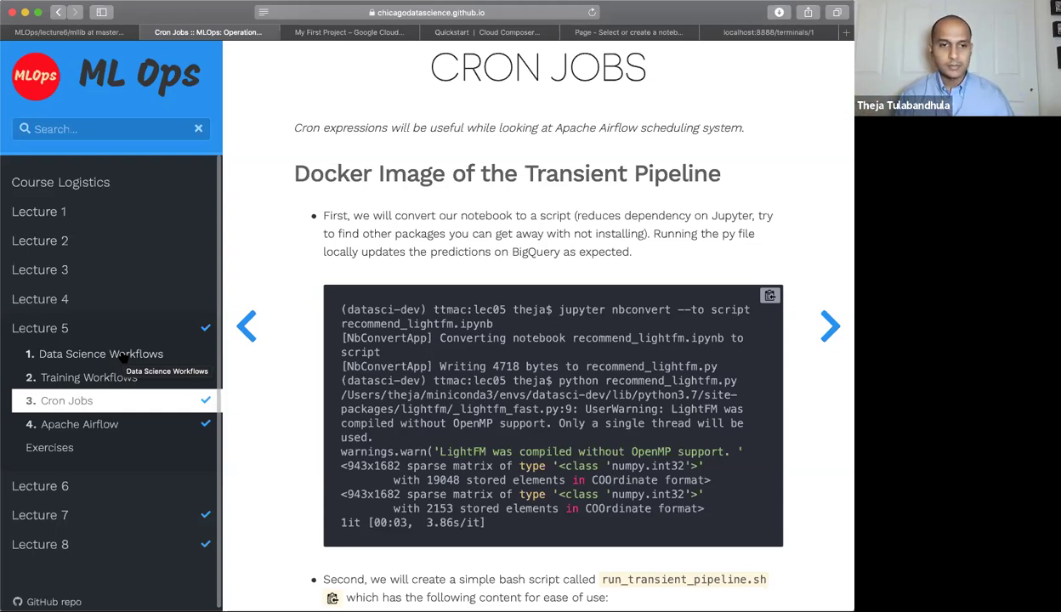
Open Data Science Workflows, highlight its container batch-pipeline goal, then open Training Workflows.
{"action": "left_click", "coordinate": [123, 357]}
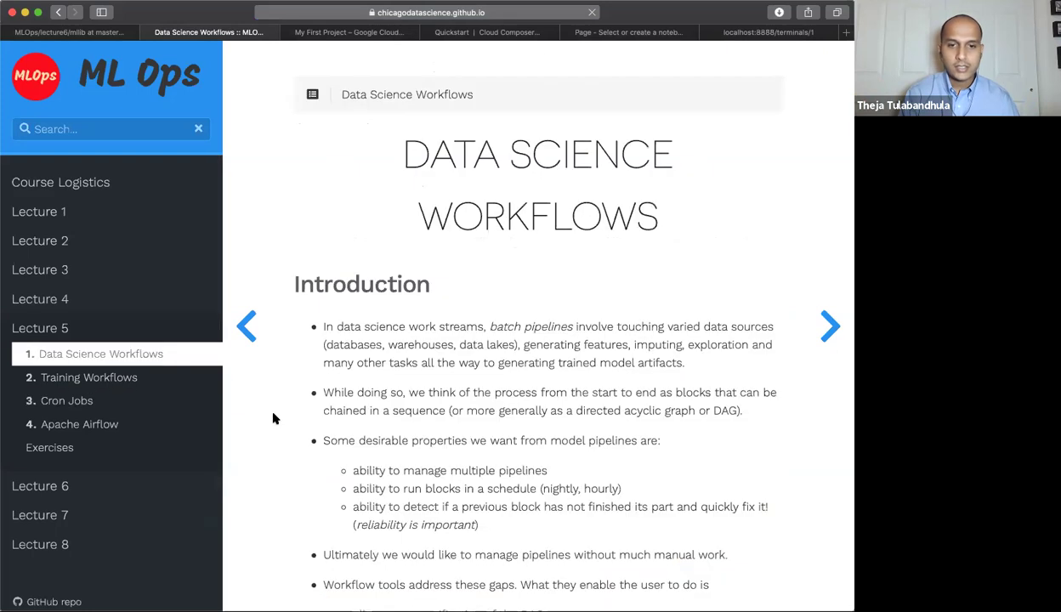
{"action": "scroll", "coordinate": [272, 419], "scroll_direction": "down", "scroll_amount": 15}
{"action": "scroll", "coordinate": [357, 420], "scroll_direction": "up", "scroll_amount": 1}
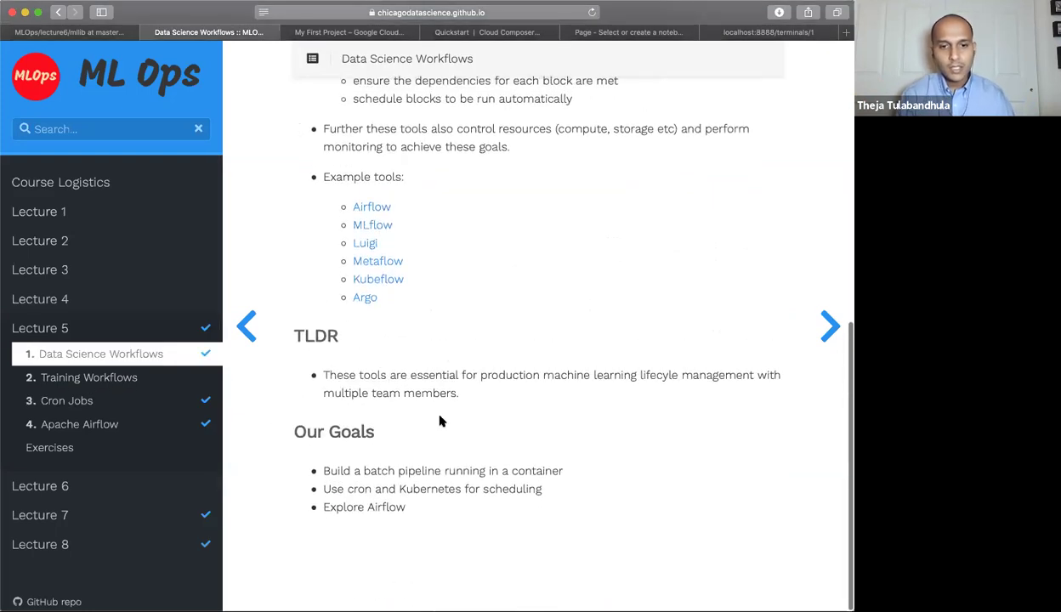
{"action": "triple_click", "coordinate": [447, 472]}
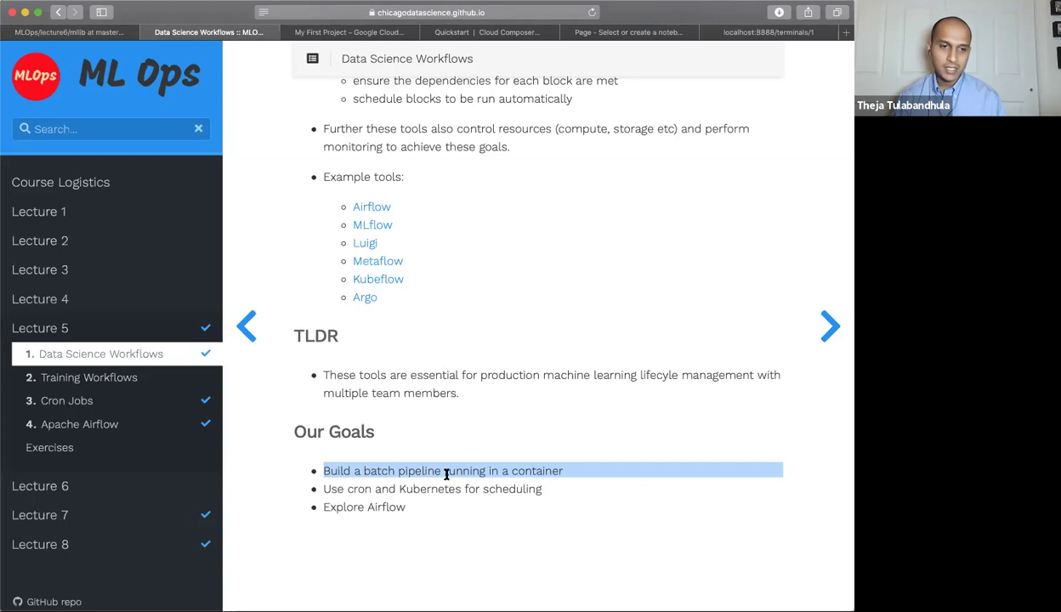
{"action": "left_click", "coordinate": [125, 382]}
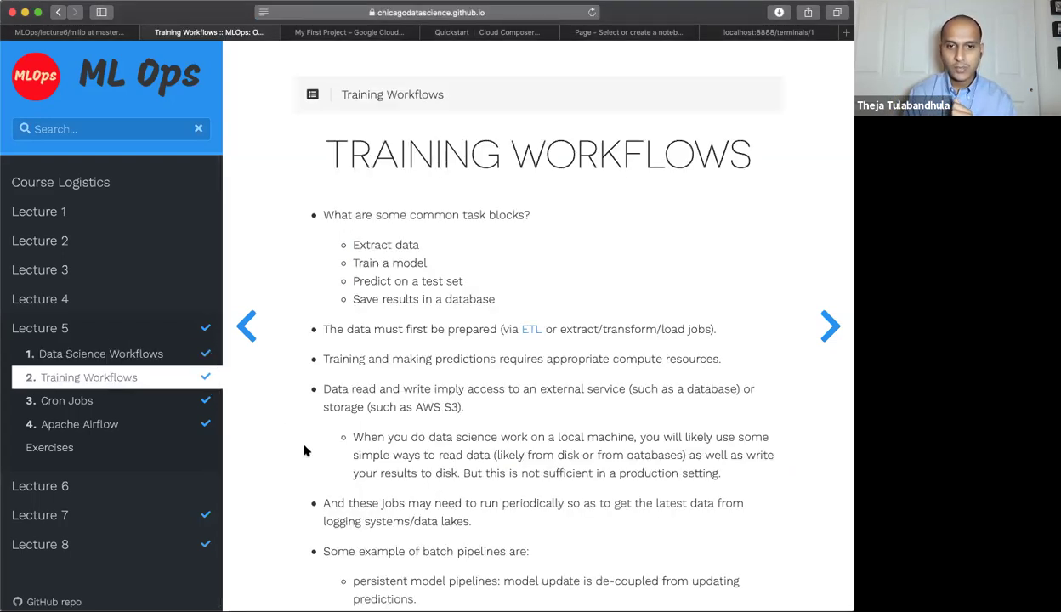
Highlight the Transient Pipeline description and the 'persistent model pipelines' line on Training Workflows.
{"action": "scroll", "coordinate": [304, 451], "scroll_direction": "down", "scroll_amount": 10}
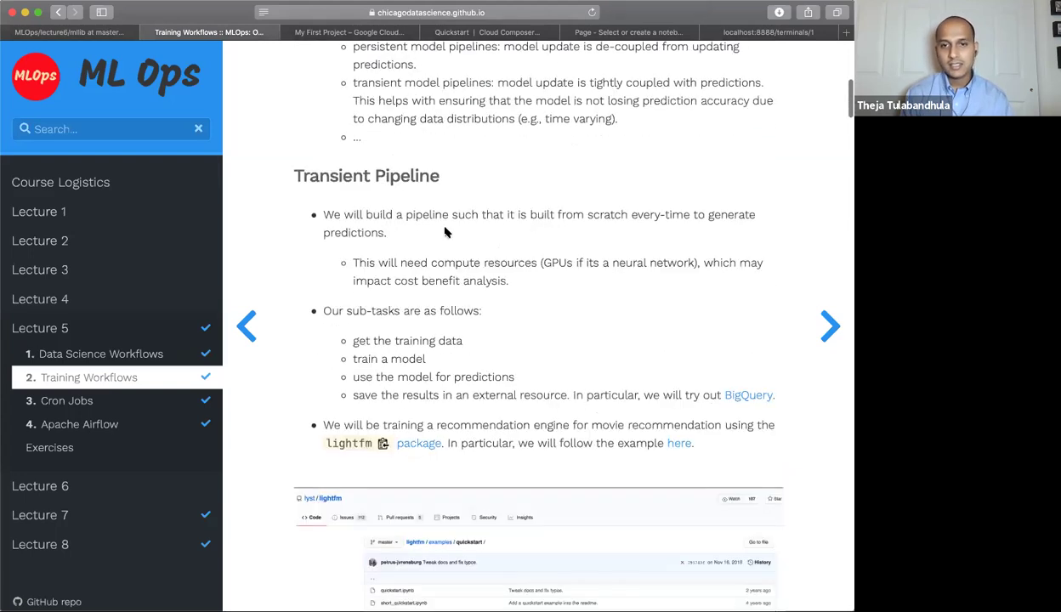
{"action": "triple_click", "coordinate": [443, 218]}
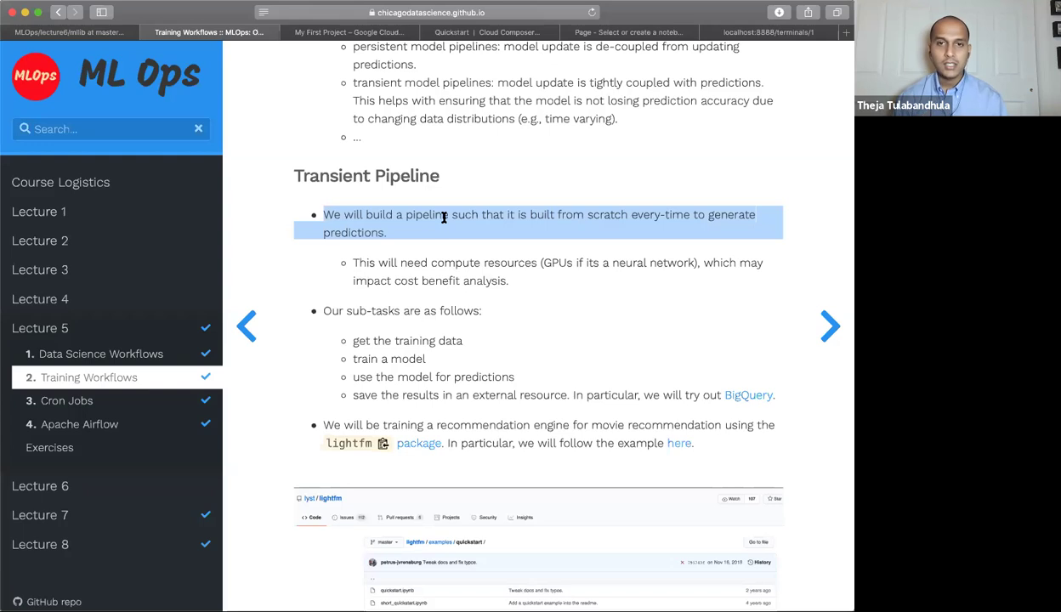
{"action": "scroll", "coordinate": [443, 217], "scroll_direction": "up", "scroll_amount": 3}
{"action": "triple_click", "coordinate": [409, 190]}
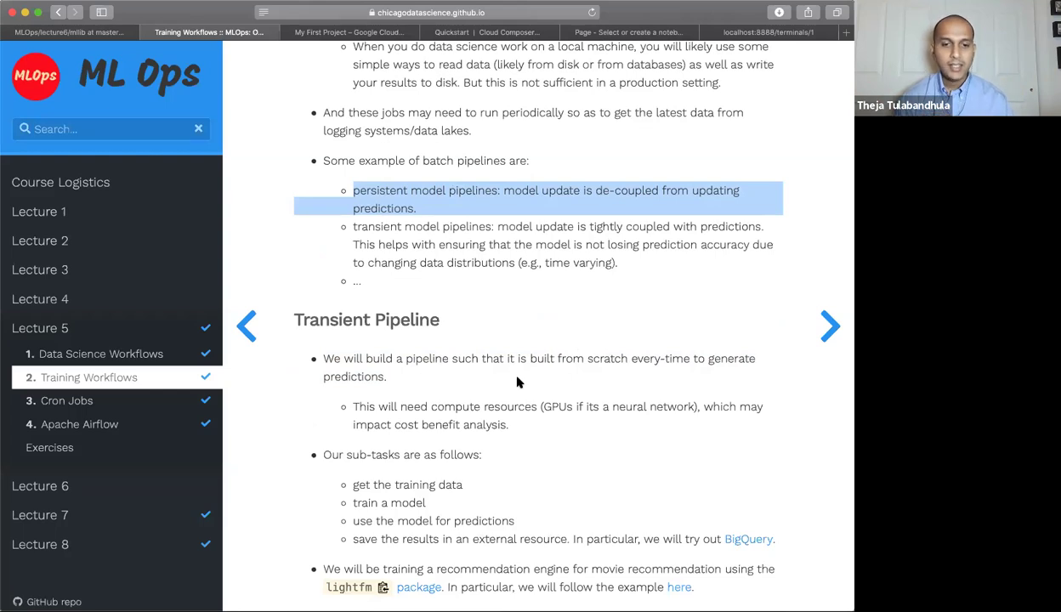
{"action": "scroll", "coordinate": [517, 383], "scroll_direction": "down", "scroll_amount": 10}
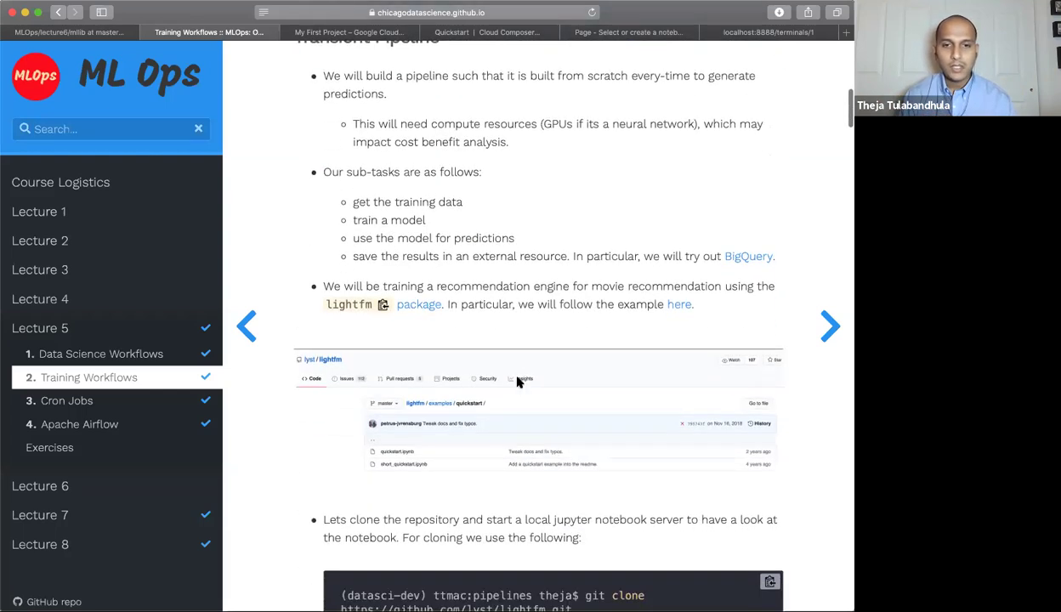
{"action": "scroll", "coordinate": [286, 491], "scroll_direction": "down", "scroll_amount": 9}
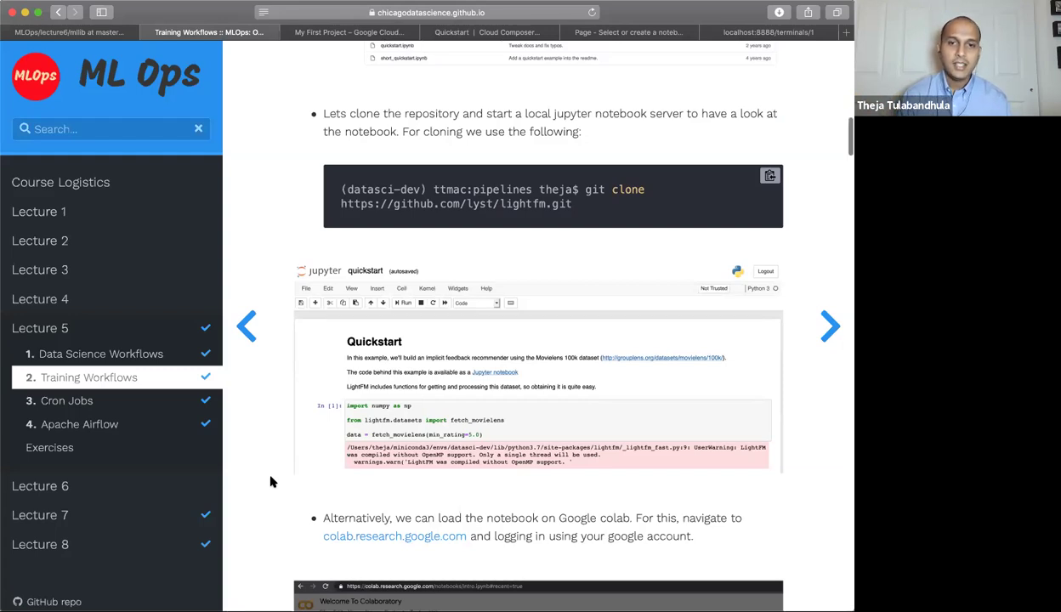
Scroll past the Colab screenshots to the nbconvert block and 'Download notebook locally' link.
{"action": "scroll", "coordinate": [271, 482], "scroll_direction": "up", "scroll_amount": 2}
{"action": "scroll", "coordinate": [270, 482], "scroll_direction": "down", "scroll_amount": 2}
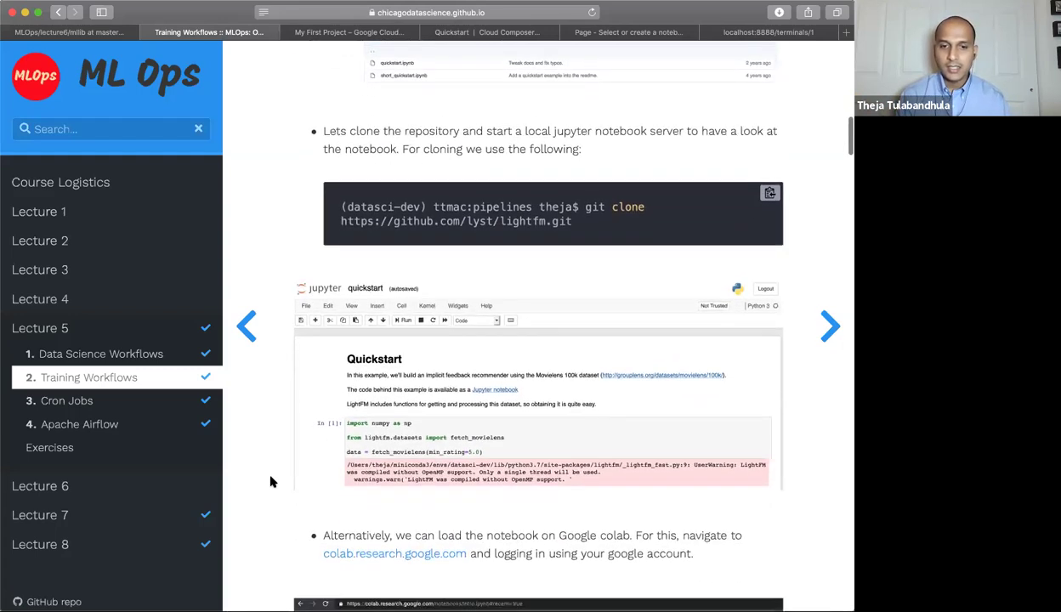
{"action": "scroll", "coordinate": [270, 482], "scroll_direction": "up", "scroll_amount": 4}
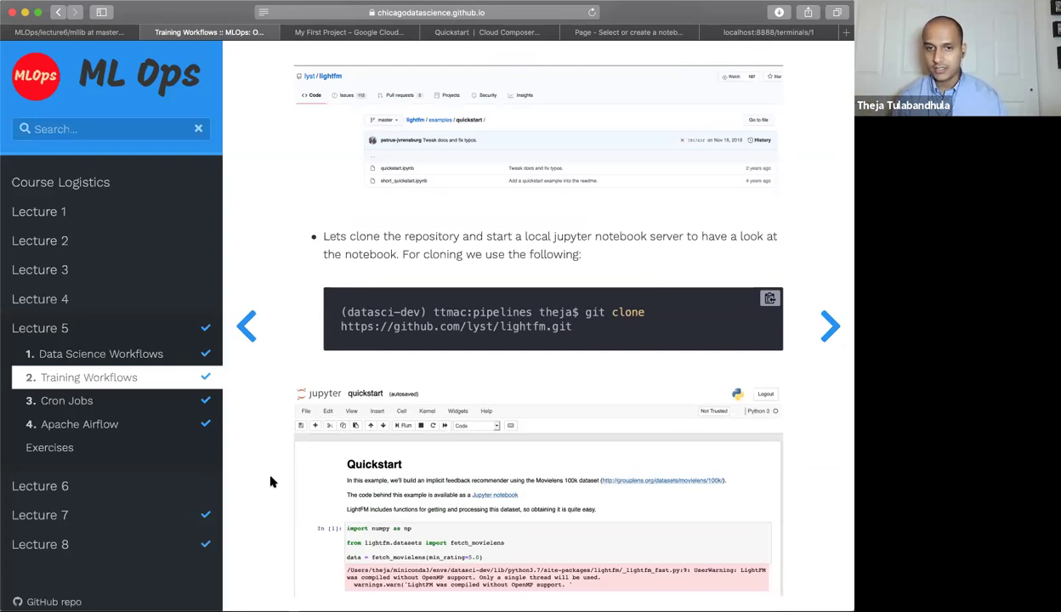
{"action": "scroll", "coordinate": [270, 482], "scroll_direction": "down", "scroll_amount": 8}
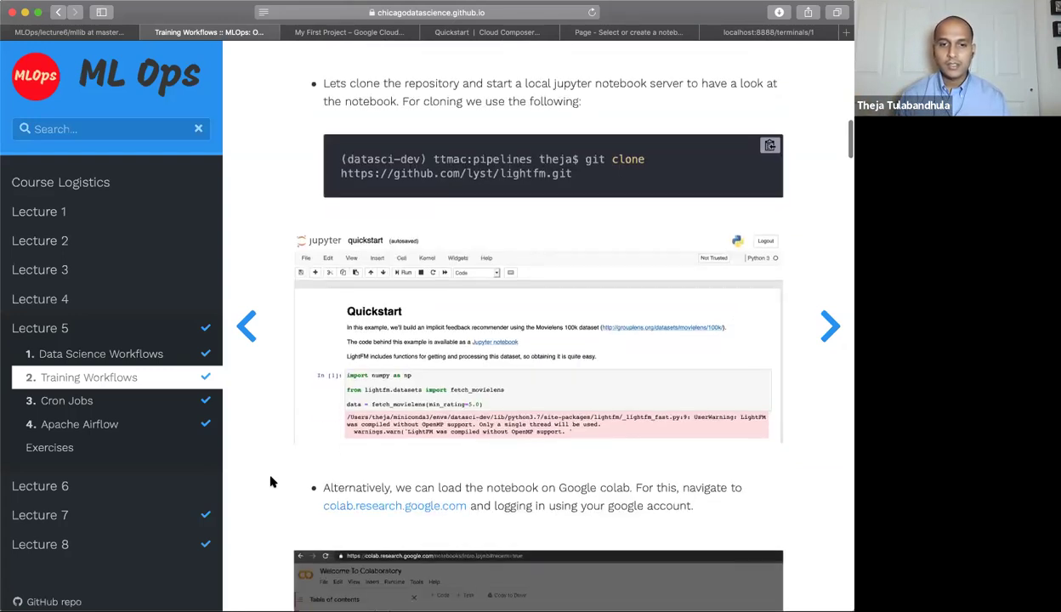
{"action": "scroll", "coordinate": [270, 482], "scroll_direction": "up", "scroll_amount": 1}
{"action": "scroll", "coordinate": [270, 482], "scroll_direction": "down", "scroll_amount": 7}
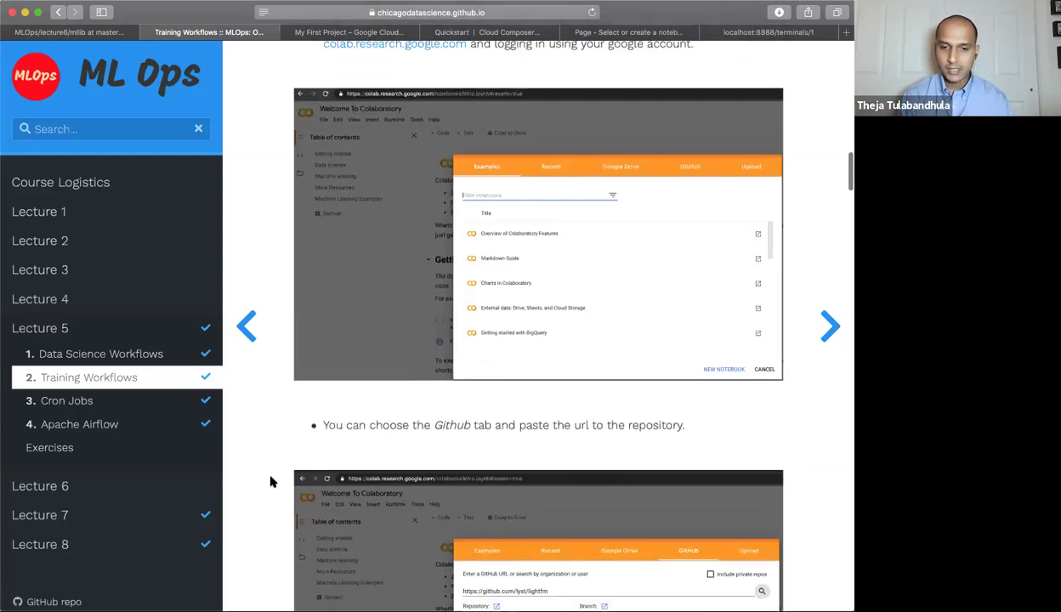
{"action": "scroll", "coordinate": [270, 482], "scroll_direction": "down", "scroll_amount": 10}
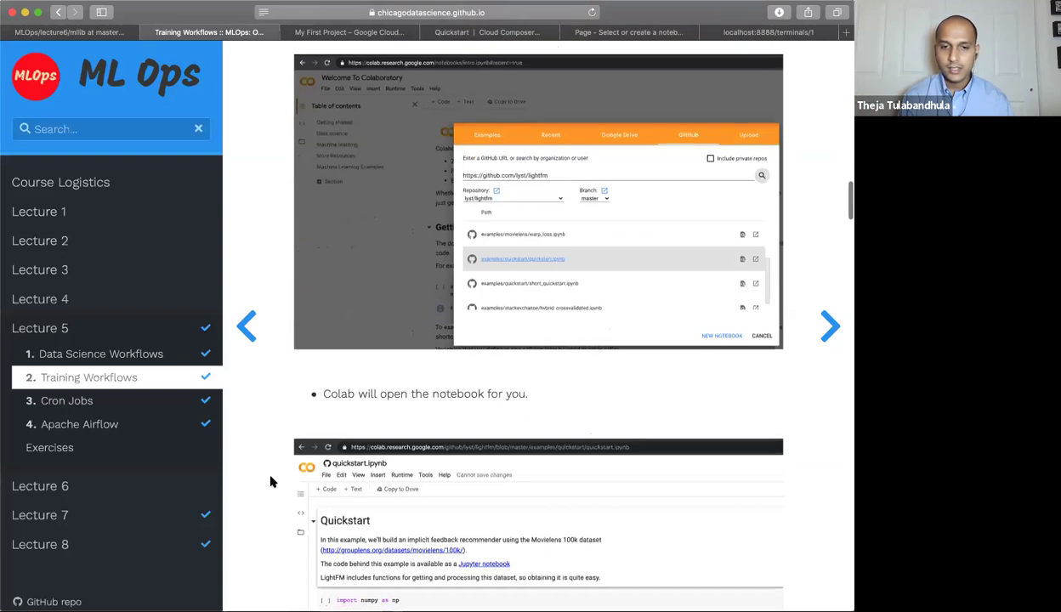
{"action": "scroll", "coordinate": [270, 482], "scroll_direction": "down", "scroll_amount": 1}
{"action": "scroll", "coordinate": [270, 482], "scroll_direction": "down", "scroll_amount": 9}
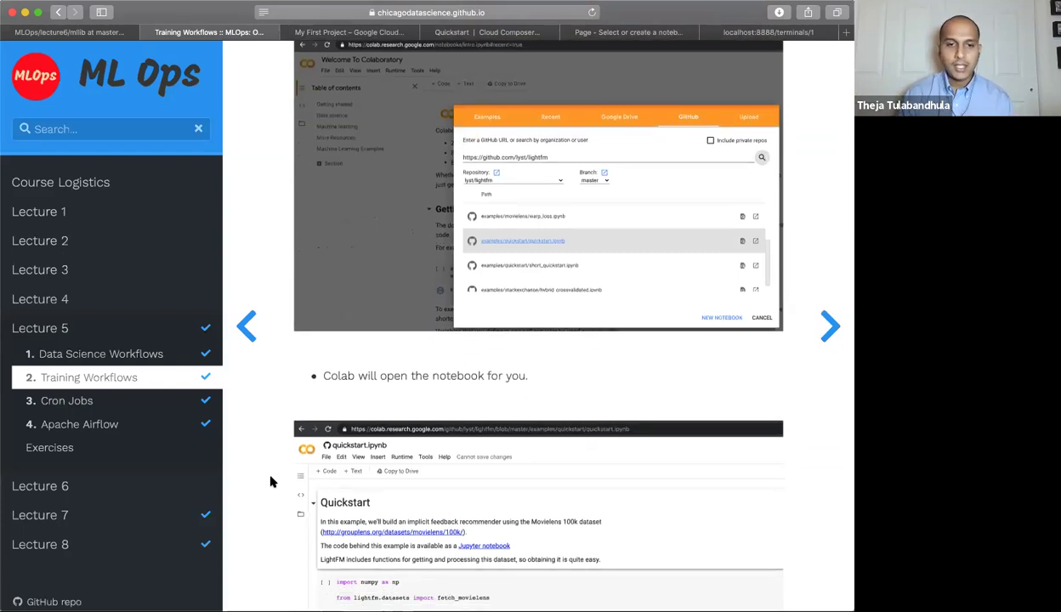
{"action": "scroll", "coordinate": [271, 482], "scroll_direction": "down", "scroll_amount": 11}
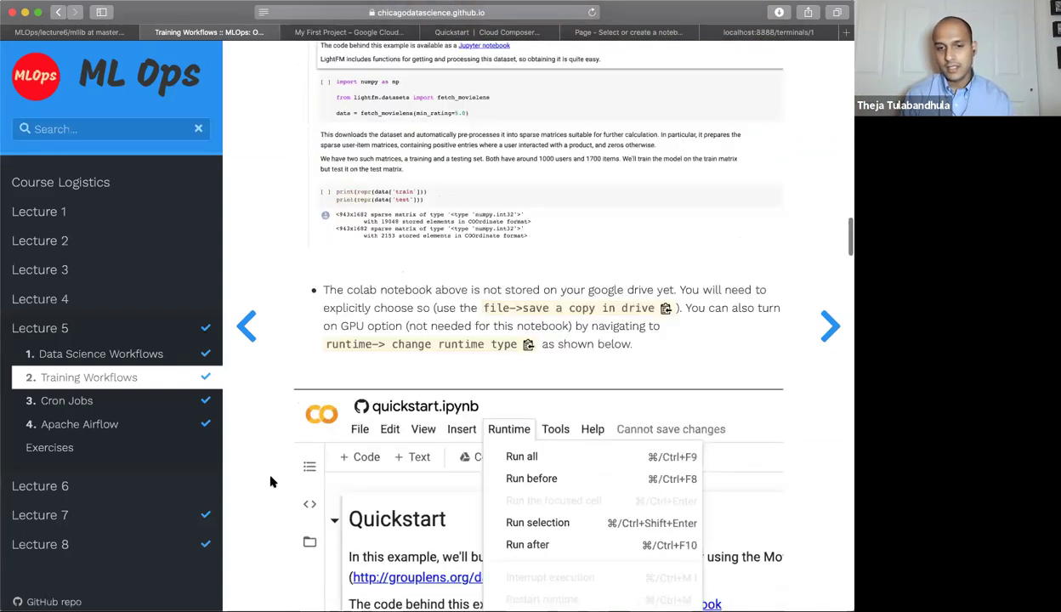
{"action": "scroll", "coordinate": [270, 482], "scroll_direction": "up", "scroll_amount": 10}
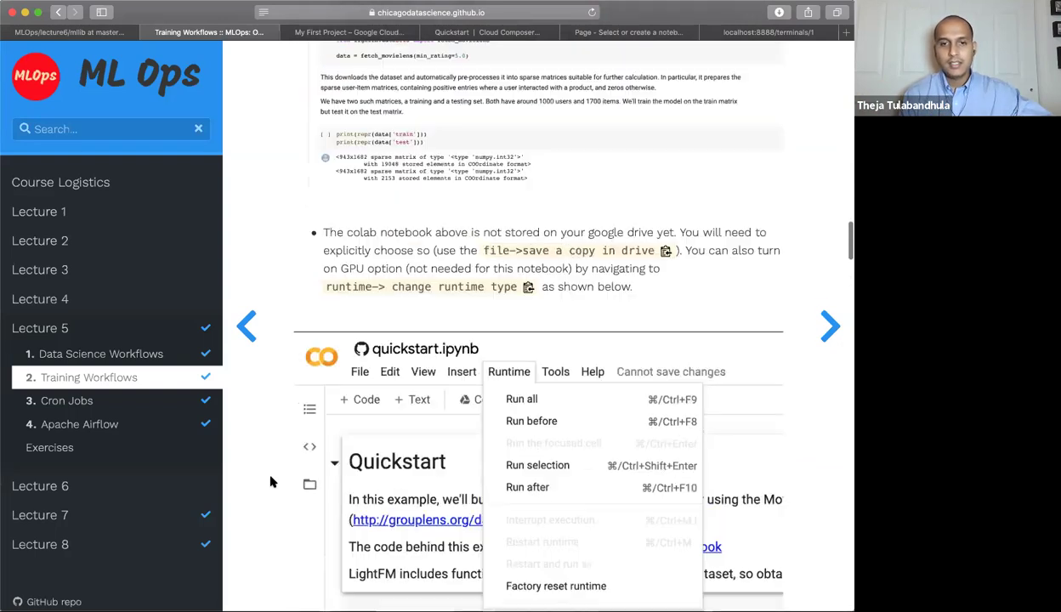
{"action": "scroll", "coordinate": [270, 482], "scroll_direction": "down", "scroll_amount": 6}
{"action": "scroll", "coordinate": [270, 482], "scroll_direction": "down", "scroll_amount": 18}
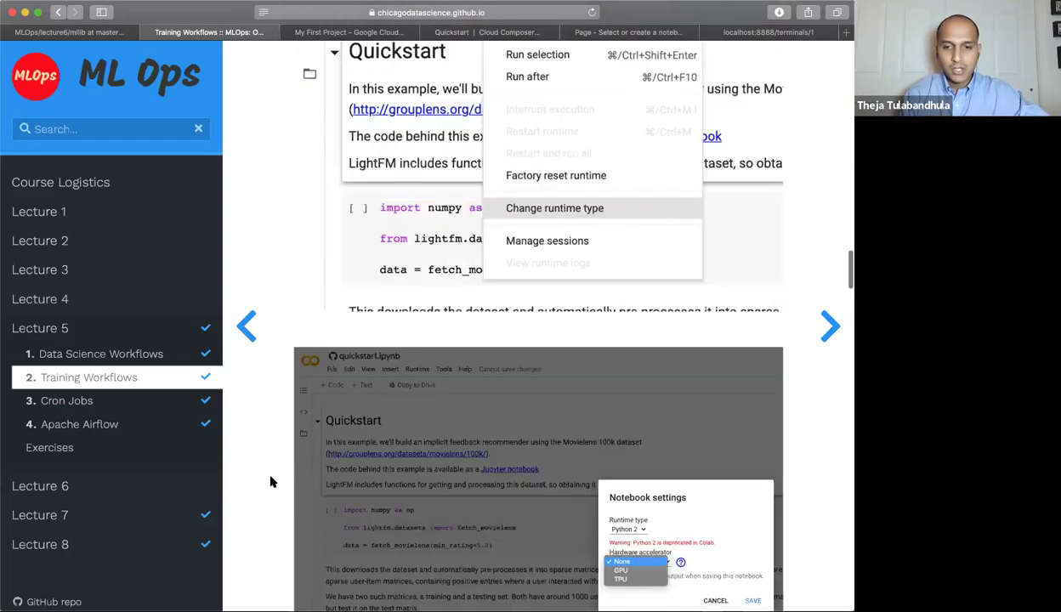
{"action": "scroll", "coordinate": [270, 482], "scroll_direction": "down", "scroll_amount": 5}
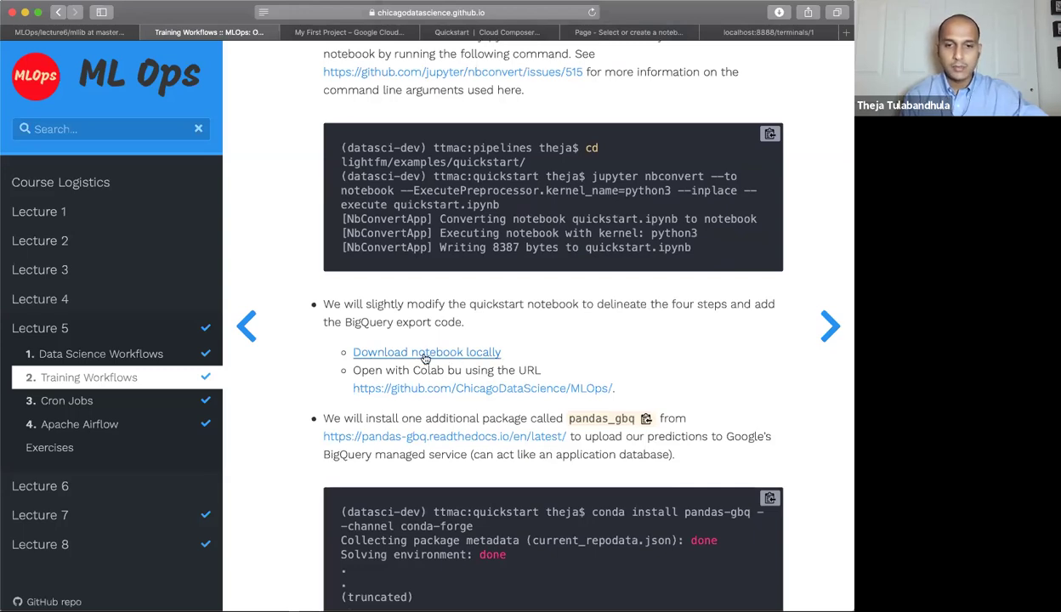
Download the modified quickstart notebook through the 'Download notebook locally' link.
{"action": "scroll", "coordinate": [295, 428], "scroll_direction": "down", "scroll_amount": 3}
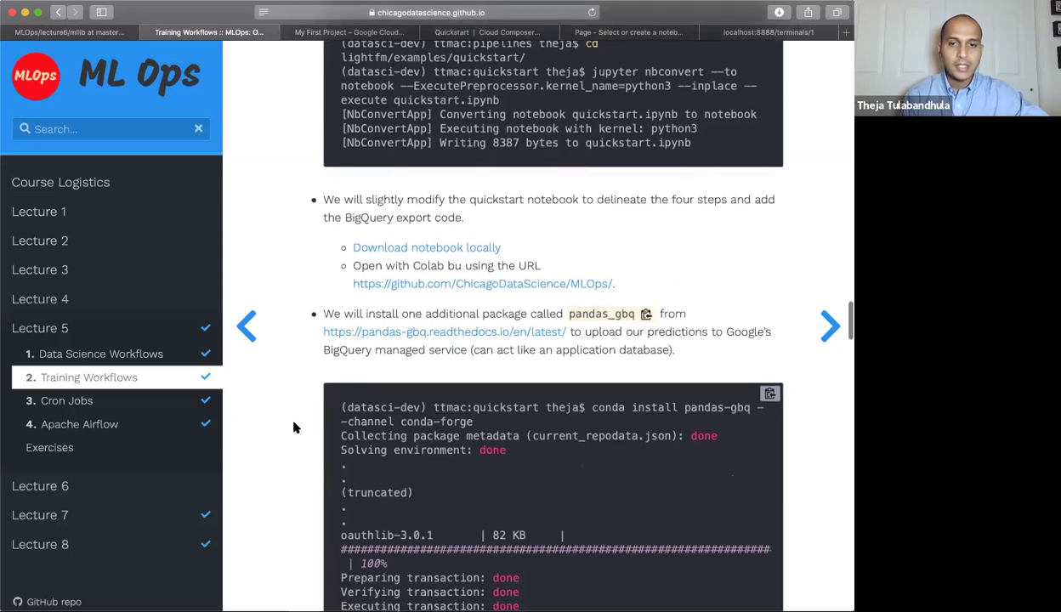
{"action": "scroll", "coordinate": [295, 428], "scroll_direction": "down", "scroll_amount": 4}
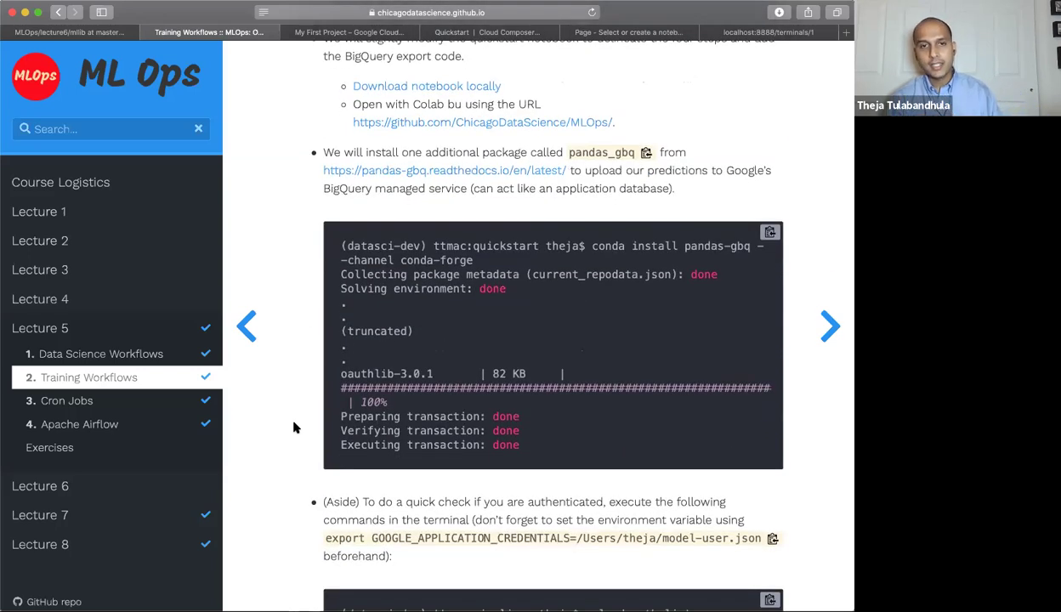
{"action": "left_click", "coordinate": [434, 88]}
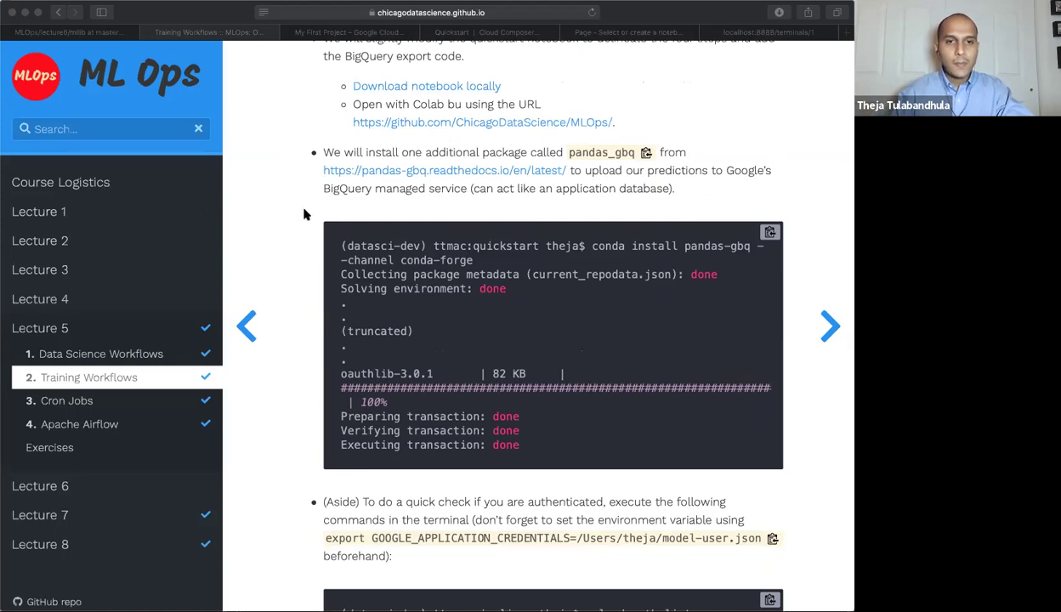
{"action": "left_click", "coordinate": [522, 88]}
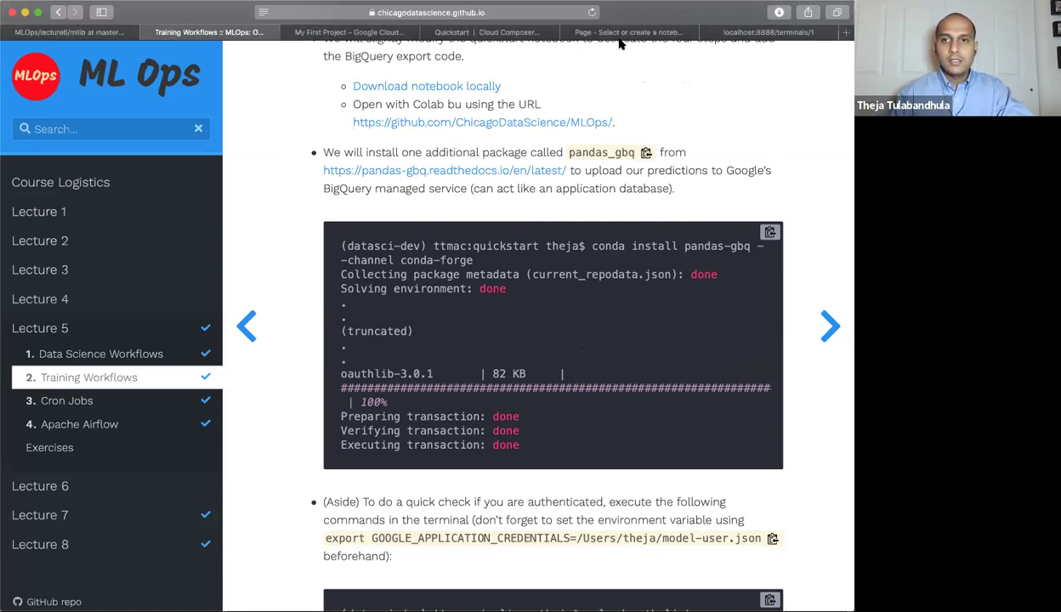
{"action": "left_click", "coordinate": [750, 32]}
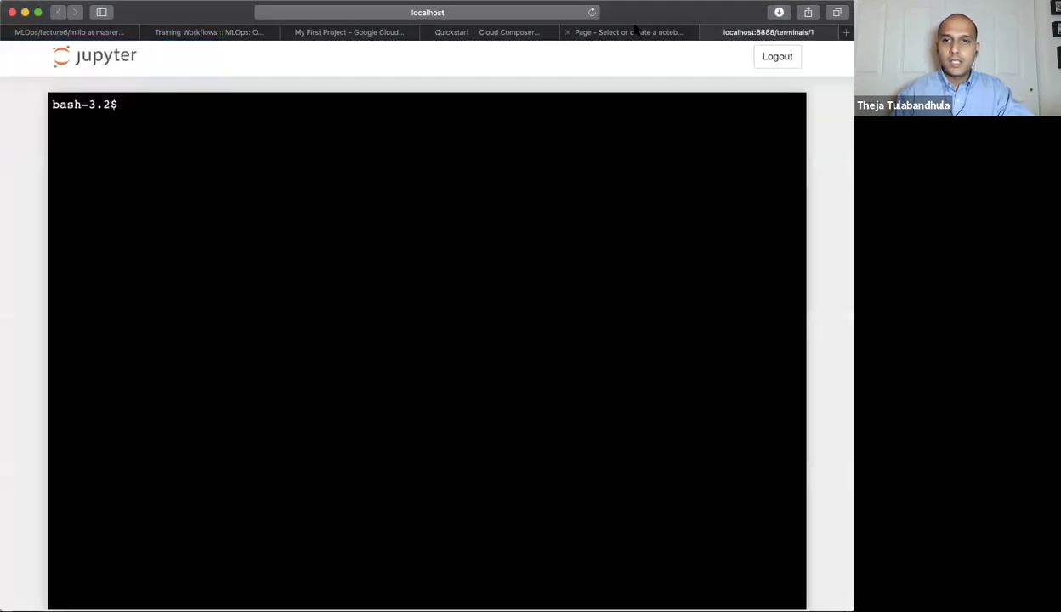
{"action": "left_click", "coordinate": [636, 31]}
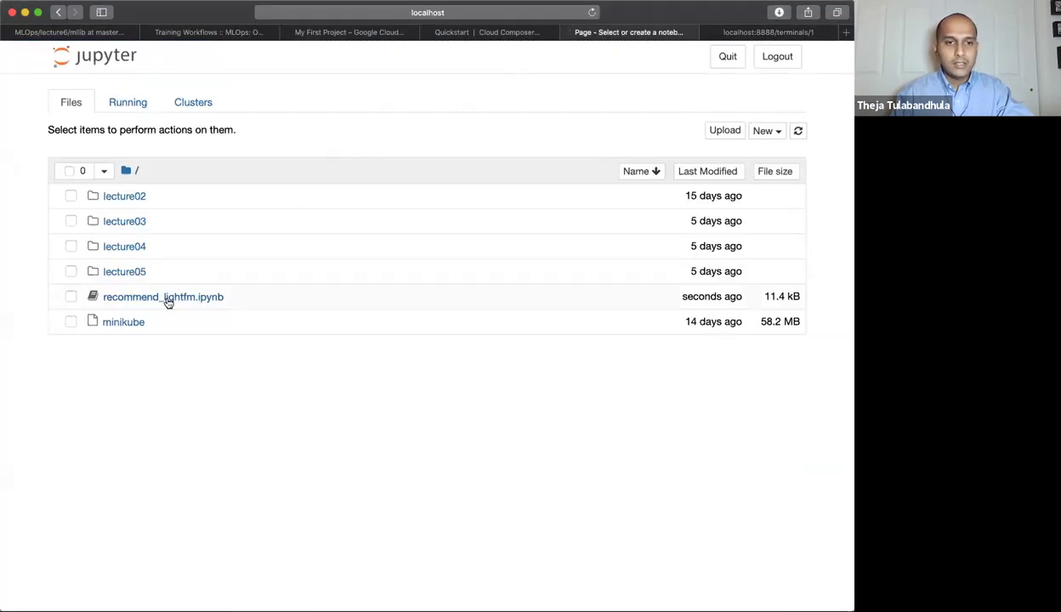
{"action": "left_click", "coordinate": [167, 298]}
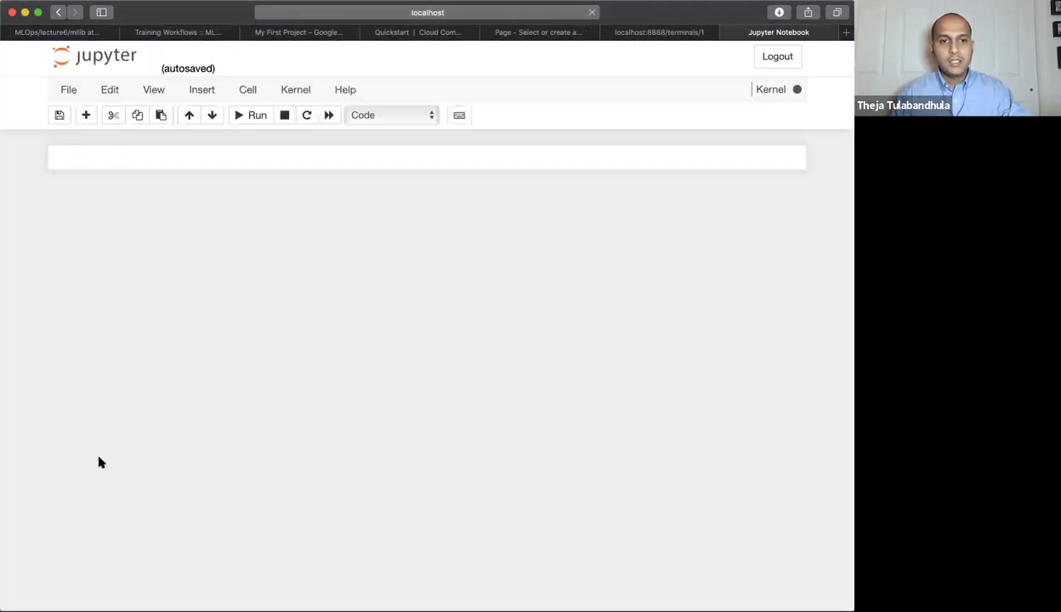
{"action": "scroll", "coordinate": [51, 442], "scroll_direction": "down", "scroll_amount": 2}
{"action": "scroll", "coordinate": [37, 468], "scroll_direction": "down", "scroll_amount": 2}
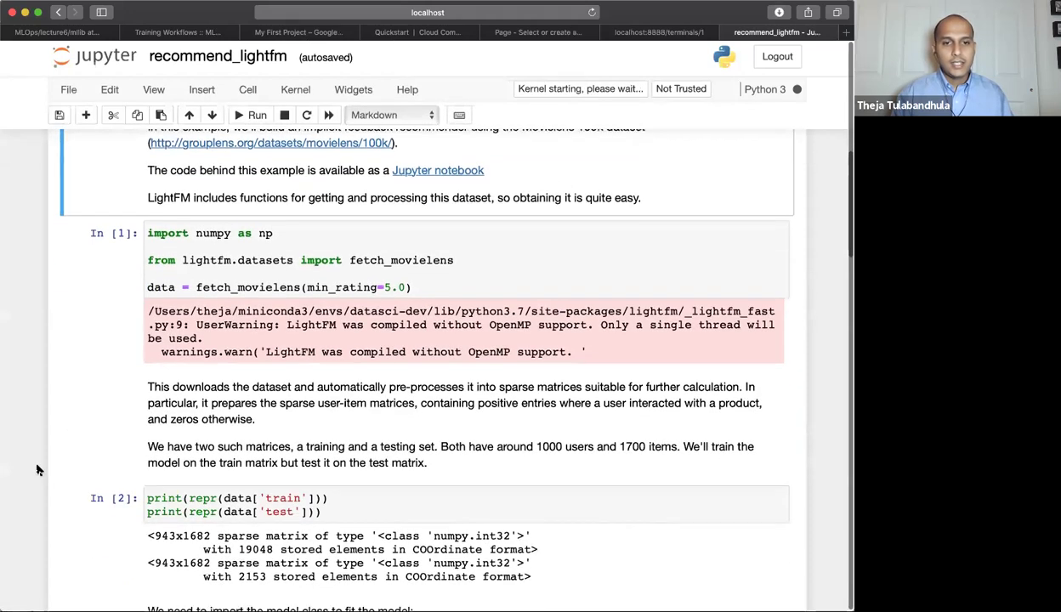
{"action": "left_click", "coordinate": [262, 239]}
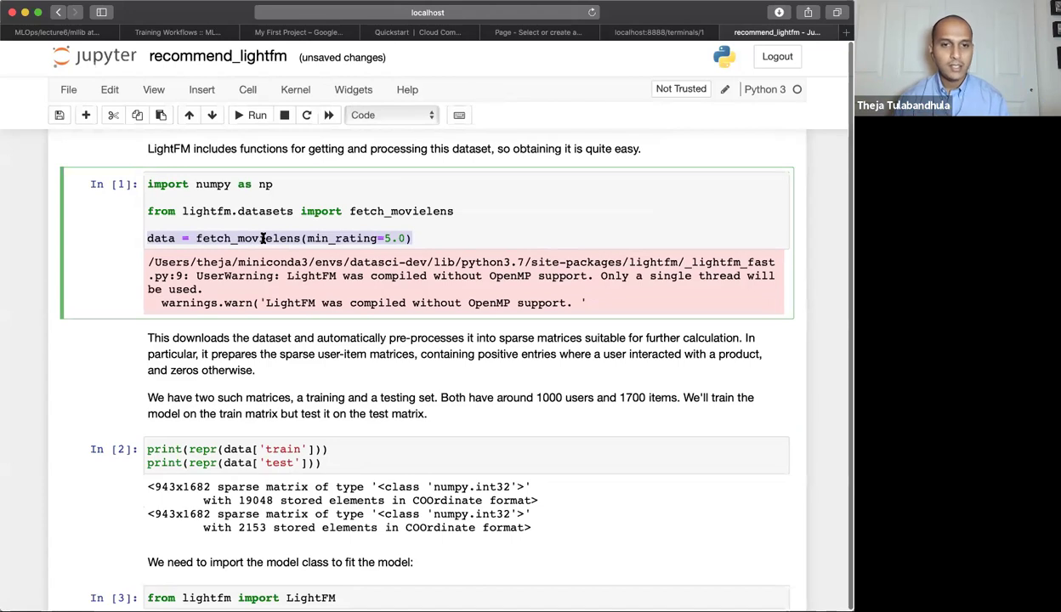
{"action": "triple_click", "coordinate": [272, 238]}
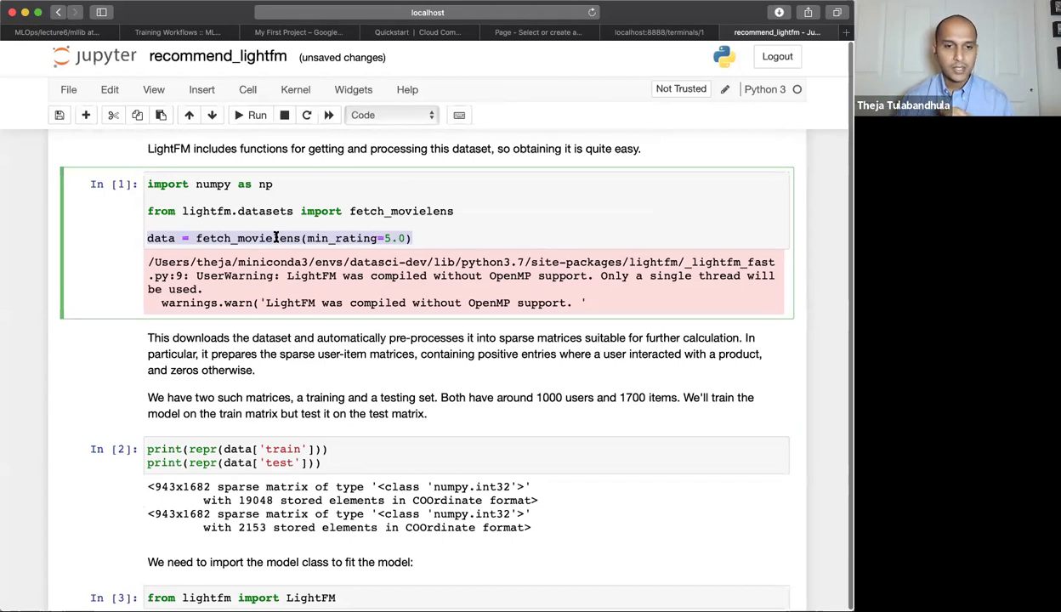
{"action": "scroll", "coordinate": [275, 240], "scroll_direction": "down", "scroll_amount": 5}
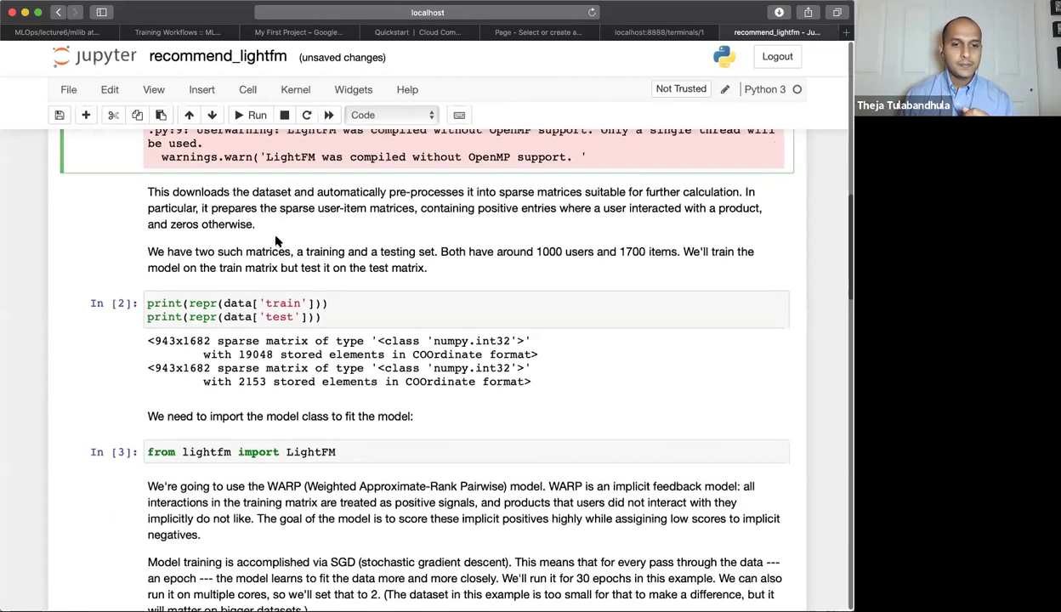
{"action": "scroll", "coordinate": [275, 242], "scroll_direction": "up", "scroll_amount": 6}
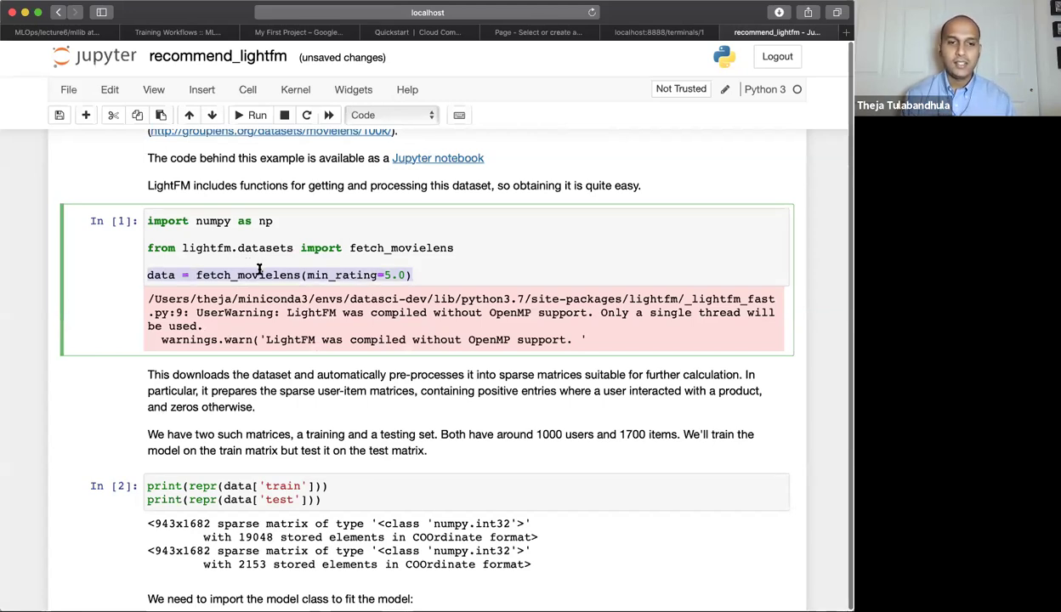
{"action": "scroll", "coordinate": [272, 289], "scroll_direction": "down", "scroll_amount": 2}
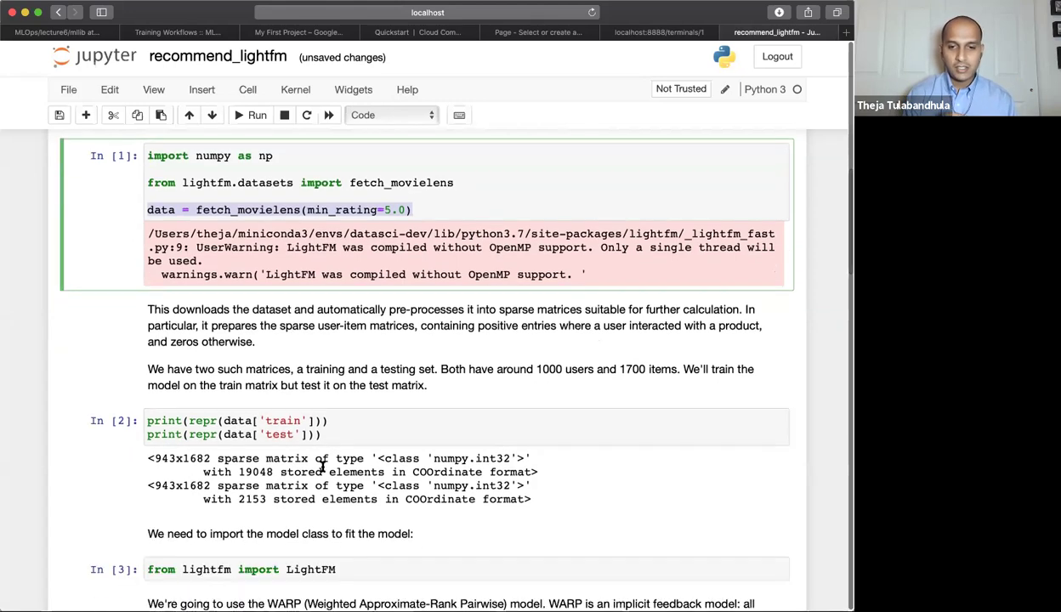
{"action": "triple_click", "coordinate": [260, 459]}
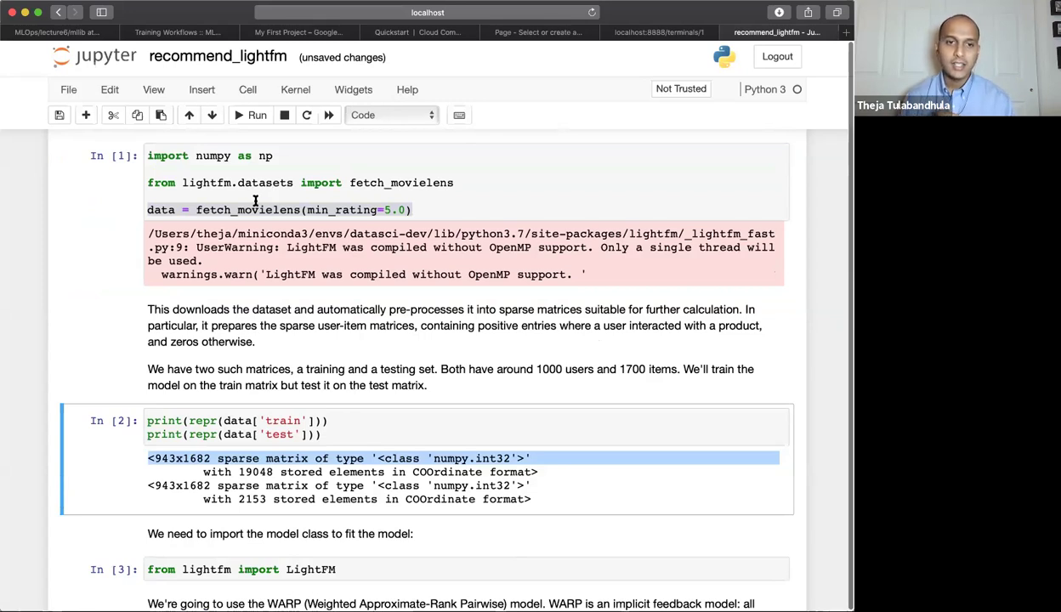
{"action": "double_click", "coordinate": [275, 208]}
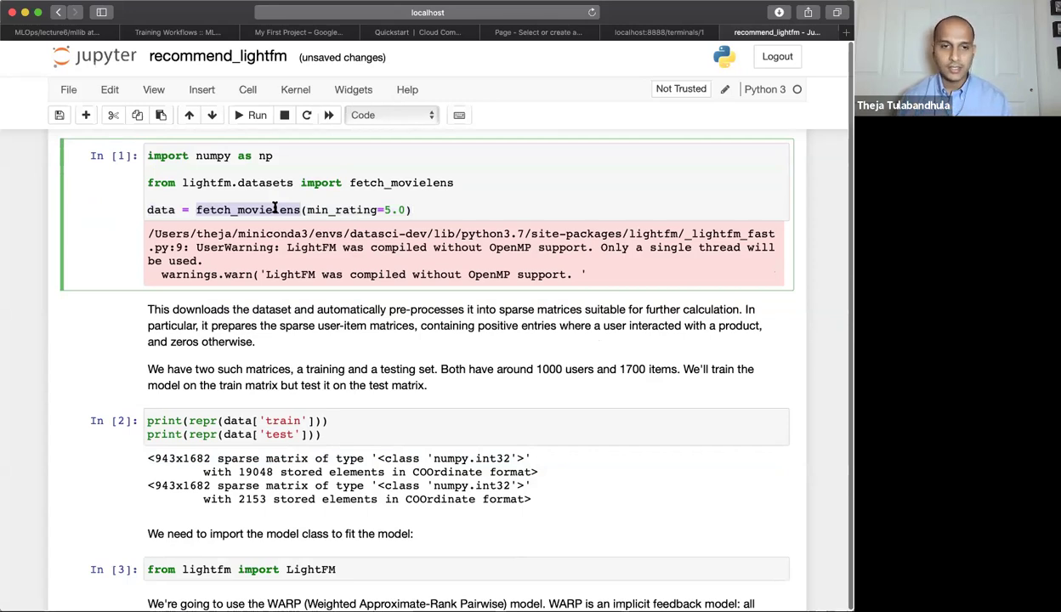
{"action": "scroll", "coordinate": [274, 208], "scroll_direction": "down", "scroll_amount": 5}
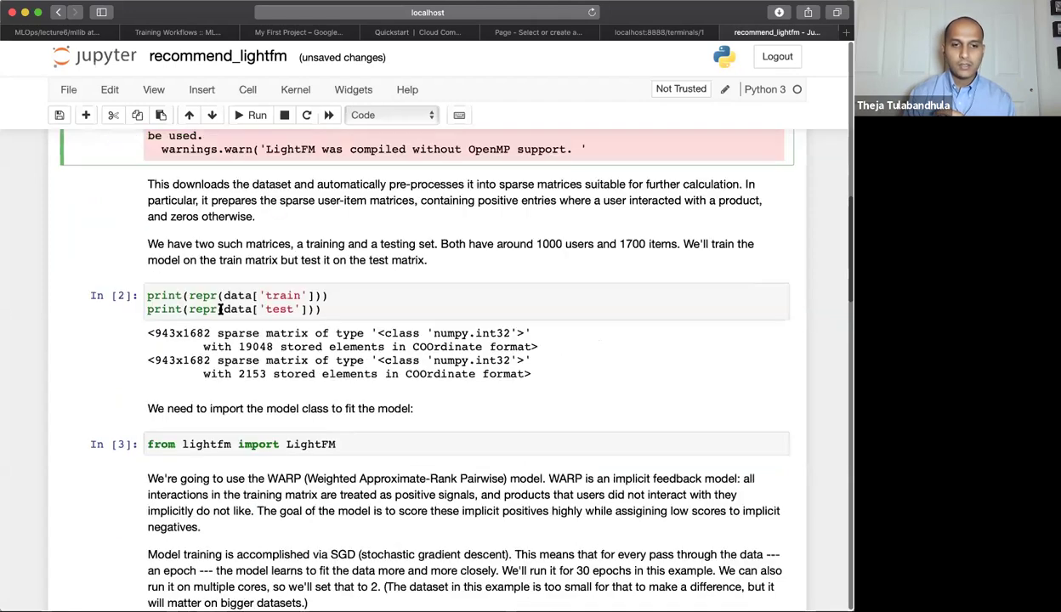
{"action": "scroll", "coordinate": [100, 394], "scroll_direction": "down", "scroll_amount": 3}
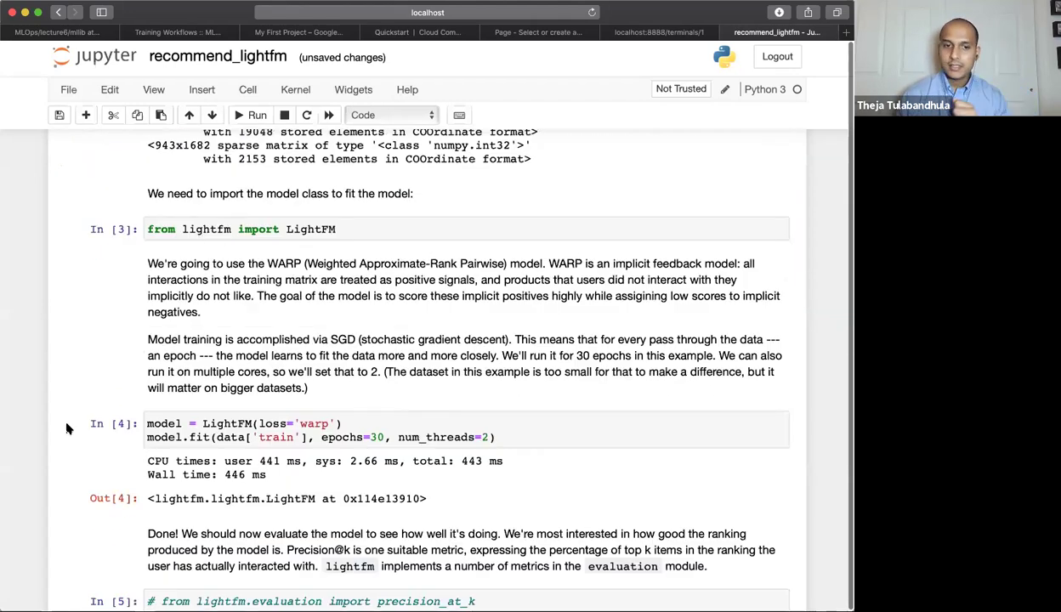
{"action": "scroll", "coordinate": [66, 426], "scroll_direction": "down", "scroll_amount": 3}
{"action": "scroll", "coordinate": [189, 344], "scroll_direction": "down", "scroll_amount": 1}
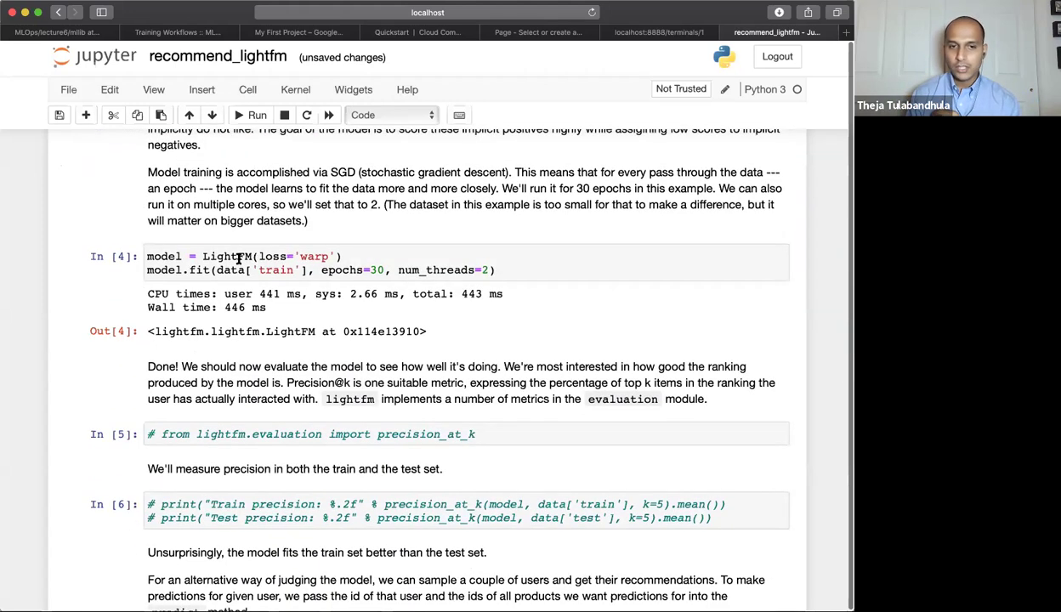
{"action": "double_click", "coordinate": [194, 270]}
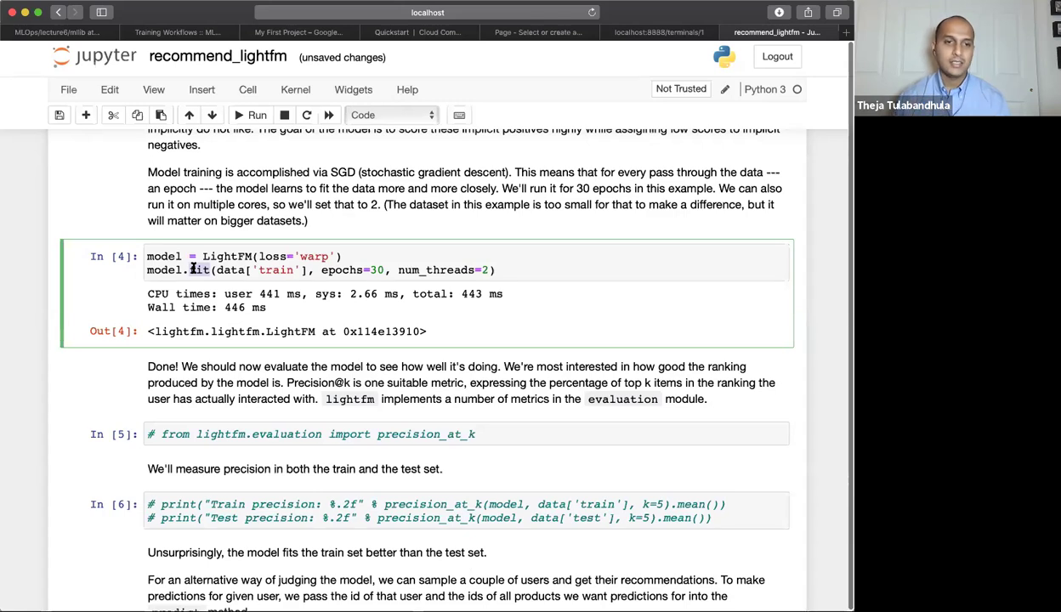
{"action": "double_click", "coordinate": [226, 269]}
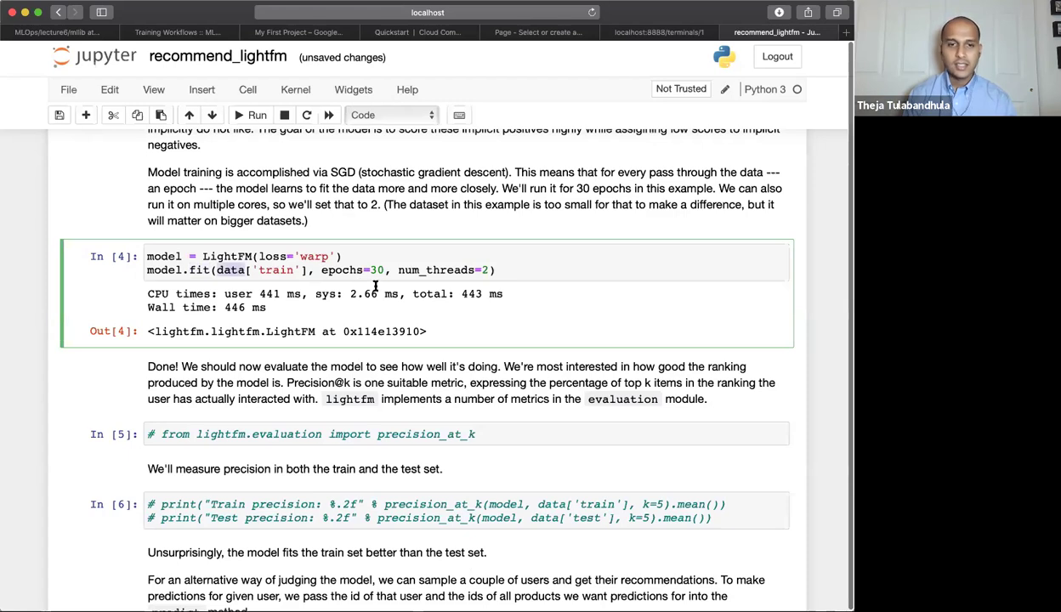
{"action": "scroll", "coordinate": [289, 299], "scroll_direction": "down", "scroll_amount": 3}
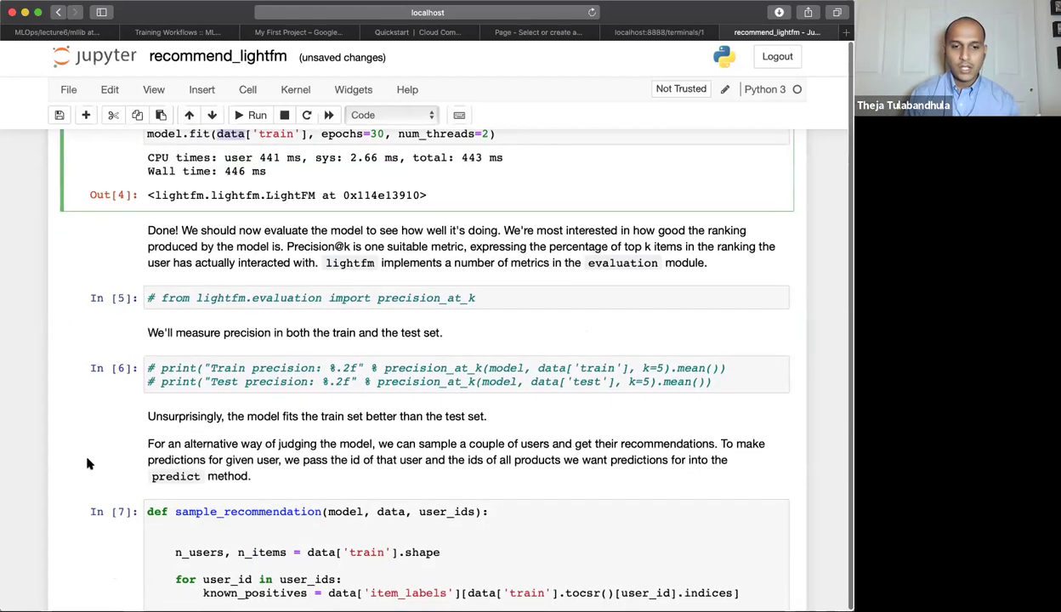
{"action": "scroll", "coordinate": [85, 451], "scroll_direction": "down", "scroll_amount": 3}
{"action": "scroll", "coordinate": [88, 464], "scroll_direction": "down", "scroll_amount": 12}
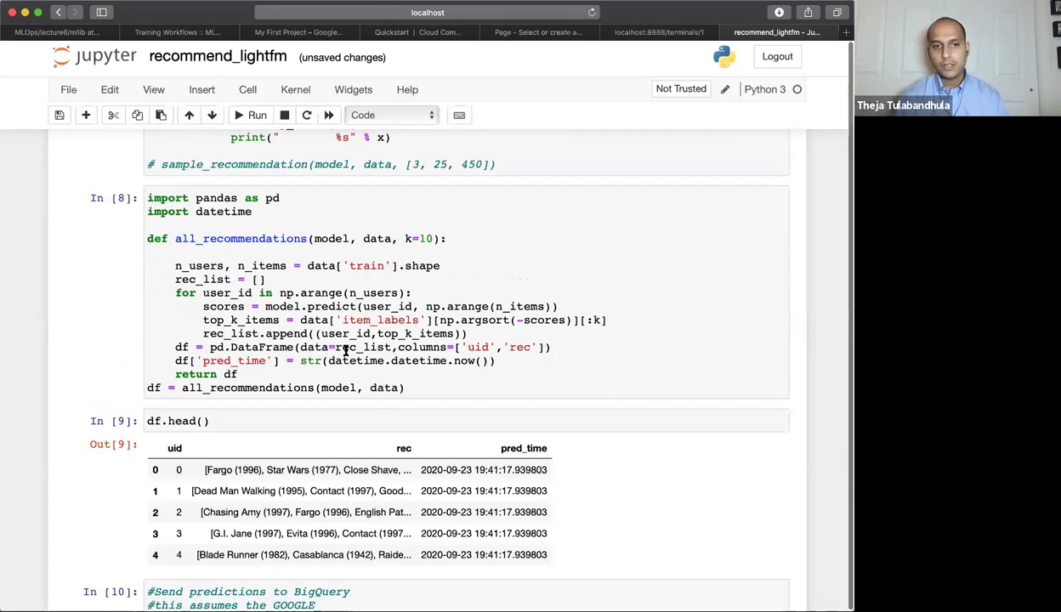
{"action": "left_click", "coordinate": [277, 328]}
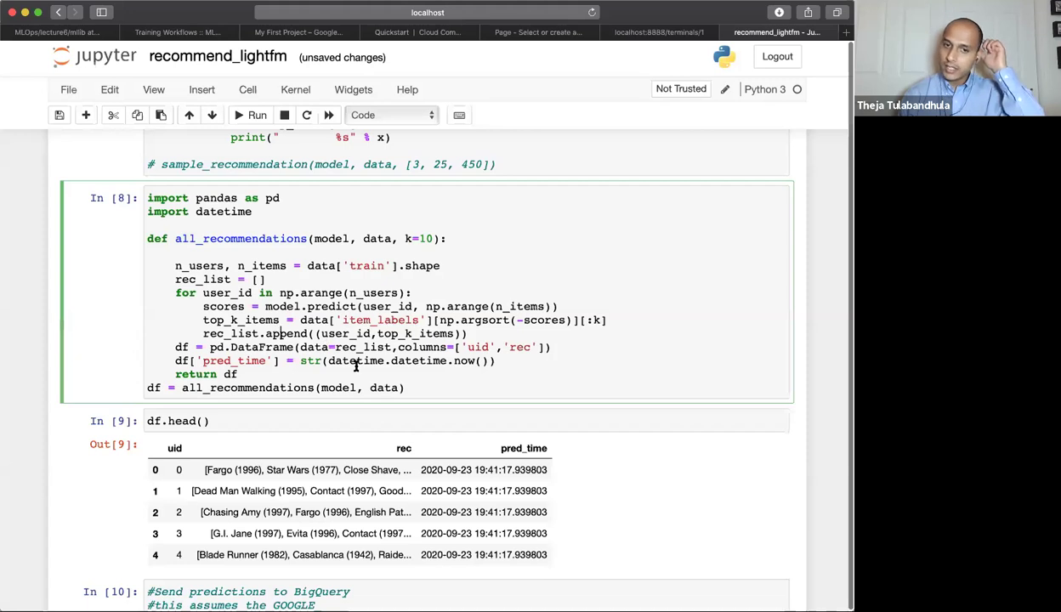
{"action": "scroll", "coordinate": [307, 383], "scroll_direction": "down", "scroll_amount": 2}
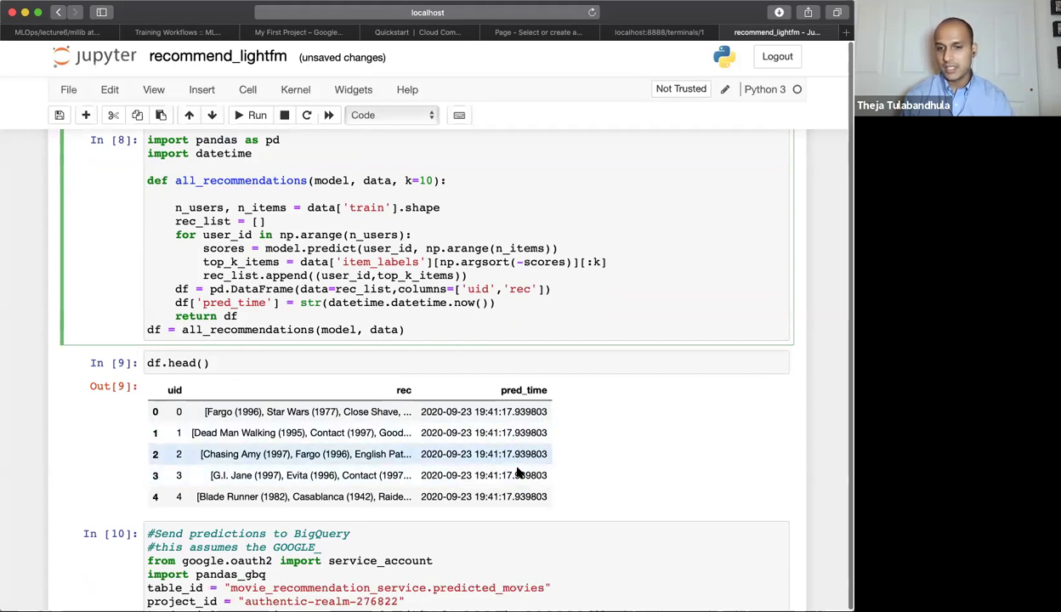
{"action": "scroll", "coordinate": [518, 473], "scroll_direction": "down", "scroll_amount": 5}
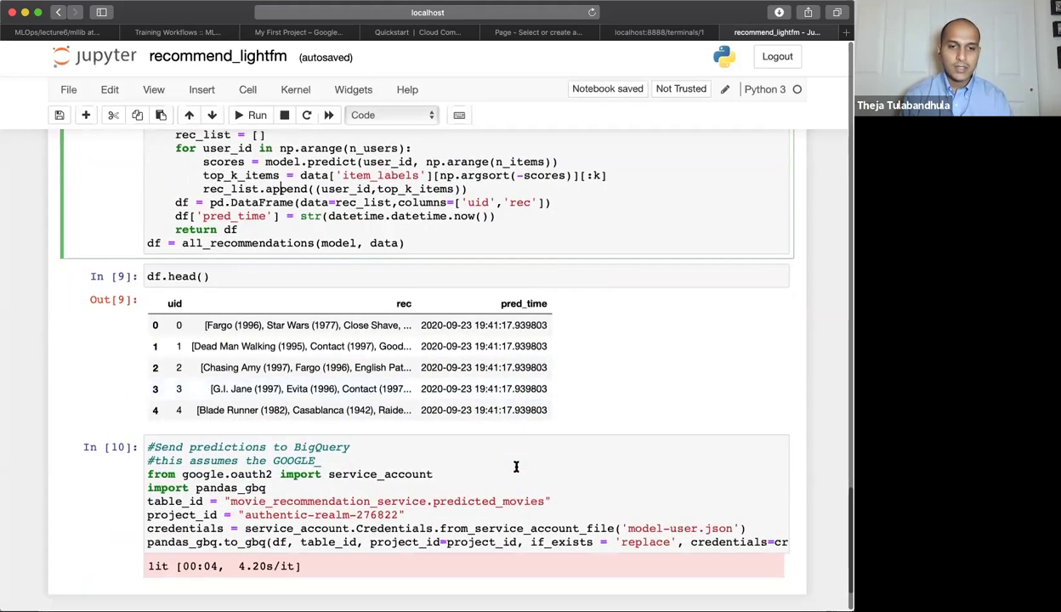
{"action": "left_click", "coordinate": [345, 409]}
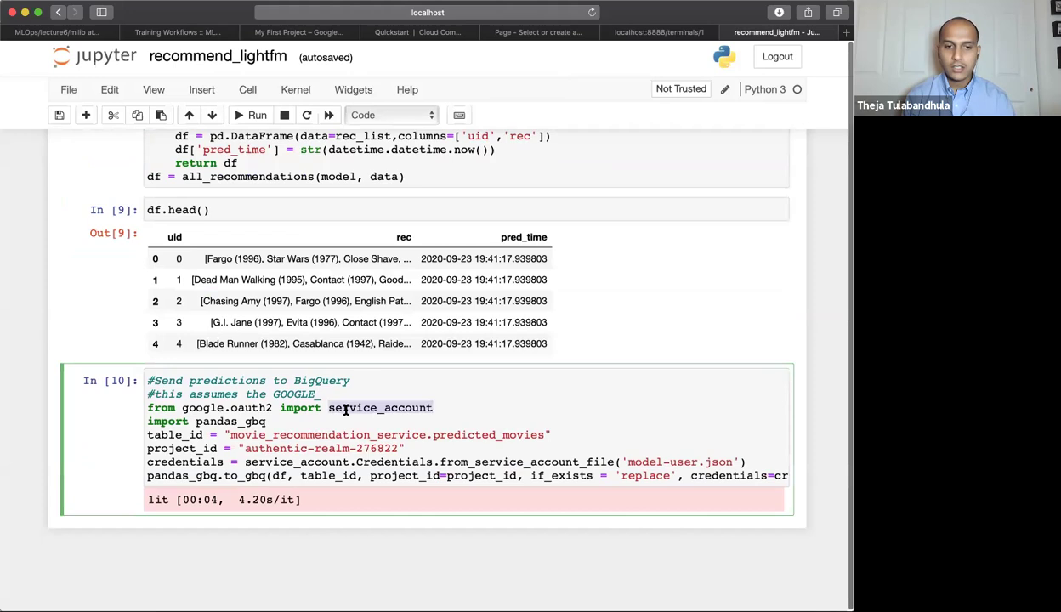
{"action": "left_click", "coordinate": [234, 423]}
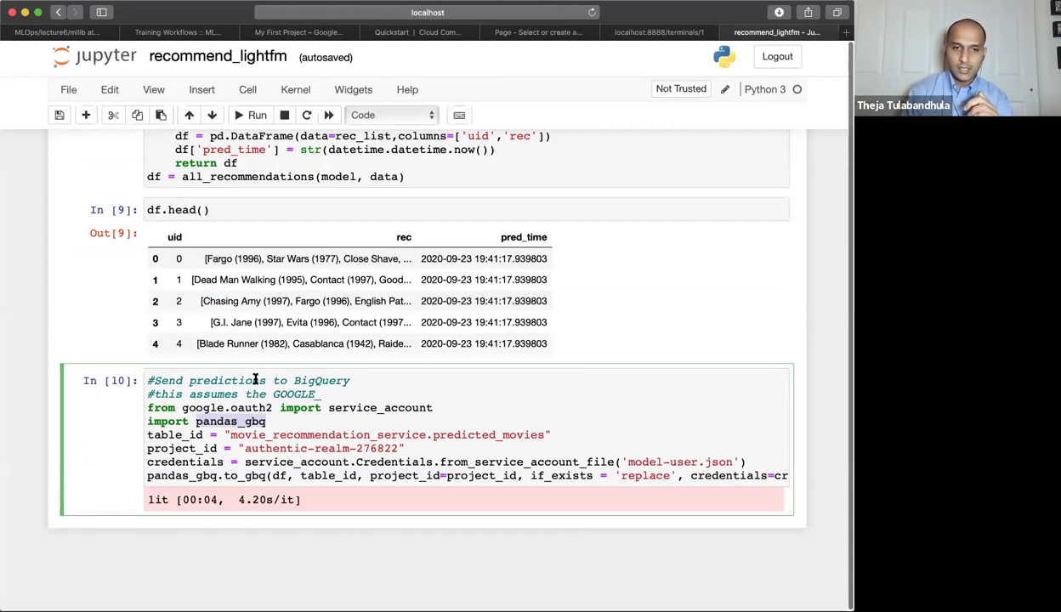
{"action": "left_click", "coordinate": [155, 213]}
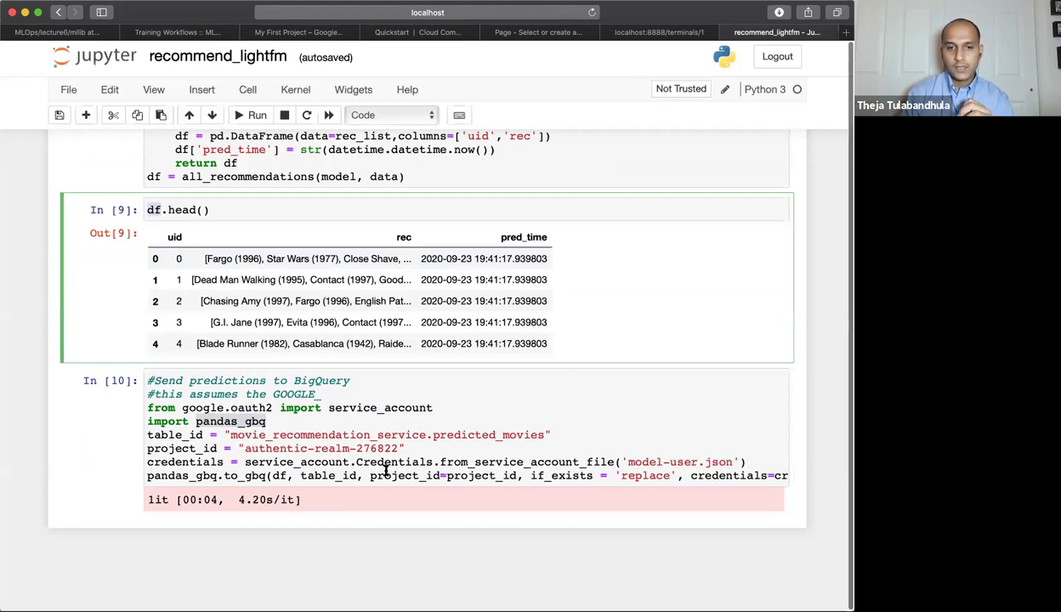
{"action": "left_click", "coordinate": [278, 477]}
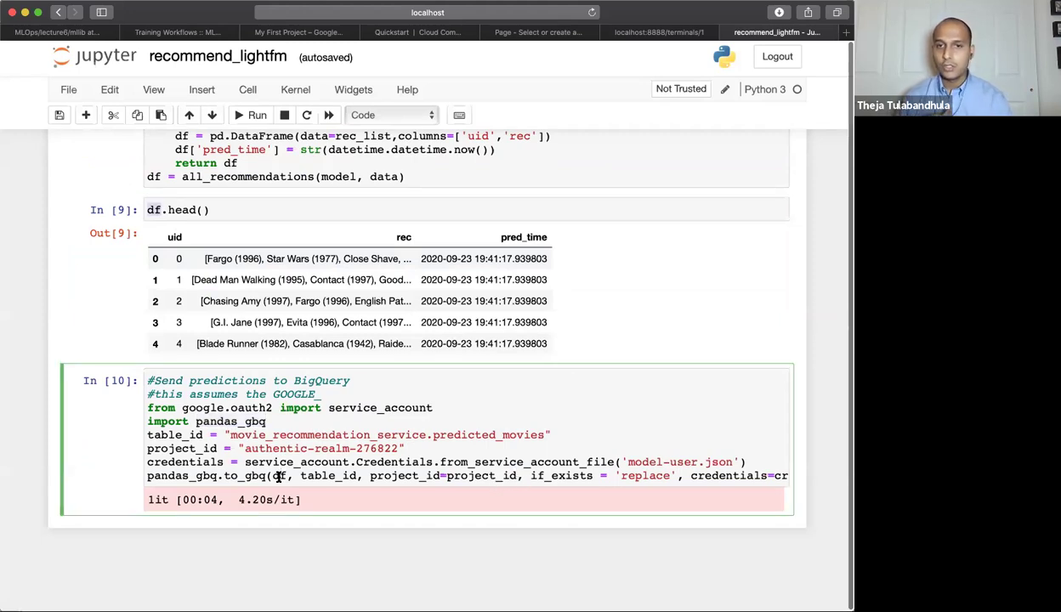
Open BigQuery in the Cloud Console by searching 'big q'.
{"action": "left_click", "coordinate": [298, 32]}
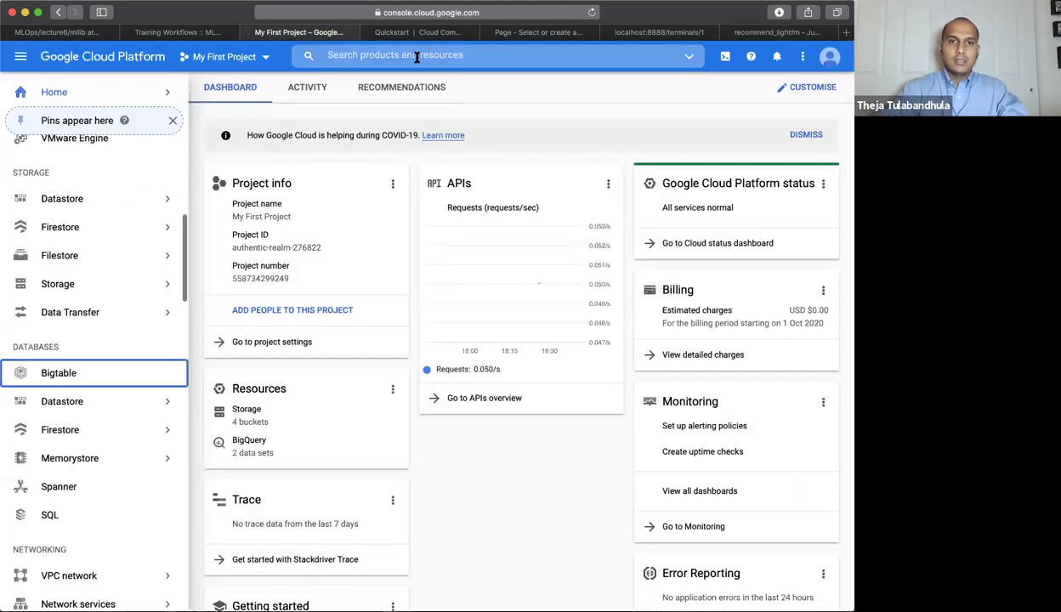
{"action": "left_click", "coordinate": [417, 56]}
{"action": "type", "text": "big q"}
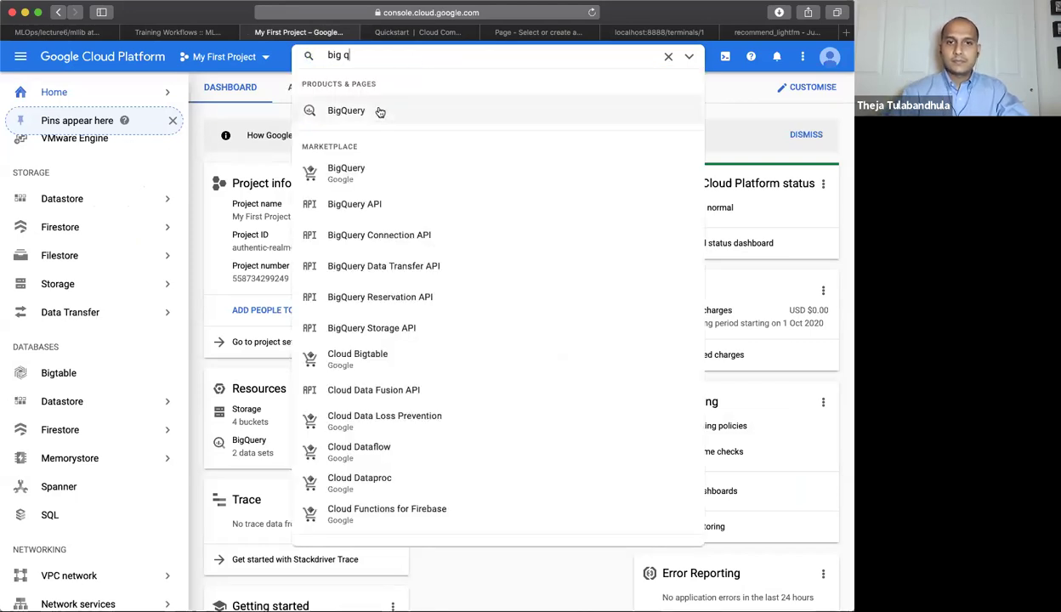
{"action": "left_click", "coordinate": [367, 117]}
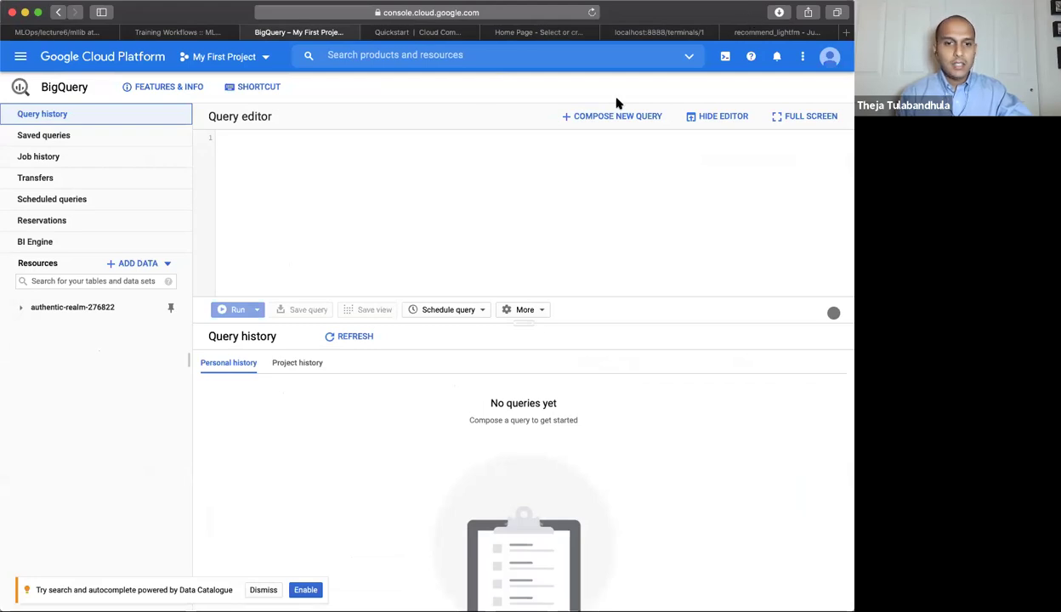
Expand movie_recommendation_service and preview predicted_movies' 943 rows of uid, recommendations and pred_time.
{"action": "left_click", "coordinate": [19, 312]}
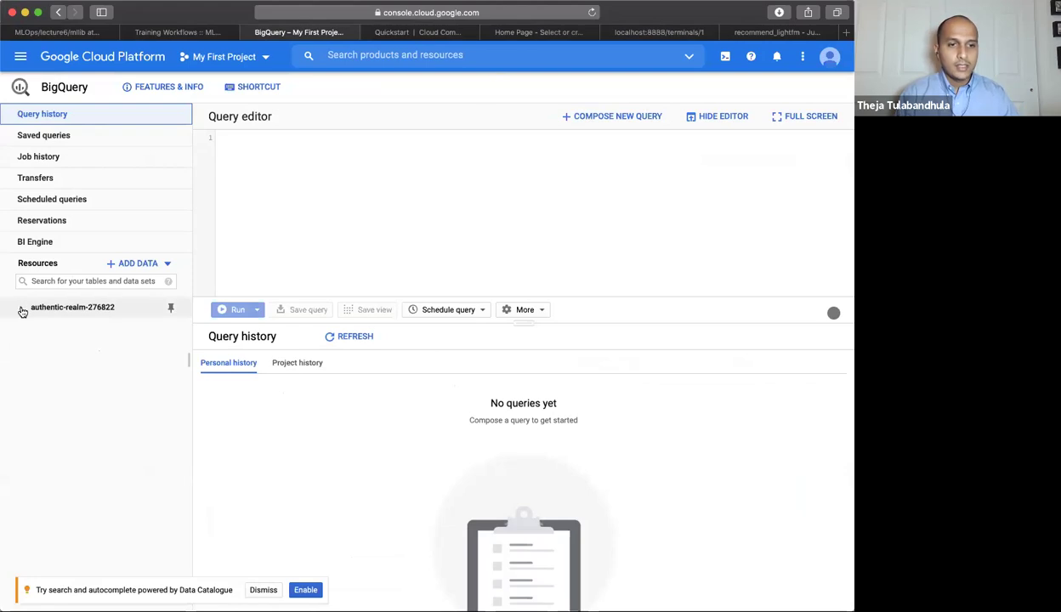
{"action": "left_click", "coordinate": [39, 328]}
{"action": "left_click", "coordinate": [109, 351]}
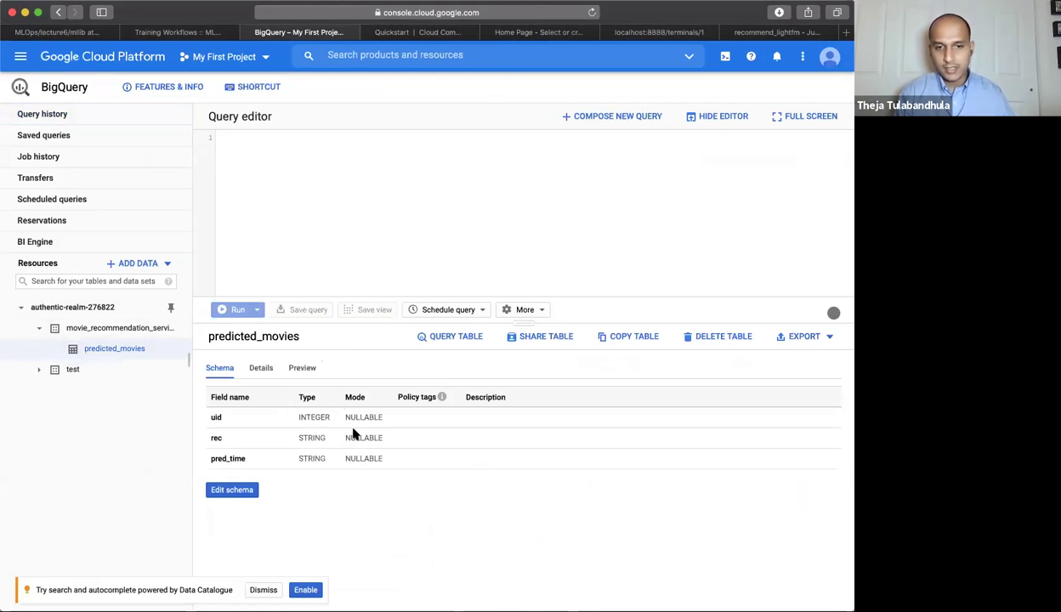
{"action": "left_click", "coordinate": [259, 368]}
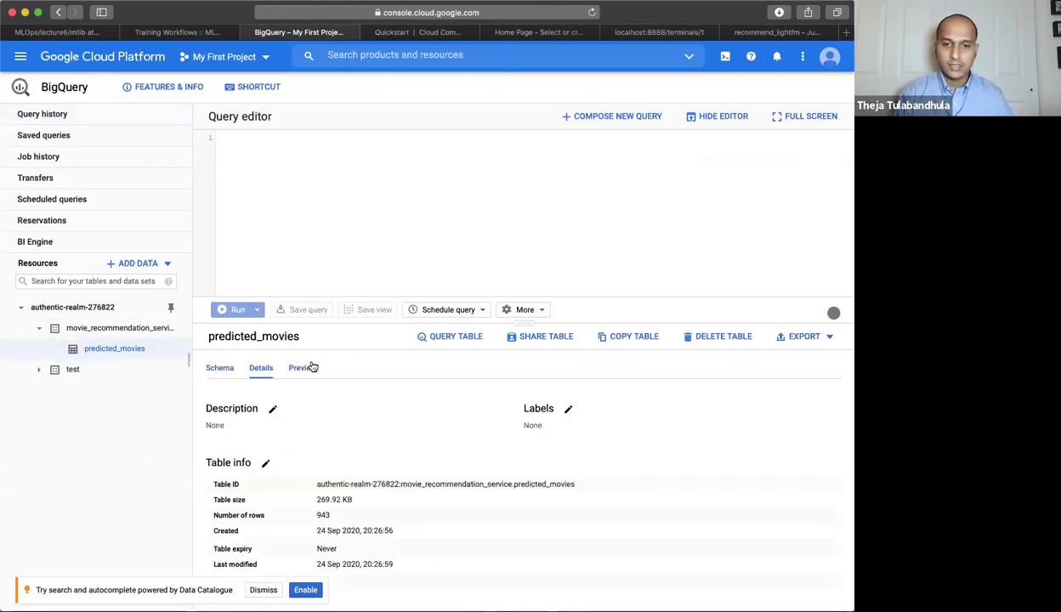
{"action": "left_click", "coordinate": [305, 368]}
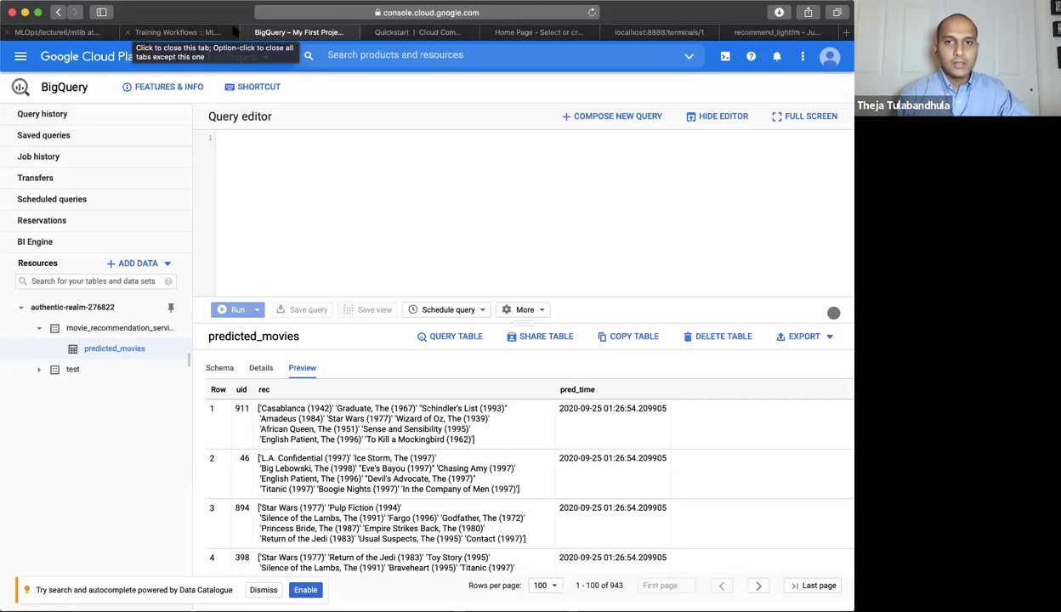
{"action": "left_click", "coordinate": [188, 34]}
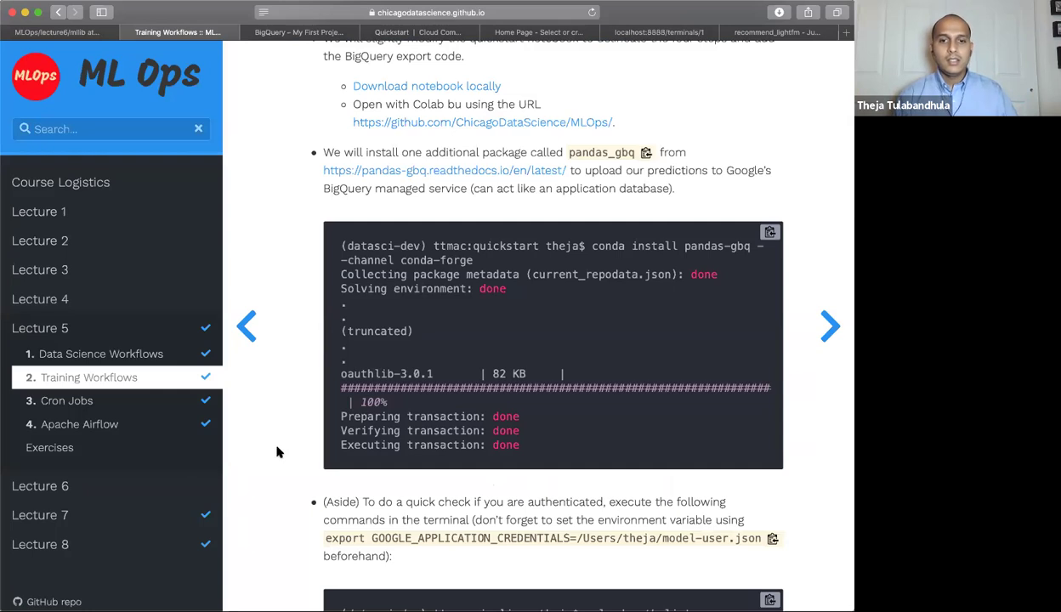
Scroll Training Workflows past the uid=535 query output to the Remark introducing cron.
{"action": "scroll", "coordinate": [277, 453], "scroll_direction": "down", "scroll_amount": 10}
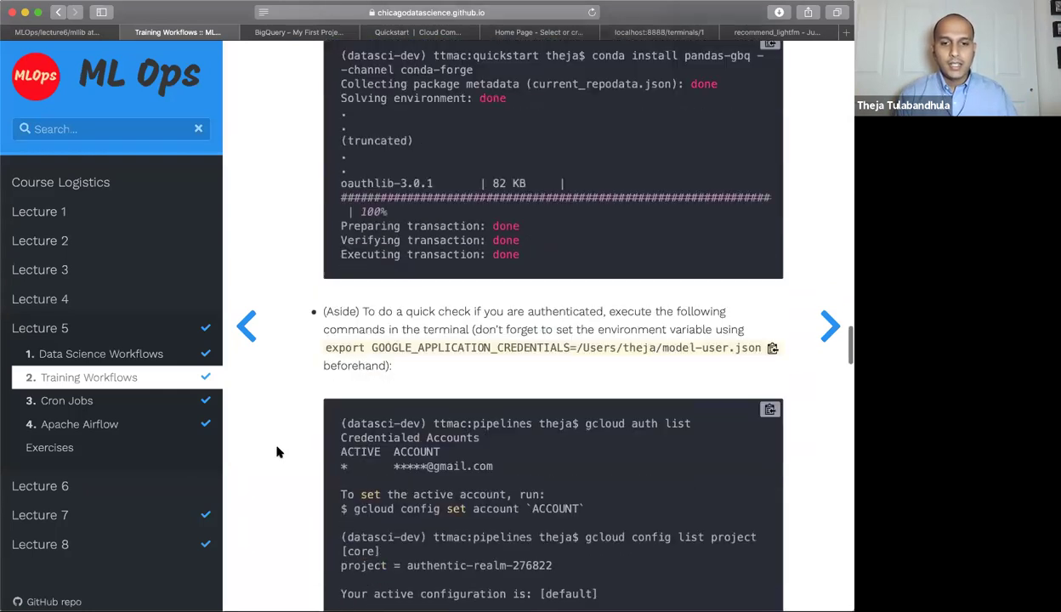
{"action": "scroll", "coordinate": [277, 452], "scroll_direction": "down", "scroll_amount": 10}
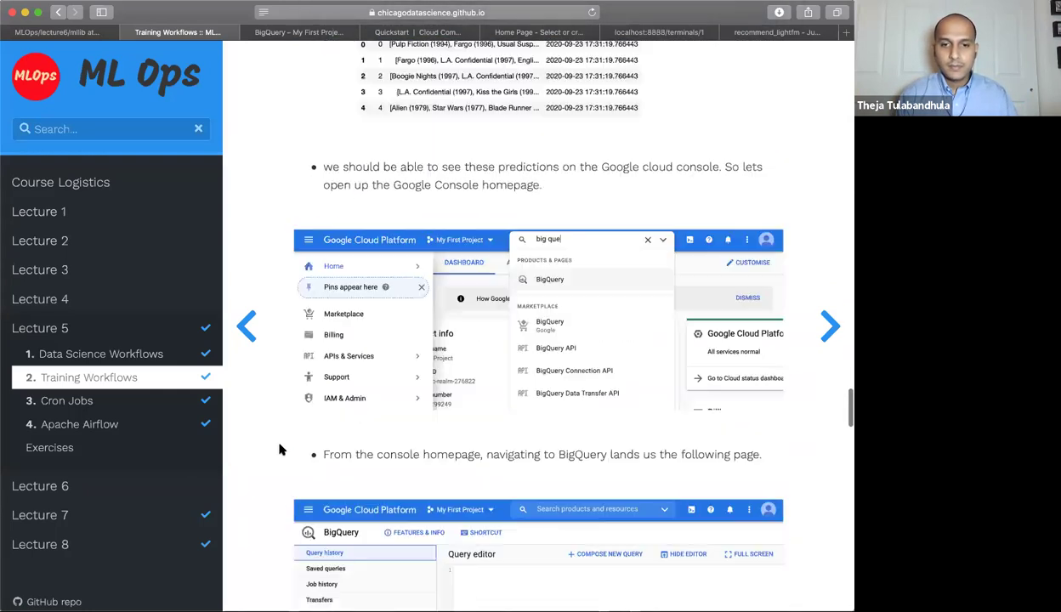
{"action": "scroll", "coordinate": [282, 449], "scroll_direction": "down", "scroll_amount": 15}
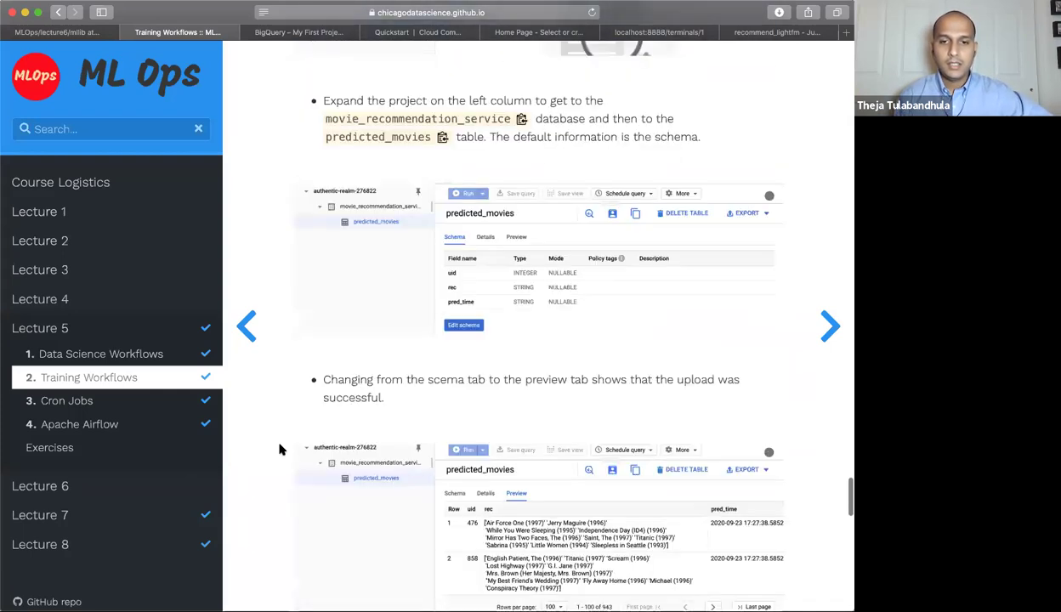
{"action": "scroll", "coordinate": [281, 448], "scroll_direction": "down", "scroll_amount": 12}
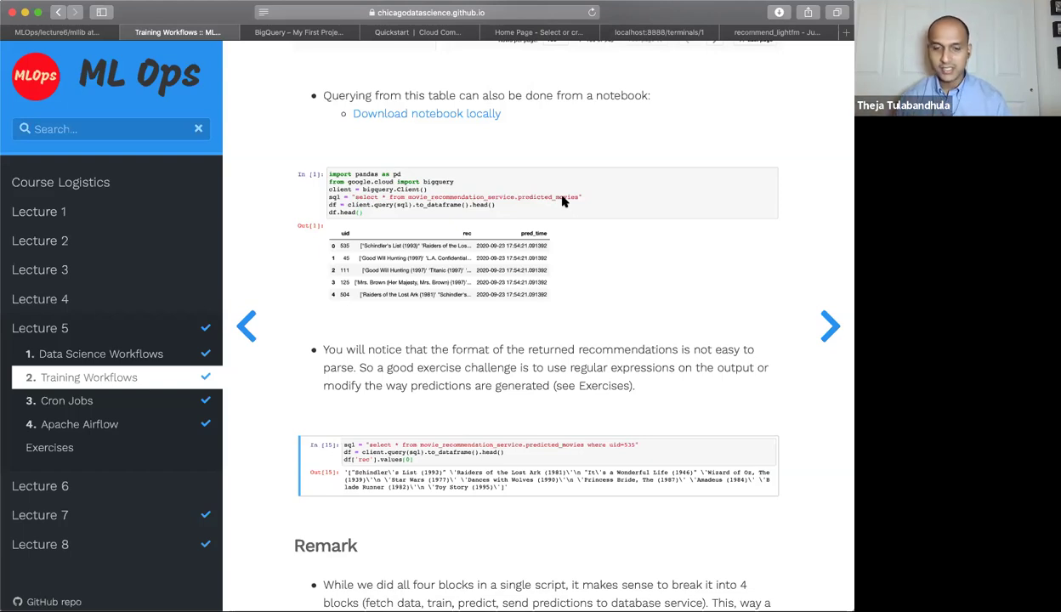
{"action": "scroll", "coordinate": [562, 201], "scroll_direction": "down", "scroll_amount": 5}
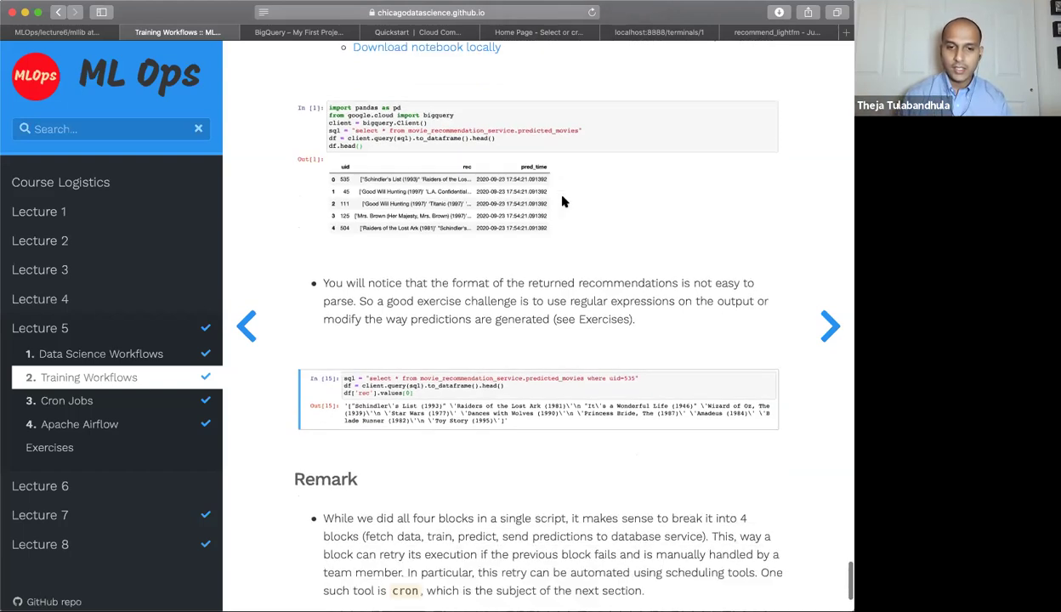
{"action": "scroll", "coordinate": [562, 200], "scroll_direction": "down", "scroll_amount": 1}
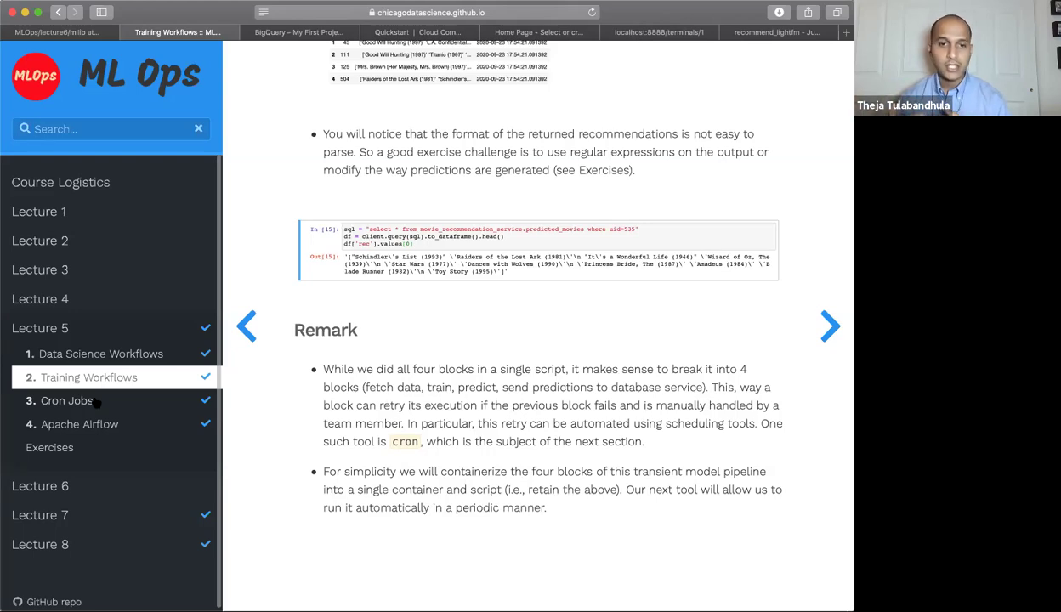
Open the Cron Jobs lecture, review its nbconvert output line, then switch to recommend_lightfm.
{"action": "left_click", "coordinate": [96, 401]}
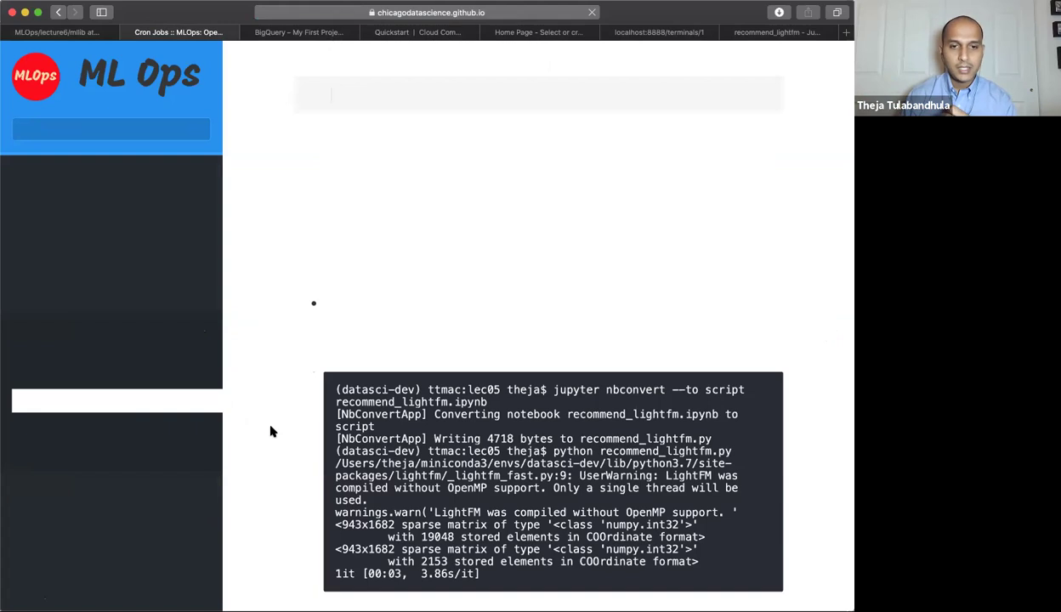
{"action": "scroll", "coordinate": [272, 435], "scroll_direction": "down", "scroll_amount": 2}
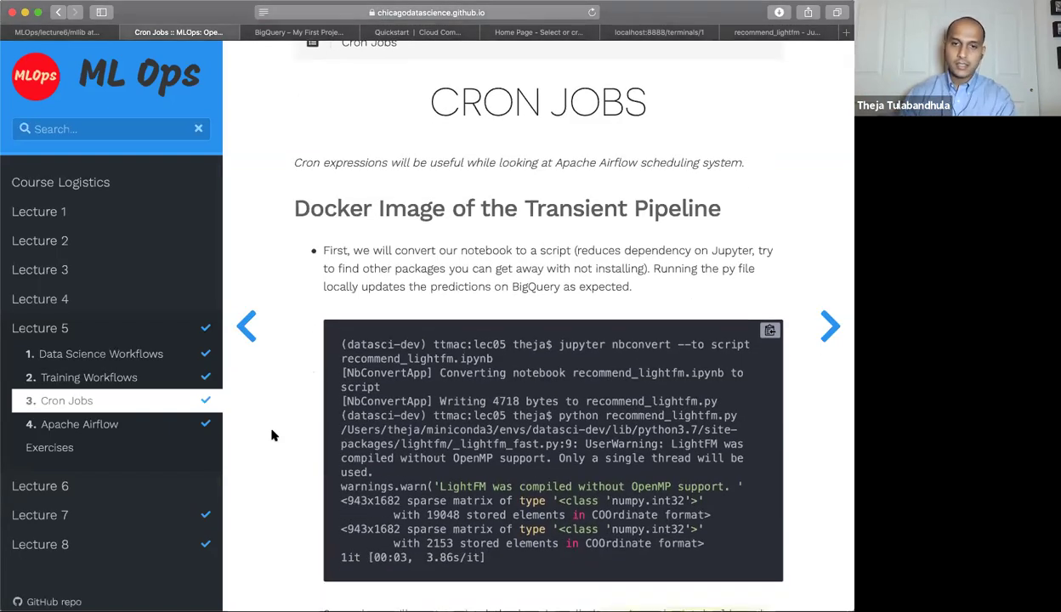
{"action": "scroll", "coordinate": [272, 435], "scroll_direction": "down", "scroll_amount": 2}
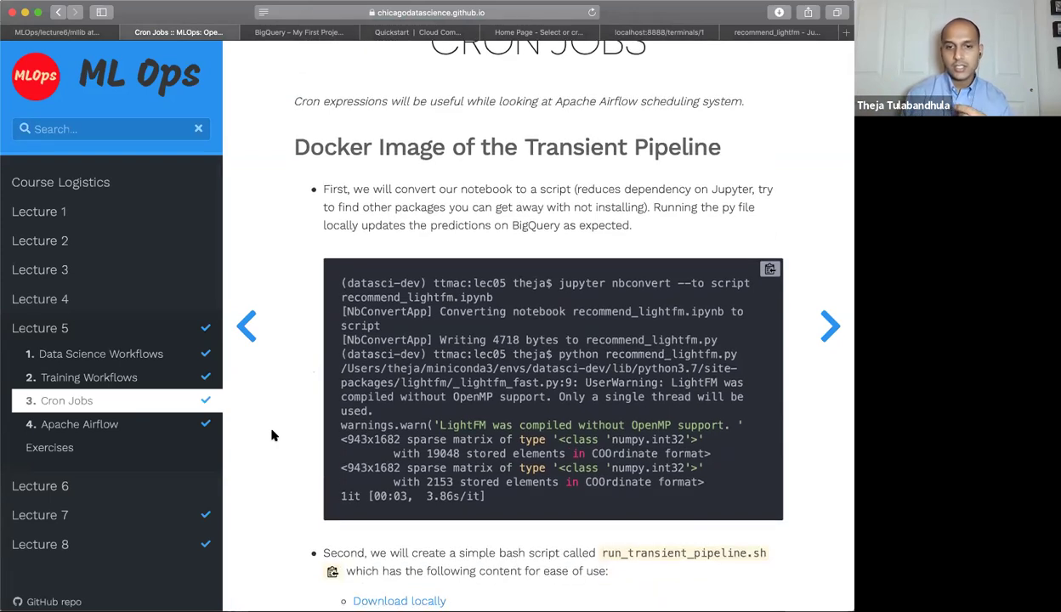
{"action": "scroll", "coordinate": [272, 435], "scroll_direction": "down", "scroll_amount": 2}
{"action": "scroll", "coordinate": [272, 435], "scroll_direction": "down", "scroll_amount": 1}
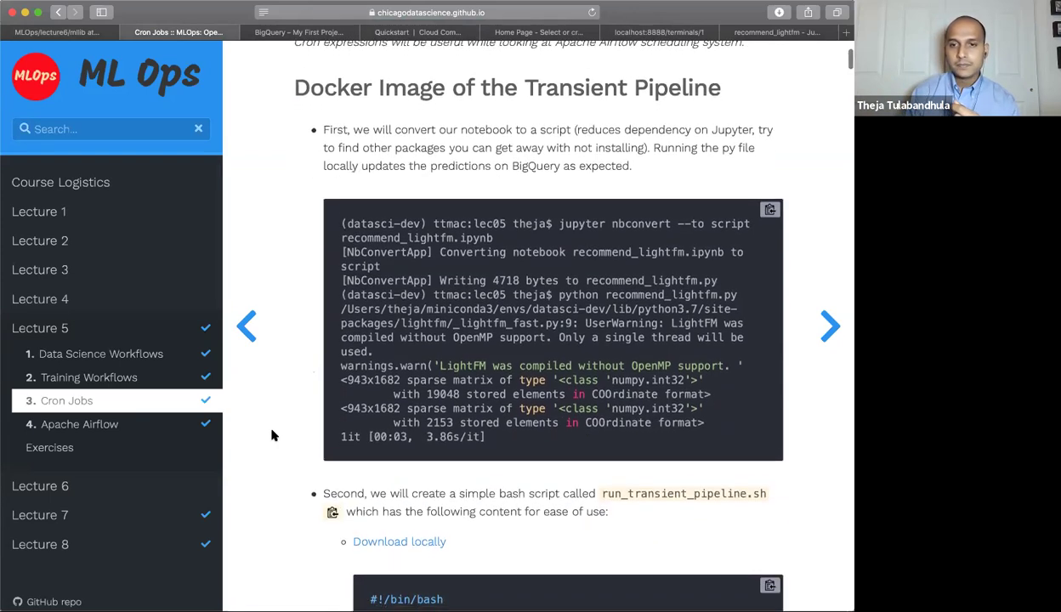
{"action": "scroll", "coordinate": [272, 435], "scroll_direction": "down", "scroll_amount": 1}
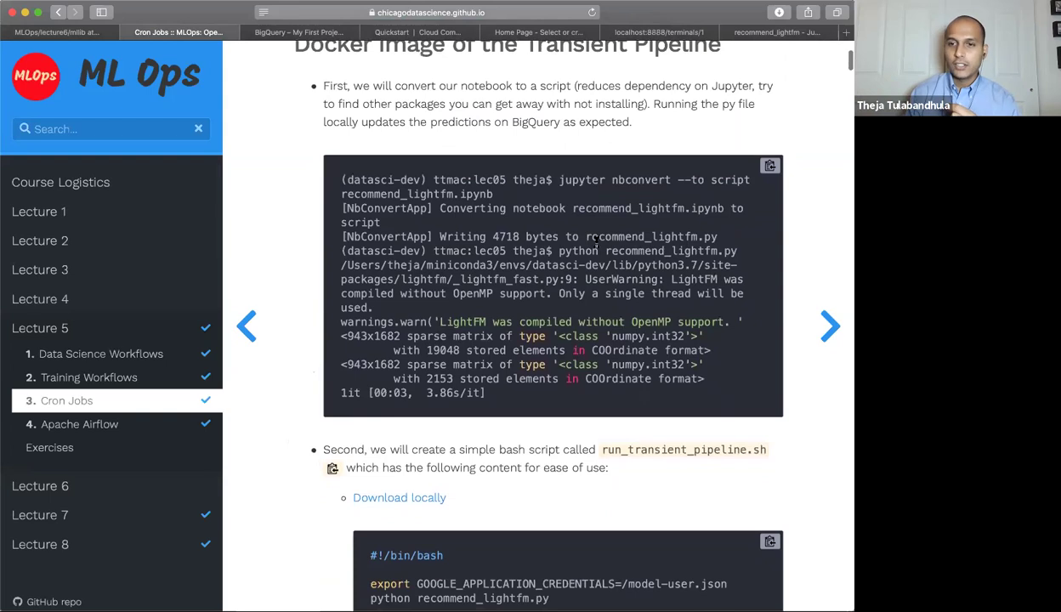
{"action": "triple_click", "coordinate": [646, 207]}
{"action": "left_click", "coordinate": [625, 205]}
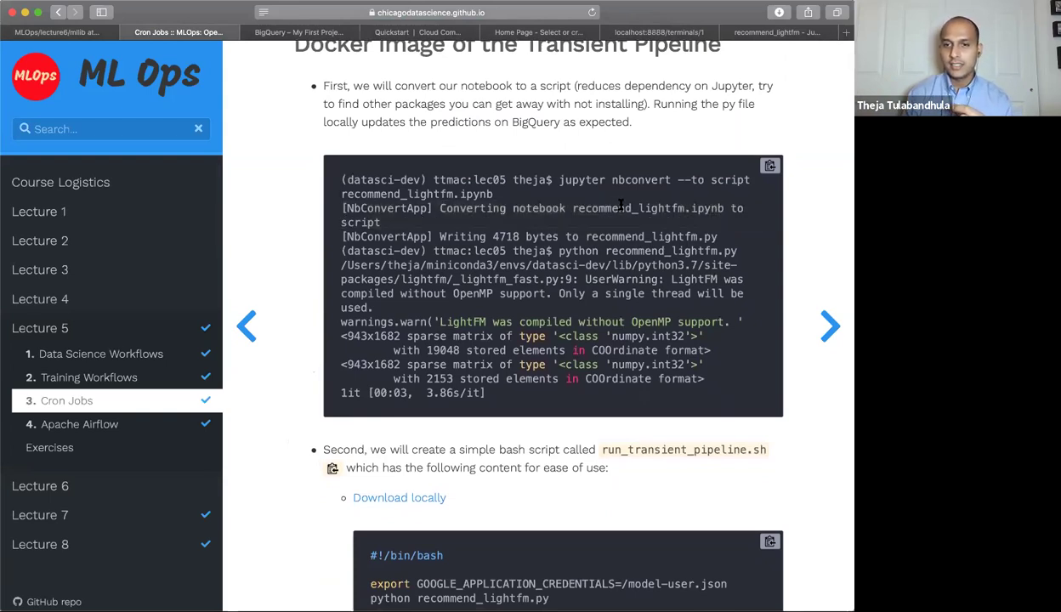
{"action": "left_click", "coordinate": [759, 32]}
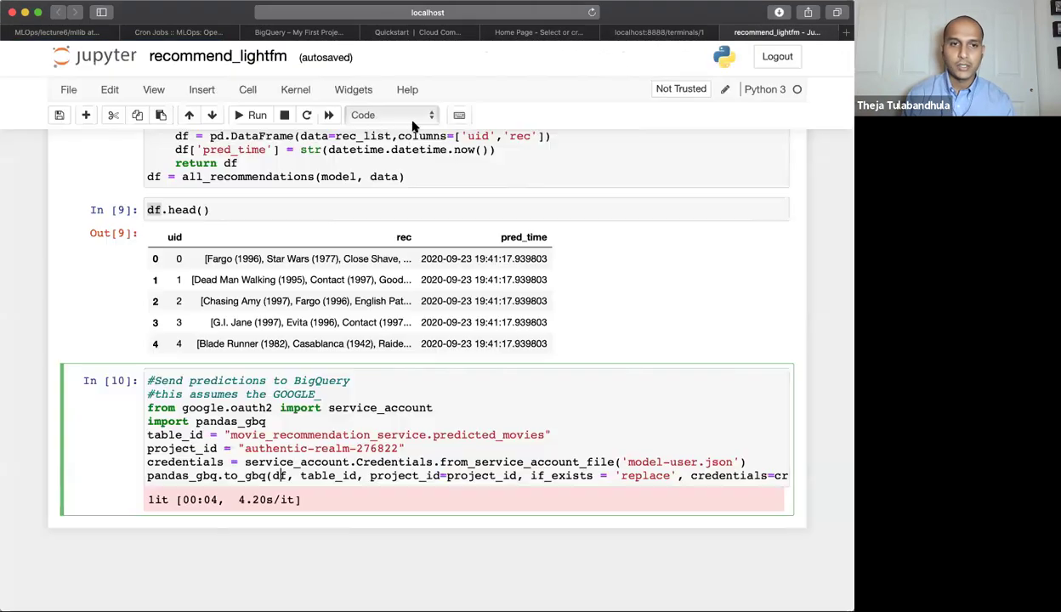
Check the notebook's File > Download as formats, including Python (.py), then return to Cron Jobs.
{"action": "left_click", "coordinate": [71, 90]}
{"action": "mouse_move", "coordinate": [170, 306]}
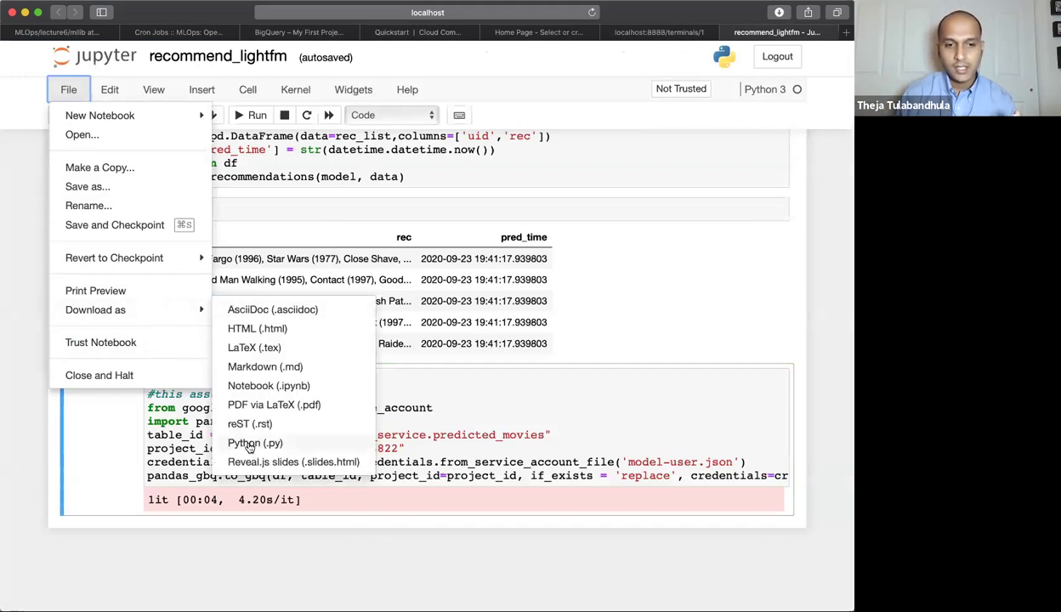
{"action": "left_click", "coordinate": [33, 465]}
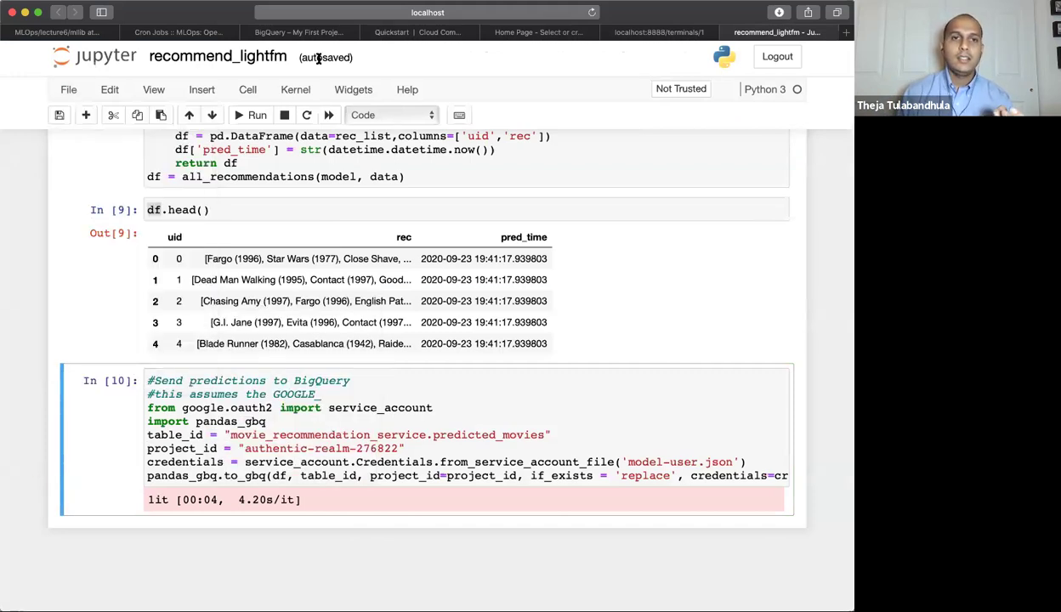
{"action": "left_click", "coordinate": [183, 32]}
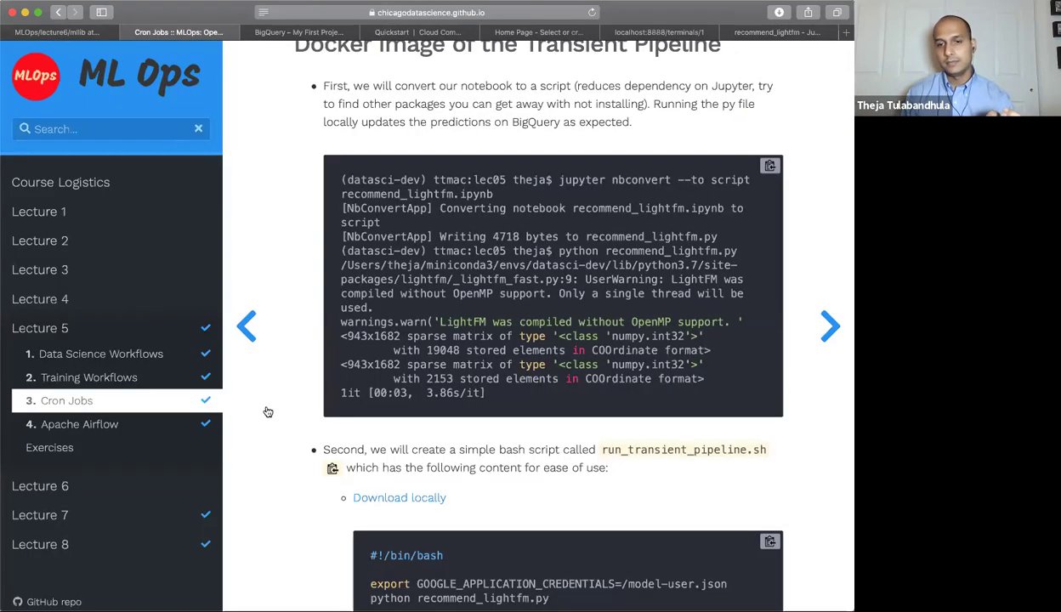
Highlight the GOOGLE_APPLICATION_CREDENTIALS export line and the recommend_lightfm.py script name.
{"action": "scroll", "coordinate": [268, 411], "scroll_direction": "down", "scroll_amount": 5}
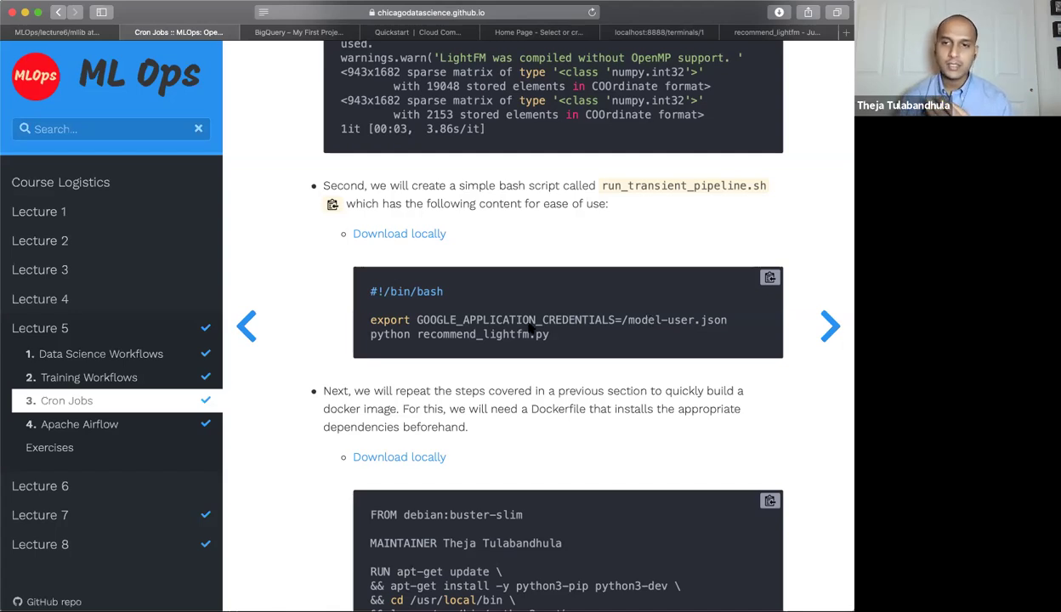
{"action": "triple_click", "coordinate": [484, 319]}
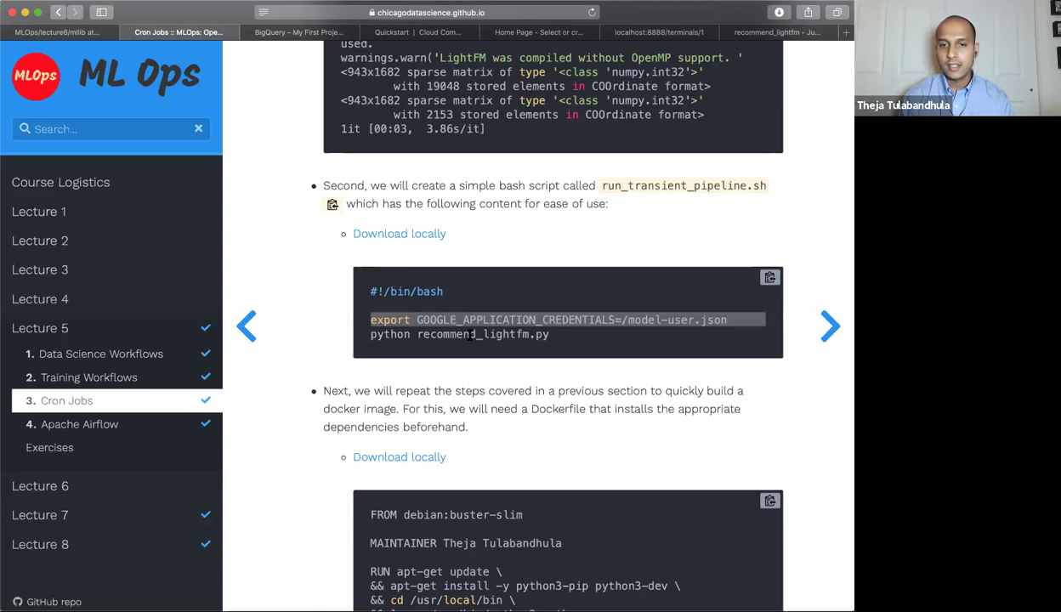
{"action": "double_click", "coordinate": [470, 334]}
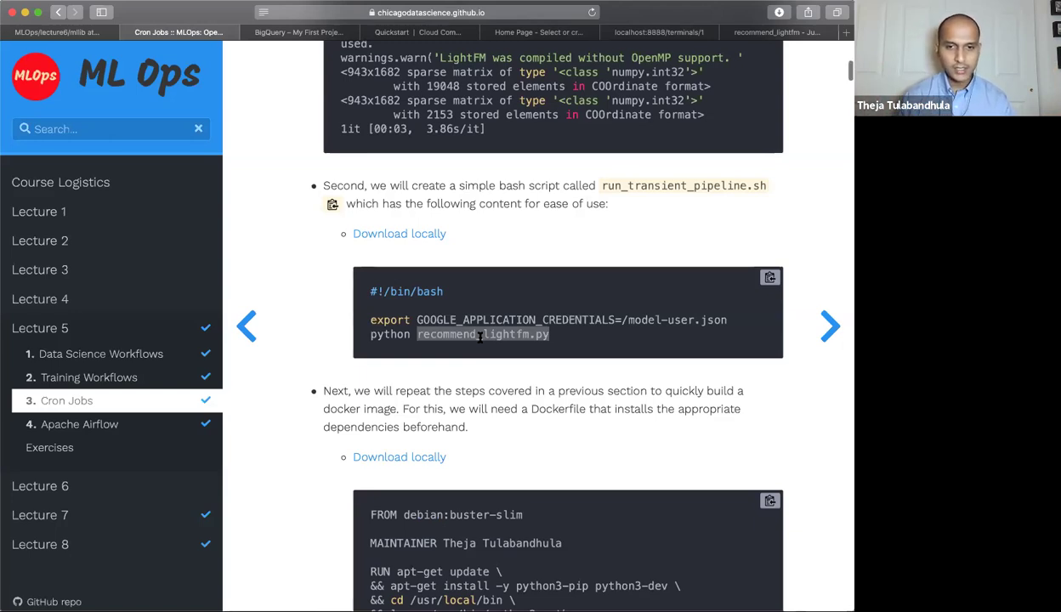
Select the lightfm==1.15 requirement in the Dockerfile.
{"action": "scroll", "coordinate": [480, 338], "scroll_direction": "down", "scroll_amount": 3}
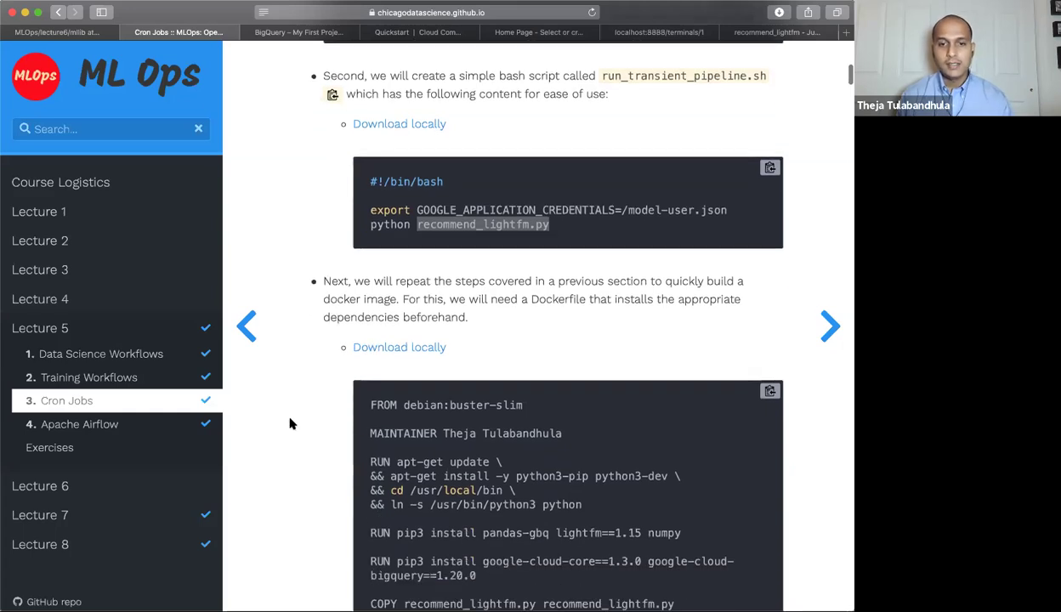
{"action": "scroll", "coordinate": [289, 421], "scroll_direction": "down", "scroll_amount": 1}
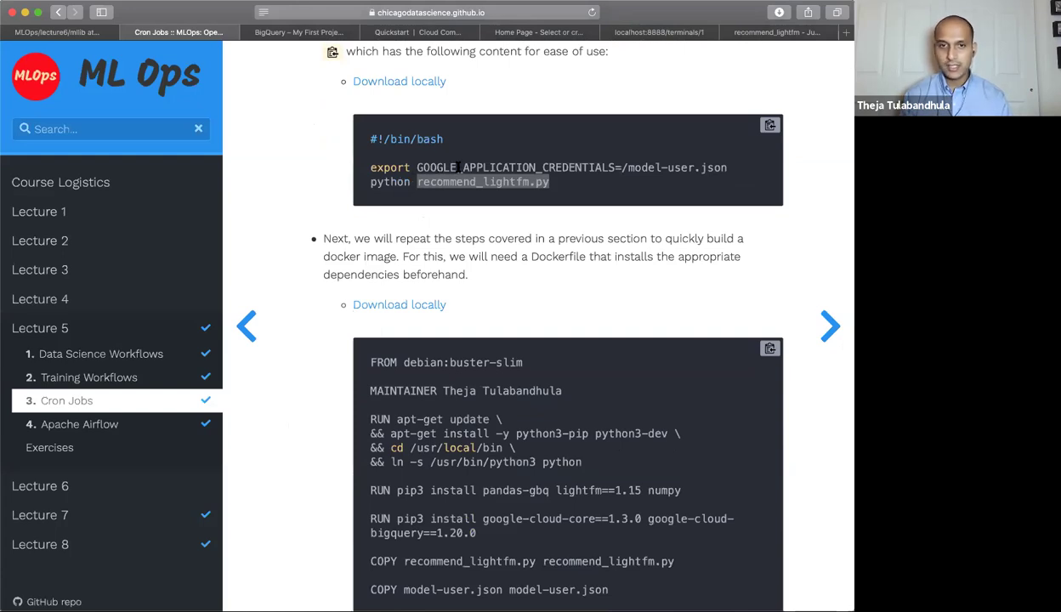
{"action": "scroll", "coordinate": [476, 167], "scroll_direction": "down", "scroll_amount": 3}
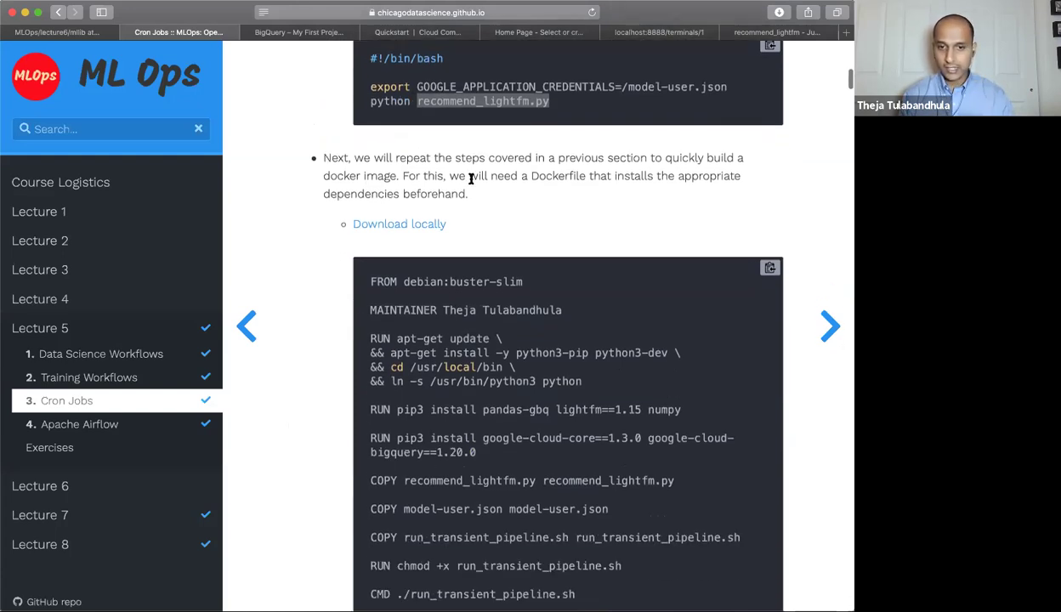
{"action": "scroll", "coordinate": [434, 374], "scroll_direction": "down", "scroll_amount": 2}
{"action": "scroll", "coordinate": [442, 383], "scroll_direction": "down", "scroll_amount": 1}
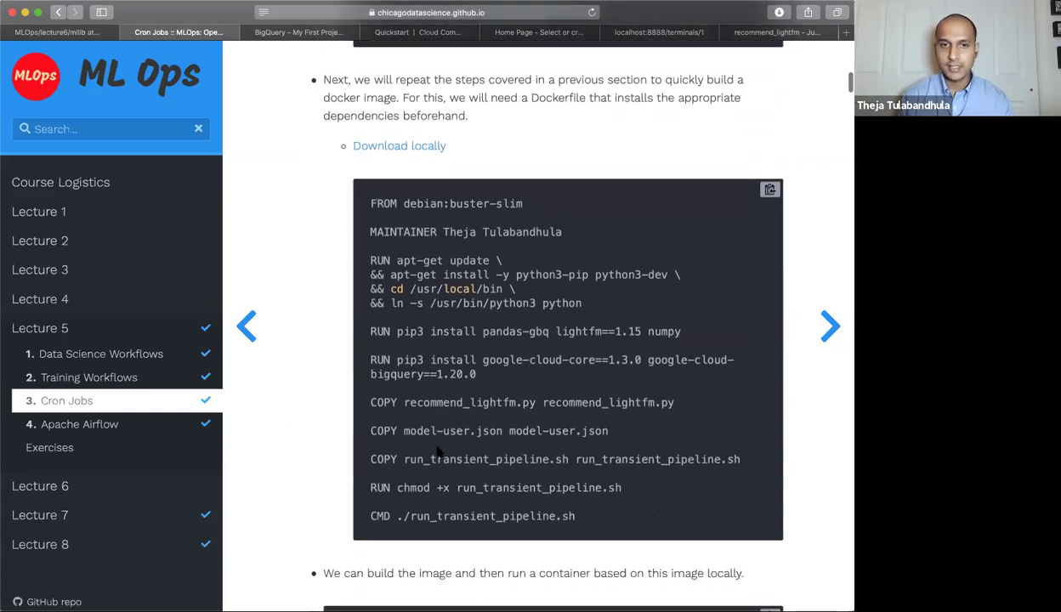
{"action": "scroll", "coordinate": [319, 408], "scroll_direction": "up", "scroll_amount": 2}
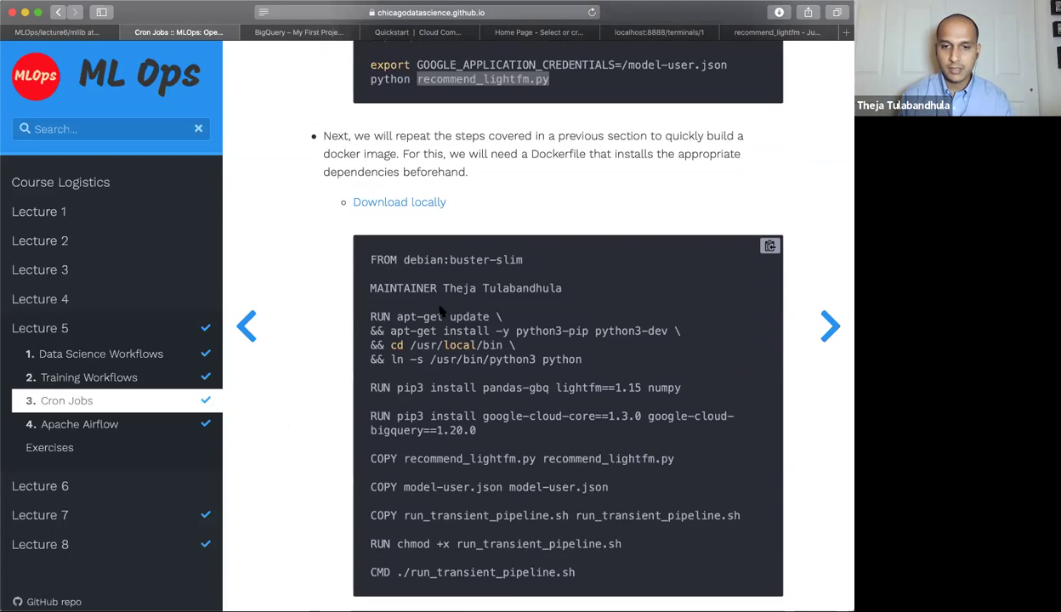
{"action": "left_click_drag", "start_coordinate": [556, 388], "coordinate": [641, 389]}
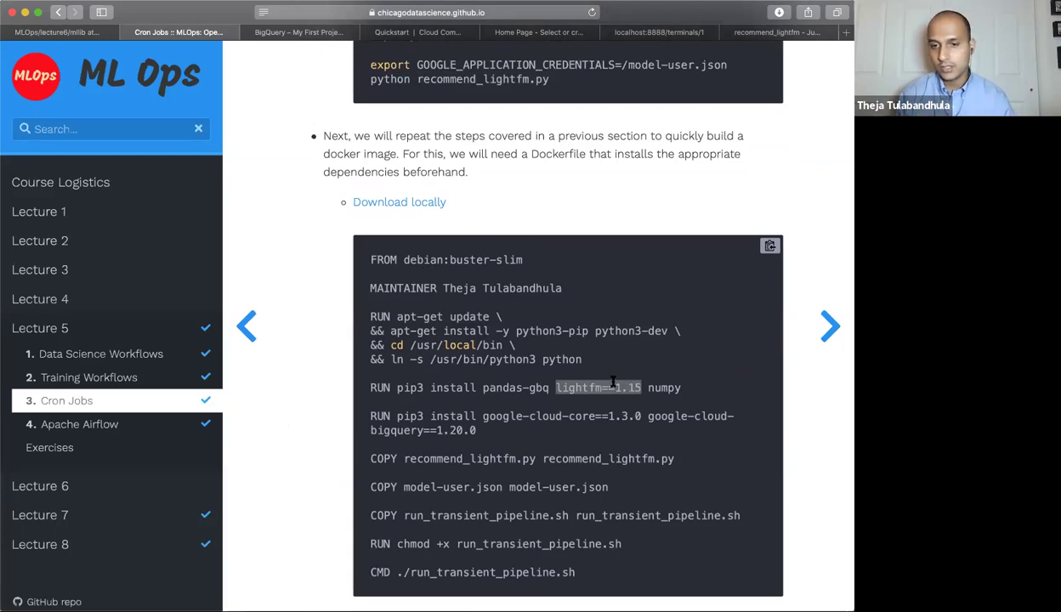
Select the copied file names model-user.json and run_transient_pipeline.sh in the COPY lines.
{"action": "scroll", "coordinate": [338, 442], "scroll_direction": "down", "scroll_amount": 2}
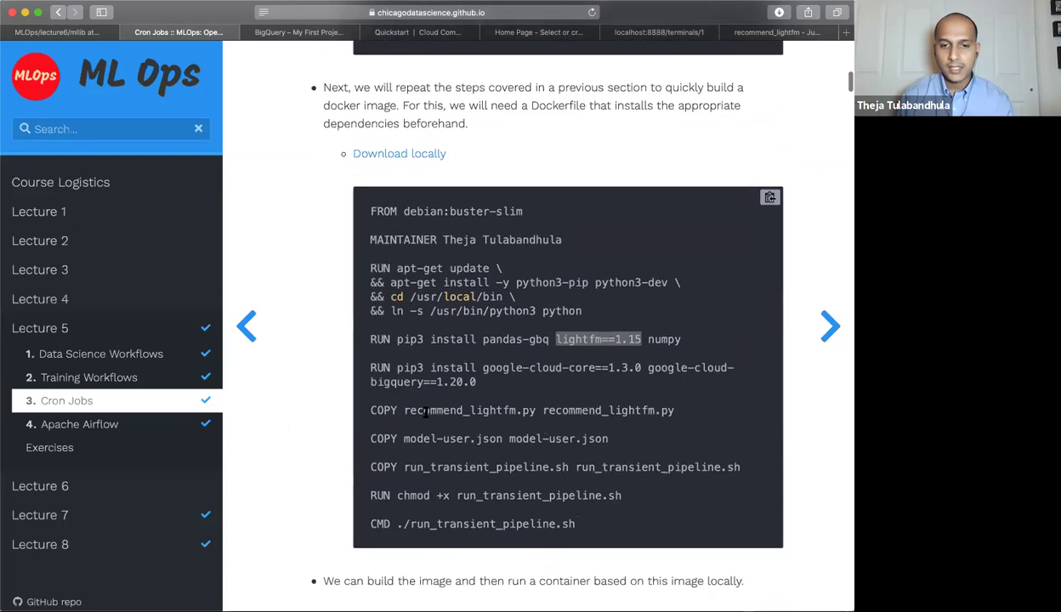
{"action": "left_click_drag", "start_coordinate": [403, 411], "coordinate": [534, 415]}
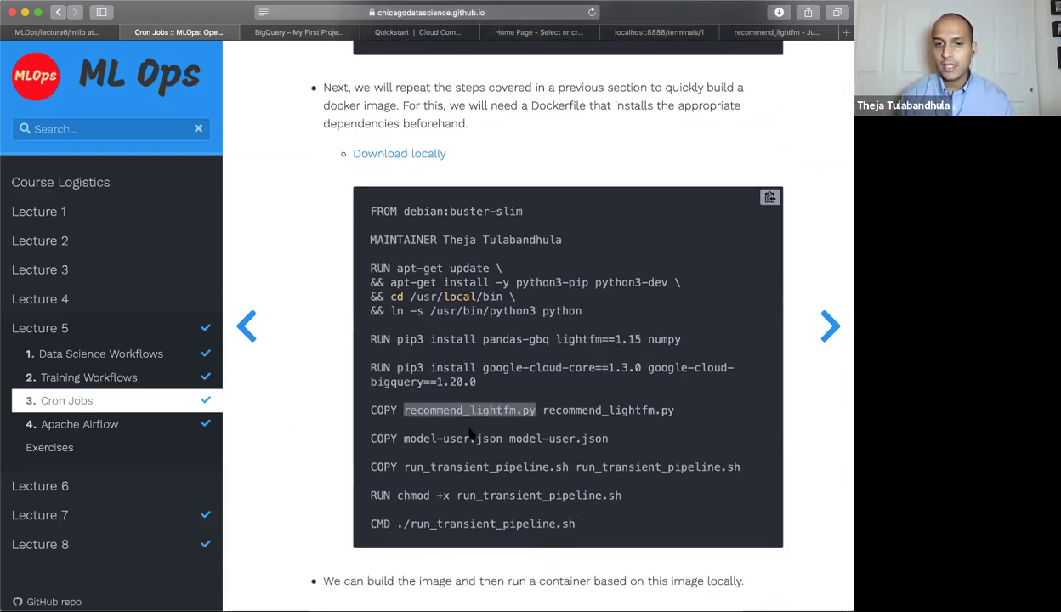
{"action": "left_click_drag", "start_coordinate": [396, 430], "coordinate": [496, 438]}
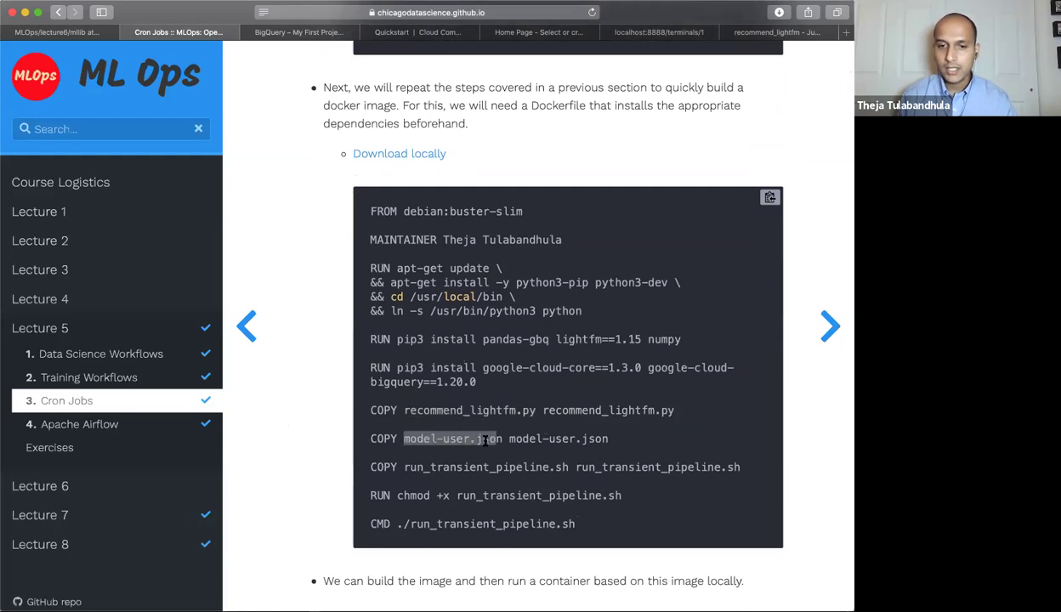
{"action": "left_click_drag", "start_coordinate": [393, 466], "coordinate": [565, 467]}
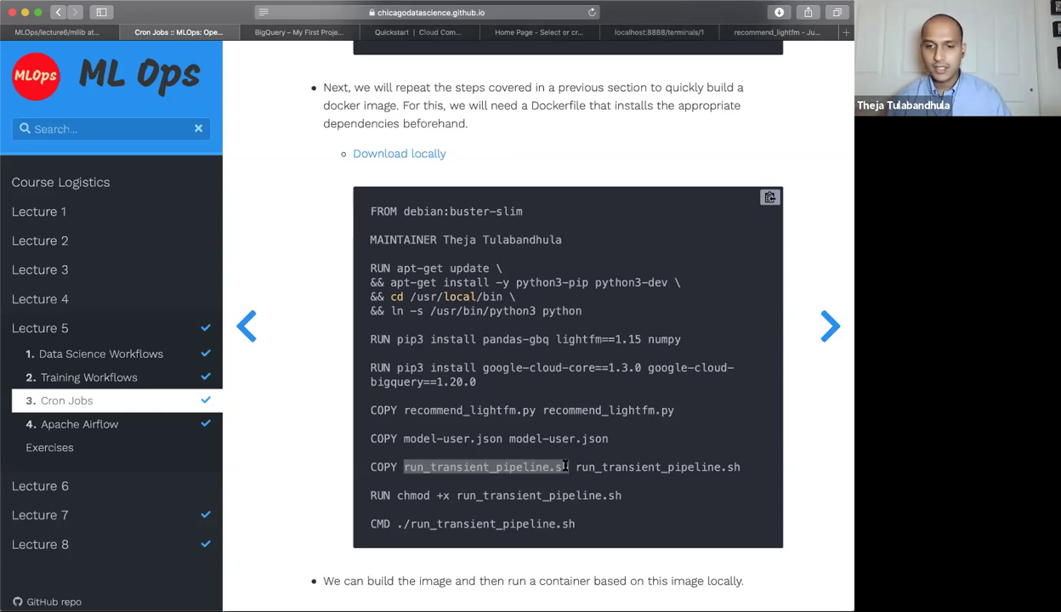
{"action": "left_click_drag", "start_coordinate": [565, 467], "coordinate": [570, 467]}
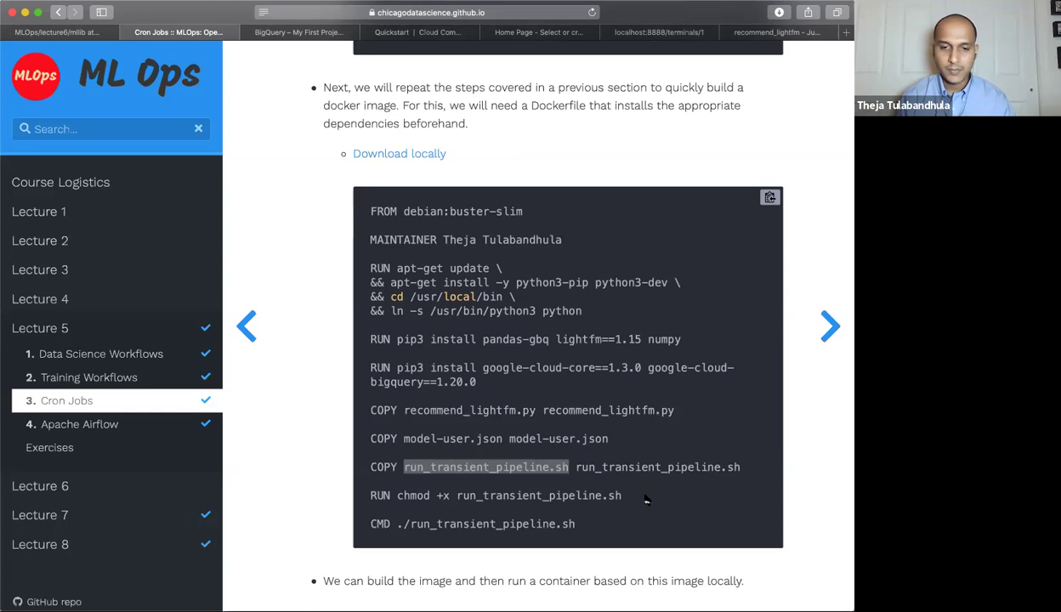
Highlight the Dockerfile's final CMD ./run_transient_pipeline.sh line.
{"action": "scroll", "coordinate": [646, 500], "scroll_direction": "down", "scroll_amount": 1}
{"action": "left_click", "coordinate": [423, 490]}
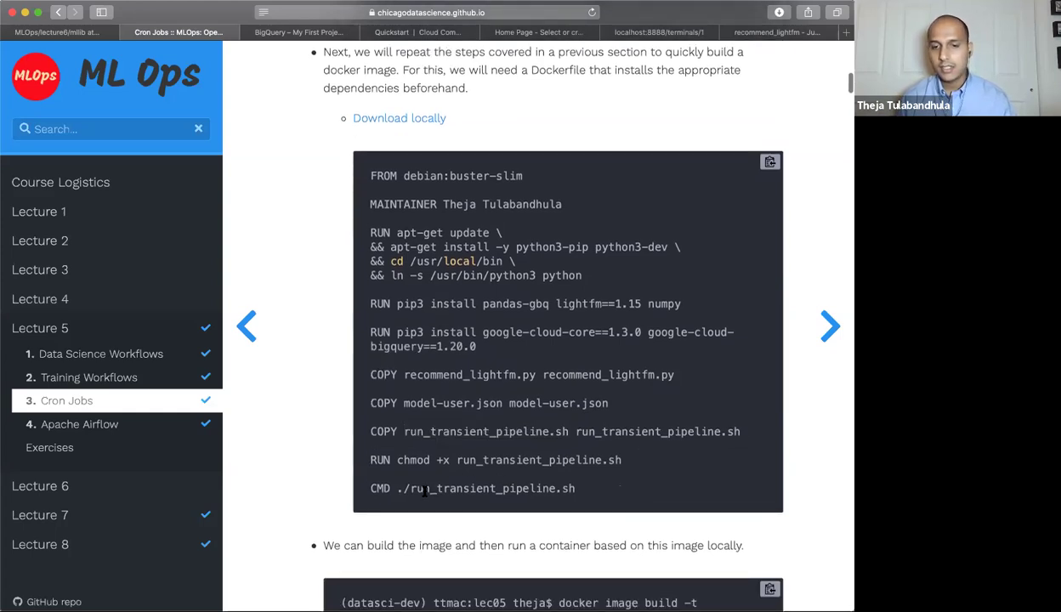
{"action": "triple_click", "coordinate": [423, 490]}
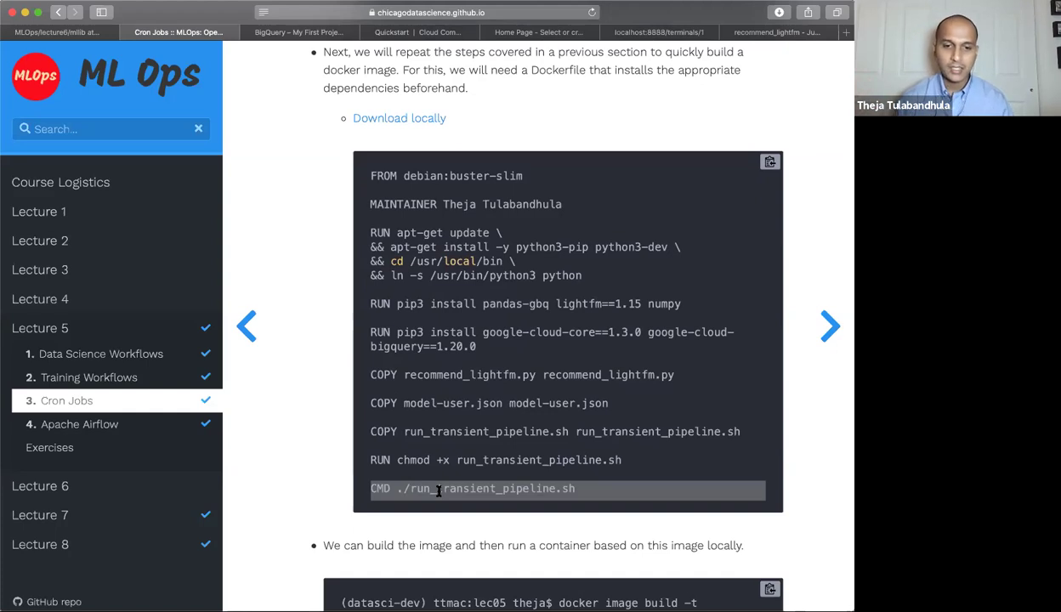
Highlight the docker image build command, then scroll on to the Cron (1975-) section.
{"action": "scroll", "coordinate": [439, 491], "scroll_direction": "down", "scroll_amount": 5}
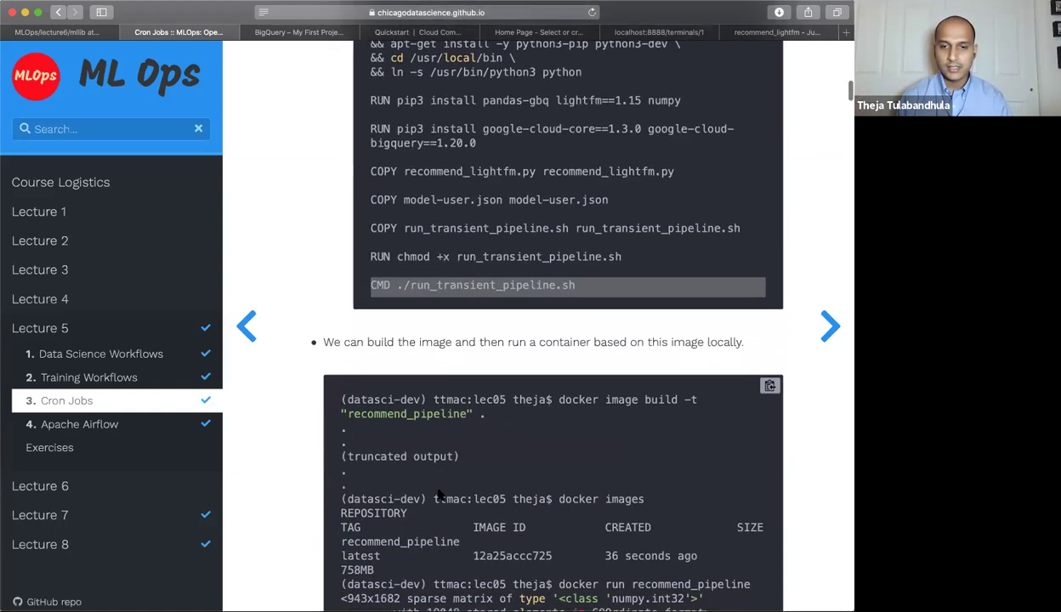
{"action": "scroll", "coordinate": [438, 493], "scroll_direction": "down", "scroll_amount": 4}
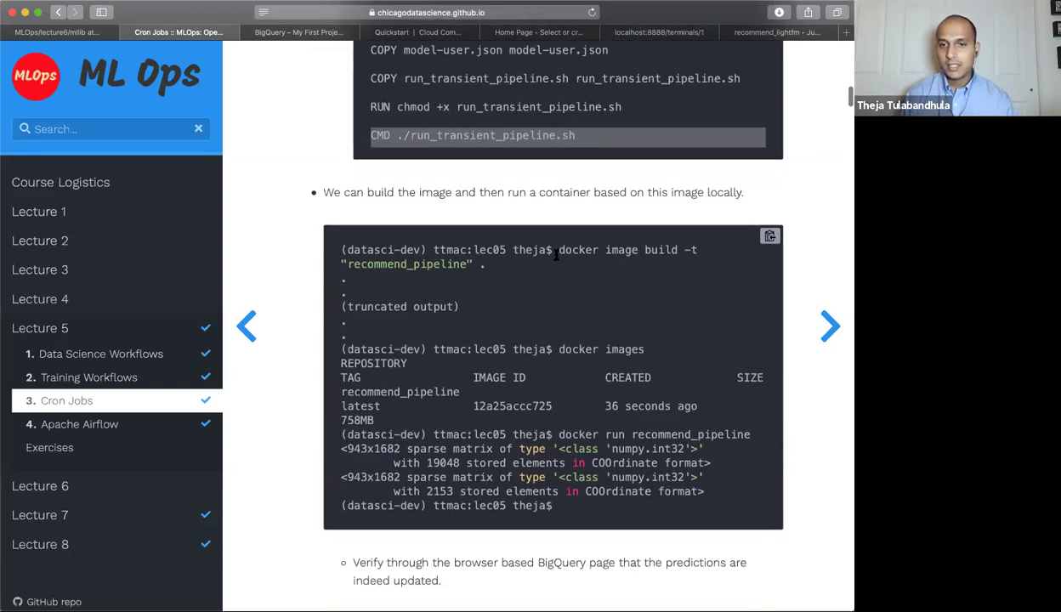
{"action": "left_click_drag", "start_coordinate": [545, 248], "coordinate": [484, 266]}
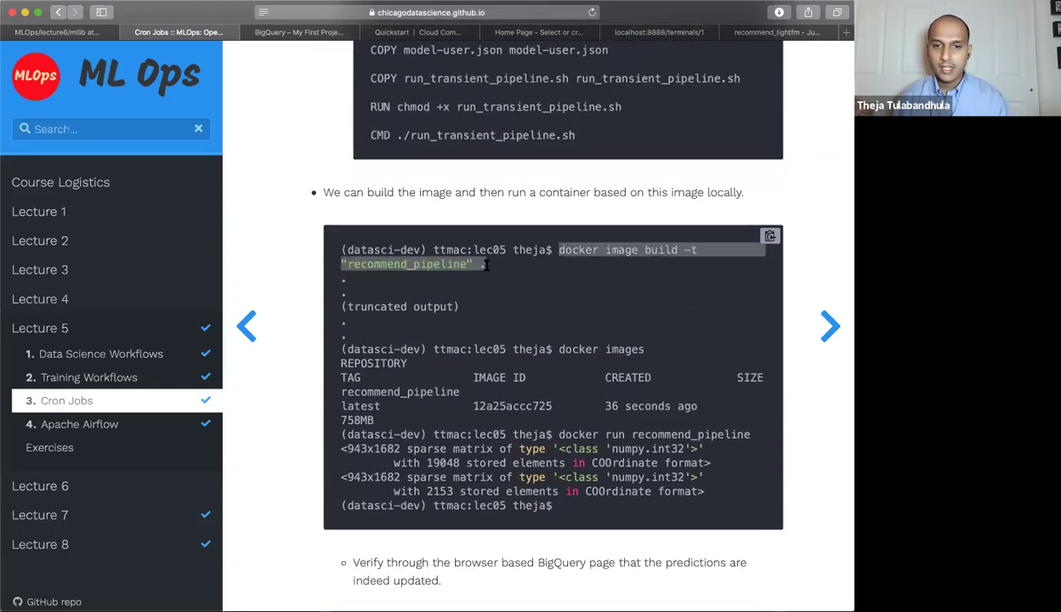
{"action": "scroll", "coordinate": [484, 265], "scroll_direction": "down", "scroll_amount": 3}
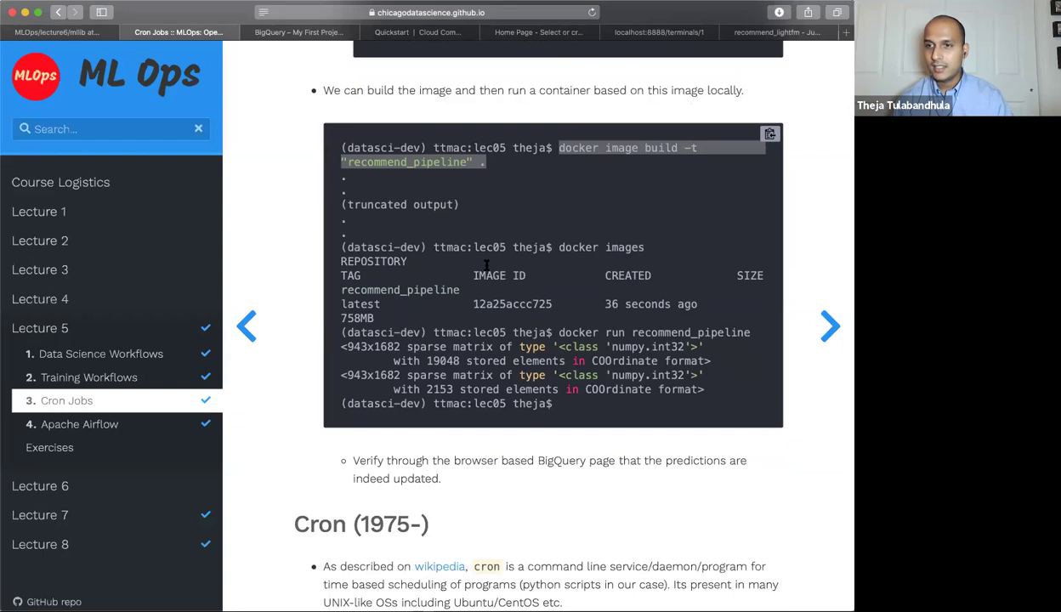
{"action": "scroll", "coordinate": [486, 266], "scroll_direction": "down", "scroll_amount": 4}
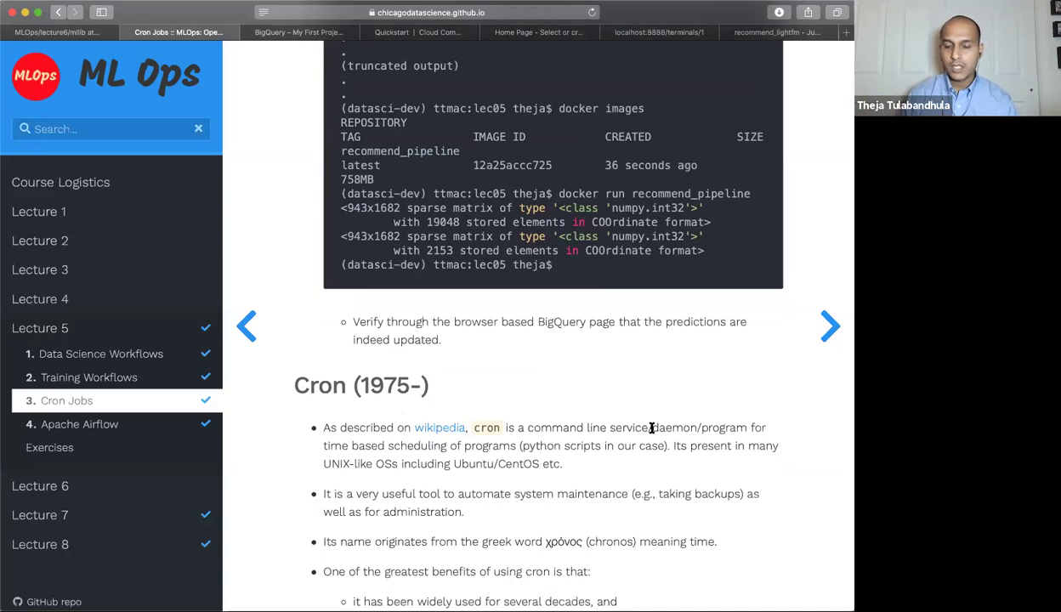
{"action": "scroll", "coordinate": [638, 425], "scroll_direction": "down", "scroll_amount": 4}
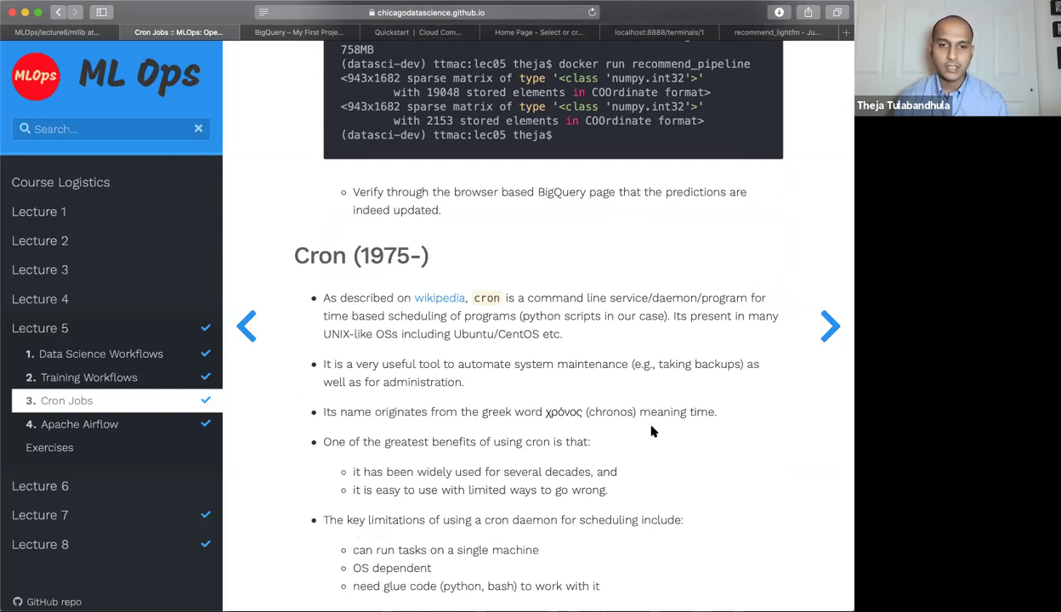
Scroll to the five-field cron expression explanation and Example 1, 12 14 * * * for daily 2:12pm.
{"action": "scroll", "coordinate": [652, 431], "scroll_direction": "down", "scroll_amount": 6}
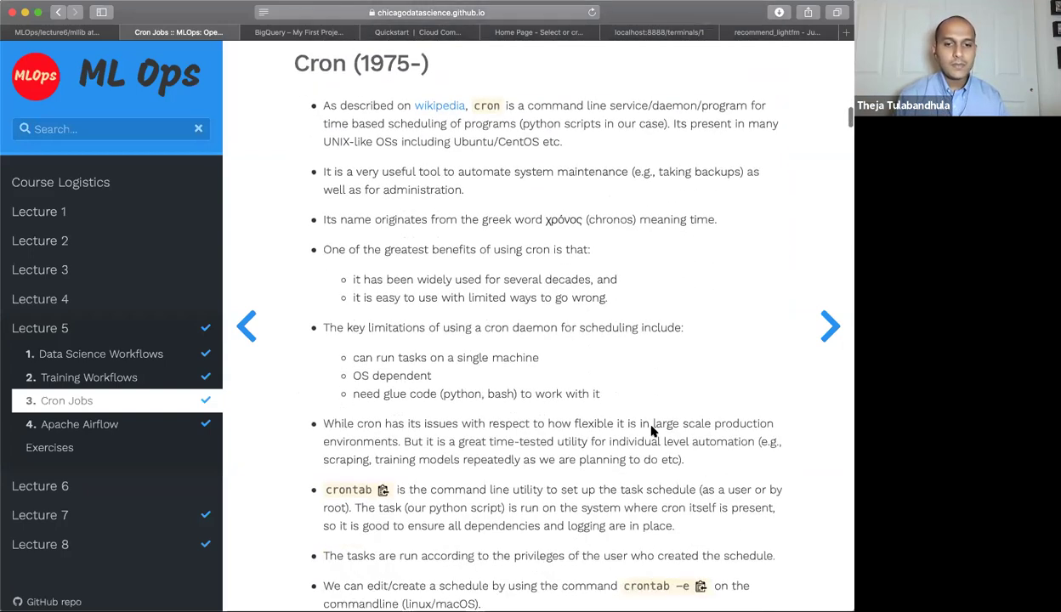
{"action": "scroll", "coordinate": [652, 429], "scroll_direction": "down", "scroll_amount": 2}
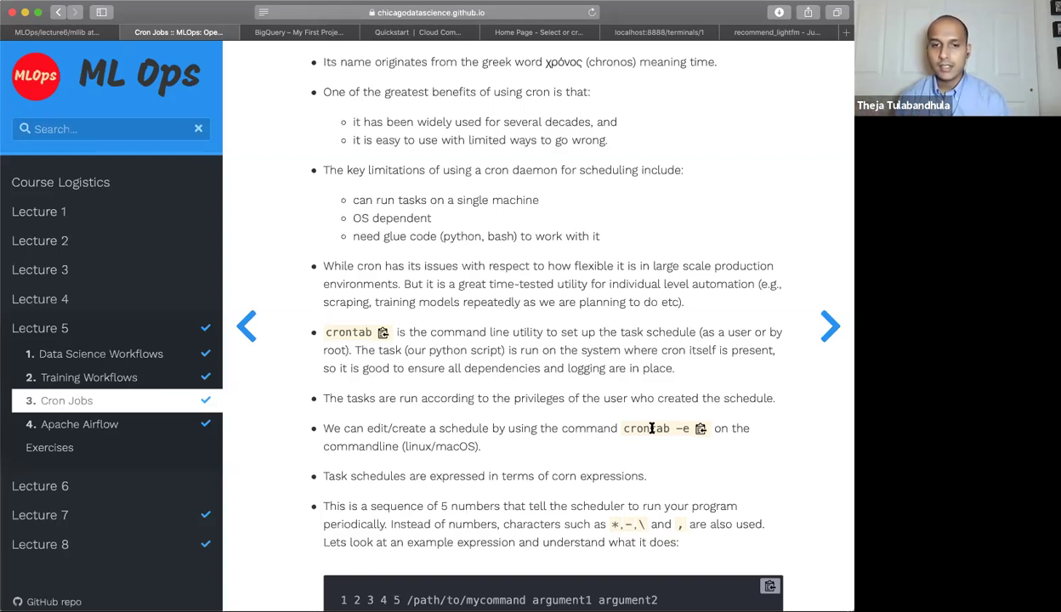
{"action": "scroll", "coordinate": [655, 429], "scroll_direction": "down", "scroll_amount": 5}
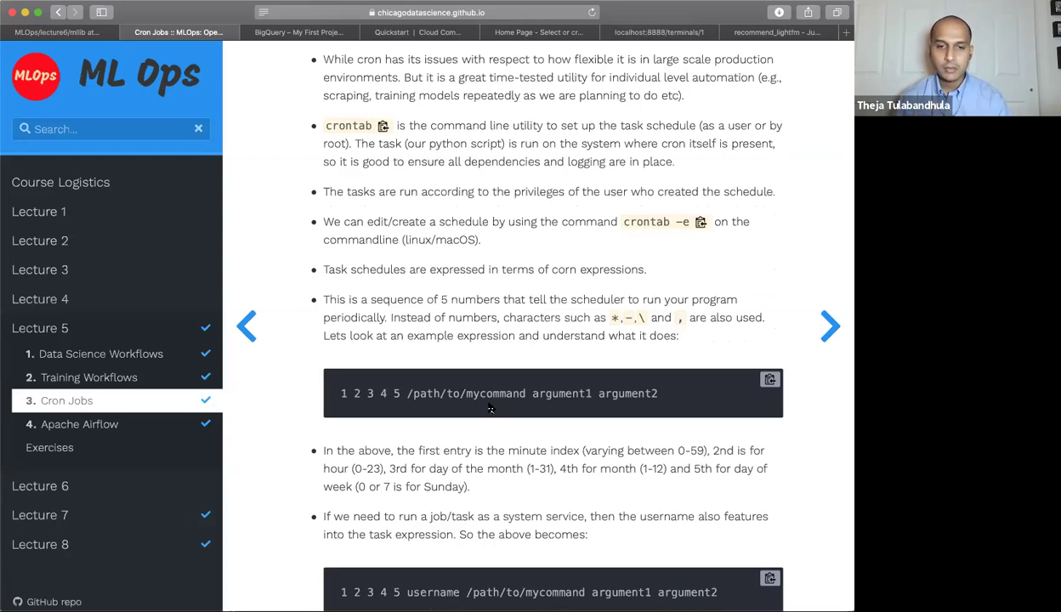
{"action": "scroll", "coordinate": [489, 409], "scroll_direction": "down", "scroll_amount": 3}
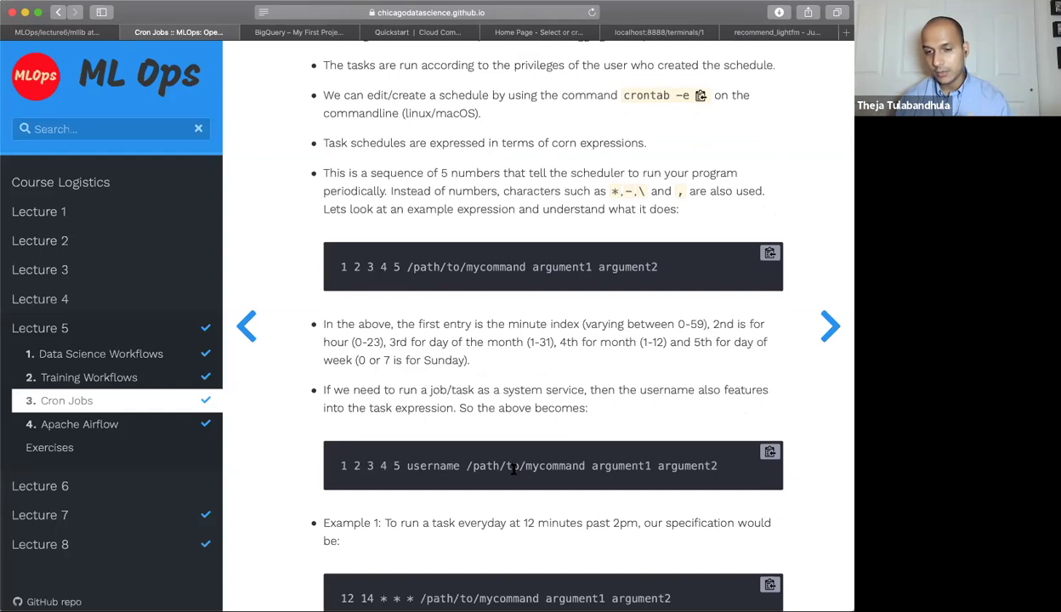
{"action": "scroll", "coordinate": [513, 469], "scroll_direction": "down", "scroll_amount": 3}
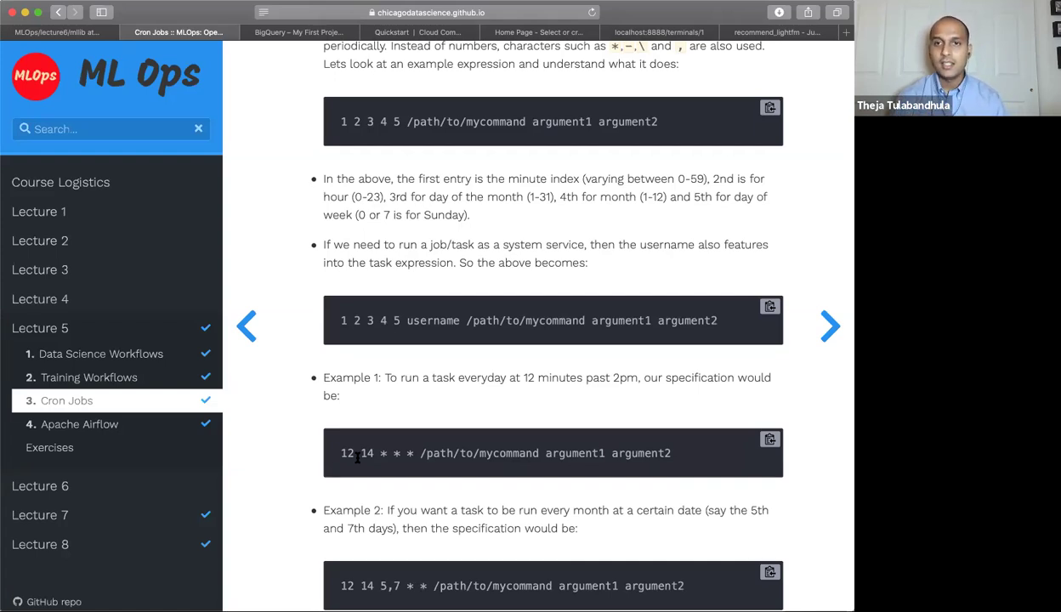
Highlight the special characters and the word 'month' in the cron field explanation.
{"action": "scroll", "coordinate": [357, 456], "scroll_direction": "up", "scroll_amount": 1}
{"action": "left_click_drag", "start_coordinate": [611, 95], "coordinate": [679, 95]}
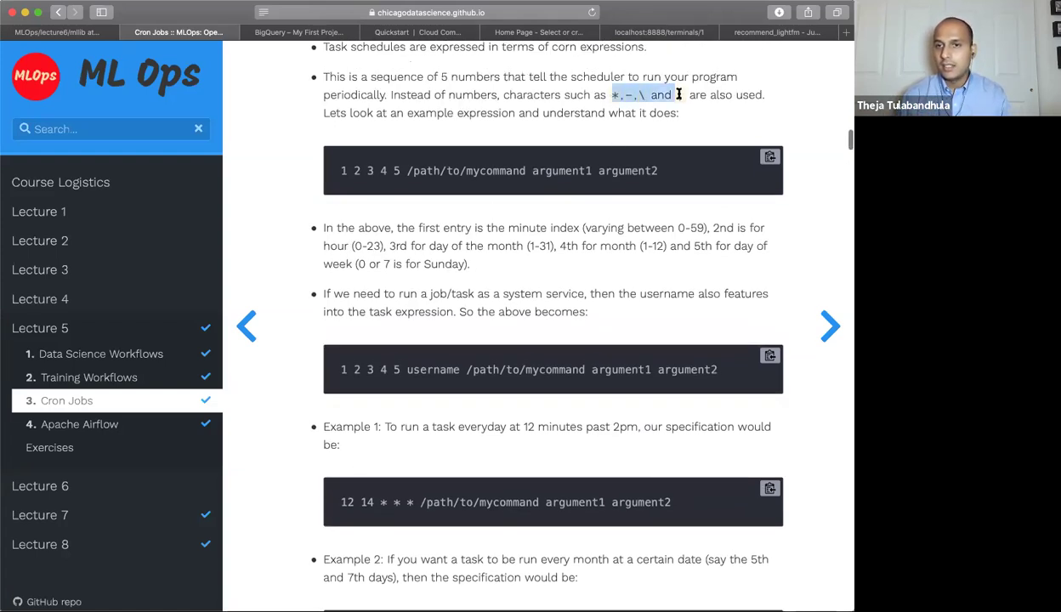
{"action": "scroll", "coordinate": [286, 388], "scroll_direction": "down", "scroll_amount": 1}
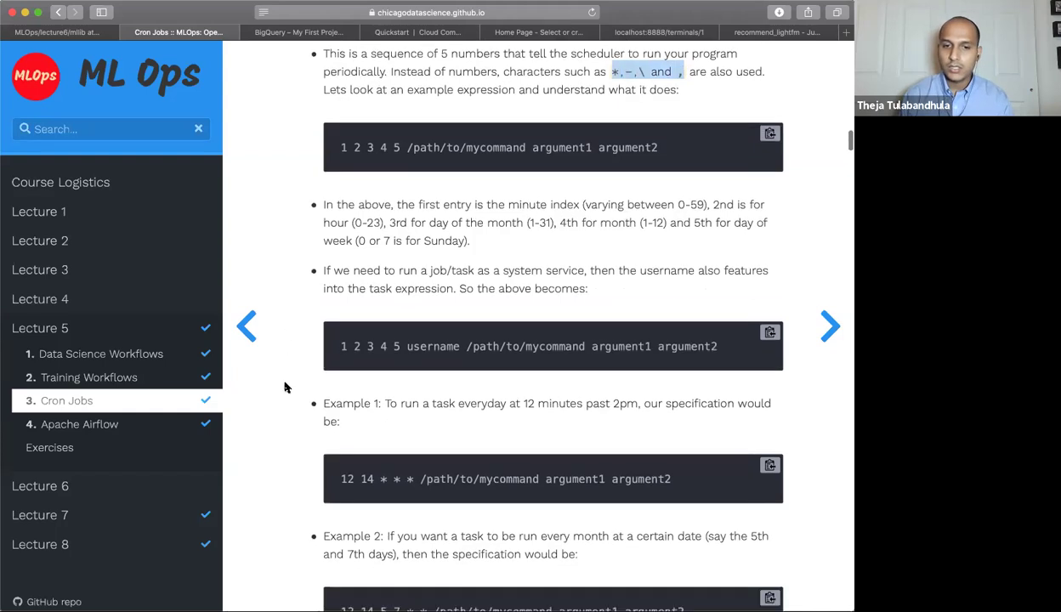
{"action": "scroll", "coordinate": [286, 388], "scroll_direction": "down", "scroll_amount": 3}
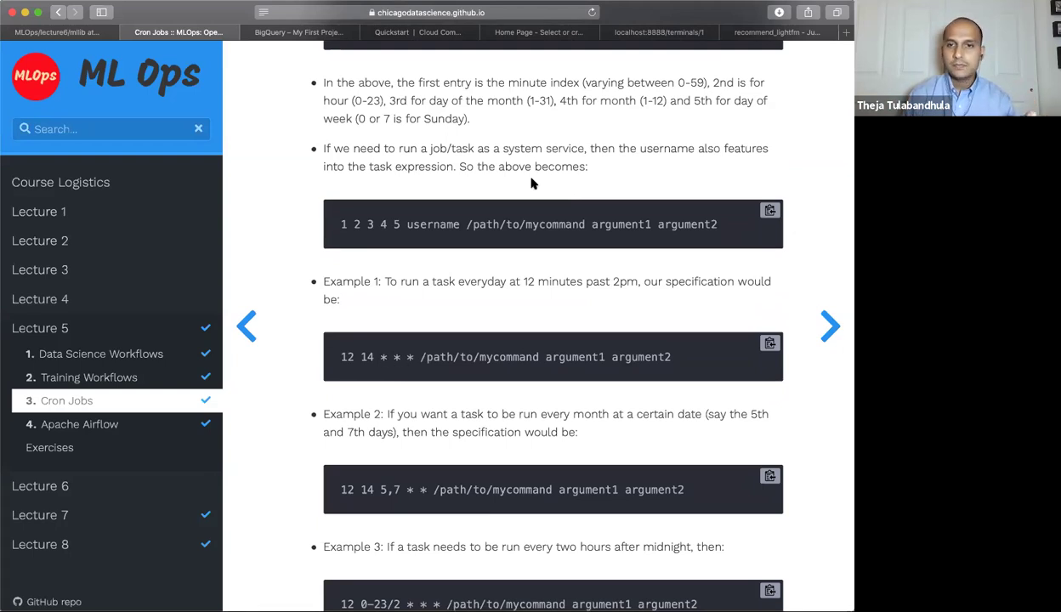
{"action": "double_click", "coordinate": [608, 100]}
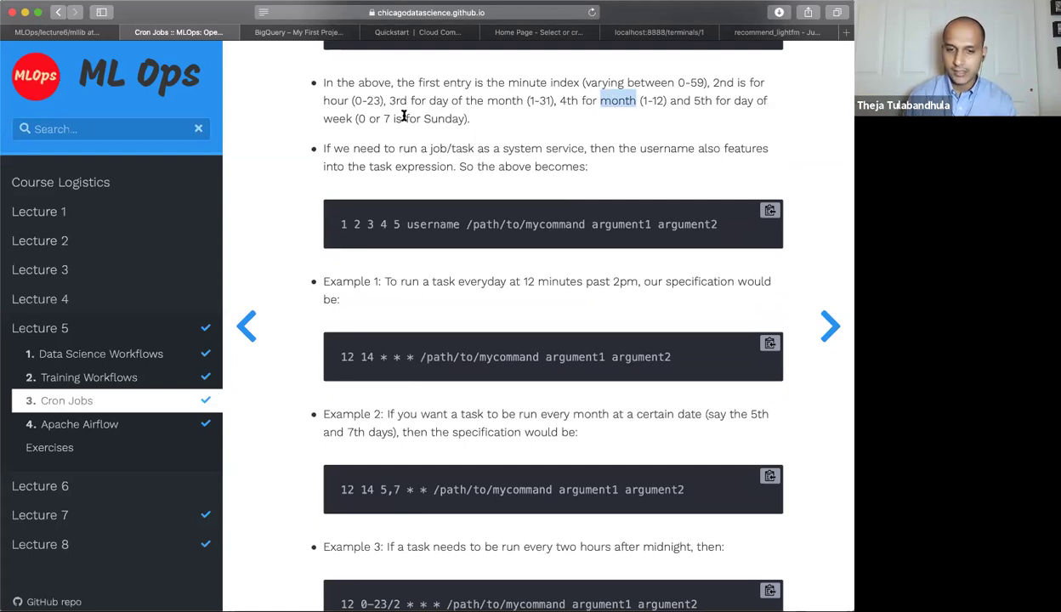
Highlight the schedule fields 12 14 5,7 * * in the Example 2 code block.
{"action": "scroll", "coordinate": [296, 417], "scroll_direction": "down", "scroll_amount": 3}
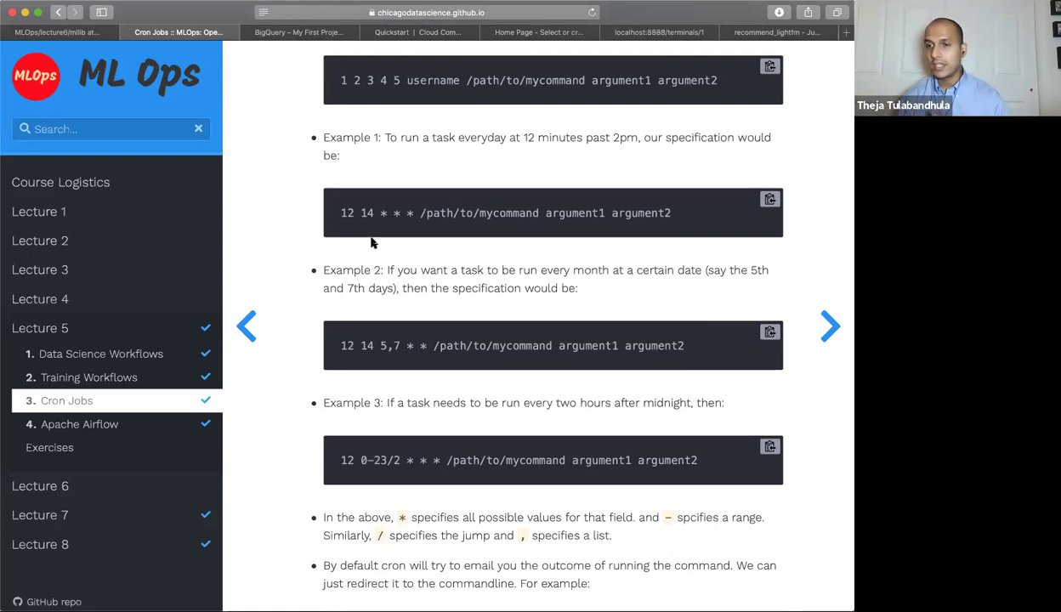
{"action": "scroll", "coordinate": [384, 342], "scroll_direction": "down", "scroll_amount": 1}
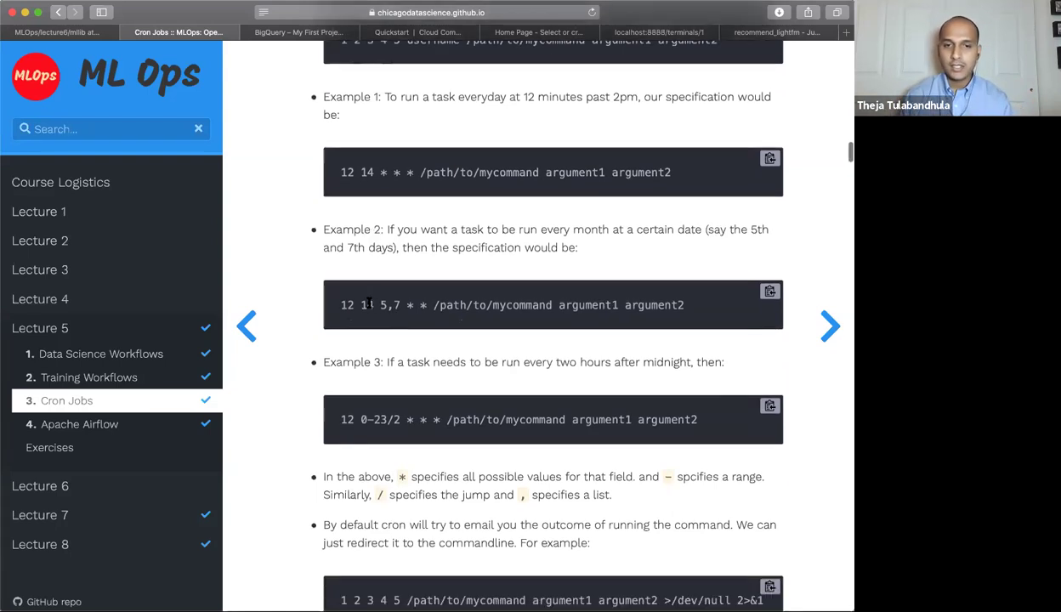
{"action": "left_click_drag", "start_coordinate": [339, 306], "coordinate": [428, 311]}
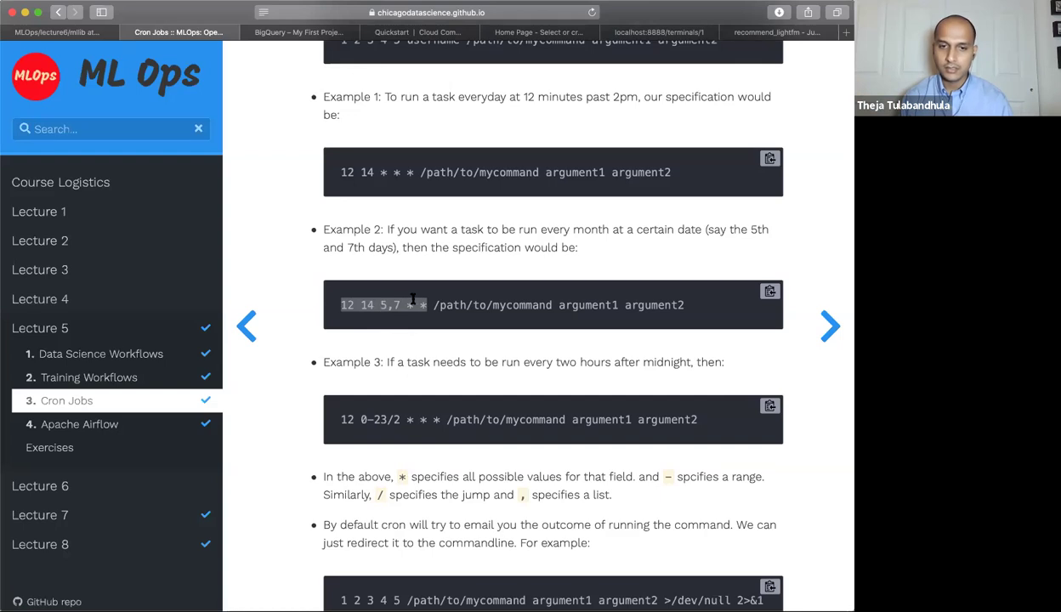
Highlight the crontab -l listing and crontab -r removal command lines.
{"action": "scroll", "coordinate": [294, 466], "scroll_direction": "down", "scroll_amount": 5}
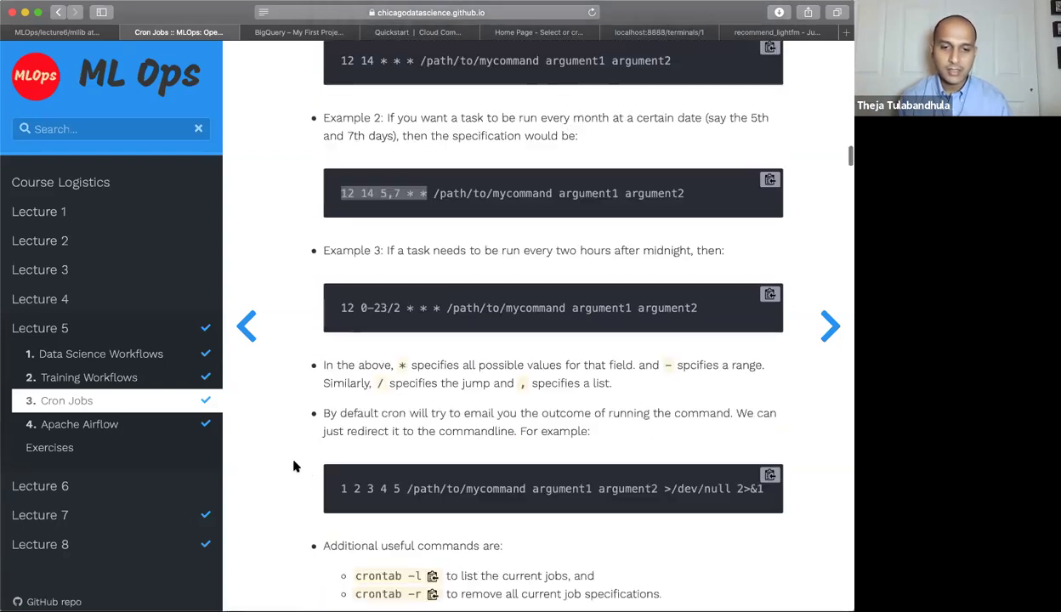
{"action": "scroll", "coordinate": [294, 466], "scroll_direction": "down", "scroll_amount": 9}
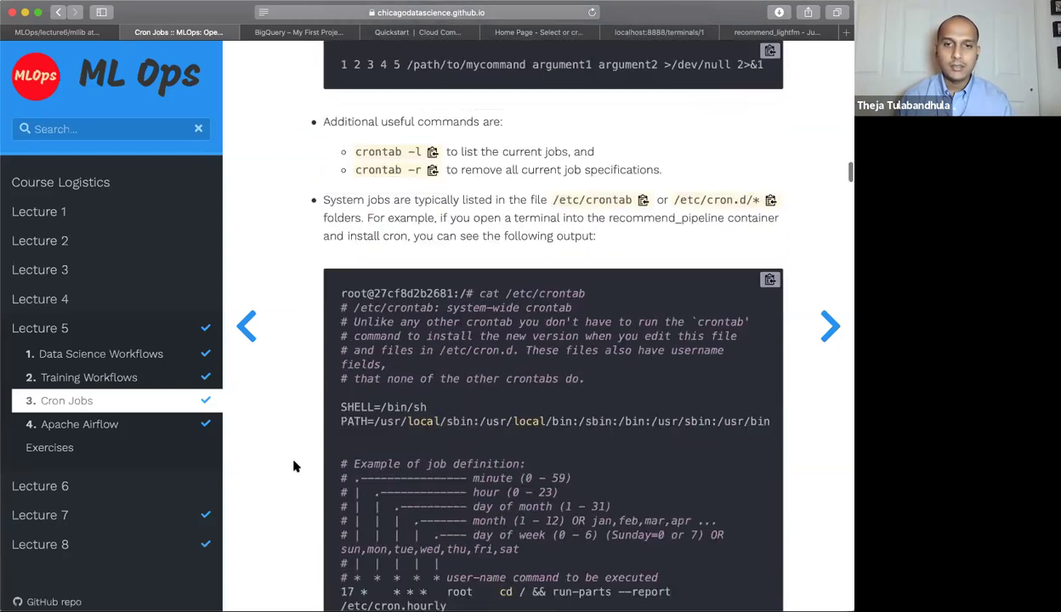
{"action": "triple_click", "coordinate": [398, 141]}
{"action": "left_click", "coordinate": [381, 142]}
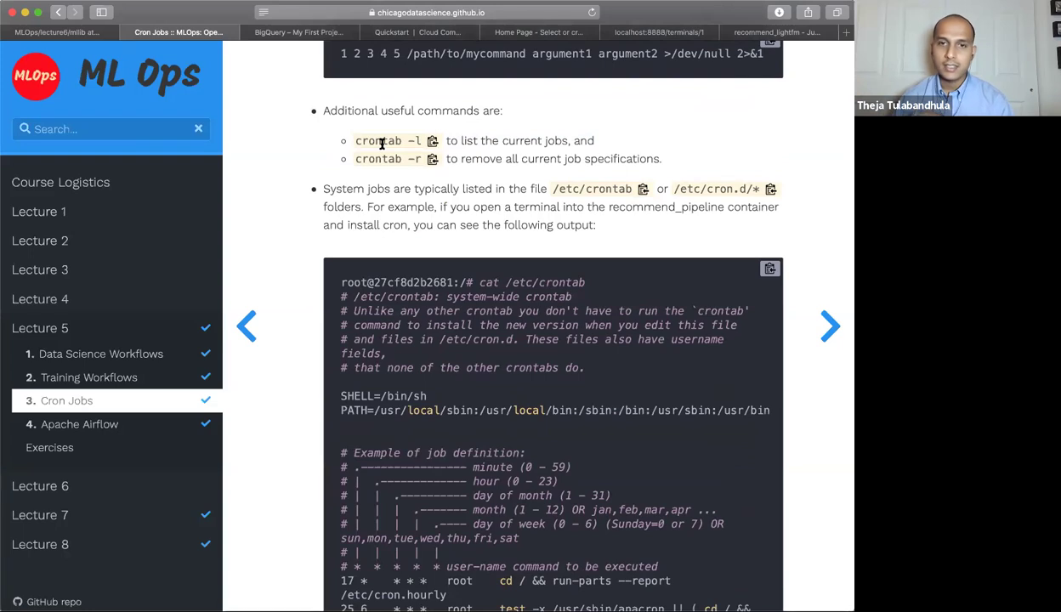
{"action": "scroll", "coordinate": [360, 189], "scroll_direction": "up", "scroll_amount": 1}
{"action": "scroll", "coordinate": [361, 189], "scroll_direction": "up", "scroll_amount": 3}
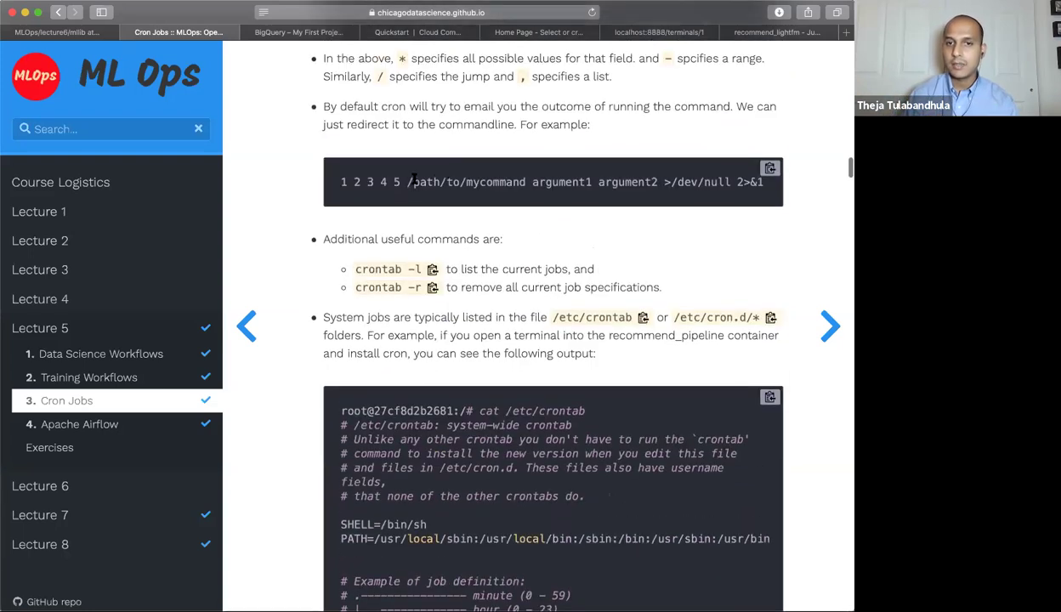
{"action": "left_click_drag", "start_coordinate": [407, 182], "coordinate": [599, 182]}
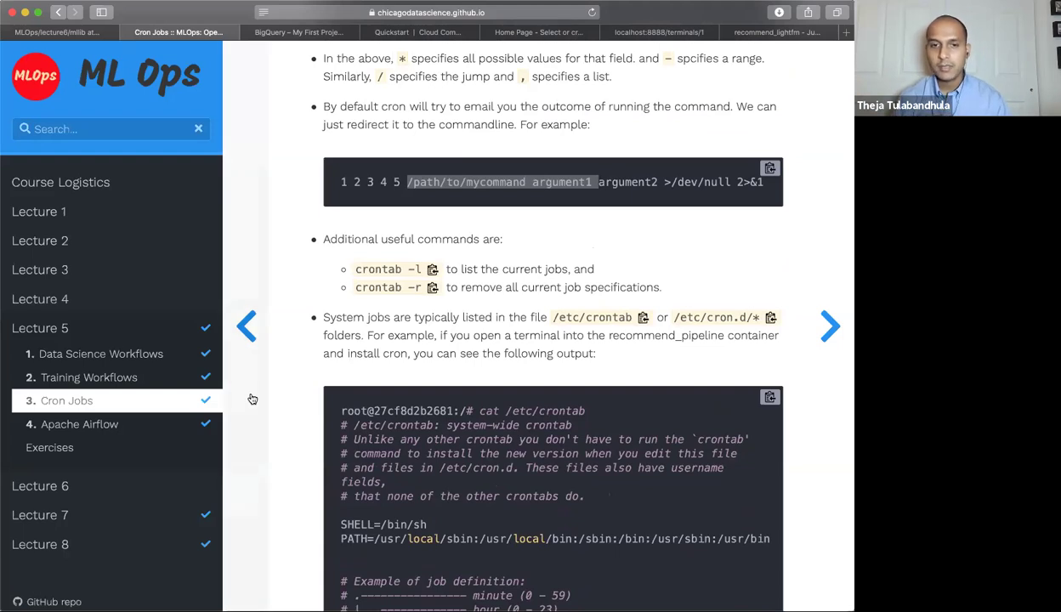
{"action": "triple_click", "coordinate": [401, 289]}
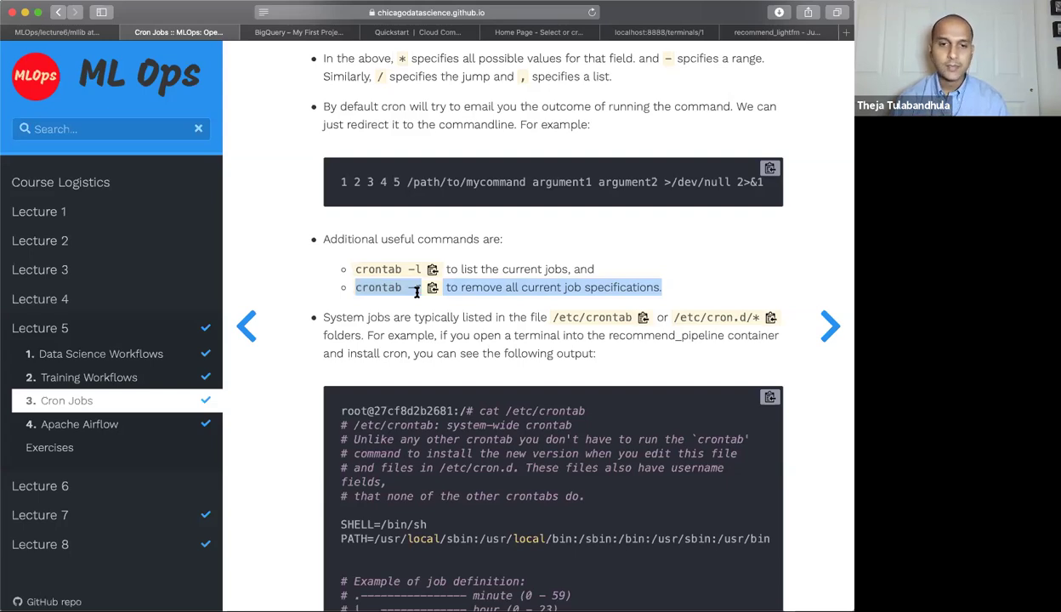
Scroll down to the Running Cron on the Cloud section and its docker login code block.
{"action": "scroll", "coordinate": [416, 292], "scroll_direction": "down", "scroll_amount": 10}
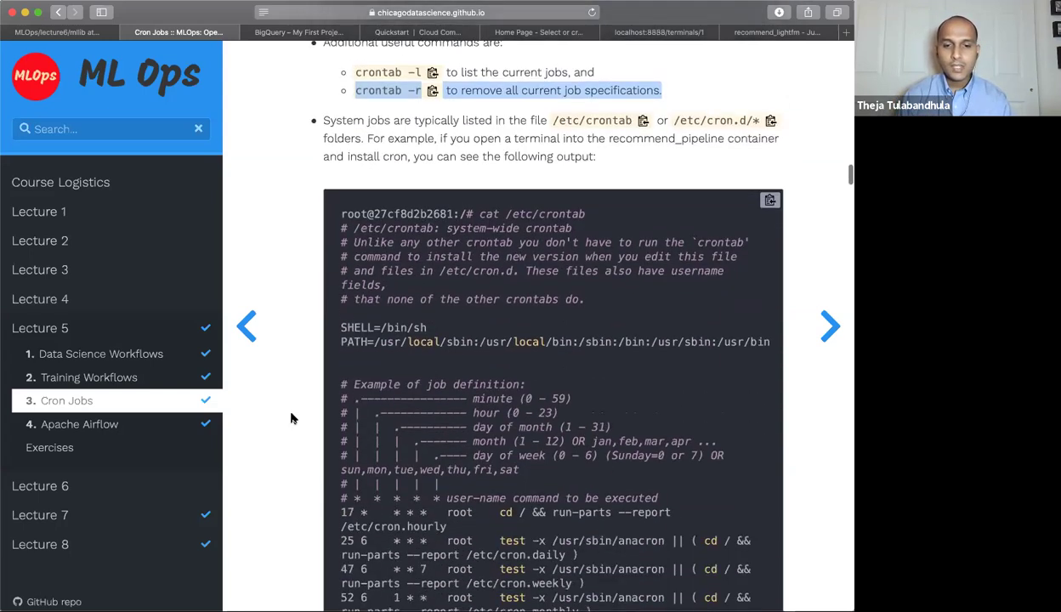
{"action": "scroll", "coordinate": [291, 418], "scroll_direction": "down", "scroll_amount": 8}
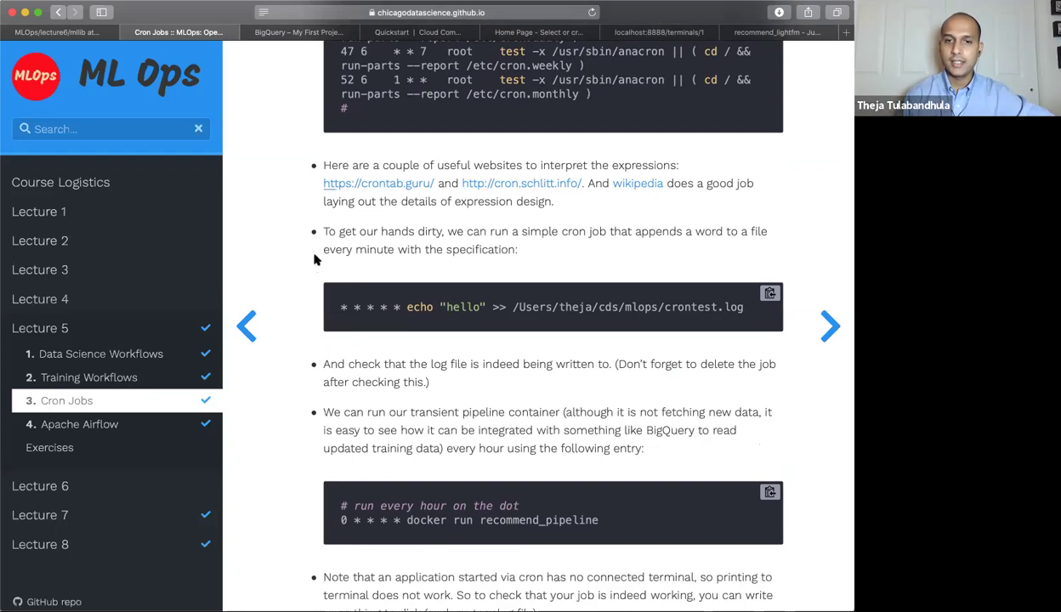
{"action": "scroll", "coordinate": [304, 323], "scroll_direction": "down", "scroll_amount": 2}
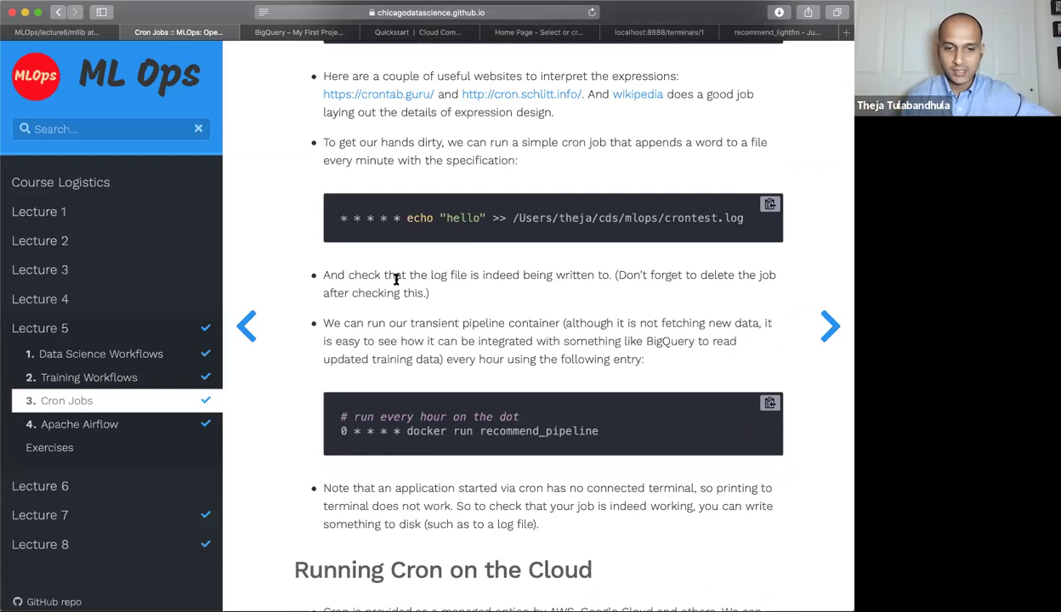
{"action": "scroll", "coordinate": [315, 356], "scroll_direction": "down", "scroll_amount": 2}
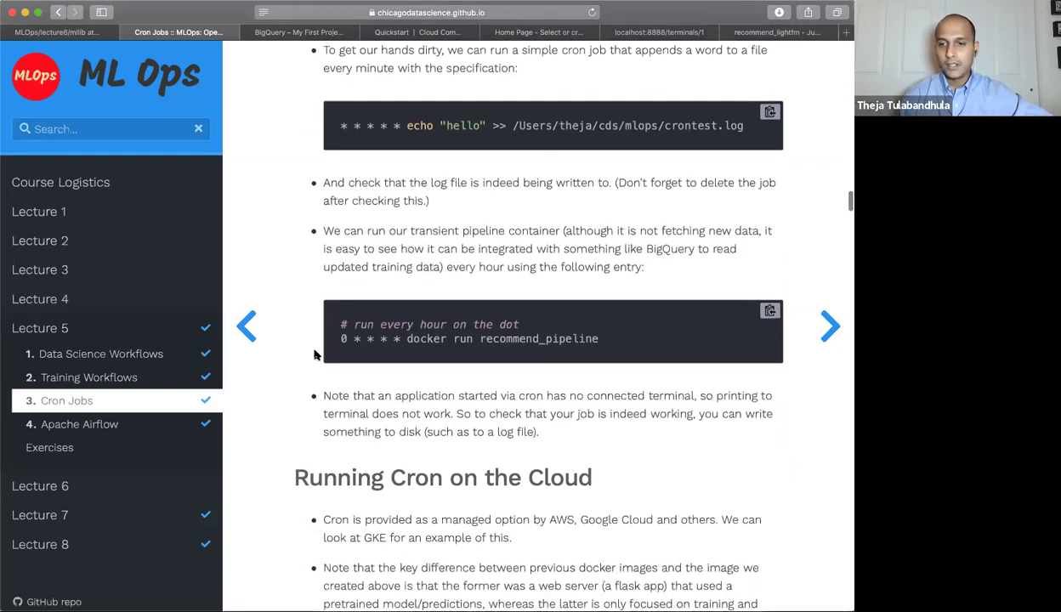
{"action": "scroll", "coordinate": [292, 394], "scroll_direction": "down", "scroll_amount": 3}
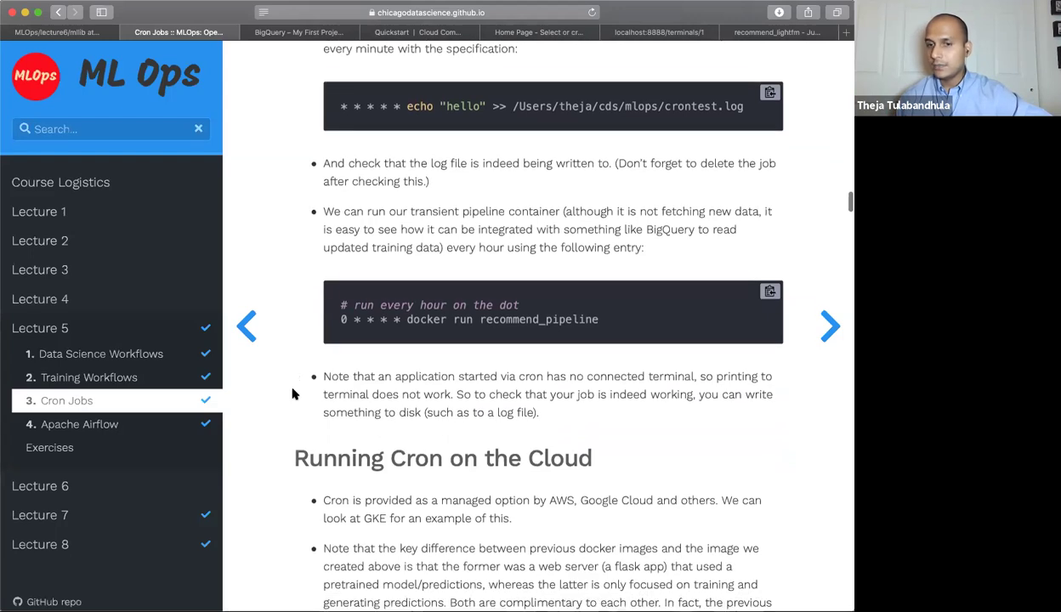
{"action": "scroll", "coordinate": [293, 394], "scroll_direction": "down", "scroll_amount": 4}
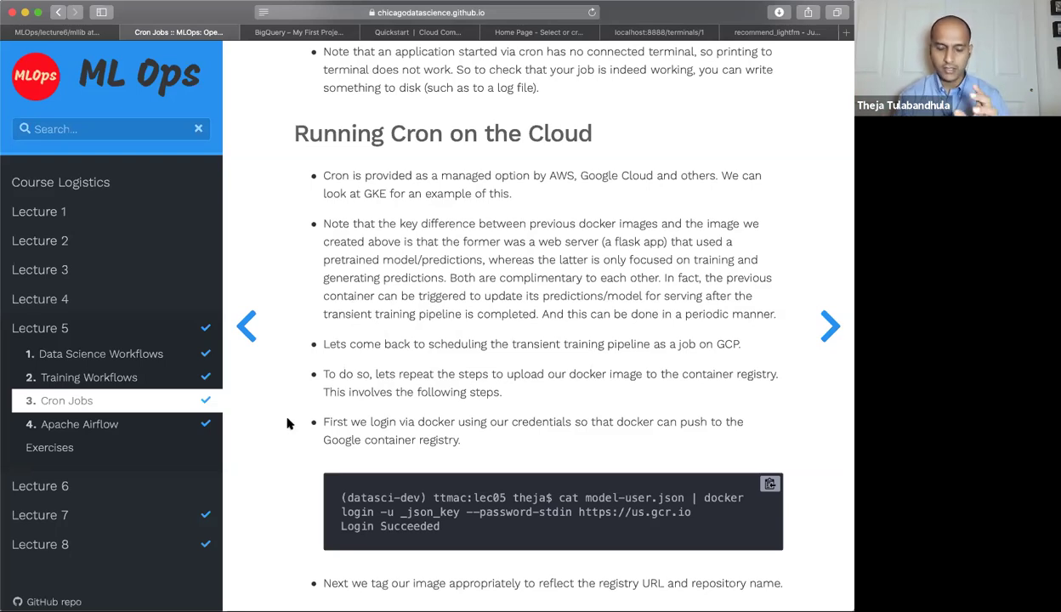
Highlight the docker login part of the us.gcr.io login command.
{"action": "scroll", "coordinate": [288, 423], "scroll_direction": "down", "scroll_amount": 1}
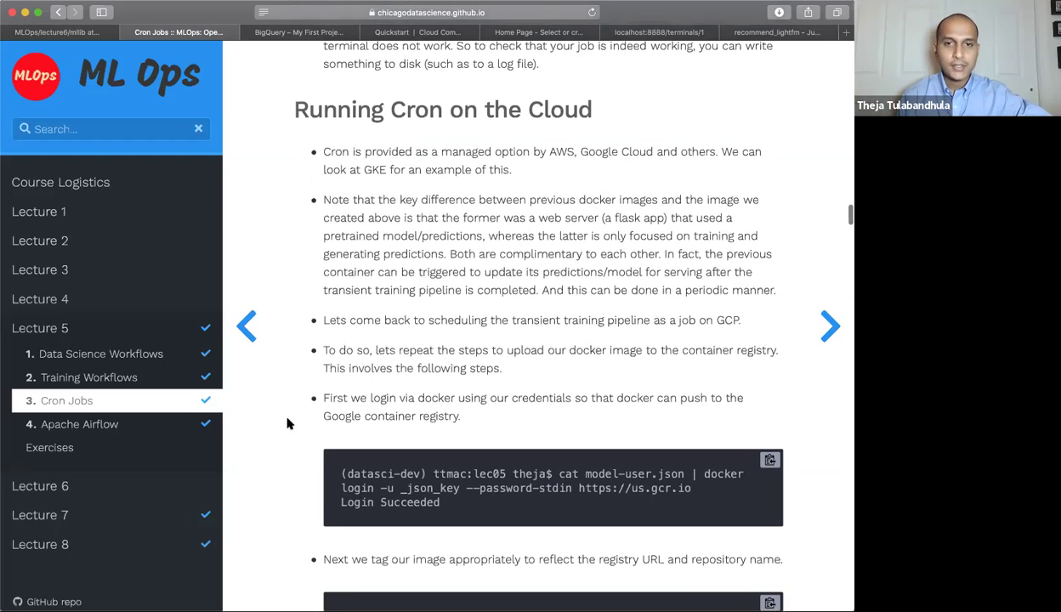
{"action": "scroll", "coordinate": [288, 423], "scroll_direction": "down", "scroll_amount": 1}
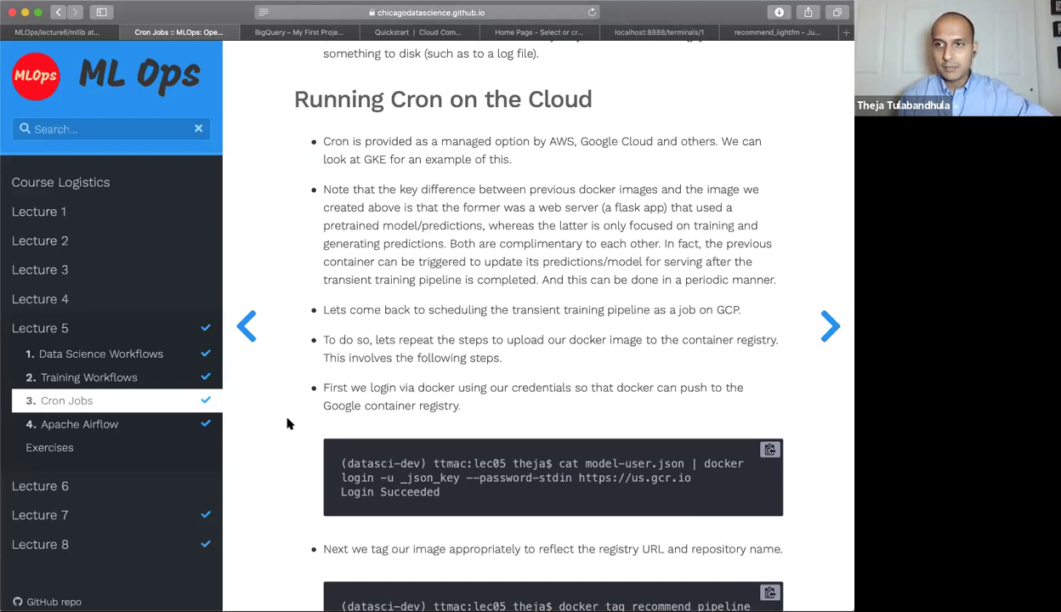
{"action": "scroll", "coordinate": [288, 423], "scroll_direction": "down", "scroll_amount": 2}
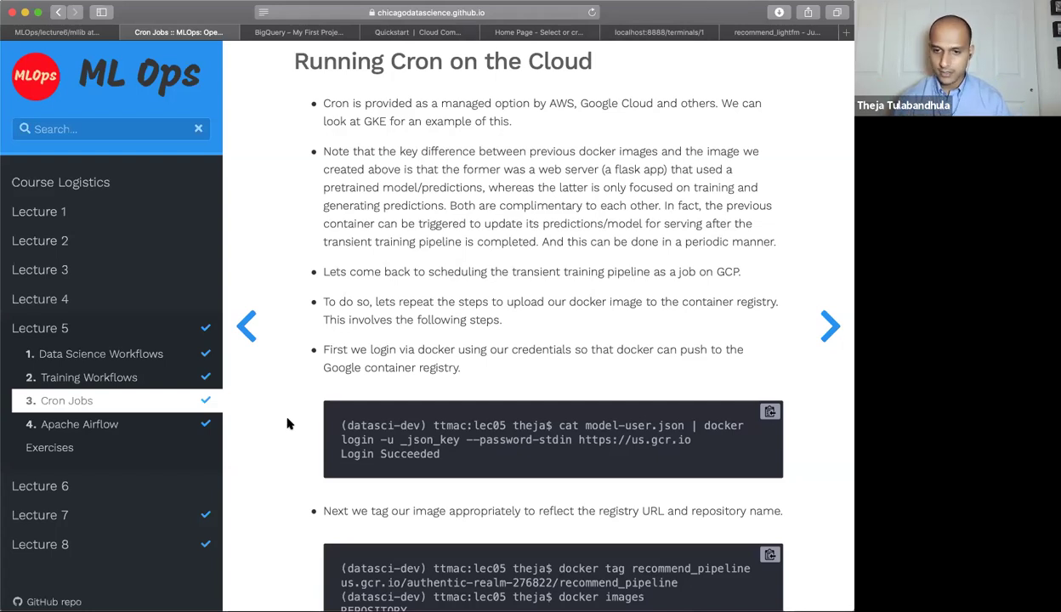
{"action": "scroll", "coordinate": [287, 423], "scroll_direction": "down", "scroll_amount": 2}
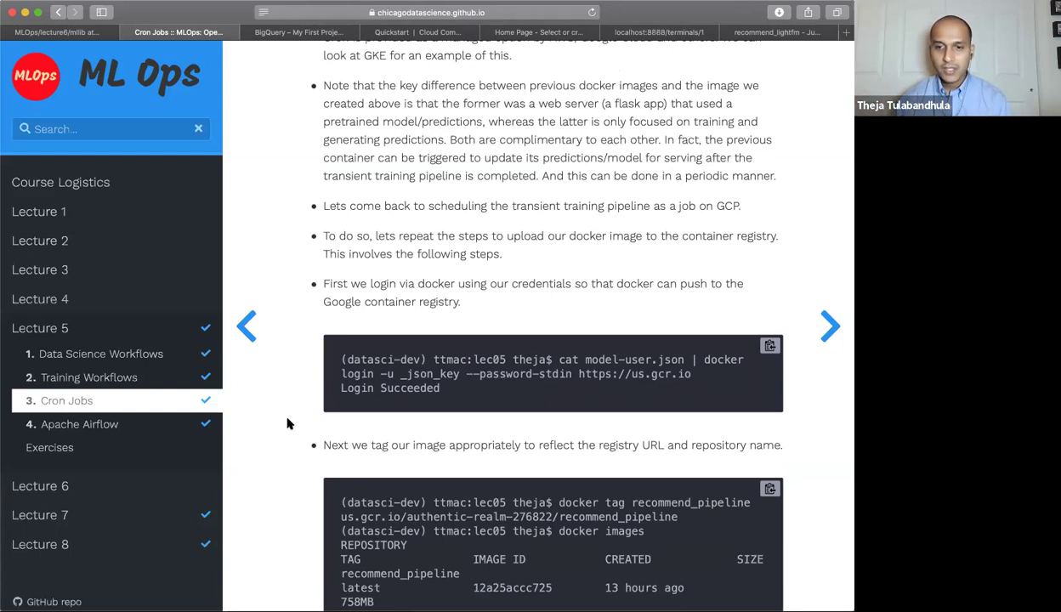
{"action": "scroll", "coordinate": [497, 363], "scroll_direction": "down", "scroll_amount": 3}
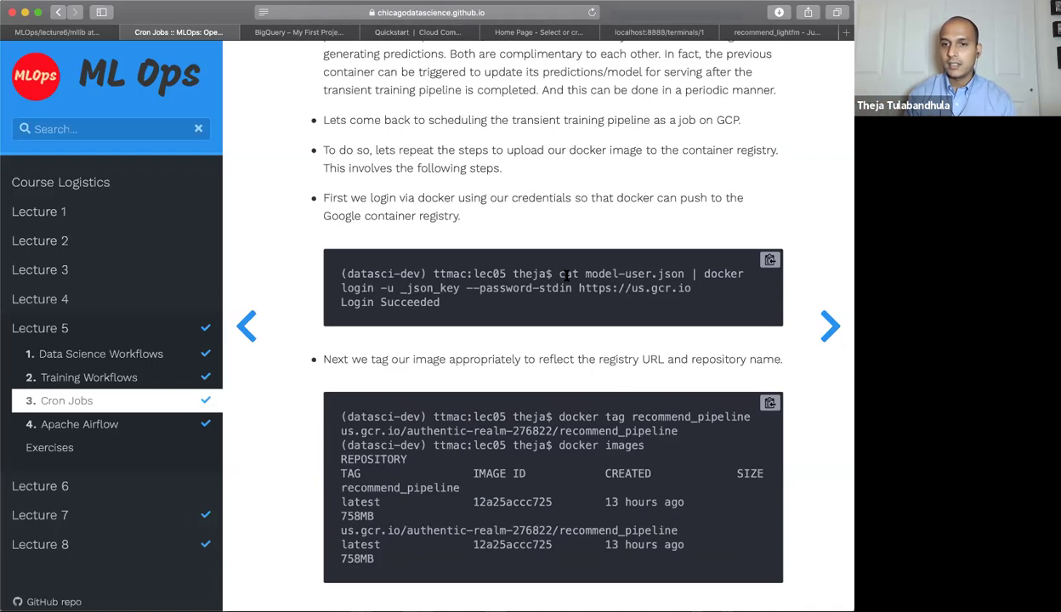
{"action": "left_click_drag", "start_coordinate": [702, 273], "coordinate": [461, 288]}
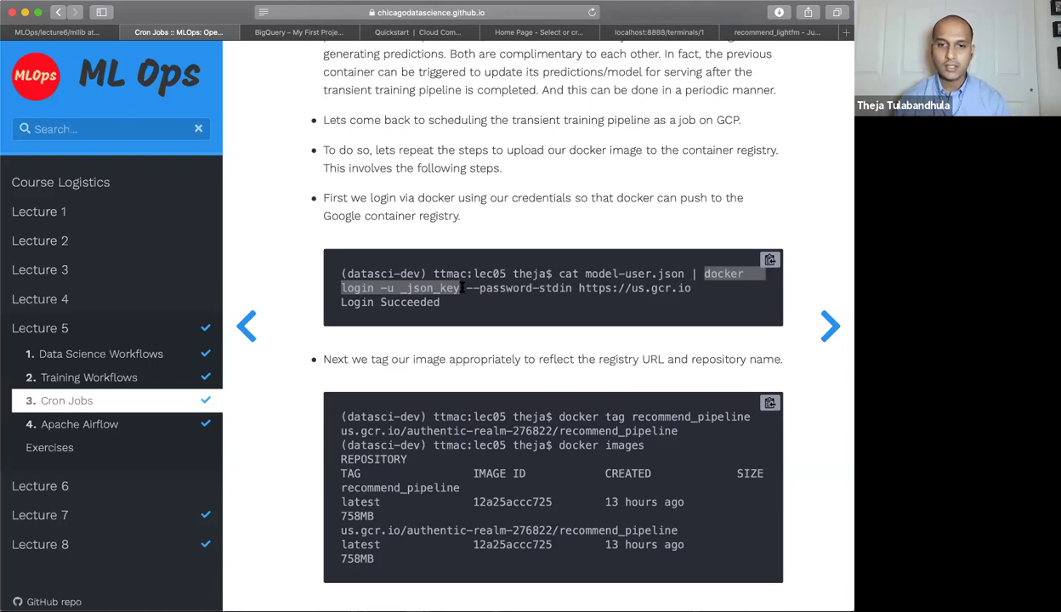
Highlight the docker tag command for recommend_pipeline and the word 'authentic' in its registry path.
{"action": "scroll", "coordinate": [461, 289], "scroll_direction": "down", "scroll_amount": 3}
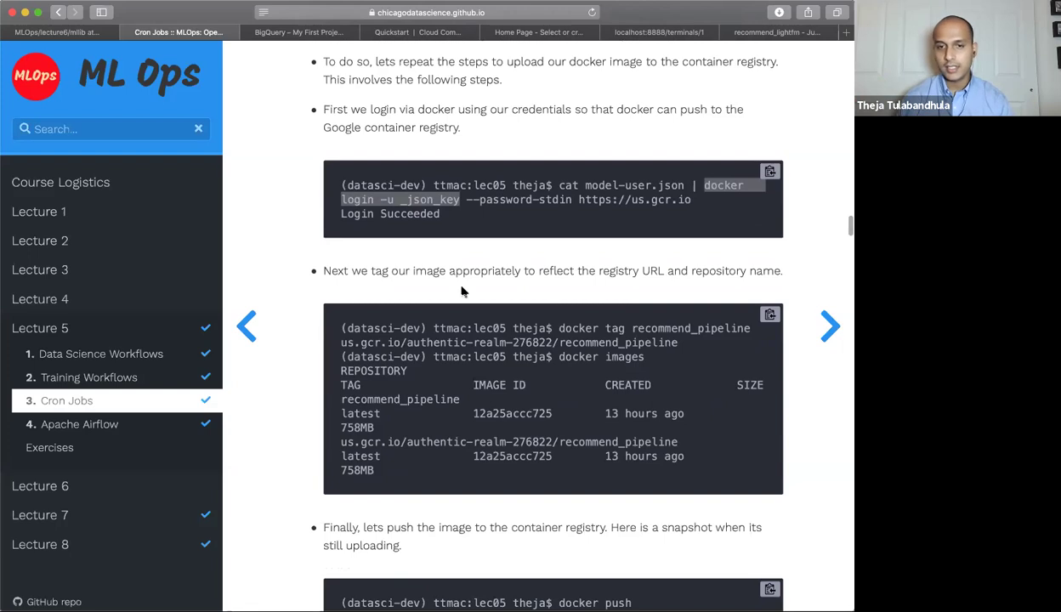
{"action": "scroll", "coordinate": [462, 292], "scroll_direction": "down", "scroll_amount": 3}
{"action": "left_click_drag", "start_coordinate": [549, 223], "coordinate": [675, 244]}
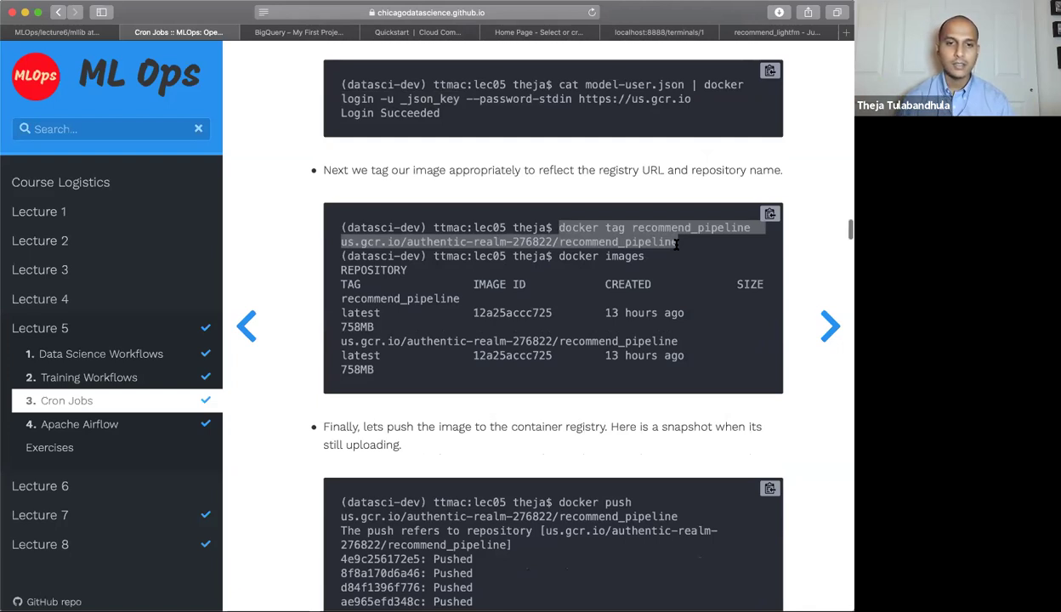
{"action": "scroll", "coordinate": [387, 208], "scroll_direction": "down", "scroll_amount": 1}
{"action": "triple_click", "coordinate": [370, 207]}
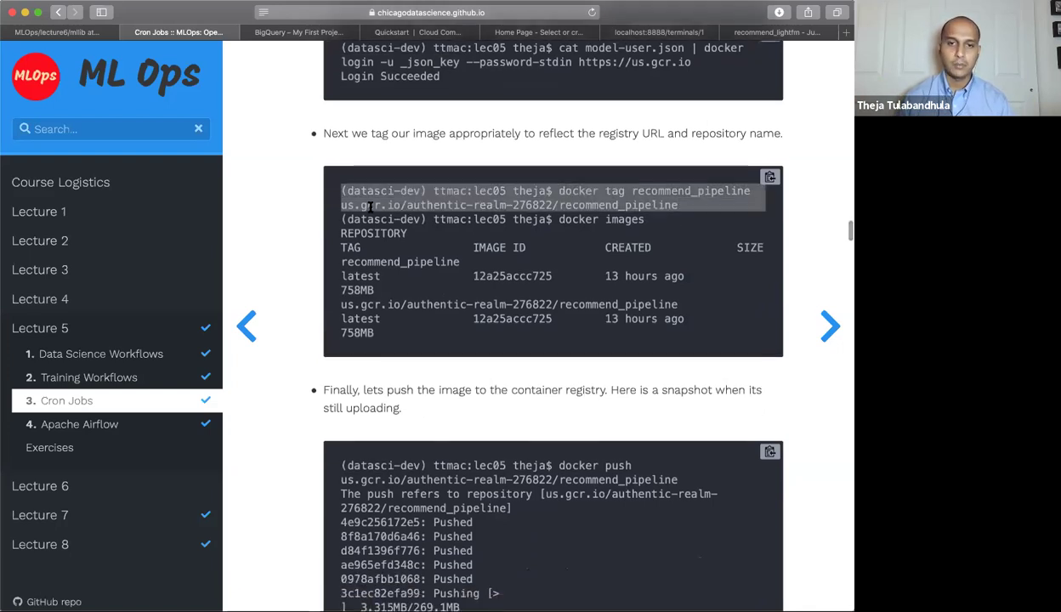
{"action": "double_click", "coordinate": [442, 205]}
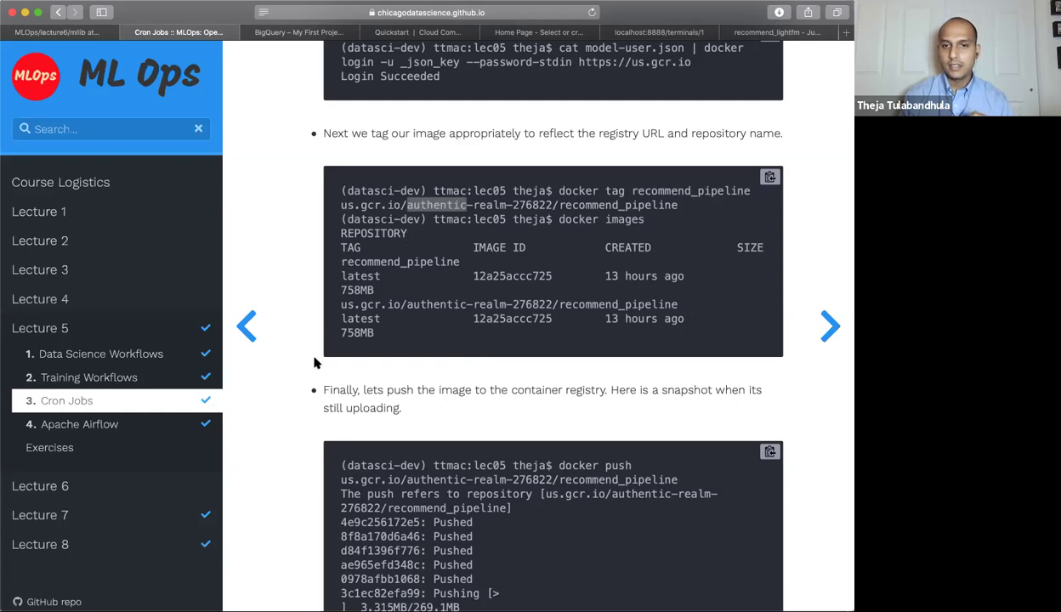
Highlight the docker push command for recommend_pipeline.
{"action": "scroll", "coordinate": [314, 363], "scroll_direction": "down", "scroll_amount": 4}
{"action": "left_click_drag", "start_coordinate": [558, 310], "coordinate": [679, 323]}
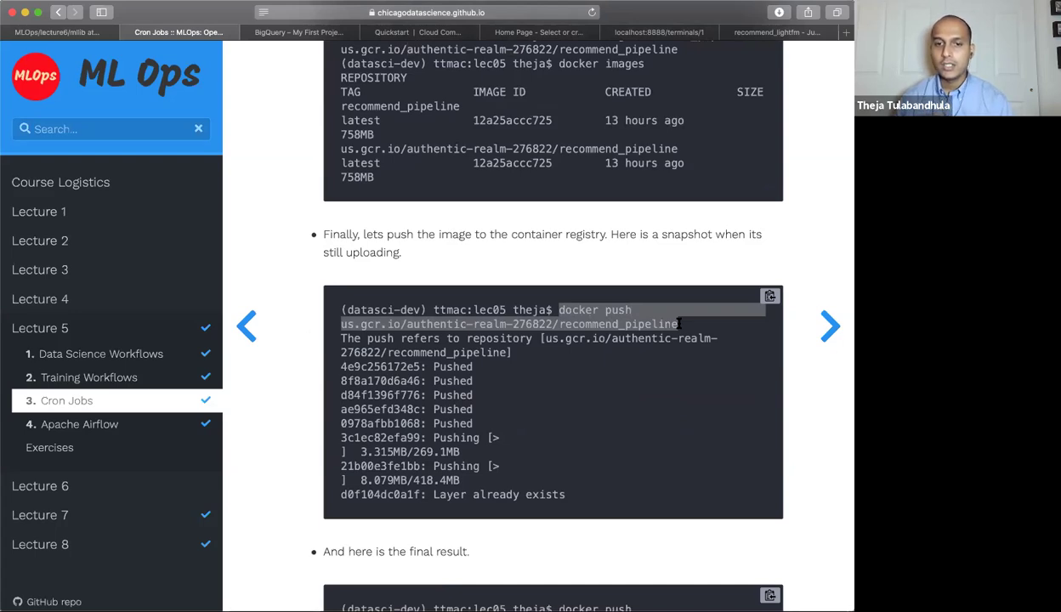
{"action": "scroll", "coordinate": [680, 324], "scroll_direction": "down", "scroll_amount": 2}
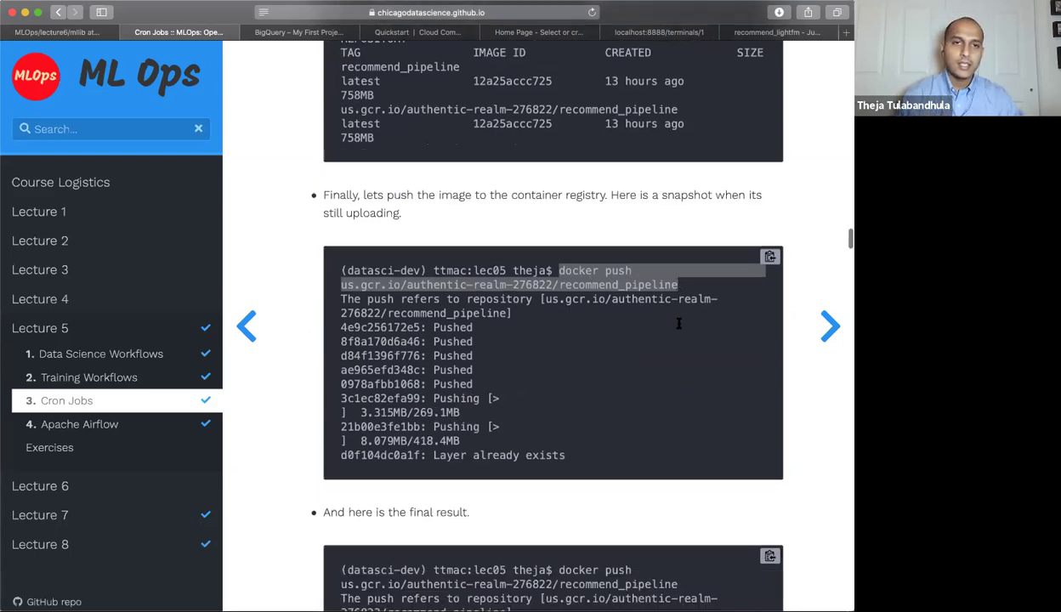
Search 'container registry' in the console and open the recommend_pipeline repository's images.
{"action": "left_click", "coordinate": [308, 34]}
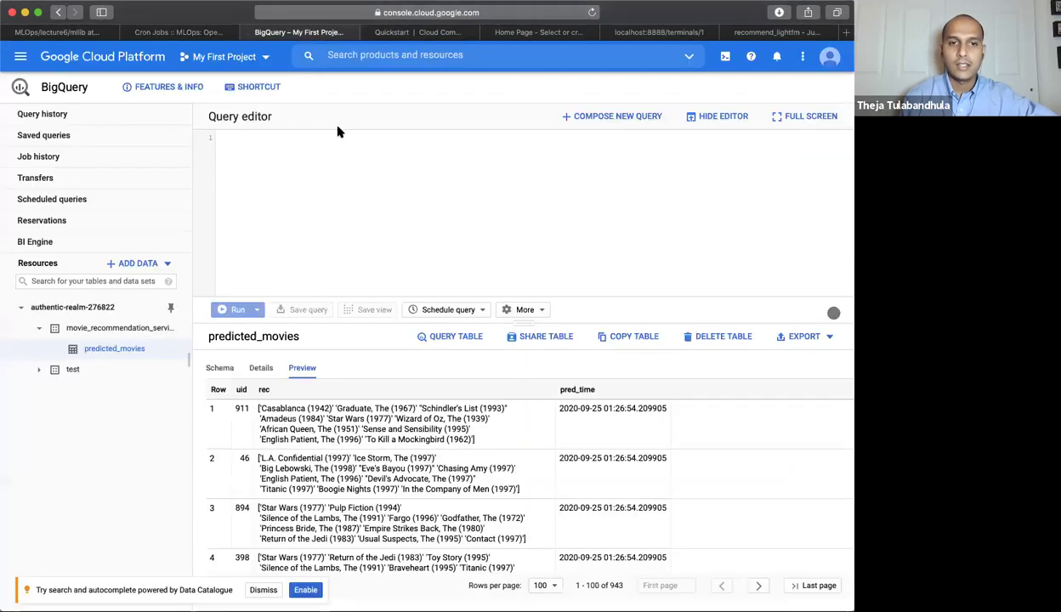
{"action": "left_click", "coordinate": [373, 54]}
{"action": "type", "text": "container registry"}
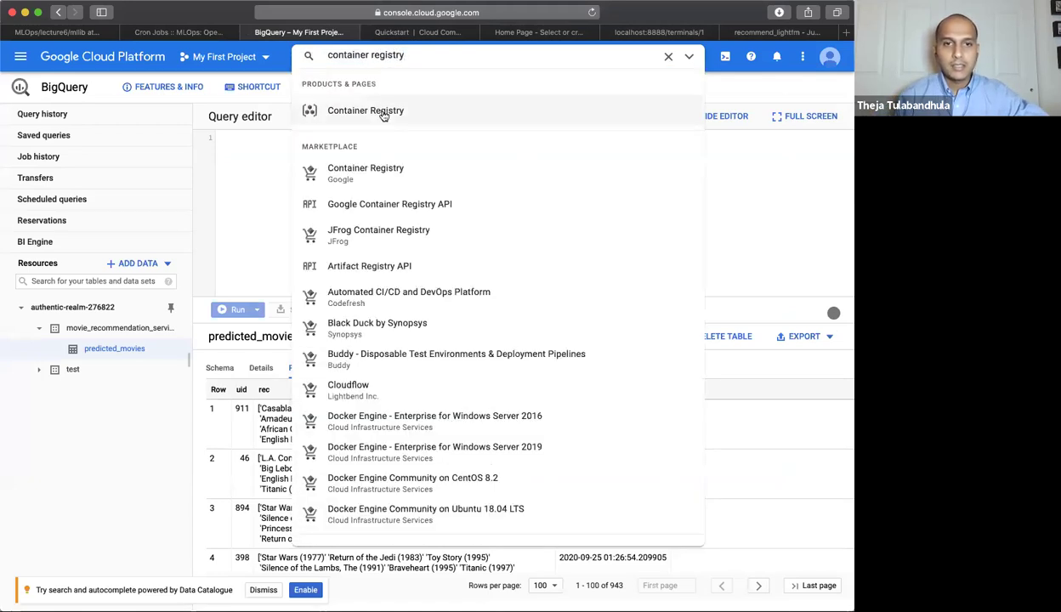
{"action": "left_click", "coordinate": [383, 116]}
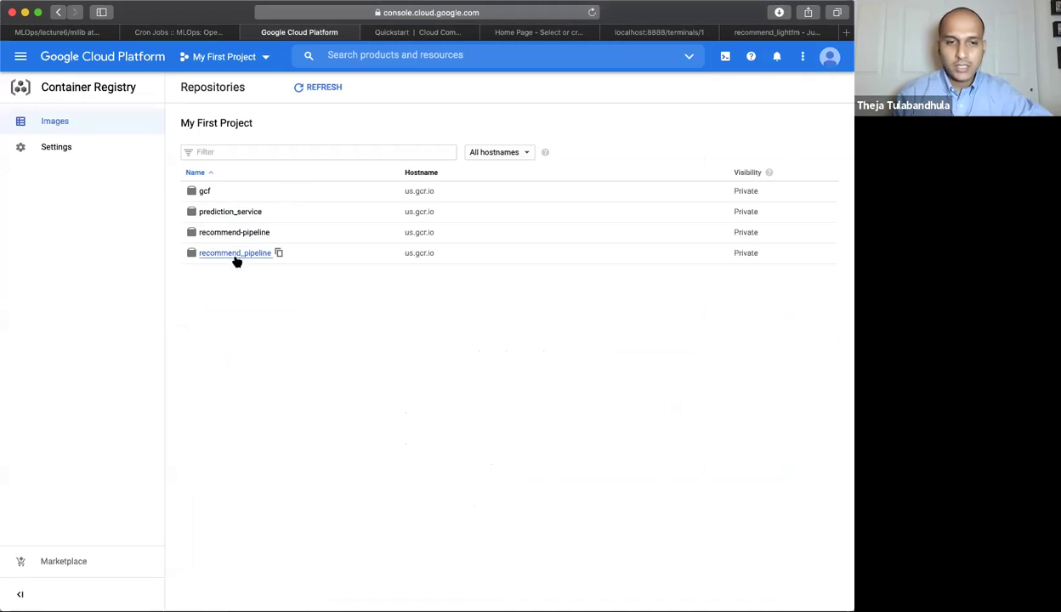
{"action": "left_click", "coordinate": [237, 257]}
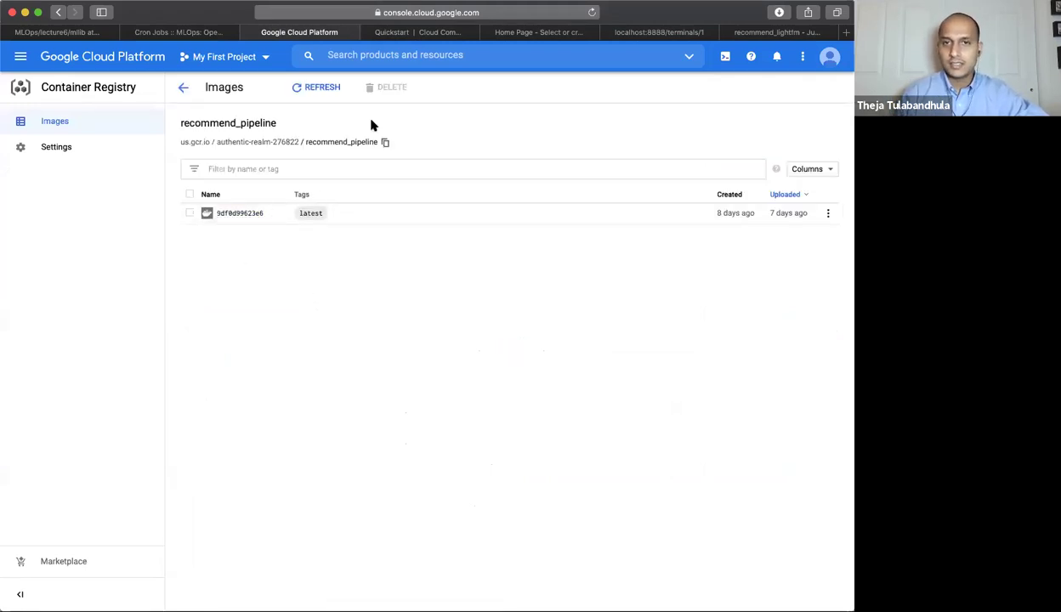
Scroll the Cron Jobs page to the Container Registry screenshots, then return to the images page.
{"action": "left_click", "coordinate": [188, 32]}
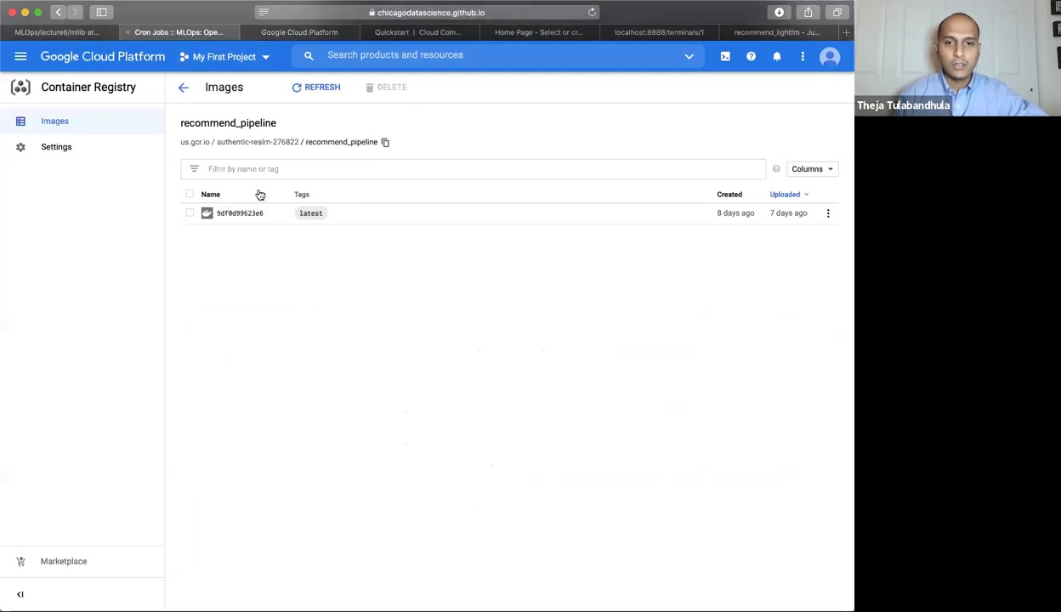
{"action": "scroll", "coordinate": [289, 313], "scroll_direction": "down", "scroll_amount": 10}
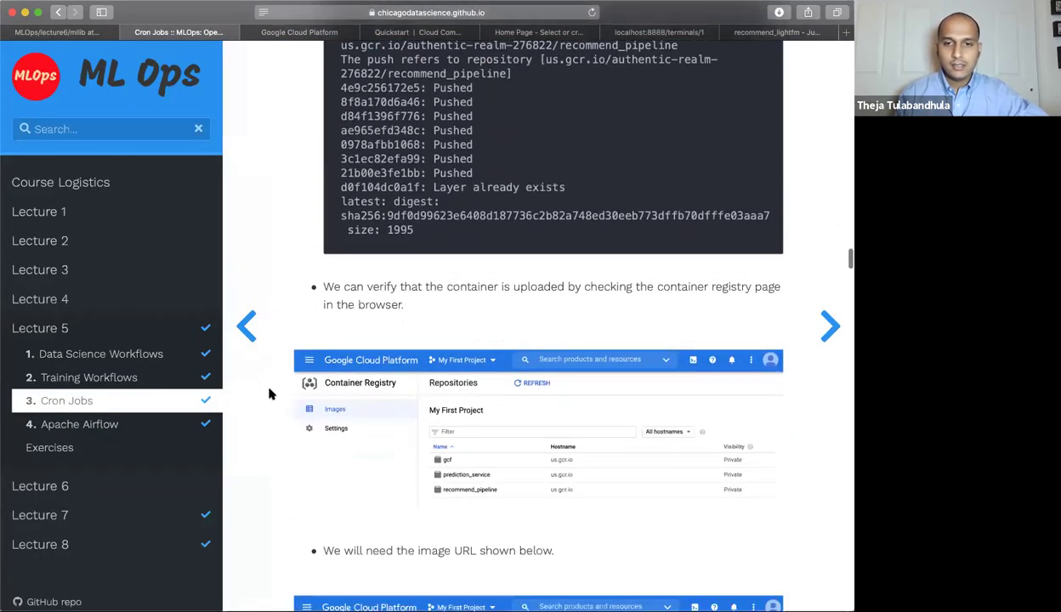
{"action": "scroll", "coordinate": [268, 394], "scroll_direction": "down", "scroll_amount": 3}
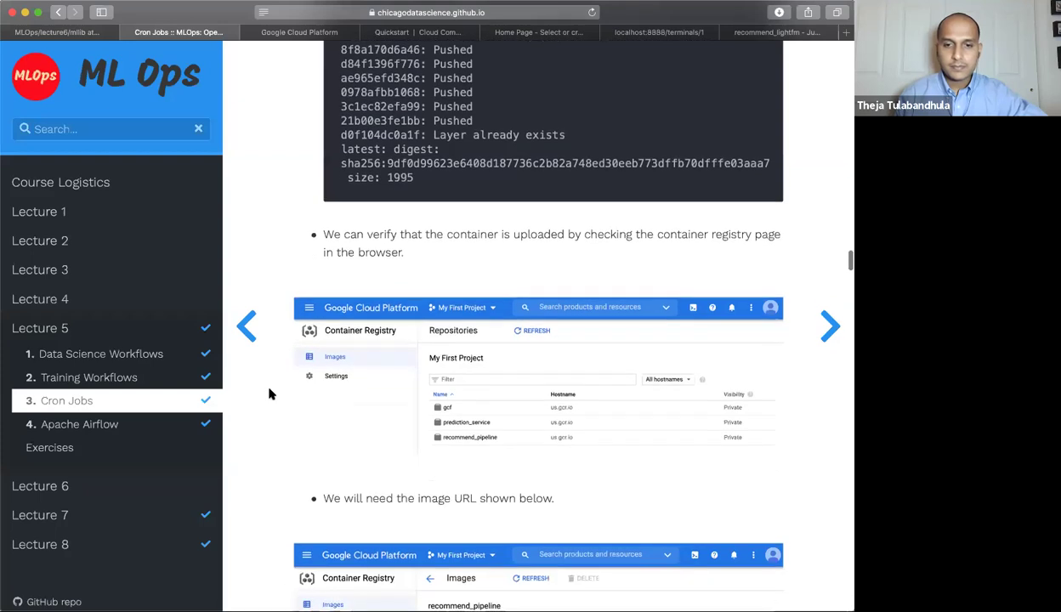
{"action": "scroll", "coordinate": [269, 394], "scroll_direction": "down", "scroll_amount": 6}
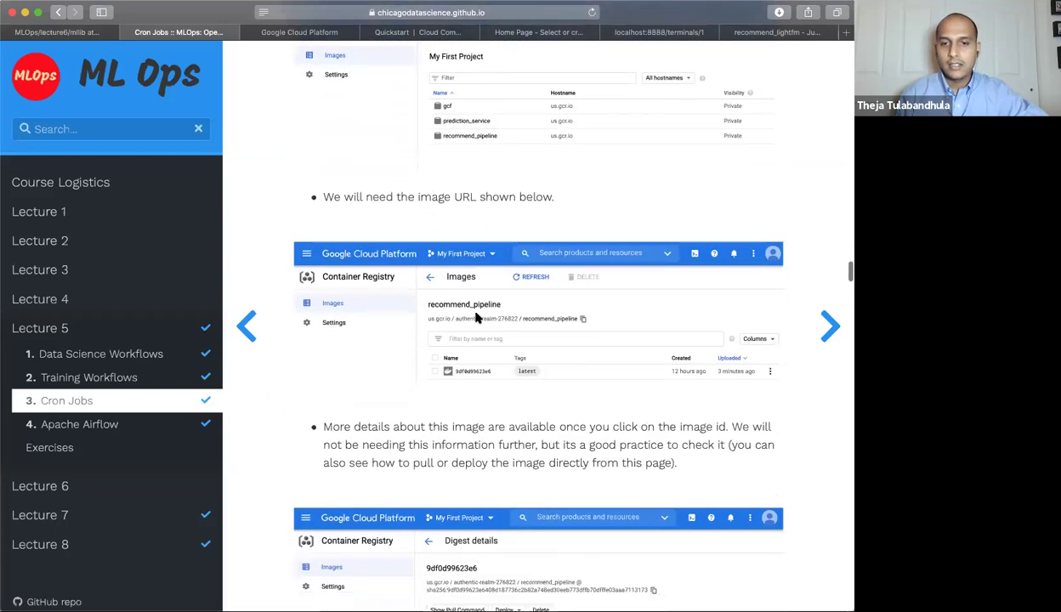
{"action": "left_click", "coordinate": [302, 32]}
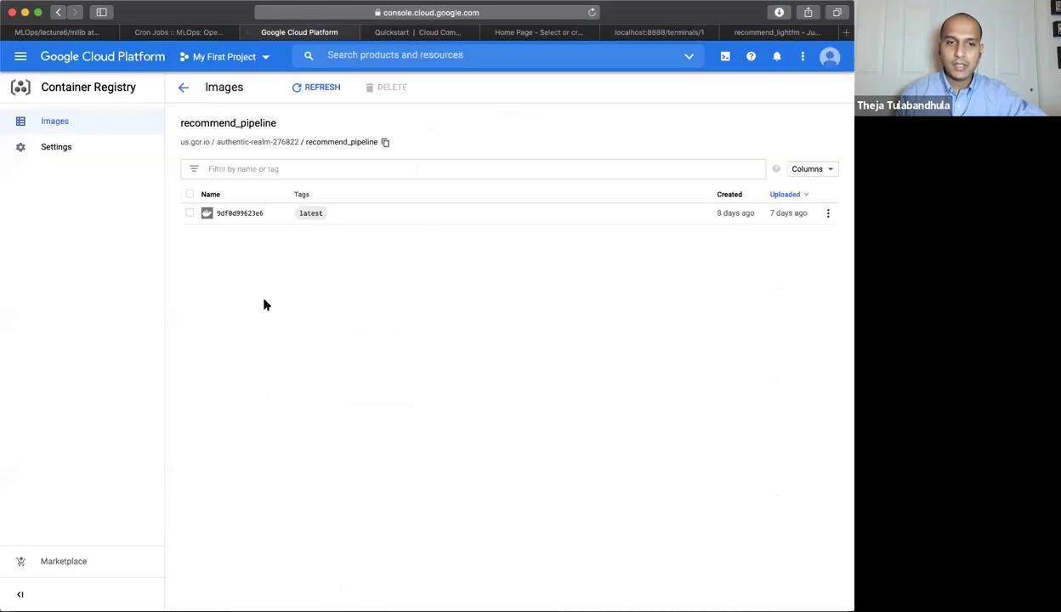
Select the full us.gcr.io image path for recommend_pipeline, then go back to the Cron Jobs page.
{"action": "double_click", "coordinate": [334, 142]}
{"action": "left_click", "coordinate": [348, 142]}
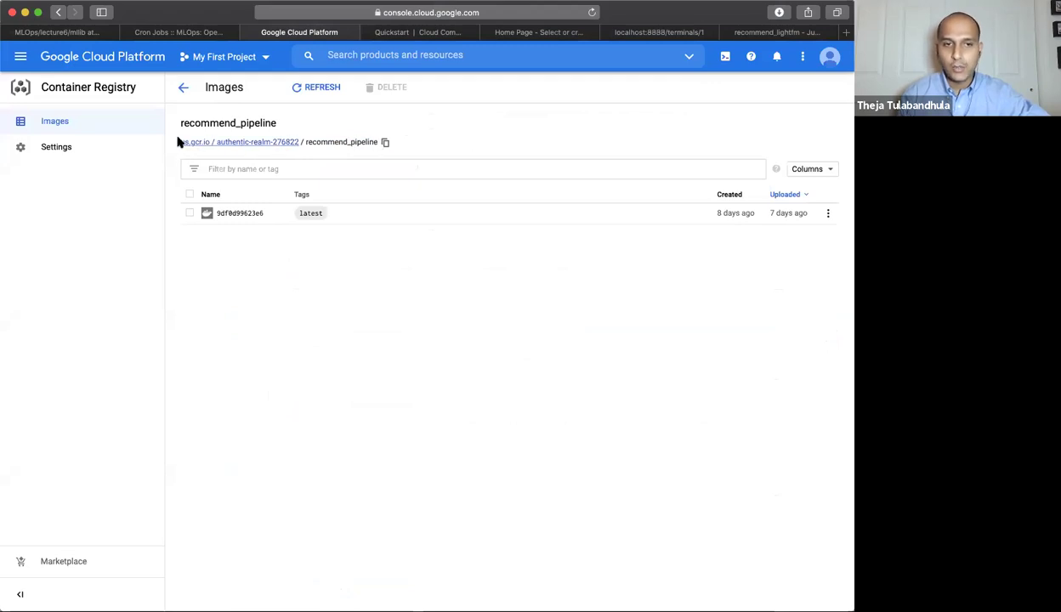
{"action": "left_click_drag", "start_coordinate": [180, 143], "coordinate": [379, 142]}
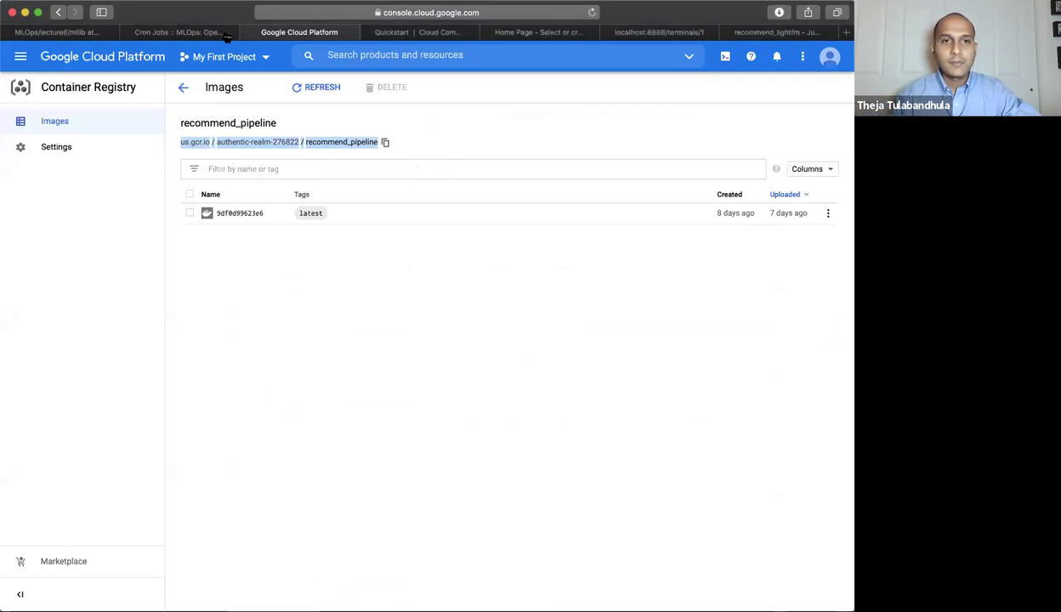
{"action": "left_click", "coordinate": [178, 33]}
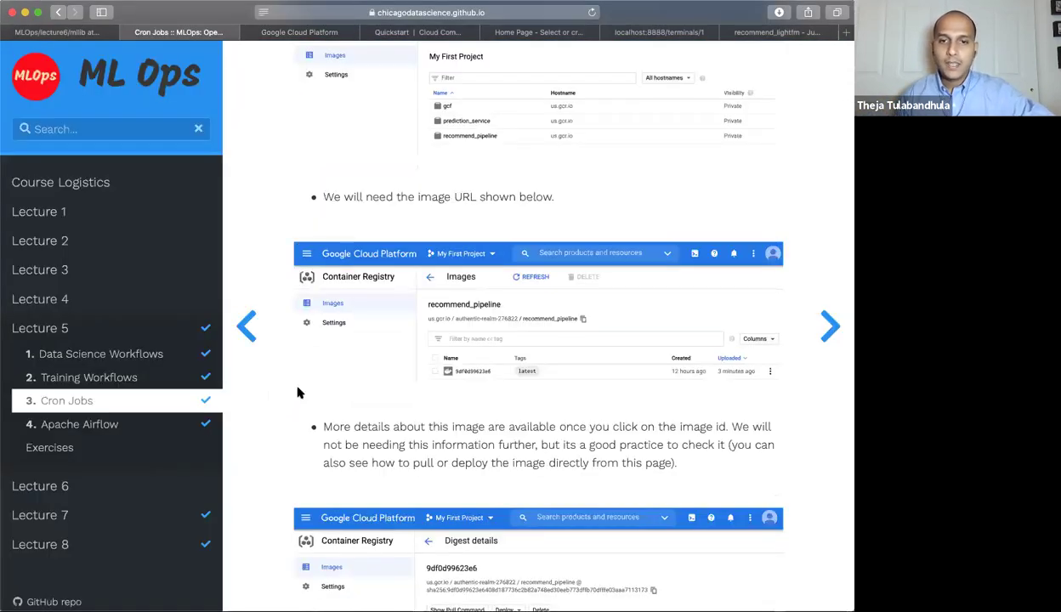
Scroll to the 'We will now use K8s (GKE)' section and its Kubernetes Engine screenshot.
{"action": "scroll", "coordinate": [298, 392], "scroll_direction": "down", "scroll_amount": 2}
{"action": "scroll", "coordinate": [298, 392], "scroll_direction": "down", "scroll_amount": 2}
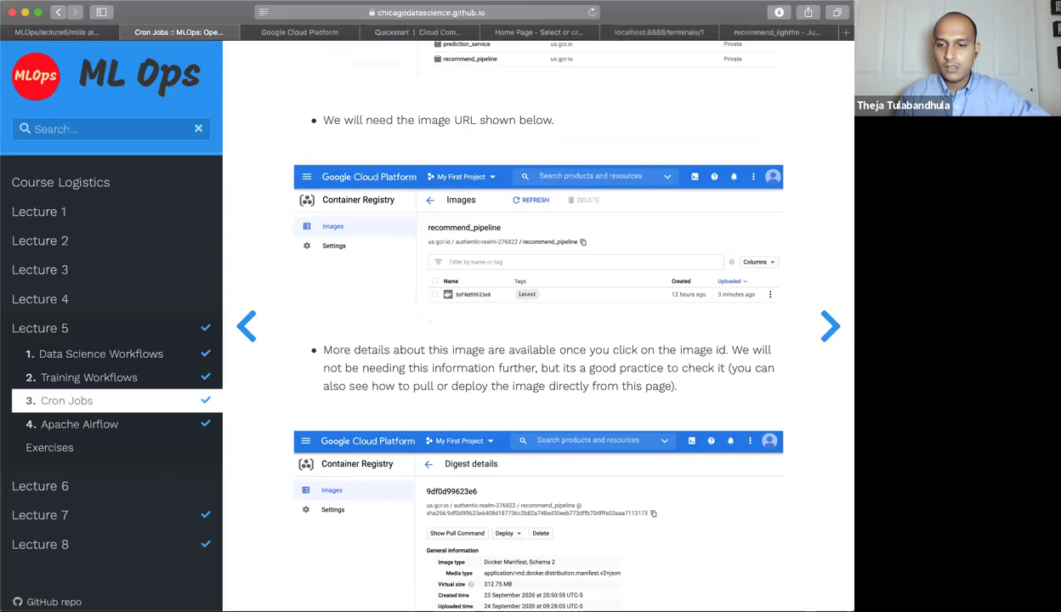
{"action": "scroll", "coordinate": [527, 340], "scroll_direction": "down", "scroll_amount": 4}
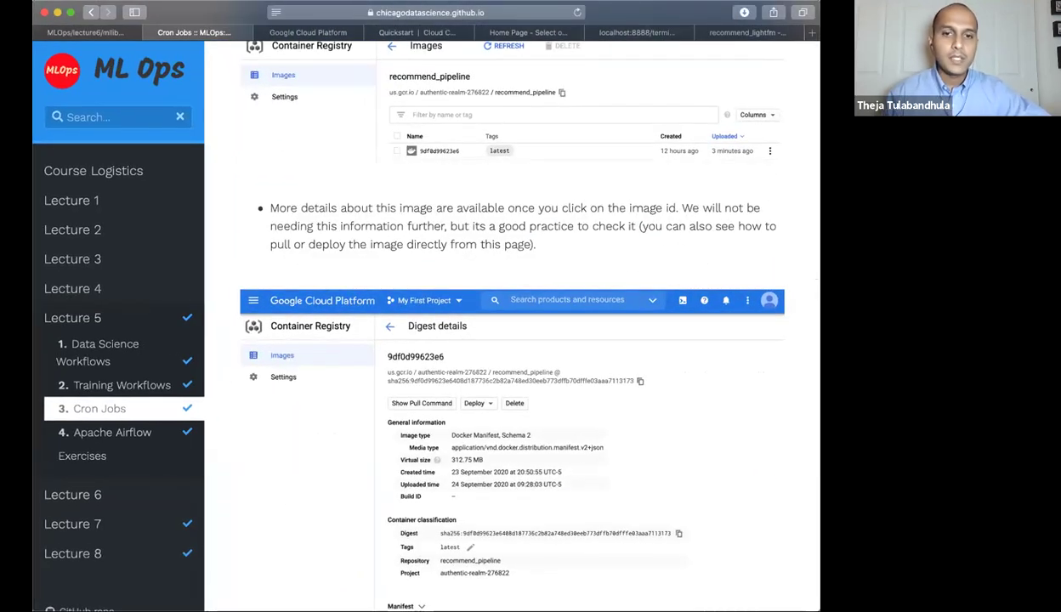
{"action": "scroll", "coordinate": [786, 405], "scroll_direction": "up", "scroll_amount": 1}
{"action": "scroll", "coordinate": [786, 406], "scroll_direction": "down", "scroll_amount": 3}
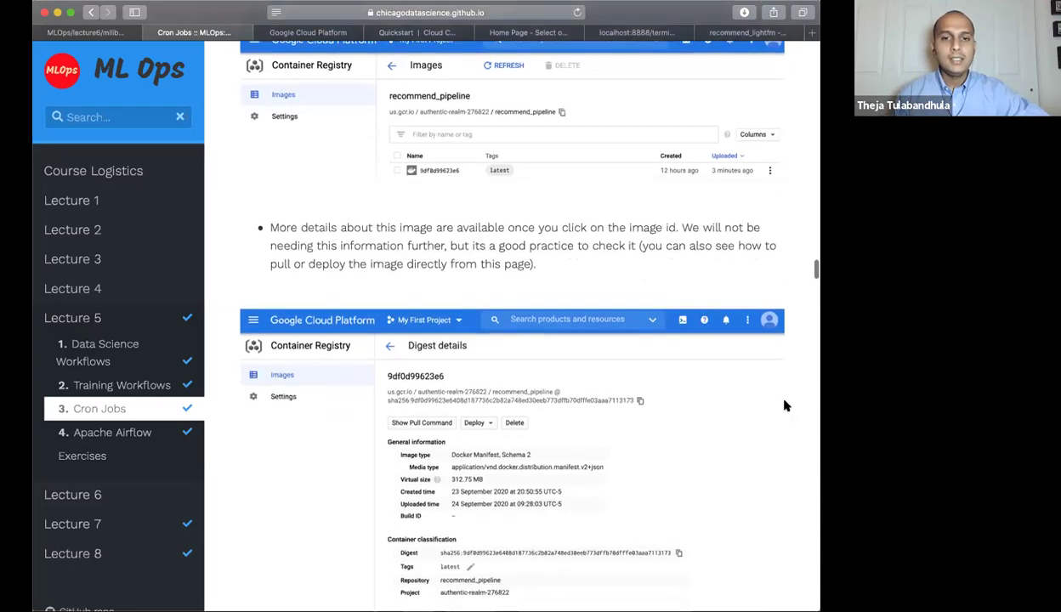
{"action": "scroll", "coordinate": [786, 405], "scroll_direction": "down", "scroll_amount": 10}
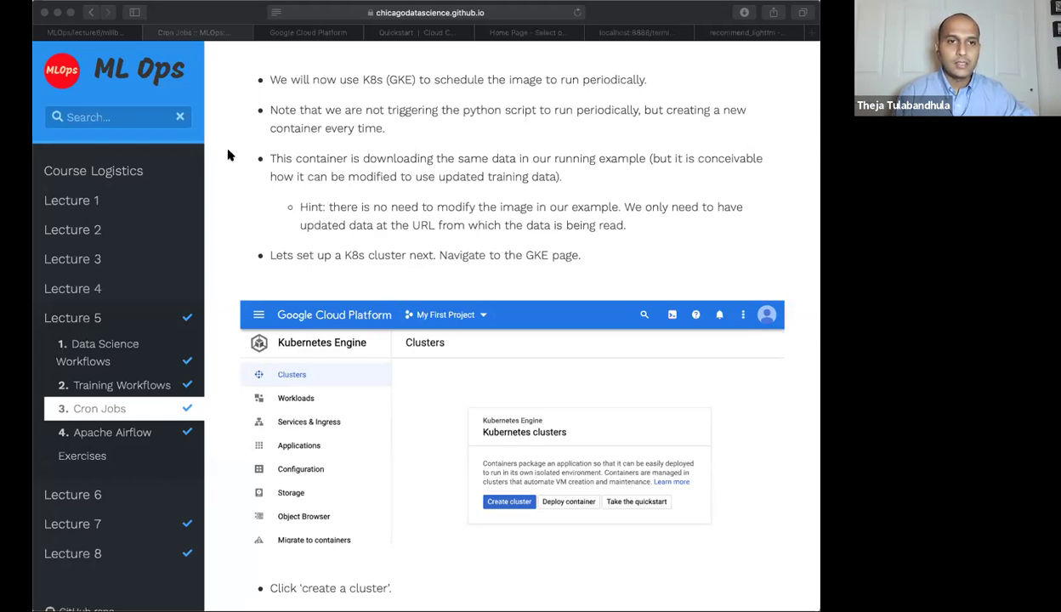
Search 'kubernetes' in the Cloud Console and open Kubernetes Engine to reach cluster creation.
{"action": "left_click", "coordinate": [228, 54]}
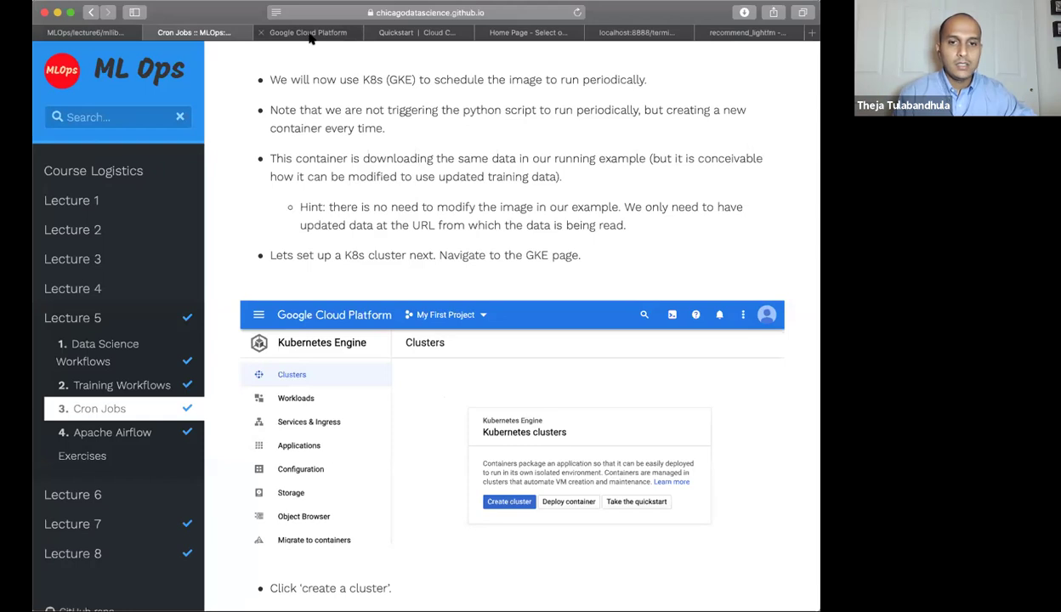
{"action": "left_click", "coordinate": [311, 36]}
{"action": "left_click", "coordinate": [383, 62]}
{"action": "type", "text": "kubernetes"}
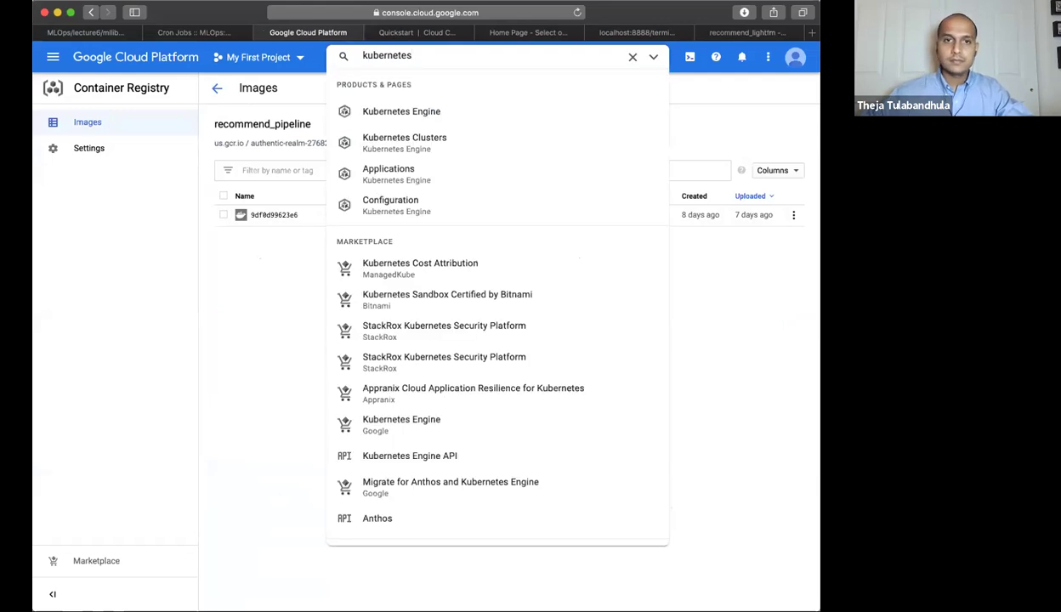
{"action": "left_click", "coordinate": [431, 111]}
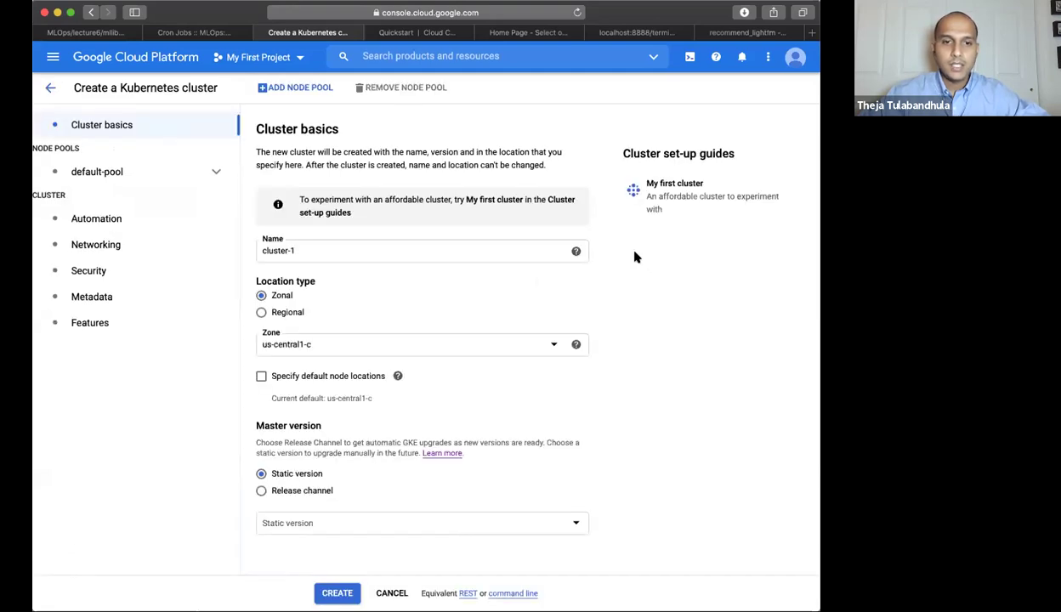
Review the cluster name rules, then open the My first cluster set-up guide.
{"action": "left_click", "coordinate": [576, 252]}
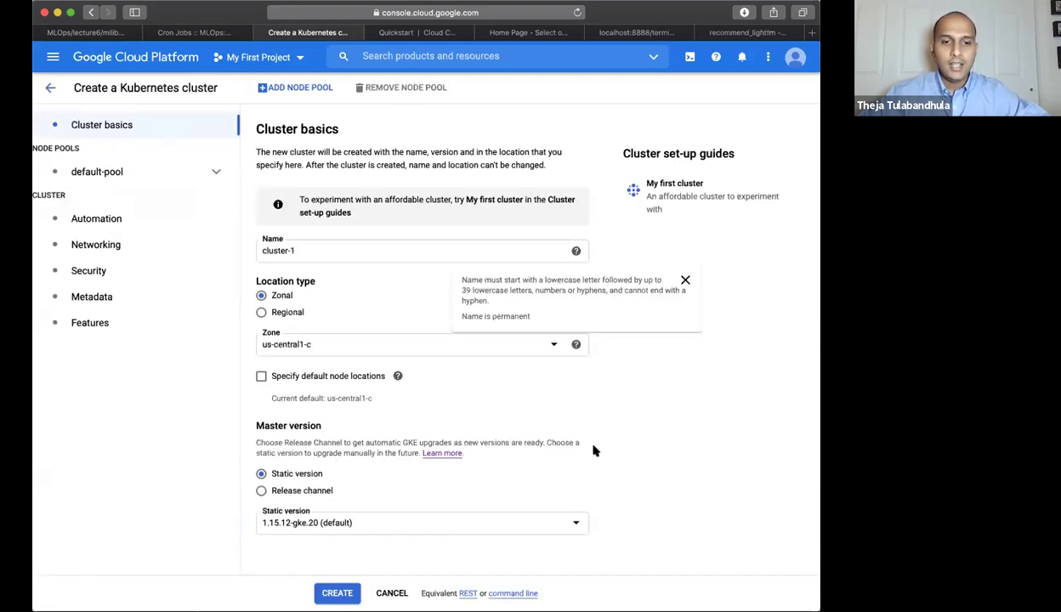
{"action": "left_click", "coordinate": [616, 467]}
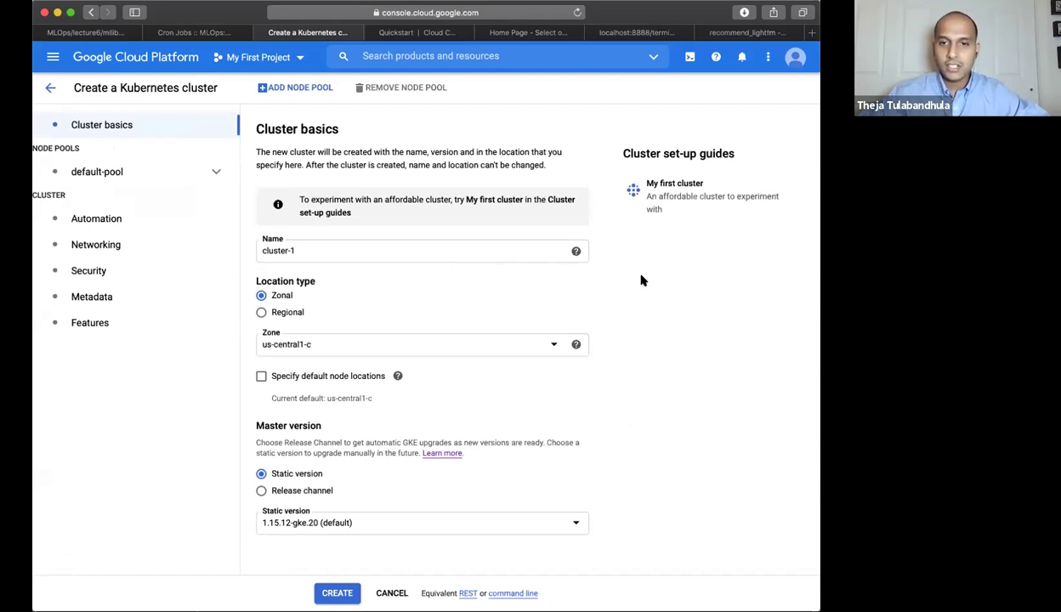
{"action": "left_click", "coordinate": [685, 184]}
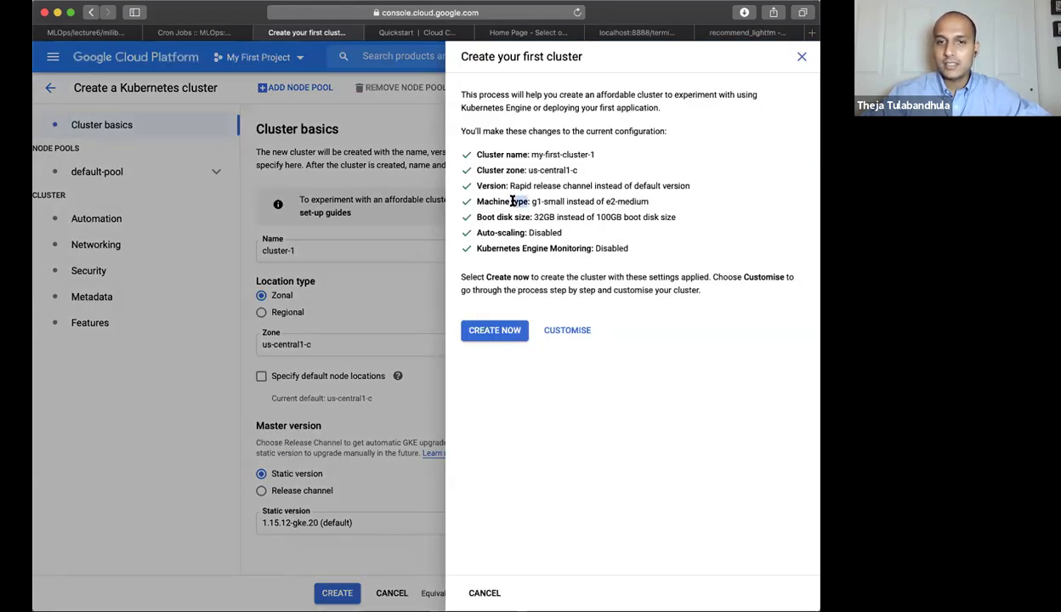
Highlight the machine type change from e2-medium to g1-small and the 32GB boot disk change.
{"action": "triple_click", "coordinate": [514, 202]}
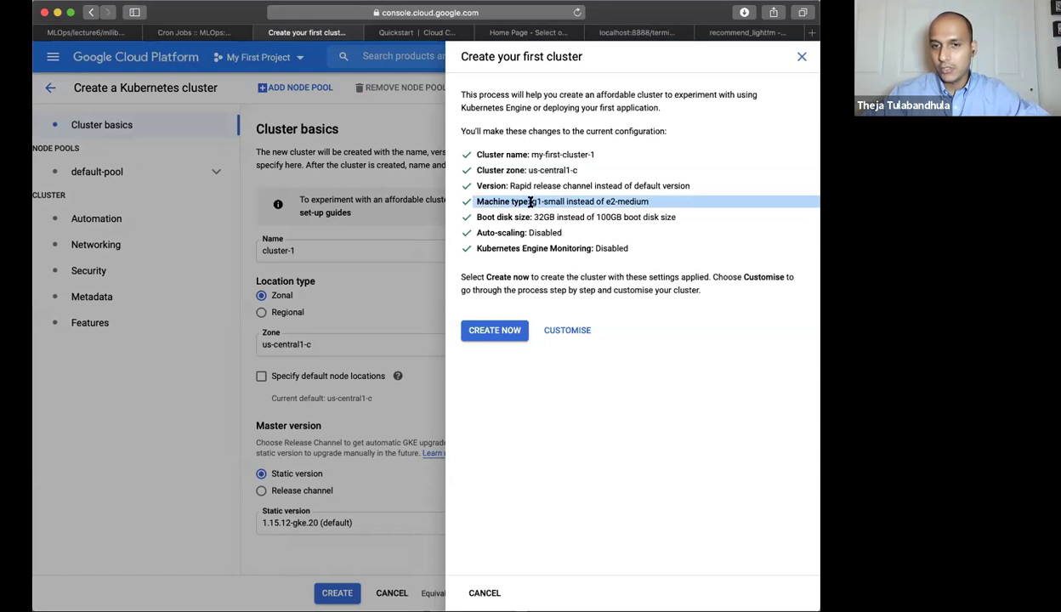
{"action": "left_click_drag", "start_coordinate": [531, 202], "coordinate": [572, 202]}
{"action": "left_click", "coordinate": [576, 202]}
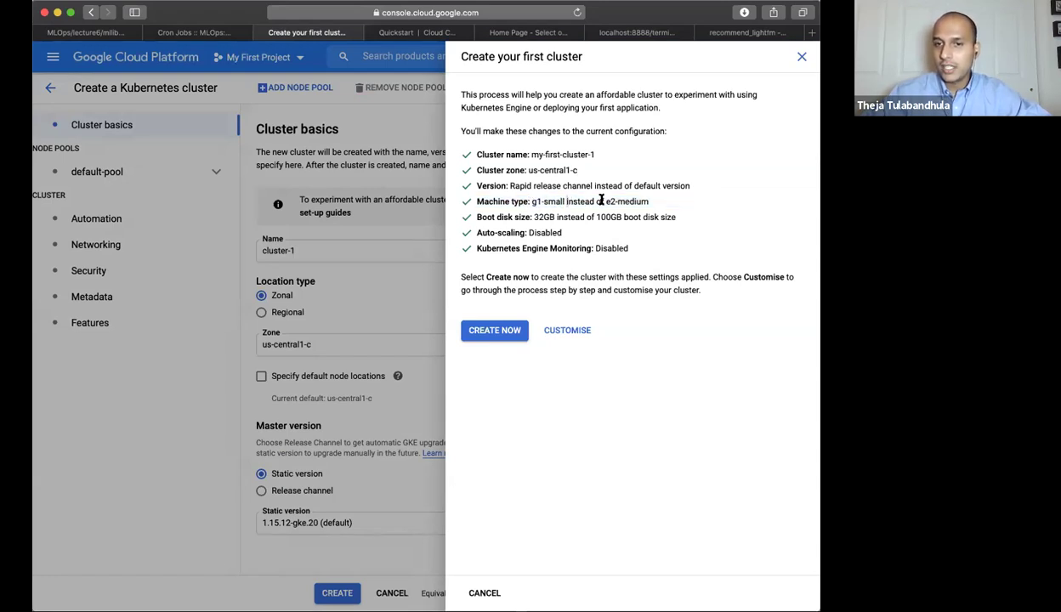
{"action": "left_click_drag", "start_coordinate": [648, 201], "coordinate": [606, 201]}
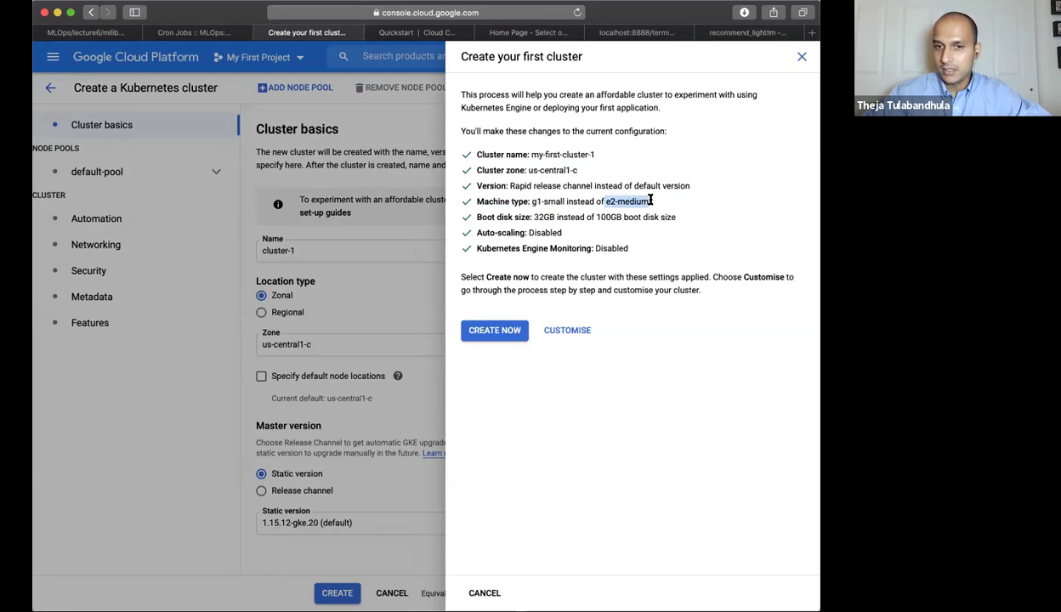
{"action": "left_click", "coordinate": [546, 214]}
{"action": "triple_click", "coordinate": [546, 216]}
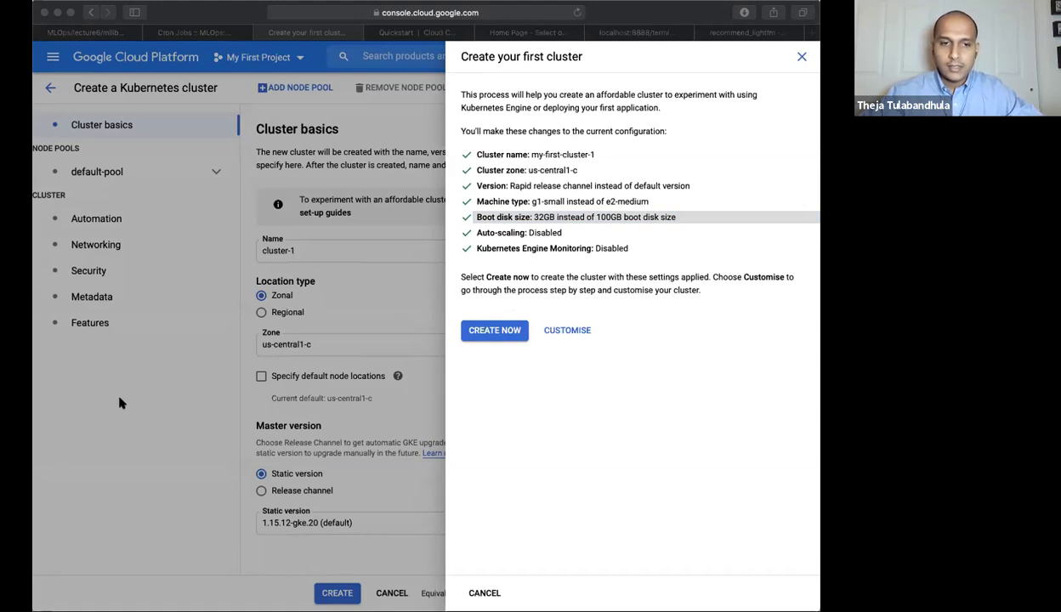
{"action": "left_click", "coordinate": [404, 326]}
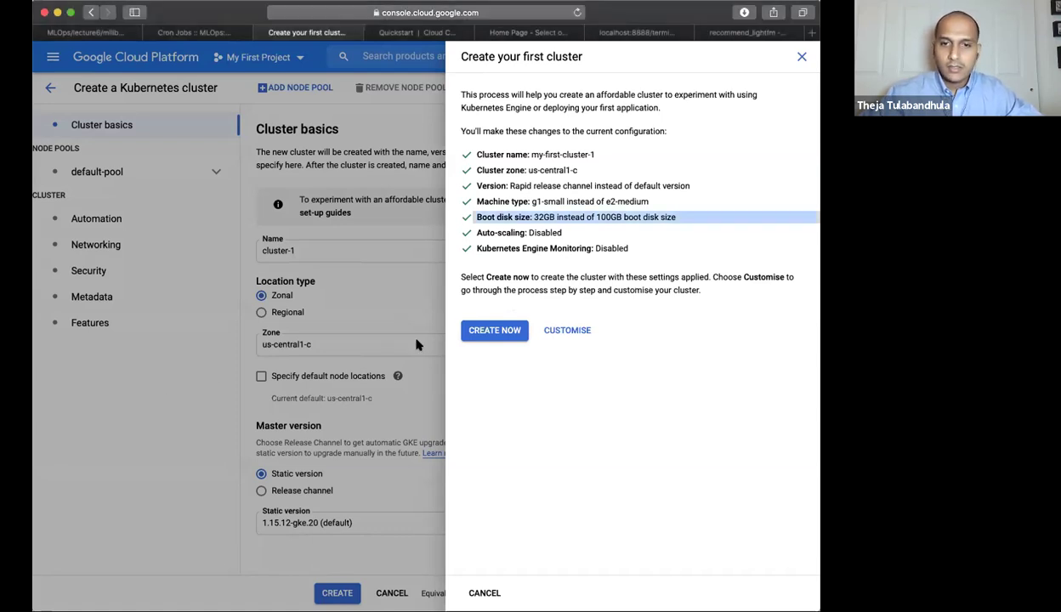
Create my-first-cluster-1 in us-central1-c with the preset settings, then reload the Clusters list.
{"action": "left_click", "coordinate": [503, 332]}
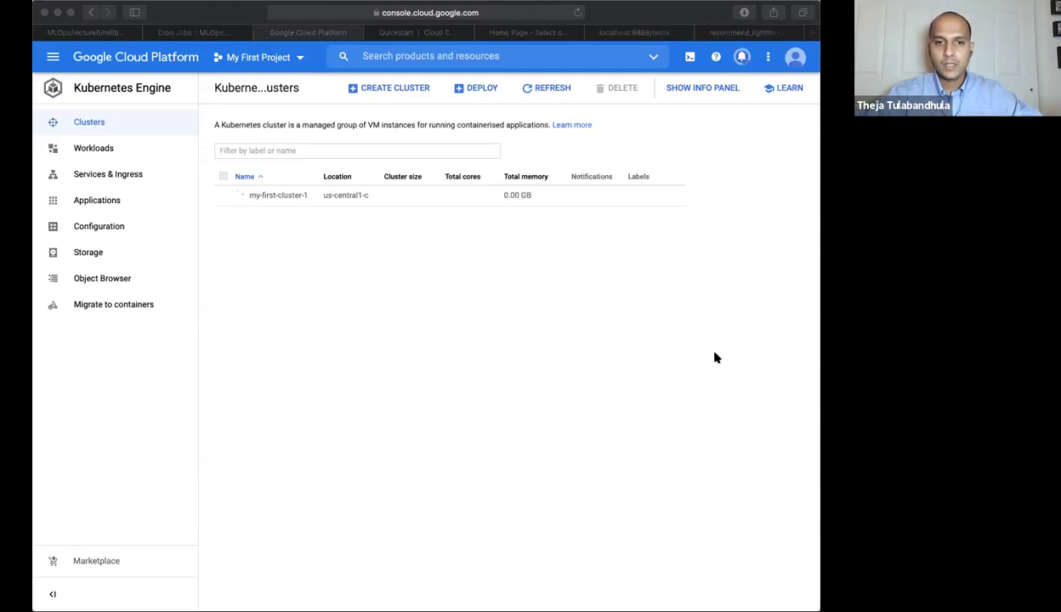
{"action": "left_click", "coordinate": [332, 286]}
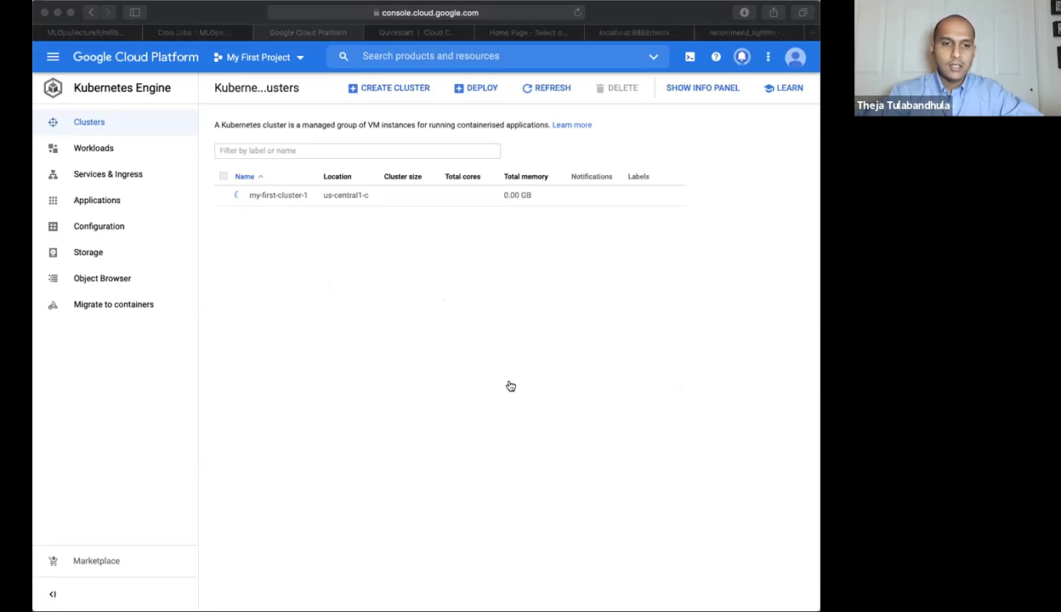
{"action": "left_click", "coordinate": [321, 314]}
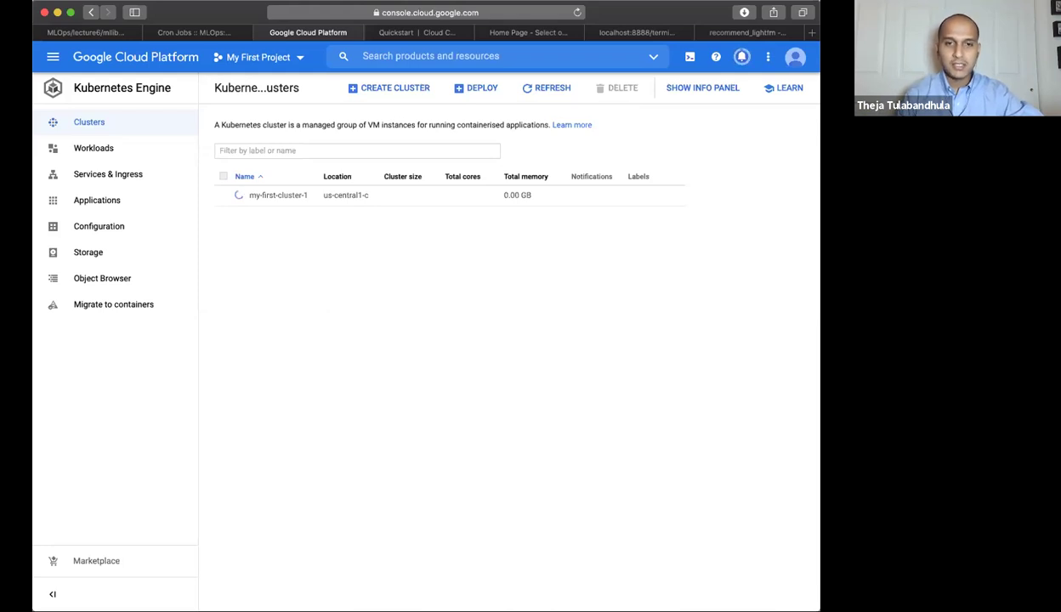
{"action": "key", "text": "super+r"}
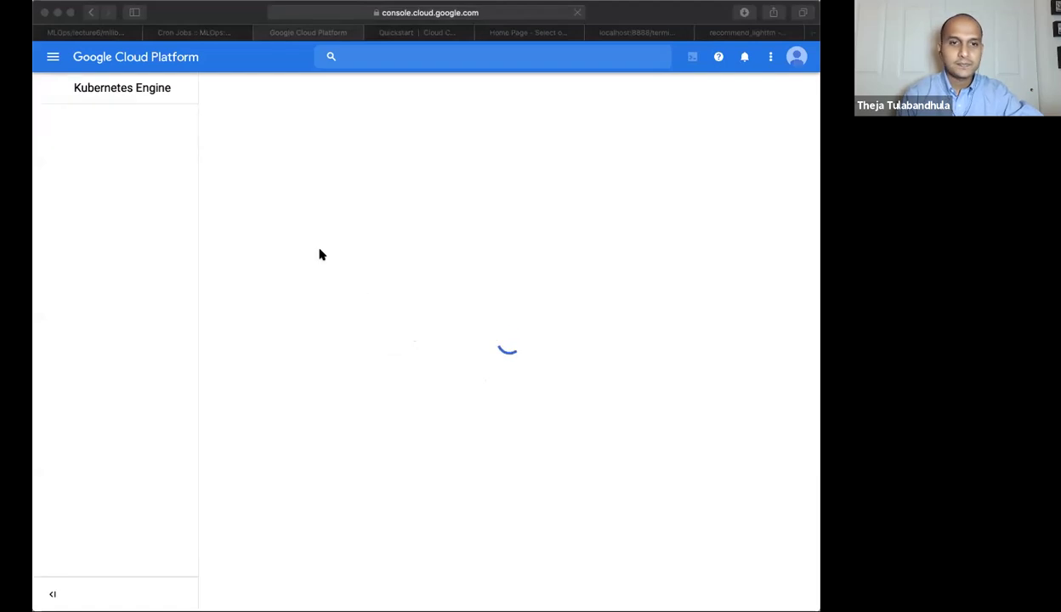
Open the Connect dialog for my-first-cluster-1 to show its gcloud get-credentials command.
{"action": "left_click", "coordinate": [452, 327]}
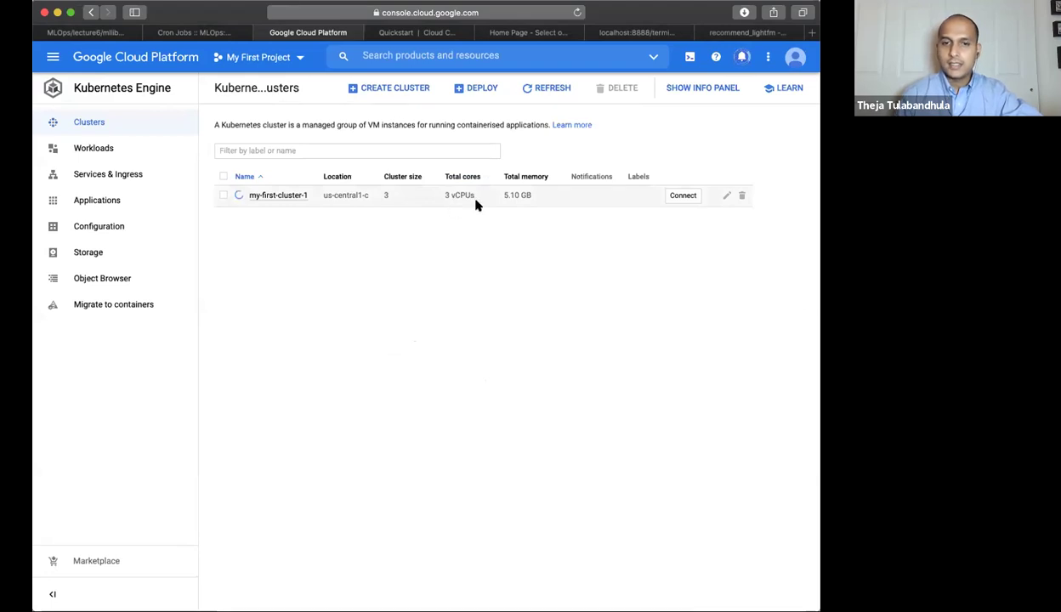
{"action": "left_click", "coordinate": [683, 196]}
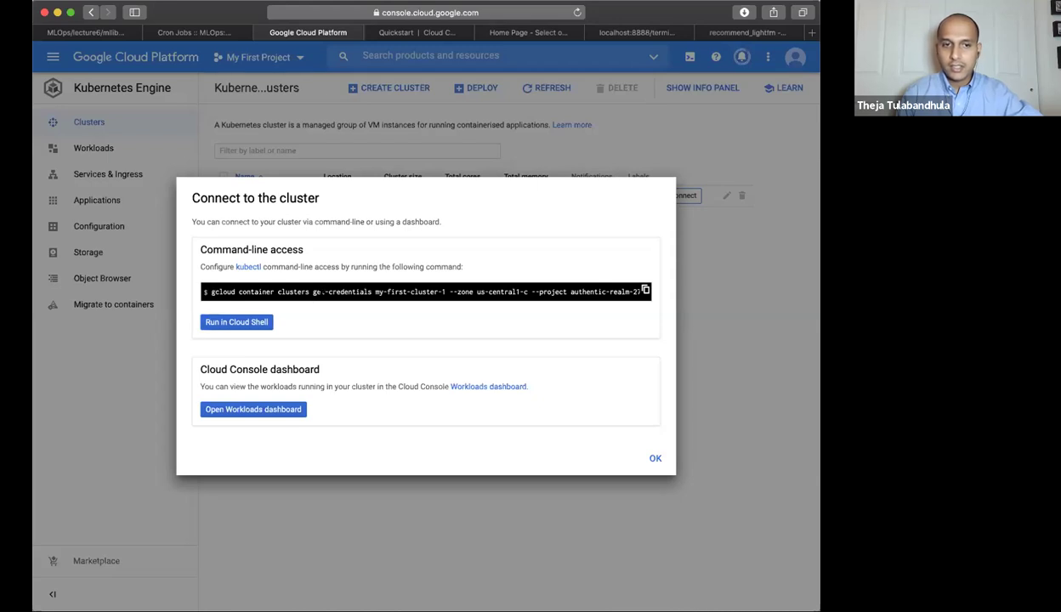
Select the gcloud get-credentials command and run it in a new Cloud Shell terminal.
{"action": "left_click_drag", "start_coordinate": [209, 292], "coordinate": [657, 297]}
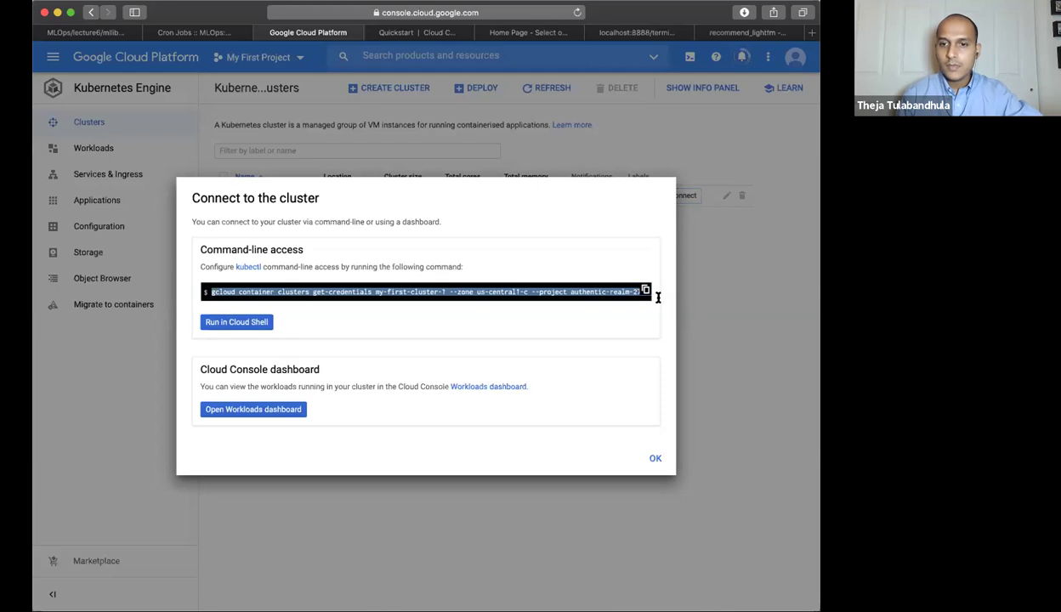
{"action": "left_click", "coordinate": [220, 327]}
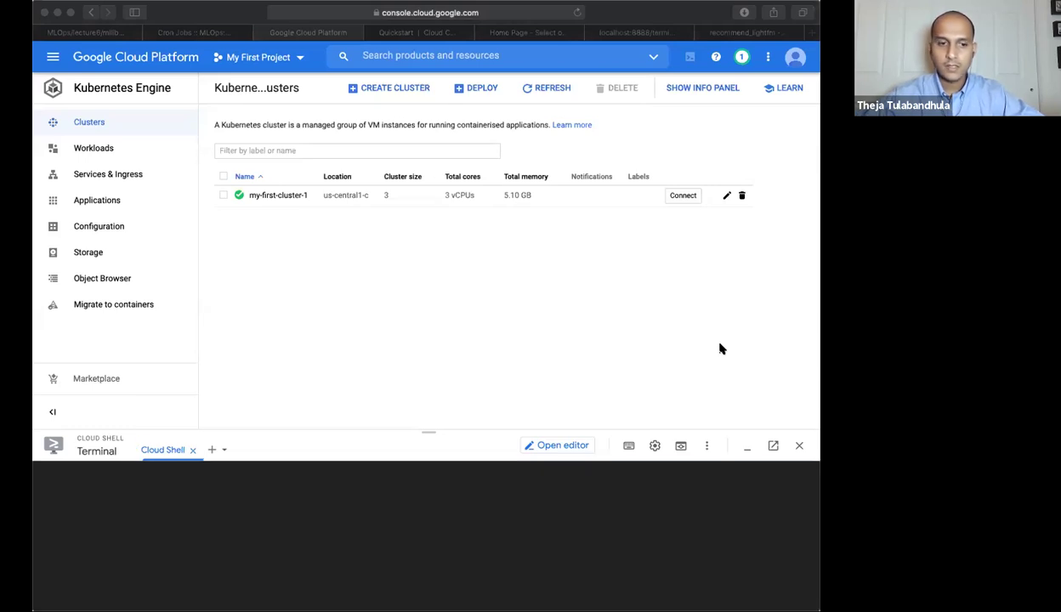
Run the prefilled get-credentials command for my-first-cluster-1, authorise gcloud, and review the kubeconfig output.
{"action": "left_click", "coordinate": [287, 500]}
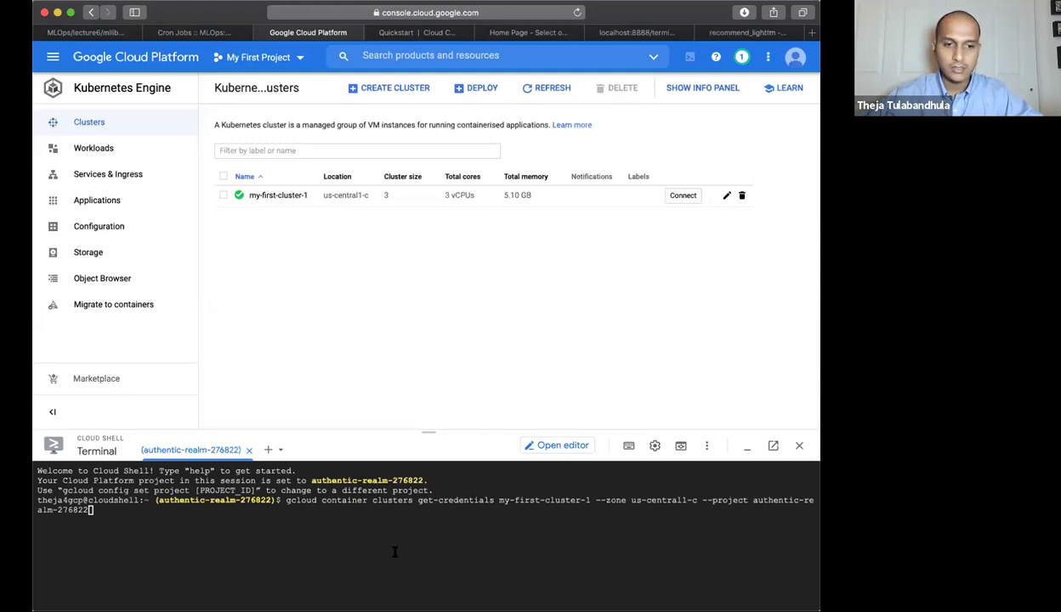
{"action": "key", "text": "Return"}
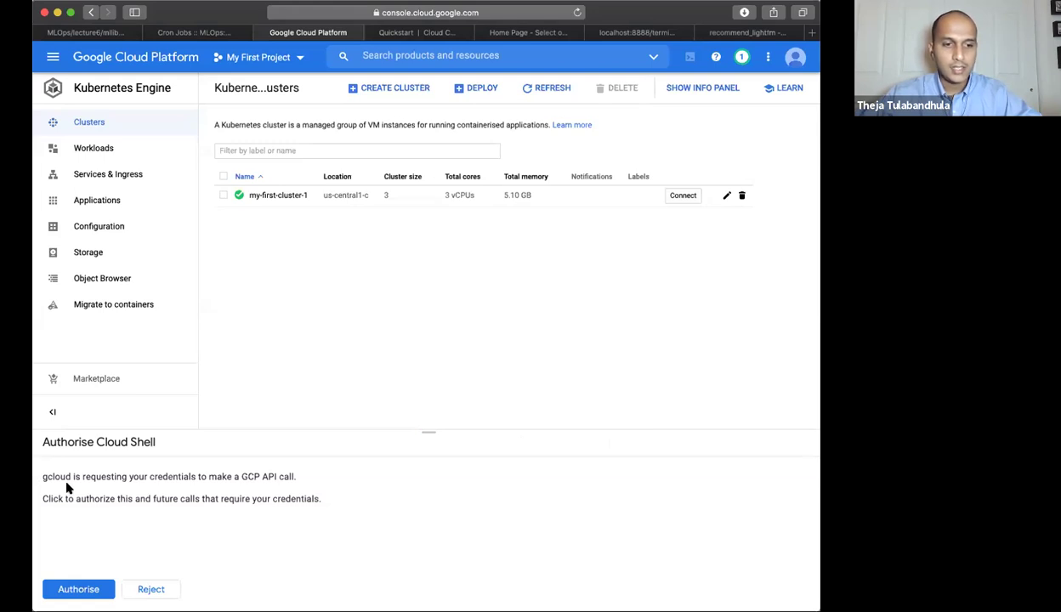
{"action": "left_click_drag", "start_coordinate": [45, 477], "coordinate": [308, 482]}
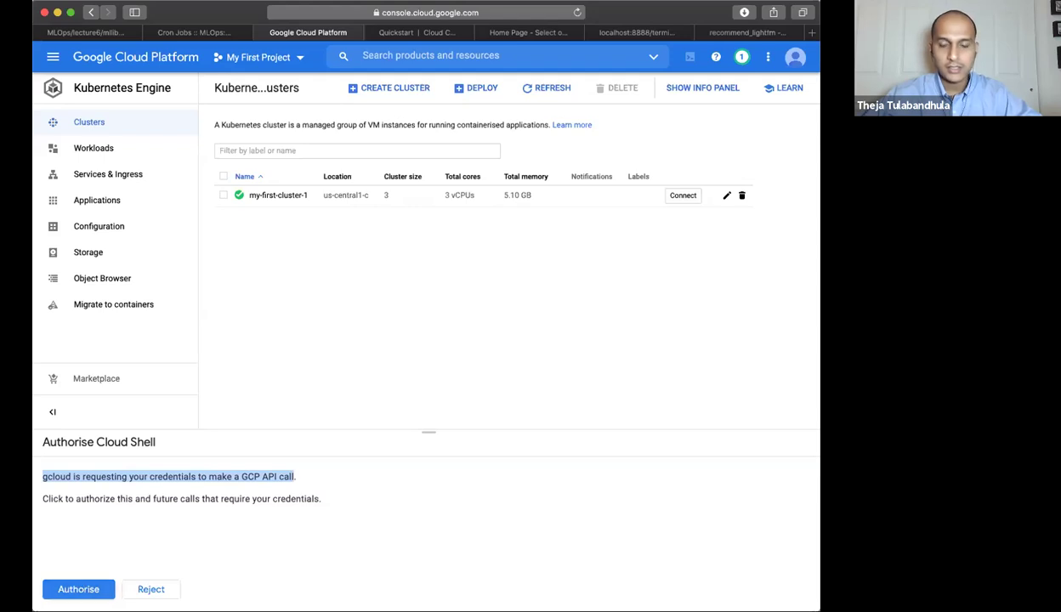
{"action": "left_click", "coordinate": [78, 590]}
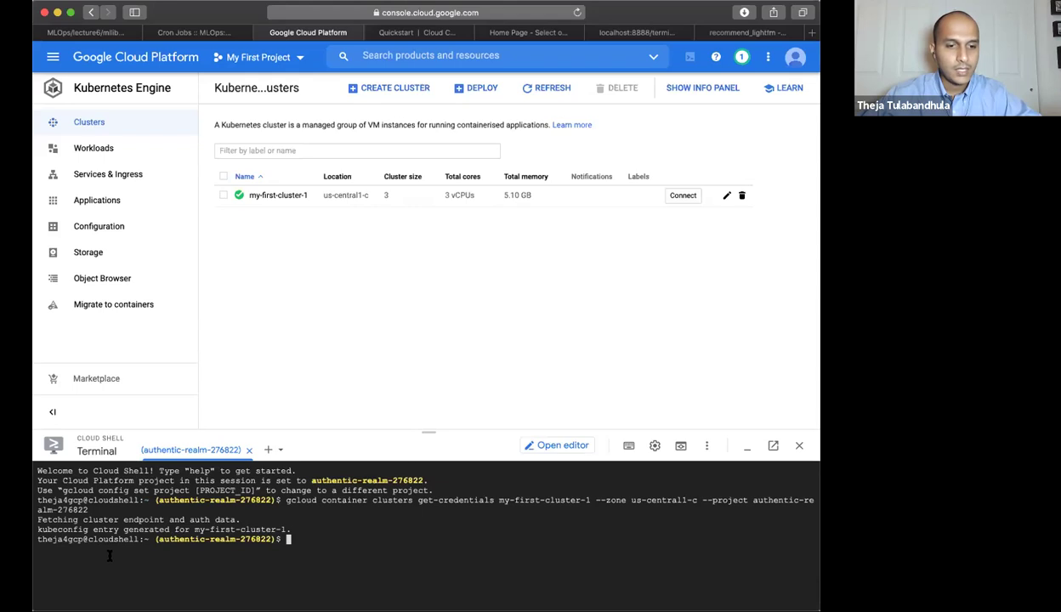
{"action": "triple_click", "coordinate": [89, 519]}
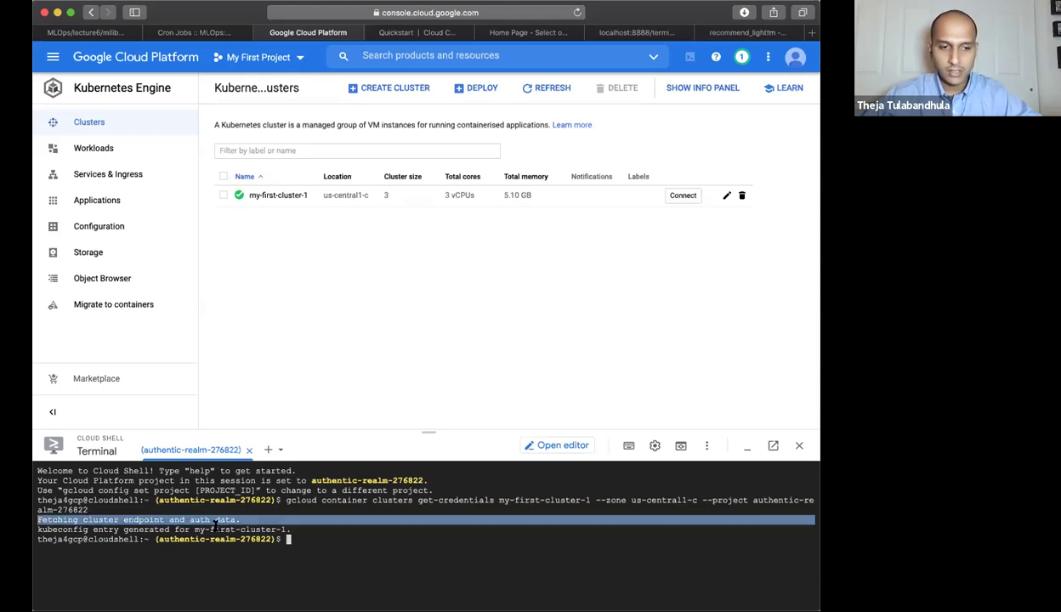
{"action": "triple_click", "coordinate": [213, 529]}
{"action": "left_click", "coordinate": [300, 541]}
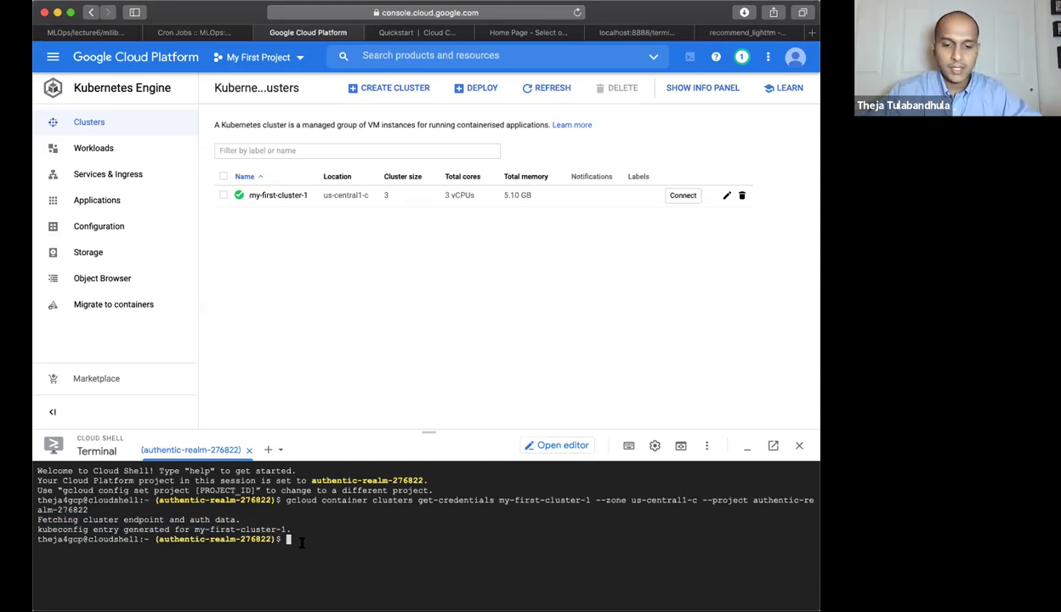
Run kubectl get all, pick out ClusterIP 10.108.0.1, and drag the Cloud Shell panel taller.
{"action": "type", "text": "kub"}
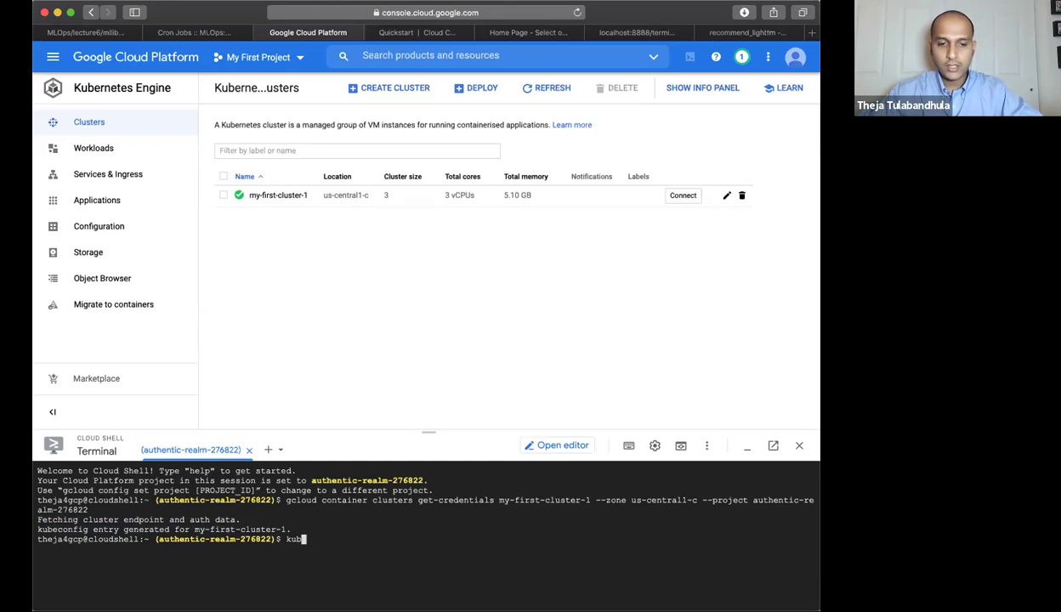
{"action": "type", "text": "ectl "}
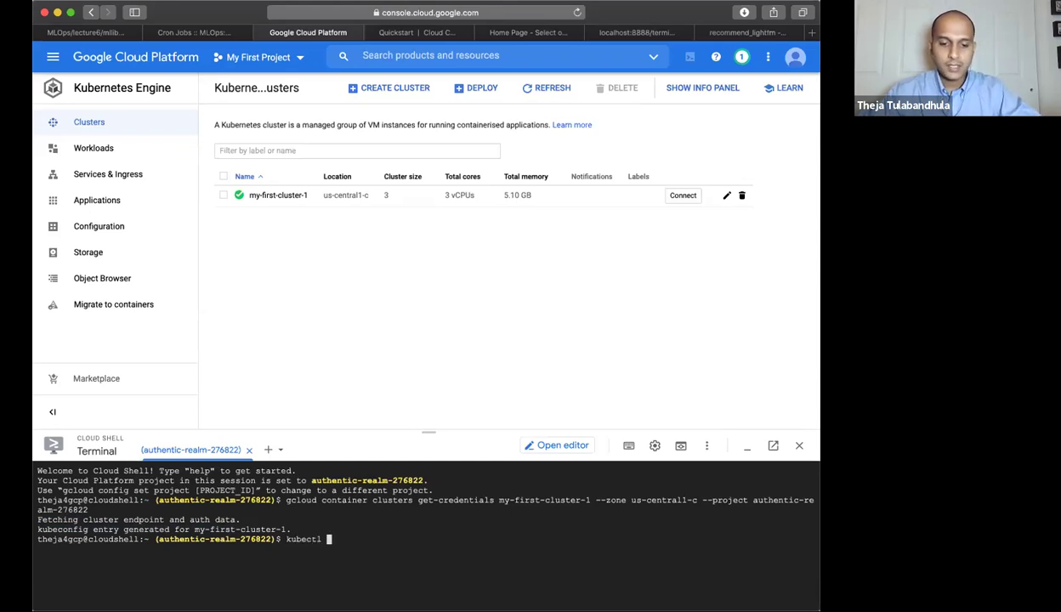
{"action": "type", "text": "get all"}
{"action": "key", "text": "Return"}
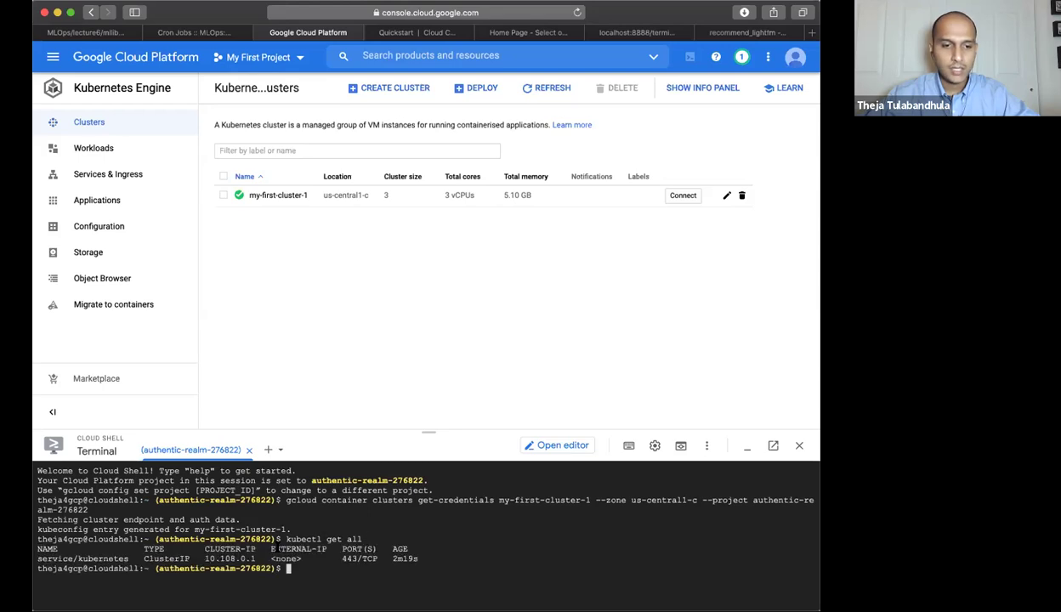
{"action": "double_click", "coordinate": [234, 558]}
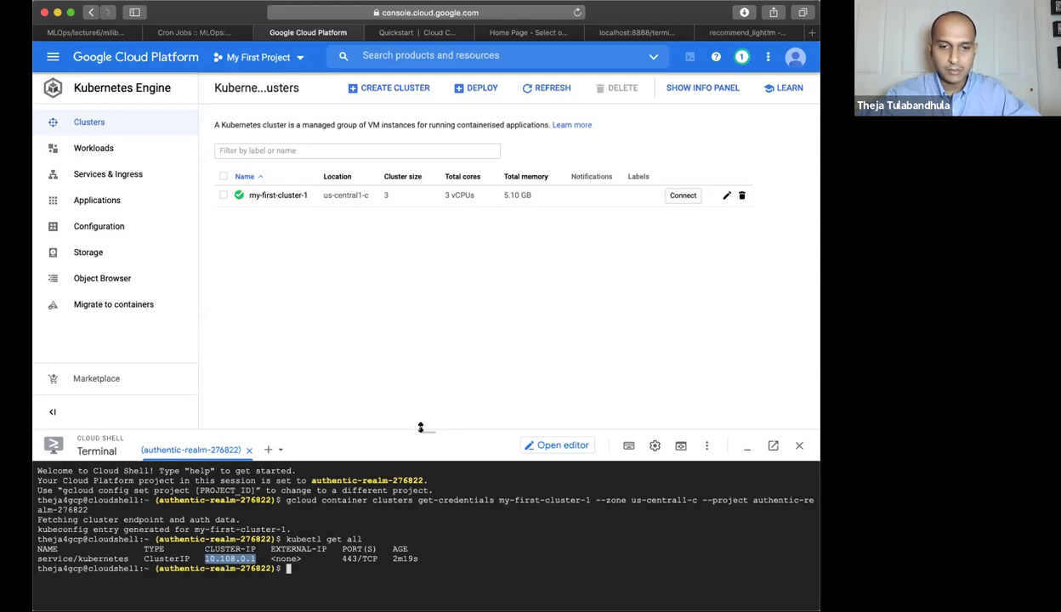
{"action": "left_click_drag", "start_coordinate": [428, 430], "coordinate": [427, 425]}
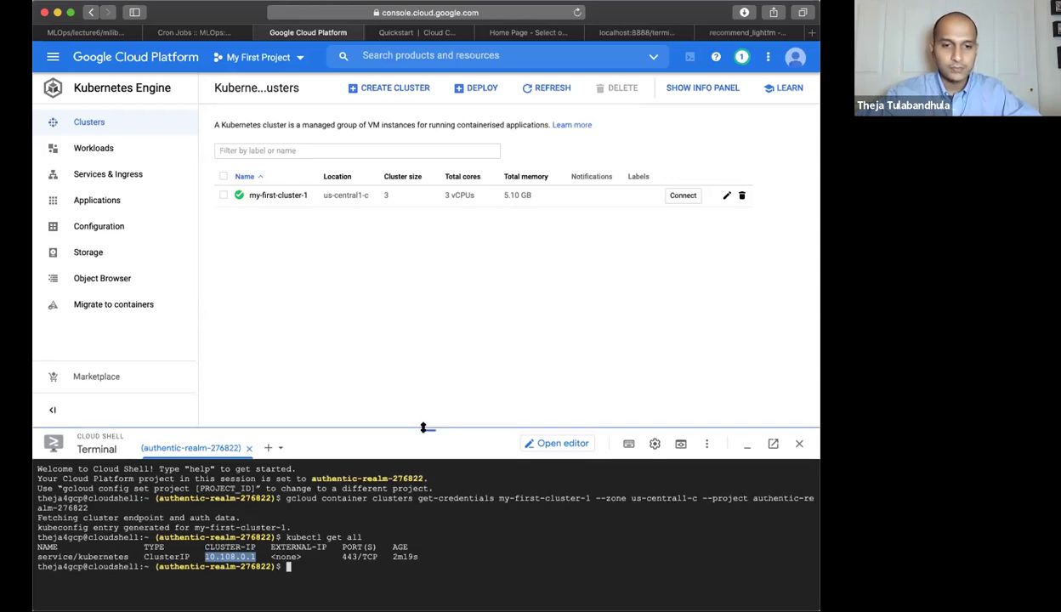
{"action": "left_click_drag", "start_coordinate": [432, 280], "coordinate": [431, 279]}
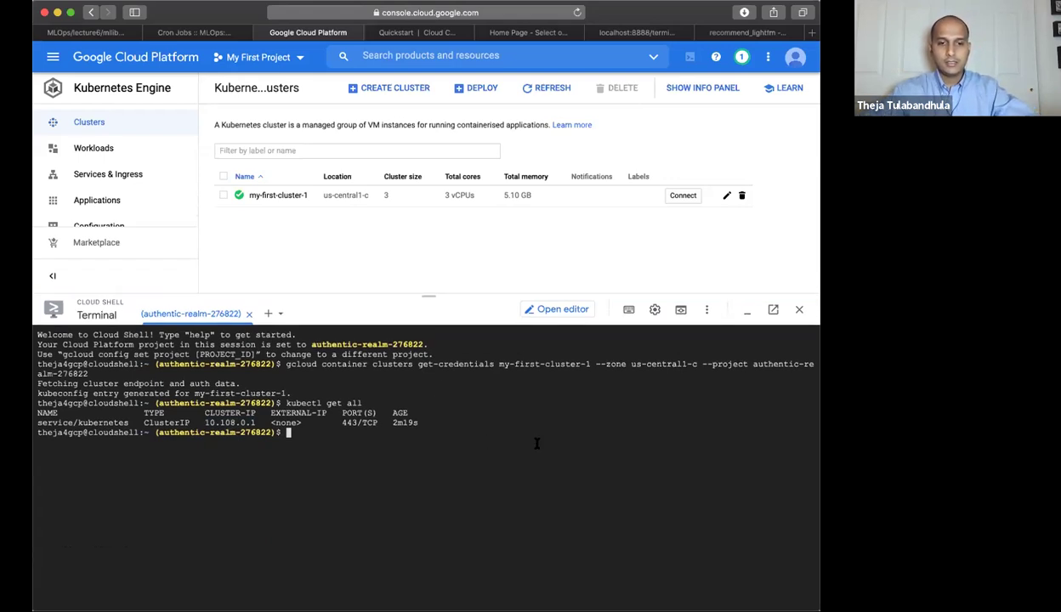
List the home directory files and open recommend_pipeline.yaml in vim.
{"action": "type", "text": "ls"}
{"action": "key", "text": "Return"}
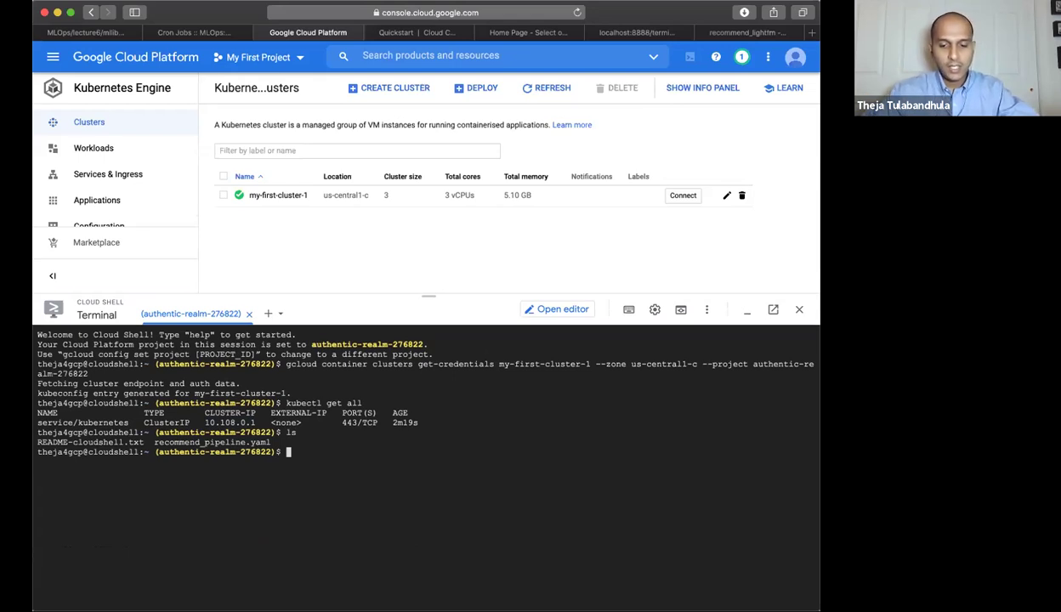
{"action": "type", "text": "less"}
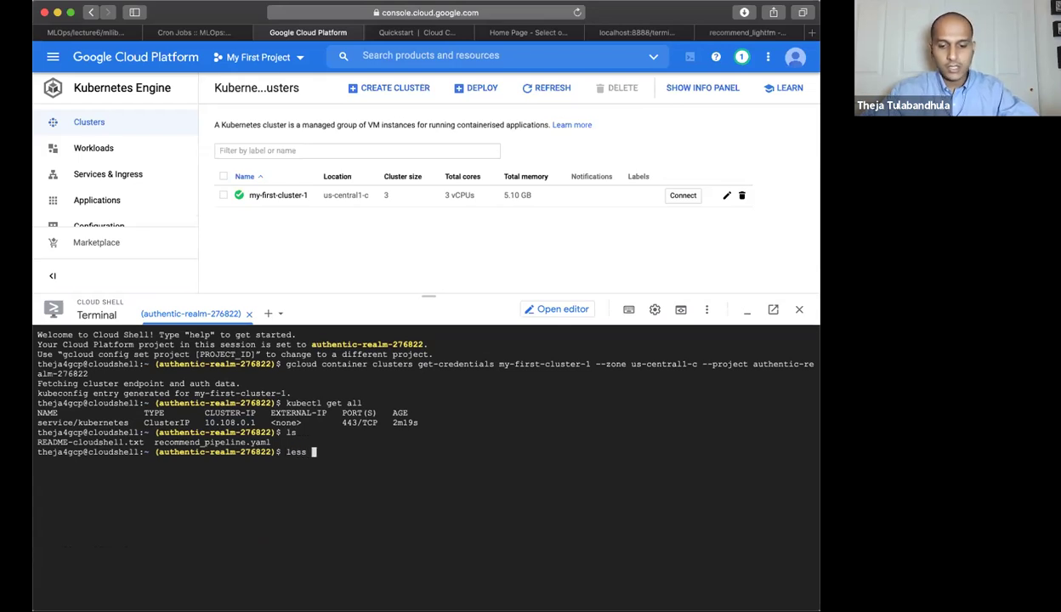
{"action": "key", "text": "BackSpace"}
{"action": "key", "text": "BackSpace"}
{"action": "key", "text": "BackSpace"}
{"action": "key", "text": "BackSpace"}
{"action": "type", "text": "vim r"}
{"action": "key", "text": "Tab"}
{"action": "key", "text": "Return"}
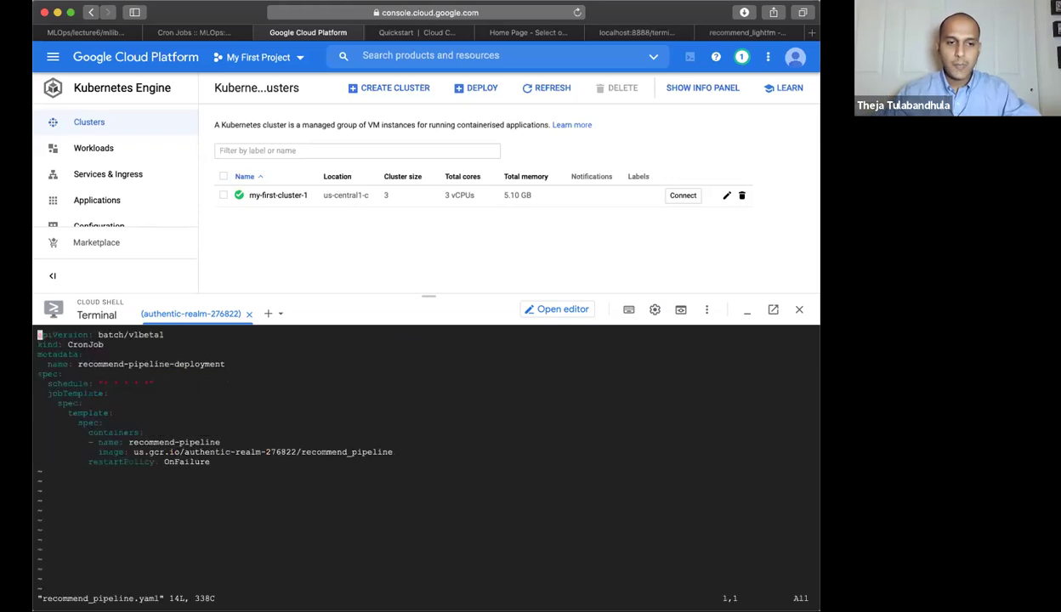
Step through the header lines and the cron schedule value, checking their indentation.
{"action": "key", "text": "j"}
{"action": "key", "text": "j"}
{"action": "key", "text": "j"}
{"action": "key", "text": "j"}
{"action": "key", "text": "j"}
{"action": "key", "text": "j"}
{"action": "key", "text": "k"}
{"action": "key", "text": "k"}
{"action": "key", "text": "k"}
{"action": "key", "text": "k"}
{"action": "key", "text": "k"}
{"action": "key", "text": "k"}
{"action": "key", "text": "l"}
{"action": "key", "text": "l"}
{"action": "key", "text": "l"}
{"action": "key", "text": "l"}
{"action": "key", "text": "l"}
{"action": "key", "text": "l"}
{"action": "key", "text": "l"}
{"action": "key", "text": "l"}
{"action": "key", "text": "l"}
{"action": "key", "text": "l"}
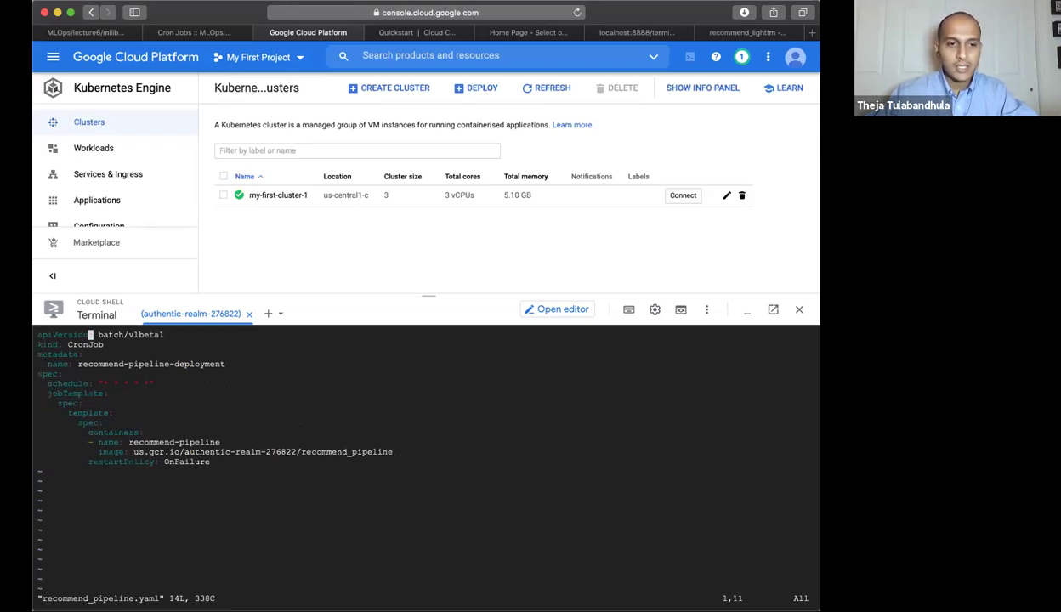
{"action": "key", "text": "j"}
{"action": "key", "text": "j"}
{"action": "key", "text": "h"}
{"action": "key", "text": "h"}
{"action": "key", "text": "h"}
{"action": "key", "text": "h"}
{"action": "key", "text": "h"}
{"action": "key", "text": "h"}
{"action": "key", "text": "h"}
{"action": "key", "text": "h"}
{"action": "key", "text": "h"}
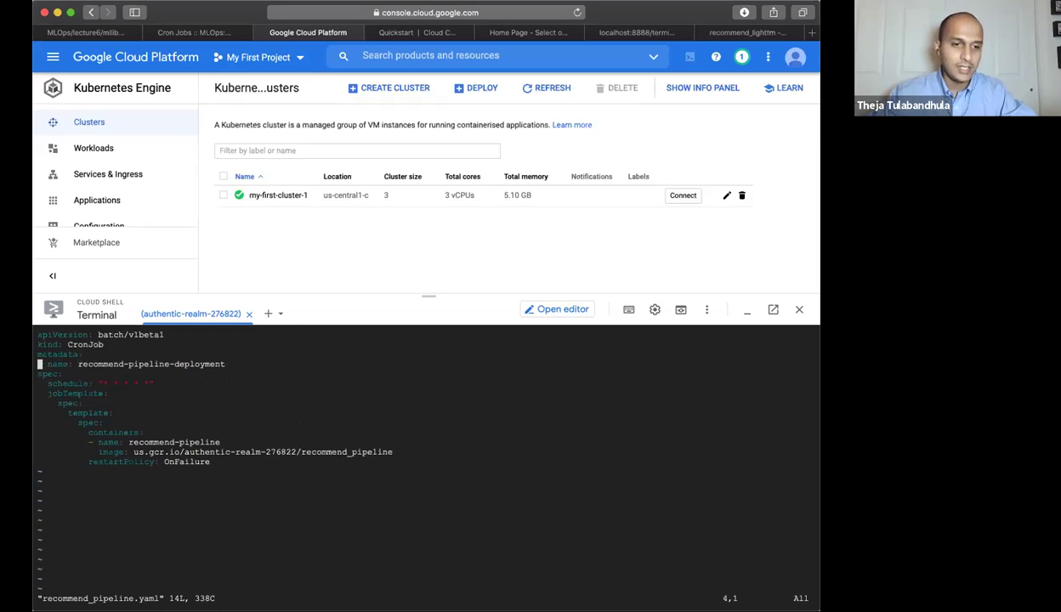
{"action": "key", "text": "l"}
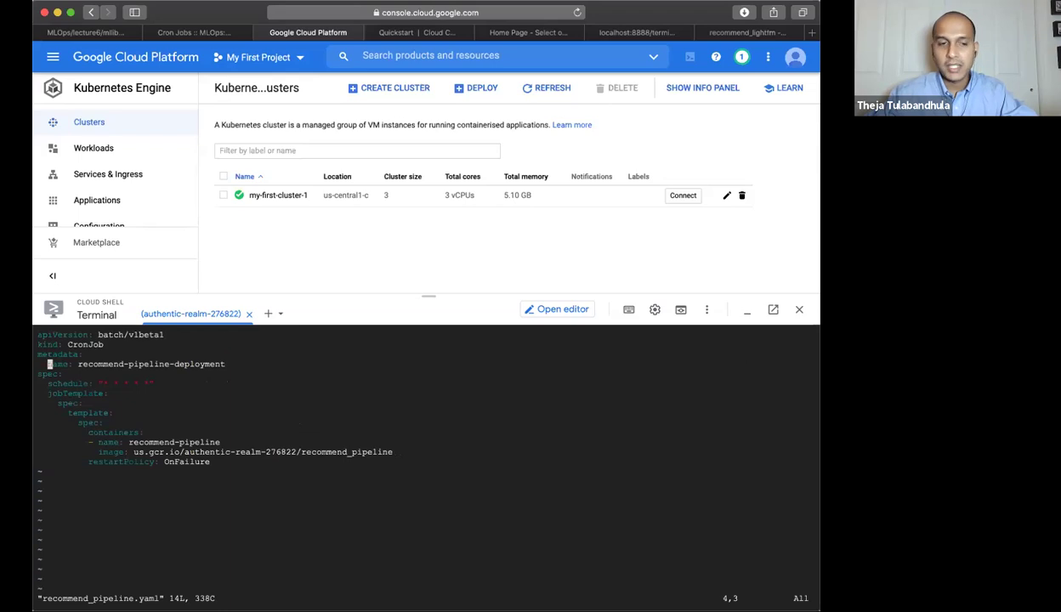
{"action": "key", "text": "j"}
{"action": "key", "text": "j"}
{"action": "key", "text": "j"}
{"action": "key", "text": "j"}
{"action": "key", "text": "l"}
{"action": "key", "text": "l"}
{"action": "key", "text": "j"}
{"action": "key", "text": "k"}
{"action": "key", "text": "k"}
{"action": "key", "text": "k"}
{"action": "key", "text": "k"}
{"action": "key", "text": "k"}
{"action": "key", "text": "k"}
{"action": "key", "text": "k"}
{"action": "key", "text": "k"}
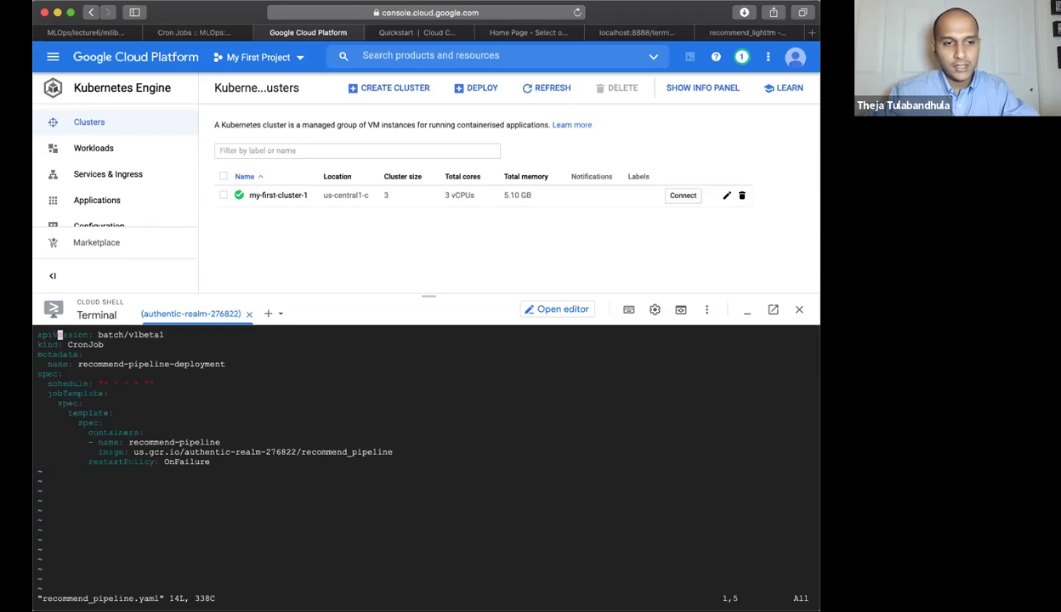
{"action": "key", "text": "j"}
{"action": "key", "text": "j"}
{"action": "key", "text": "k"}
{"action": "key", "text": "j"}
{"action": "key", "text": "j"}
{"action": "key", "text": "j"}
{"action": "key", "text": "j"}
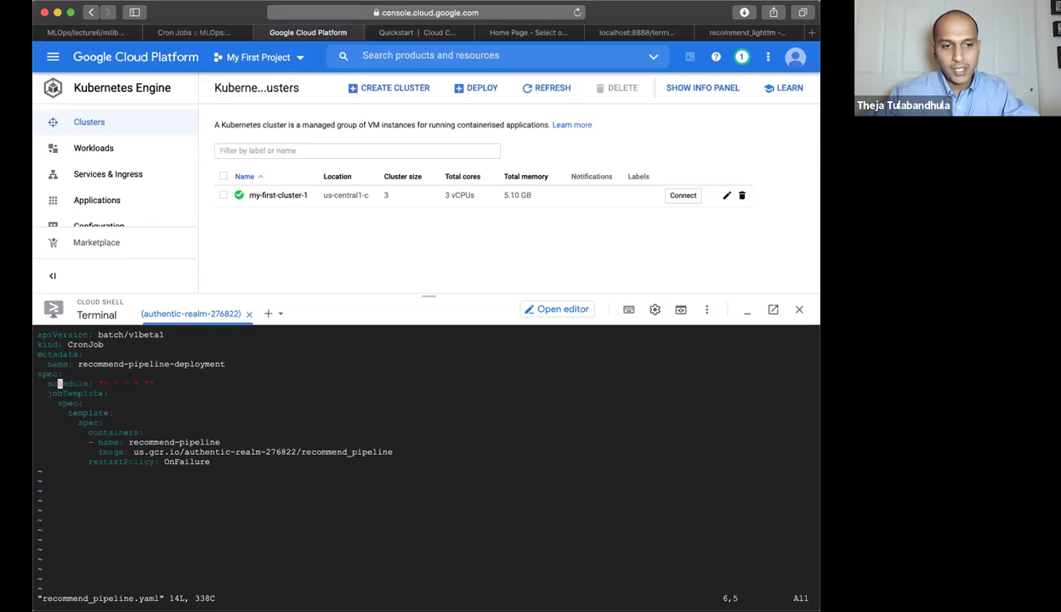
{"action": "key", "text": "l"}
{"action": "key", "text": "l"}
{"action": "key", "text": "l"}
{"action": "key", "text": "l"}
{"action": "key", "text": "l"}
{"action": "key", "text": "l"}
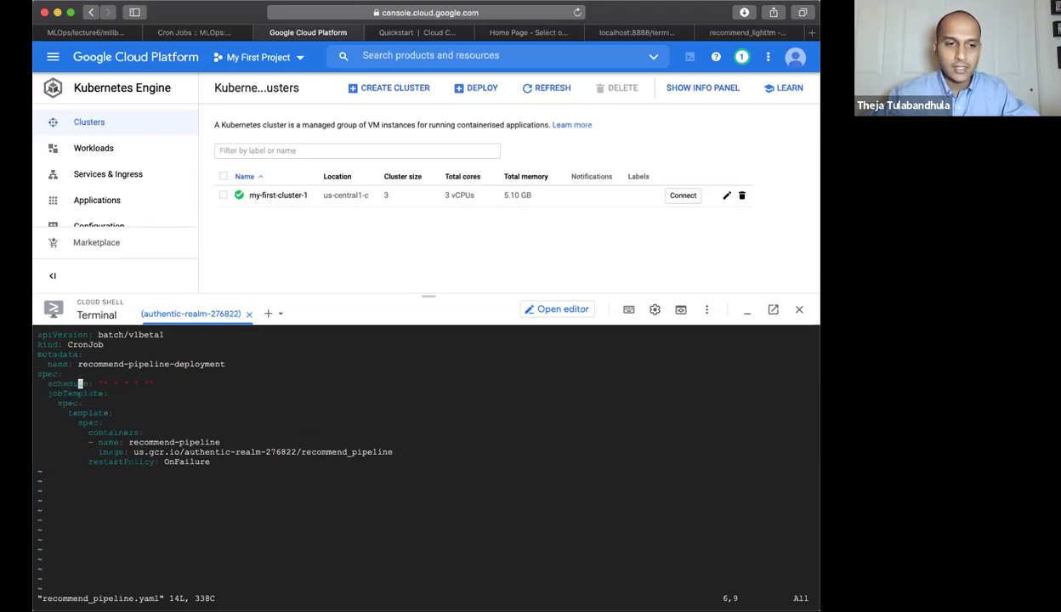
{"action": "key", "text": "l"}
{"action": "key", "text": "l"}
{"action": "key", "text": "l"}
{"action": "key", "text": "l"}
{"action": "key", "text": "l"}
{"action": "key", "text": "l"}
{"action": "key", "text": "l"}
{"action": "key", "text": "l"}
{"action": "key", "text": "l"}
{"action": "key", "text": "l"}
{"action": "key", "text": "l"}
{"action": "key", "text": "l"}
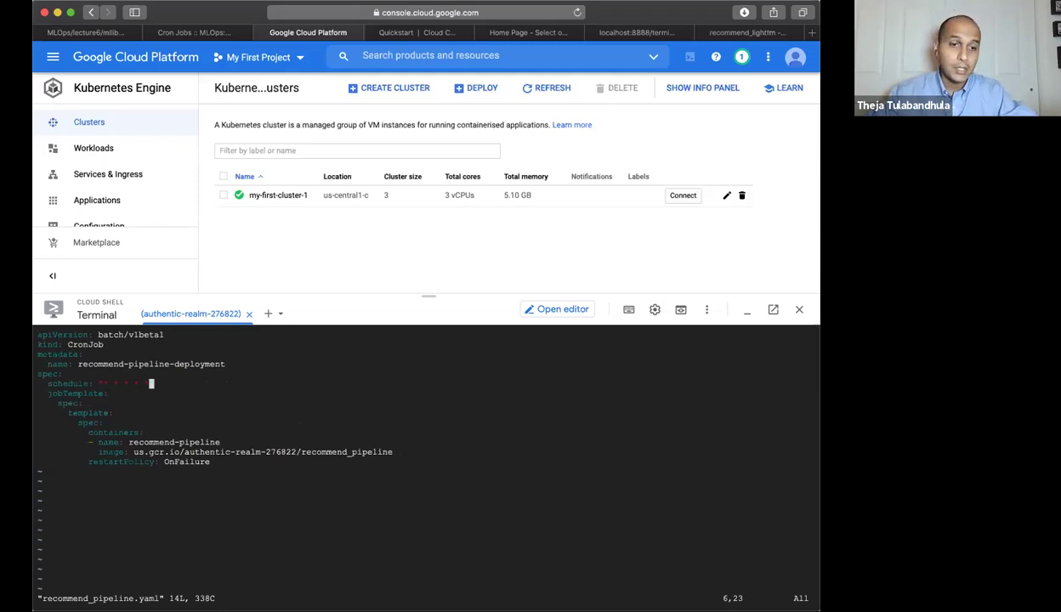
{"action": "key", "text": "h"}
{"action": "key", "text": "h"}
{"action": "key", "text": "h"}
{"action": "key", "text": "h"}
{"action": "key", "text": "h"}
{"action": "key", "text": "h"}
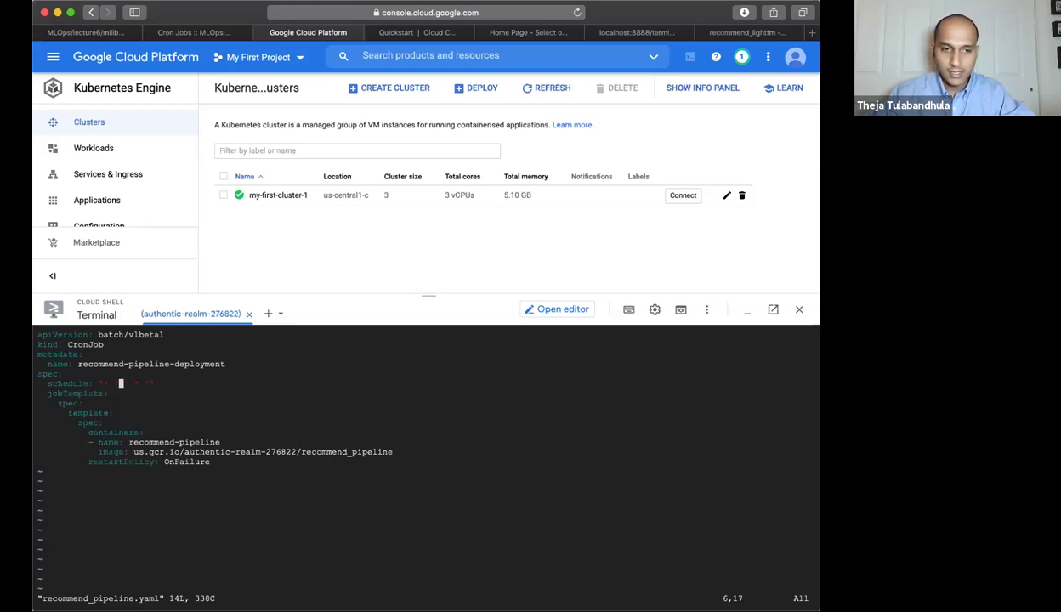
{"action": "key", "text": "l"}
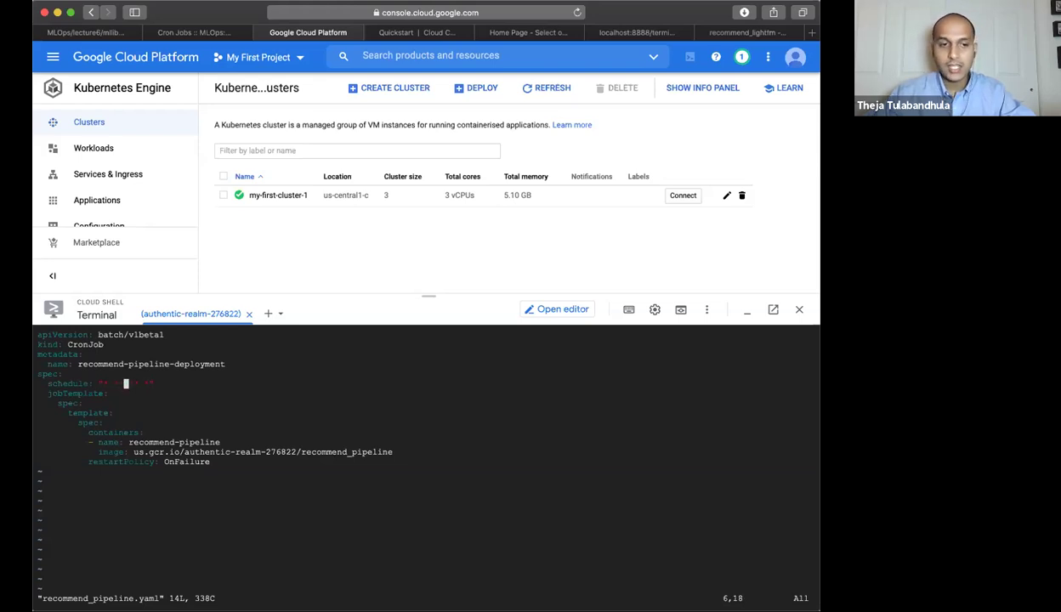
{"action": "key", "text": "h"}
{"action": "key", "text": "h"}
{"action": "key", "text": "h"}
{"action": "key", "text": "h"}
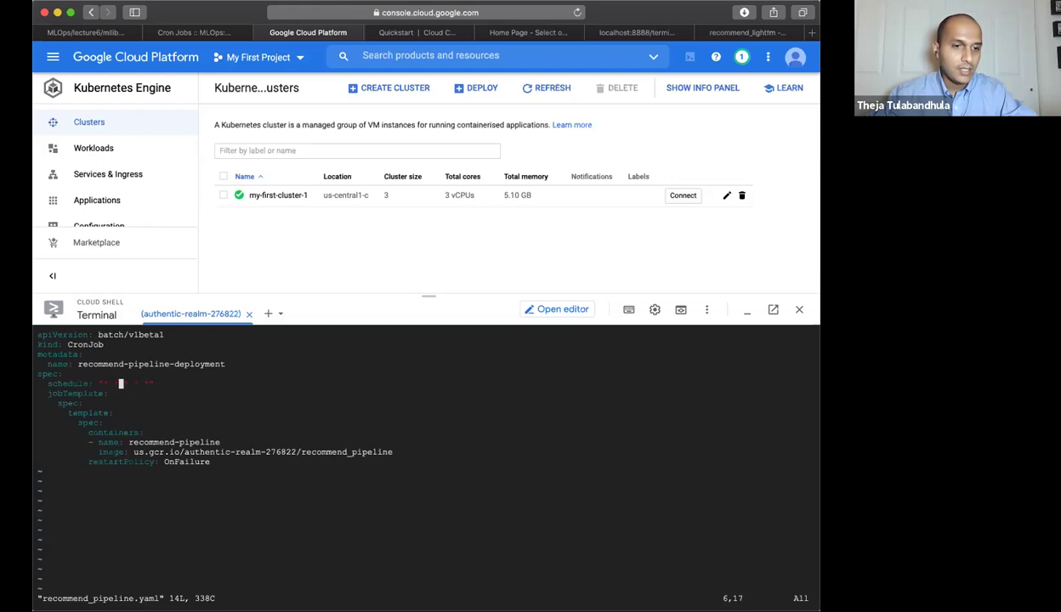
Move down through jobTemplate, container name, image path and the OnFailure restartPolicy.
{"action": "key", "text": "j"}
{"action": "key", "text": "j"}
{"action": "key", "text": "j"}
{"action": "key", "text": "j"}
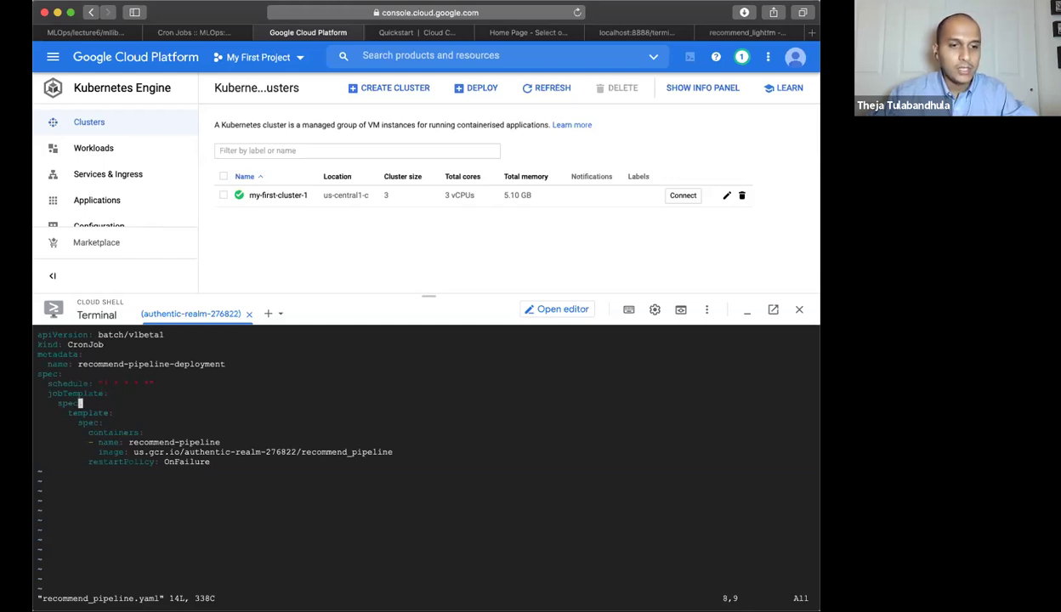
{"action": "key", "text": "j"}
{"action": "key", "text": "j"}
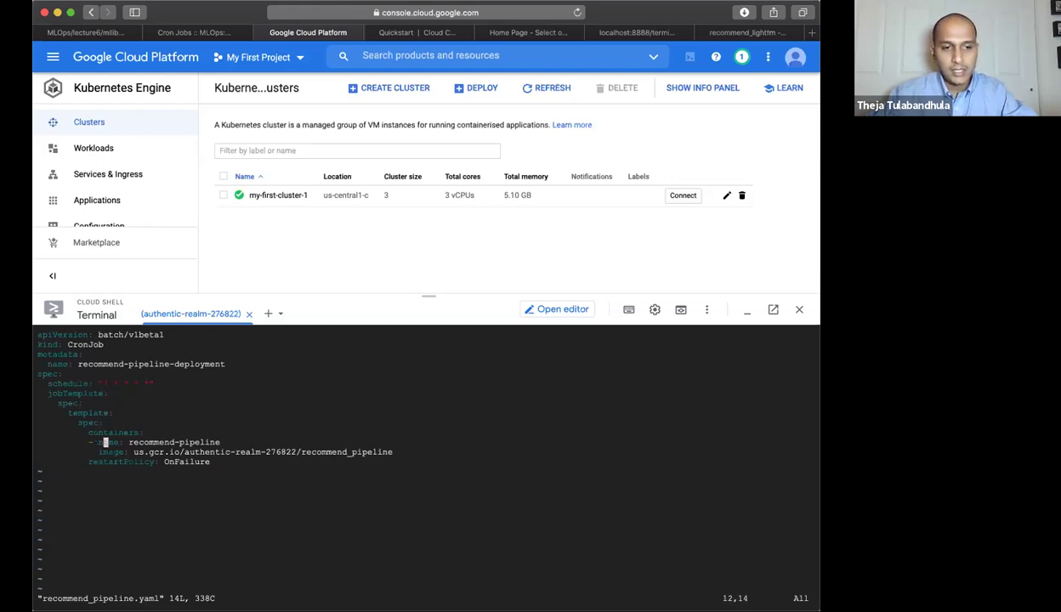
{"action": "key", "text": "l"}
{"action": "key", "text": "l"}
{"action": "key", "text": "l"}
{"action": "key", "text": "l"}
{"action": "key", "text": "l"}
{"action": "key", "text": "l"}
{"action": "key", "text": "l"}
{"action": "key", "text": "l"}
{"action": "key", "text": "l"}
{"action": "key", "text": "l"}
{"action": "key", "text": "l"}
{"action": "key", "text": "l"}
{"action": "key", "text": "l"}
{"action": "key", "text": "l"}
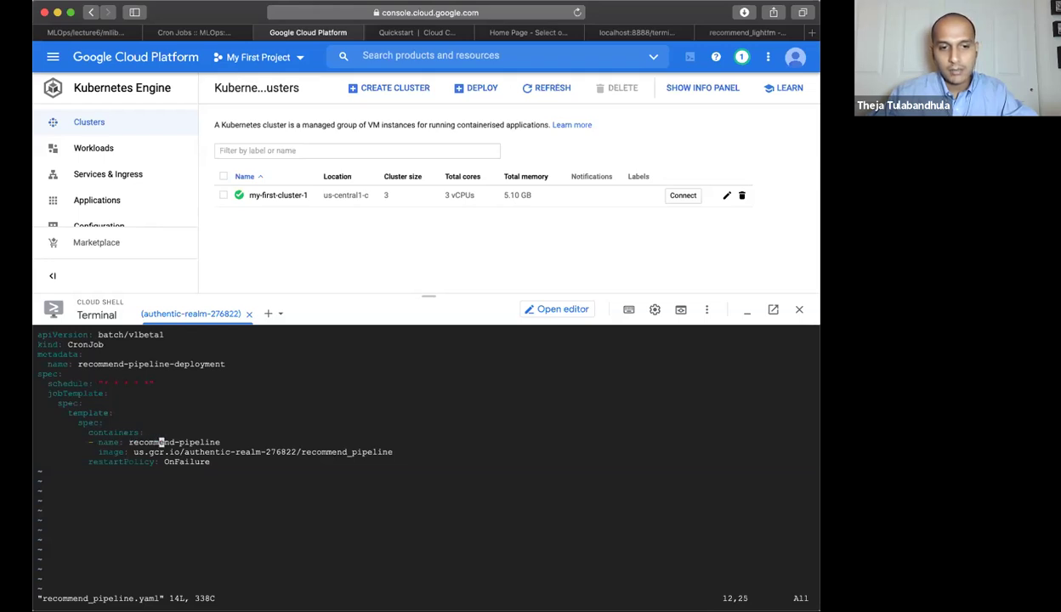
{"action": "key", "text": "l"}
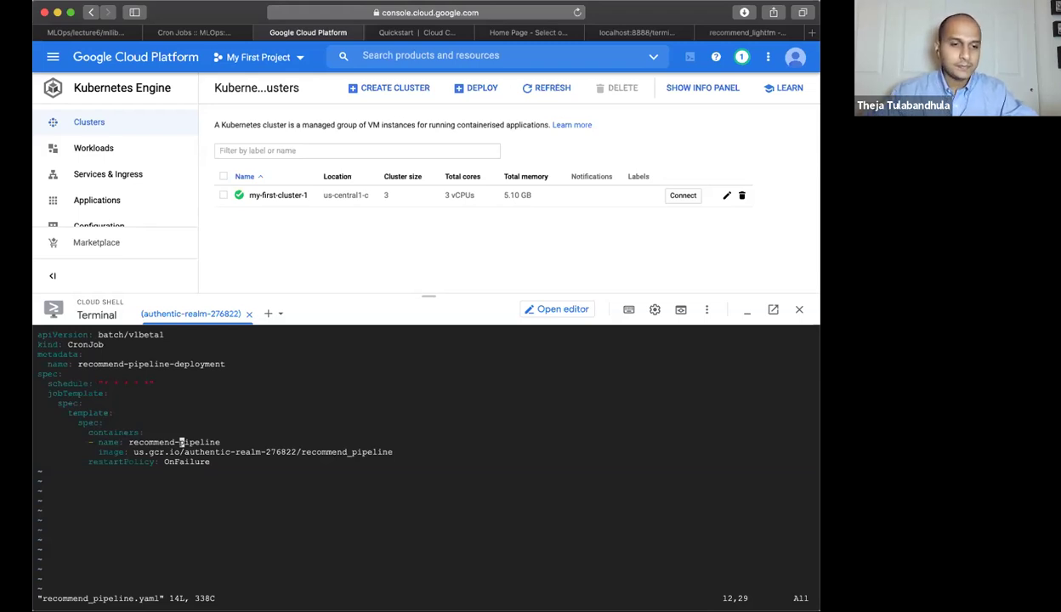
{"action": "key", "text": "j"}
{"action": "key", "text": "b"}
{"action": "key", "text": "b"}
{"action": "key", "text": "b"}
{"action": "key", "text": "b"}
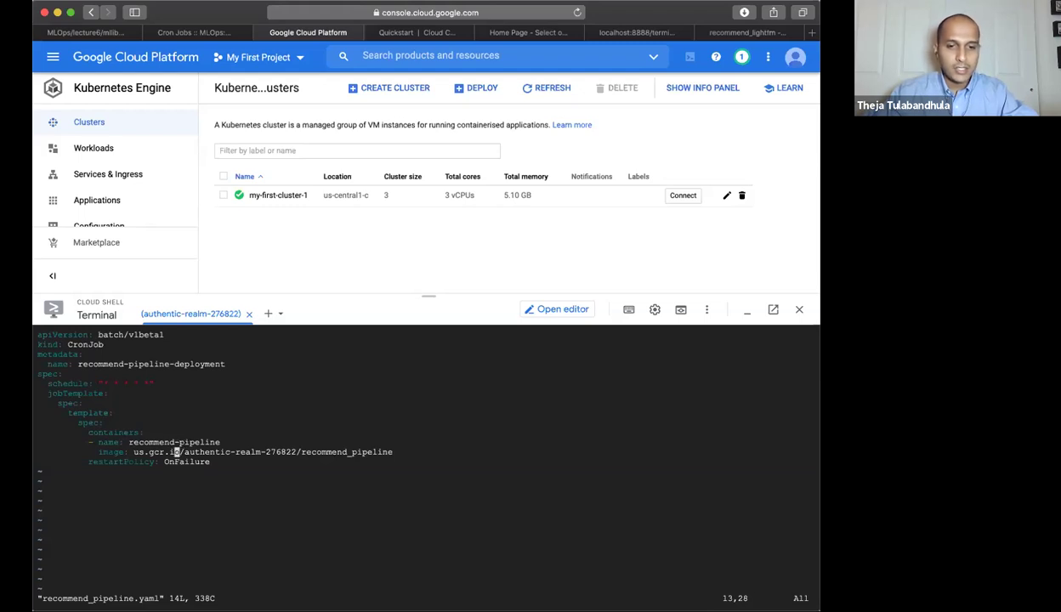
{"action": "key", "text": "l"}
{"action": "key", "text": "l"}
{"action": "key", "text": "l"}
{"action": "key", "text": "l"}
{"action": "key", "text": "l"}
{"action": "key", "text": "l"}
{"action": "key", "text": "l"}
{"action": "key", "text": "l"}
{"action": "key", "text": "l"}
{"action": "key", "text": "l"}
{"action": "key", "text": "l"}
{"action": "key", "text": "l"}
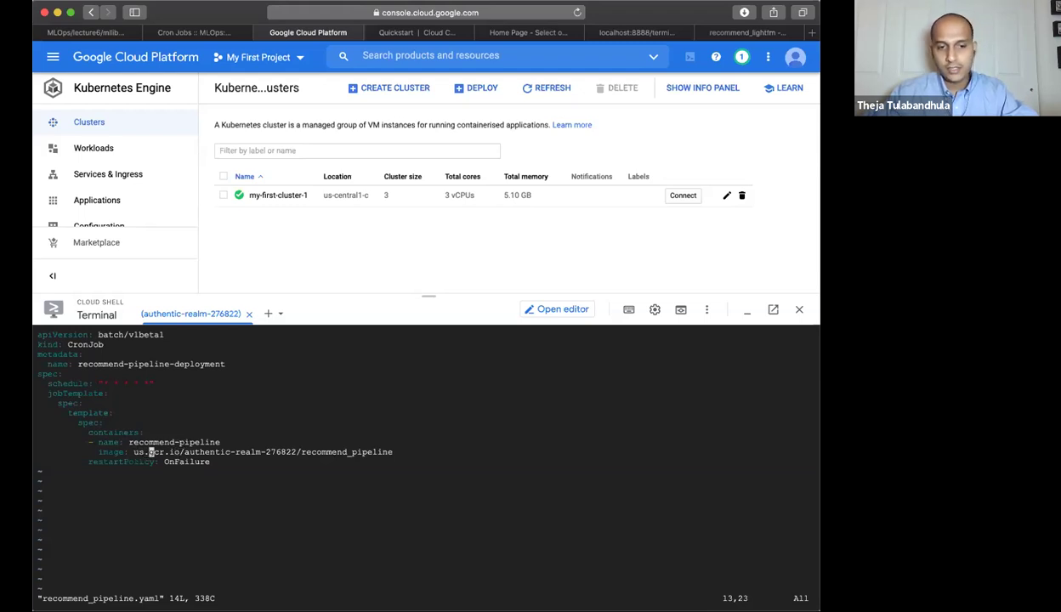
{"action": "key", "text": "l"}
{"action": "key", "text": "l"}
{"action": "key", "text": "l"}
{"action": "key", "text": "l"}
{"action": "key", "text": "l"}
{"action": "key", "text": "l"}
{"action": "key", "text": "l"}
{"action": "key", "text": "l"}
{"action": "key", "text": "l"}
{"action": "key", "text": "l"}
{"action": "key", "text": "l"}
{"action": "key", "text": "l"}
{"action": "key", "text": "l"}
{"action": "key", "text": "l"}
{"action": "key", "text": "l"}
{"action": "key", "text": "l"}
{"action": "key", "text": "l"}
{"action": "key", "text": "l"}
{"action": "key", "text": "l"}
{"action": "key", "text": "l"}
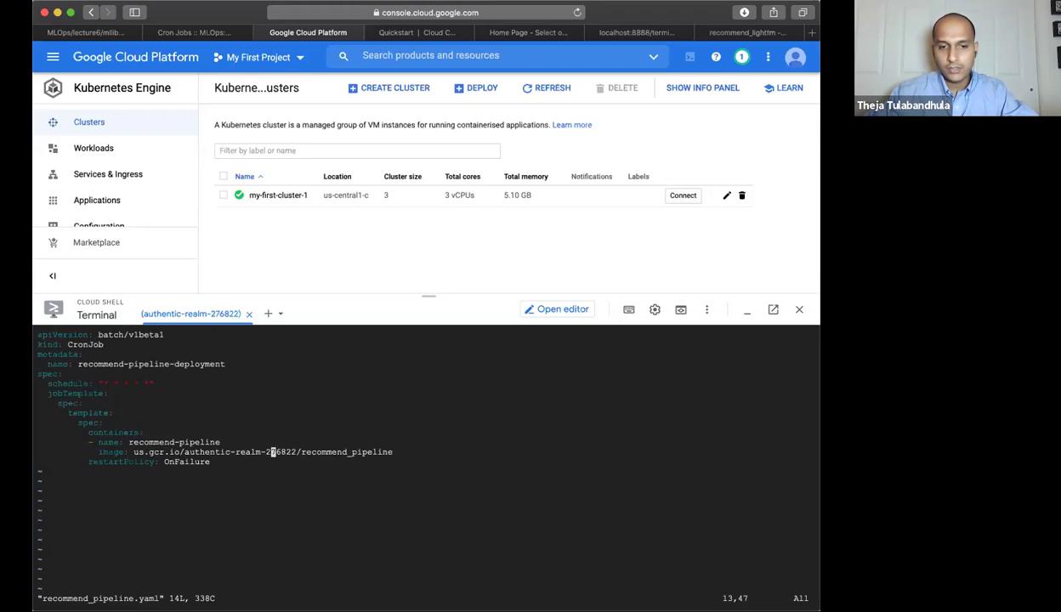
{"action": "key", "text": "l"}
{"action": "key", "text": "l"}
{"action": "key", "text": "l"}
{"action": "key", "text": "l"}
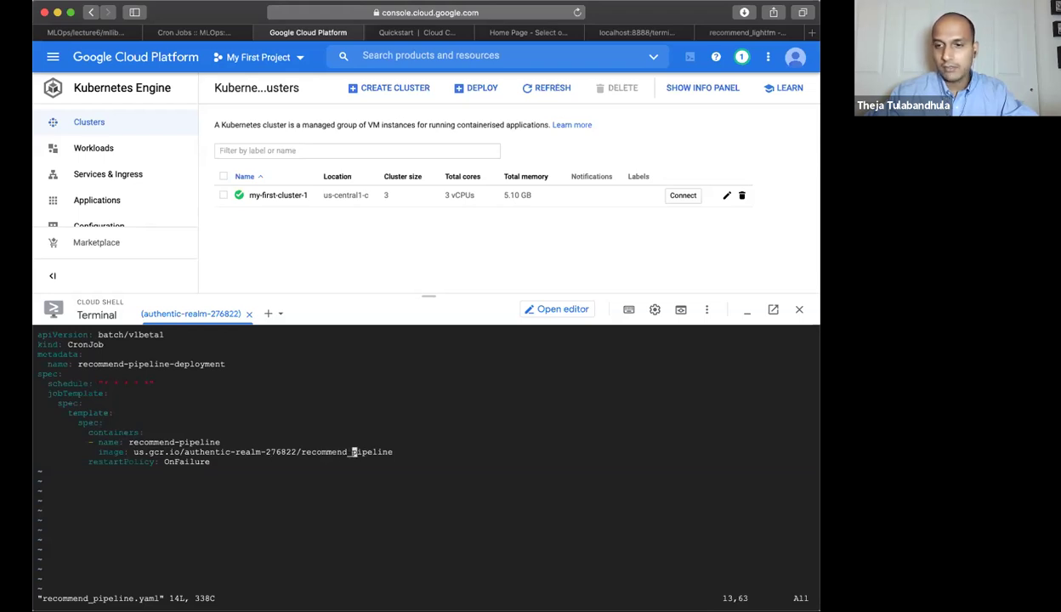
{"action": "key", "text": "l"}
{"action": "key", "text": "l"}
{"action": "key", "text": "l"}
{"action": "key", "text": "l"}
{"action": "key", "text": "l"}
{"action": "key", "text": "l"}
{"action": "key", "text": "l"}
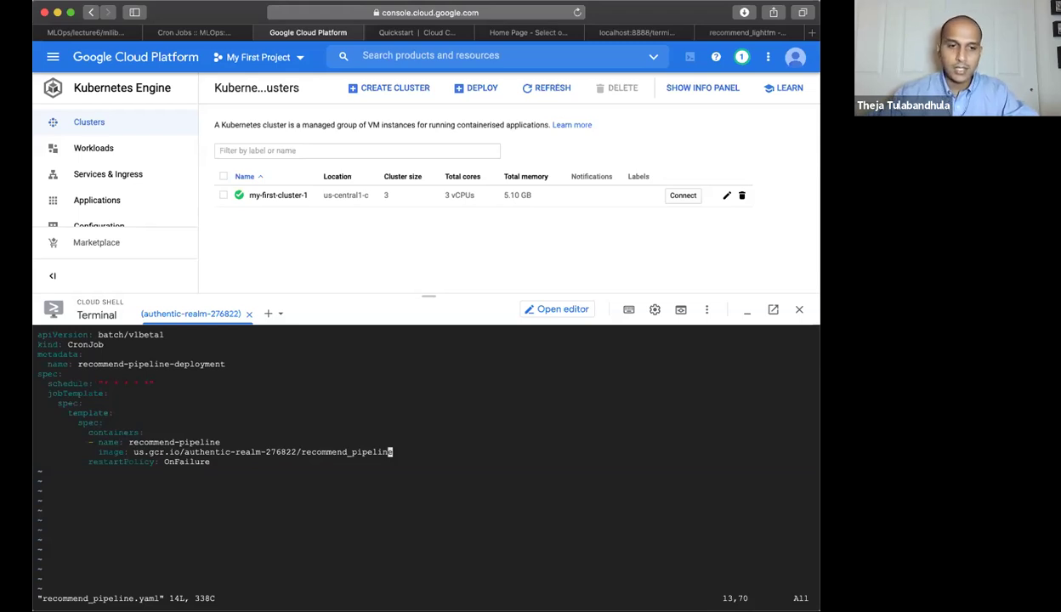
{"action": "key", "text": "j"}
{"action": "key", "text": "h"}
{"action": "key", "text": "h"}
{"action": "key", "text": "h"}
{"action": "key", "text": "h"}
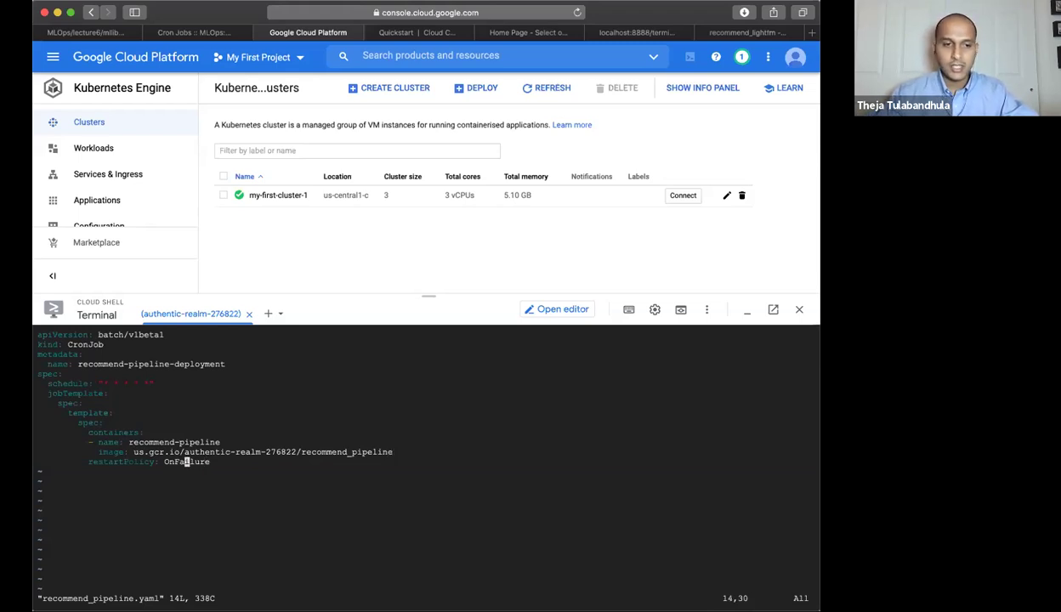
{"action": "key", "text": "k"}
{"action": "key", "text": "k"}
{"action": "key", "text": "k"}
{"action": "key", "text": "k"}
{"action": "key", "text": "k"}
{"action": "key", "text": "k"}
{"action": "key", "text": "k"}
{"action": "key", "text": "k"}
{"action": "key", "text": "k"}
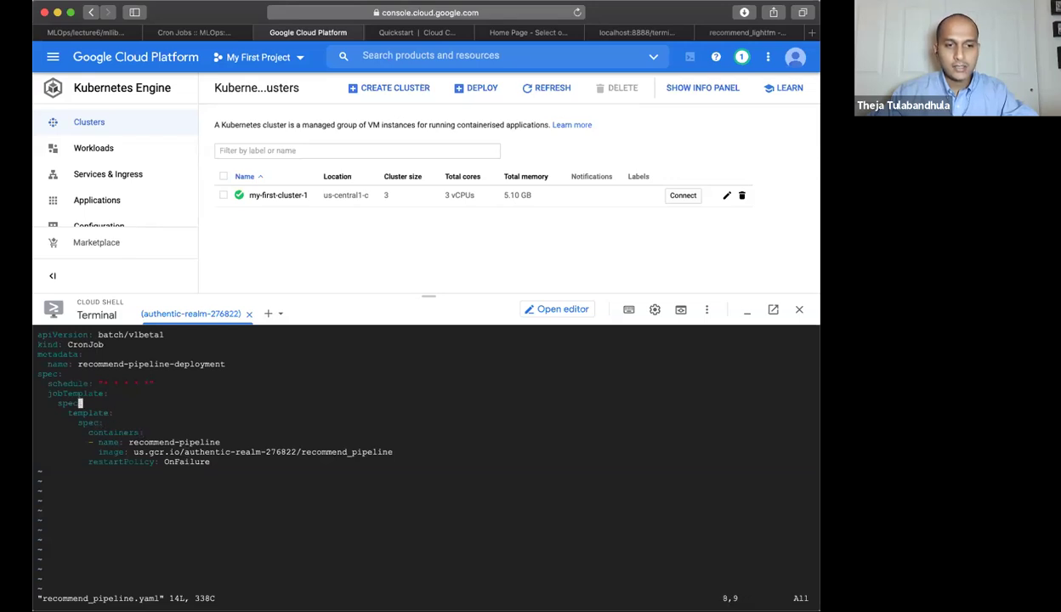
Turn on line numbers with :se nu and compare the nested indentation.
{"action": "type", "text": ":se nu"}
{"action": "key", "text": "Return"}
{"action": "key", "text": "j"}
{"action": "key", "text": "j"}
{"action": "key", "text": "k"}
{"action": "key", "text": "k"}
{"action": "key", "text": "k"}
{"action": "key", "text": "j"}
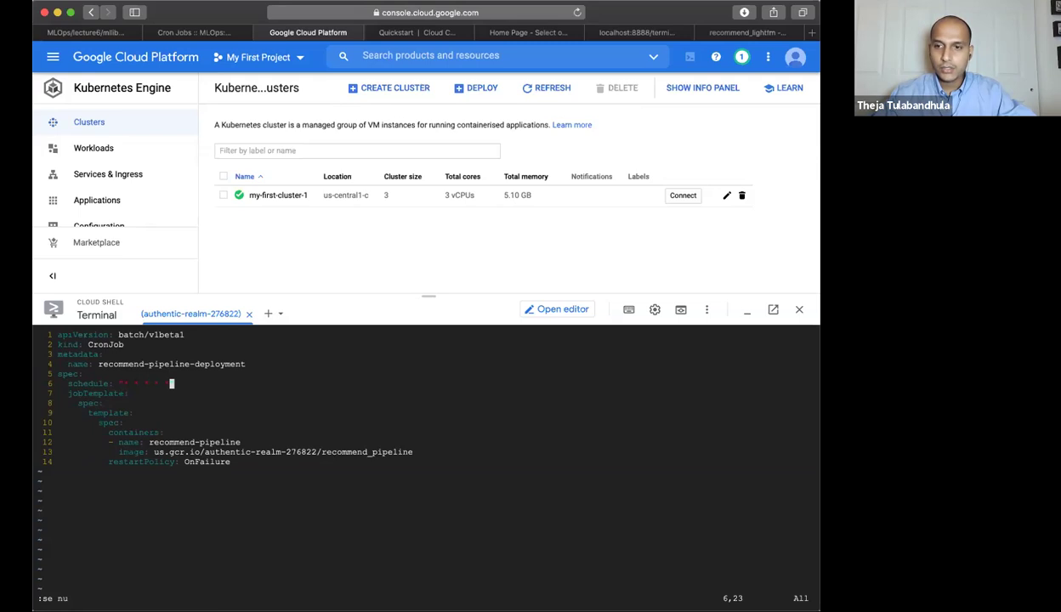
Edit line 9, clearing stray characters so the key reads template:.
{"action": "key", "text": "Up"}
{"action": "key", "text": "Up"}
{"action": "key", "text": "Up"}
{"action": "key", "text": "Up"}
{"action": "key", "text": "Up"}
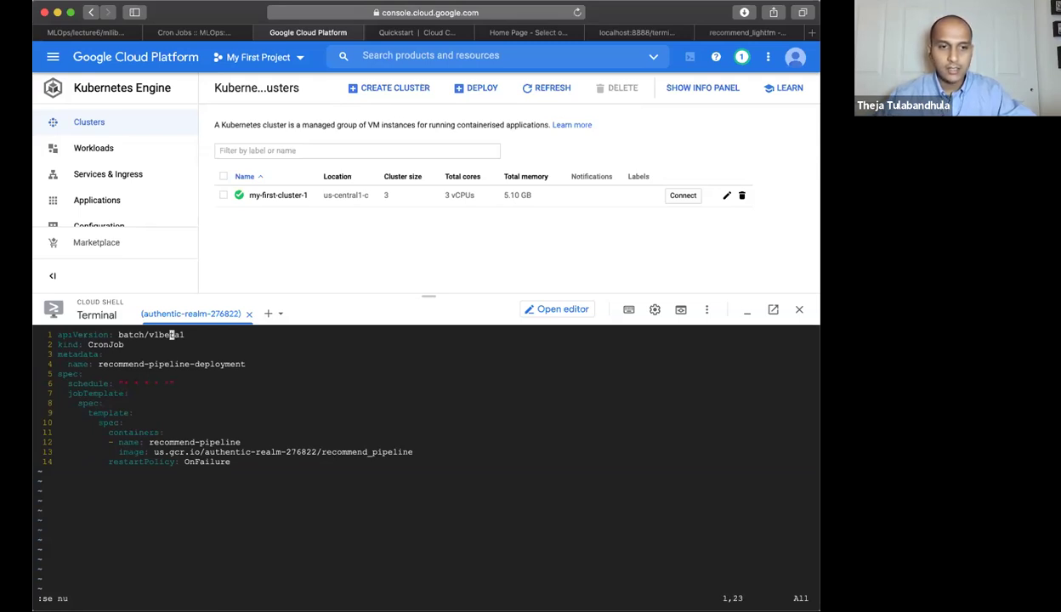
{"action": "key", "text": "i"}
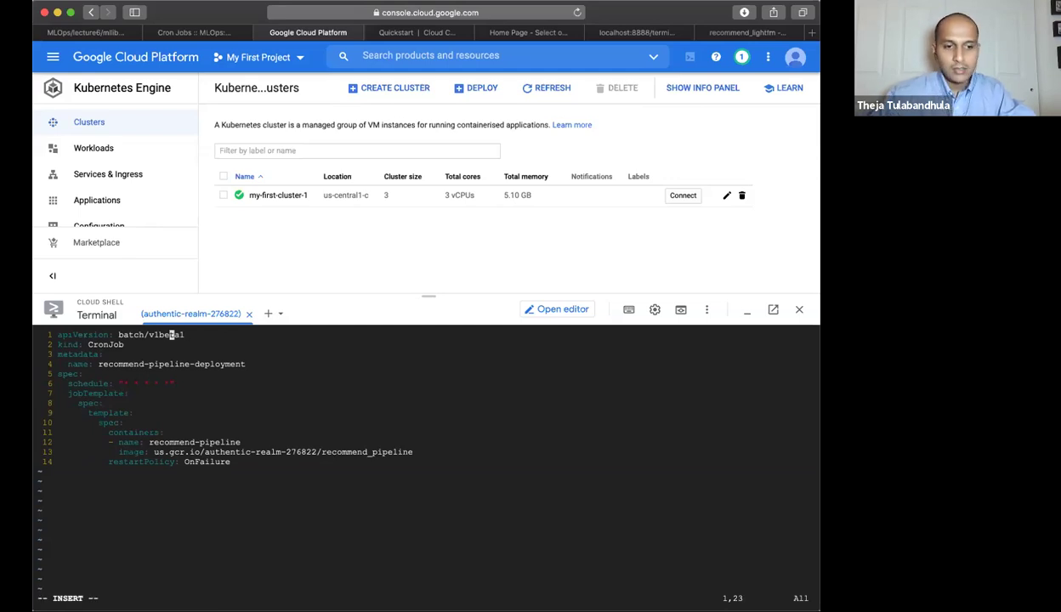
{"action": "key", "text": "Right"}
{"action": "key", "text": "Right"}
{"action": "key", "text": "Right"}
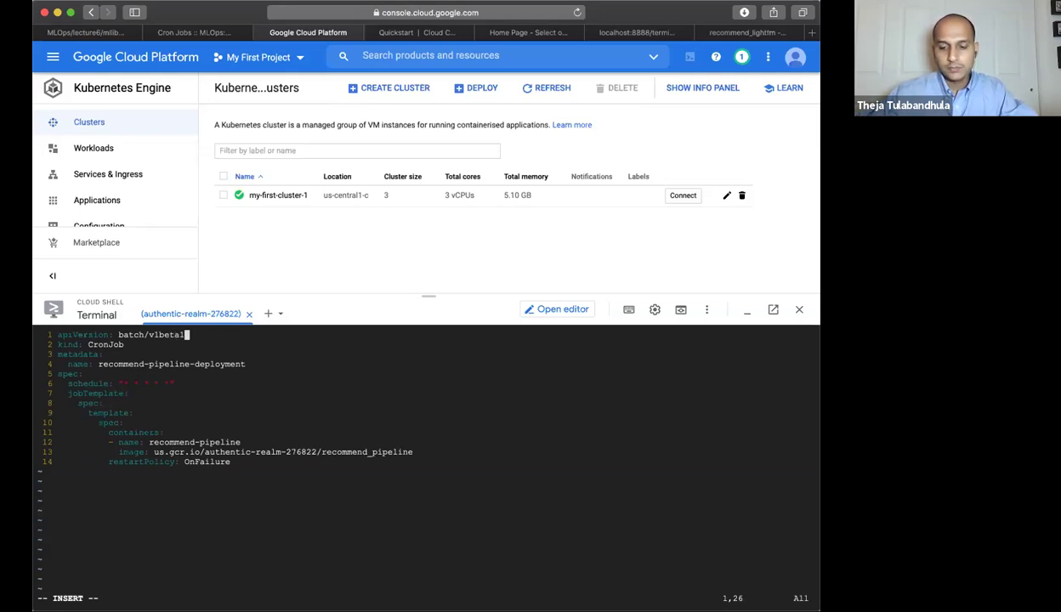
{"action": "key", "text": "Down"}
{"action": "key", "text": "Down"}
{"action": "key", "text": "Down"}
{"action": "key", "text": "Down"}
{"action": "key", "text": "Down"}
{"action": "key", "text": "Down"}
{"action": "key", "text": "Down"}
{"action": "key", "text": "Down"}
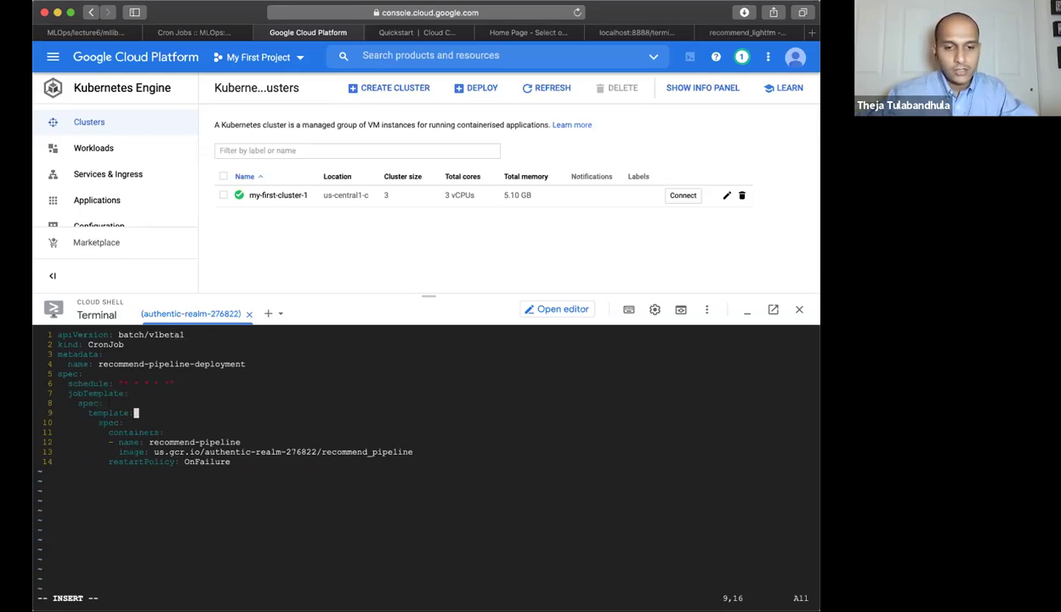
{"action": "type", "text": "i"}
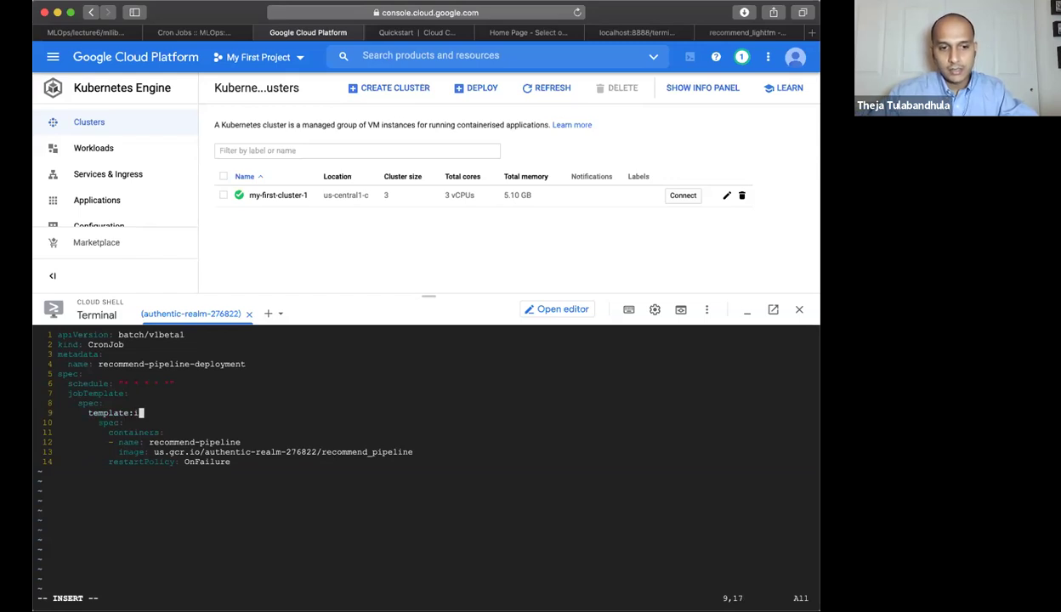
{"action": "key", "text": "Escape"}
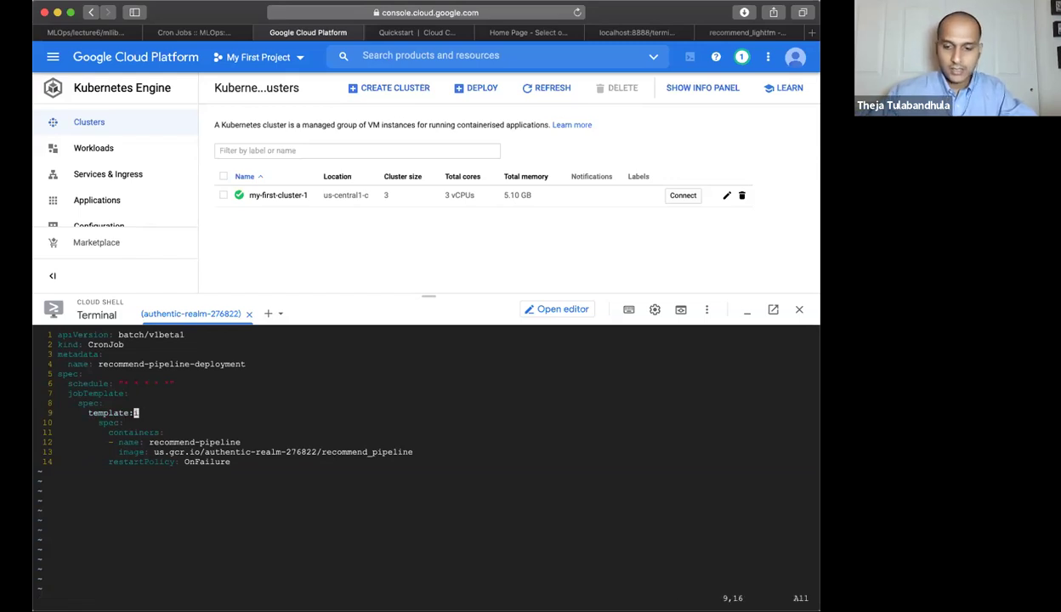
{"action": "key", "text": "a"}
{"action": "key", "text": "BackSpace"}
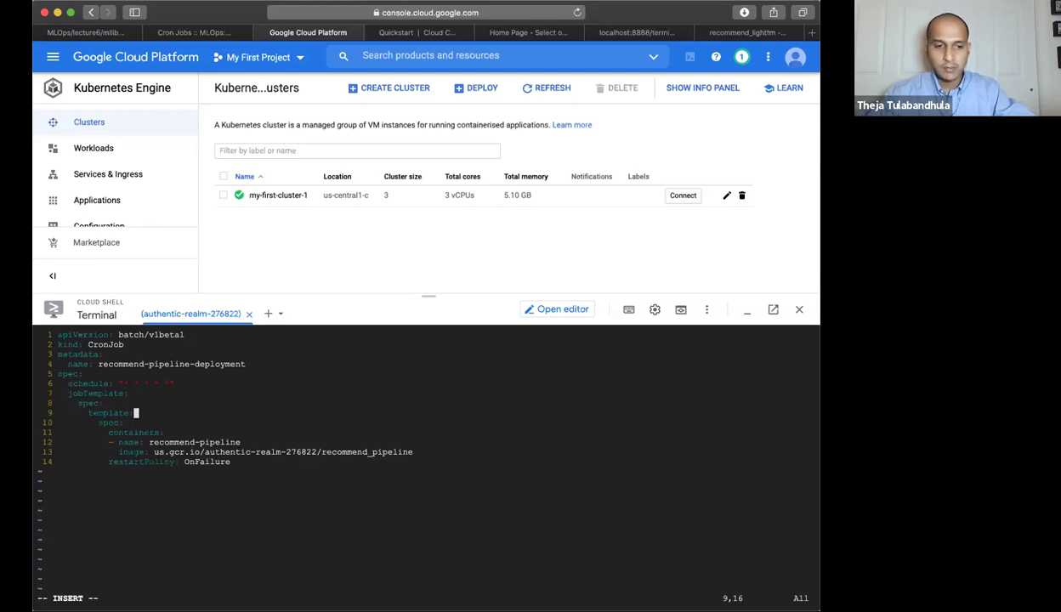
{"action": "type", "text": "theja"}
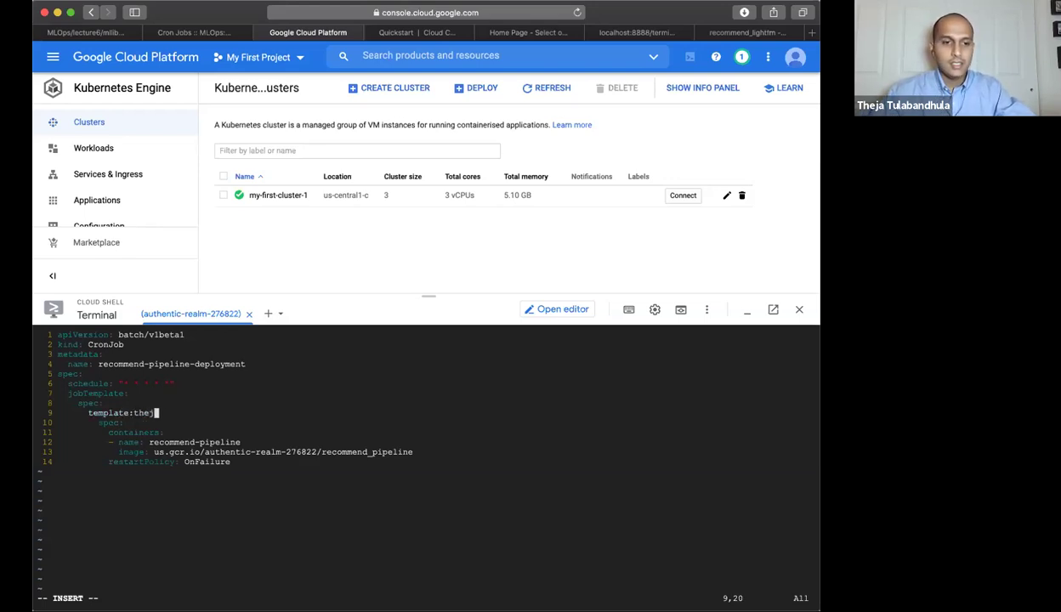
{"action": "key", "text": "BackSpace"}
{"action": "key", "text": "BackSpace"}
{"action": "key", "text": "BackSpace"}
{"action": "key", "text": "BackSpace"}
{"action": "key", "text": "BackSpace"}
{"action": "key", "text": "BackSpace"}
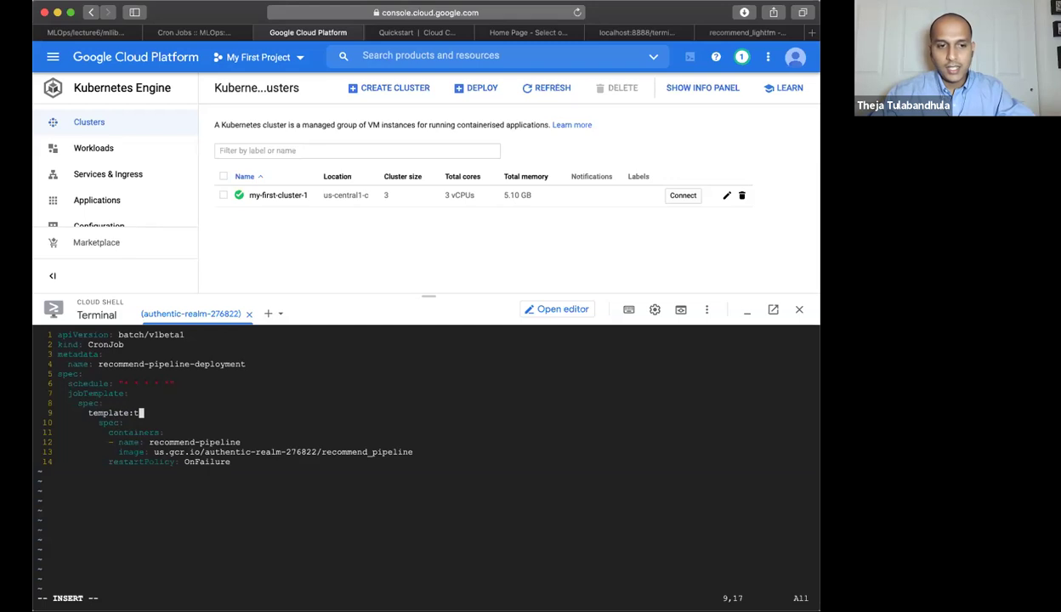
{"action": "type", "text": ":"}
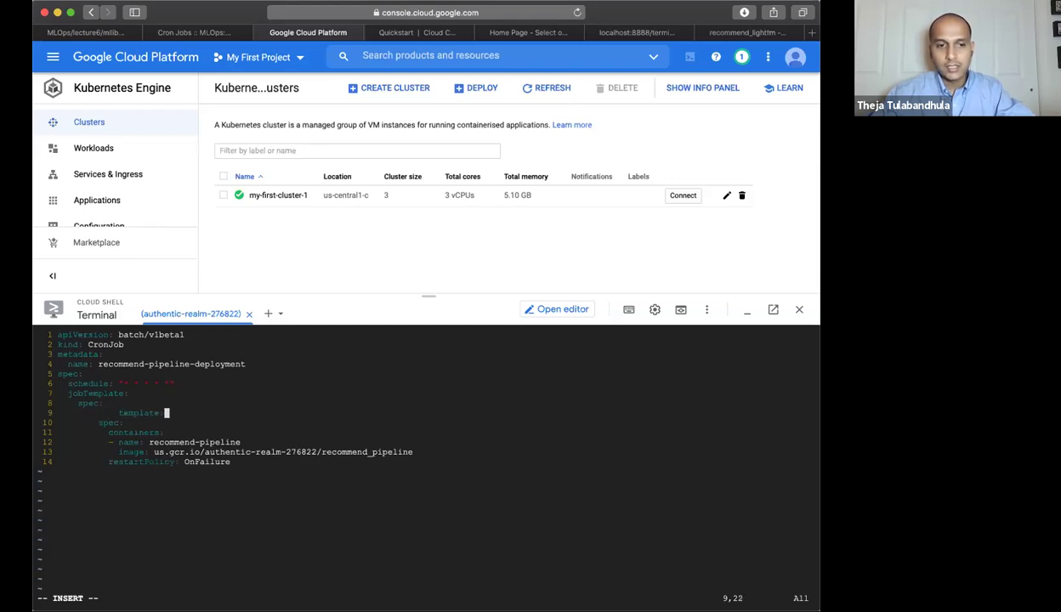
Remove leading spaces to realign template: under jobTemplate's spec.
{"action": "key", "text": "Left"}
{"action": "key", "text": "Left"}
{"action": "key", "text": "Left"}
{"action": "key", "text": "Left"}
{"action": "key", "text": "Left"}
{"action": "key", "text": "Left"}
{"action": "key", "text": "Left"}
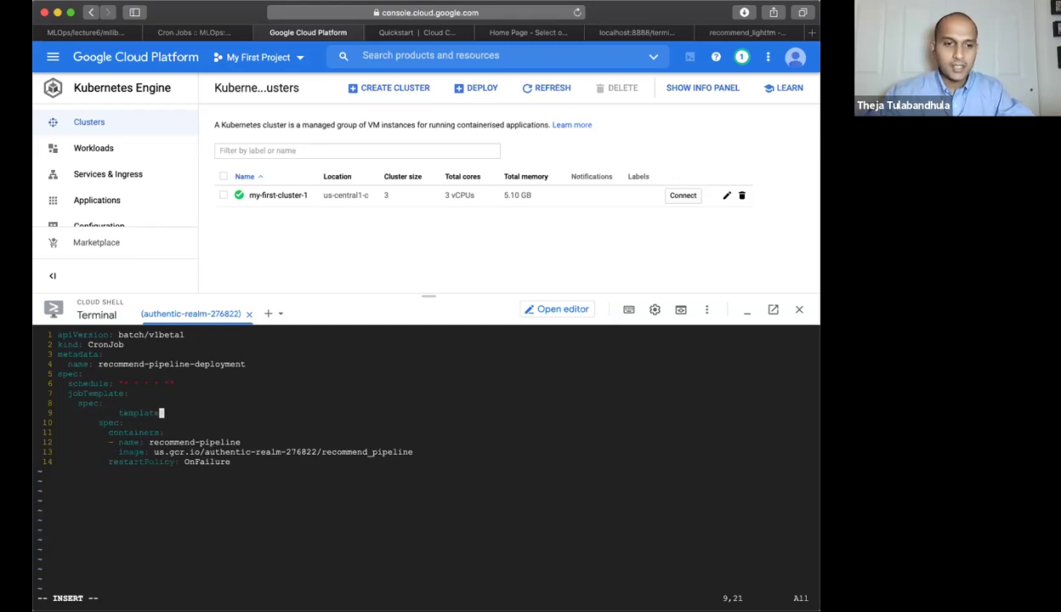
{"action": "key", "text": "Left"}
{"action": "key", "text": "Left"}
{"action": "key", "text": "Left"}
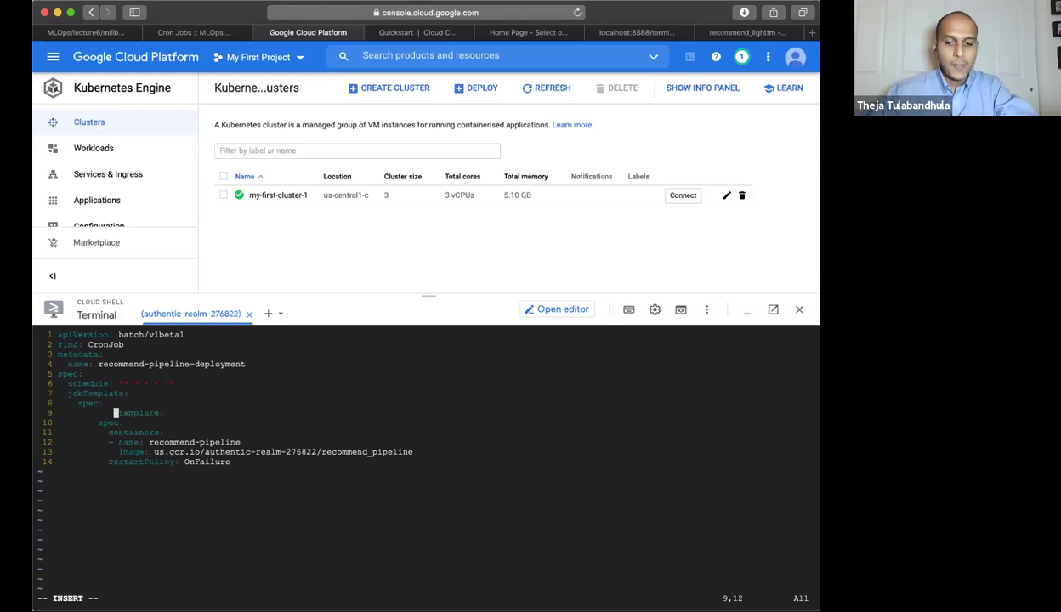
{"action": "key", "text": "BackSpace"}
{"action": "key", "text": "BackSpace"}
{"action": "key", "text": "BackSpace"}
{"action": "key", "text": "BackSpace"}
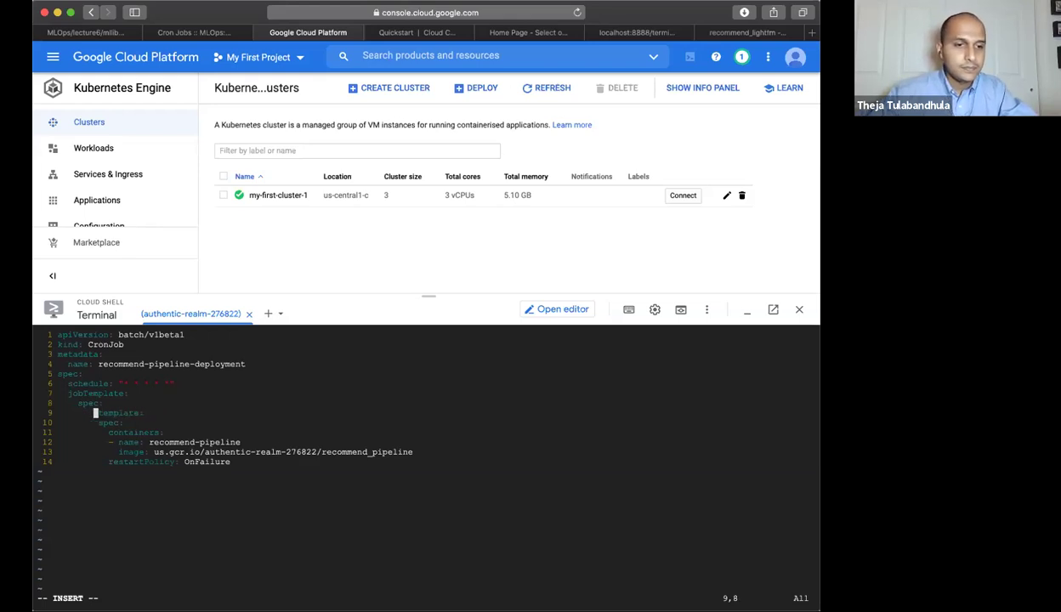
{"action": "key", "text": "BackSpace"}
{"action": "key", "text": "BackSpace"}
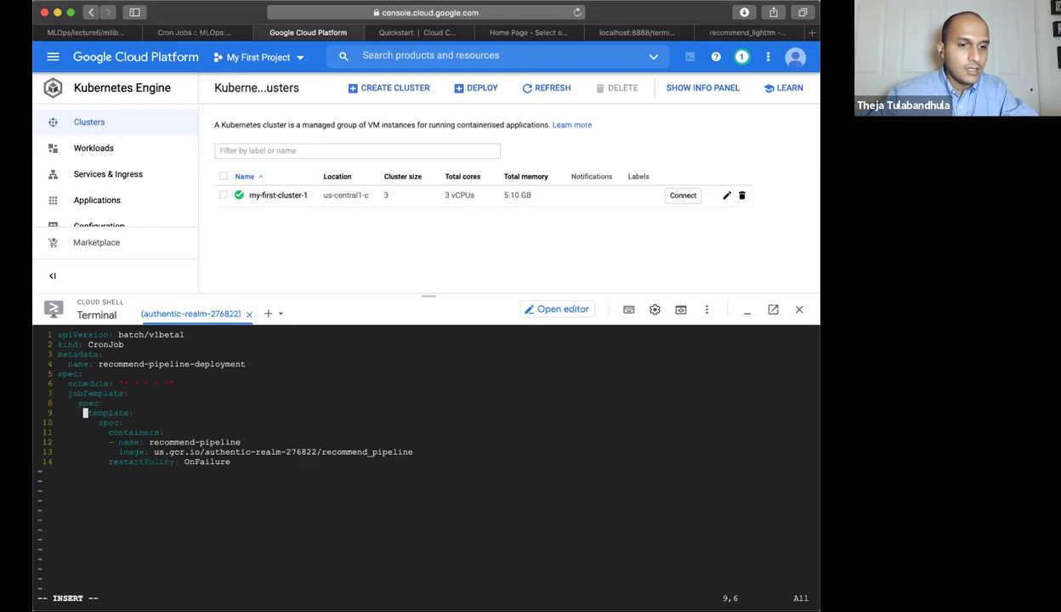
{"action": "key", "text": "Escape"}
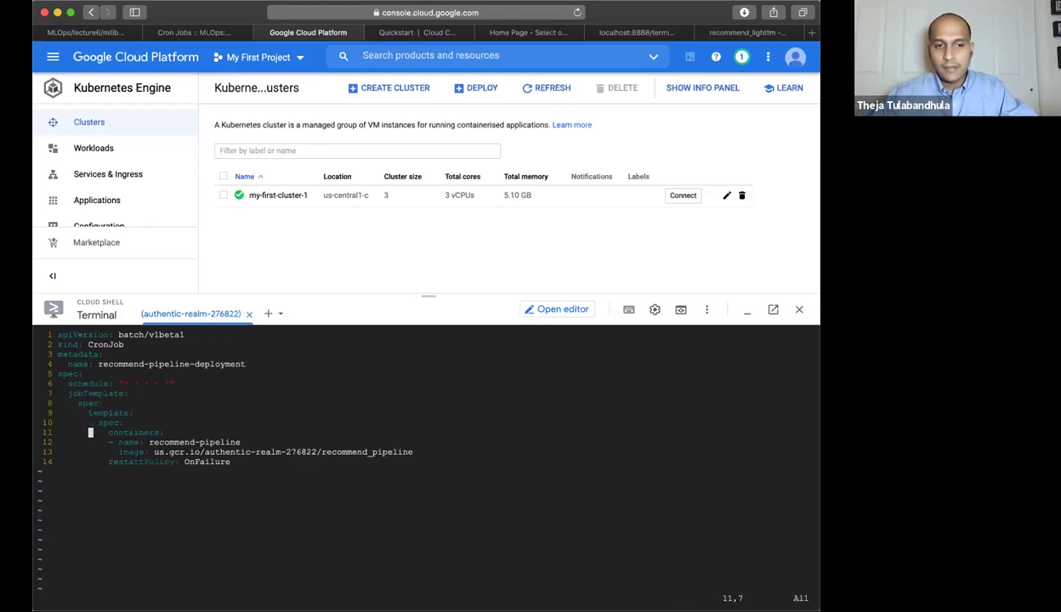
Check template: alignment against the spec, containers and restartPolicy lines.
{"action": "key", "text": "Down"}
{"action": "key", "text": "Down"}
{"action": "key", "text": "Down"}
{"action": "key", "text": "Down"}
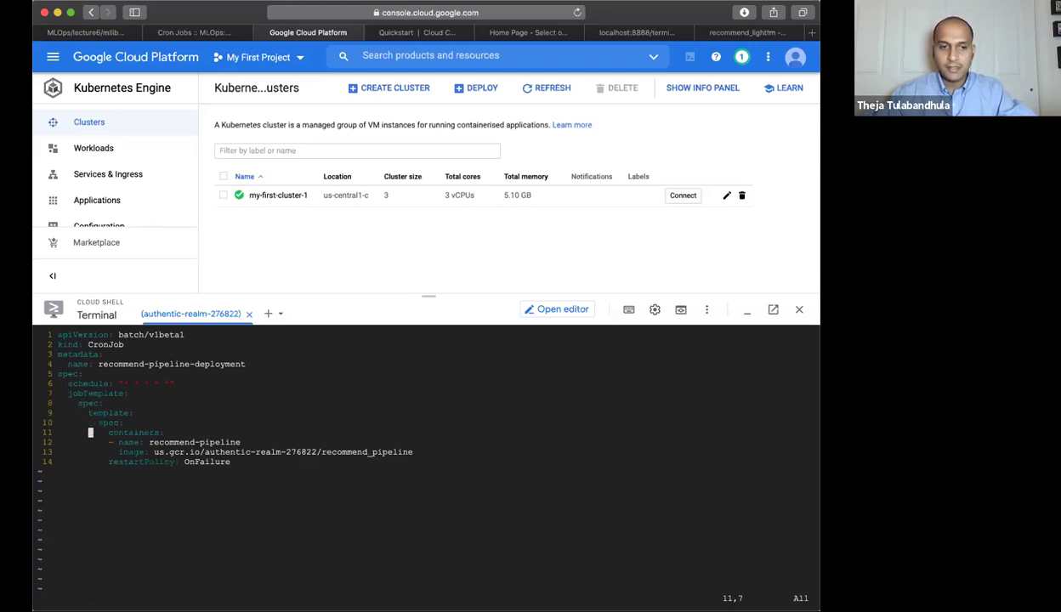
{"action": "key", "text": "Down"}
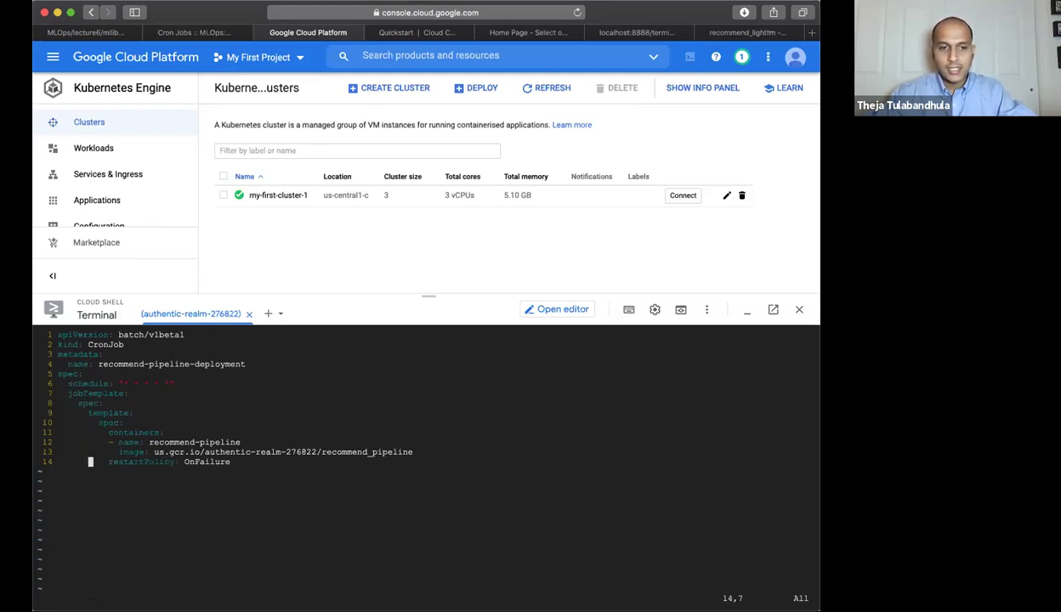
{"action": "key", "text": "Up"}
{"action": "key", "text": "Up"}
{"action": "key", "text": "Up"}
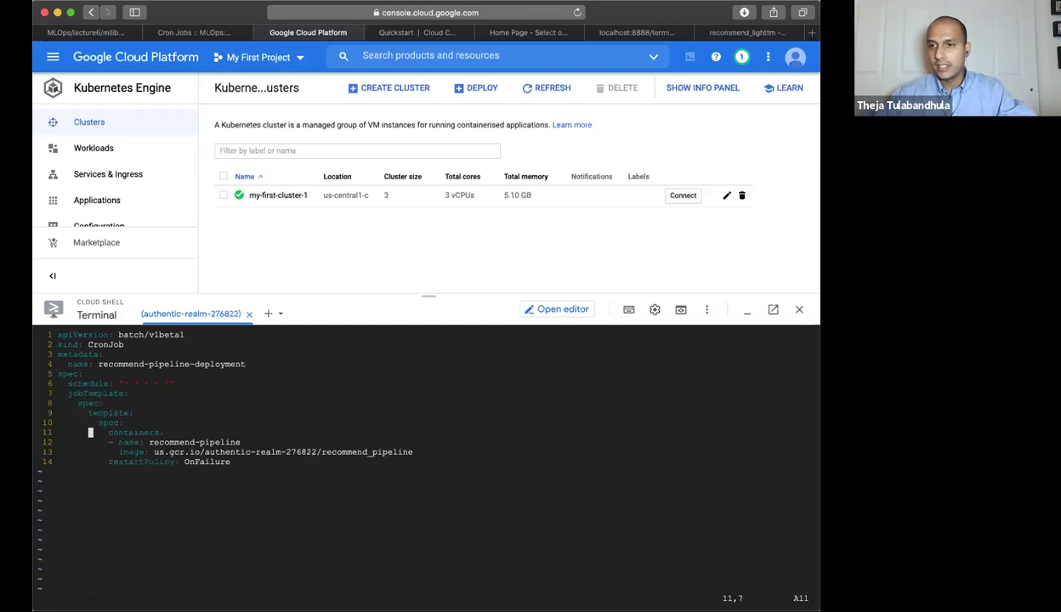
{"action": "key", "text": "Up"}
{"action": "key", "text": "Up"}
{"action": "key", "text": "Up"}
{"action": "key", "text": "Up"}
{"action": "key", "text": "Up"}
{"action": "key", "text": "Up"}
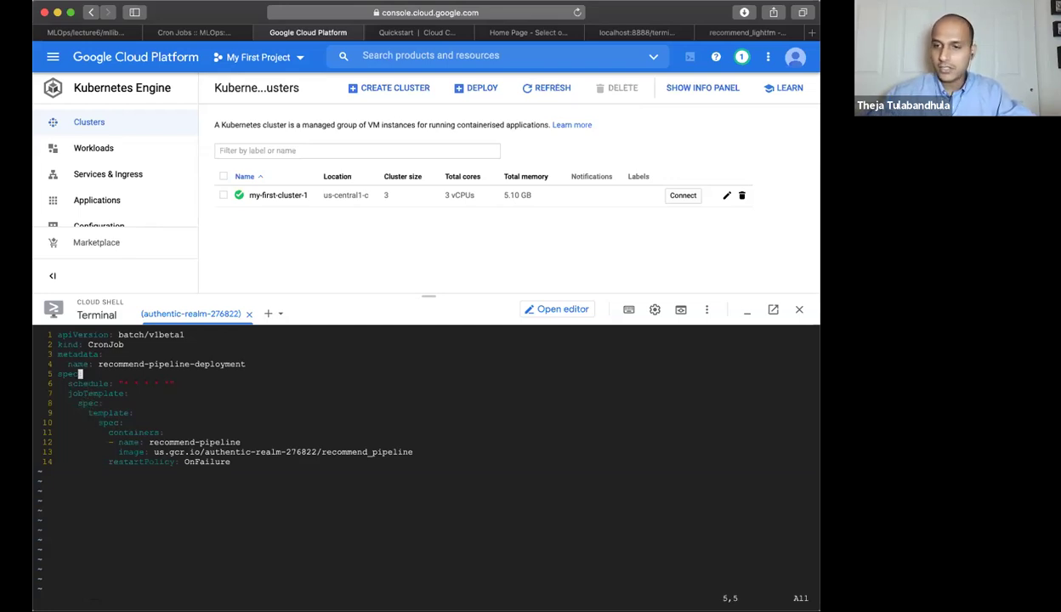
{"action": "key", "text": "Down"}
{"action": "key", "text": "Down"}
{"action": "key", "text": "Down"}
{"action": "key", "text": "Down"}
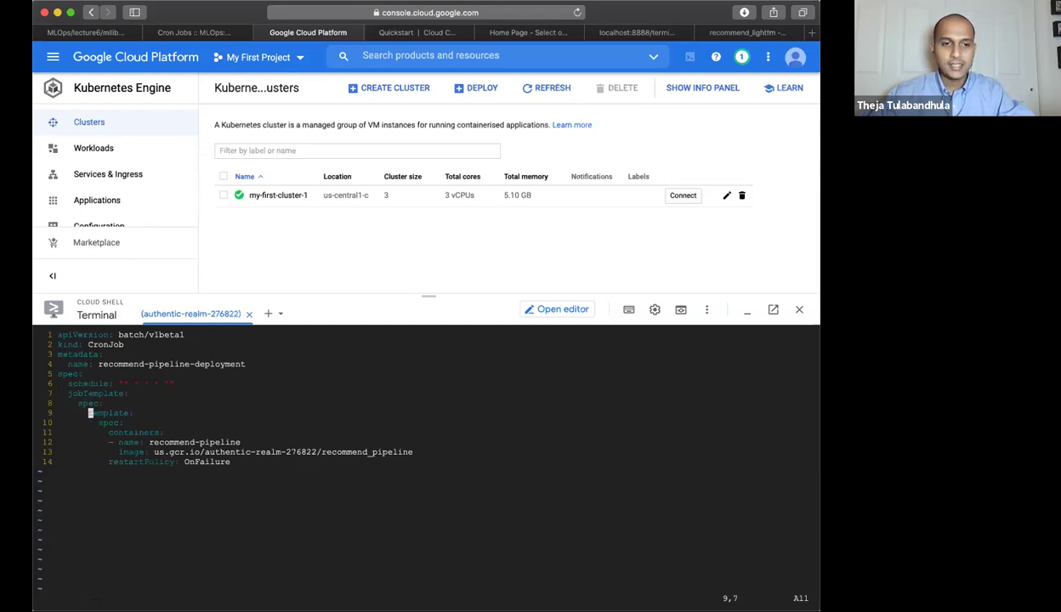
{"action": "key", "text": "Down"}
{"action": "key", "text": "Down"}
{"action": "key", "text": "Down"}
{"action": "key", "text": "Down"}
{"action": "key", "text": "Down"}
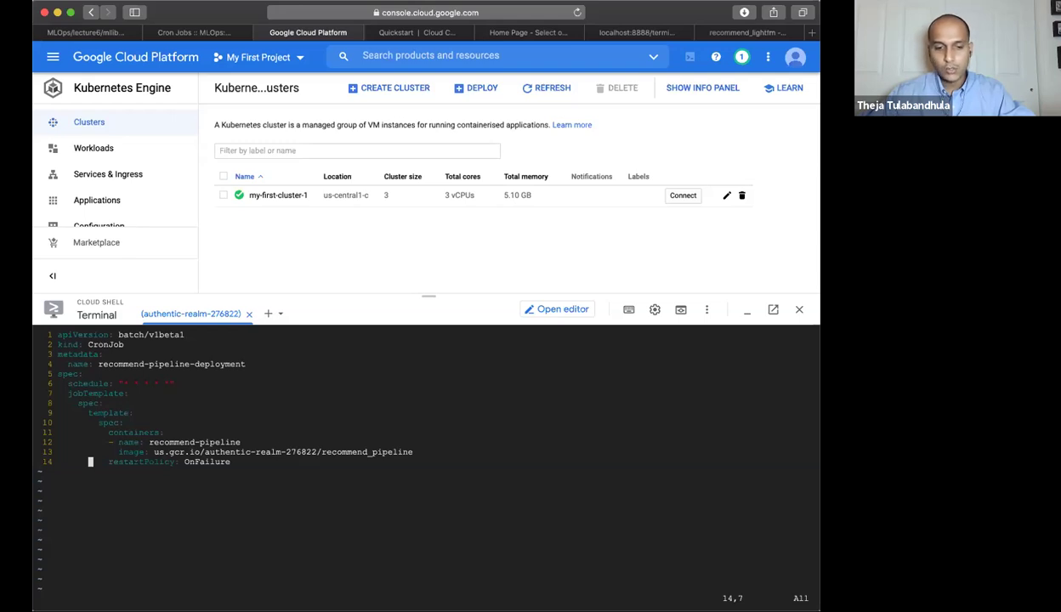
{"action": "type", "text": ":"}
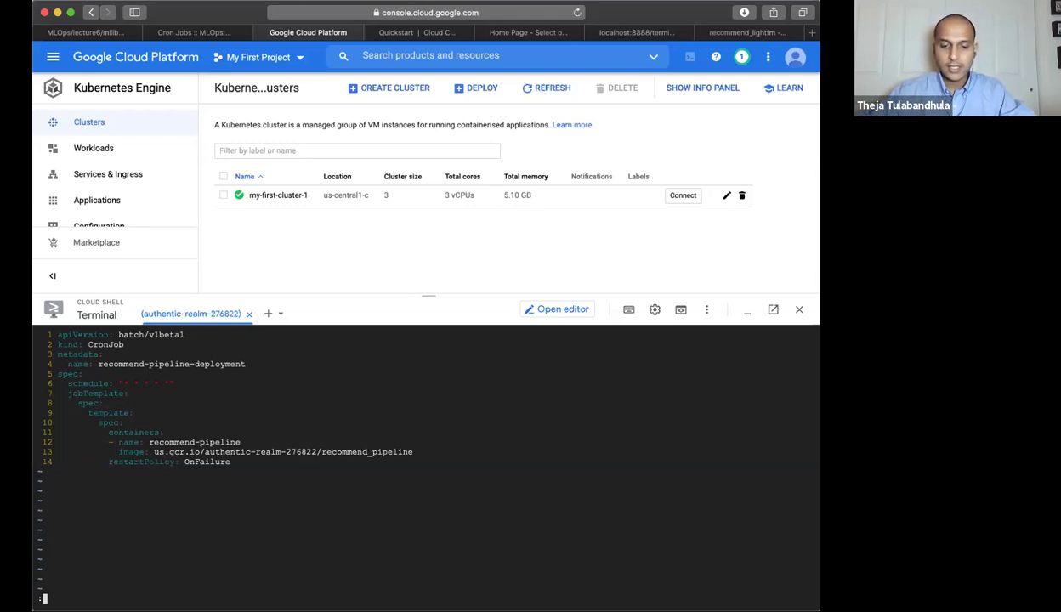
Discard the edits and exit vim with :q! instead of :wq.
{"action": "type", "text": "wq"}
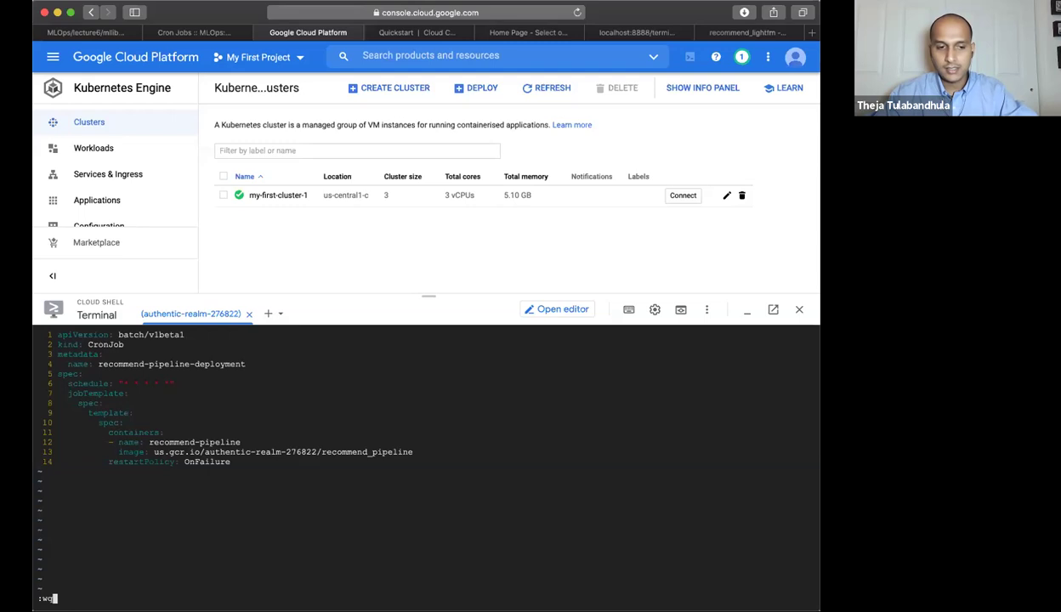
{"action": "key", "text": "BackSpace"}
{"action": "key", "text": "BackSpace"}
{"action": "type", "text": "q"}
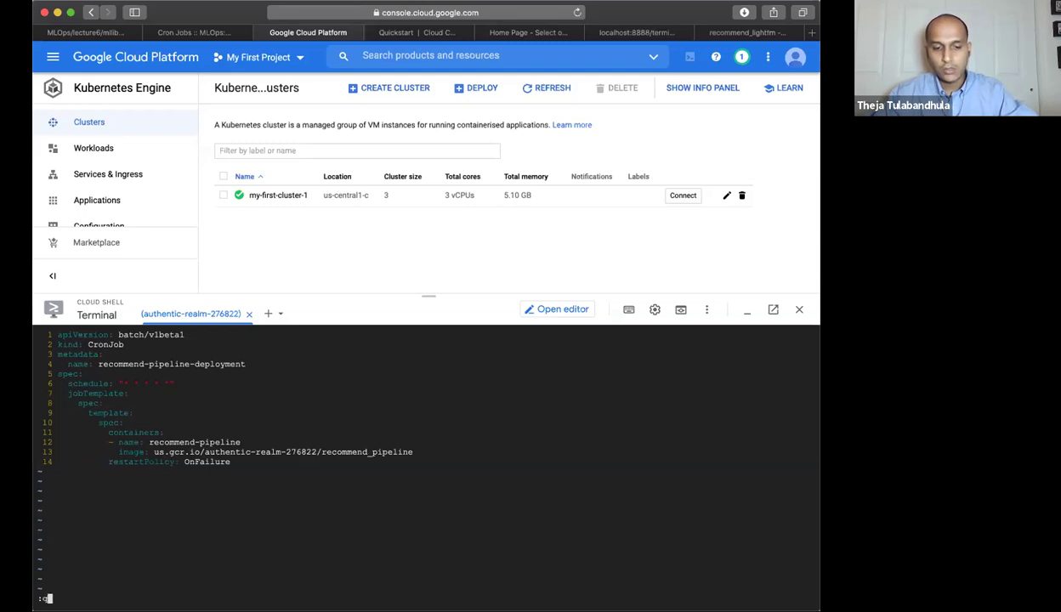
{"action": "type", "text": "!"}
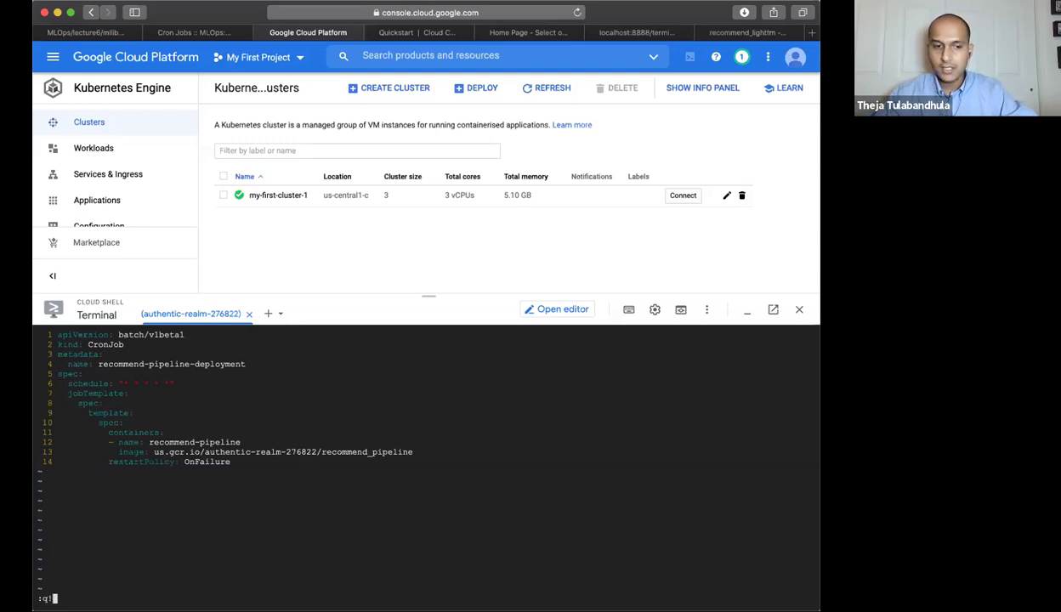
{"action": "key", "text": "BackSpace"}
{"action": "key", "text": "BackSpace"}
{"action": "type", "text": "q!"}
{"action": "key", "text": "Return"}
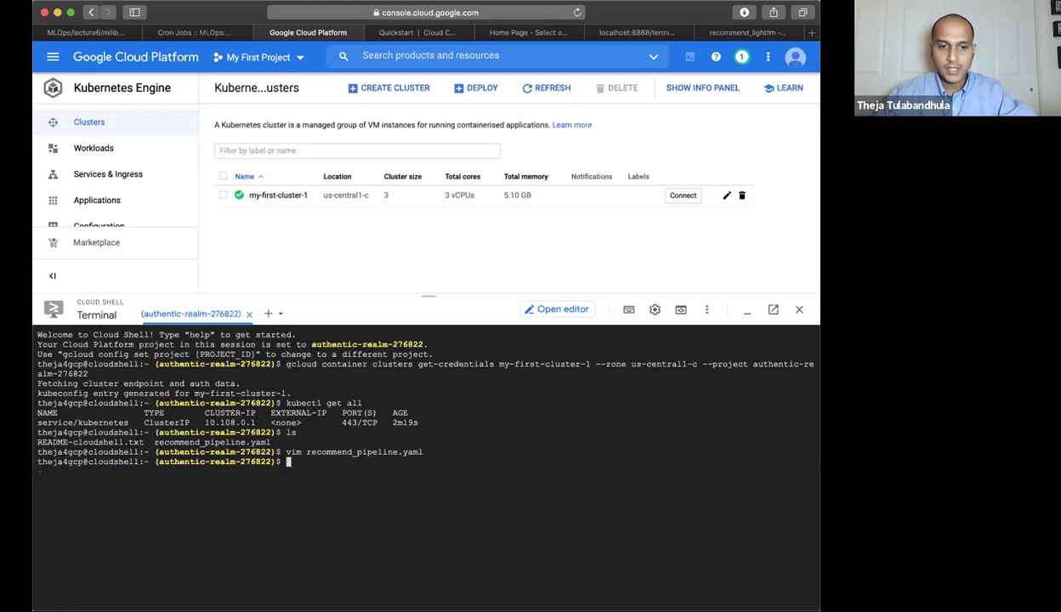
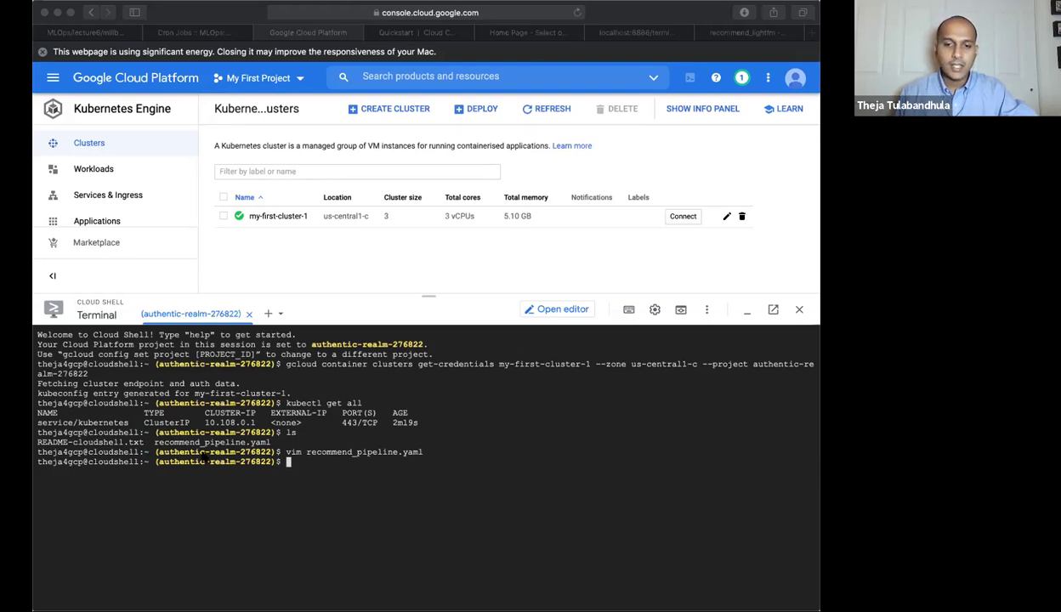
List all cluster resources with kubectl get all, noting the service cluster IP 10.108.0.1.
{"action": "left_click", "coordinate": [195, 496]}
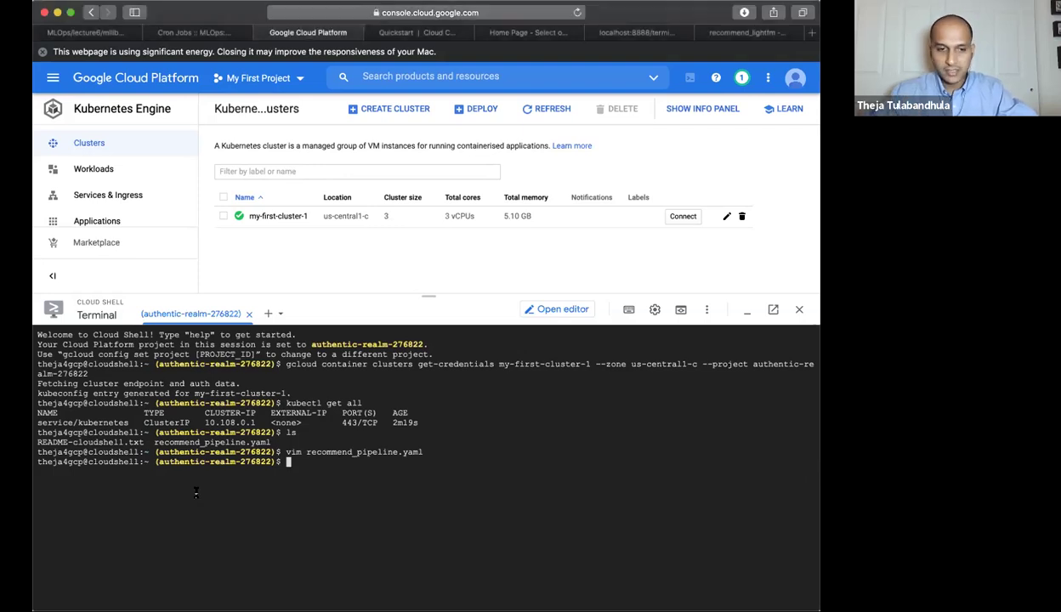
{"action": "type", "text": "kubectl"}
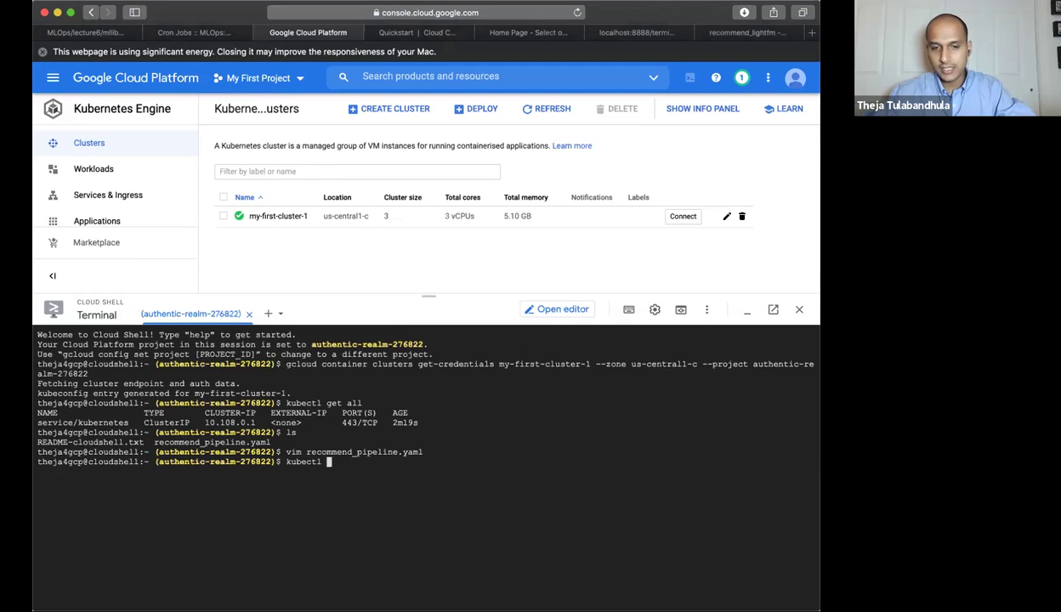
{"action": "type", "text": " g"}
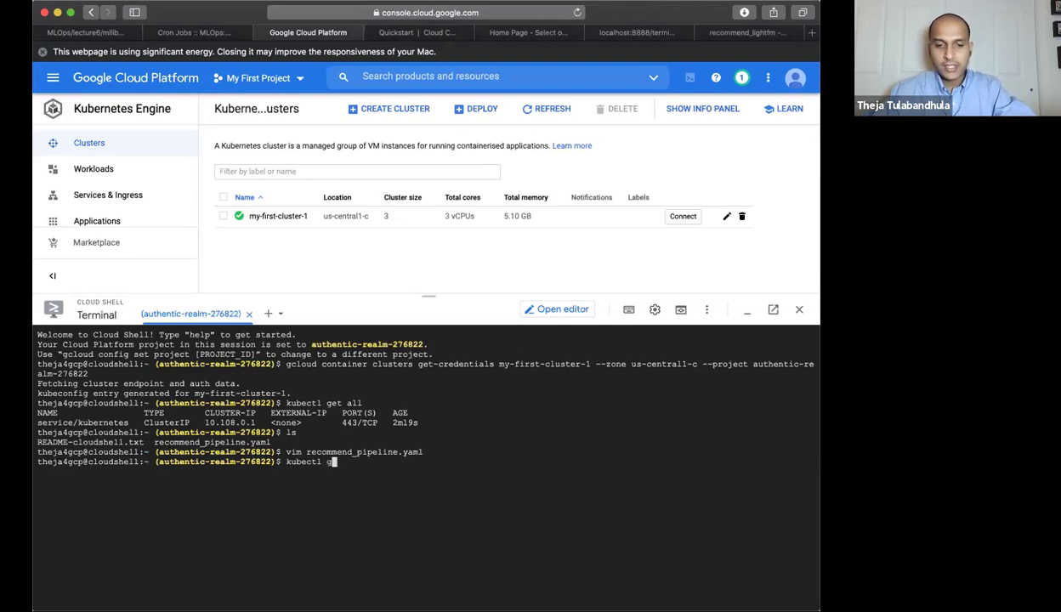
{"action": "type", "text": "et all"}
{"action": "key", "text": "Return"}
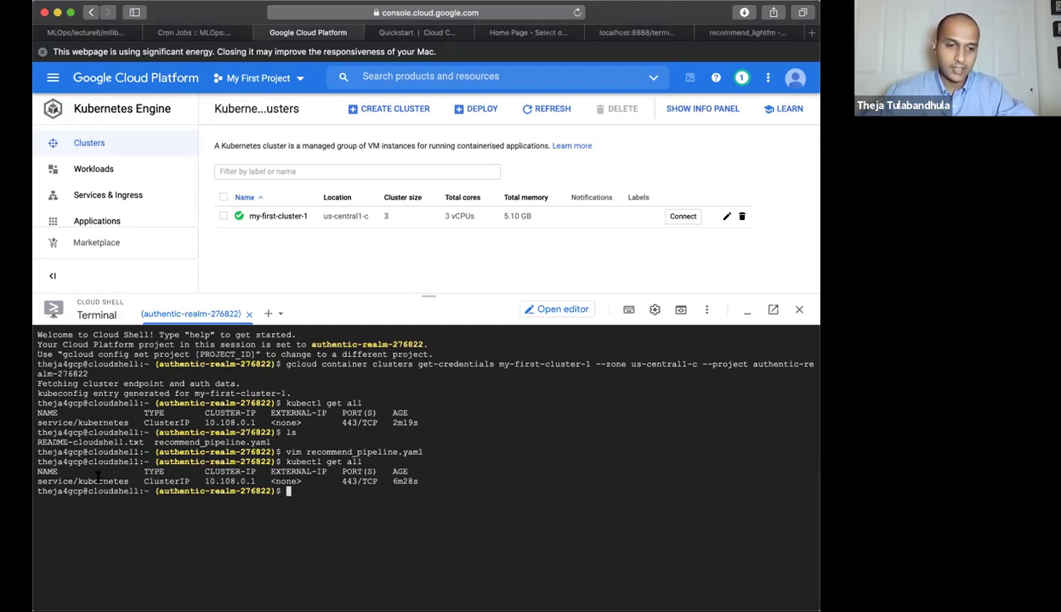
{"action": "double_click", "coordinate": [220, 480]}
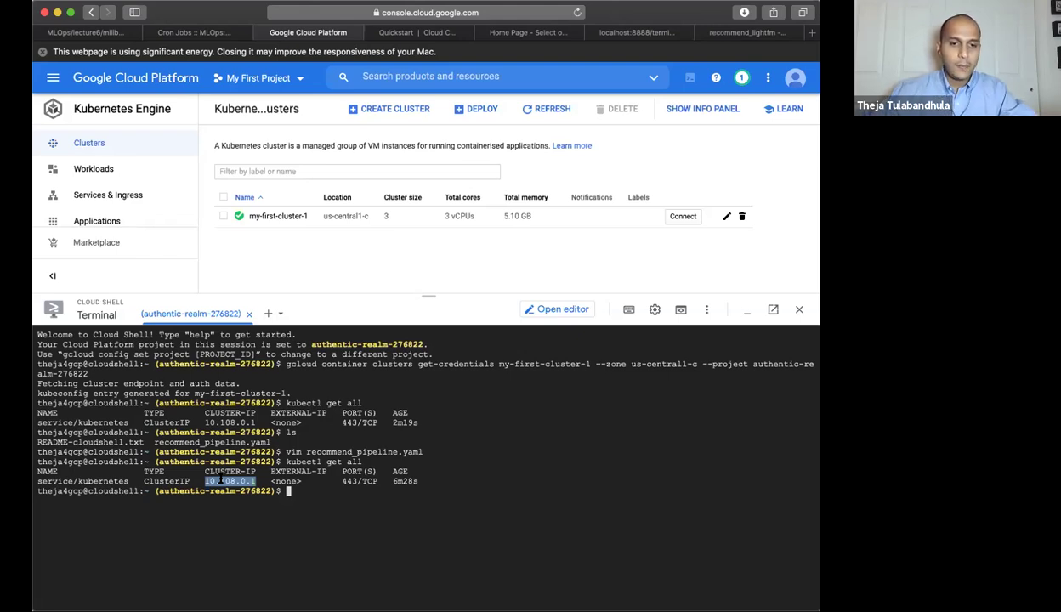
Create the cron job with kubectl apply -f recommend_pipeline.yaml.
{"action": "type", "text": "kubect"}
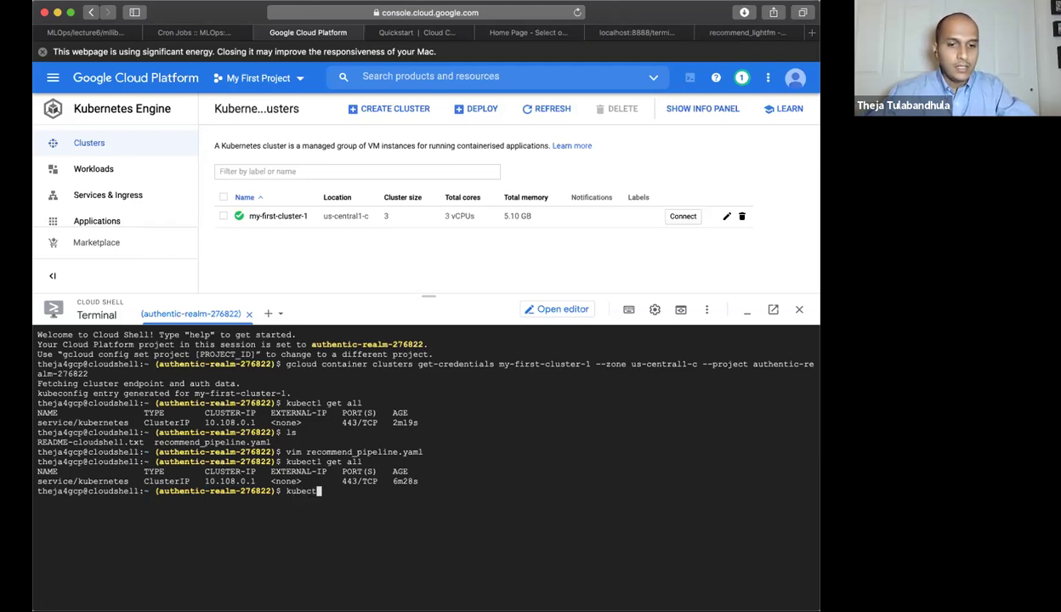
{"action": "type", "text": "l apply "}
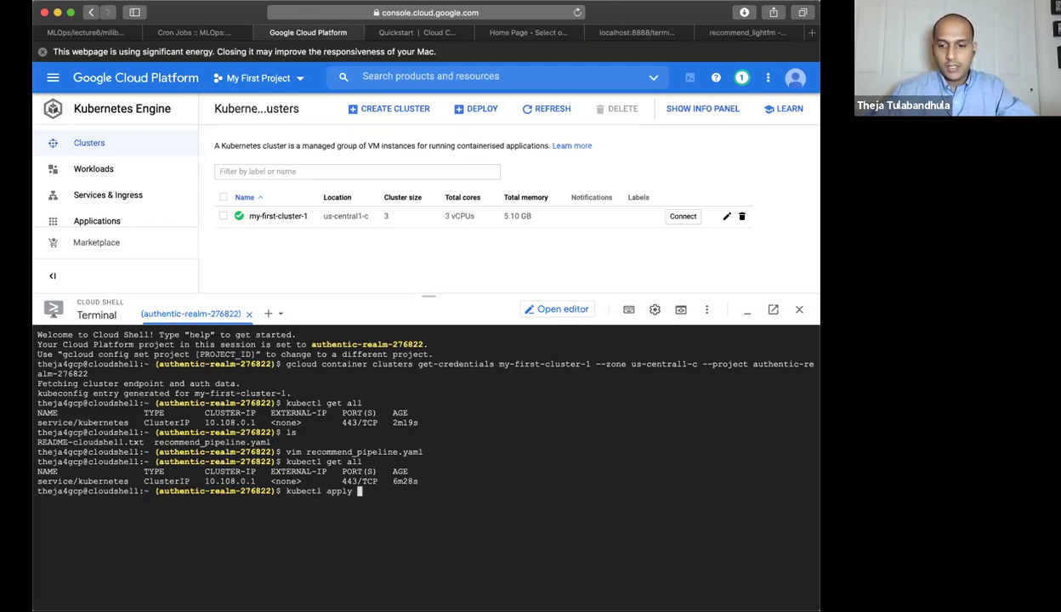
{"action": "type", "text": "-f recommend_pipeline.yaml"}
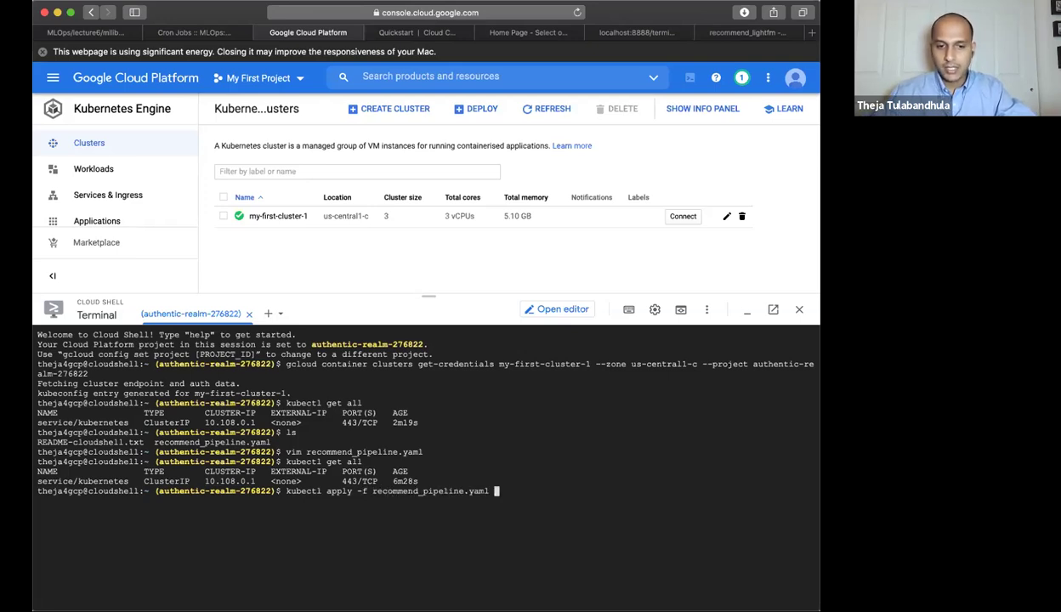
{"action": "key", "text": "Return"}
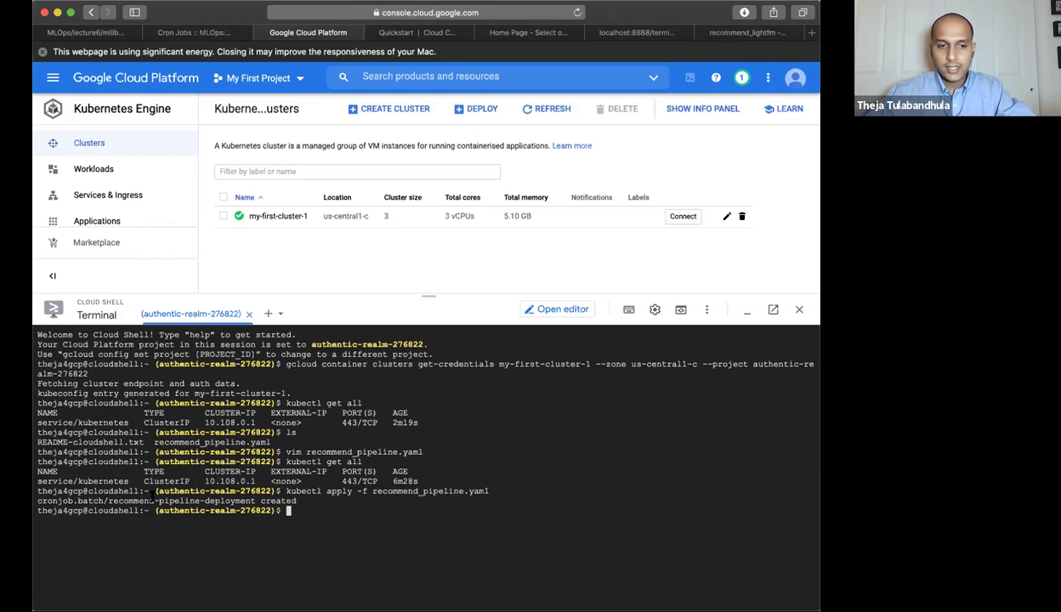
{"action": "double_click", "coordinate": [153, 501]}
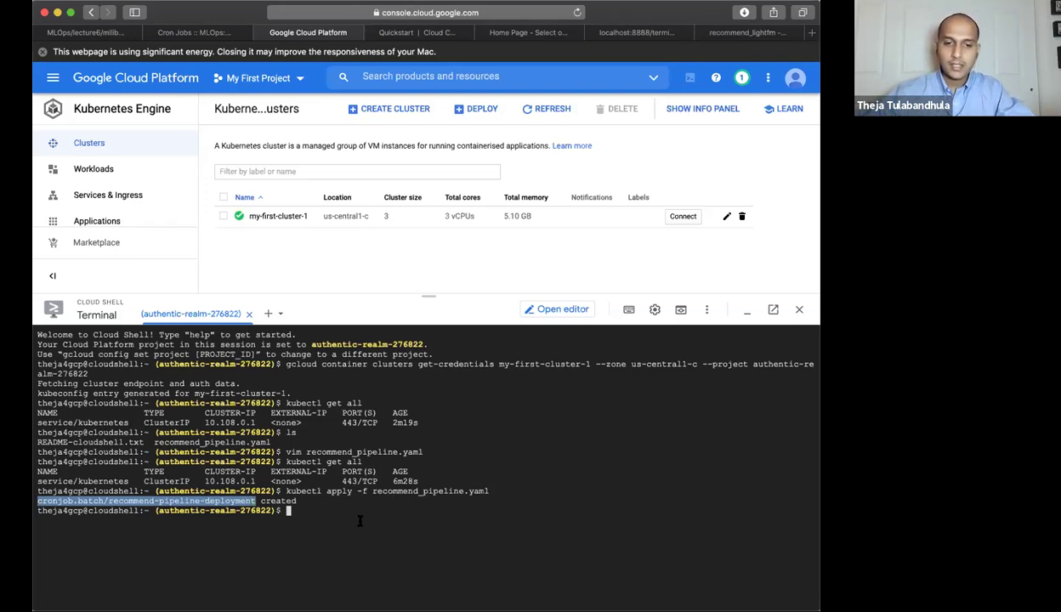
Re-list resources to confirm recommend-pipeline-deployment is scheduled every minute.
{"action": "key", "text": "Up"}
{"action": "key", "text": "Up"}
{"action": "key", "text": "Return"}
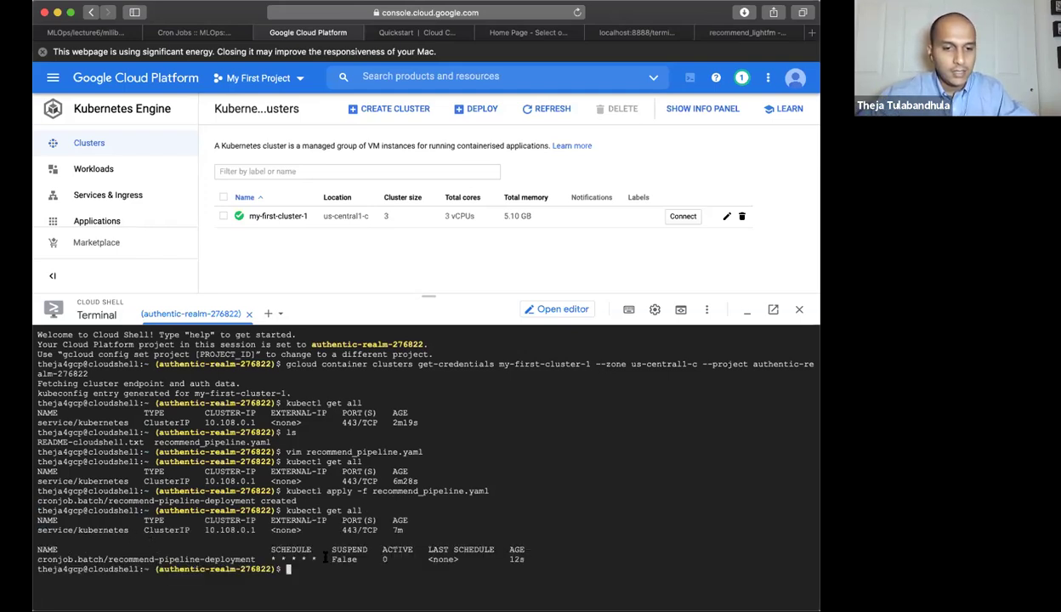
{"action": "double_click", "coordinate": [206, 561]}
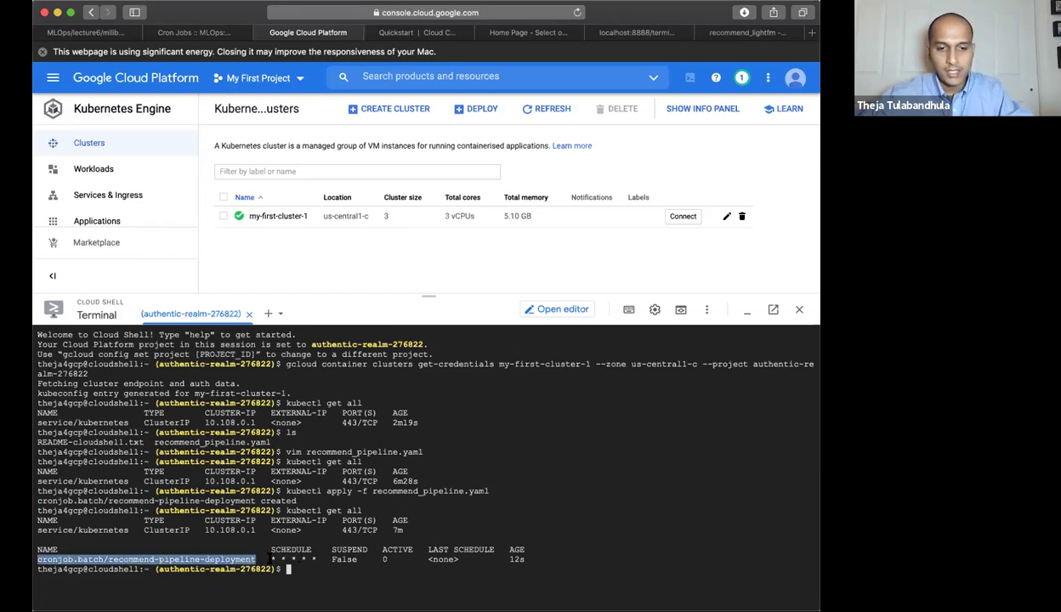
{"action": "left_click_drag", "start_coordinate": [270, 558], "coordinate": [387, 558]}
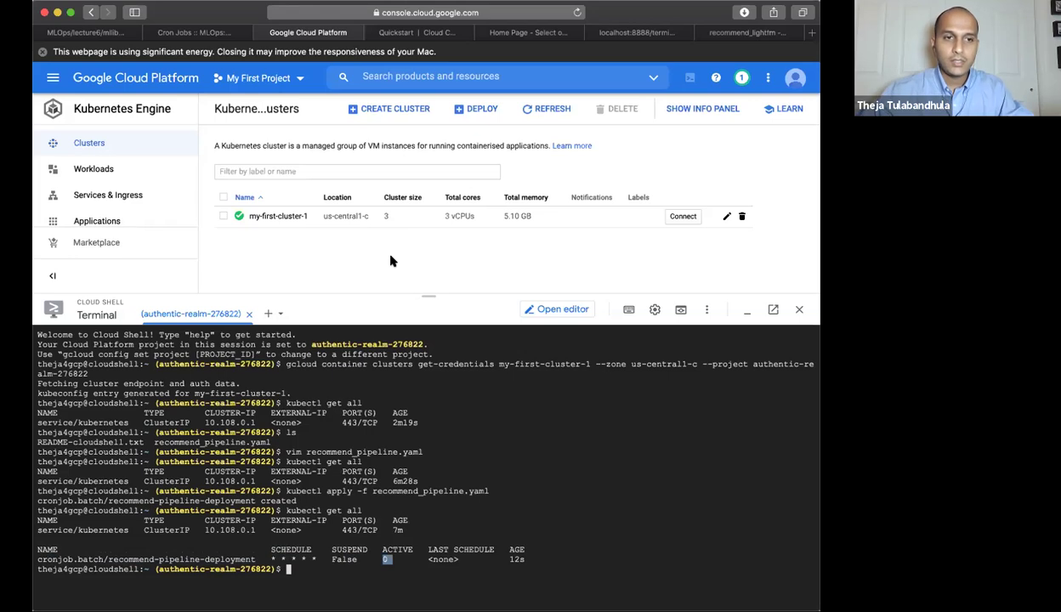
Show the cluster's Workloads list and re-run kubectl get all in Cloud Shell.
{"action": "left_click", "coordinate": [86, 169]}
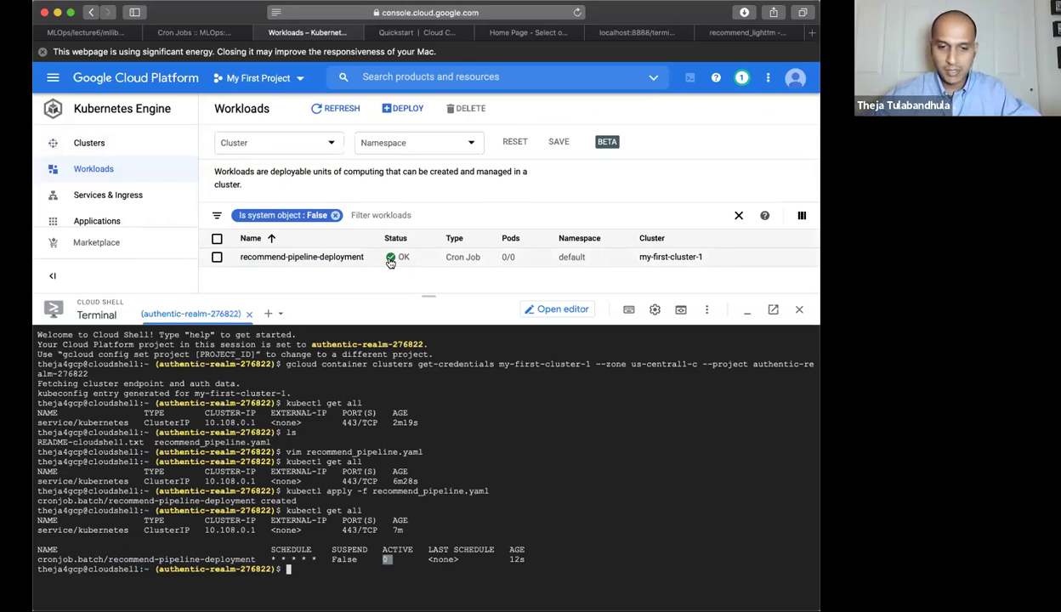
{"action": "key", "text": "Up"}
{"action": "key", "text": "Return"}
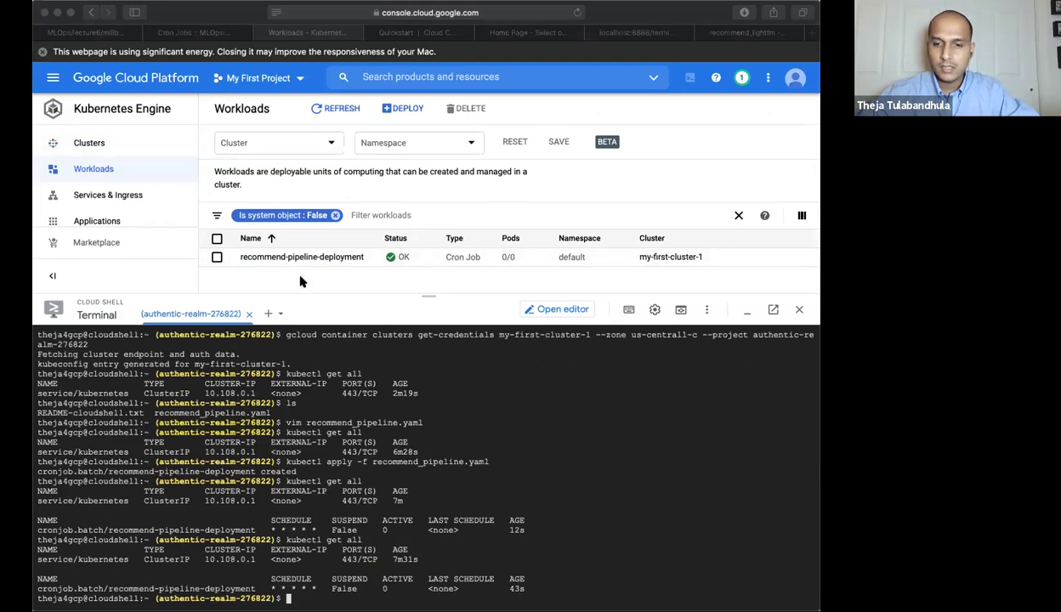
Open the recommend-pipeline-deployment cron job's details page.
{"action": "left_click", "coordinate": [300, 281]}
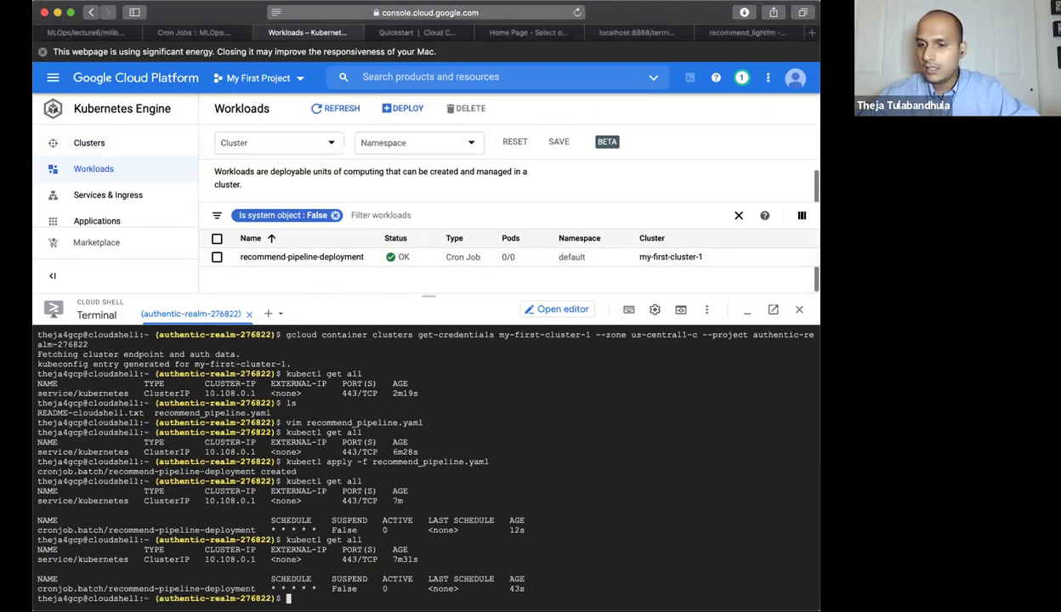
{"action": "key", "text": "super+Tab"}
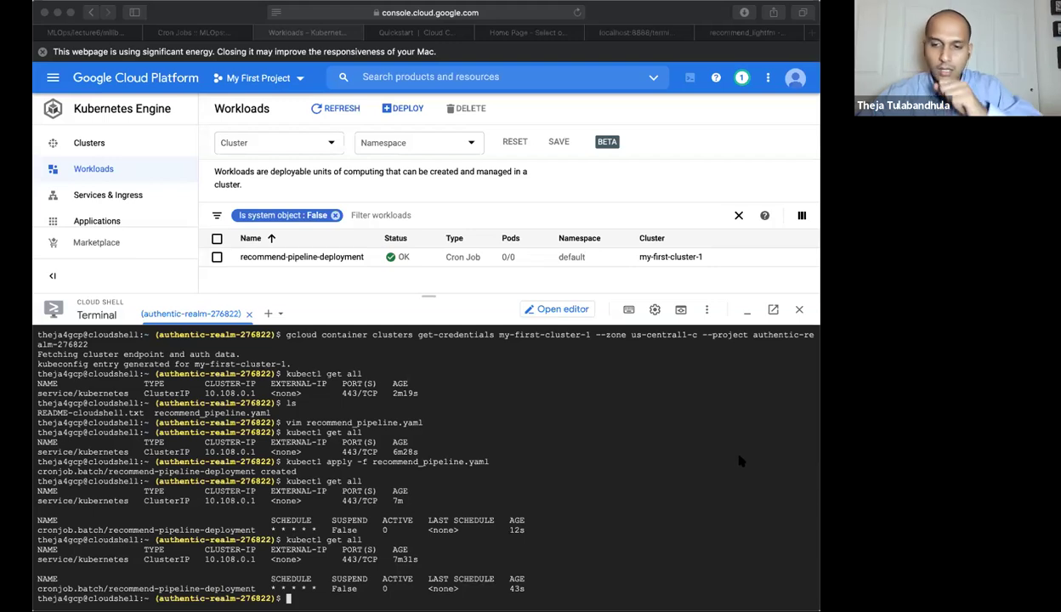
{"action": "left_click", "coordinate": [306, 281]}
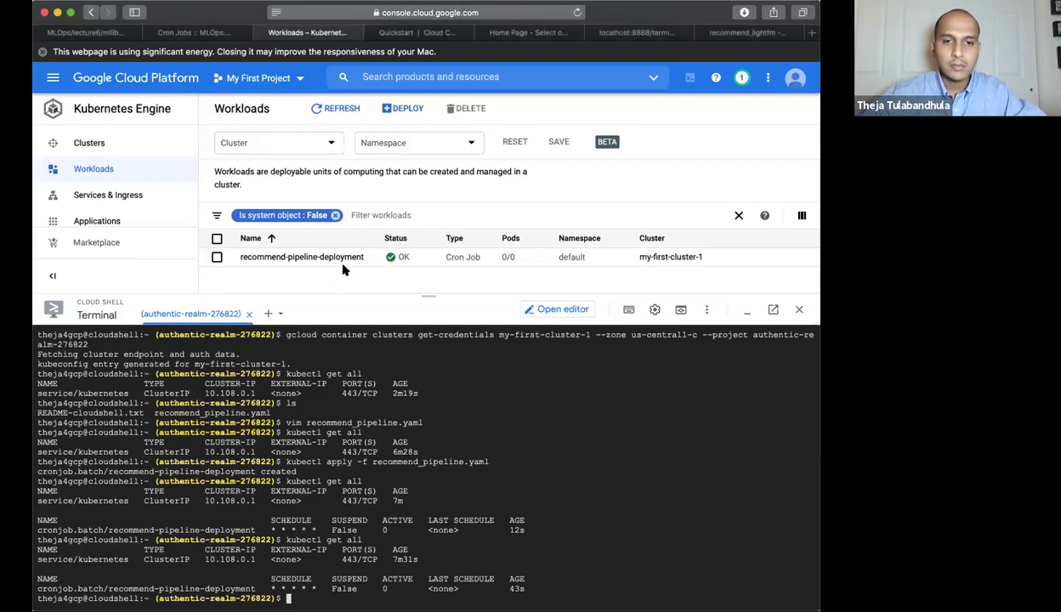
{"action": "left_click", "coordinate": [335, 260]}
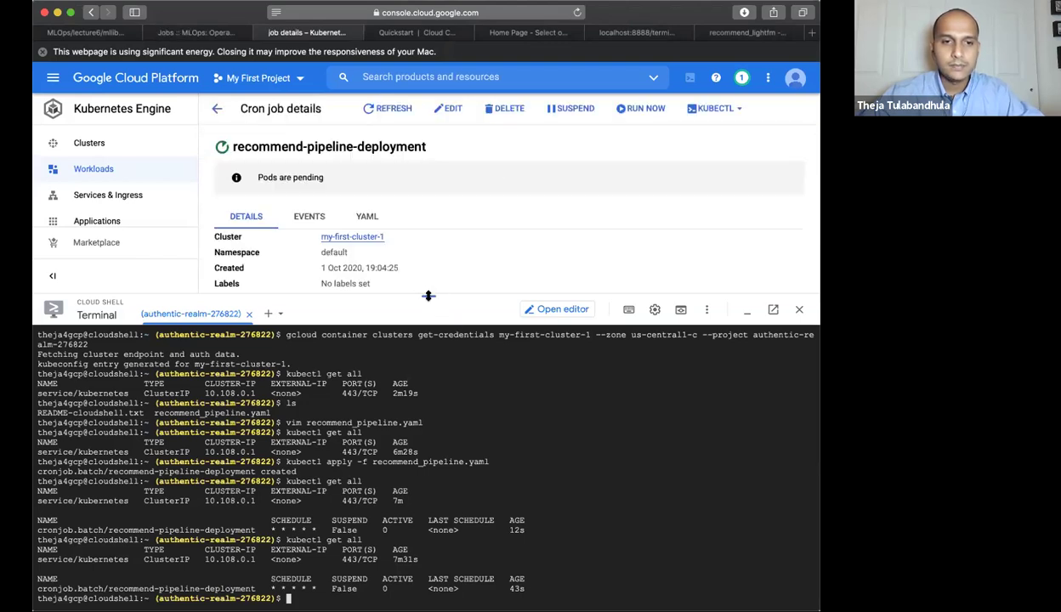
{"action": "left_click_drag", "start_coordinate": [428, 296], "coordinate": [422, 505]}
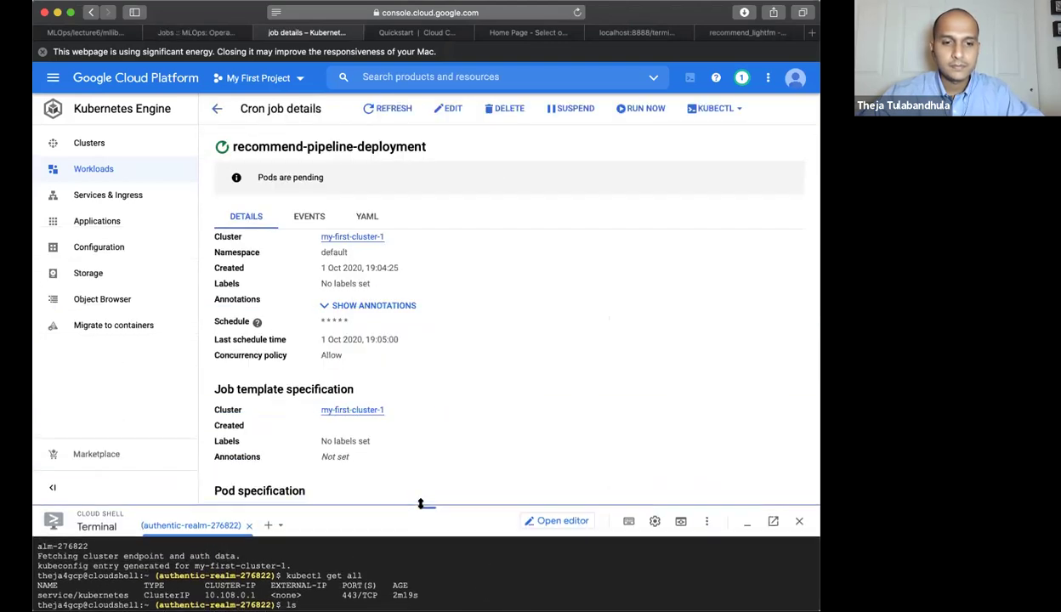
{"action": "scroll", "coordinate": [493, 377], "scroll_direction": "down", "scroll_amount": 2}
{"action": "scroll", "coordinate": [493, 377], "scroll_direction": "down", "scroll_amount": 3}
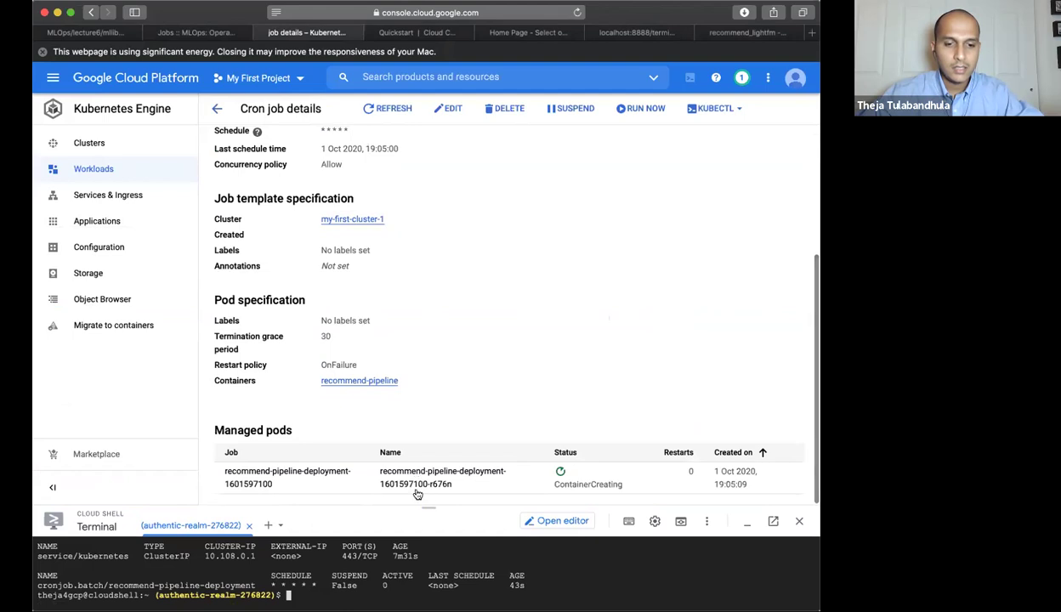
{"action": "key", "text": "Up"}
{"action": "key", "text": "Return"}
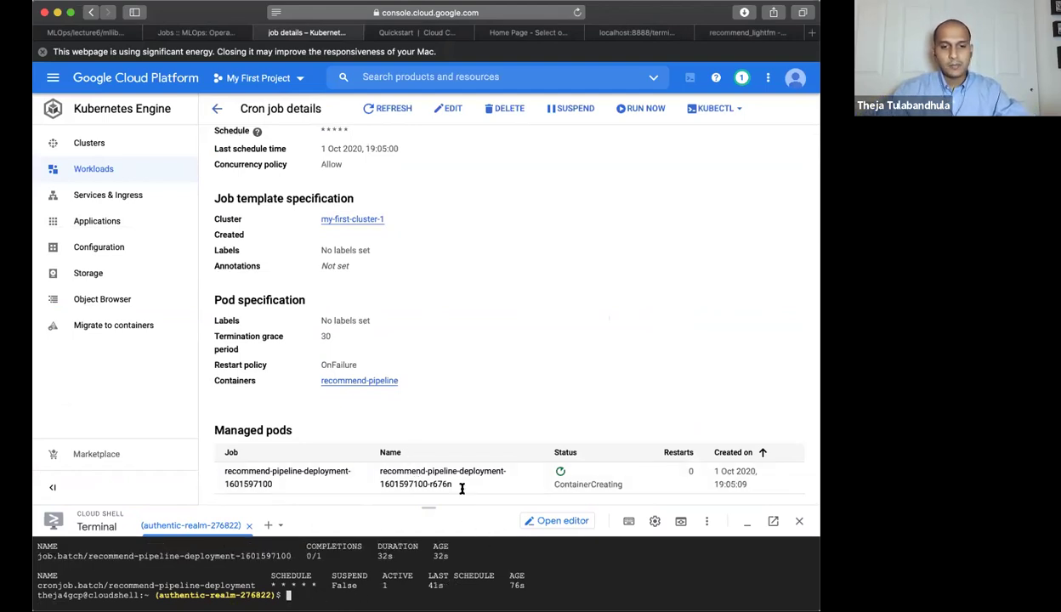
{"action": "triple_click", "coordinate": [449, 410]}
{"action": "left_click_drag", "start_coordinate": [438, 503], "coordinate": [429, 280]}
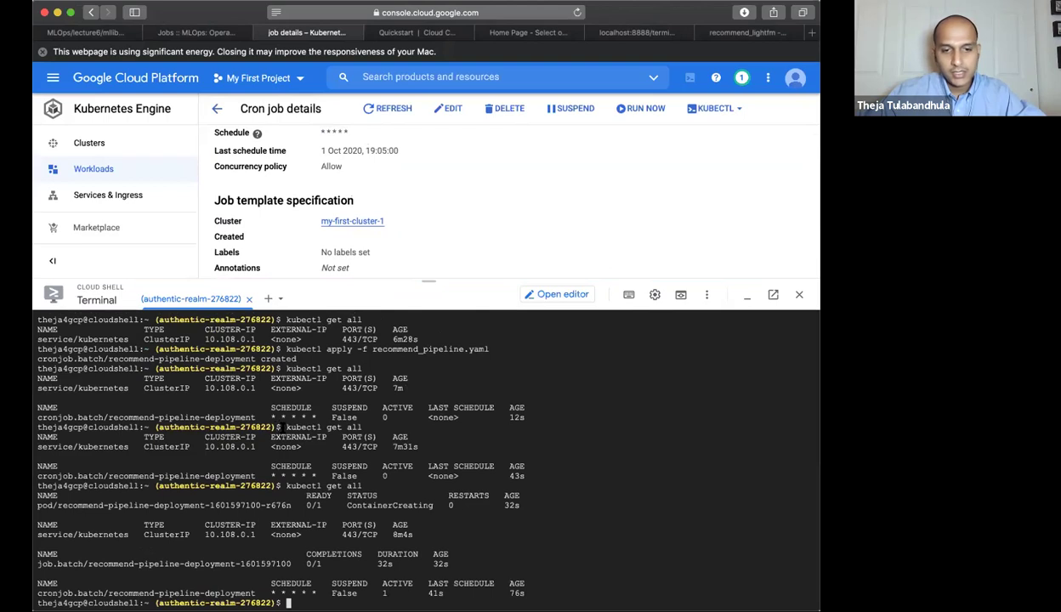
{"action": "left_click_drag", "start_coordinate": [285, 427], "coordinate": [526, 472]}
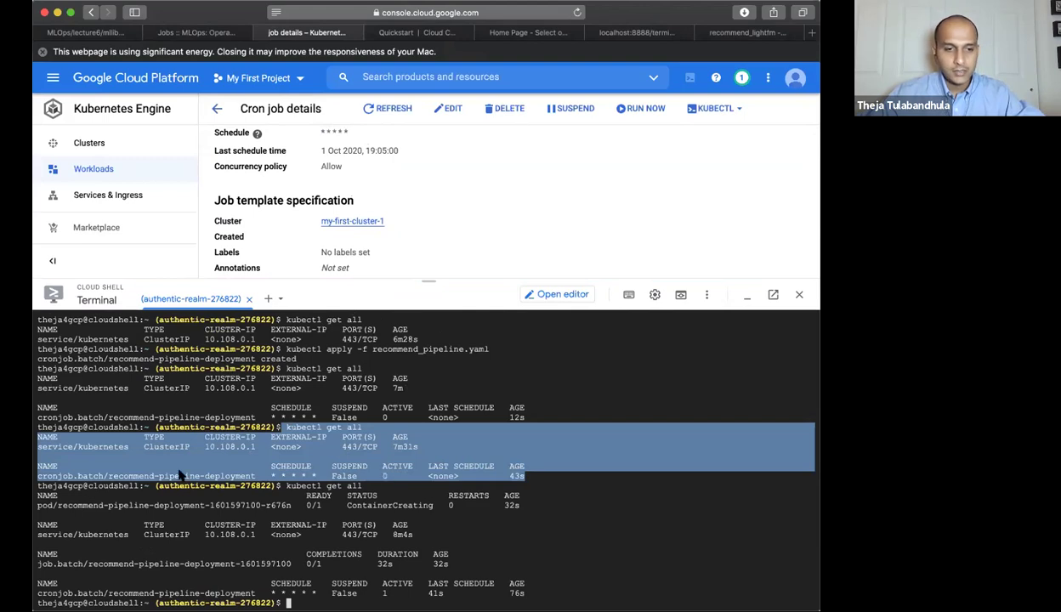
{"action": "left_click", "coordinate": [284, 481]}
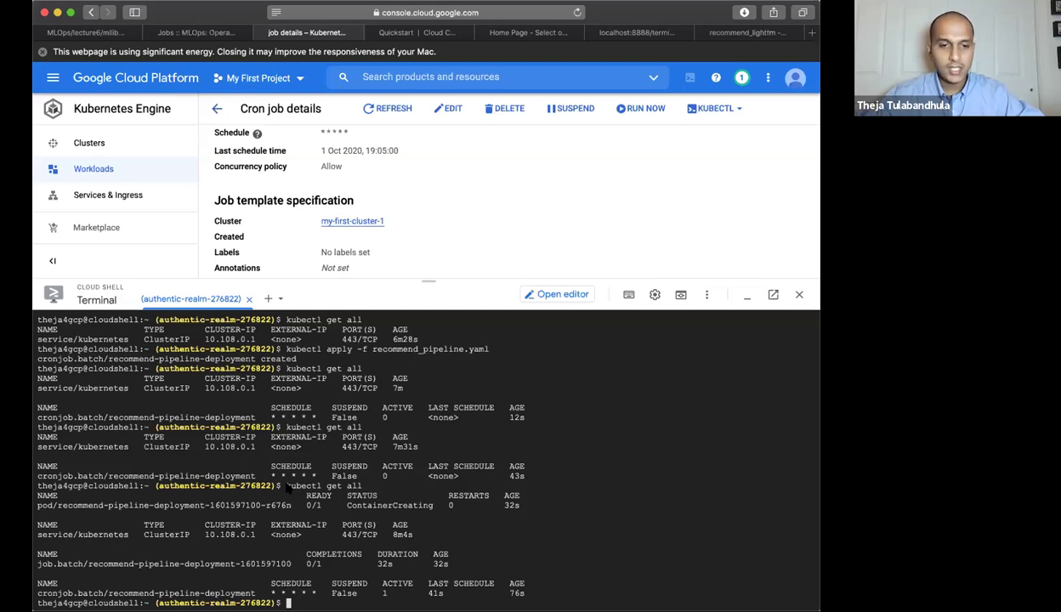
{"action": "left_click_drag", "start_coordinate": [287, 486], "coordinate": [518, 507]}
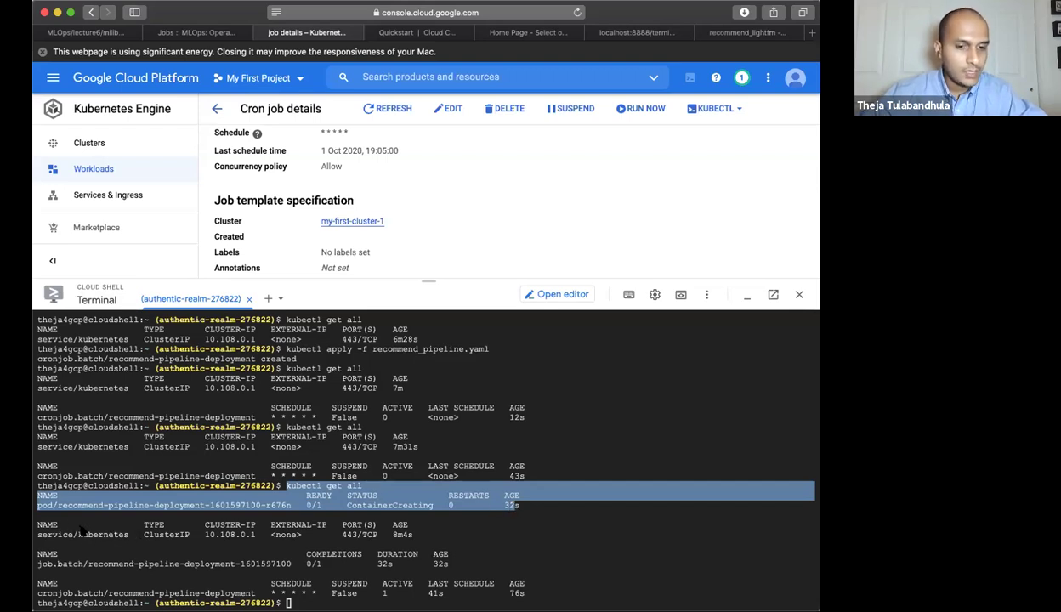
{"action": "double_click", "coordinate": [68, 505]}
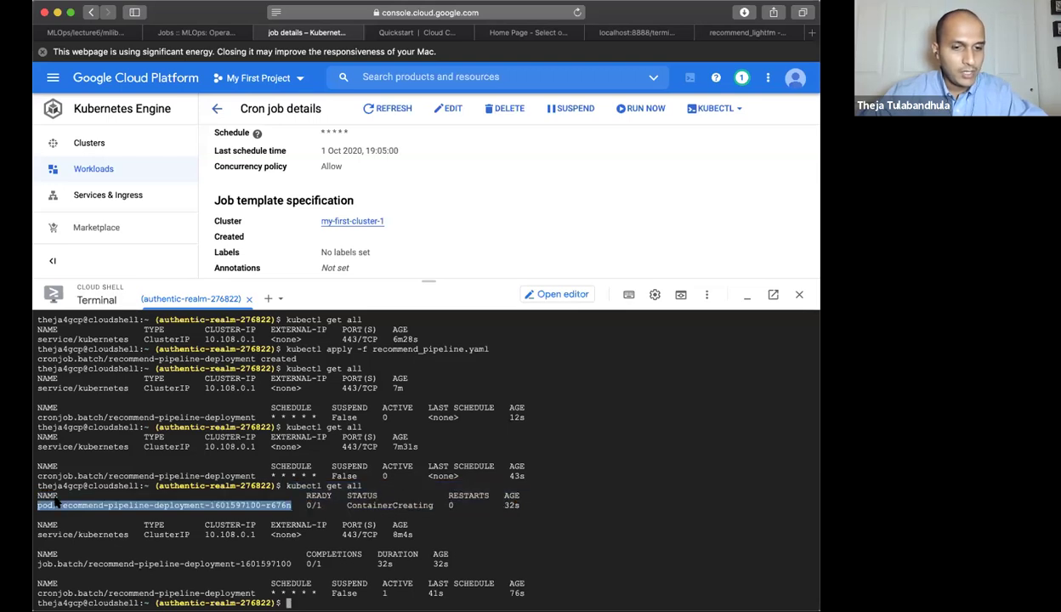
{"action": "double_click", "coordinate": [99, 564]}
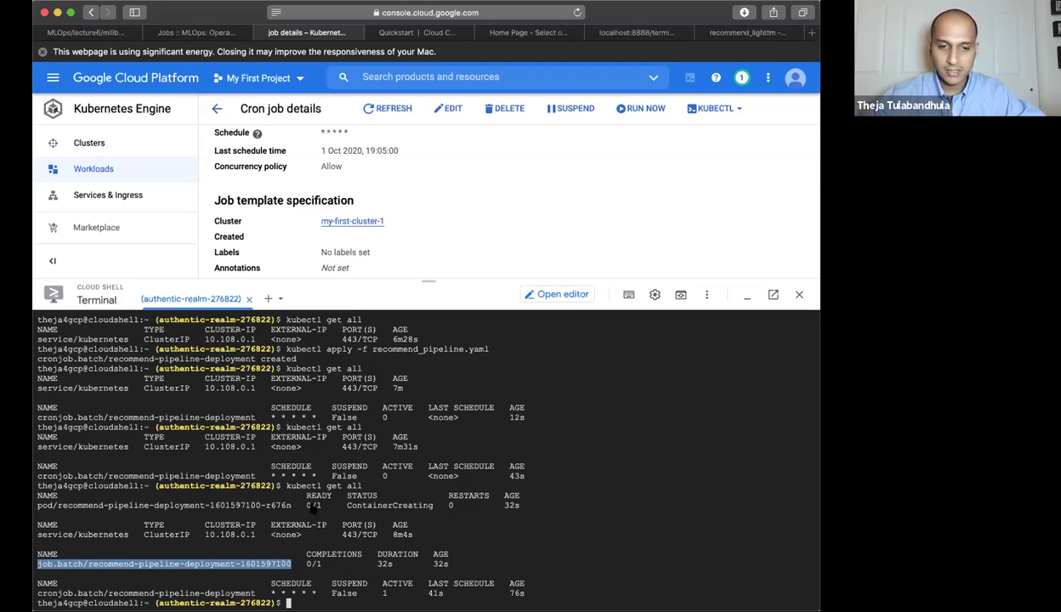
{"action": "double_click", "coordinate": [313, 506]}
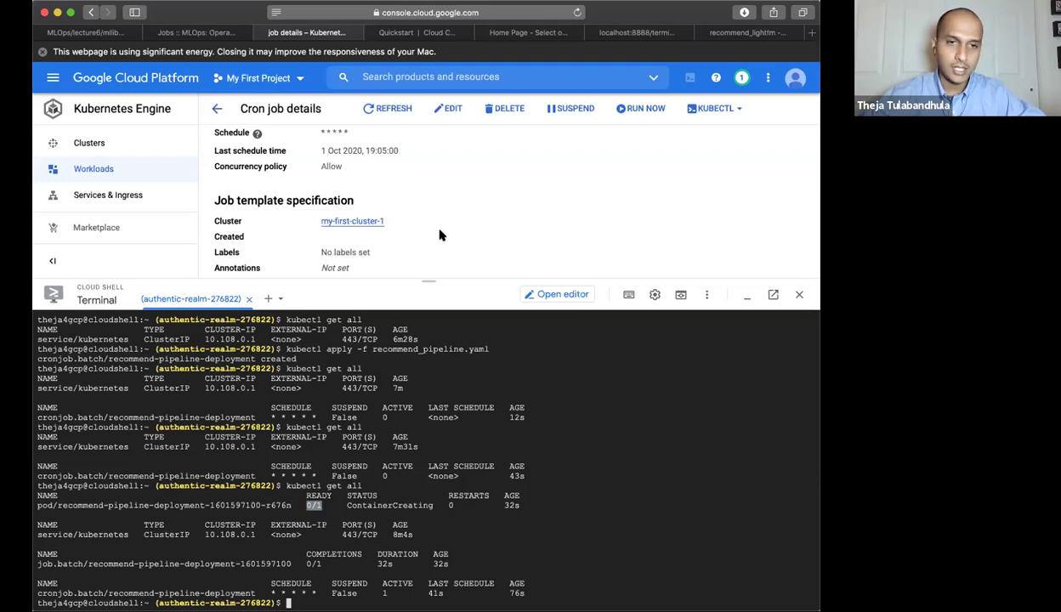
{"action": "left_click", "coordinate": [447, 77]}
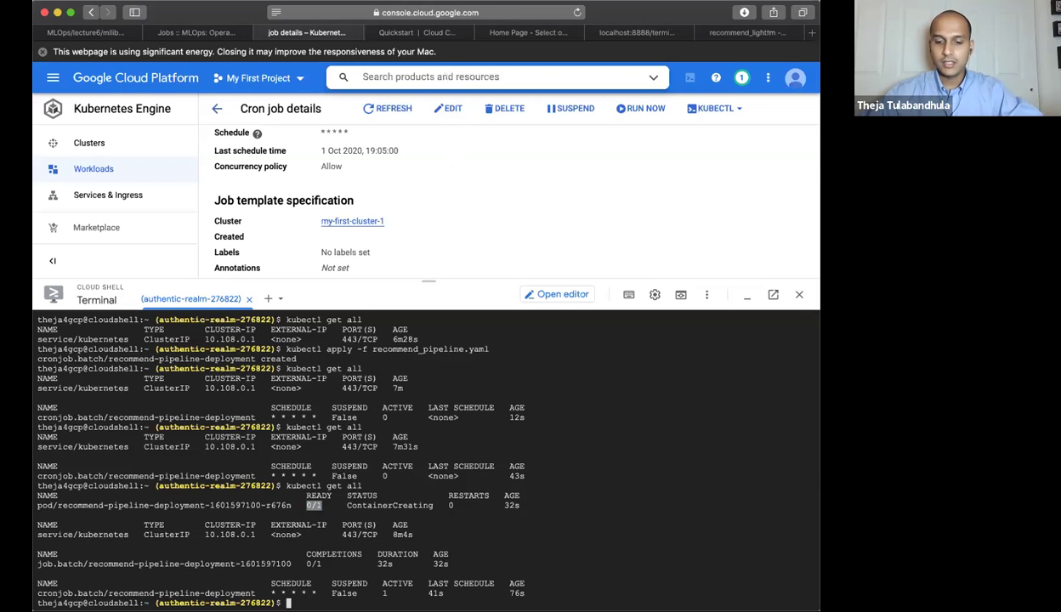
{"action": "type", "text": "bigque"}
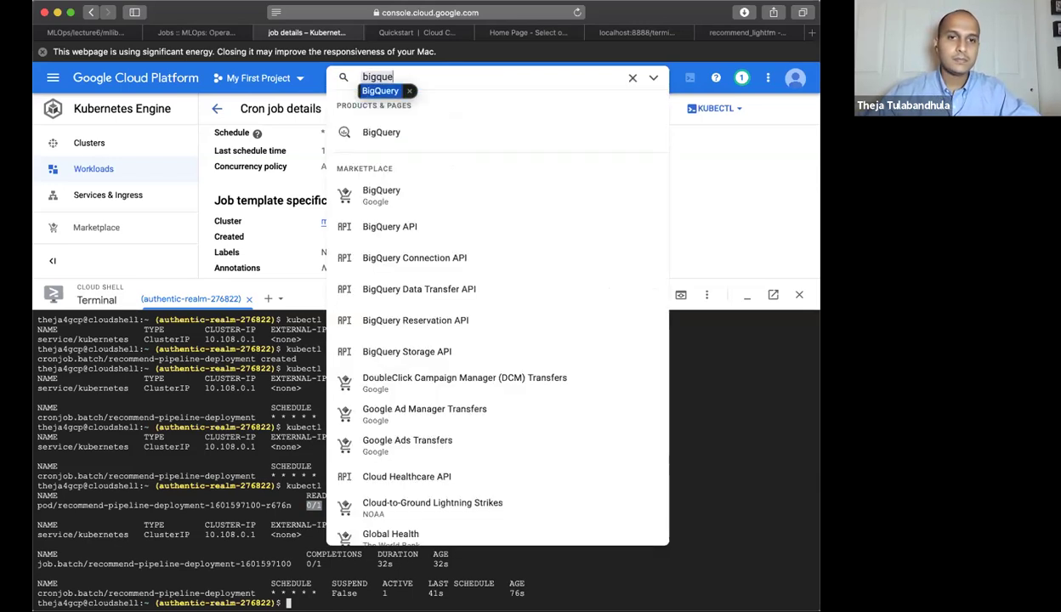
In BigQuery, expand authentic-realm-276822 and open the movie_recommendation_service dataset.
{"action": "left_click", "coordinate": [379, 131]}
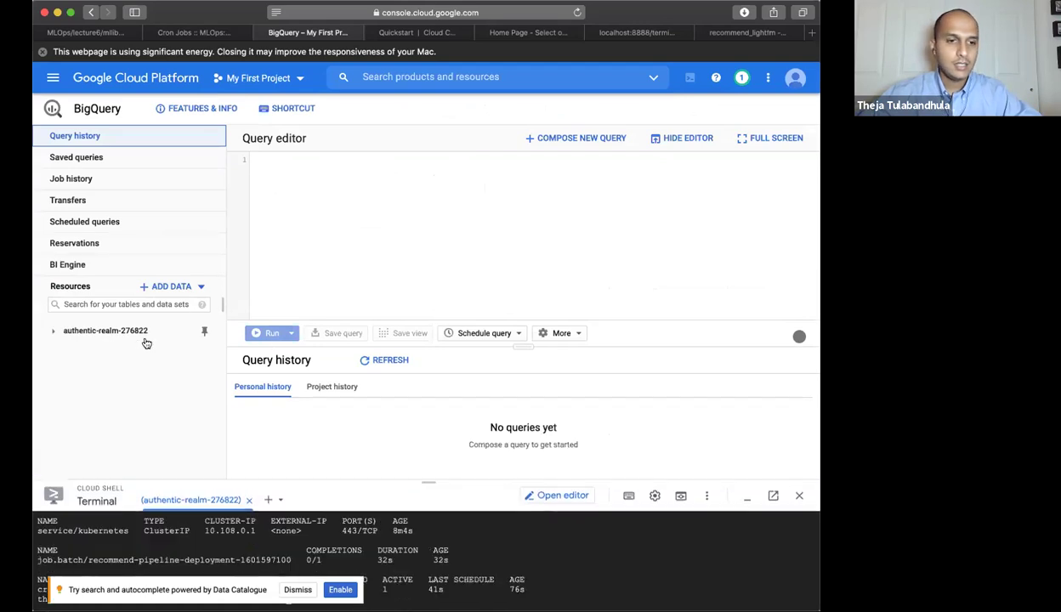
{"action": "left_click", "coordinate": [53, 331]}
{"action": "left_click", "coordinate": [117, 353]}
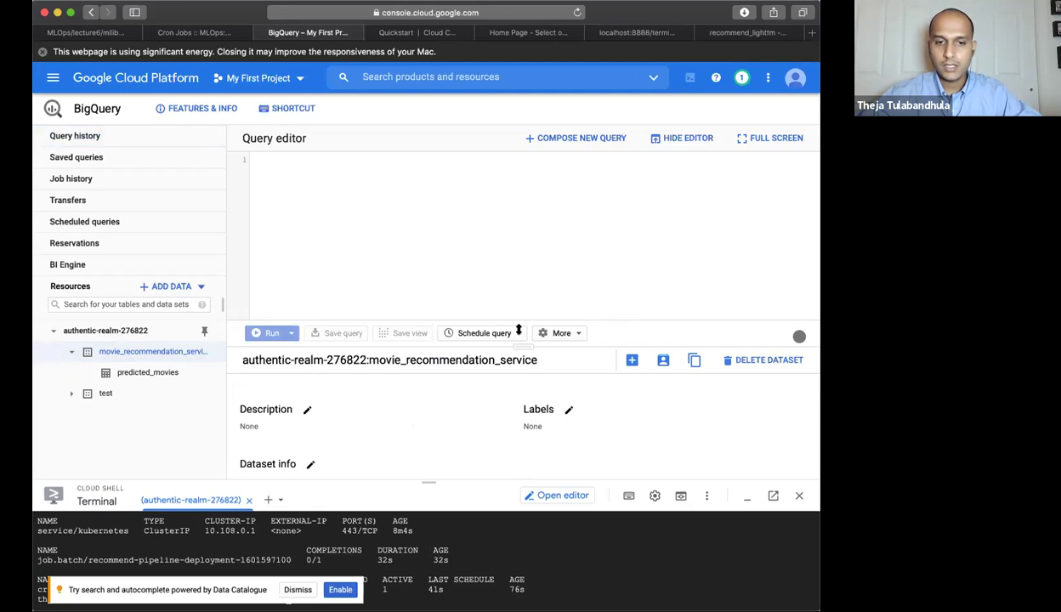
{"action": "left_click_drag", "start_coordinate": [505, 320], "coordinate": [529, 192]}
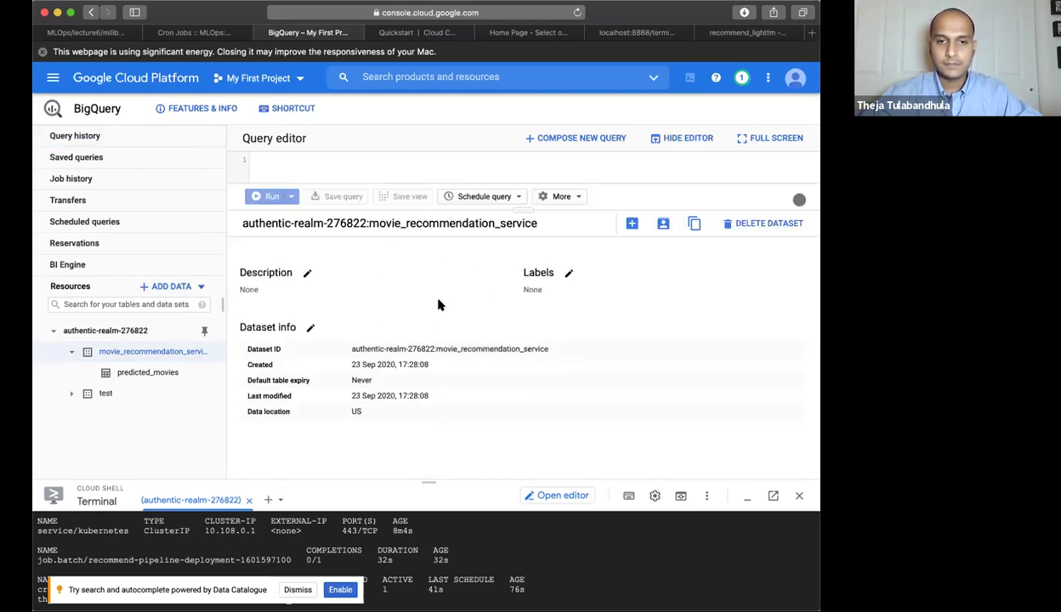
Show the predicted_movies table's details and preview its 943 rows.
{"action": "left_click", "coordinate": [147, 372]}
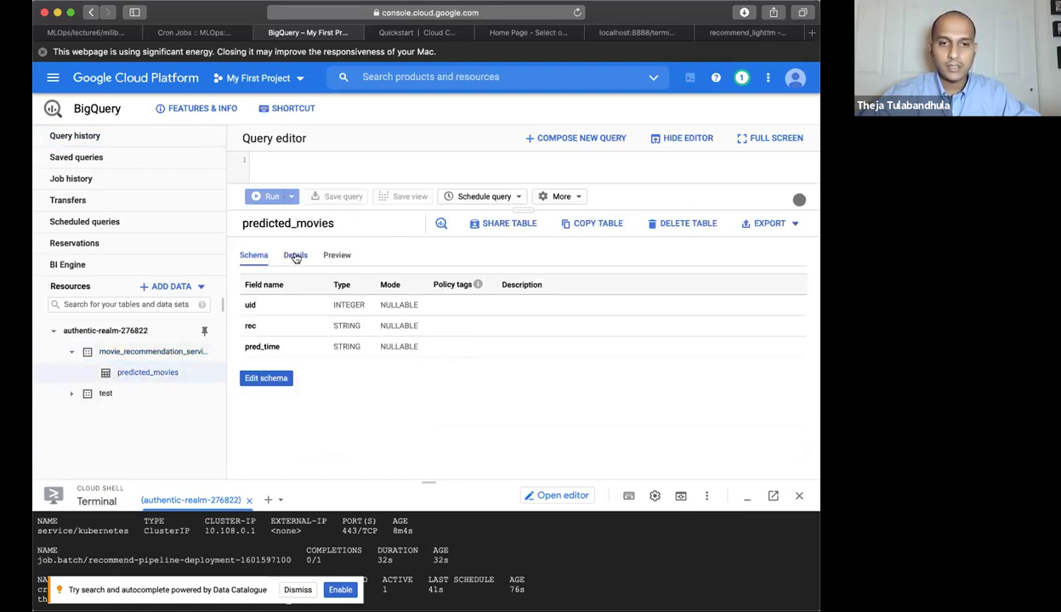
{"action": "left_click", "coordinate": [295, 255]}
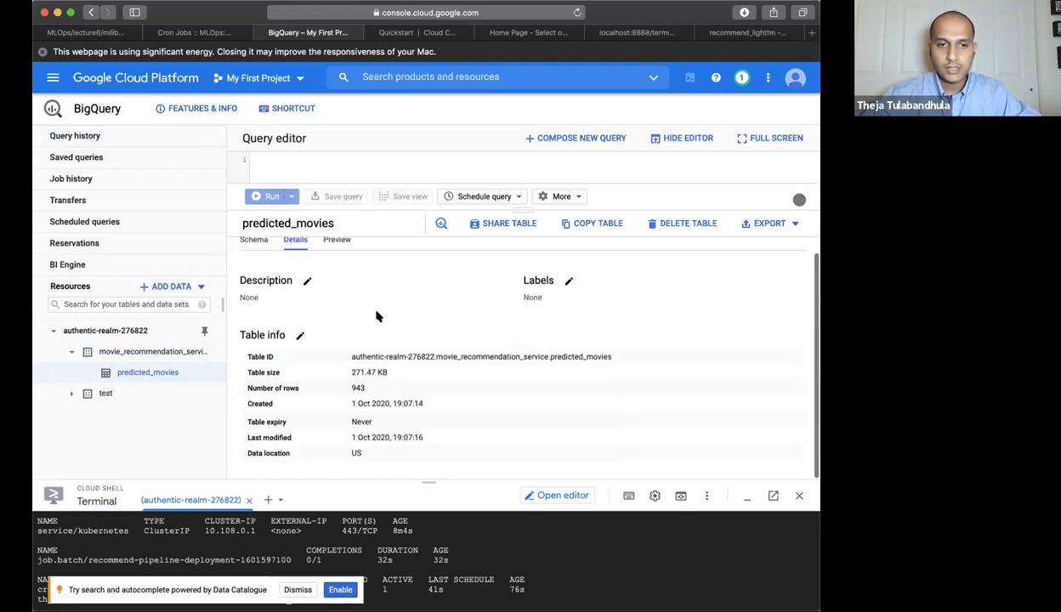
{"action": "scroll", "coordinate": [335, 262], "scroll_direction": "up", "scroll_amount": 1}
{"action": "left_click", "coordinate": [336, 259]}
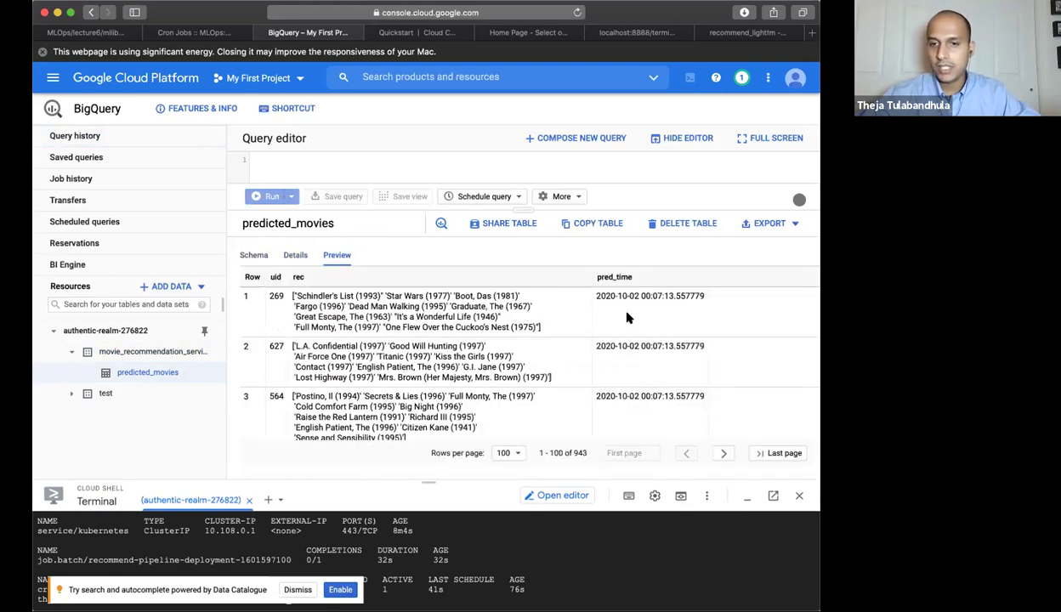
{"action": "triple_click", "coordinate": [620, 294]}
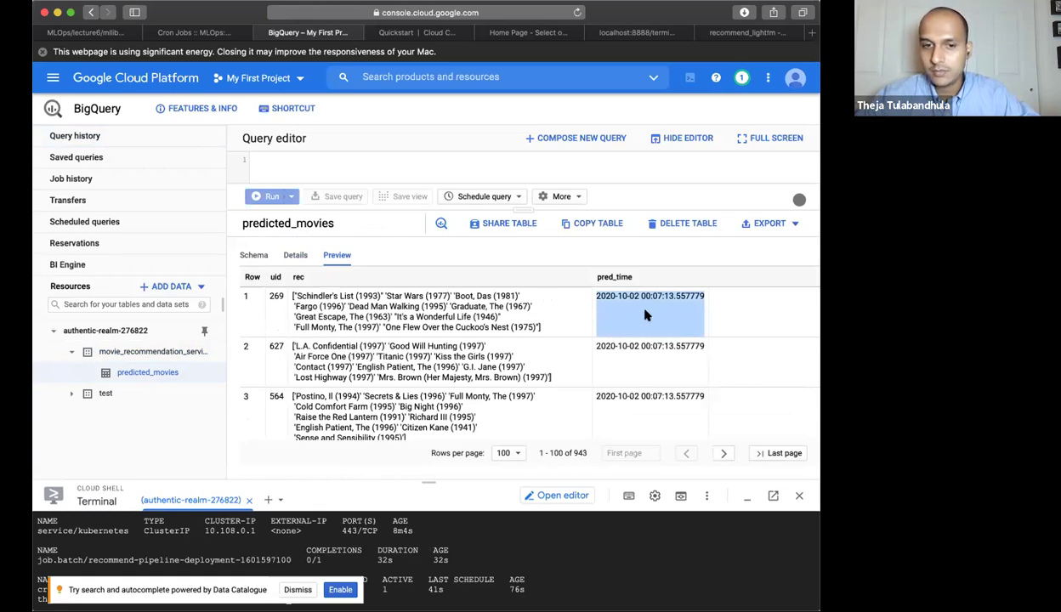
{"action": "left_click", "coordinate": [645, 295]}
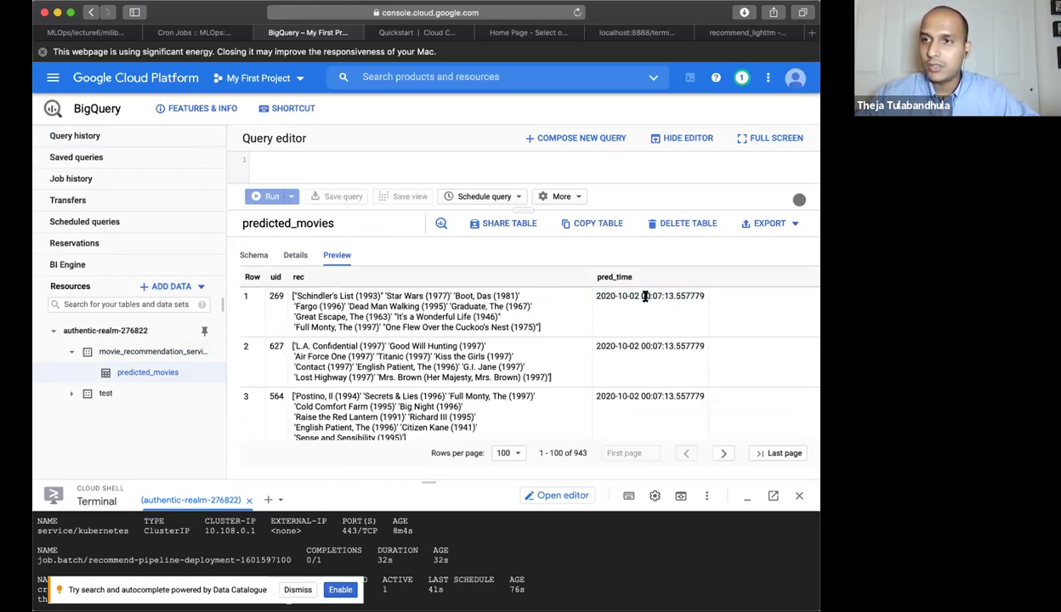
{"action": "double_click", "coordinate": [645, 295]}
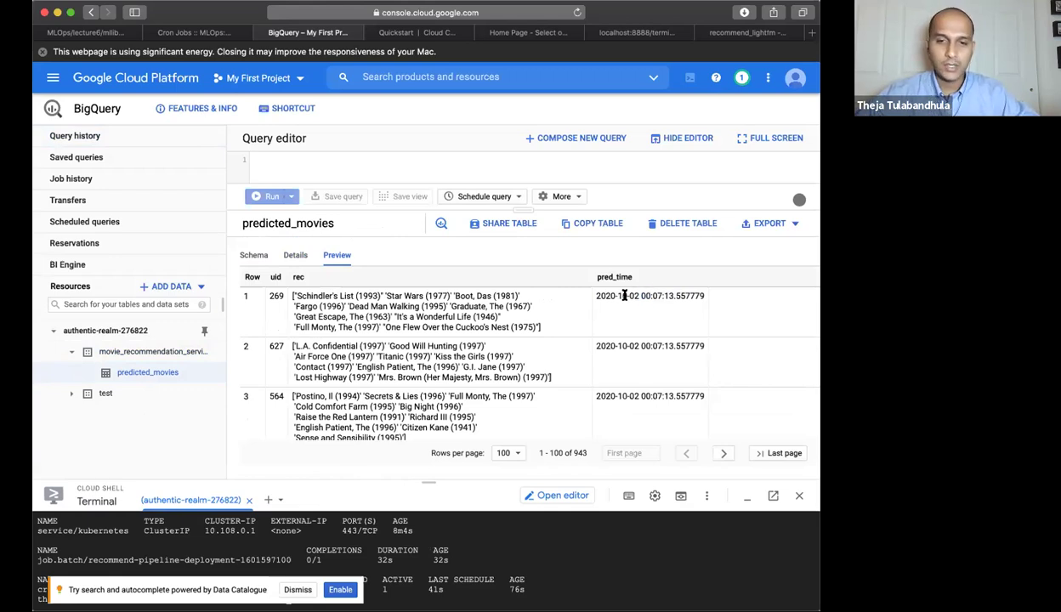
{"action": "triple_click", "coordinate": [624, 295]}
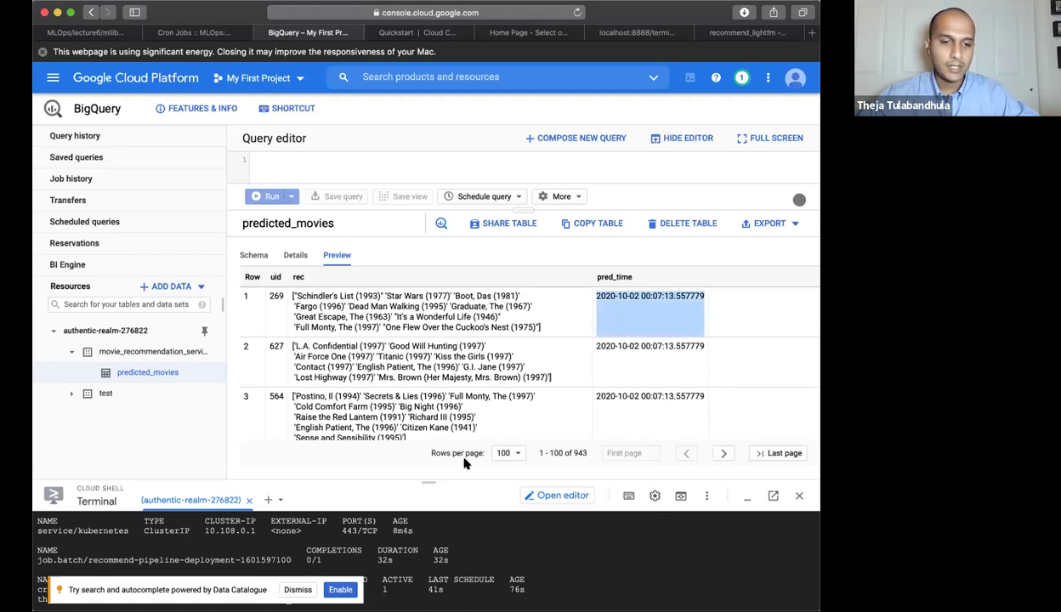
{"action": "triple_click", "coordinate": [638, 295]}
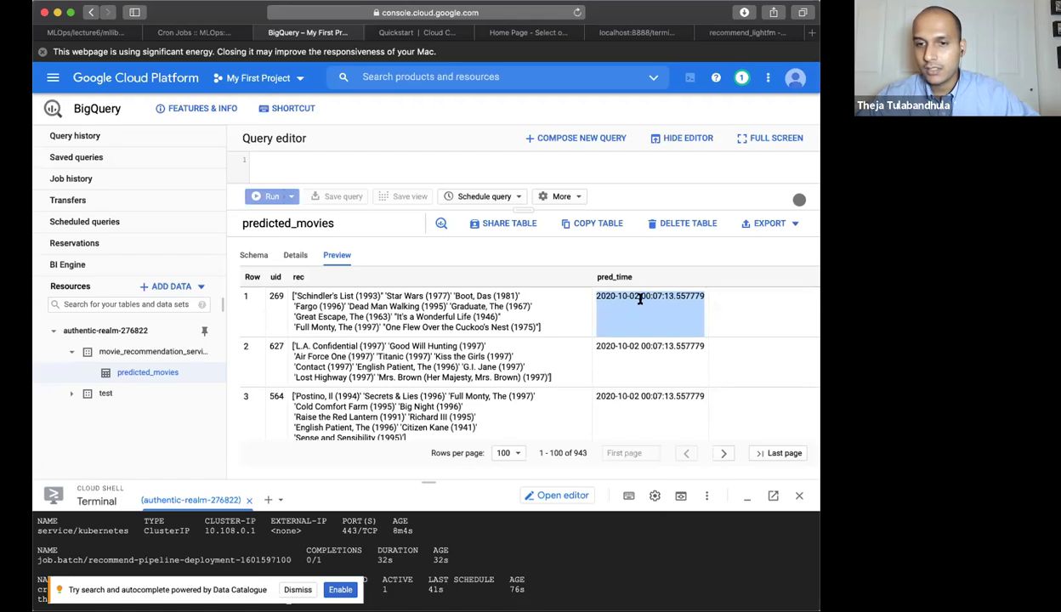
{"action": "left_click", "coordinate": [627, 295]}
{"action": "double_click", "coordinate": [647, 295]}
{"action": "double_click", "coordinate": [657, 296]}
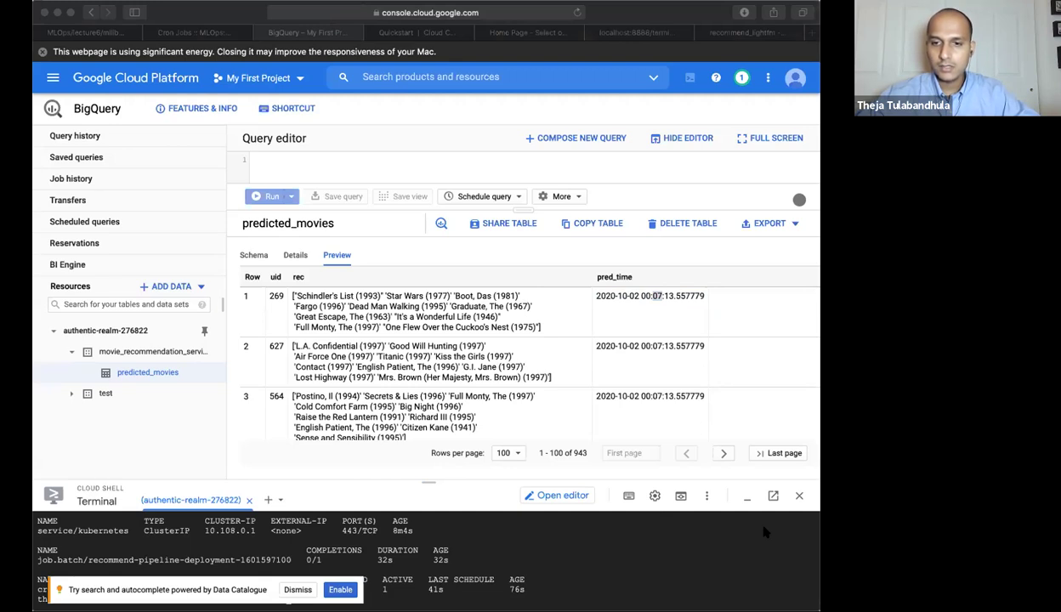
{"action": "left_click", "coordinate": [237, 425]}
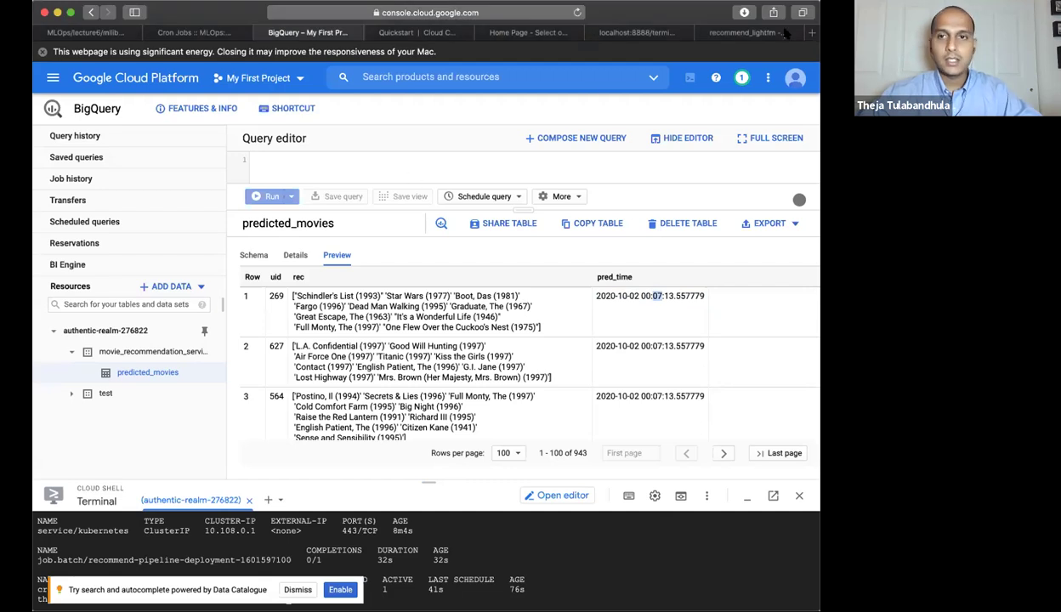
In a new tab, load the Cloud console and search 'kuber' to reach Kubernetes Engine clusters.
{"action": "left_click", "coordinate": [811, 32]}
{"action": "type", "text": "console.cloud.google.com"}
{"action": "key", "text": "Return"}
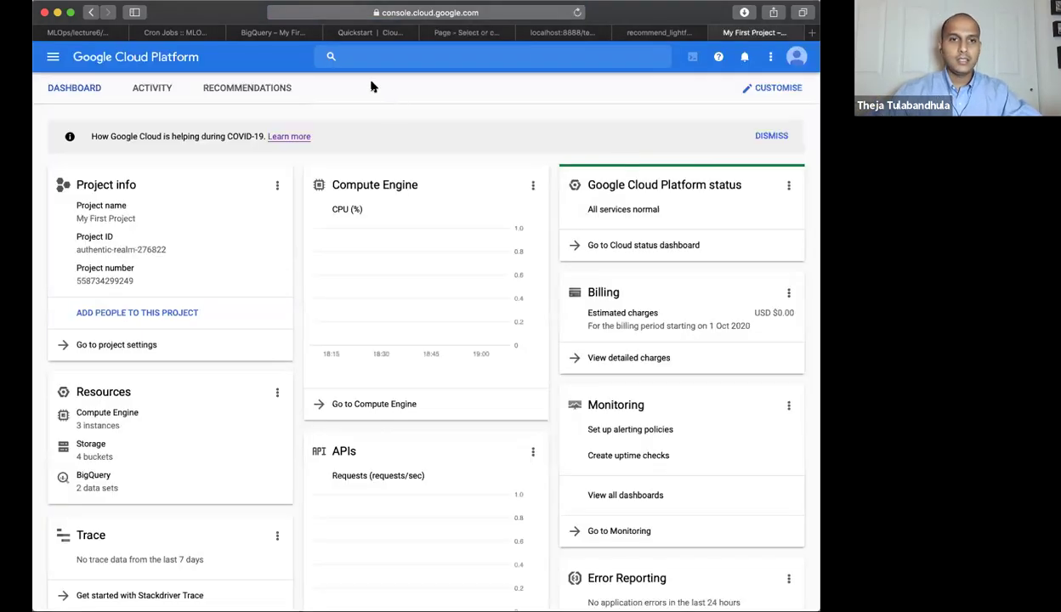
{"action": "left_click", "coordinate": [382, 55]}
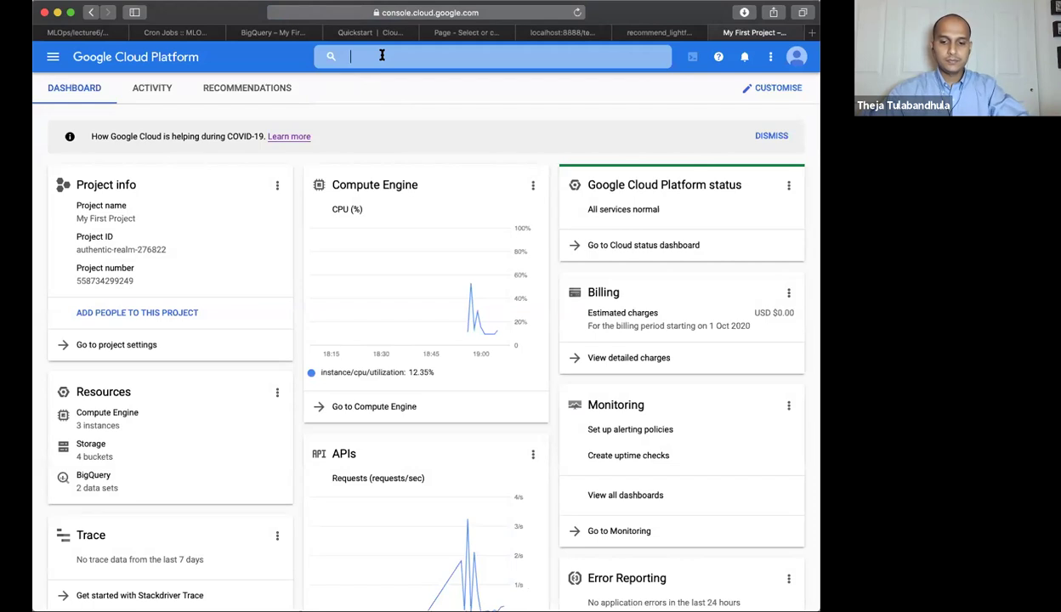
{"action": "type", "text": "ku"}
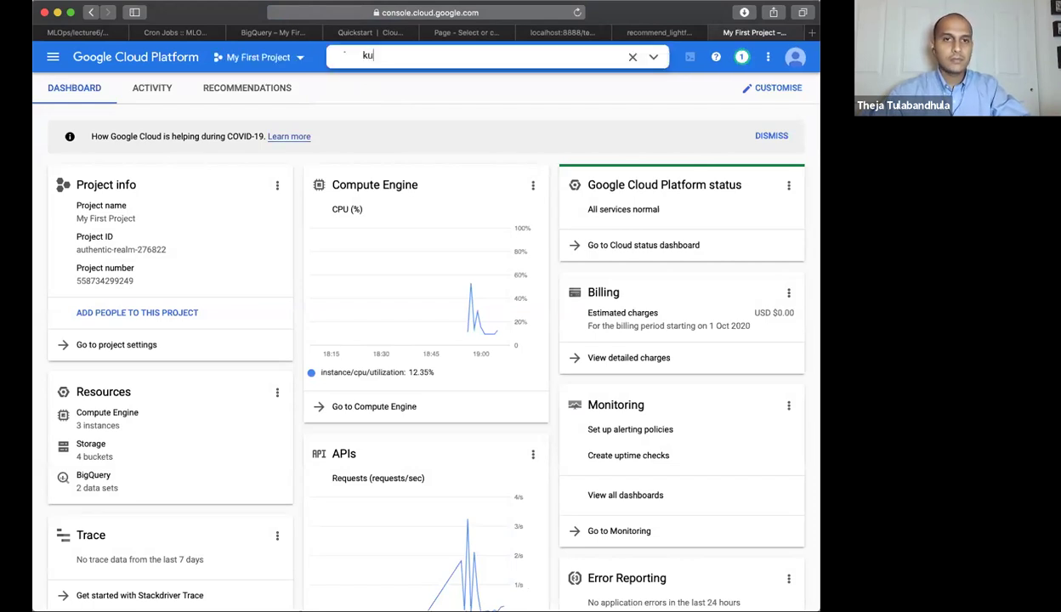
{"action": "type", "text": "ber"}
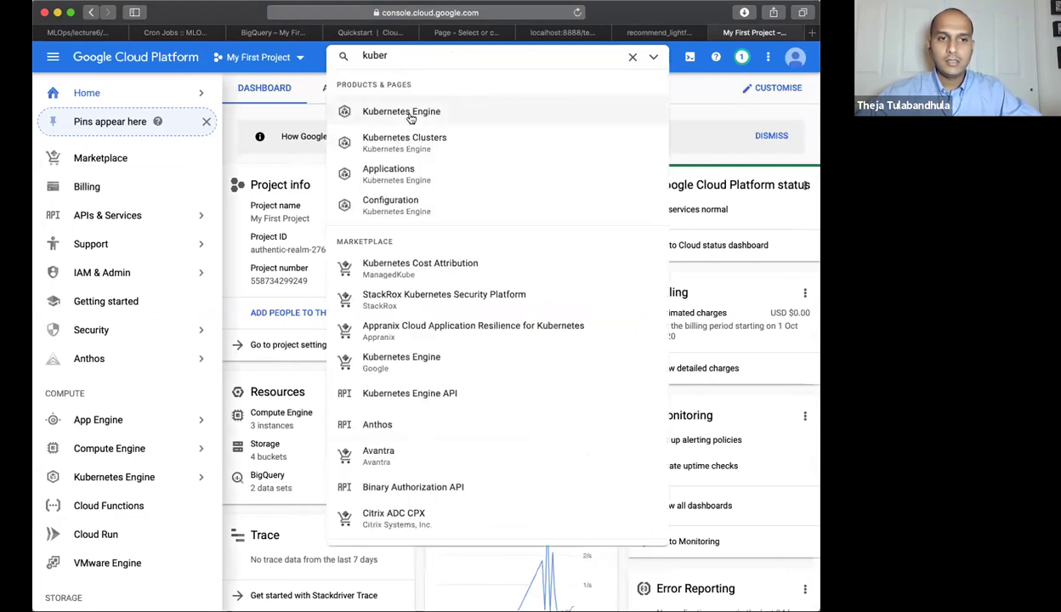
{"action": "left_click", "coordinate": [410, 118]}
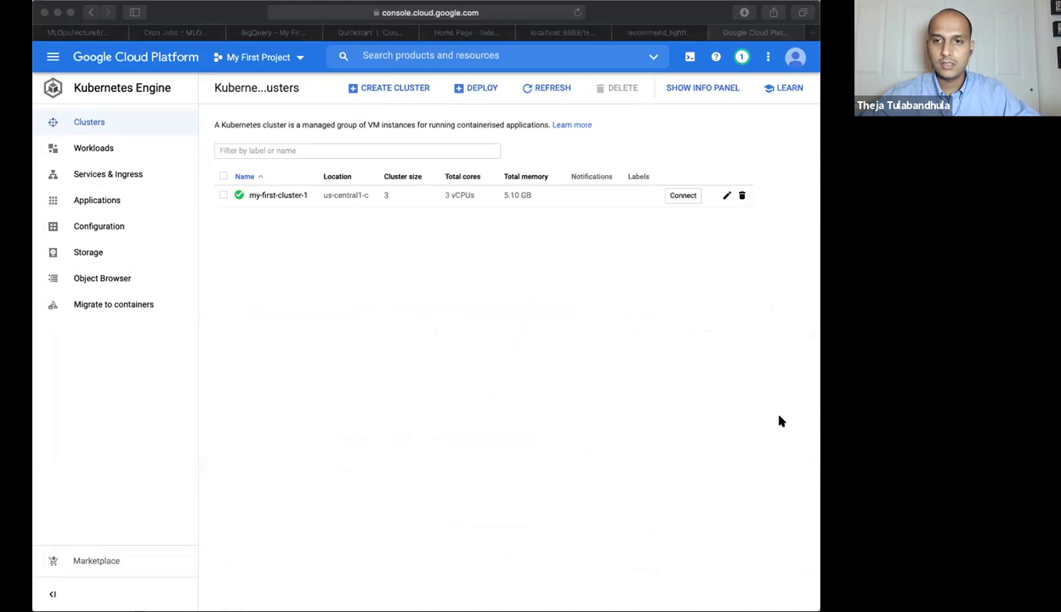
Open recommend-pipeline-deployment from Workloads and view its Events tab.
{"action": "left_click", "coordinate": [204, 247]}
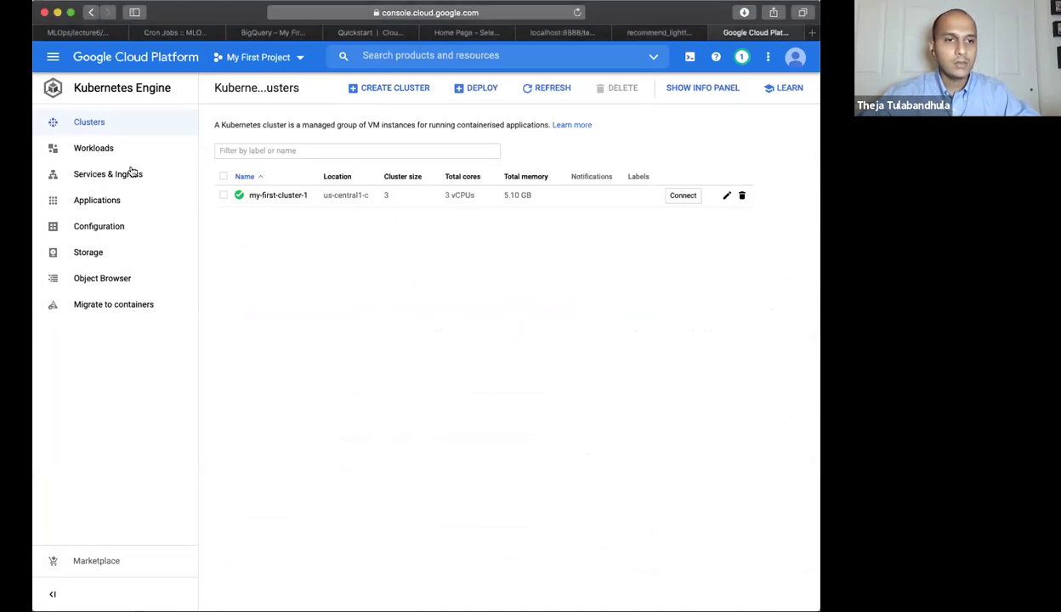
{"action": "left_click", "coordinate": [110, 149]}
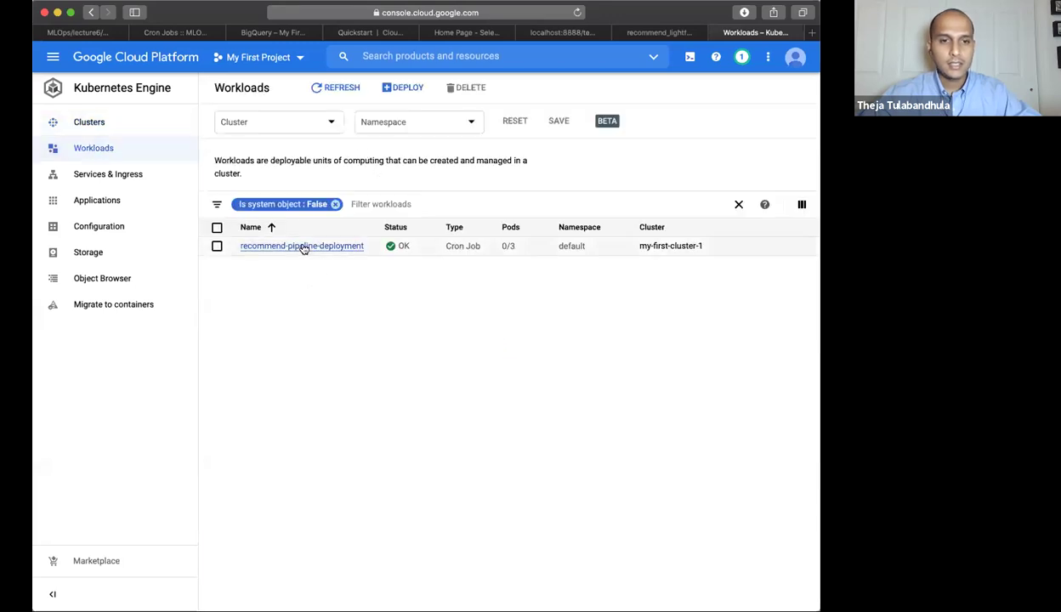
{"action": "left_click", "coordinate": [303, 247]}
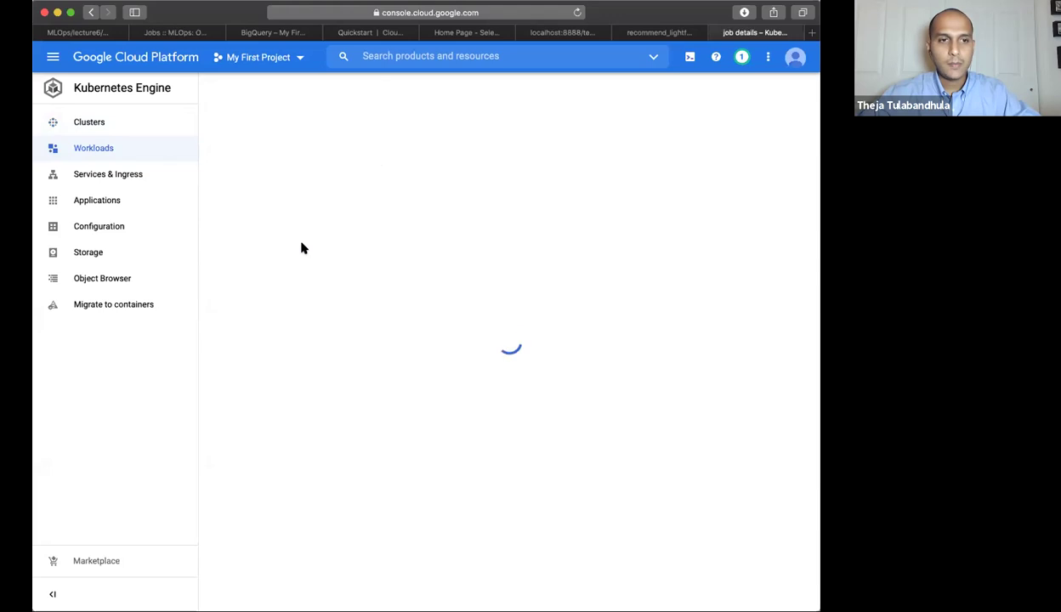
{"action": "left_click", "coordinate": [308, 154]}
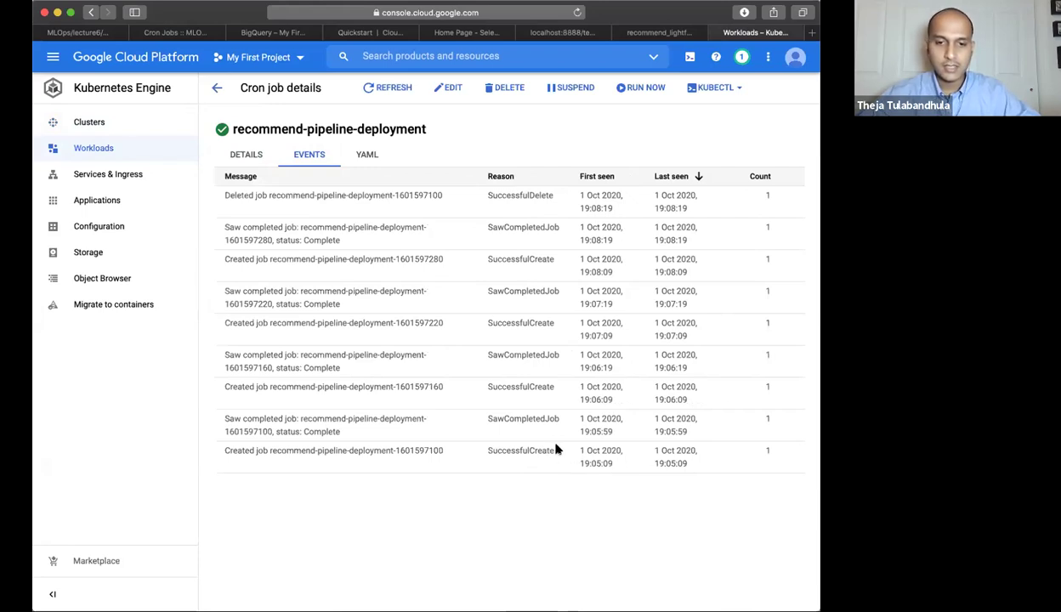
{"action": "left_click_drag", "start_coordinate": [599, 450], "coordinate": [214, 416]}
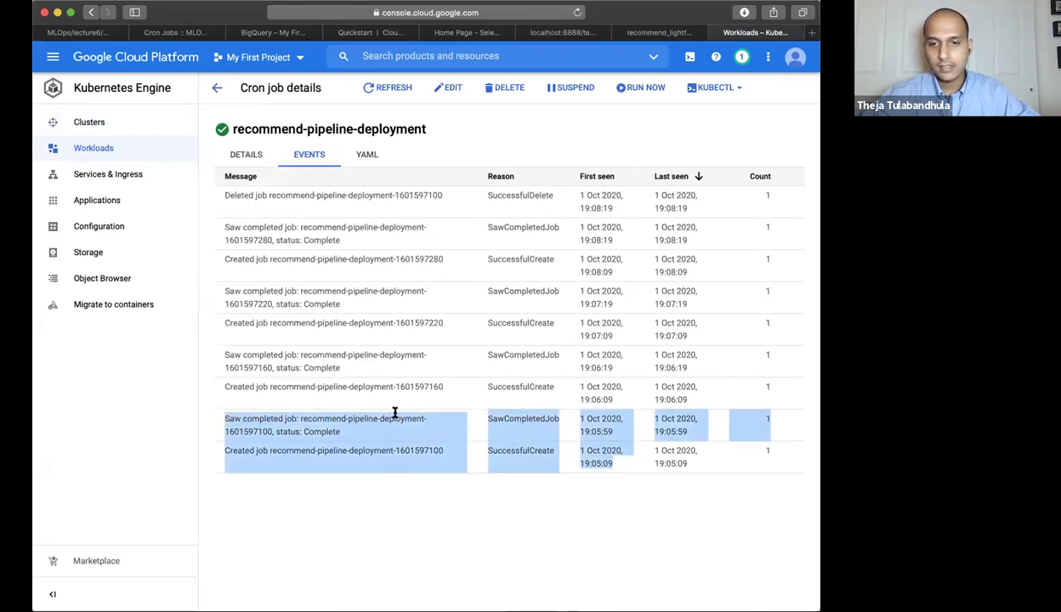
{"action": "left_click", "coordinate": [605, 387]}
{"action": "left_click_drag", "start_coordinate": [499, 365], "coordinate": [220, 356]}
{"action": "left_click_drag", "start_coordinate": [554, 334], "coordinate": [217, 197]}
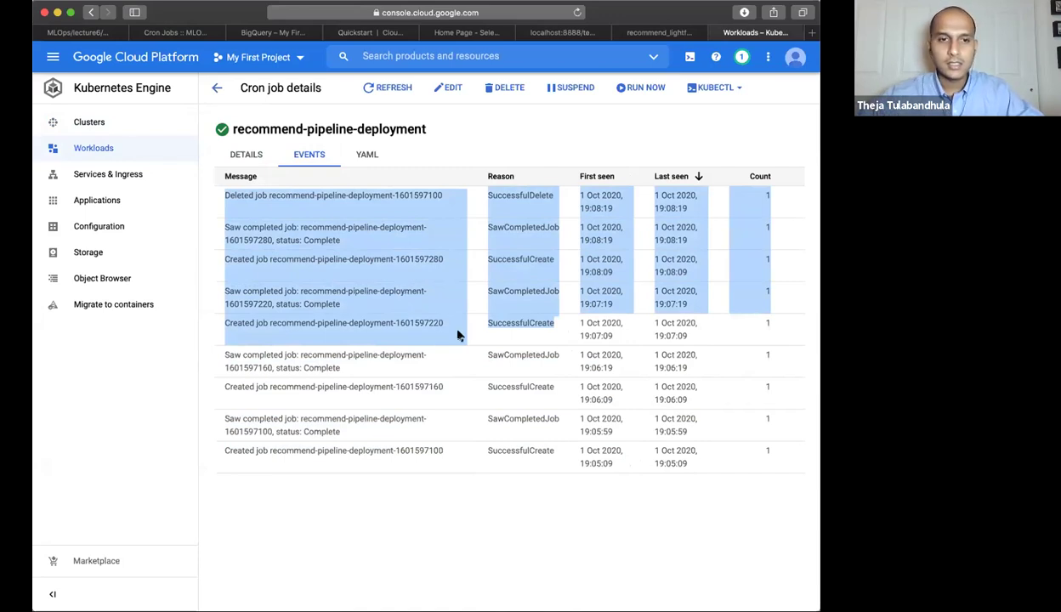
{"action": "key", "text": "super+r"}
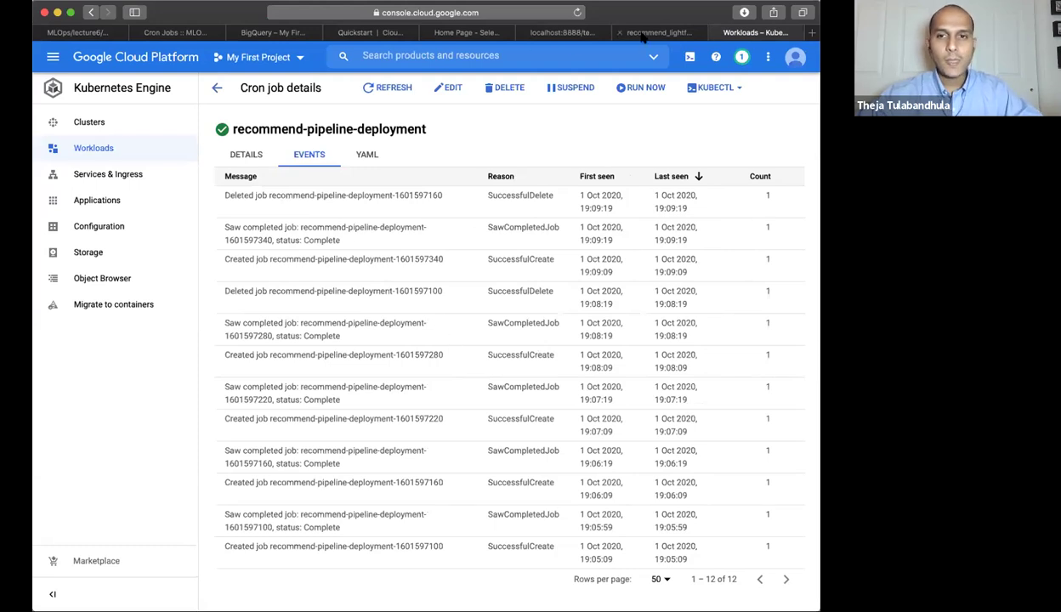
{"action": "left_click", "coordinate": [265, 33]}
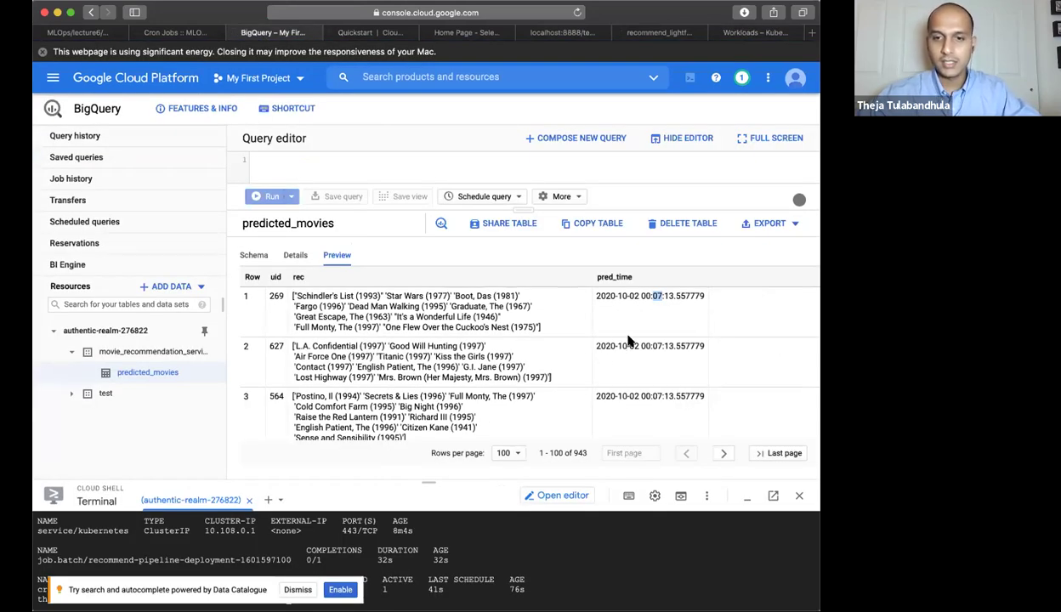
{"action": "key", "text": "super+r"}
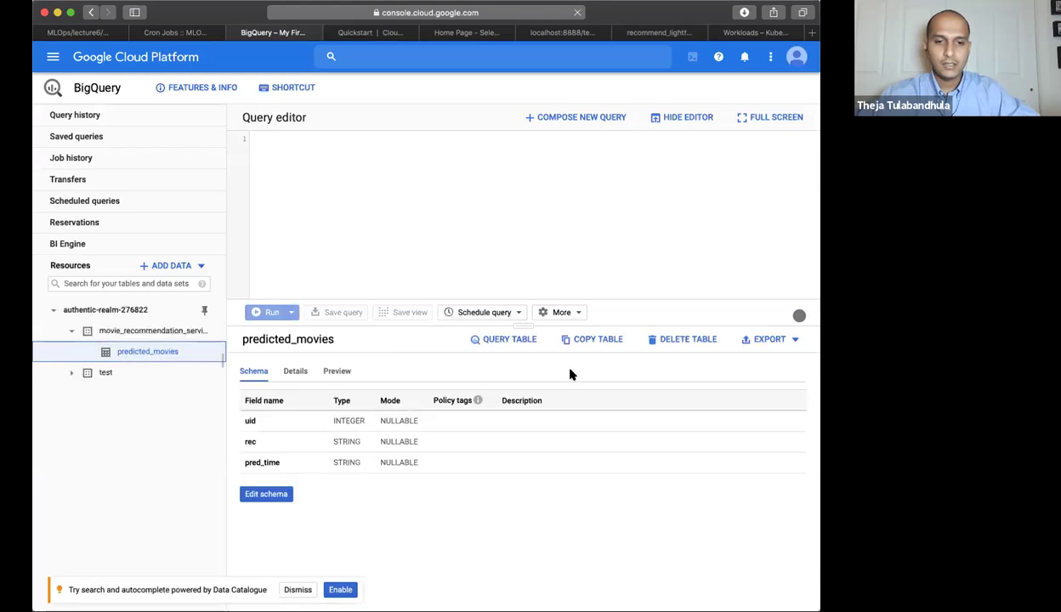
{"action": "left_click", "coordinate": [340, 371]}
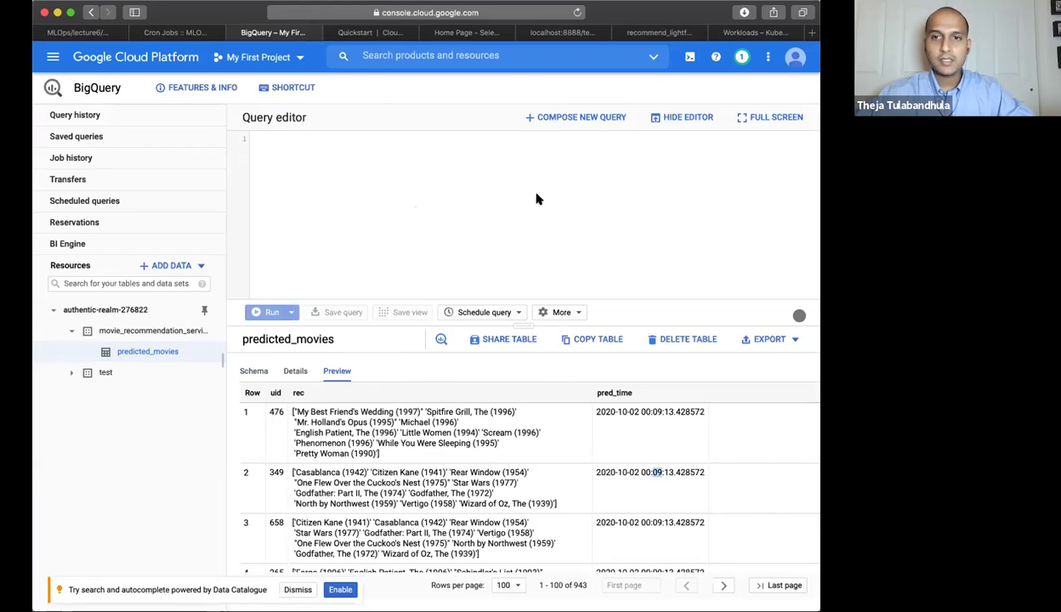
{"action": "left_click", "coordinate": [722, 32]}
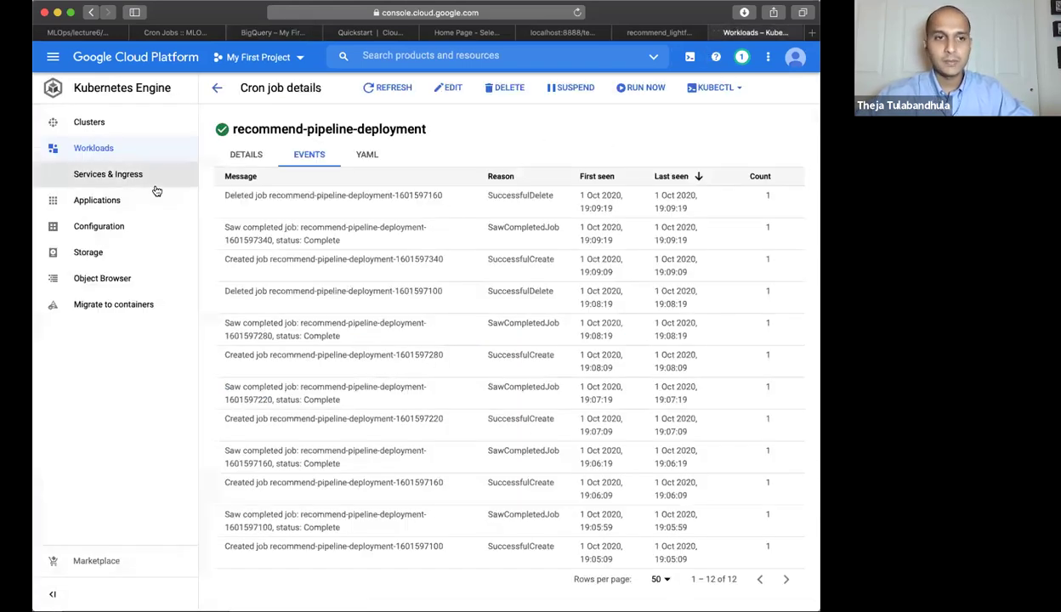
Select recommend-pipeline-deployment in Workloads and delete it, confirming the dialog.
{"action": "left_click", "coordinate": [92, 144]}
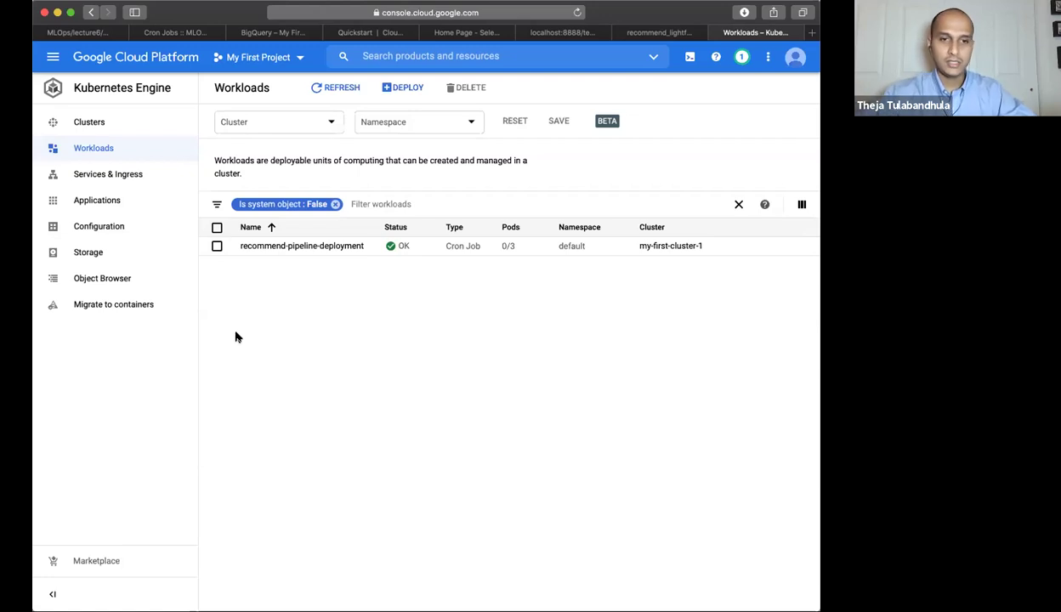
{"action": "left_click", "coordinate": [218, 247]}
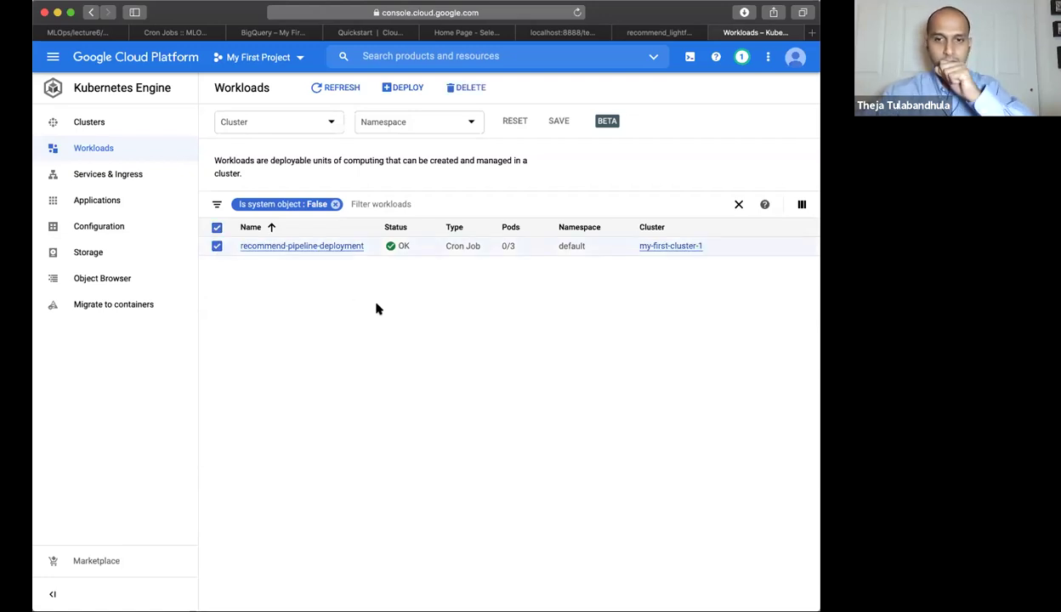
{"action": "left_click", "coordinate": [468, 88]}
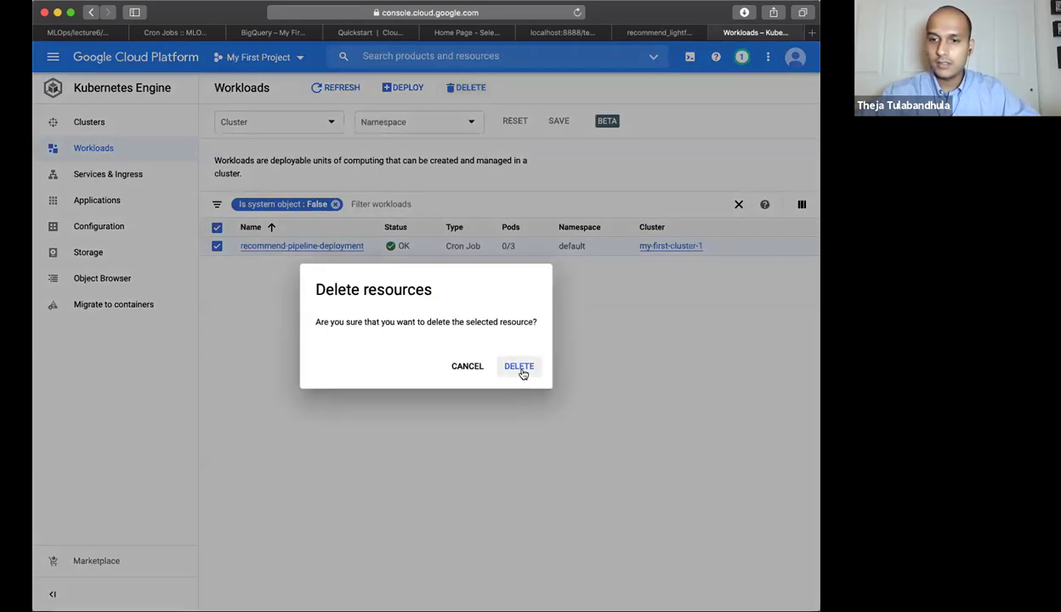
{"action": "left_click", "coordinate": [521, 371]}
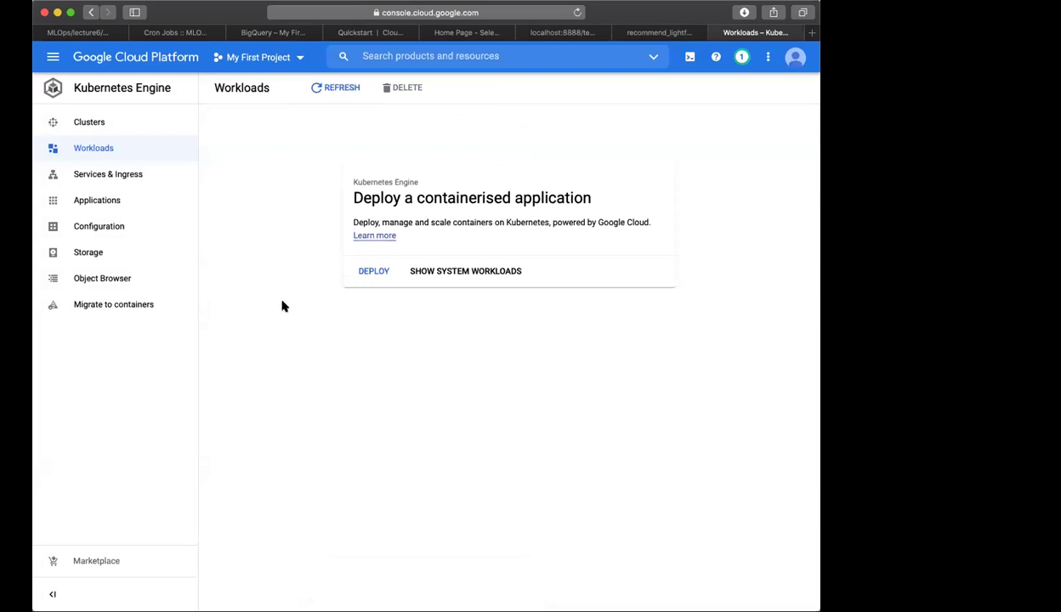
Verify the Workloads list is empty, then select my-first-cluster-1 in Clusters.
{"action": "left_click", "coordinate": [98, 124]}
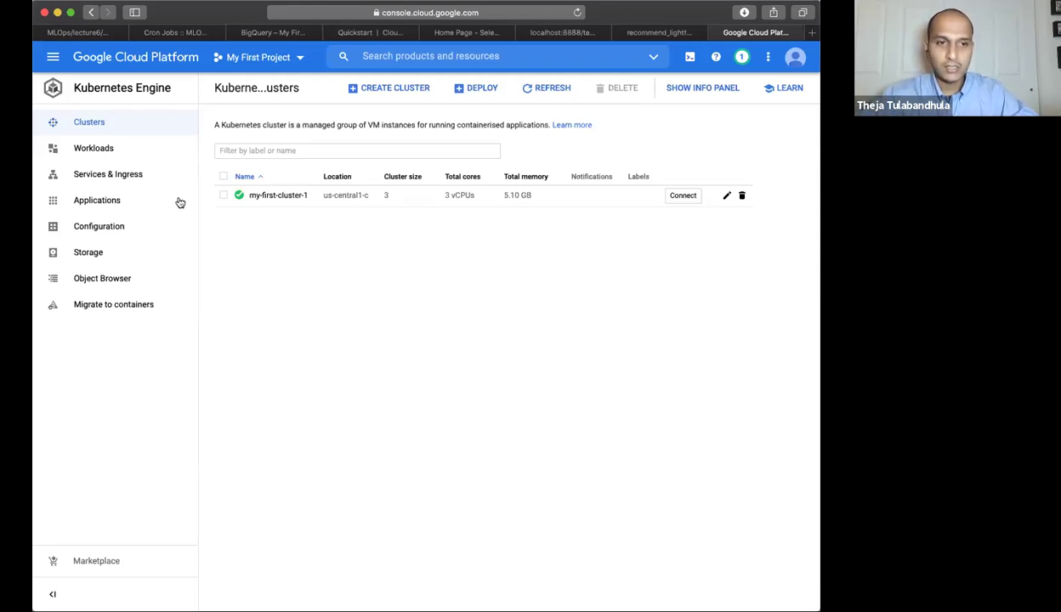
{"action": "left_click", "coordinate": [116, 148]}
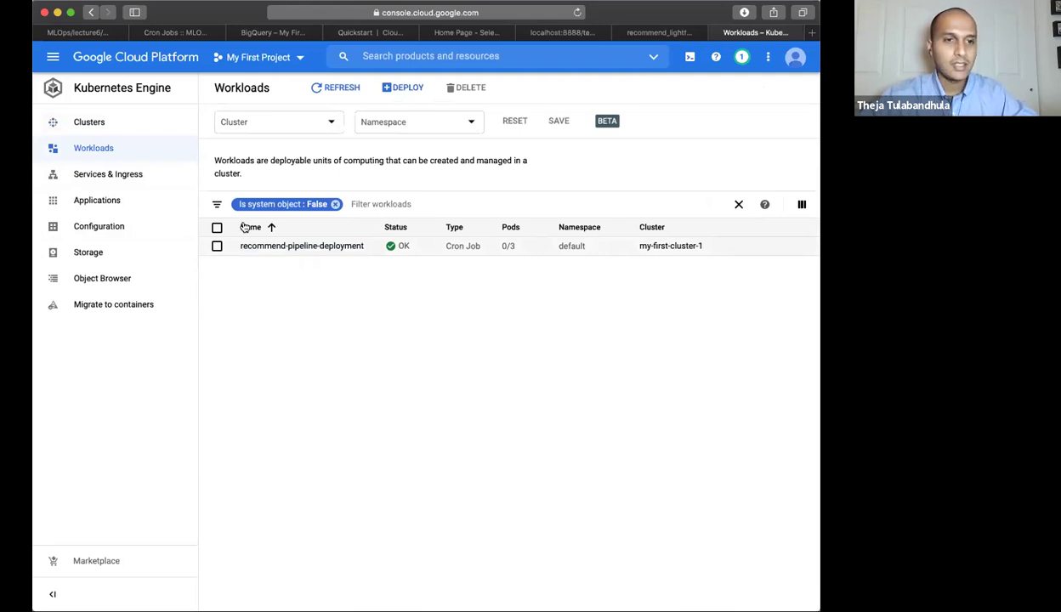
{"action": "left_click", "coordinate": [111, 120]}
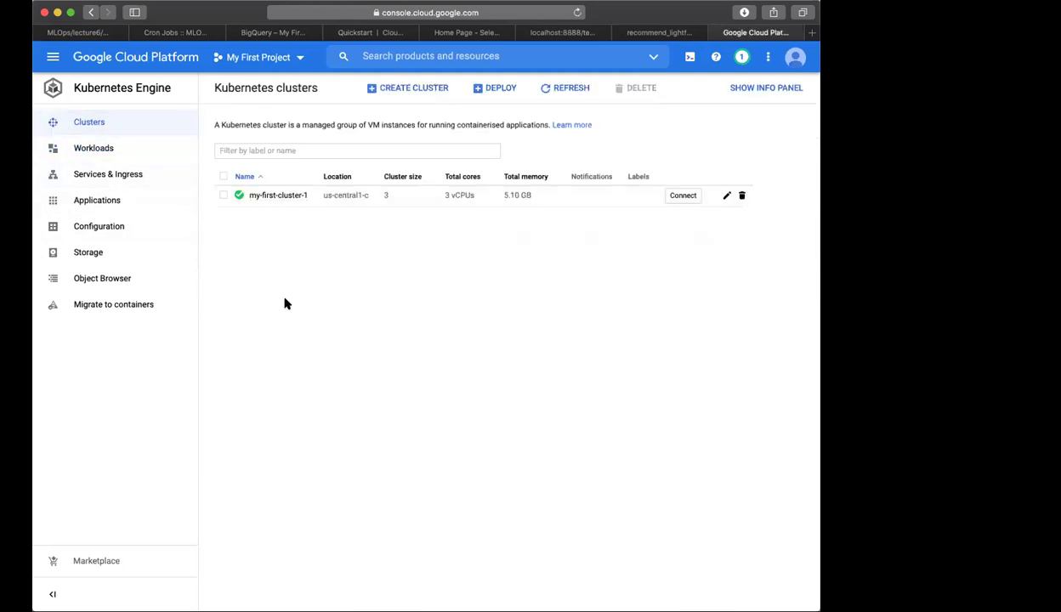
{"action": "left_click", "coordinate": [109, 147]}
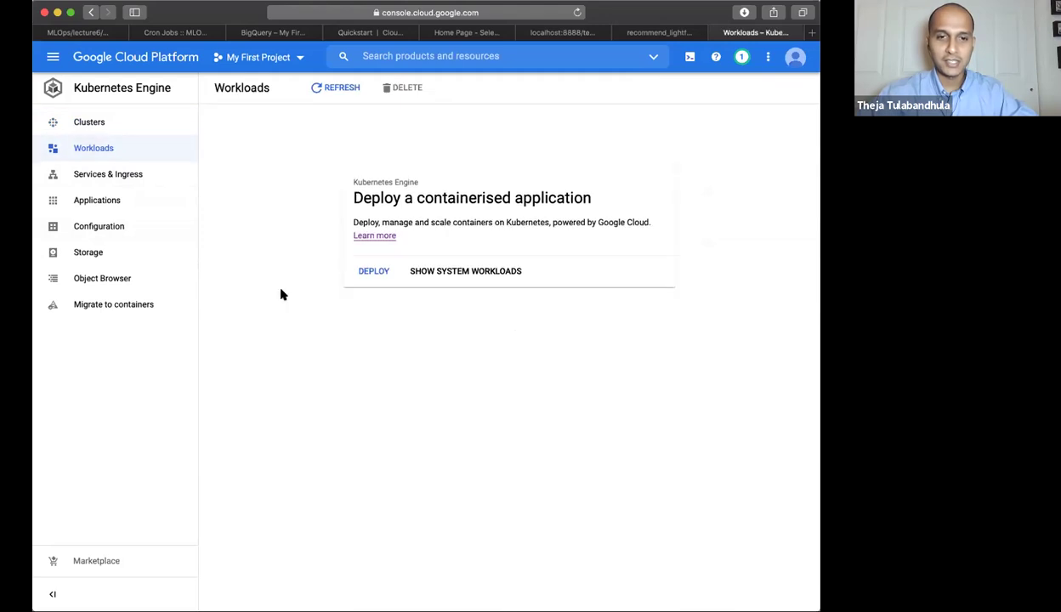
{"action": "left_click", "coordinate": [102, 125]}
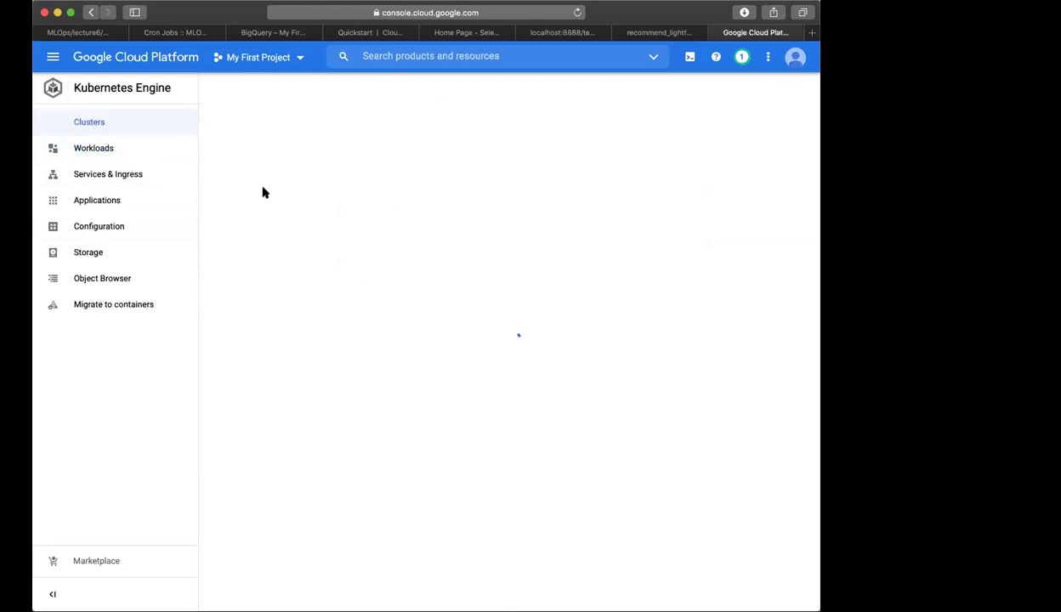
{"action": "left_click", "coordinate": [221, 197]}
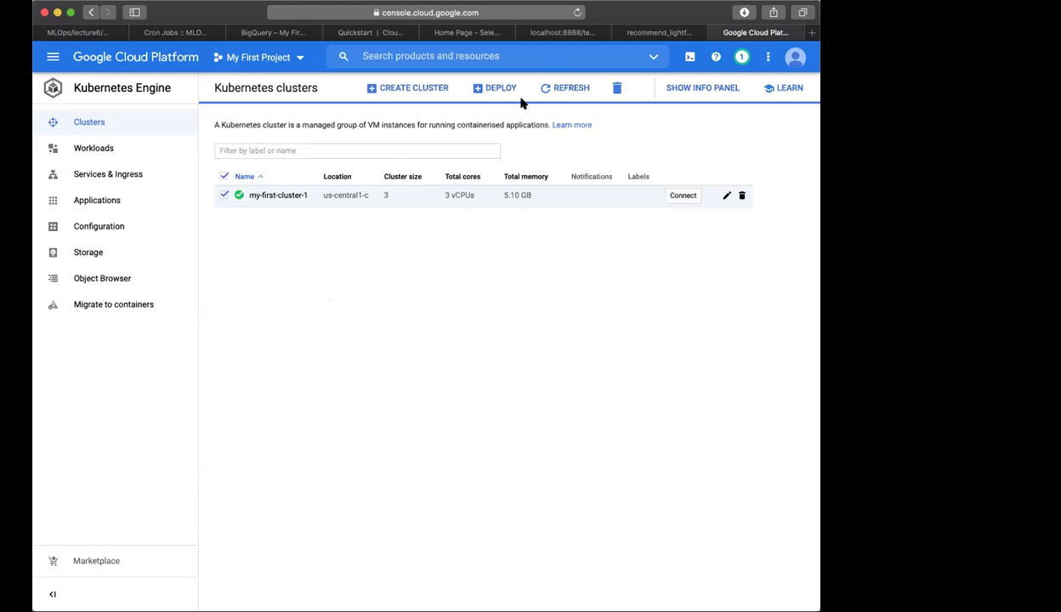
Delete my-first-cluster-1, confirming in the Delete a cluster dialog.
{"action": "left_click", "coordinate": [621, 90]}
{"action": "left_click", "coordinate": [610, 370]}
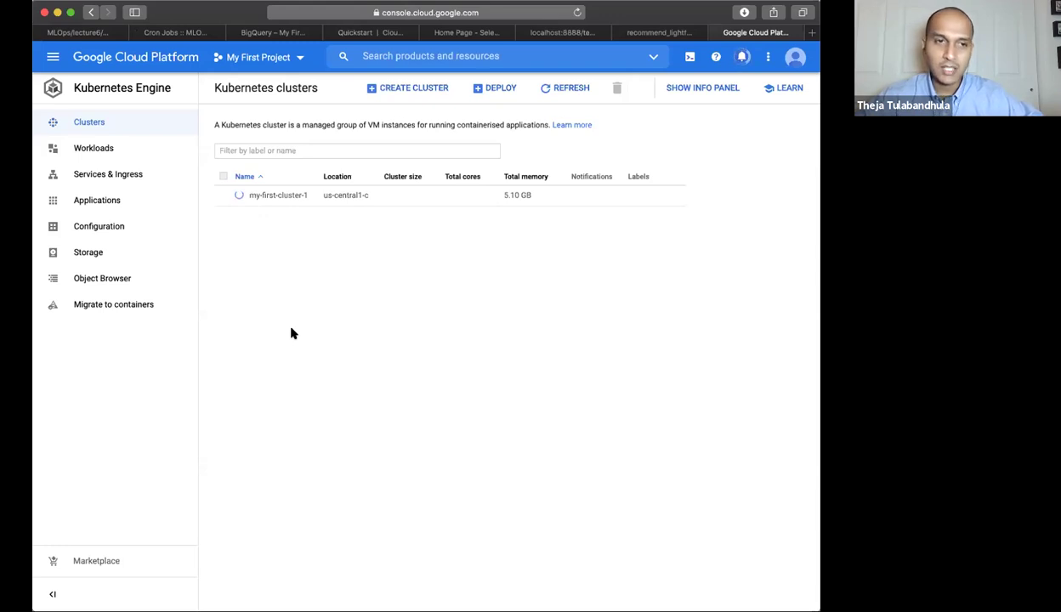
{"action": "left_click", "coordinate": [175, 32]}
Scroll the Cron Jobs notes and go to Lecture 5's Apache Airflow page.
{"action": "scroll", "coordinate": [349, 429], "scroll_direction": "down", "scroll_amount": 7}
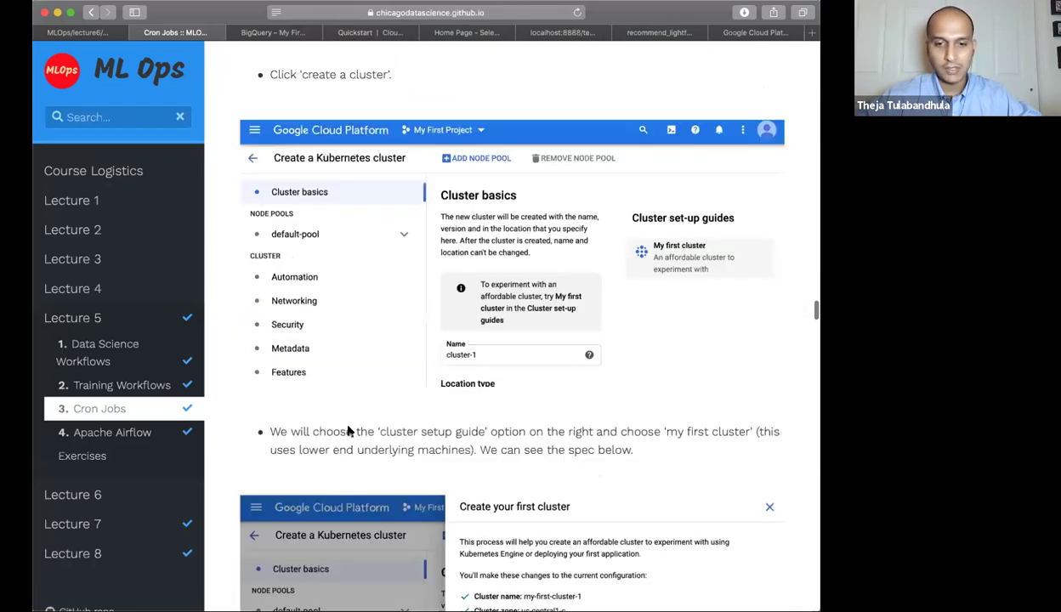
{"action": "scroll", "coordinate": [349, 430], "scroll_direction": "down", "scroll_amount": 10}
{"action": "left_click", "coordinate": [113, 432]}
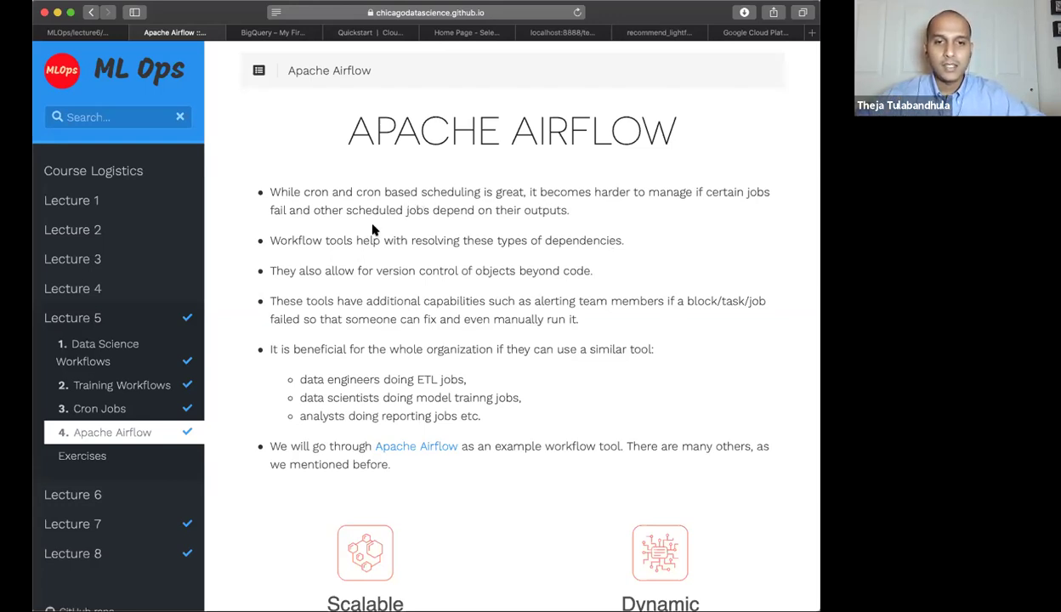
Select the 'APACHE AIRFLOW' heading on the Lecture 5 course notes page to highlight it.
{"action": "triple_click", "coordinate": [493, 124]}
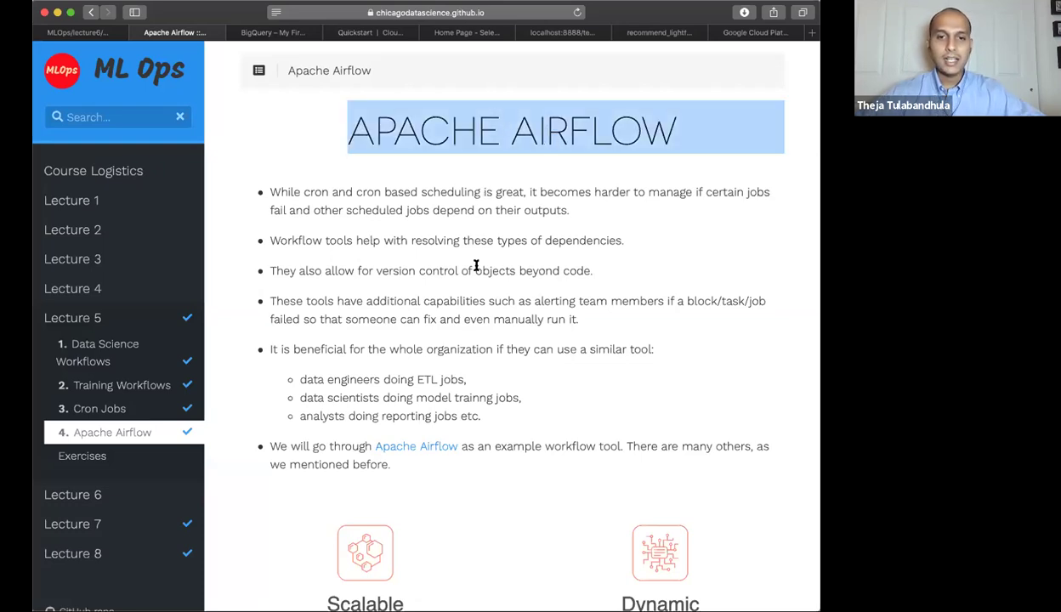
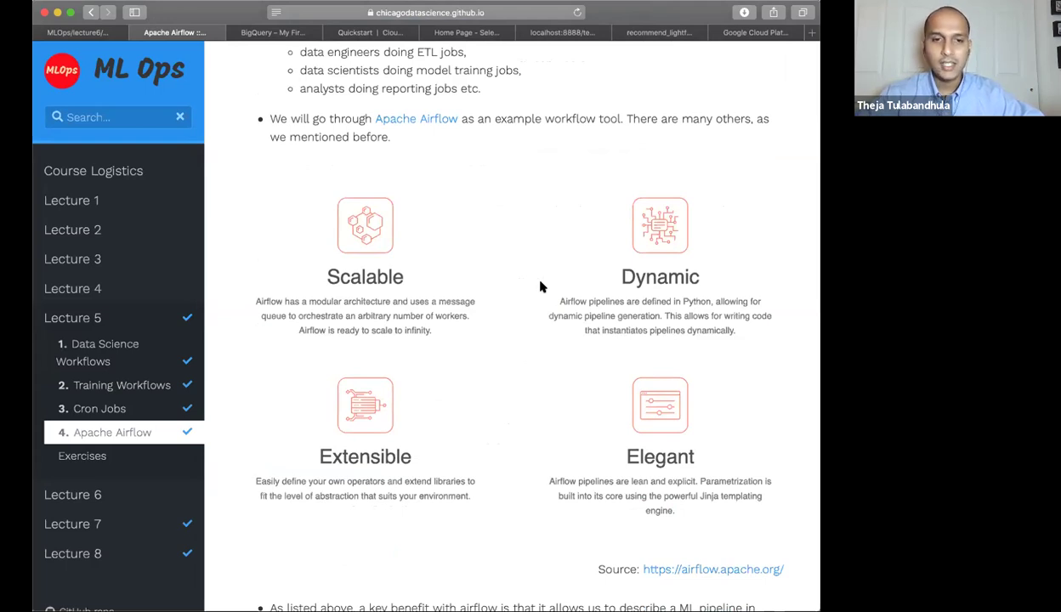
Scroll the course page past the install code block to the 'quickstart page' link in Airflow Basics.
{"action": "scroll", "coordinate": [540, 284], "scroll_direction": "down", "scroll_amount": 1}
{"action": "scroll", "coordinate": [518, 273], "scroll_direction": "down", "scroll_amount": 1}
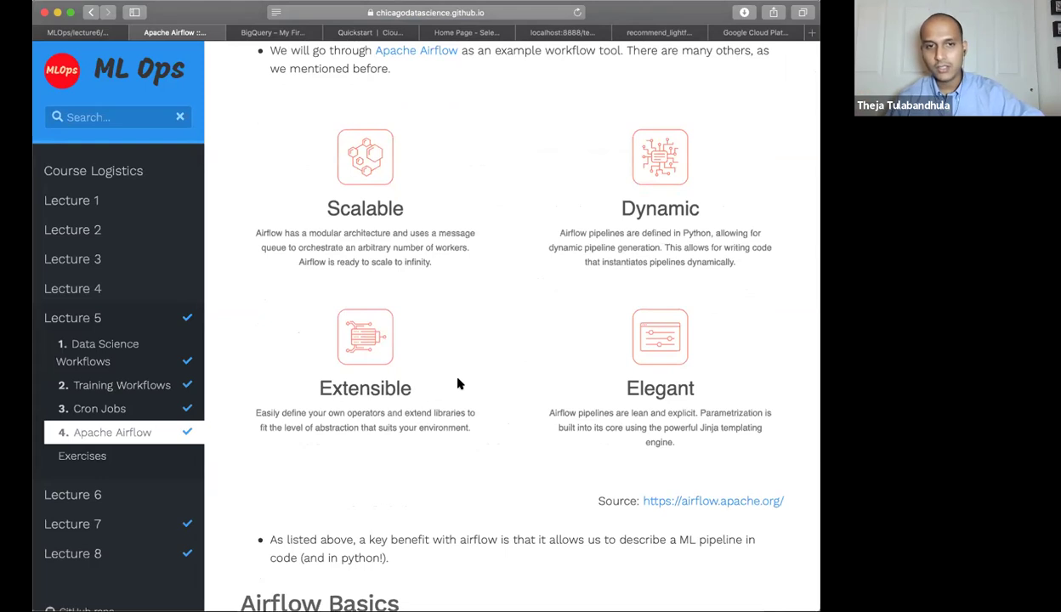
{"action": "scroll", "coordinate": [457, 384], "scroll_direction": "up", "scroll_amount": 1}
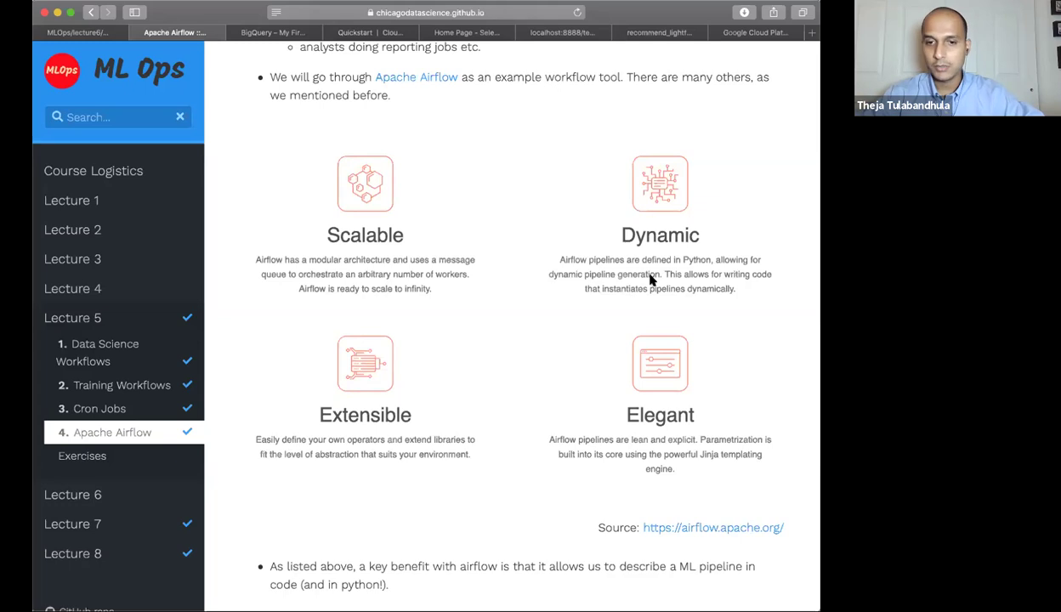
{"action": "scroll", "coordinate": [651, 279], "scroll_direction": "down", "scroll_amount": 5}
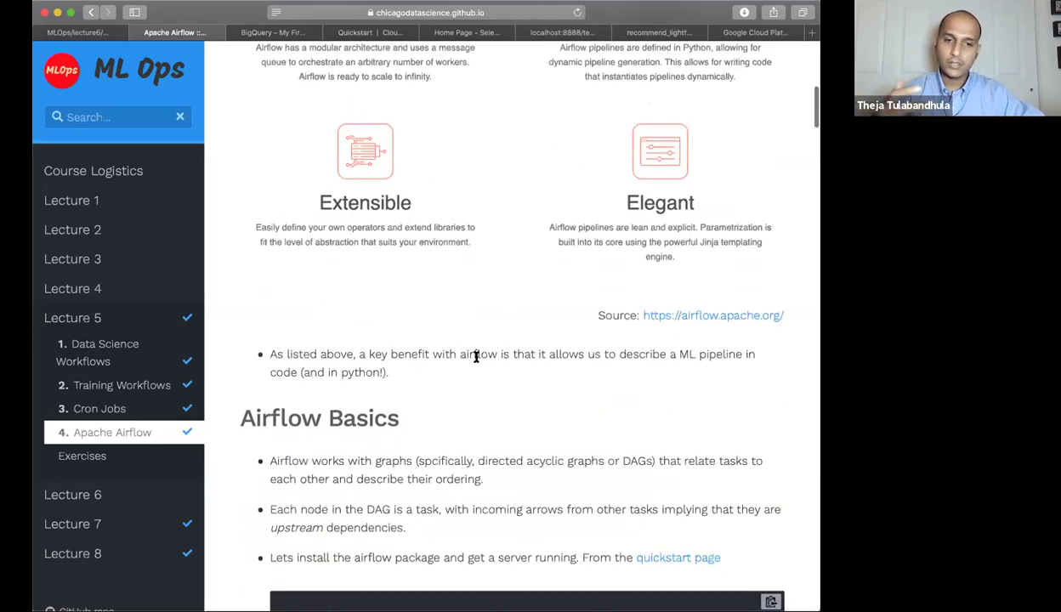
{"action": "scroll", "coordinate": [476, 357], "scroll_direction": "down", "scroll_amount": 2}
{"action": "scroll", "coordinate": [476, 360], "scroll_direction": "up", "scroll_amount": 3}
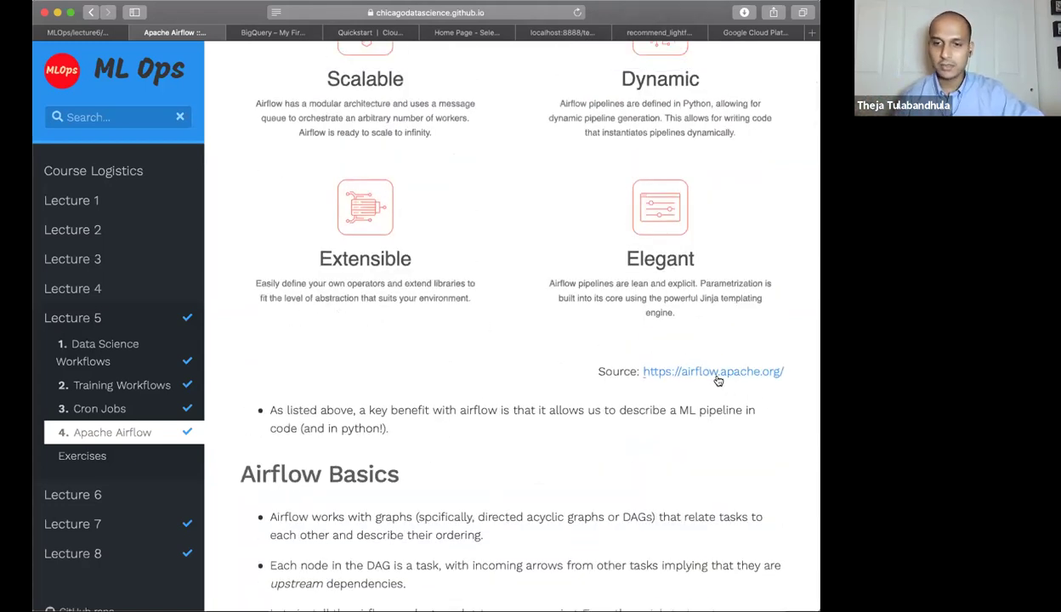
{"action": "scroll", "coordinate": [524, 431], "scroll_direction": "down", "scroll_amount": 5}
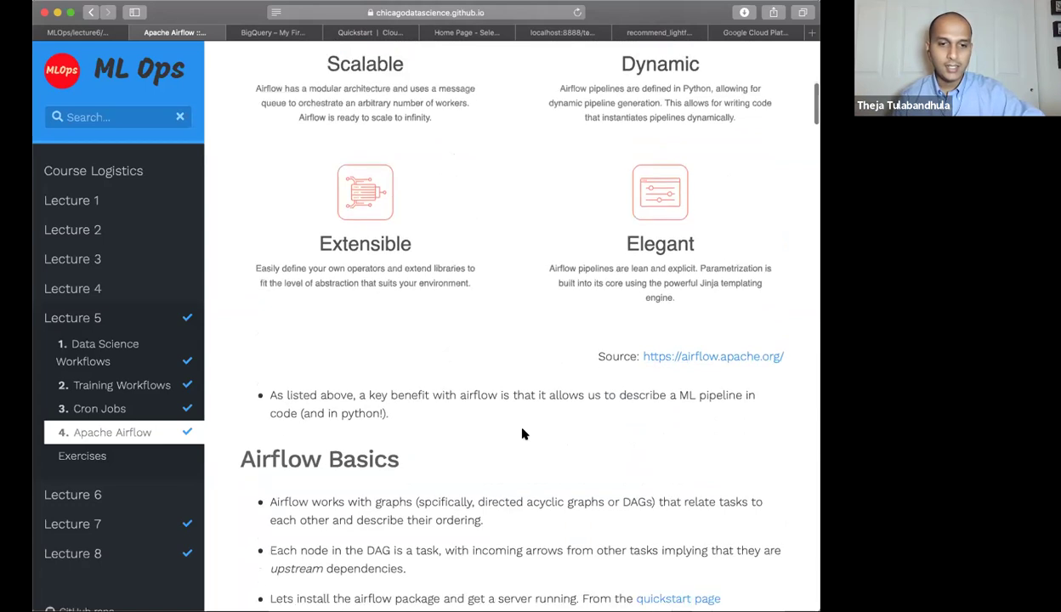
{"action": "scroll", "coordinate": [522, 433], "scroll_direction": "down", "scroll_amount": 1}
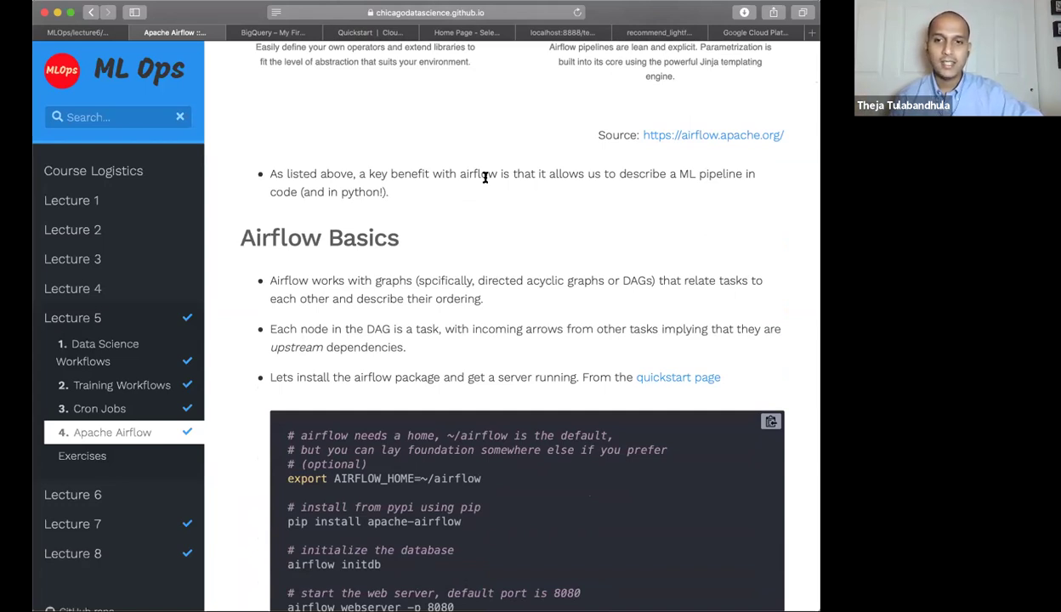
{"action": "scroll", "coordinate": [485, 180], "scroll_direction": "down", "scroll_amount": 2}
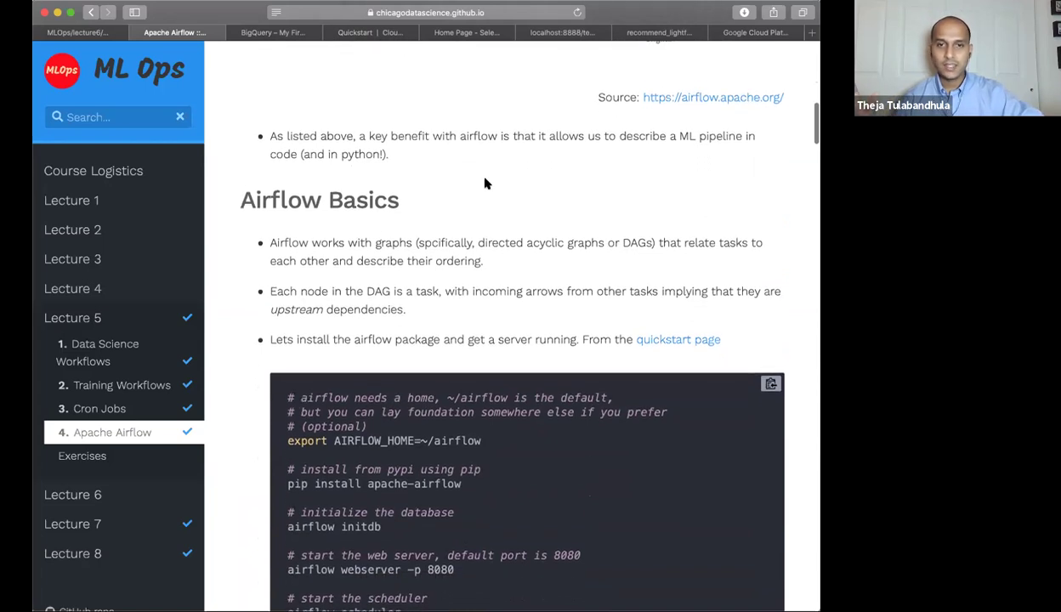
{"action": "scroll", "coordinate": [485, 182], "scroll_direction": "down", "scroll_amount": 1}
{"action": "scroll", "coordinate": [486, 182], "scroll_direction": "down", "scroll_amount": 2}
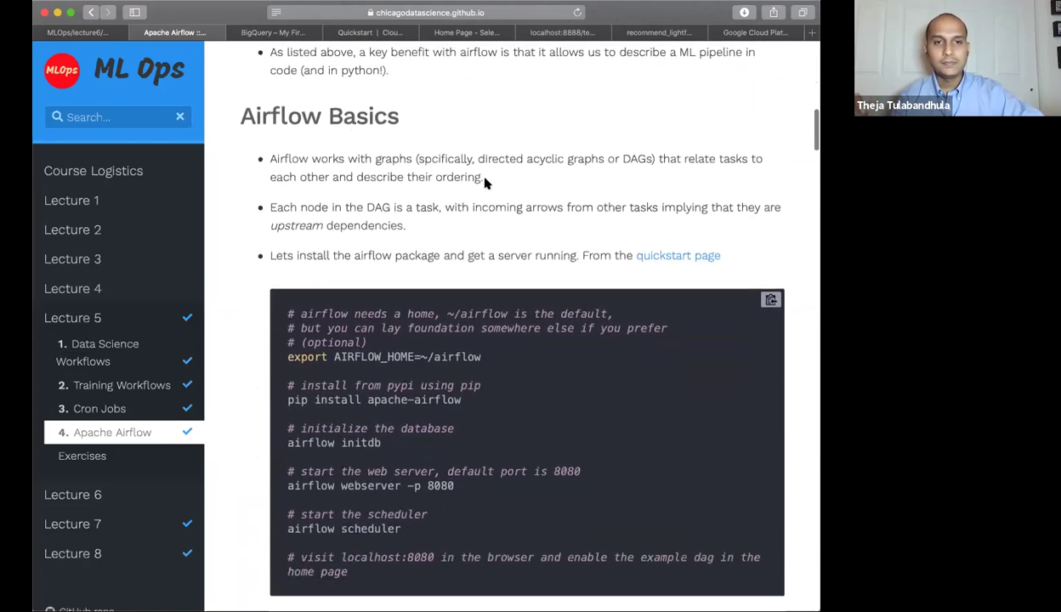
{"action": "scroll", "coordinate": [485, 182], "scroll_direction": "down", "scroll_amount": 2}
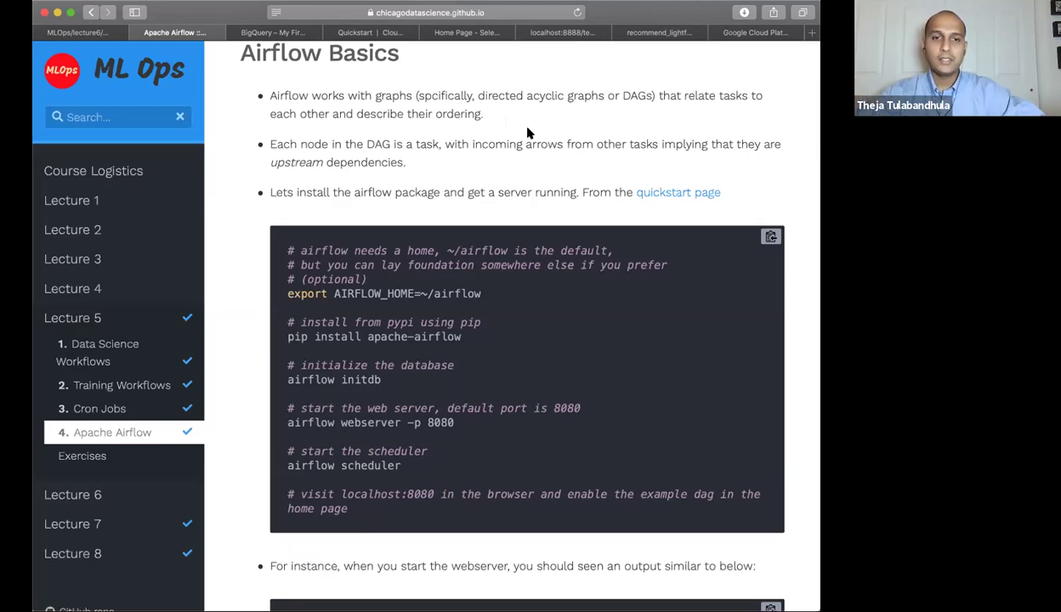
{"action": "scroll", "coordinate": [528, 133], "scroll_direction": "down", "scroll_amount": 1}
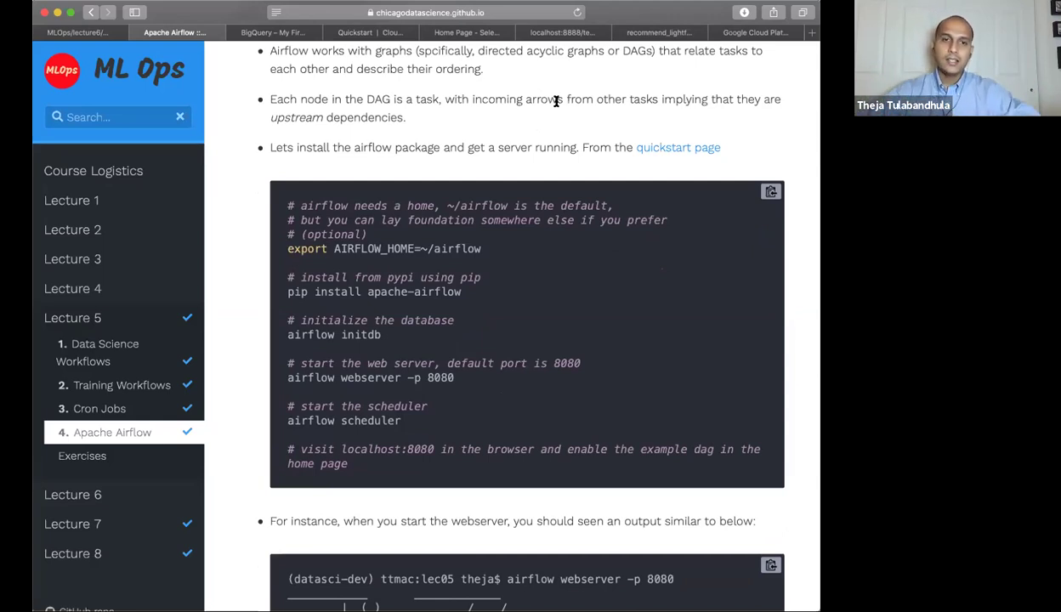
{"action": "scroll", "coordinate": [556, 102], "scroll_direction": "down", "scroll_amount": 2}
{"action": "scroll", "coordinate": [488, 146], "scroll_direction": "down", "scroll_amount": 1}
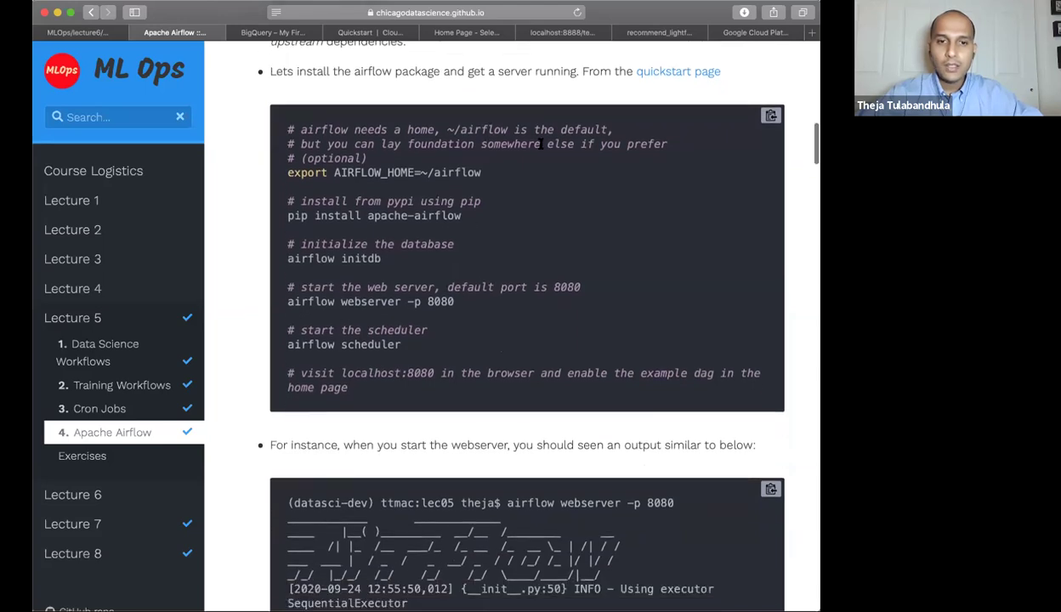
Open the 'quickstart page' link in a new tab and switch to that Quick Start page.
{"action": "right_click", "coordinate": [660, 76]}
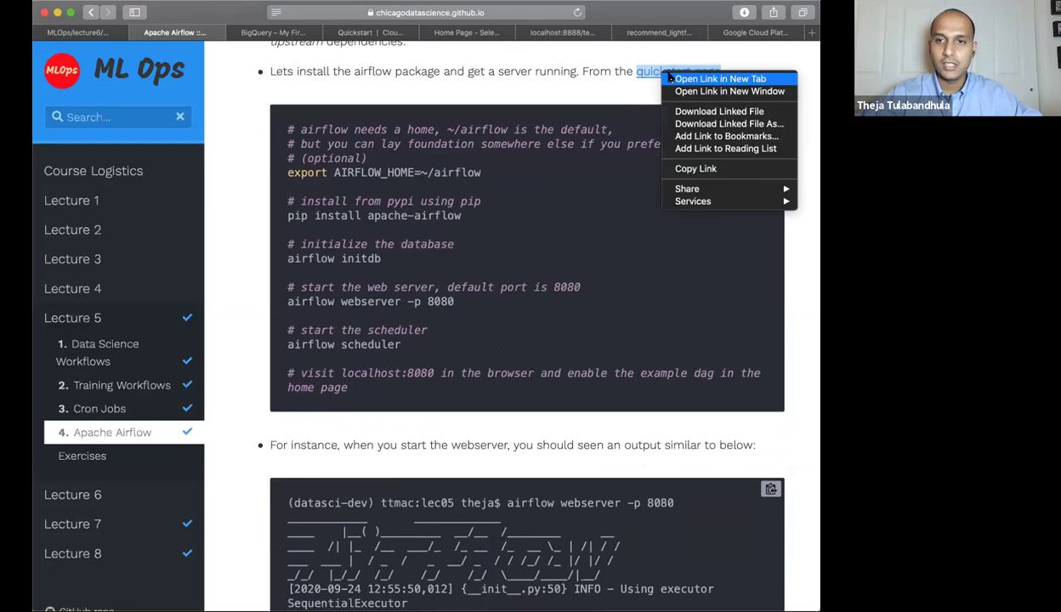
{"action": "left_click", "coordinate": [676, 77]}
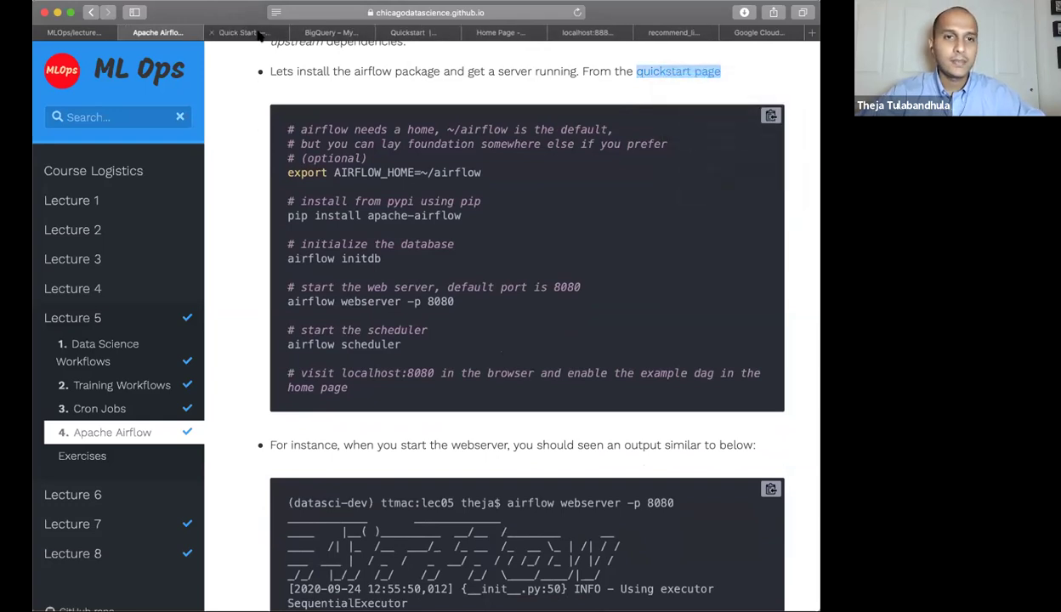
{"action": "left_click", "coordinate": [253, 33]}
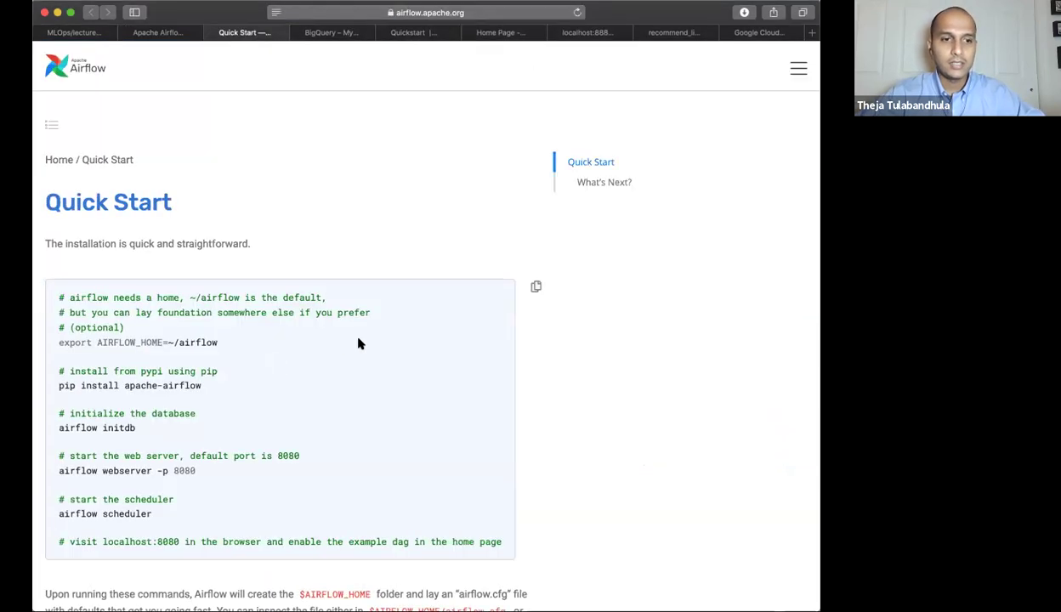
{"action": "scroll", "coordinate": [359, 344], "scroll_direction": "down", "scroll_amount": 5}
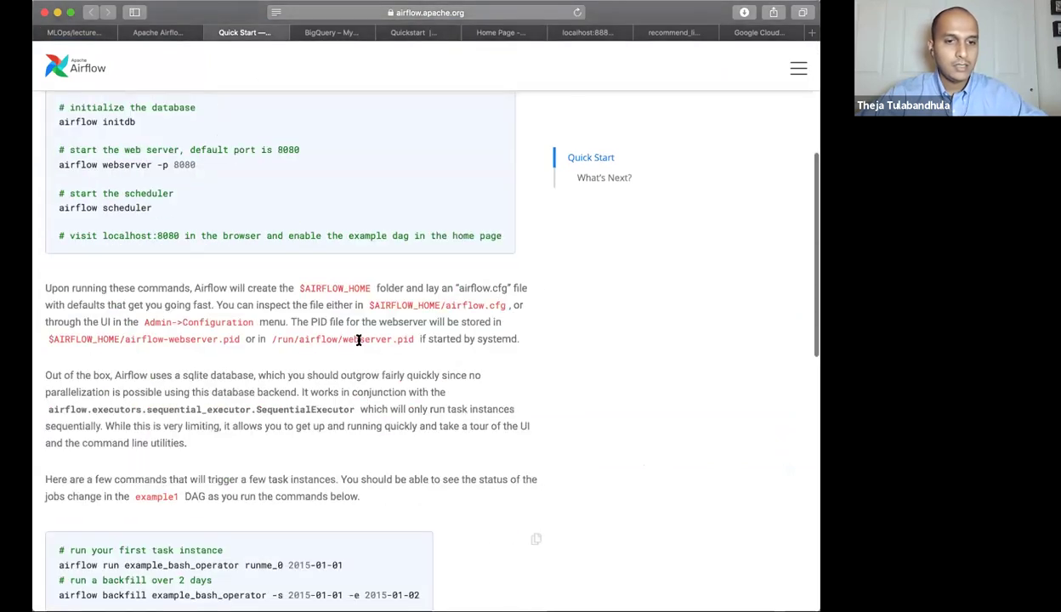
{"action": "scroll", "coordinate": [345, 336], "scroll_direction": "up", "scroll_amount": 5}
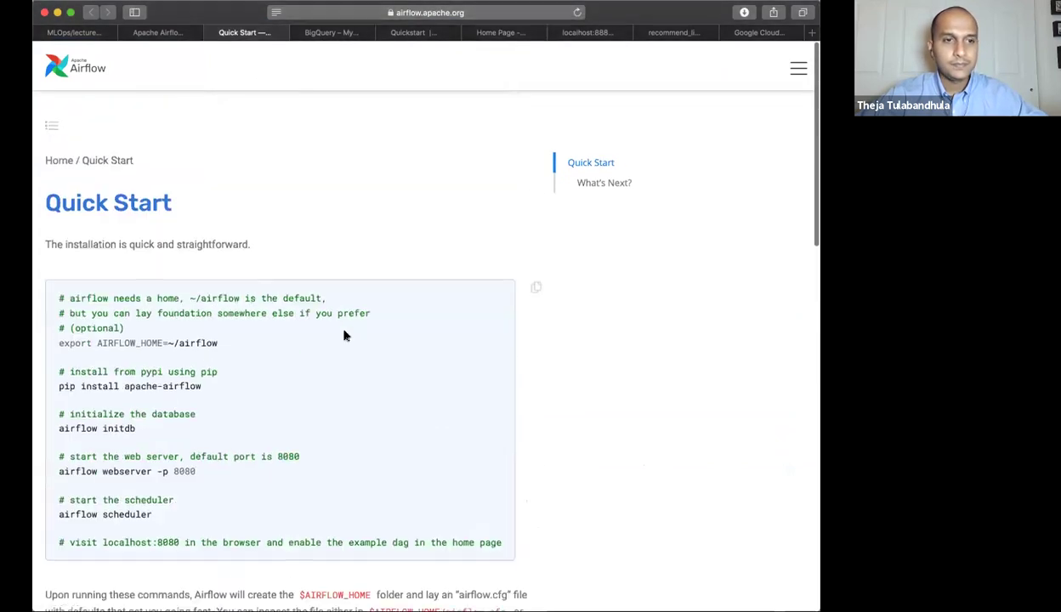
Go to the docs' Installation page and select the pip install apache-airflow command lines.
{"action": "left_click", "coordinate": [53, 127]}
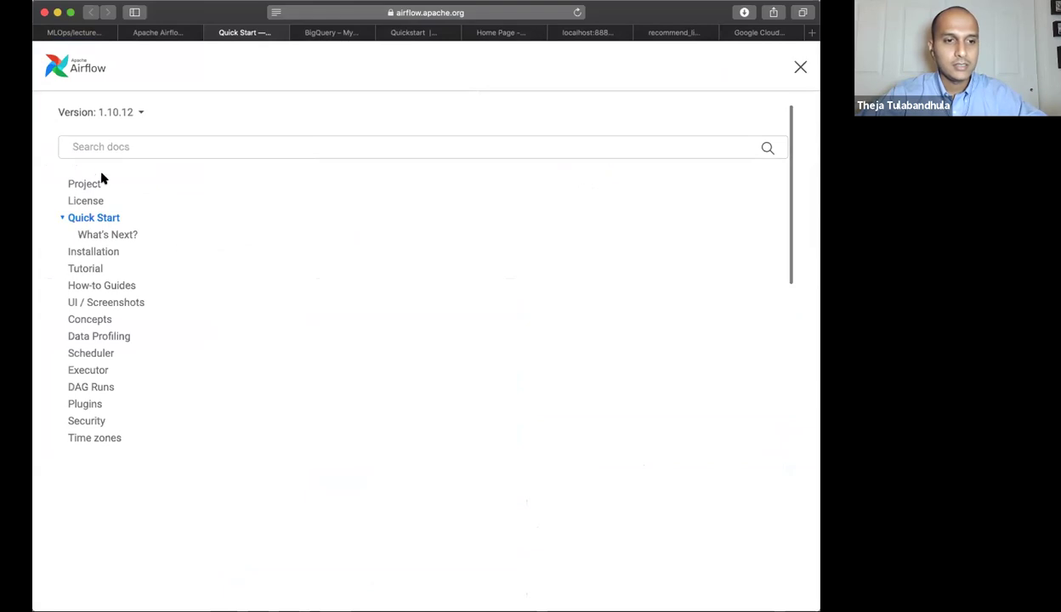
{"action": "left_click", "coordinate": [103, 247]}
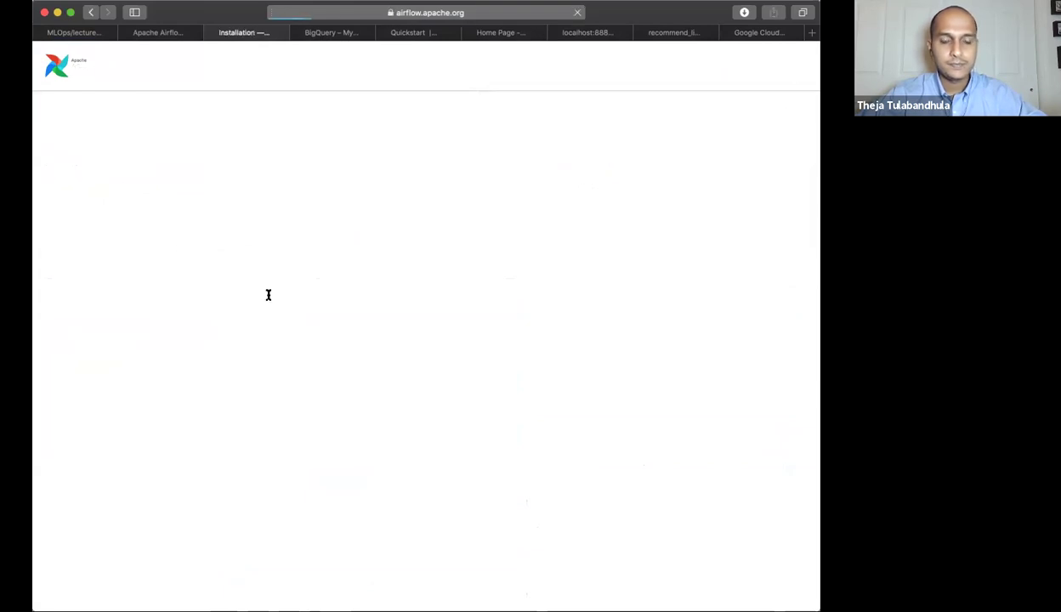
{"action": "scroll", "coordinate": [332, 320], "scroll_direction": "down", "scroll_amount": 3}
{"action": "scroll", "coordinate": [332, 320], "scroll_direction": "down", "scroll_amount": 5}
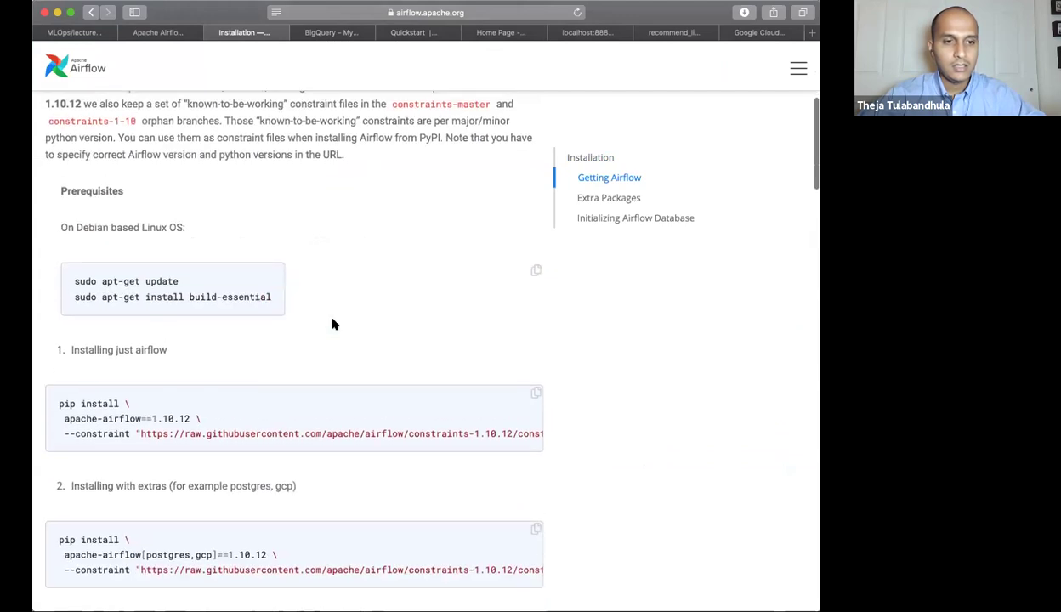
{"action": "scroll", "coordinate": [333, 321], "scroll_direction": "down", "scroll_amount": 10}
{"action": "scroll", "coordinate": [332, 319], "scroll_direction": "down", "scroll_amount": 15}
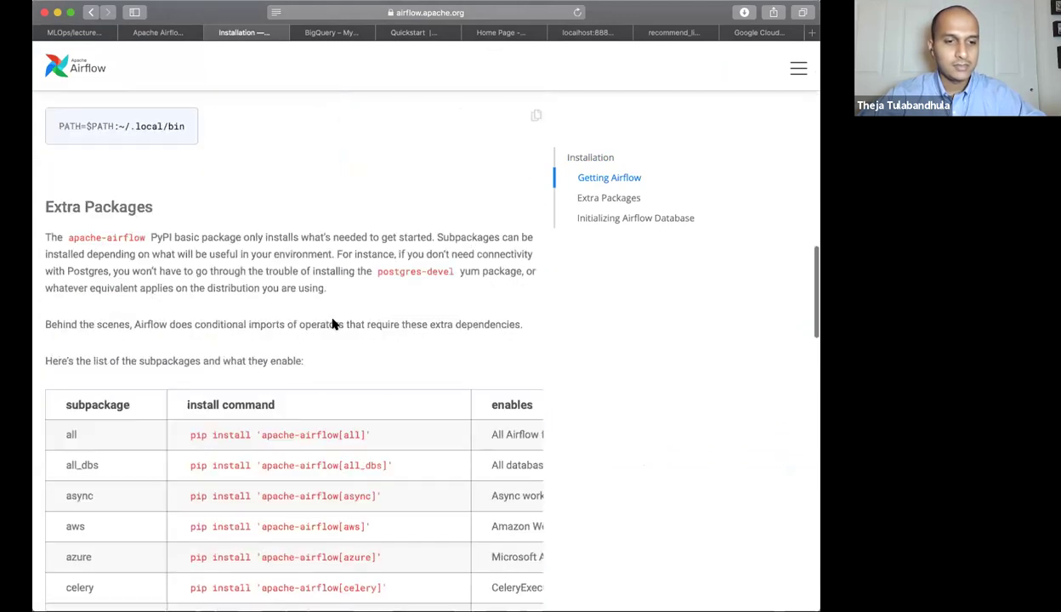
{"action": "scroll", "coordinate": [333, 322], "scroll_direction": "up", "scroll_amount": 20}
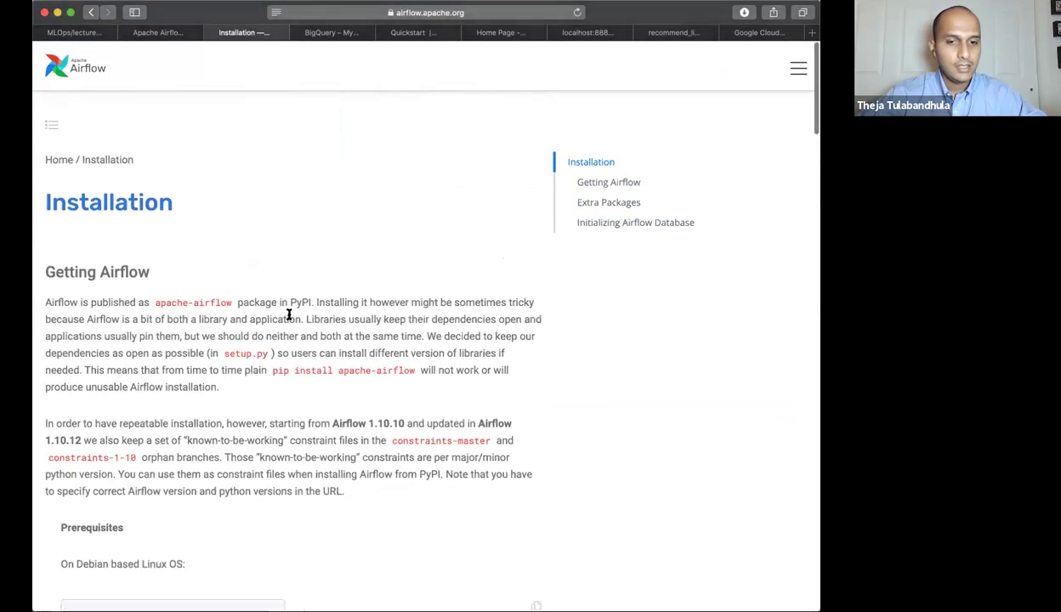
{"action": "scroll", "coordinate": [289, 315], "scroll_direction": "down", "scroll_amount": 3}
{"action": "scroll", "coordinate": [289, 315], "scroll_direction": "down", "scroll_amount": 1}
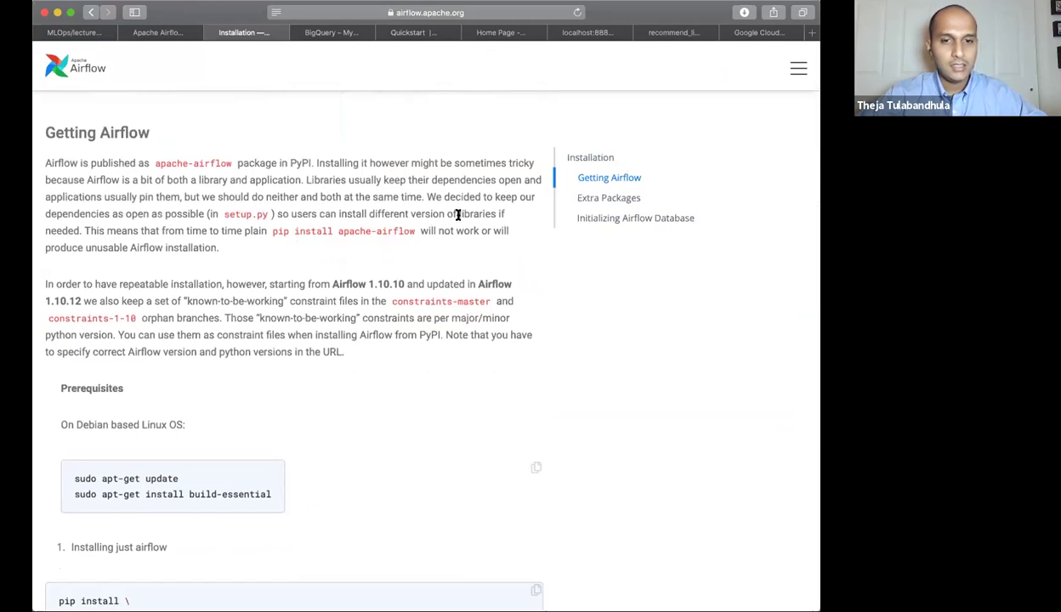
{"action": "scroll", "coordinate": [458, 215], "scroll_direction": "down", "scroll_amount": 2}
{"action": "scroll", "coordinate": [457, 217], "scroll_direction": "down", "scroll_amount": 3}
{"action": "scroll", "coordinate": [457, 219], "scroll_direction": "down", "scroll_amount": 10}
{"action": "scroll", "coordinate": [457, 219], "scroll_direction": "up", "scroll_amount": 5}
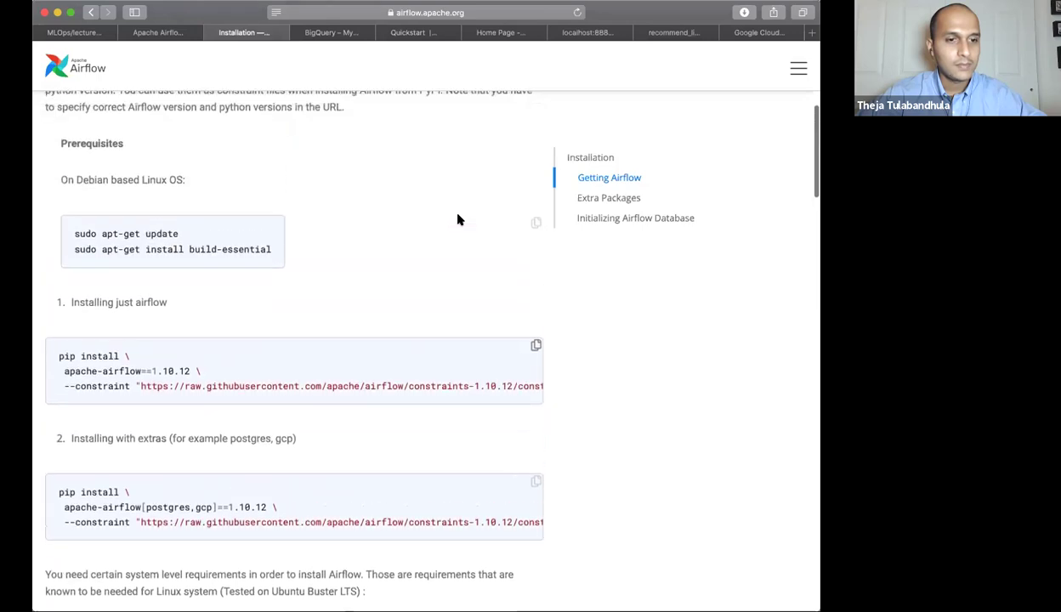
{"action": "scroll", "coordinate": [457, 220], "scroll_direction": "up", "scroll_amount": 1}
{"action": "scroll", "coordinate": [458, 220], "scroll_direction": "down", "scroll_amount": 1}
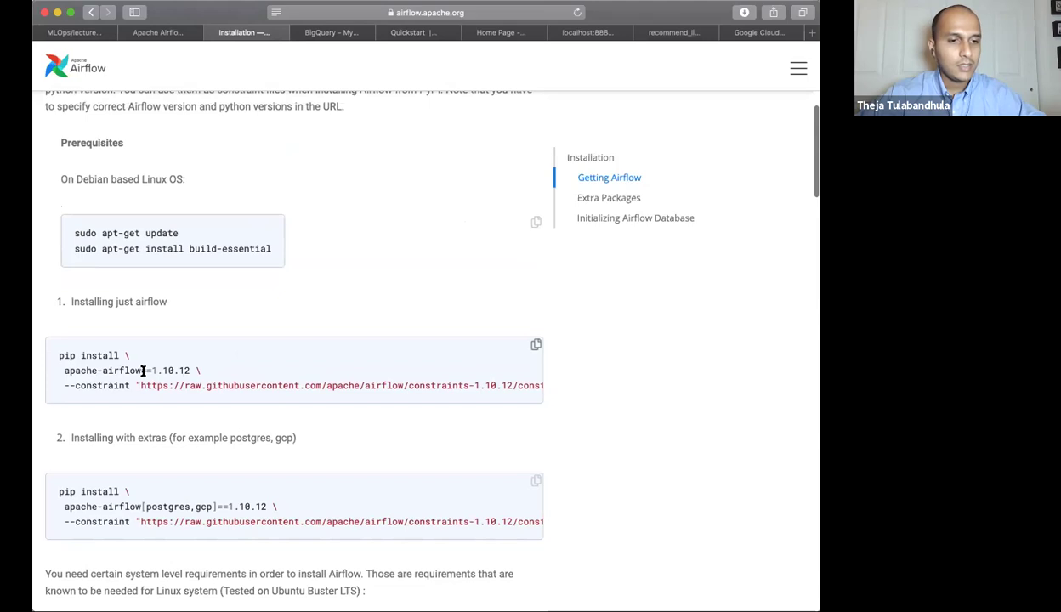
{"action": "left_click_drag", "start_coordinate": [141, 370], "coordinate": [53, 354]}
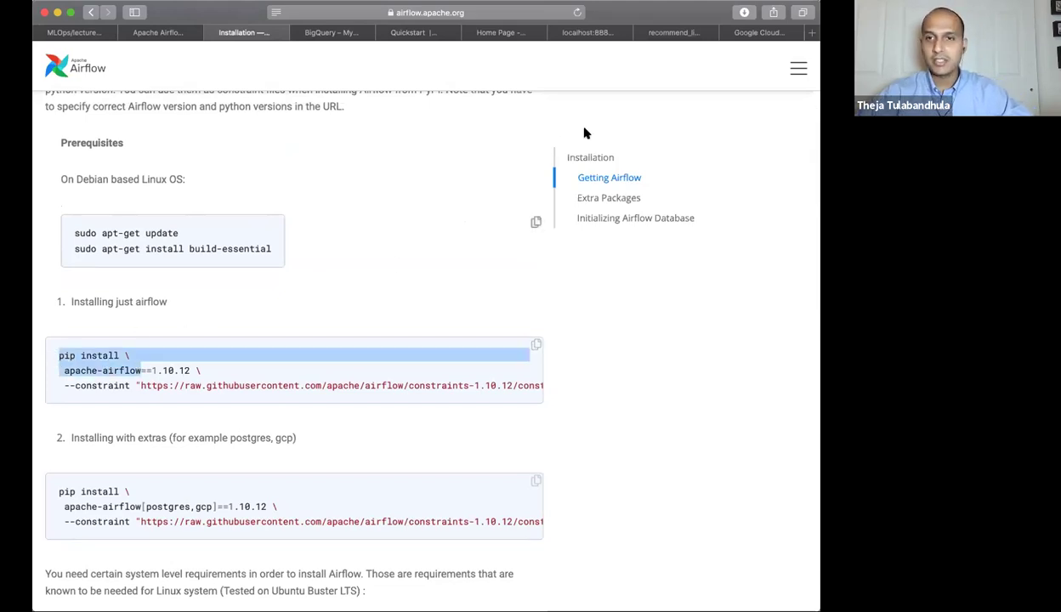
In the Jupyter terminal, run 'which python' to check the active Python.
{"action": "left_click", "coordinate": [587, 32]}
{"action": "type", "text": "con"}
{"action": "key", "text": "BackSpace"}
{"action": "key", "text": "BackSpace"}
{"action": "key", "text": "BackSpace"}
{"action": "type", "text": "which "}
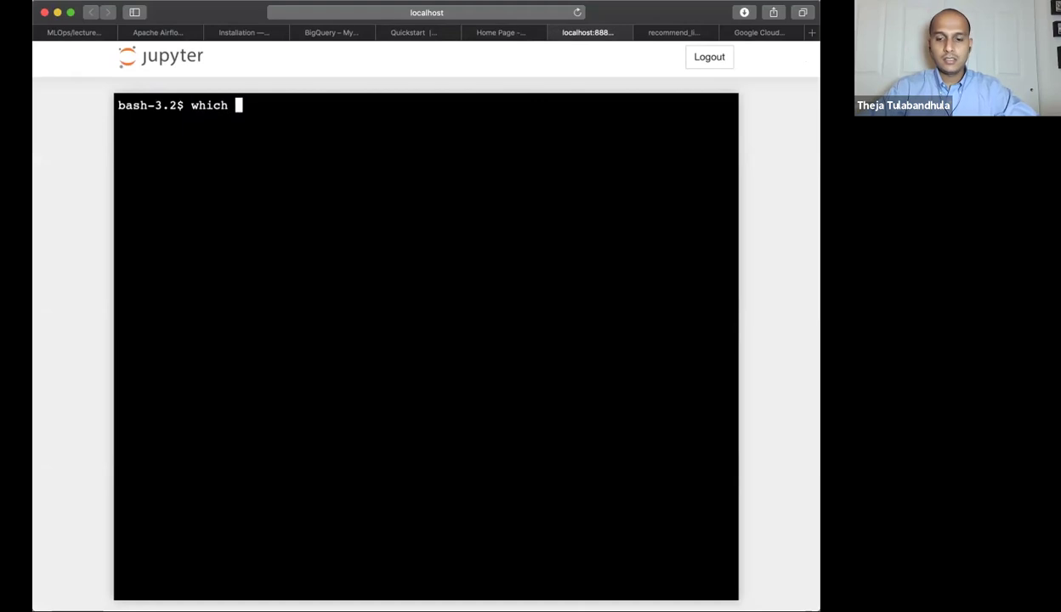
{"action": "type", "text": "python"}
{"action": "key", "text": "Return"}
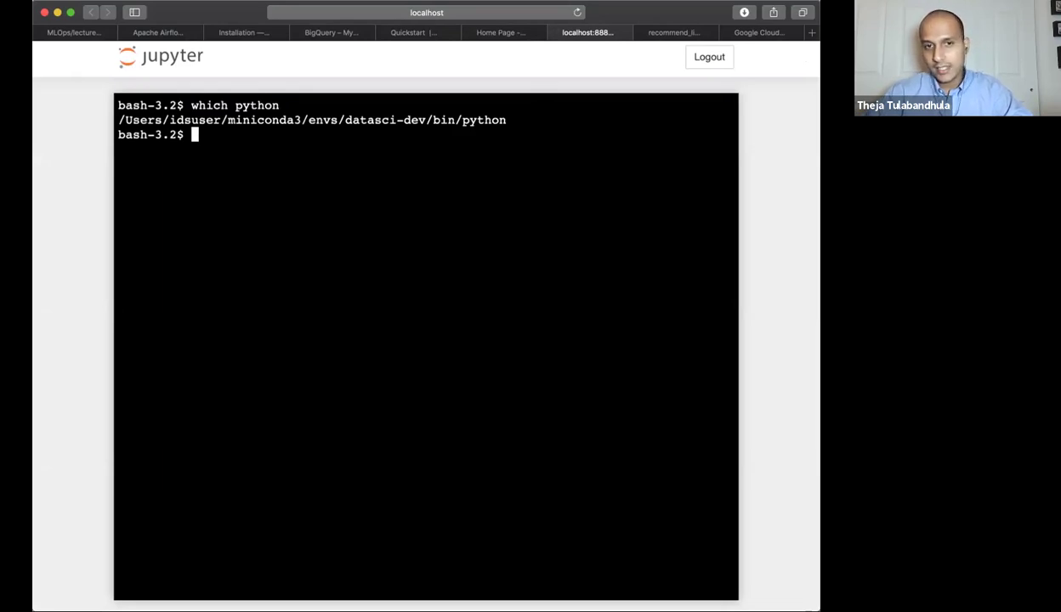
Run 'pip install apache-airflow' and review the output showing all requirements already satisfied.
{"action": "type", "text": "pip install apach"}
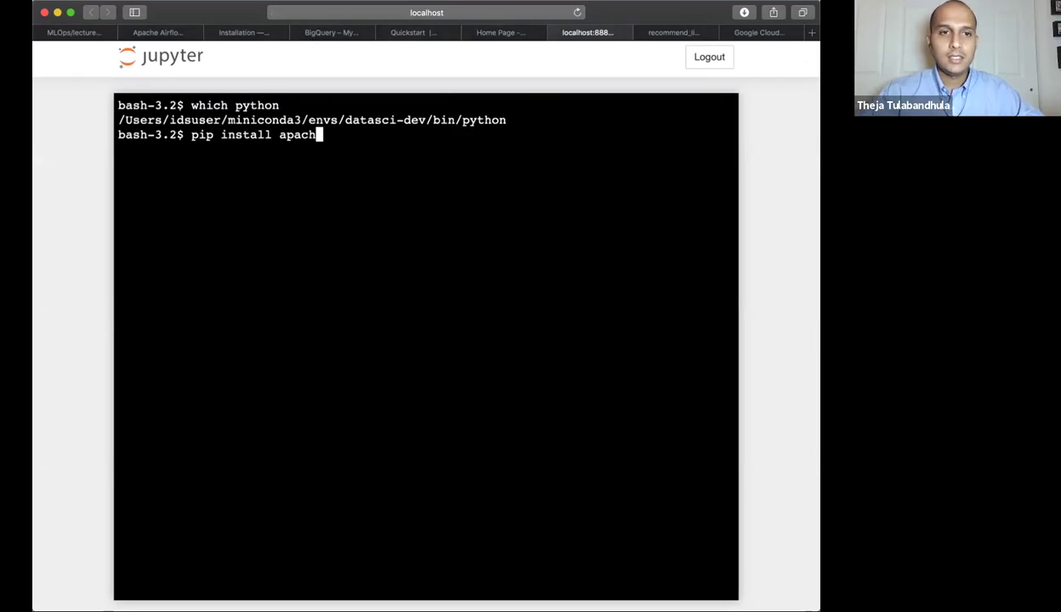
{"action": "left_click", "coordinate": [237, 33]}
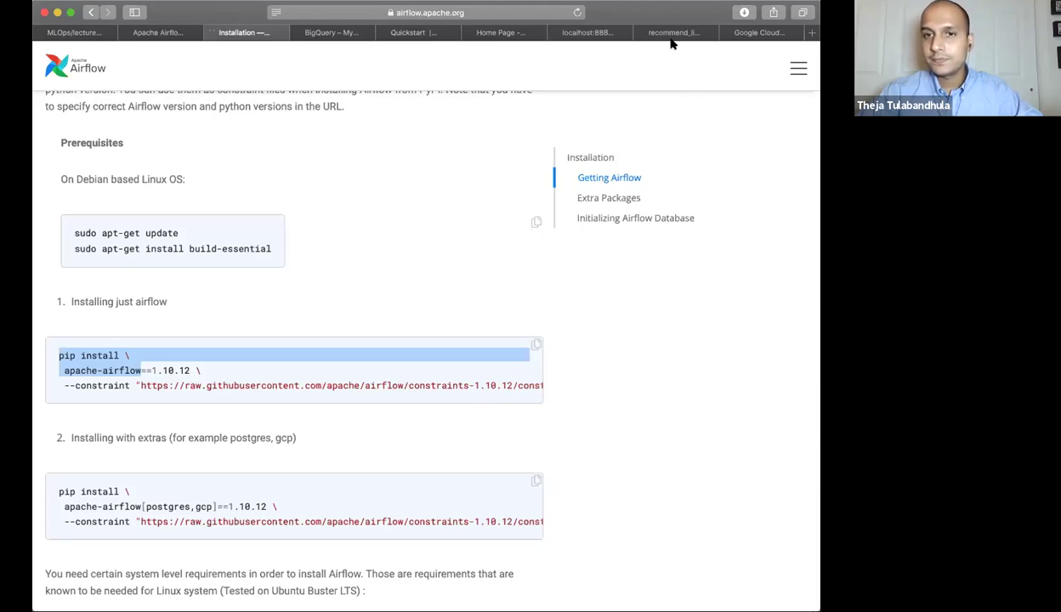
{"action": "left_click", "coordinate": [596, 34]}
{"action": "type", "text": "e-airflow"}
{"action": "key", "text": "Return"}
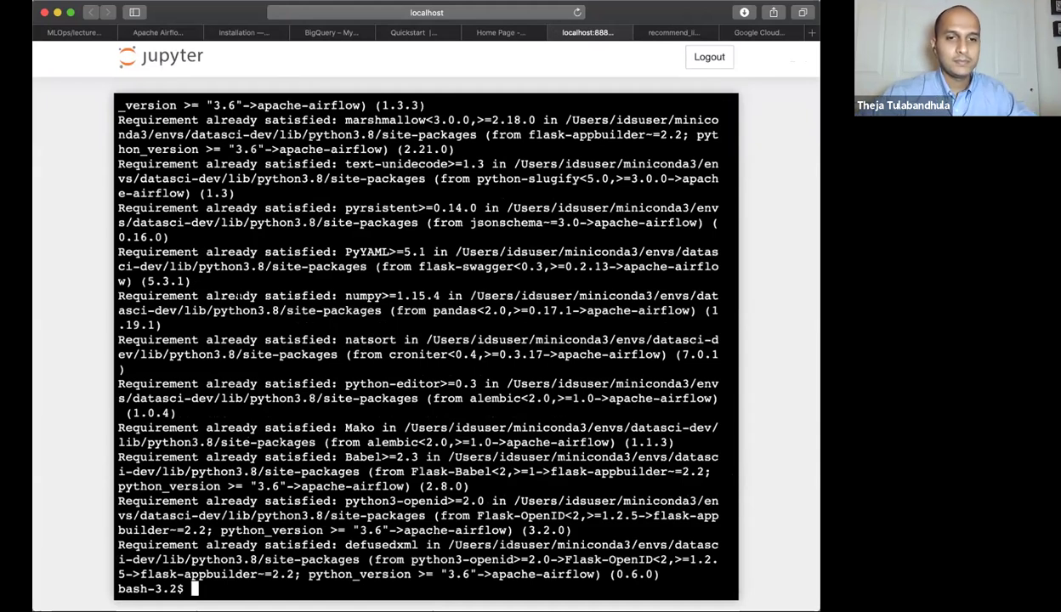
{"action": "scroll", "coordinate": [239, 295], "scroll_direction": "up", "scroll_amount": 15}
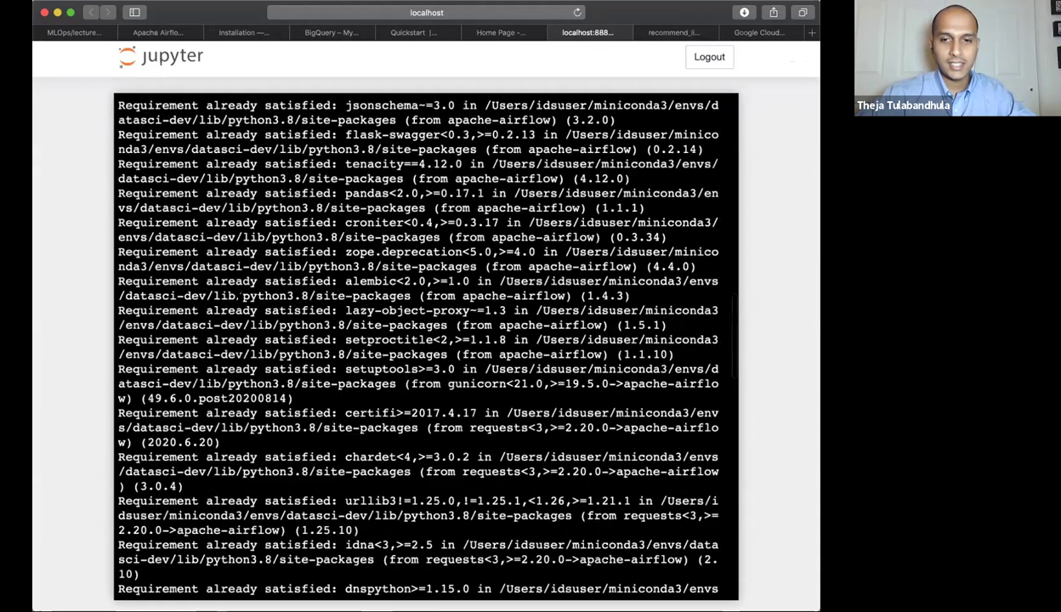
{"action": "scroll", "coordinate": [240, 295], "scroll_direction": "down", "scroll_amount": 15}
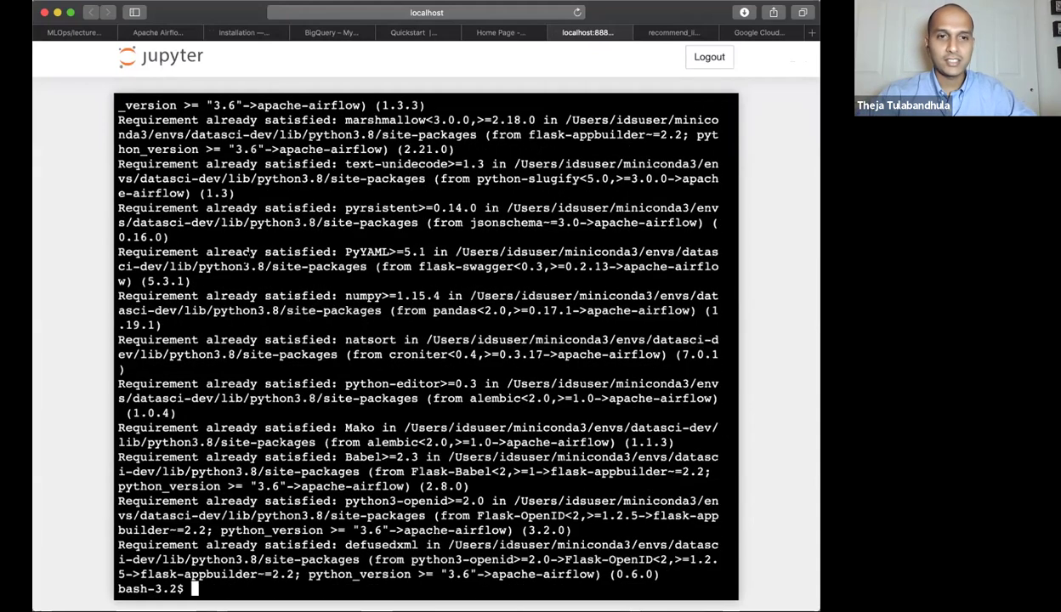
Check the Installation and Quick Start docs, then return to the ML Ops course notes.
{"action": "left_click", "coordinate": [157, 32]}
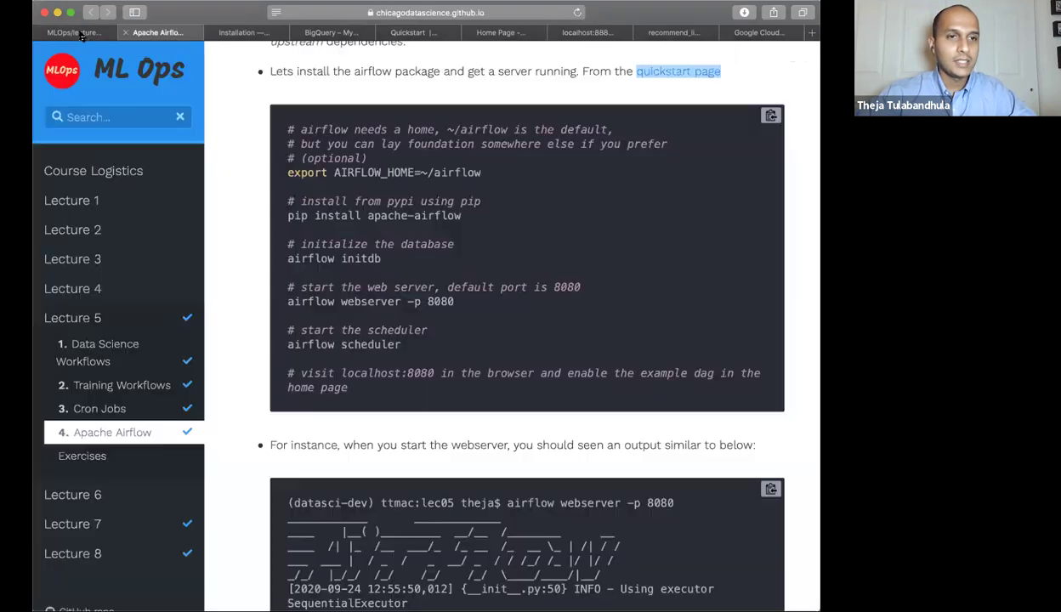
{"action": "left_click", "coordinate": [237, 32]}
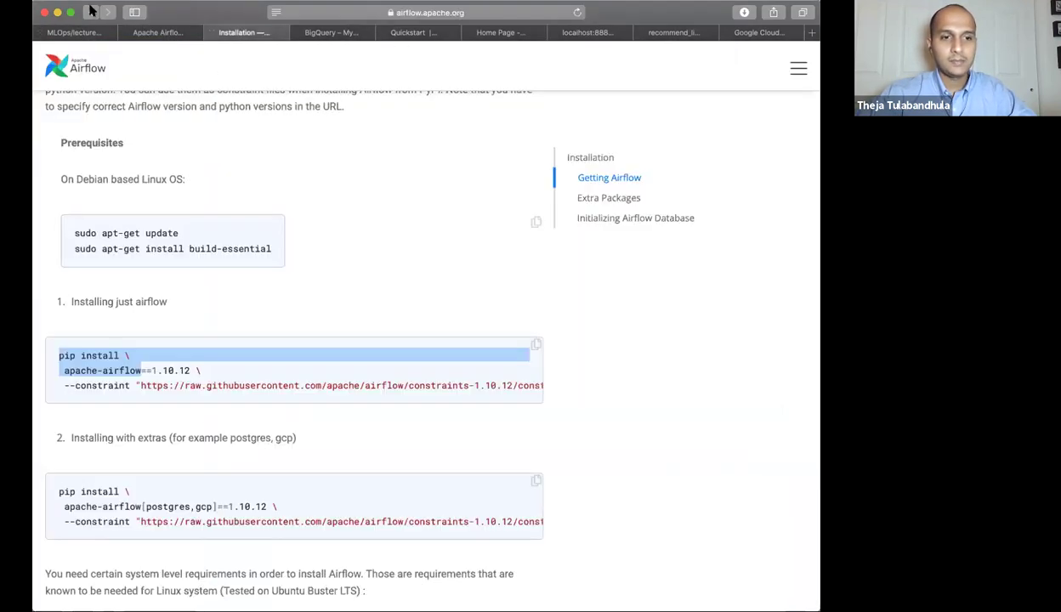
{"action": "left_click", "coordinate": [91, 12]}
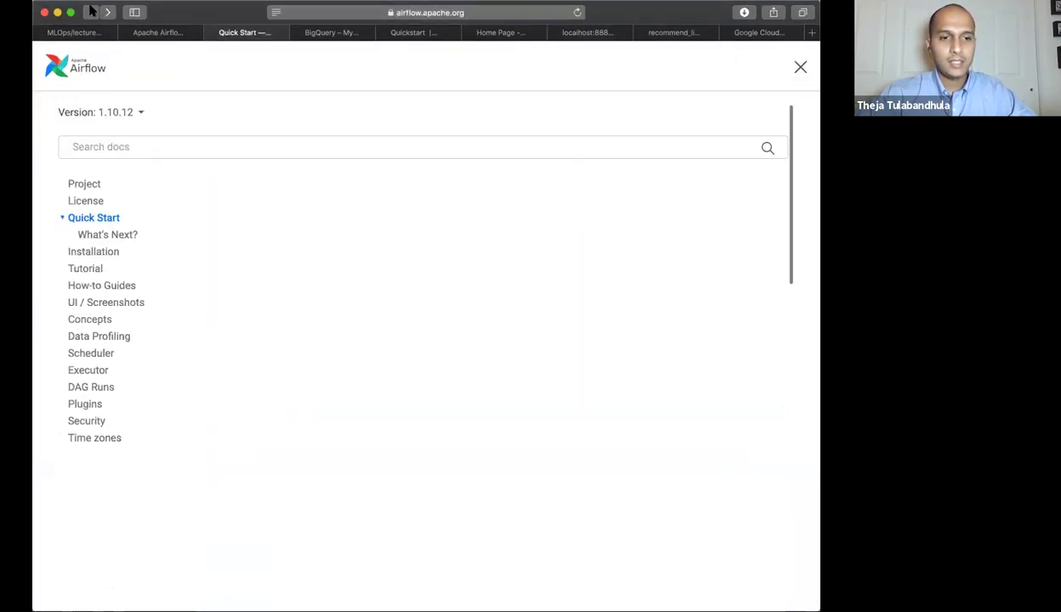
{"action": "left_click", "coordinate": [151, 34]}
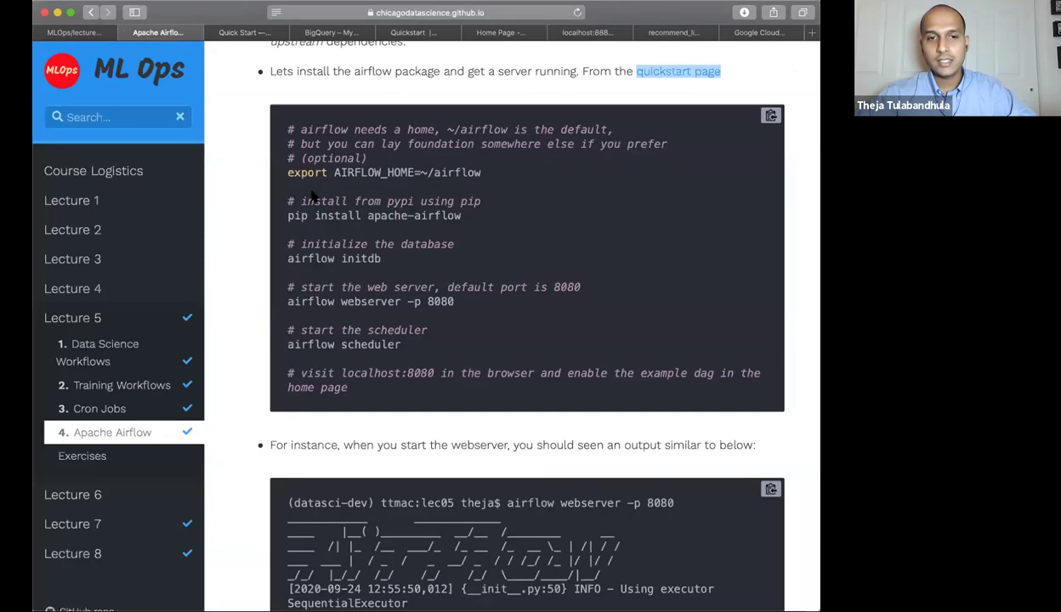
Select the 'export AIRFLOW_HOME=~/airflow' line on the course page for copying.
{"action": "triple_click", "coordinate": [372, 174]}
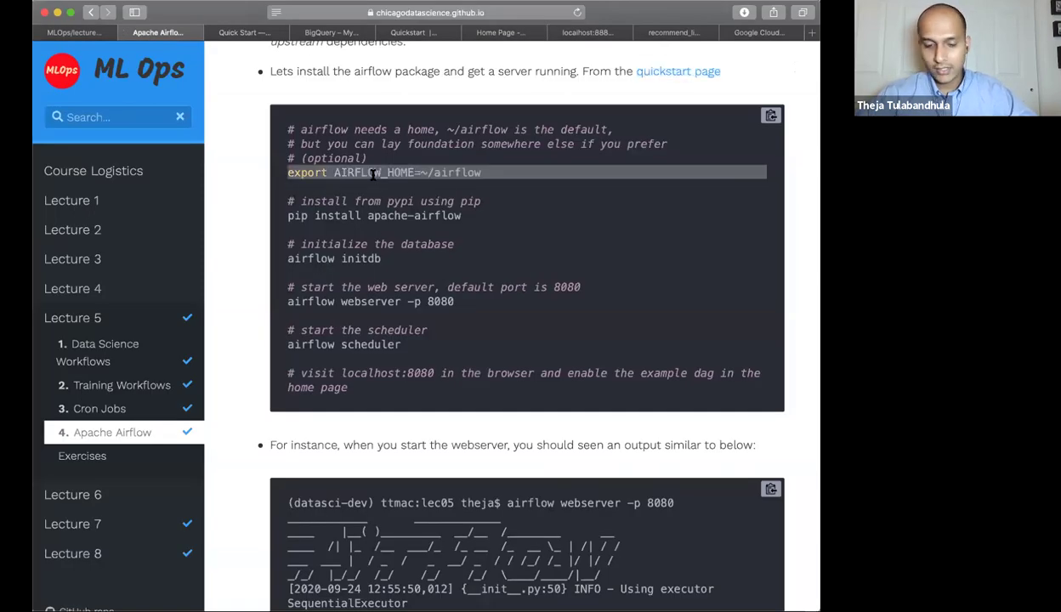
{"action": "double_click", "coordinate": [384, 216]}
{"action": "triple_click", "coordinate": [385, 217]}
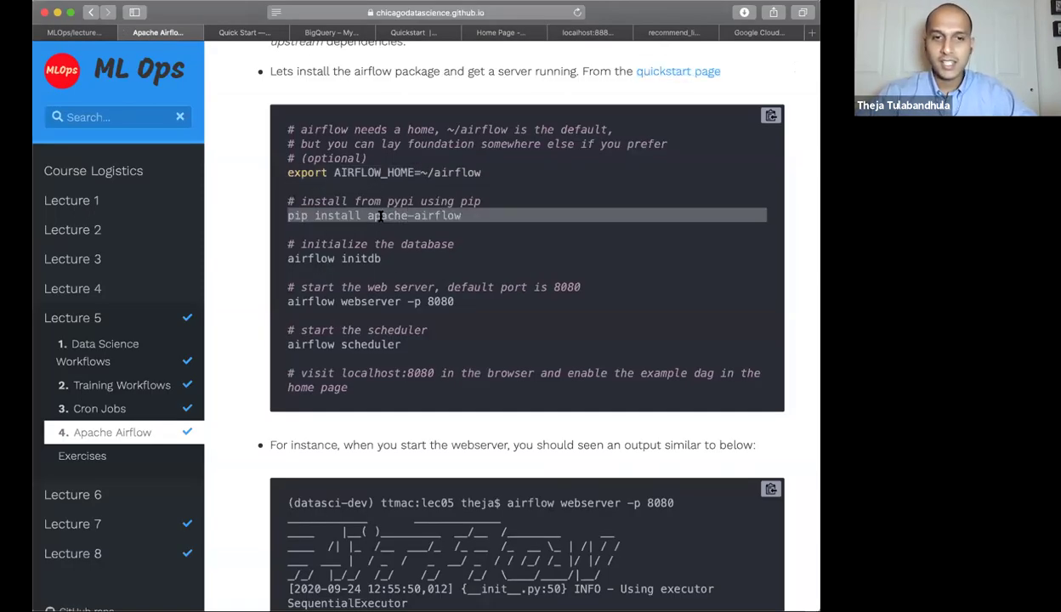
{"action": "double_click", "coordinate": [355, 169]}
{"action": "triple_click", "coordinate": [355, 170]}
{"action": "key", "text": "super+c"}
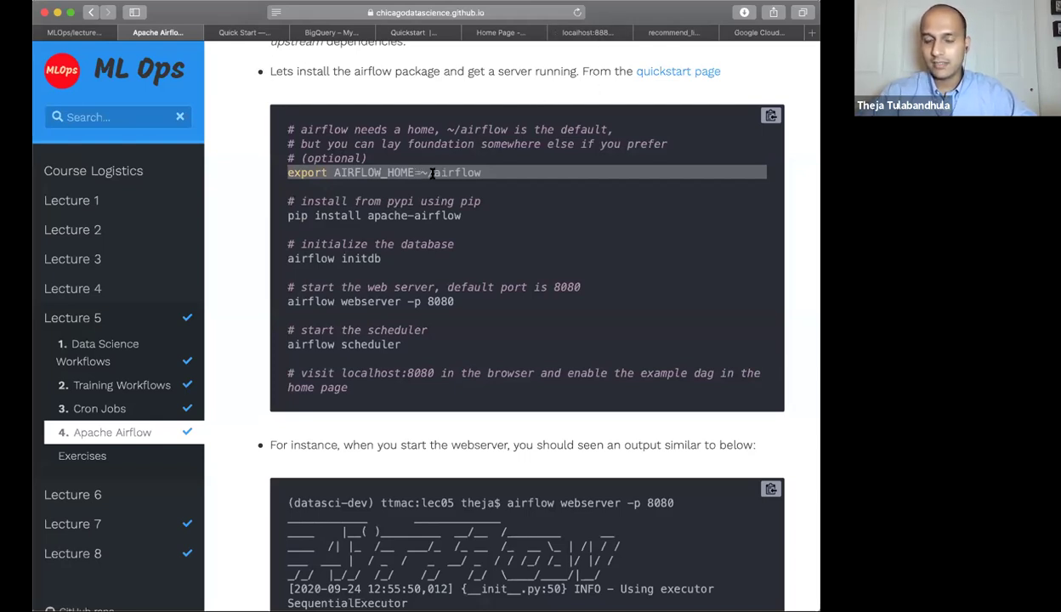
Clear the terminal and run the pasted 'export AIRFLOW_HOME=~/airflow' command.
{"action": "left_click", "coordinate": [581, 34]}
{"action": "type", "text": "clear"}
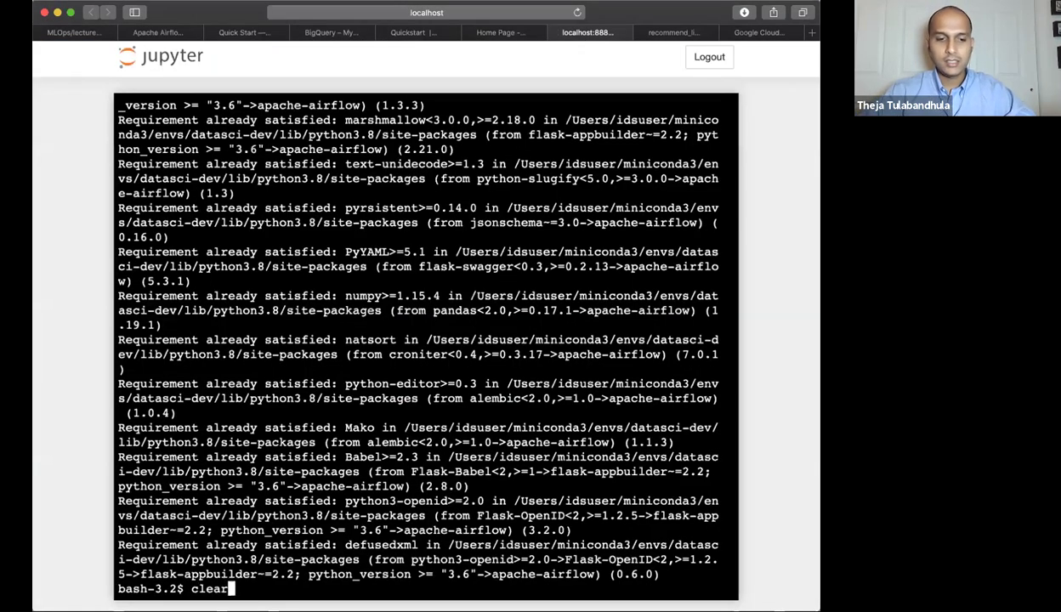
{"action": "key", "text": "Return"}
{"action": "key", "text": "super+v"}
{"action": "key", "text": "Return"}
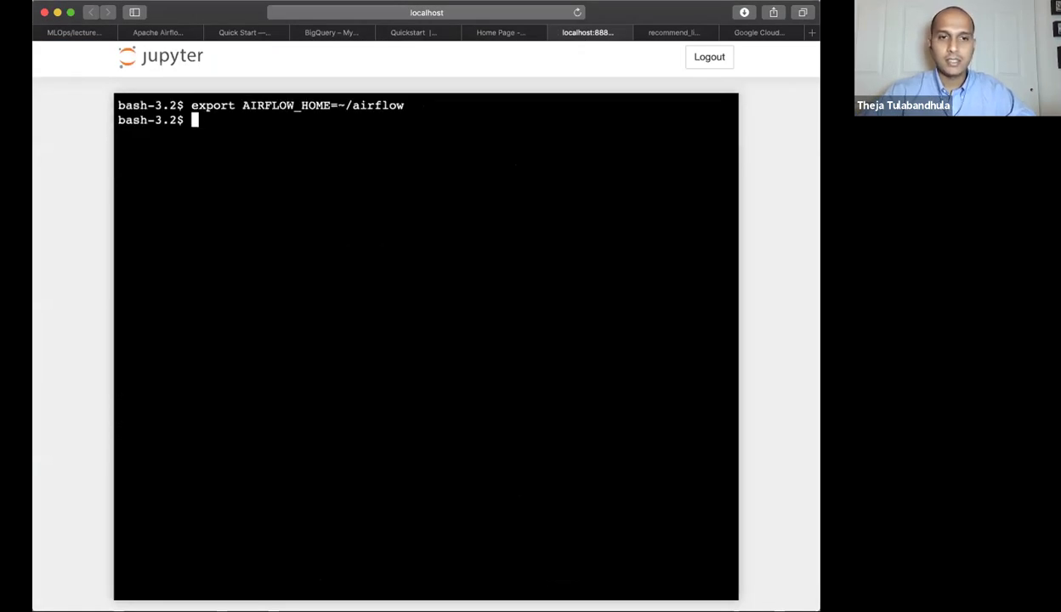
Run 'echo $AIRFLOW_HOME' to confirm it prints the airflow folder path.
{"action": "type", "text": "ec"}
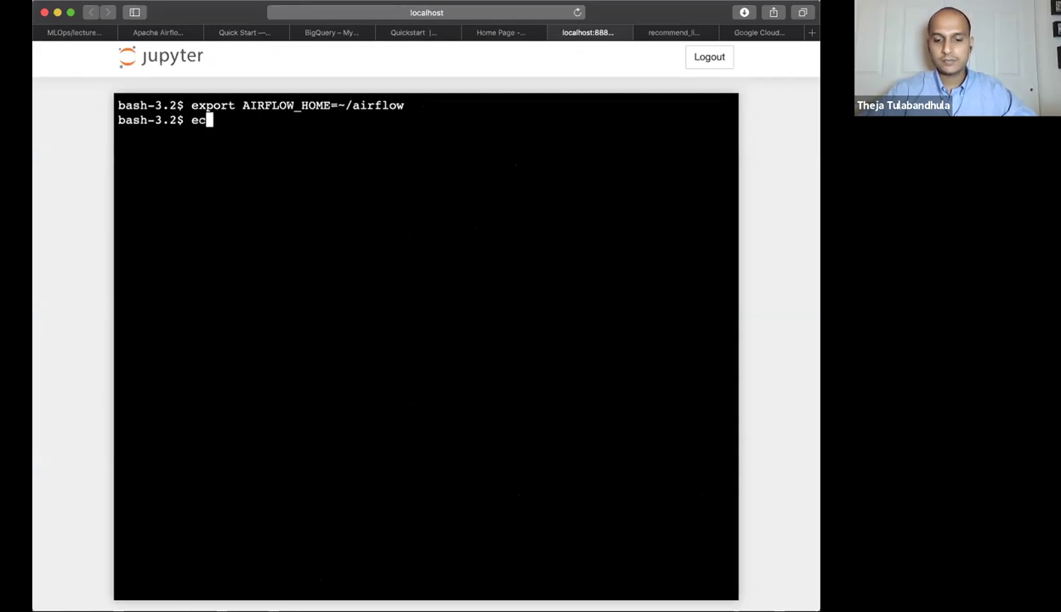
{"action": "type", "text": "ho $AIRFLOW_HOME"}
{"action": "key", "text": "Return"}
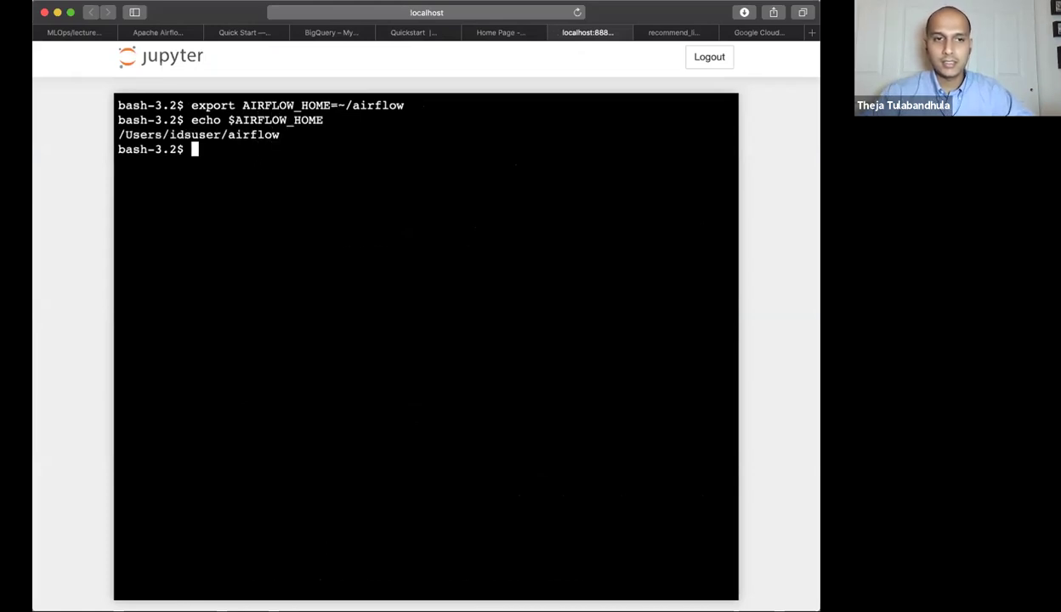
{"action": "double_click", "coordinate": [222, 133]}
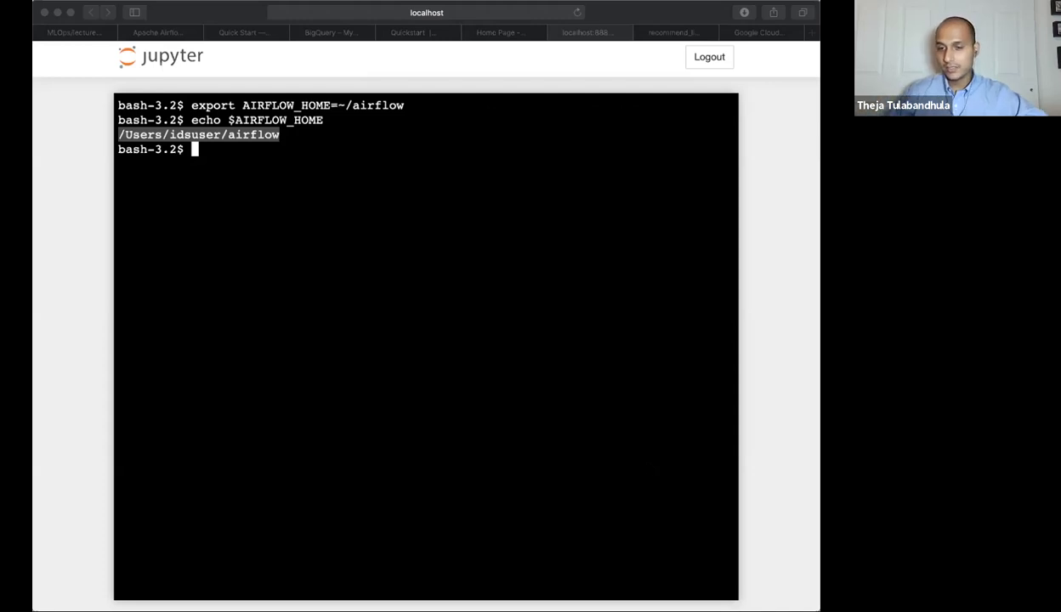
{"action": "left_click", "coordinate": [469, 361]}
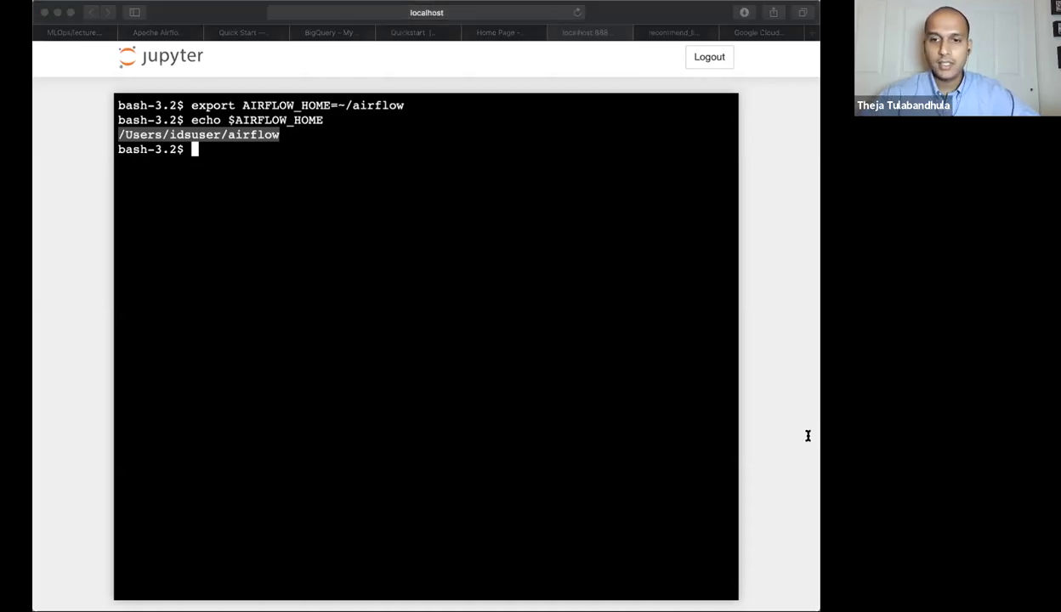
Run 'airflow initdb' and let the database migrations finish with Done.
{"action": "type", "text": "air"}
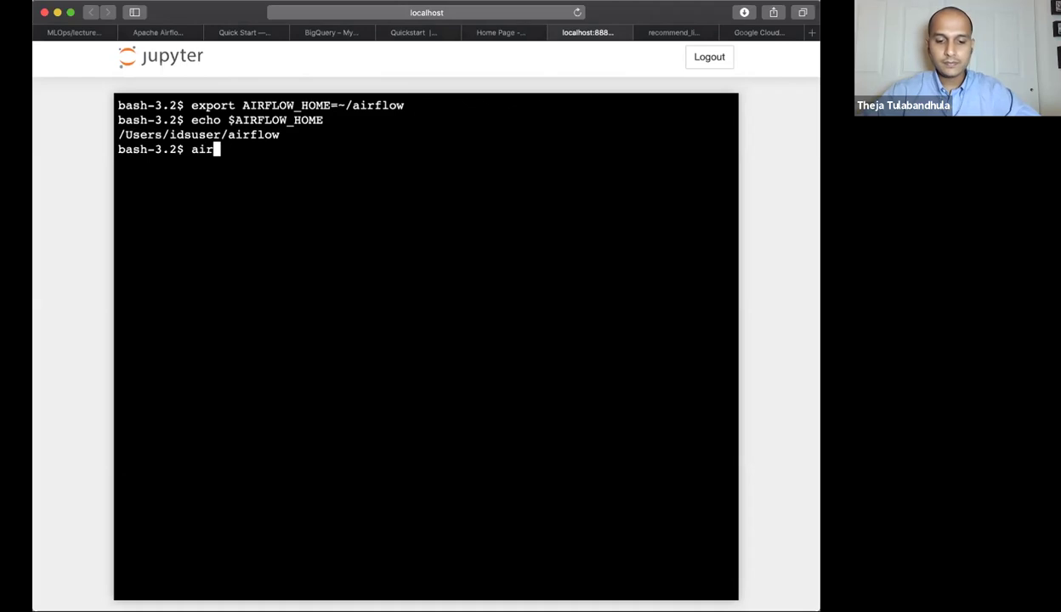
{"action": "type", "text": "flow ini"}
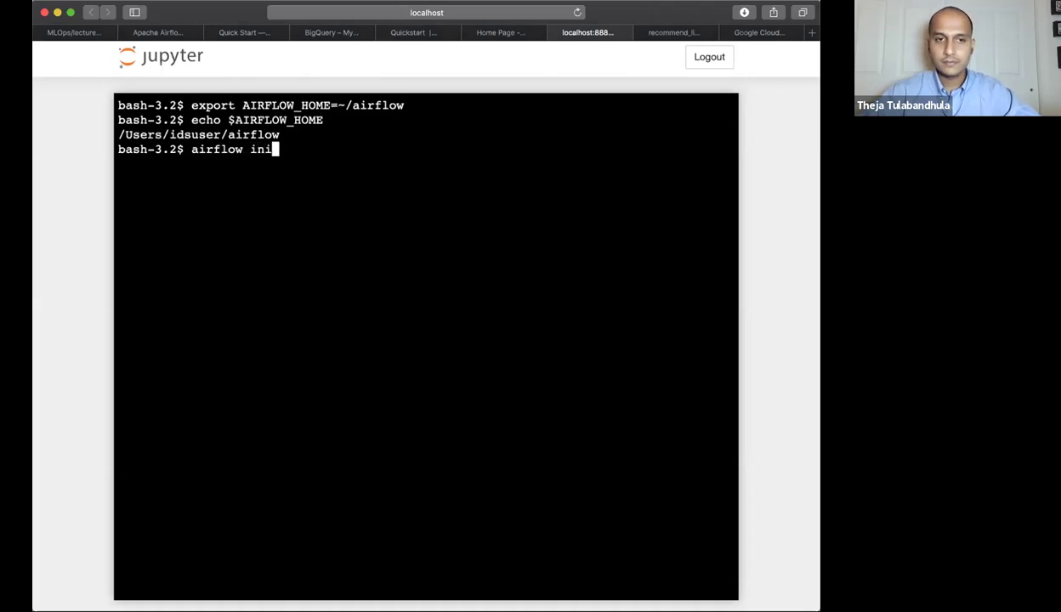
{"action": "type", "text": "tdb"}
{"action": "key", "text": "Return"}
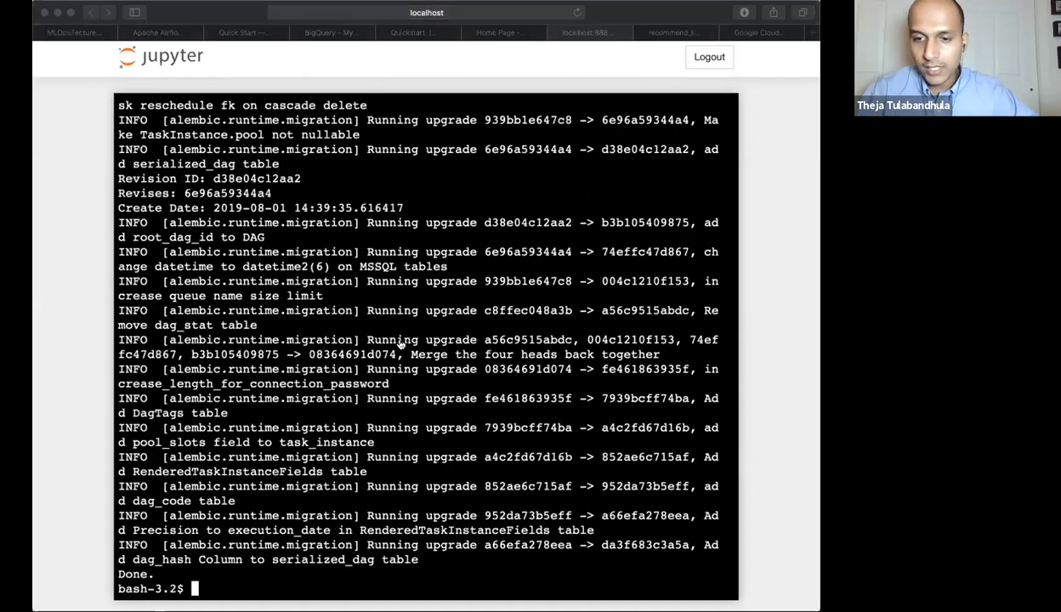
{"action": "key", "text": "super+Tab"}
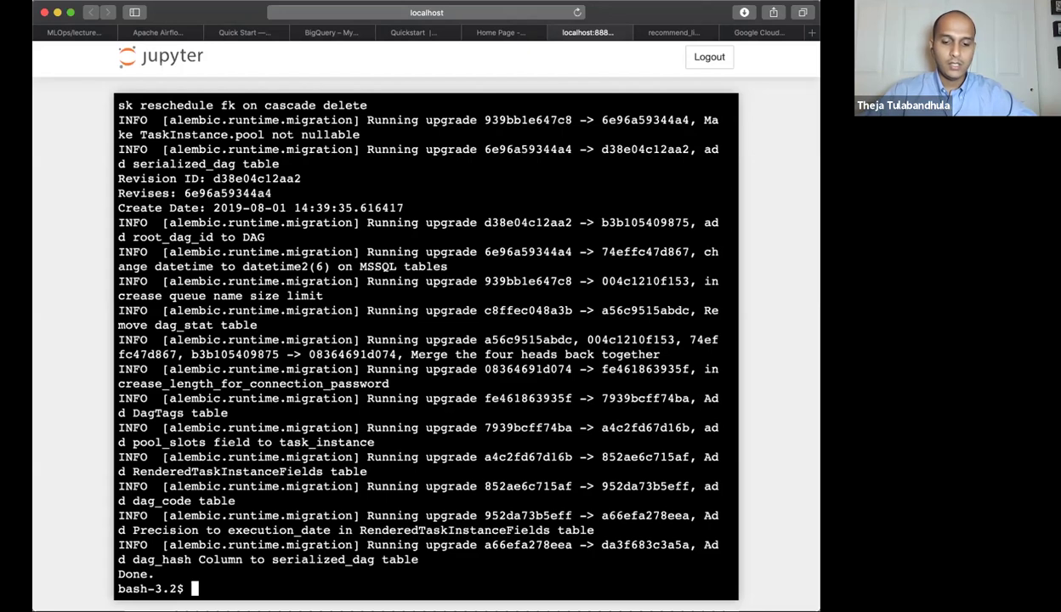
Run 'airflow webserver -p 8080', then go to the Jupyter home file listing.
{"action": "type", "text": "airflow "}
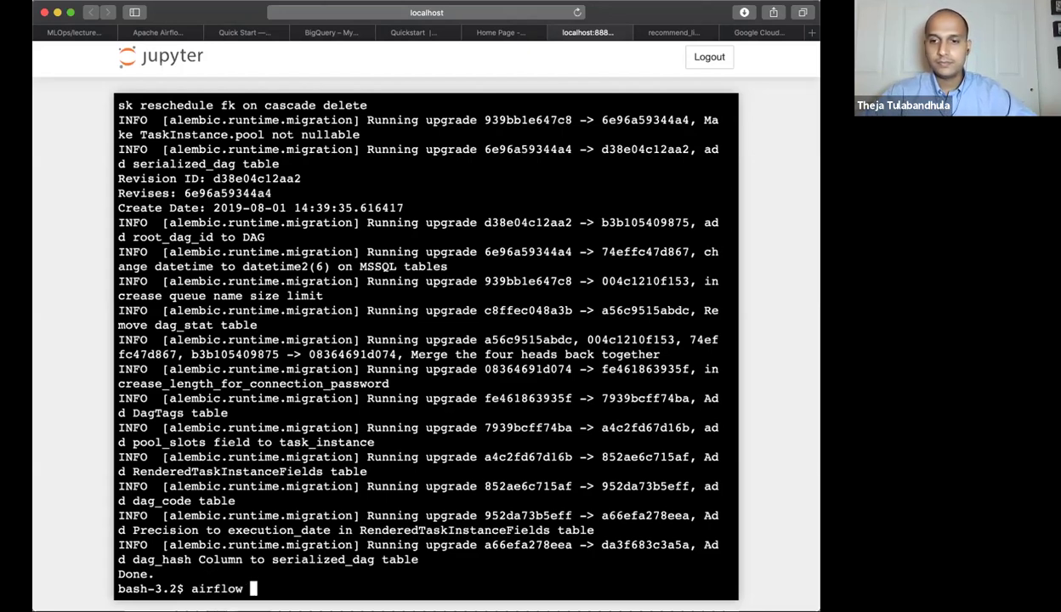
{"action": "type", "text": "webserver"}
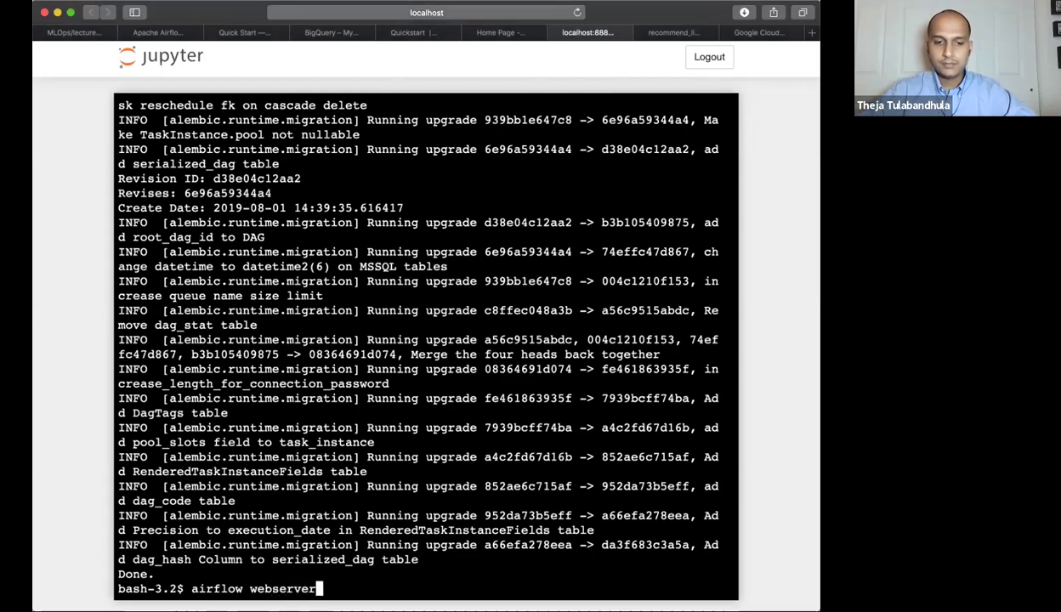
{"action": "type", "text": " -p 8080"}
{"action": "key", "text": "Return"}
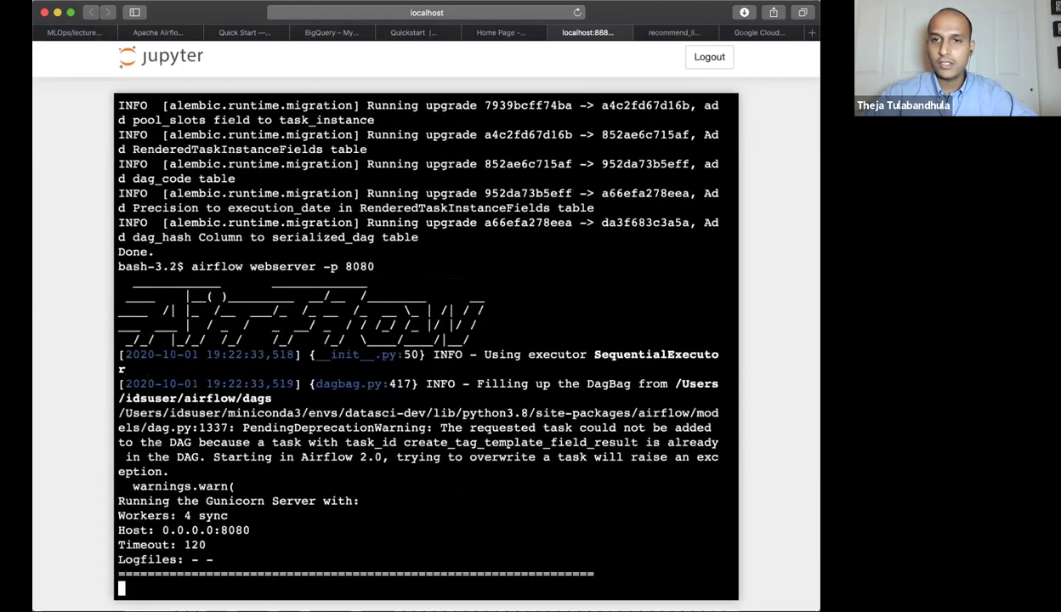
{"action": "left_click", "coordinate": [503, 33]}
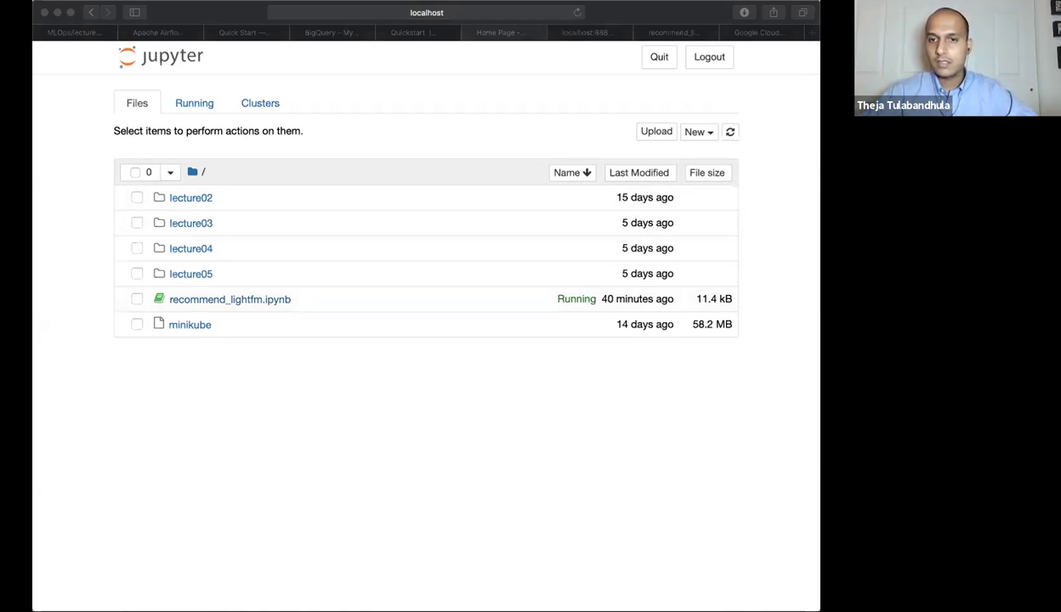
Create and discard an unwanted Python 3 notebook, returning to the Jupyter home listing.
{"action": "left_click", "coordinate": [649, 151]}
{"action": "left_click", "coordinate": [702, 132]}
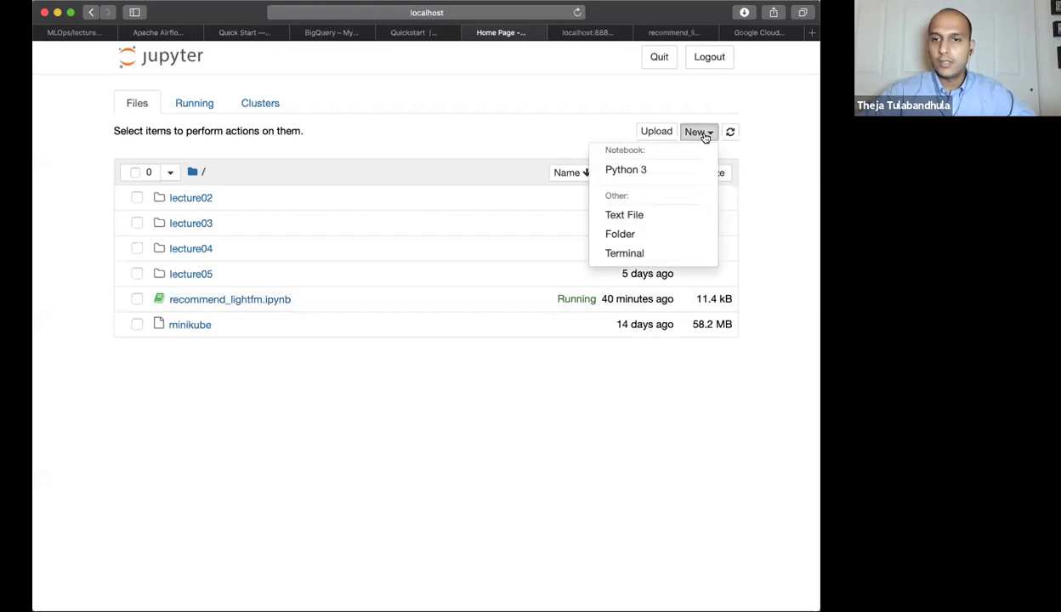
{"action": "left_click", "coordinate": [644, 170]}
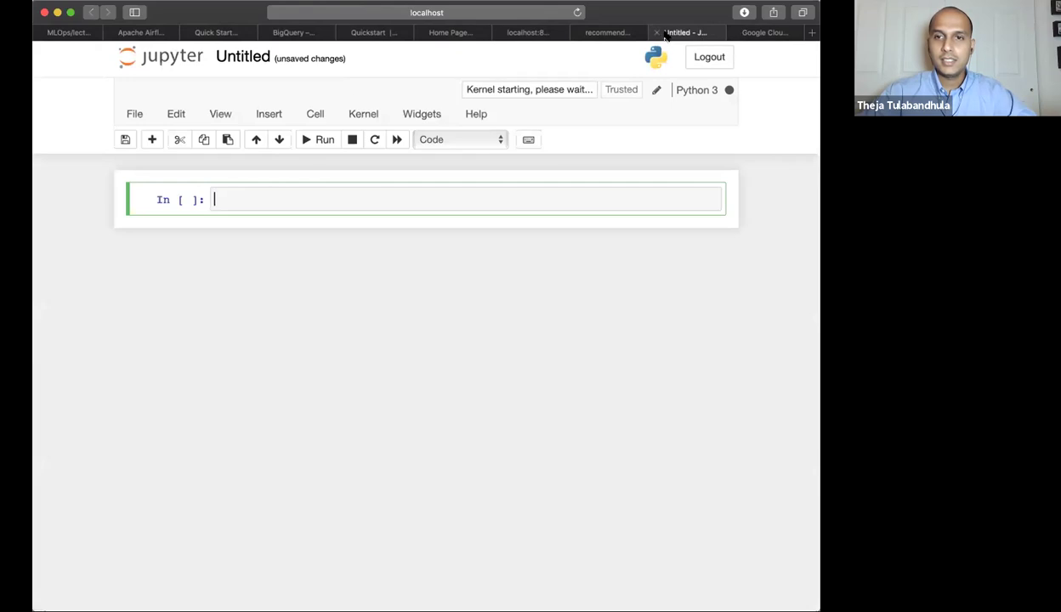
{"action": "left_click", "coordinate": [656, 33]}
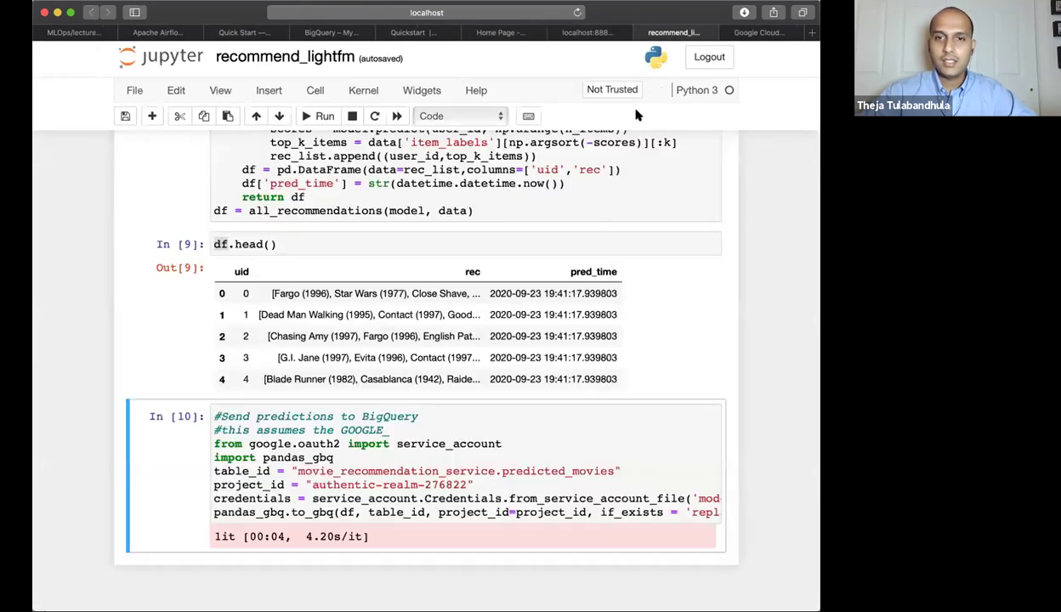
{"action": "left_click", "coordinate": [571, 34]}
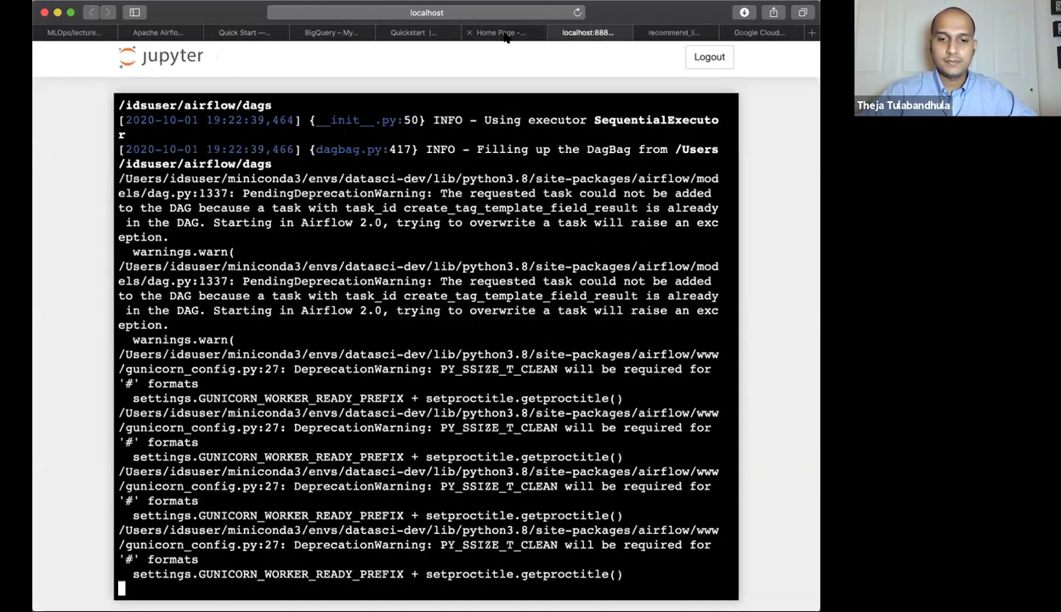
{"action": "left_click", "coordinate": [505, 36]}
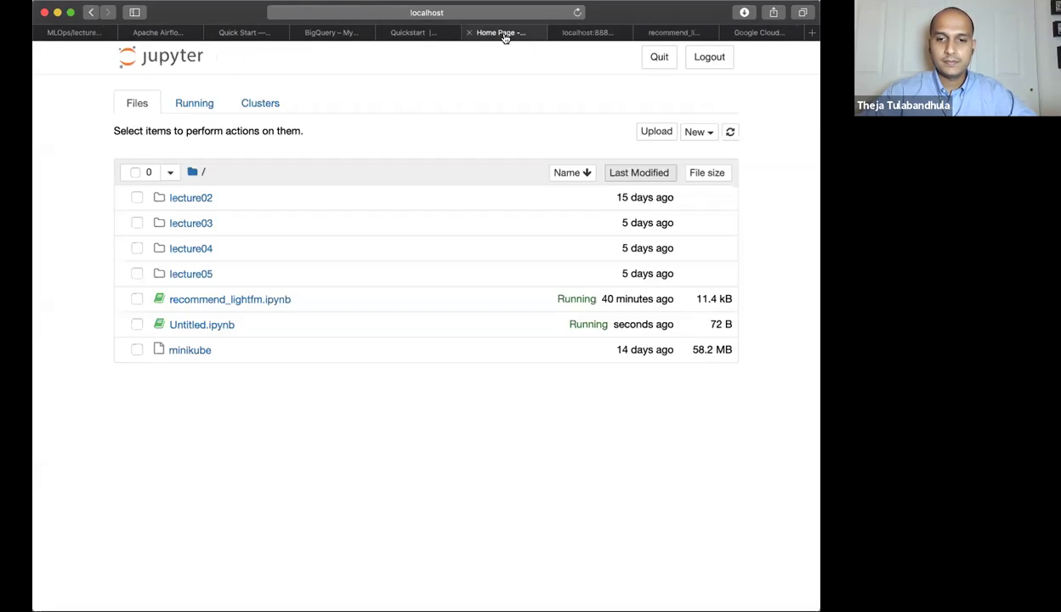
Open a new Jupyter terminal and run 'airflow scheduler' in it.
{"action": "left_click", "coordinate": [710, 134]}
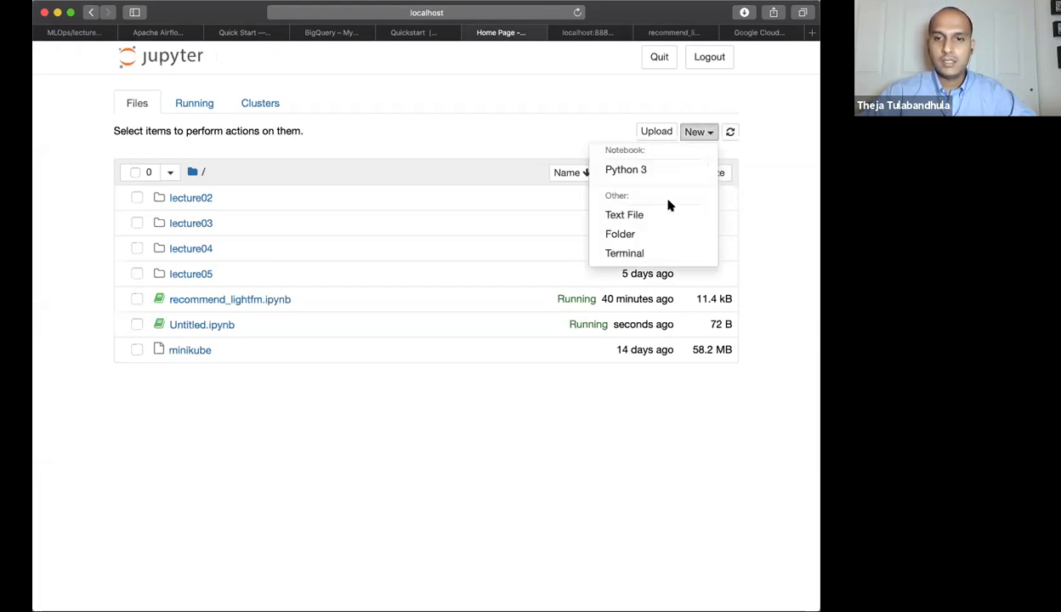
{"action": "left_click", "coordinate": [637, 250]}
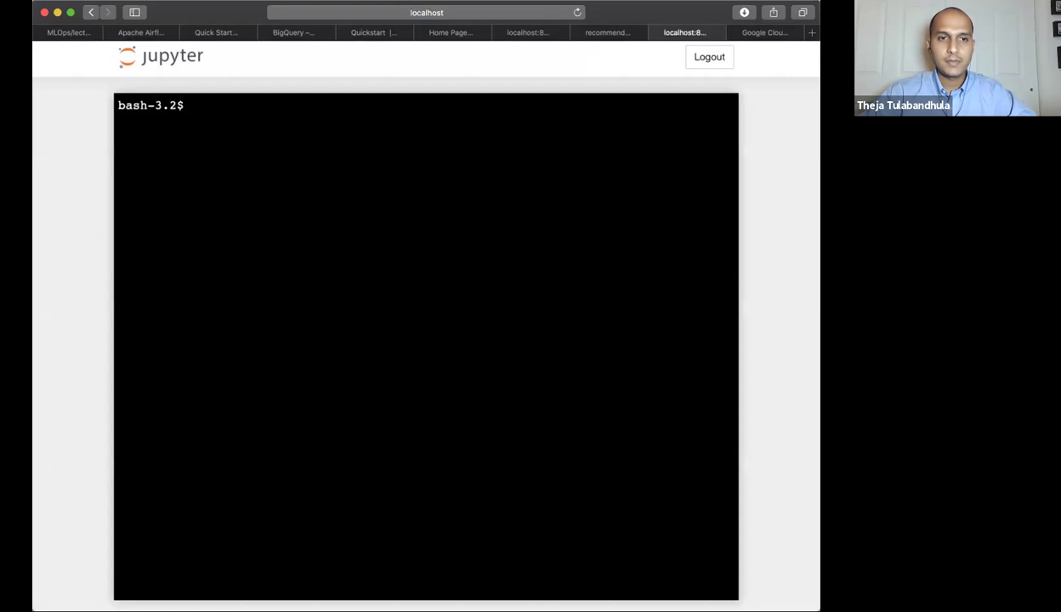
{"action": "type", "text": "airflow"}
{"action": "type", "text": "scheduler"}
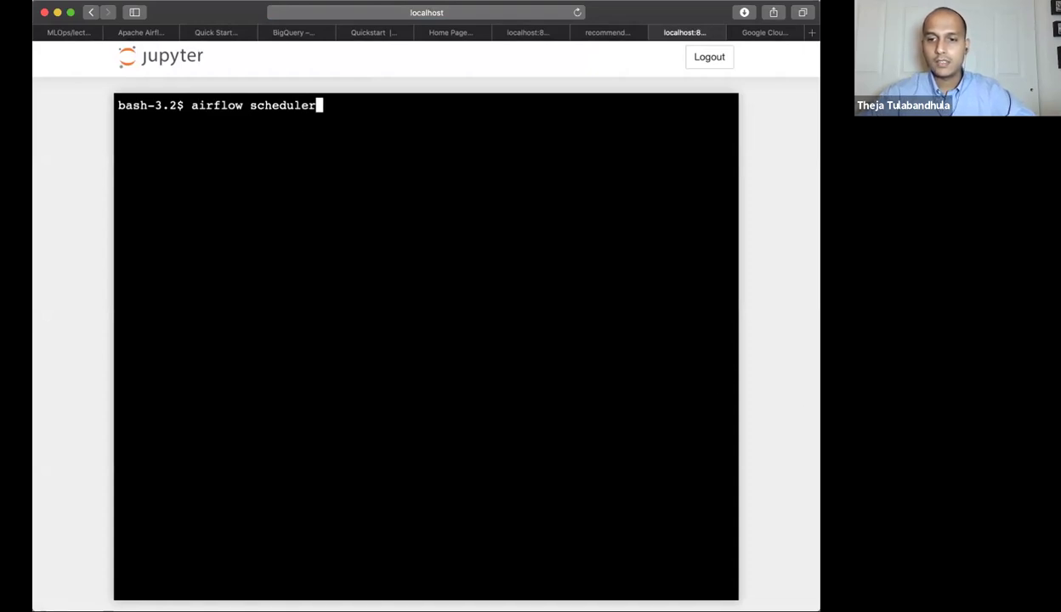
{"action": "key", "text": "Return"}
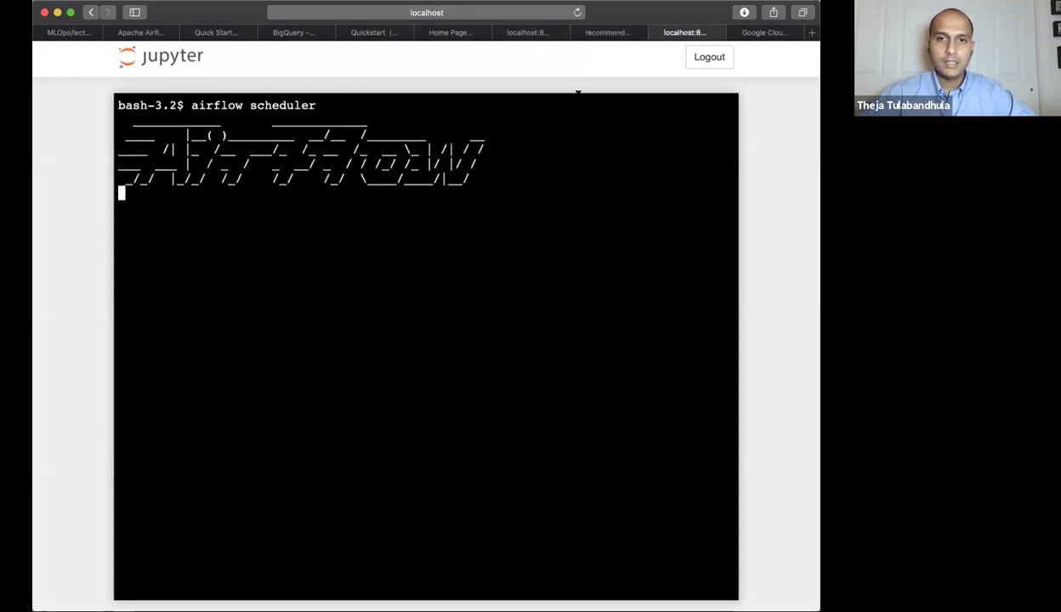
{"action": "left_click", "coordinate": [603, 33]}
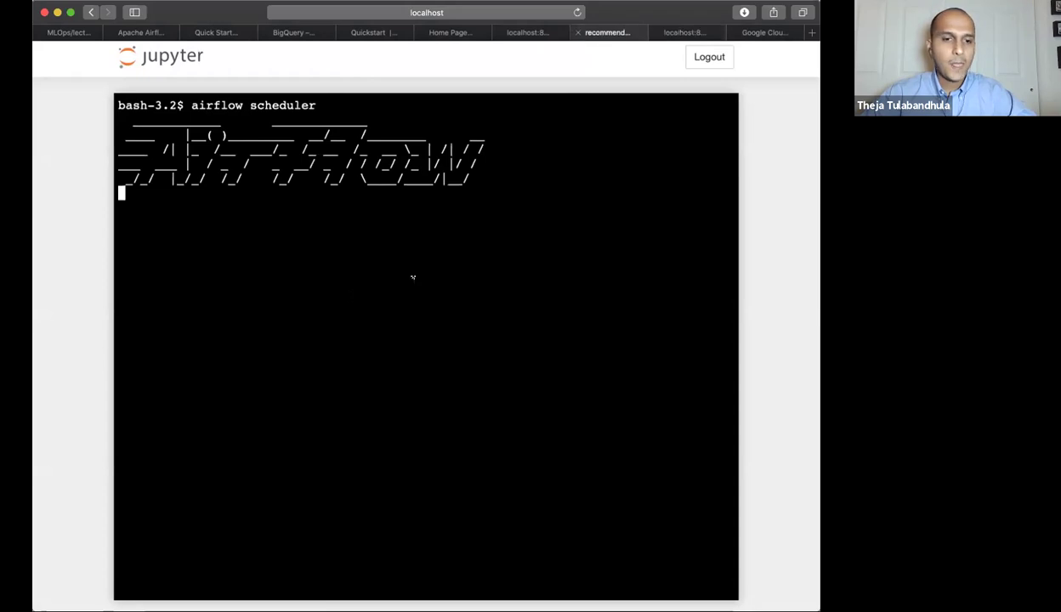
{"action": "left_click", "coordinate": [685, 32]}
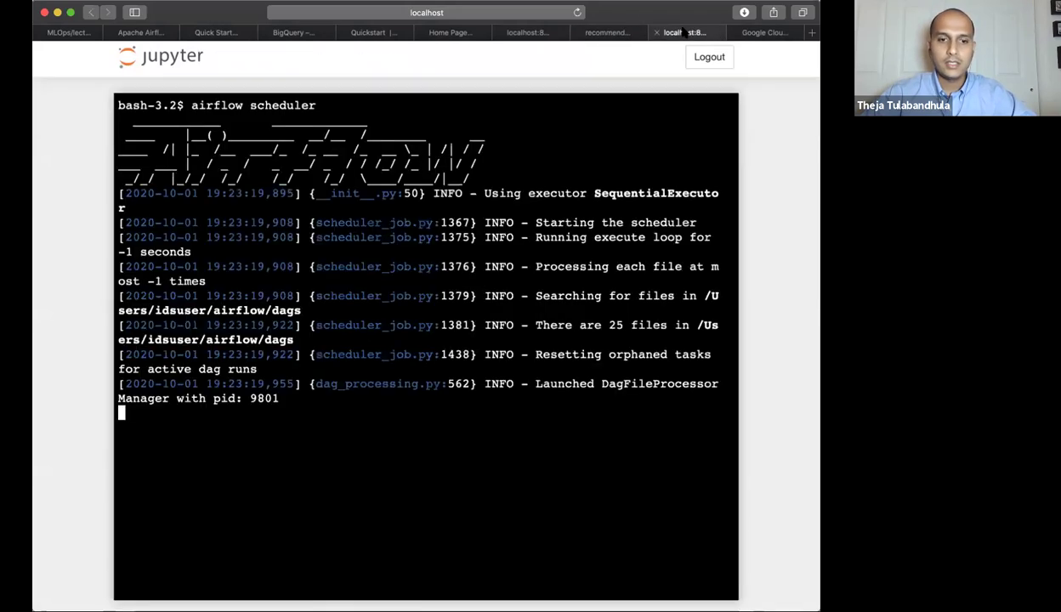
{"action": "left_click", "coordinate": [561, 34]}
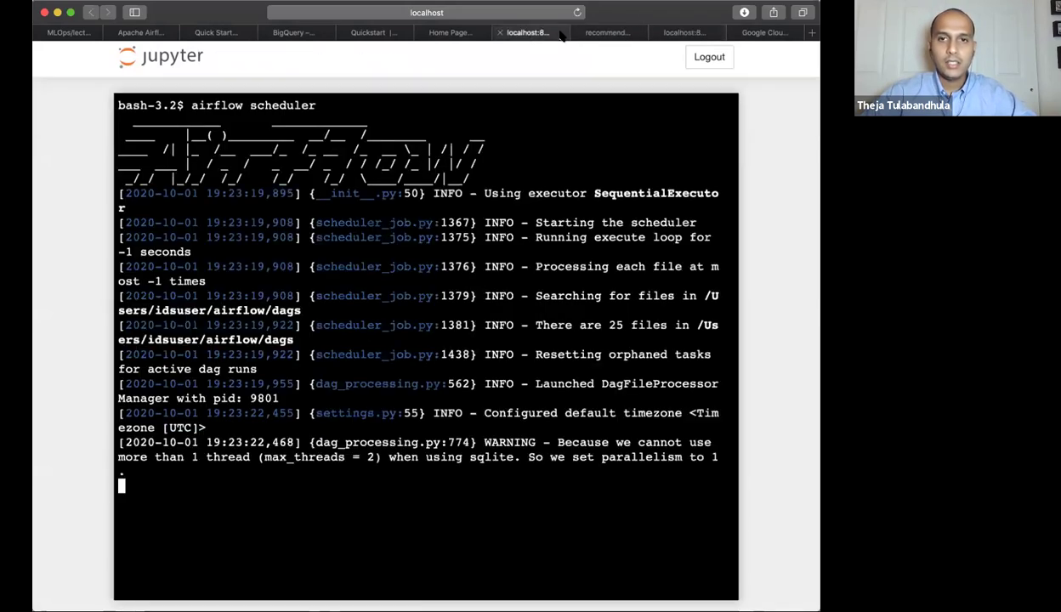
{"action": "left_click_drag", "start_coordinate": [561, 34], "coordinate": [608, 33]}
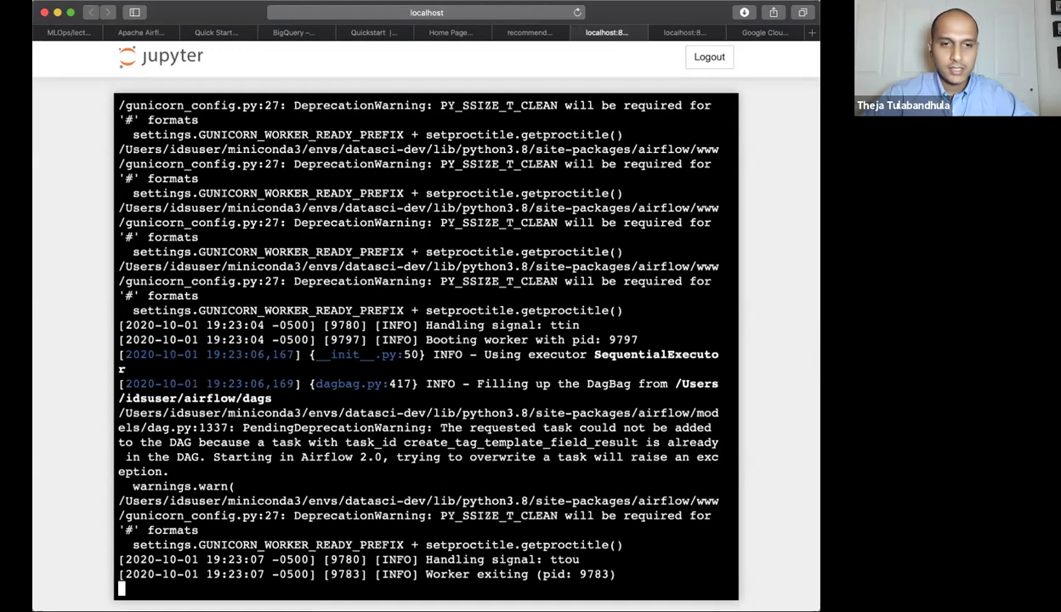
{"action": "scroll", "coordinate": [425, 340], "scroll_direction": "up", "scroll_amount": 10}
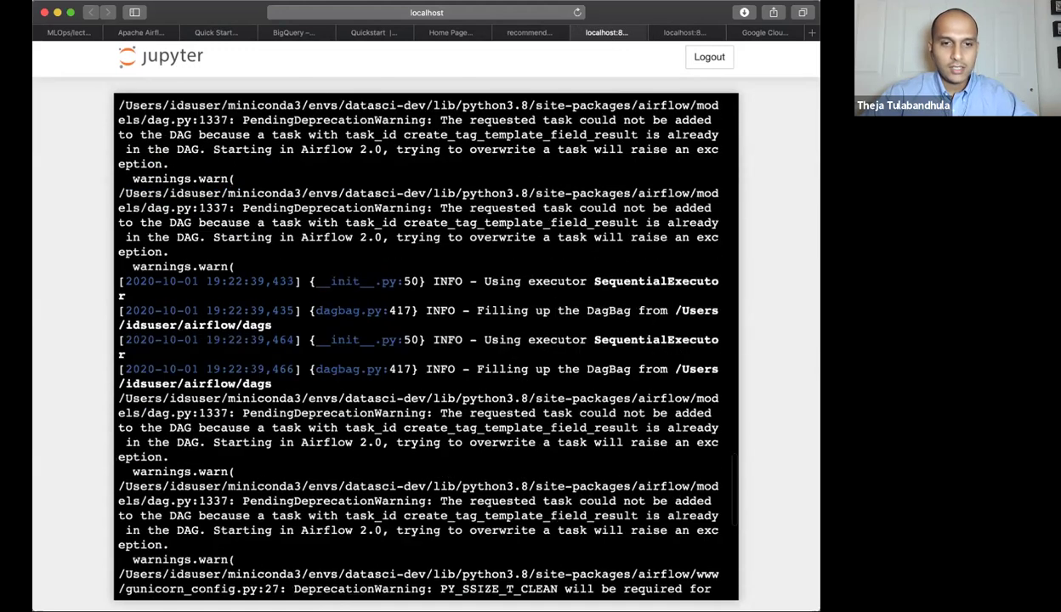
{"action": "scroll", "coordinate": [425, 340], "scroll_direction": "up", "scroll_amount": 10}
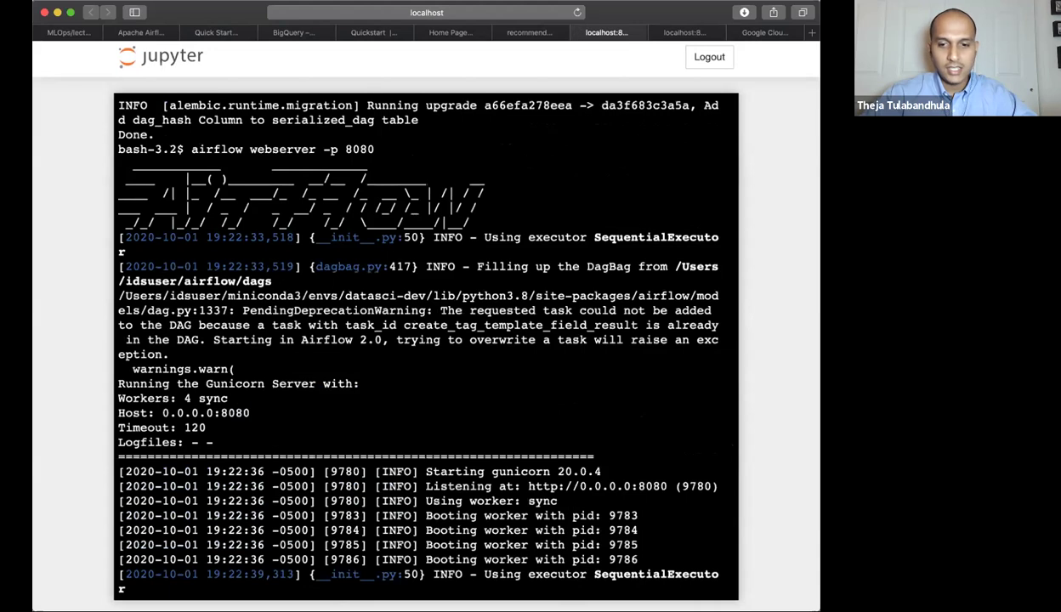
{"action": "left_click_drag", "start_coordinate": [528, 486], "coordinate": [661, 490]}
{"action": "left_click", "coordinate": [662, 490]}
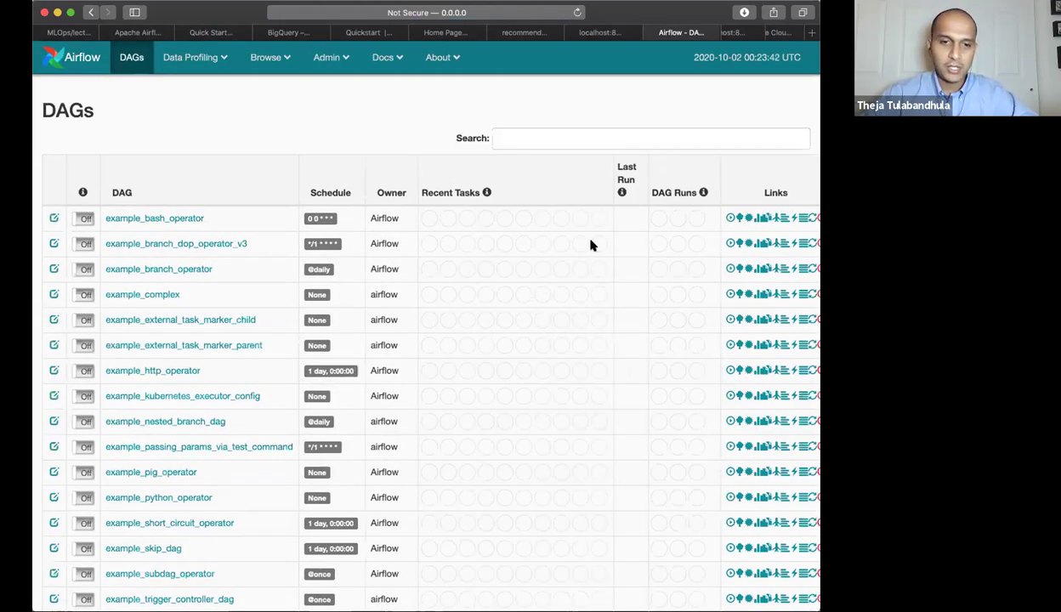
{"action": "scroll", "coordinate": [591, 244], "scroll_direction": "down", "scroll_amount": 5}
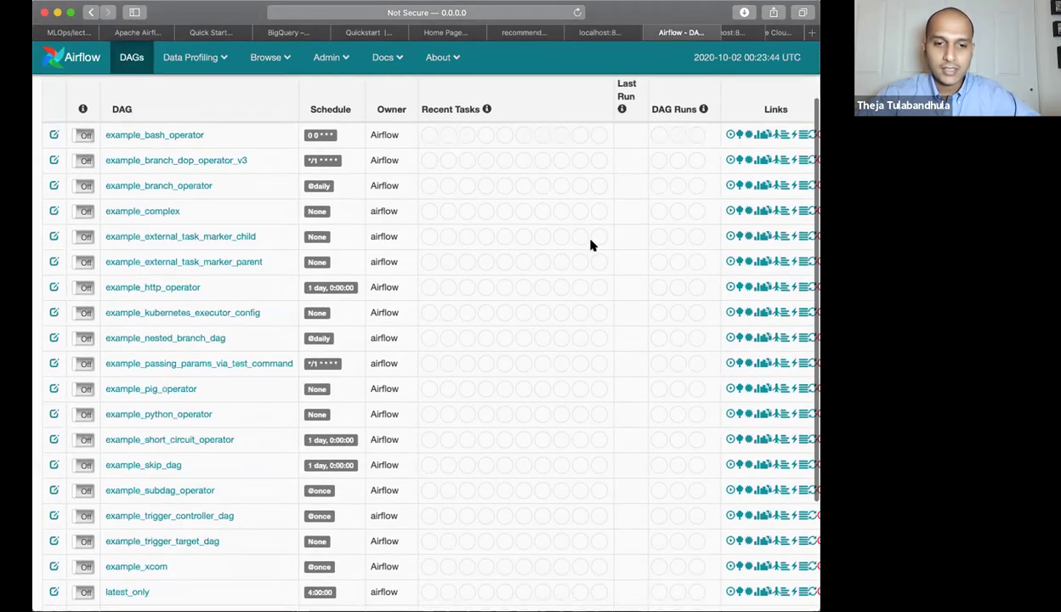
{"action": "scroll", "coordinate": [187, 322], "scroll_direction": "down", "scroll_amount": 2}
{"action": "scroll", "coordinate": [173, 324], "scroll_direction": "up", "scroll_amount": 8}
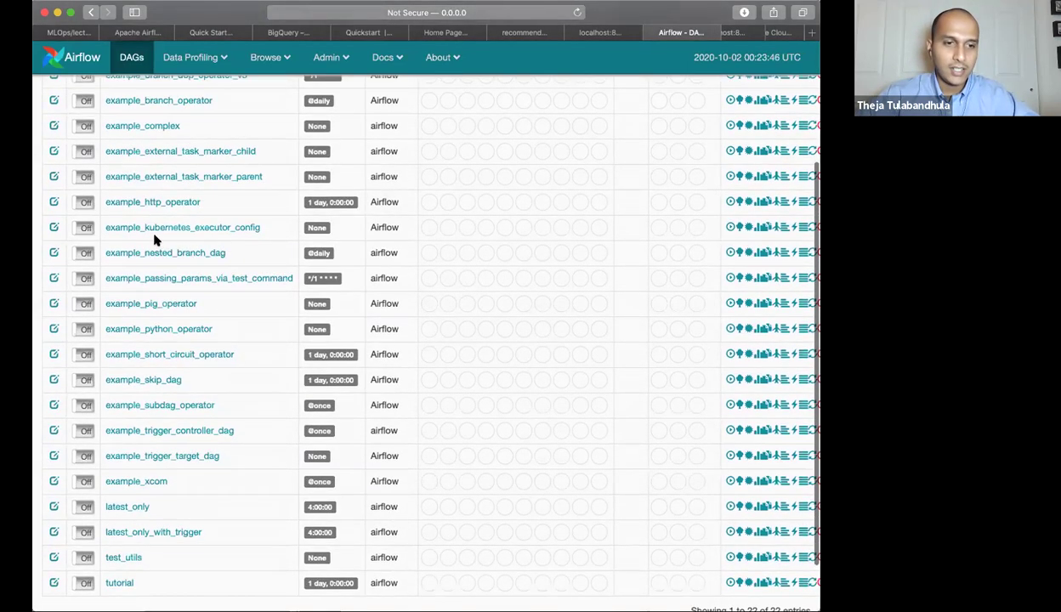
{"action": "scroll", "coordinate": [145, 423], "scroll_direction": "down", "scroll_amount": 6}
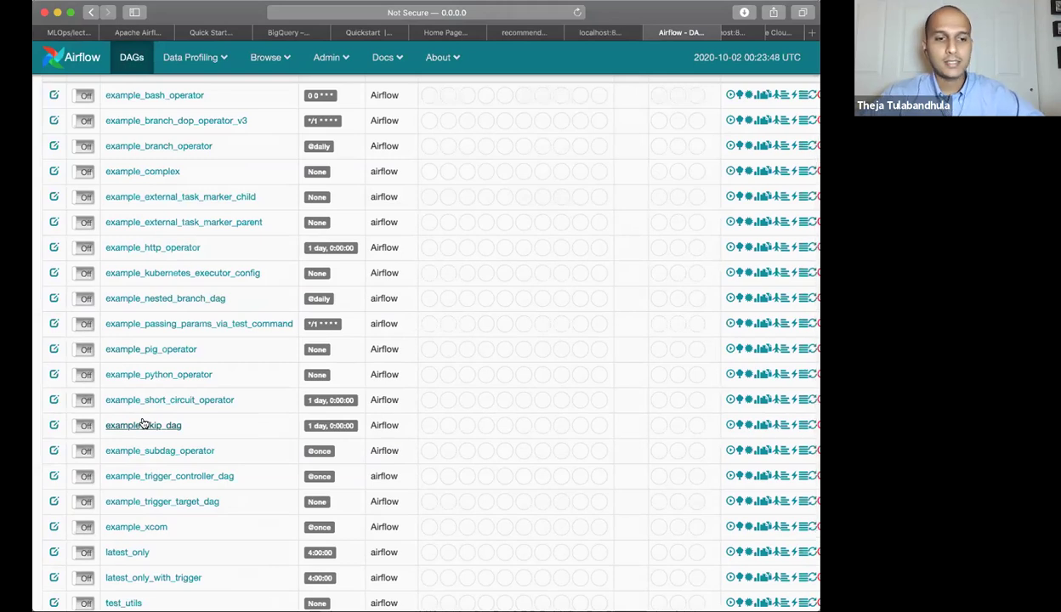
{"action": "scroll", "coordinate": [145, 422], "scroll_direction": "down", "scroll_amount": 2}
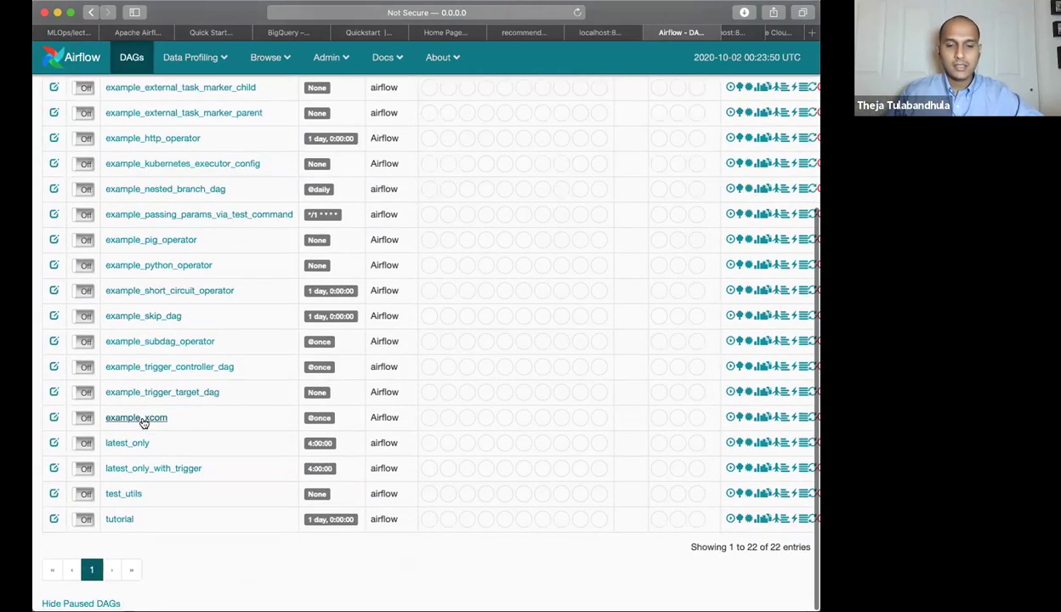
{"action": "scroll", "coordinate": [144, 422], "scroll_direction": "up", "scroll_amount": 7}
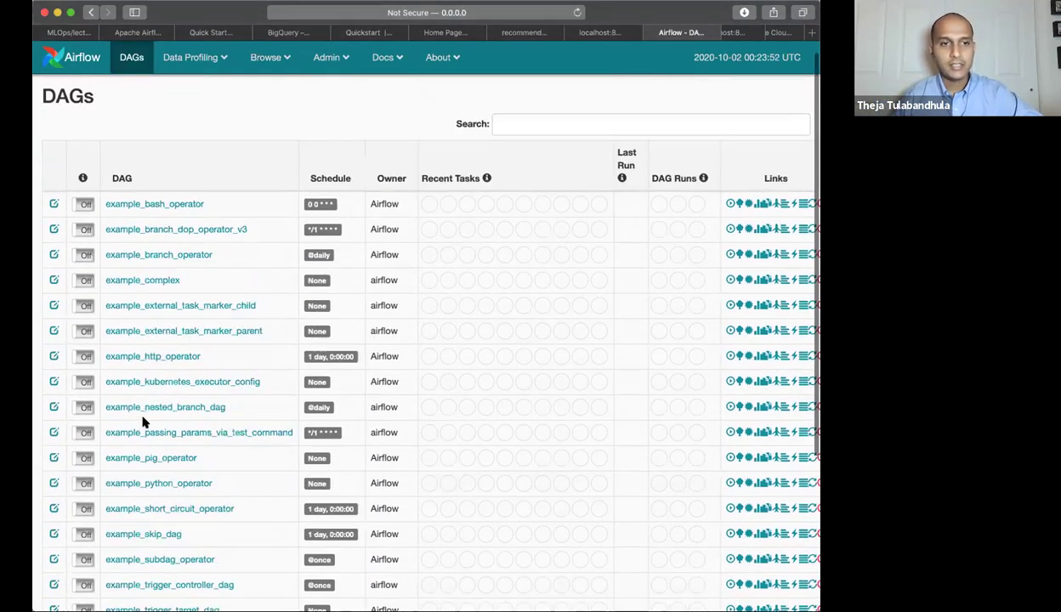
{"action": "scroll", "coordinate": [144, 423], "scroll_direction": "up", "scroll_amount": 1}
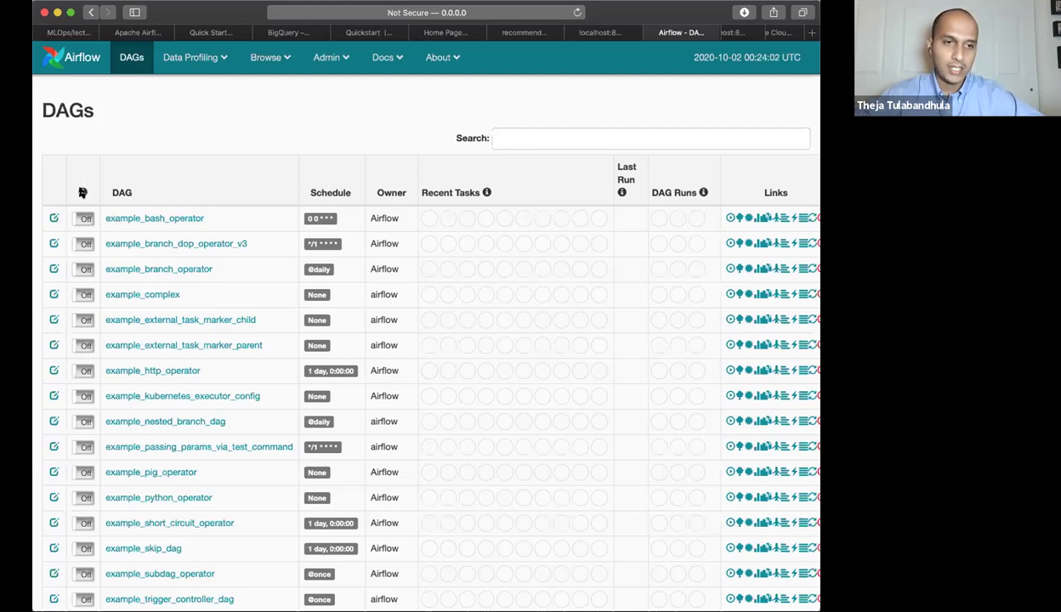
{"action": "mouse_move", "coordinate": [81, 195]}
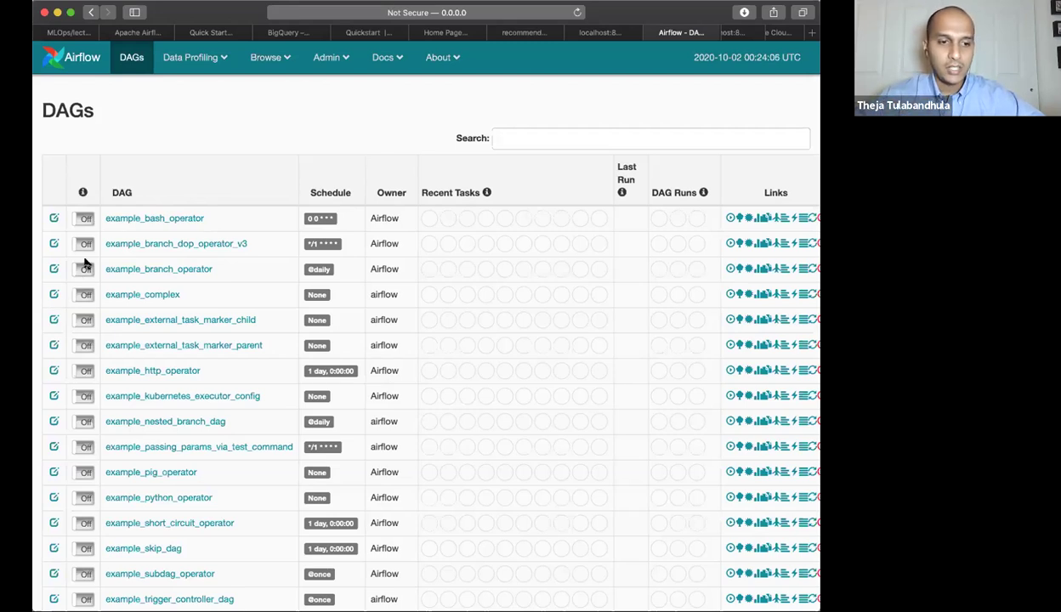
{"action": "scroll", "coordinate": [87, 463], "scroll_direction": "down", "scroll_amount": 5}
{"action": "scroll", "coordinate": [64, 261], "scroll_direction": "up", "scroll_amount": 5}
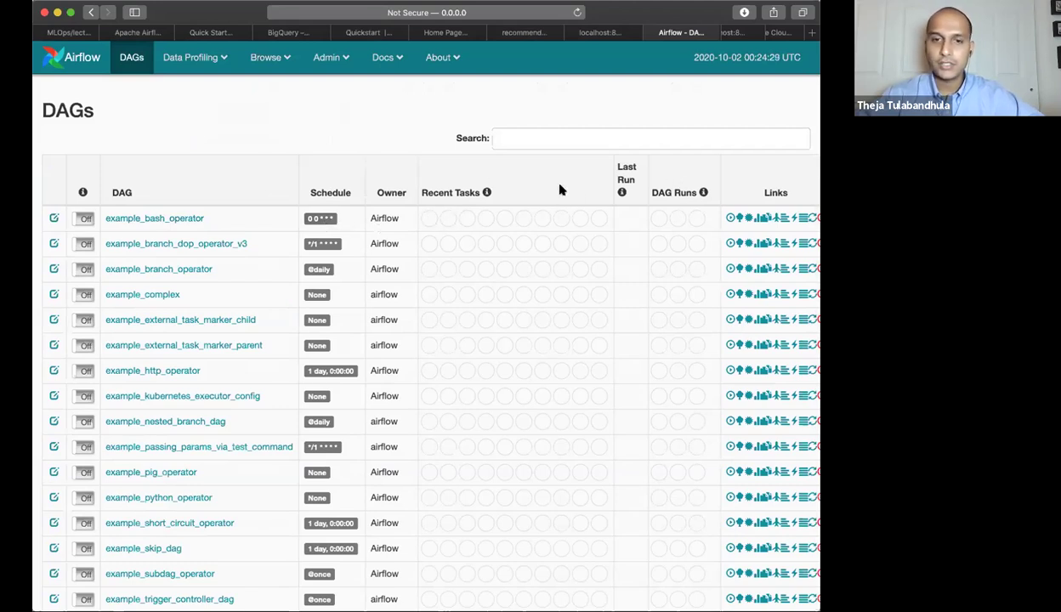
{"action": "scroll", "coordinate": [560, 188], "scroll_direction": "right", "scroll_amount": 1}
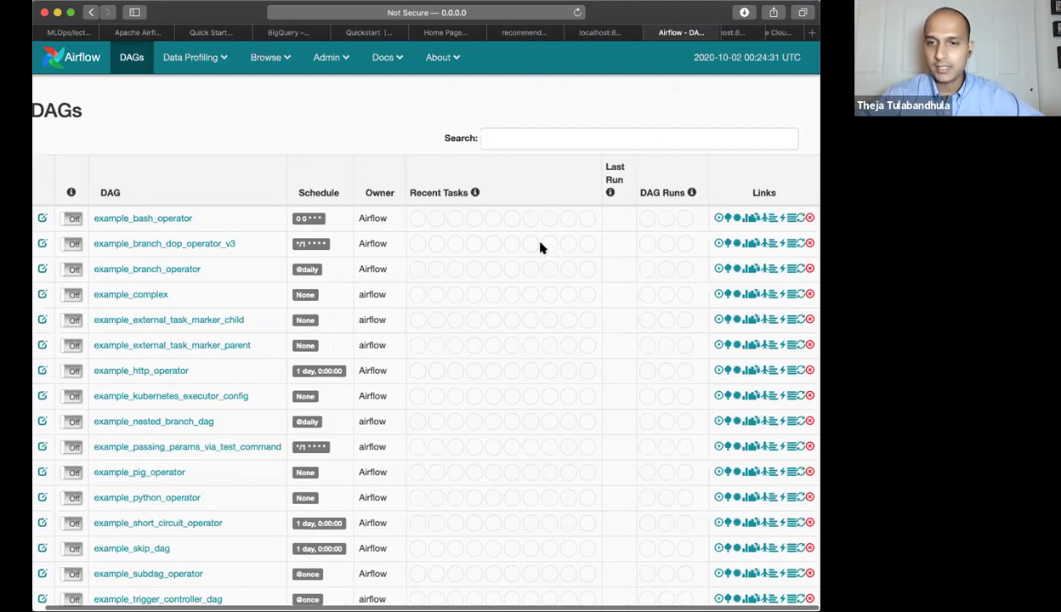
{"action": "scroll", "coordinate": [723, 157], "scroll_direction": "down", "scroll_amount": 1}
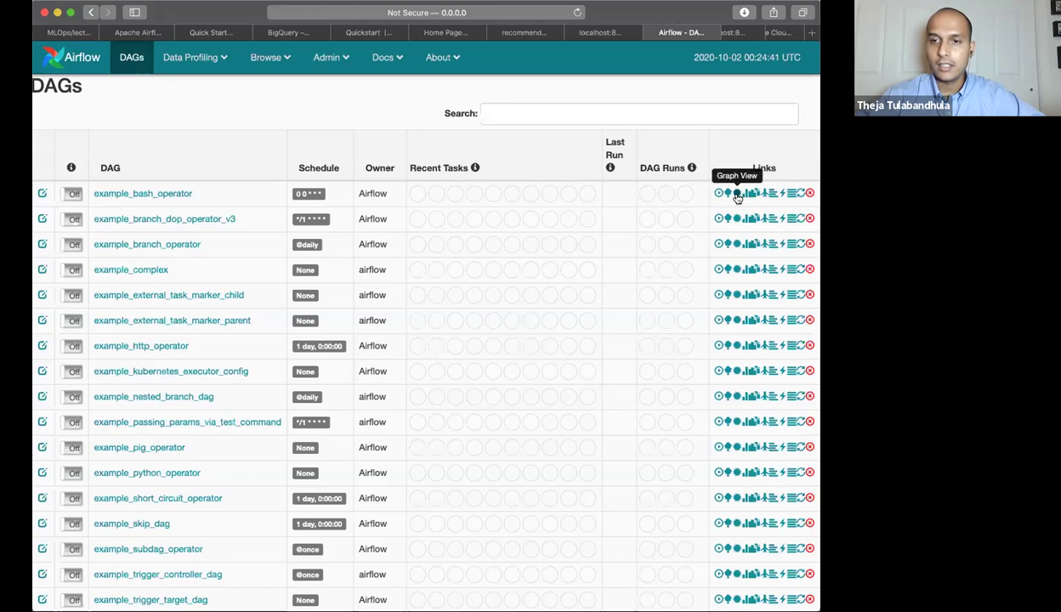
Open example_bash_operator and show its Graph View: runme_0–2 through run_after_loop to run_this_last.
{"action": "left_click", "coordinate": [142, 195]}
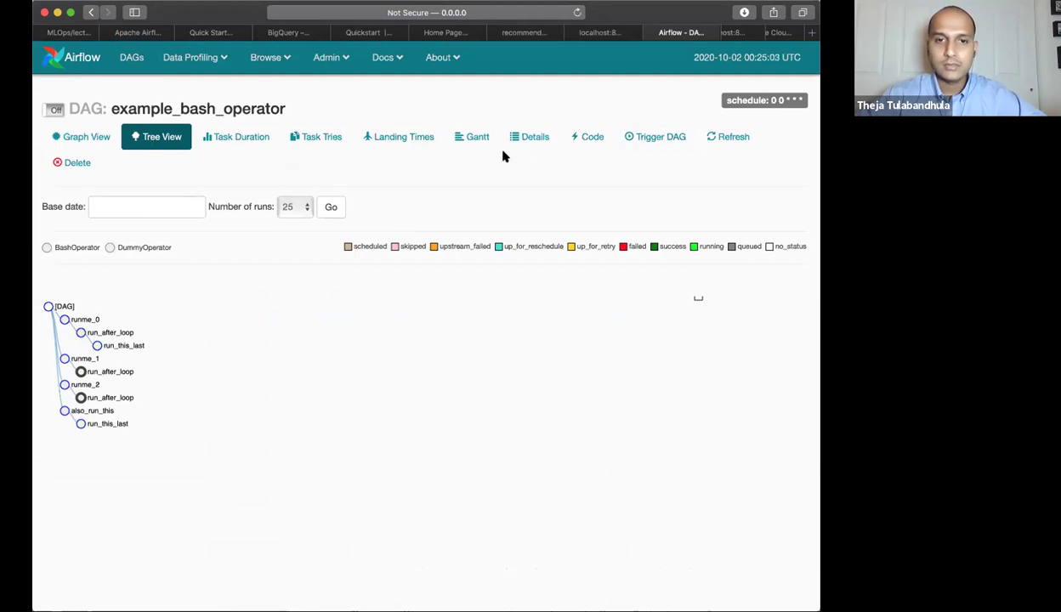
{"action": "left_click", "coordinate": [88, 136]}
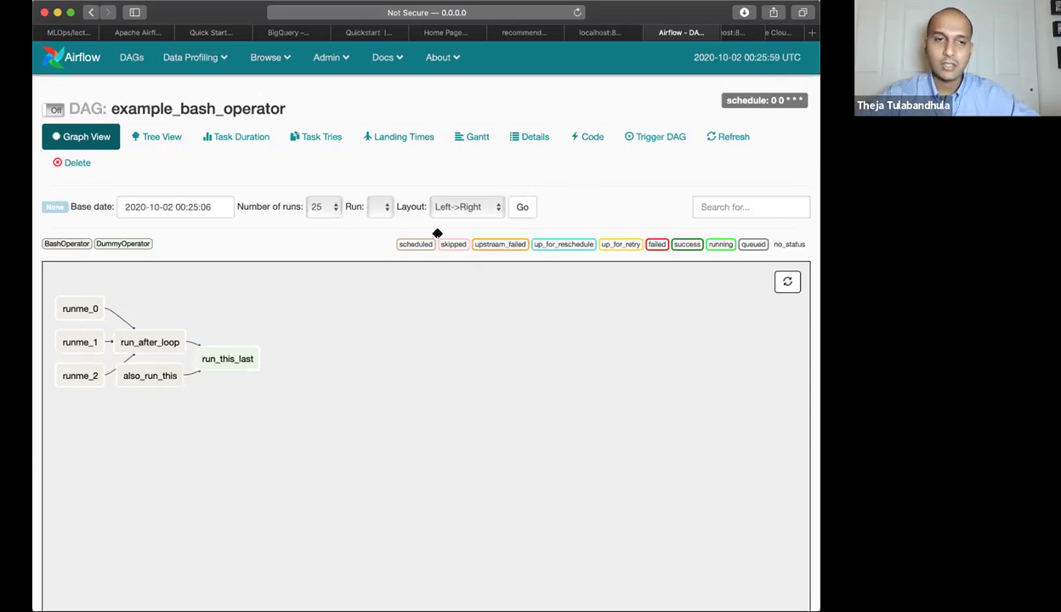
Show the example_bash_operator DAG's Python source from the DAGs list, then return to the ML Ops notes.
{"action": "left_click", "coordinate": [129, 63]}
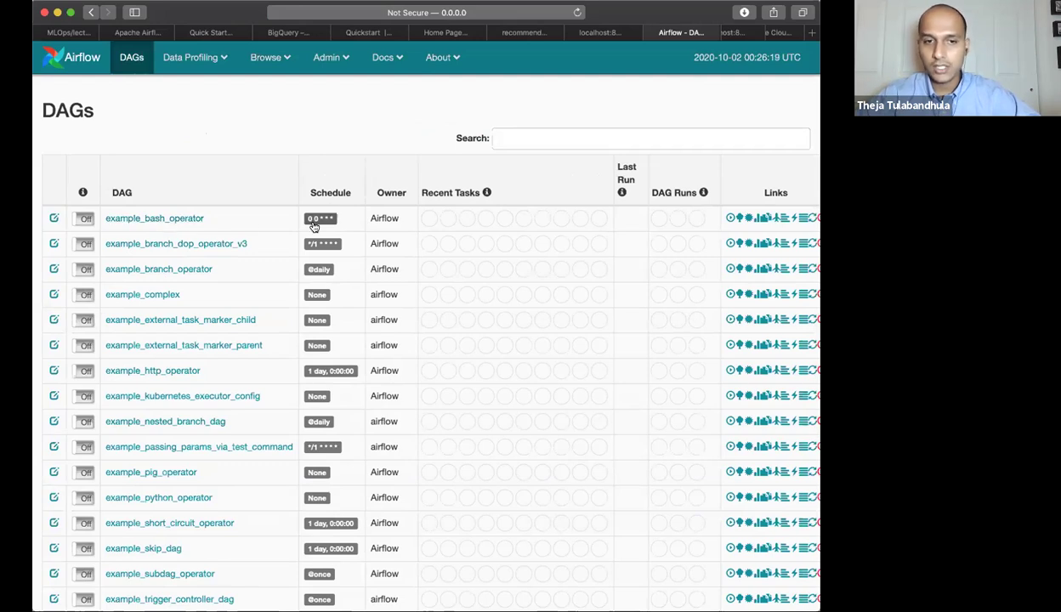
{"action": "left_click", "coordinate": [167, 220]}
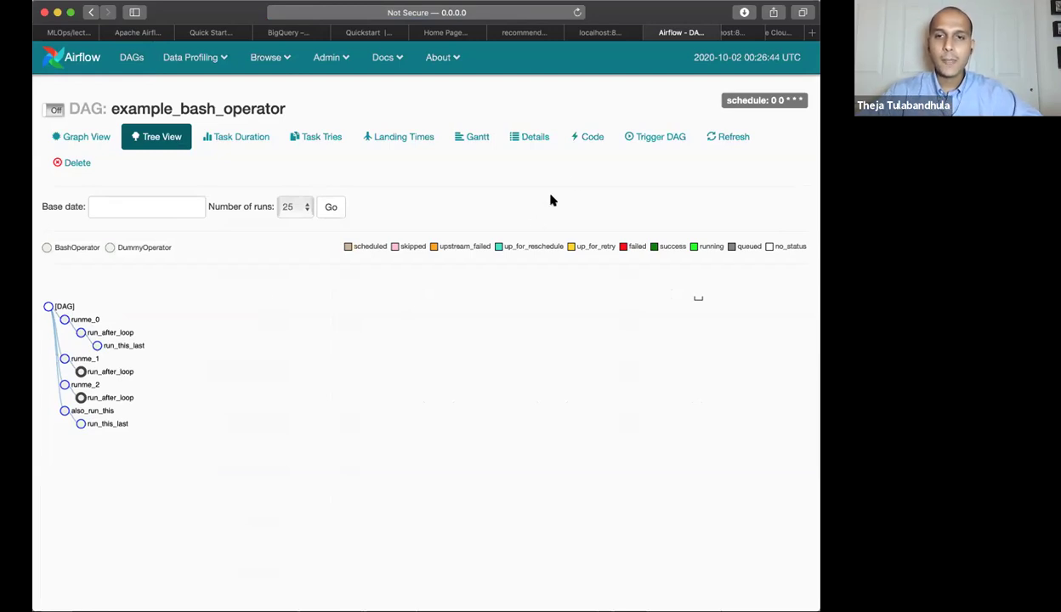
{"action": "left_click", "coordinate": [592, 137]}
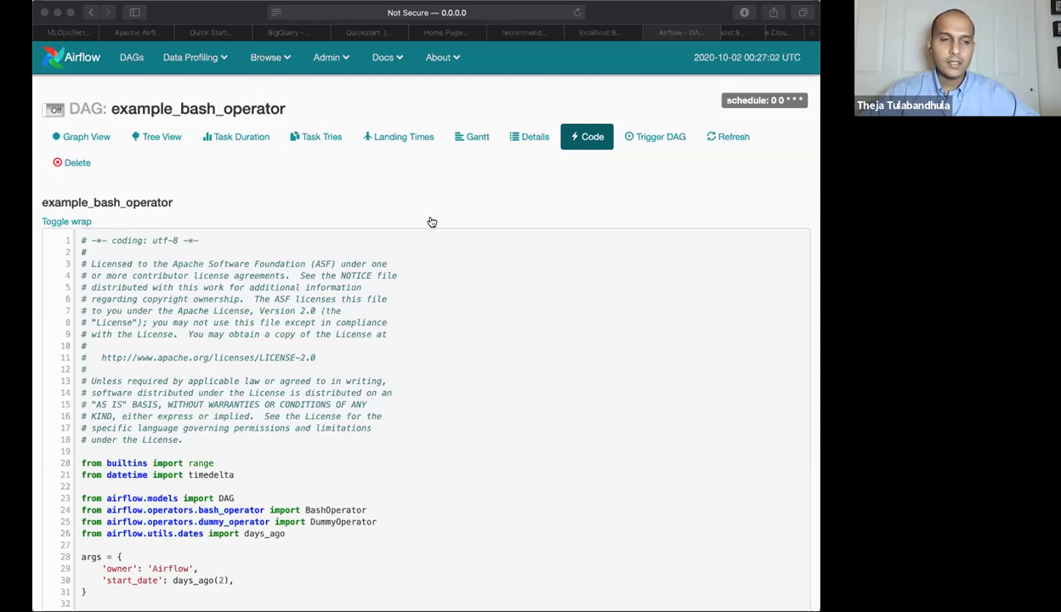
{"action": "left_click", "coordinate": [500, 353]}
{"action": "scroll", "coordinate": [500, 354], "scroll_direction": "down", "scroll_amount": 5}
{"action": "scroll", "coordinate": [500, 354], "scroll_direction": "up", "scroll_amount": 5}
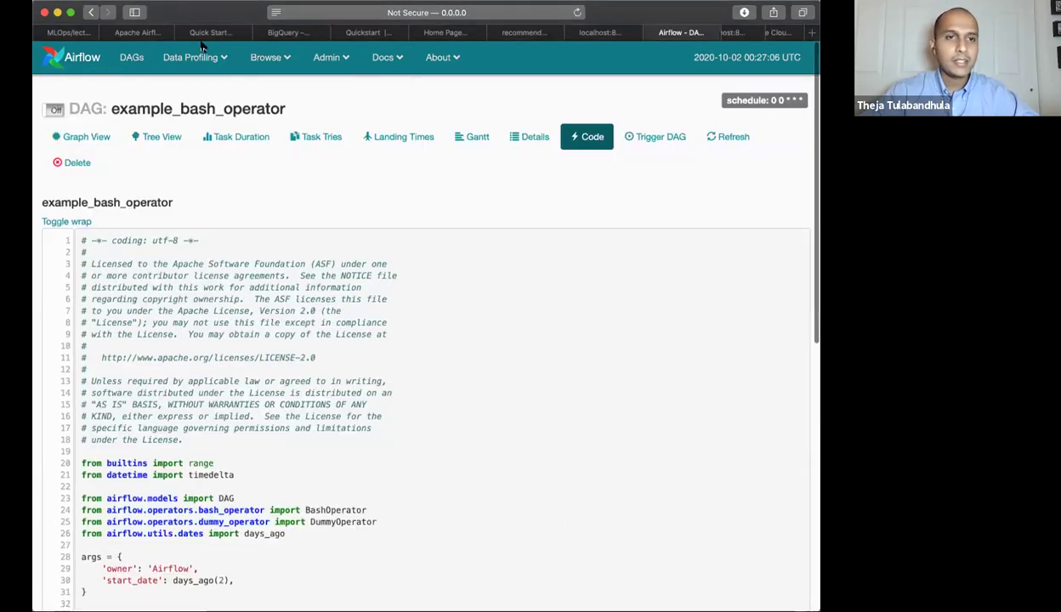
{"action": "left_click", "coordinate": [138, 33]}
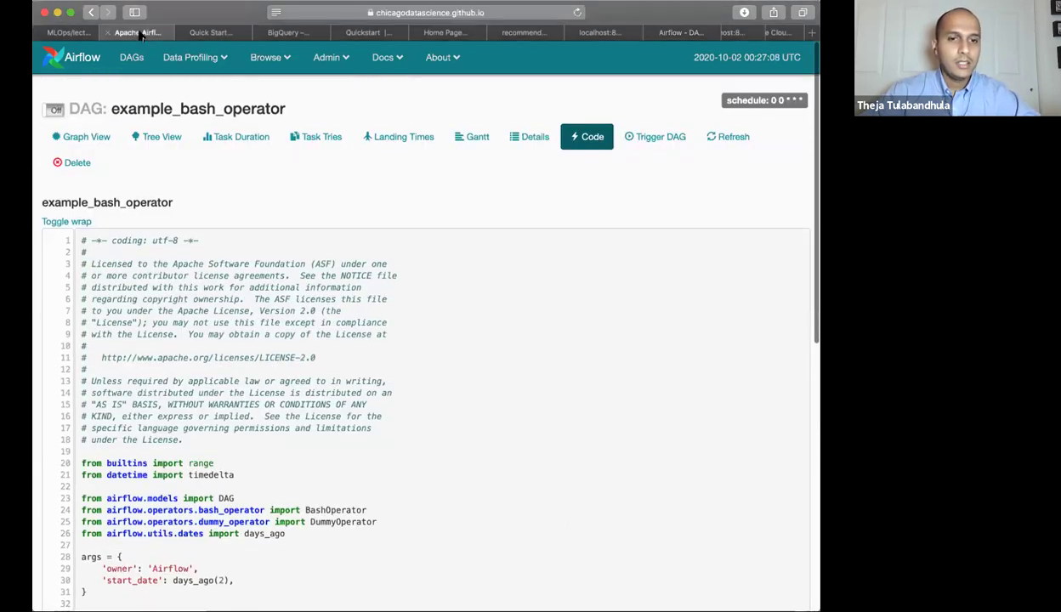
Scroll the ML Ops notes to the airflow.cfg commands and highlight 'cd airflow/'.
{"action": "left_click", "coordinate": [207, 33]}
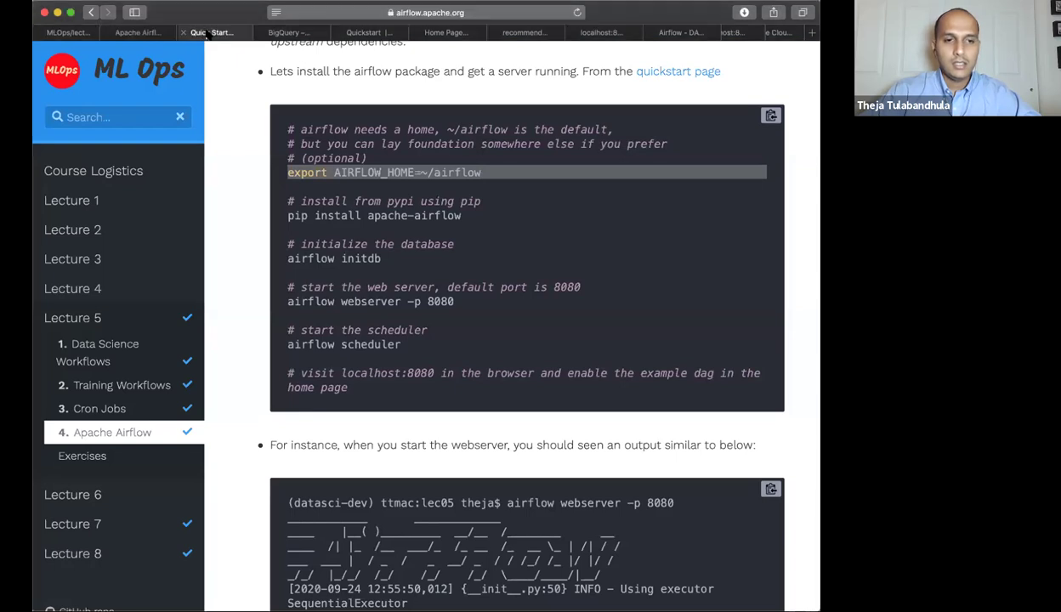
{"action": "left_click", "coordinate": [142, 34]}
{"action": "scroll", "coordinate": [260, 406], "scroll_direction": "down", "scroll_amount": 3}
{"action": "scroll", "coordinate": [265, 416], "scroll_direction": "down", "scroll_amount": 10}
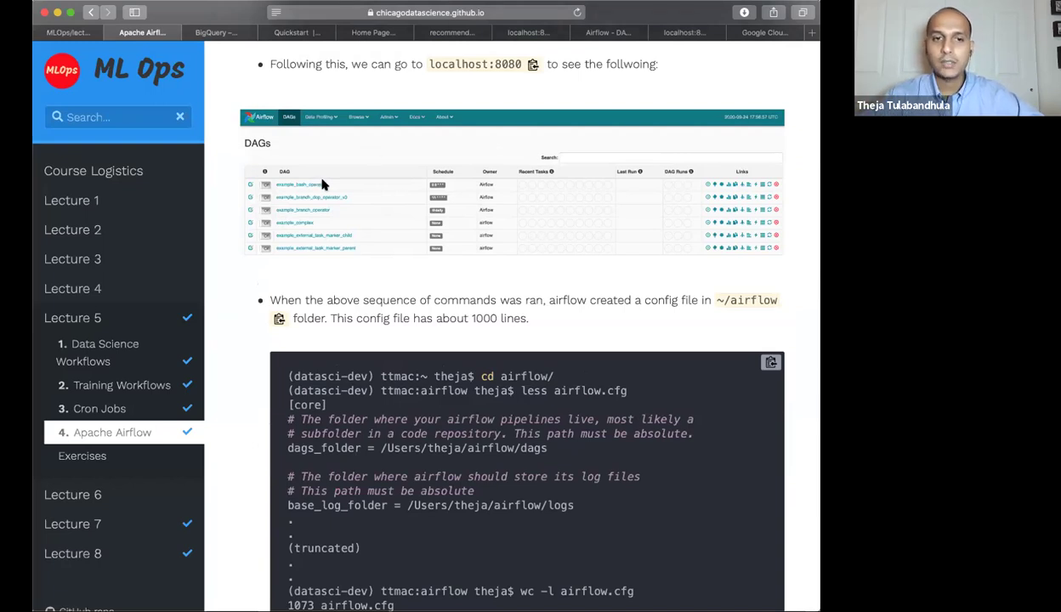
{"action": "scroll", "coordinate": [348, 234], "scroll_direction": "down", "scroll_amount": 2}
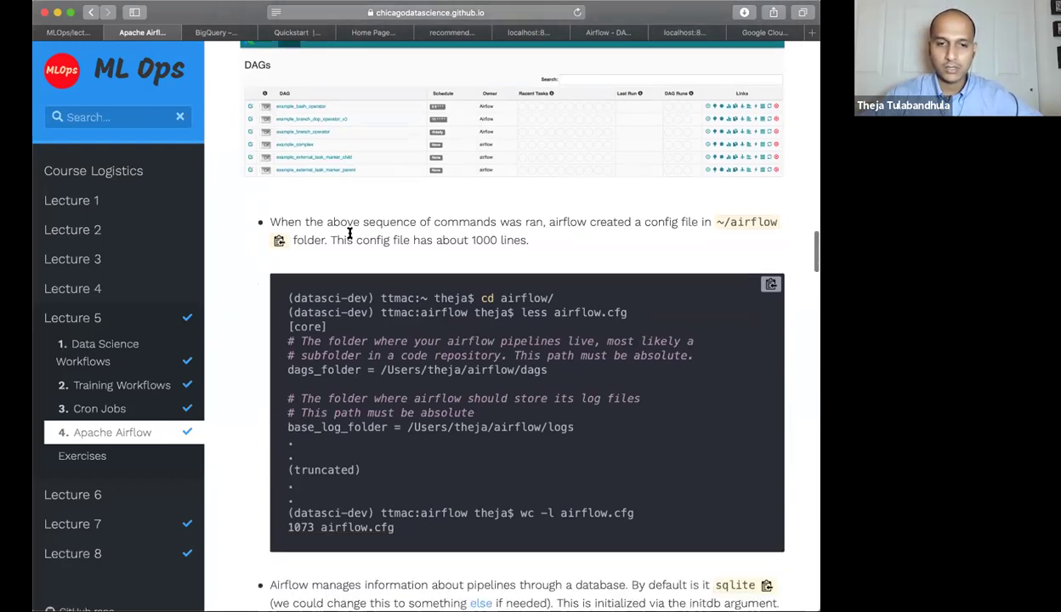
{"action": "scroll", "coordinate": [255, 375], "scroll_direction": "down", "scroll_amount": 2}
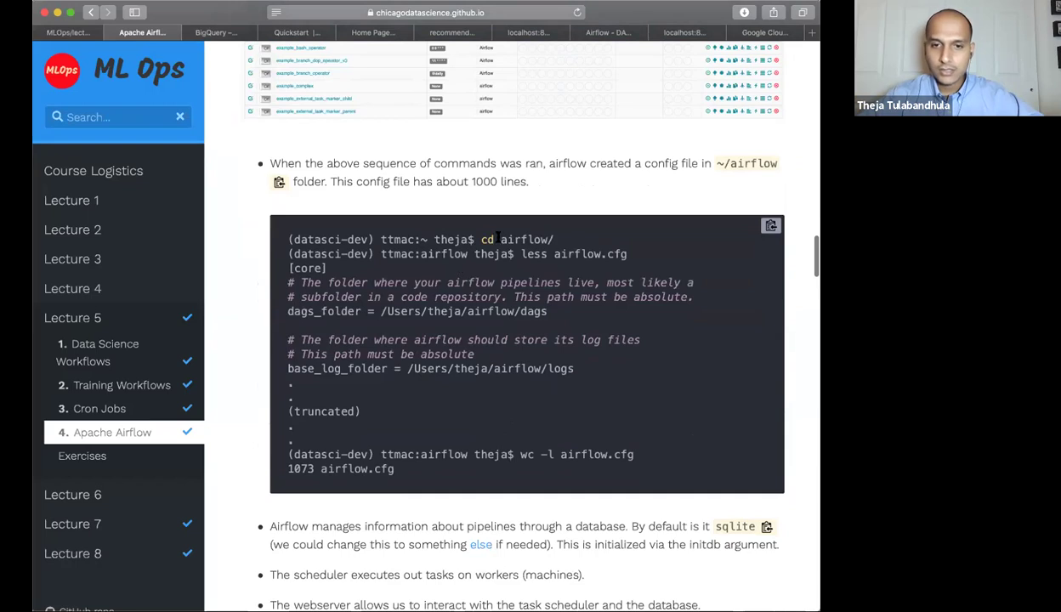
{"action": "left_click_drag", "start_coordinate": [479, 240], "coordinate": [554, 240]}
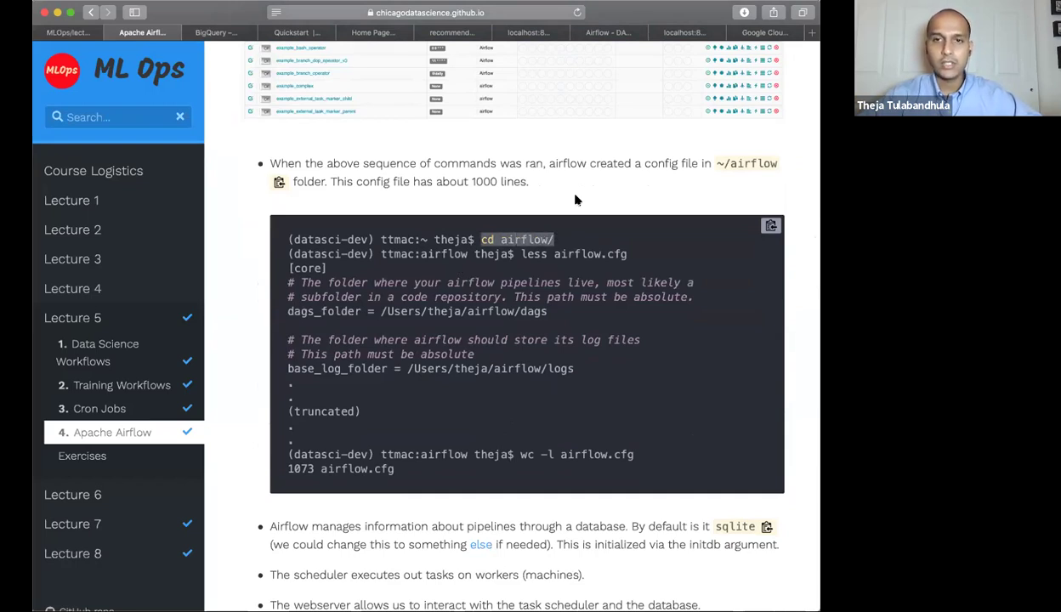
Check the scheduler and webserver terminal tabs, moving the webserver tab after the Airflow DAGs tab.
{"action": "left_click", "coordinate": [684, 34]}
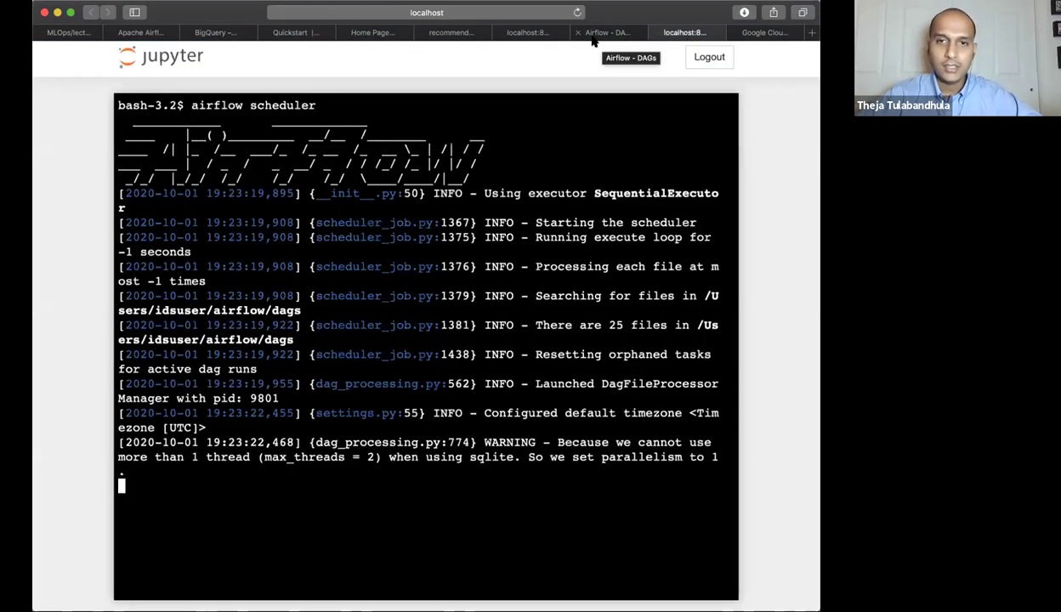
{"action": "left_click", "coordinate": [530, 33]}
{"action": "left_click_drag", "start_coordinate": [530, 32], "coordinate": [608, 34]}
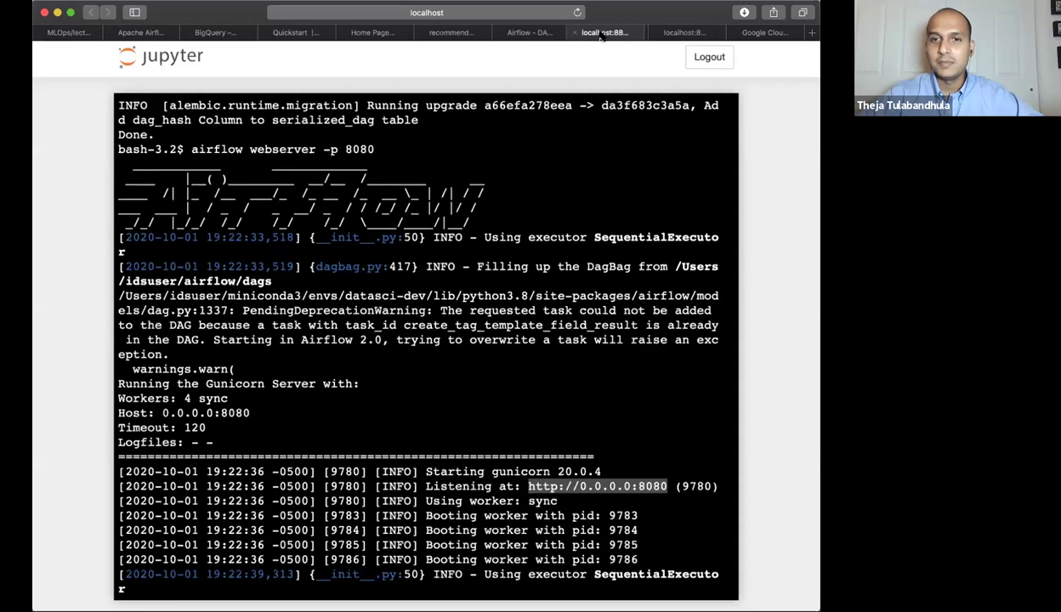
{"action": "left_click", "coordinate": [530, 32]}
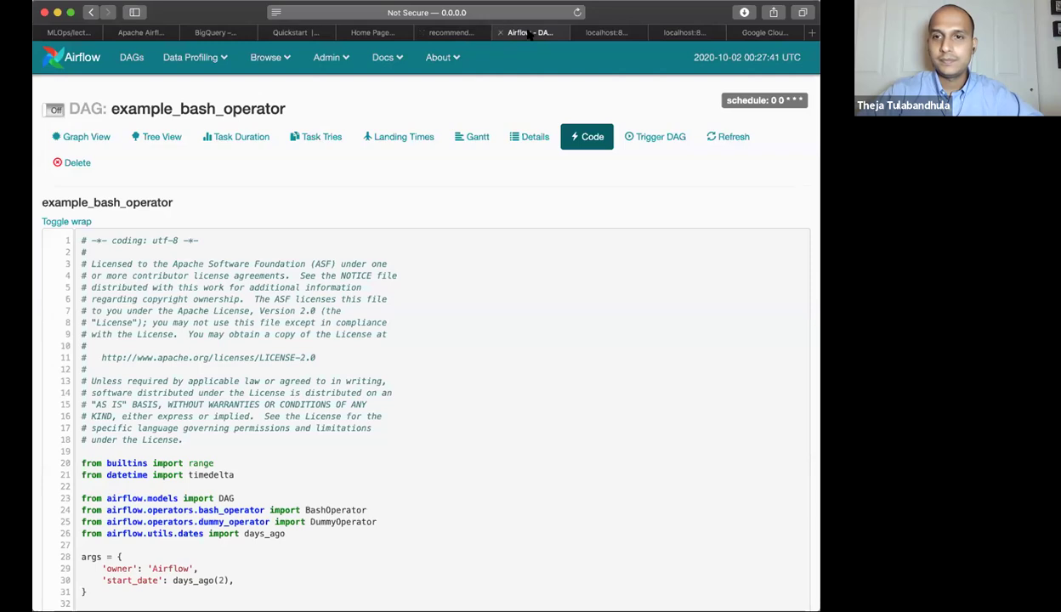
Close the recommend_lightfm notebook tab and bring up Jupyter's New menu.
{"action": "left_click", "coordinate": [451, 34]}
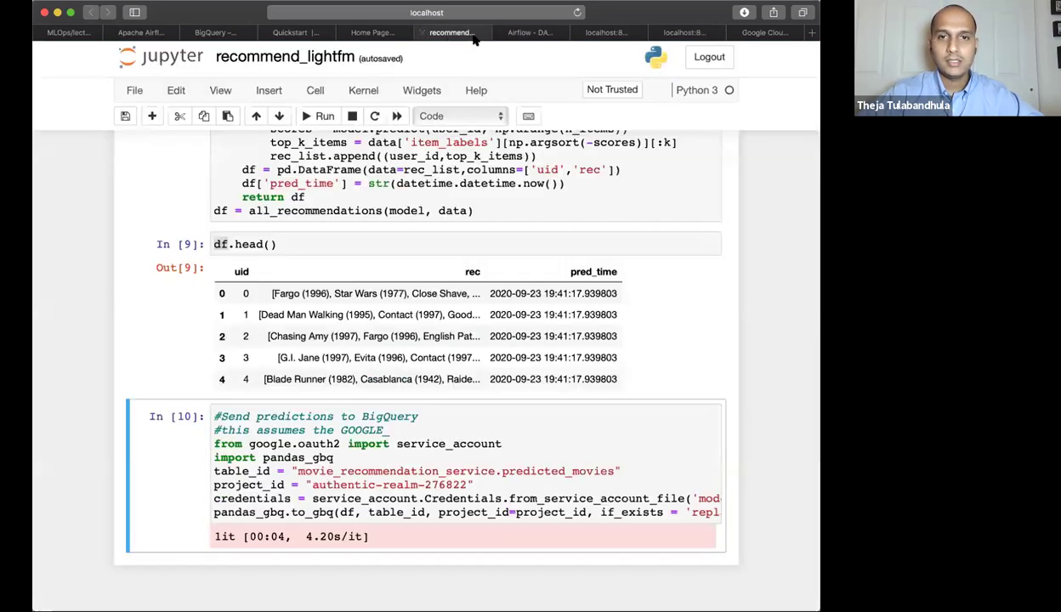
{"action": "left_click", "coordinate": [420, 34]}
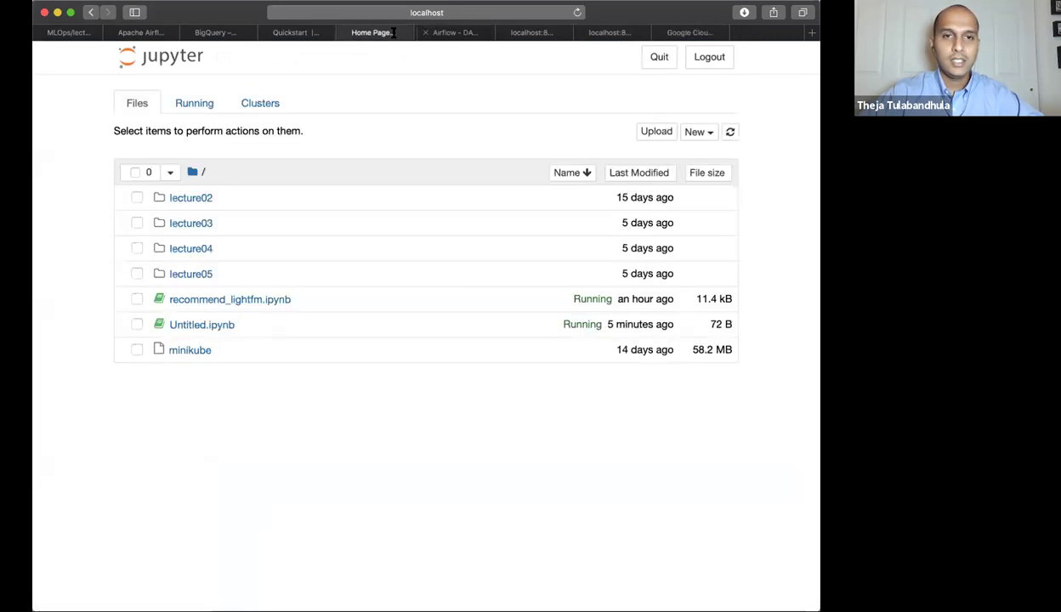
{"action": "left_click", "coordinate": [705, 132]}
In a new Jupyter terminal, run pwd, return home, cd into airflow/ and list its files.
{"action": "left_click", "coordinate": [638, 253]}
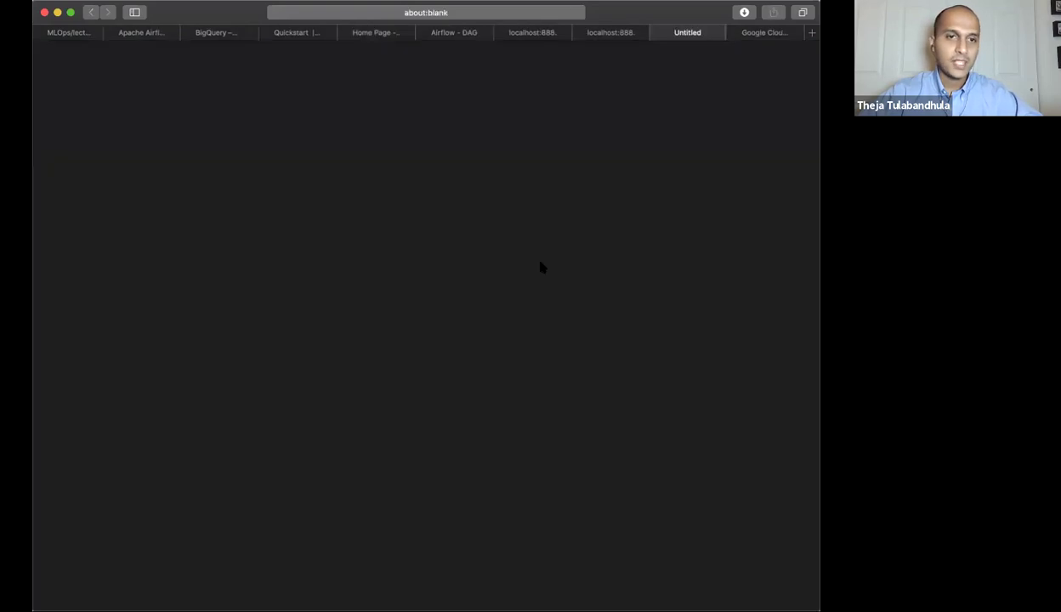
{"action": "type", "text": "cd air"}
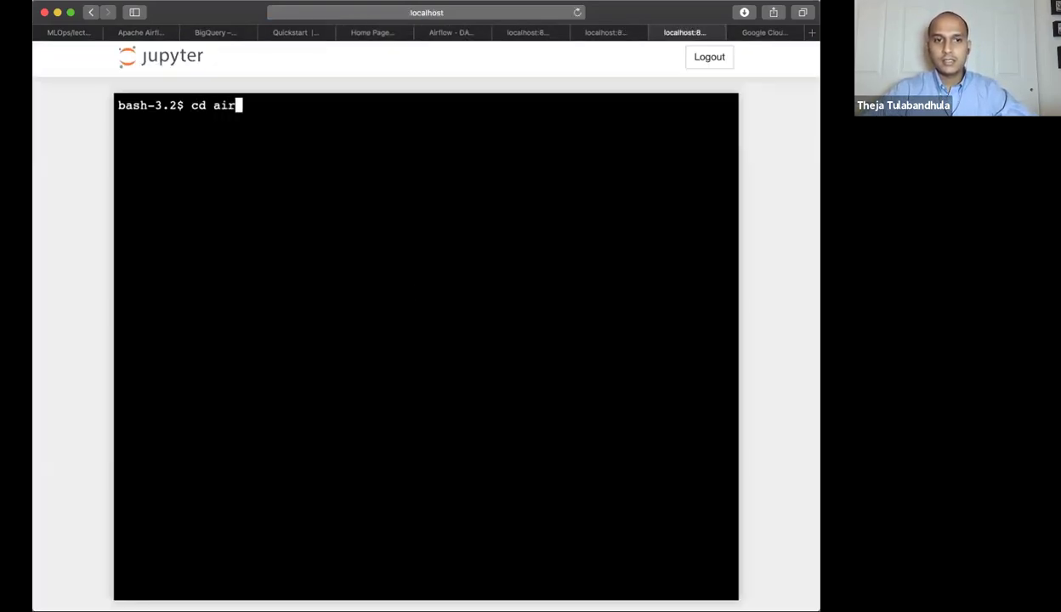
{"action": "type", "text": "f"}
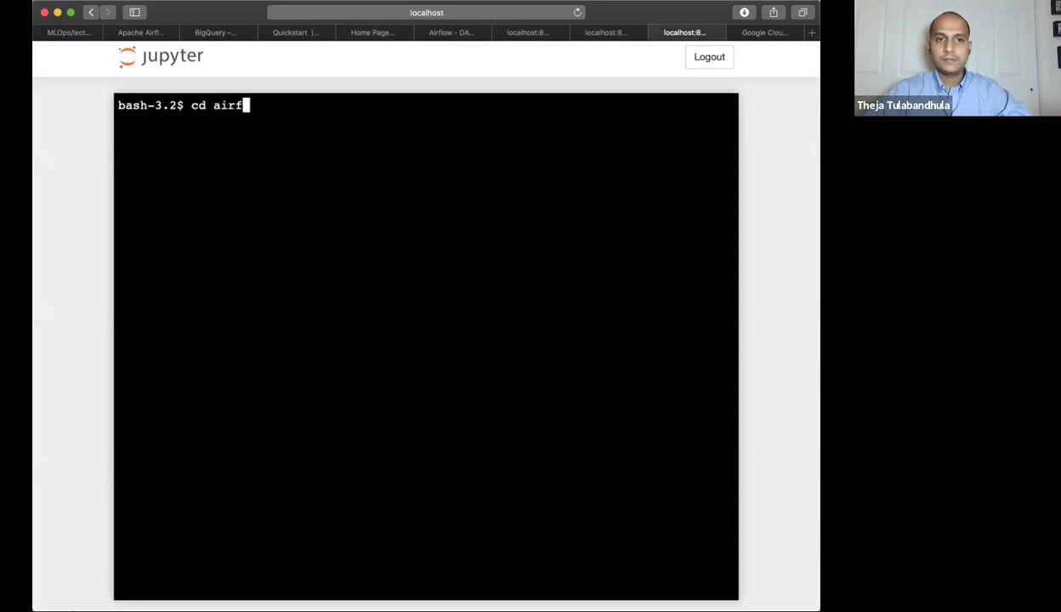
{"action": "key", "text": "BackSpace"}
{"action": "key", "text": "BackSpace"}
{"action": "key", "text": "BackSpace"}
{"action": "key", "text": "BackSpace"}
{"action": "key", "text": "BackSpace"}
{"action": "key", "text": "BackSpace"}
{"action": "key", "text": "BackSpace"}
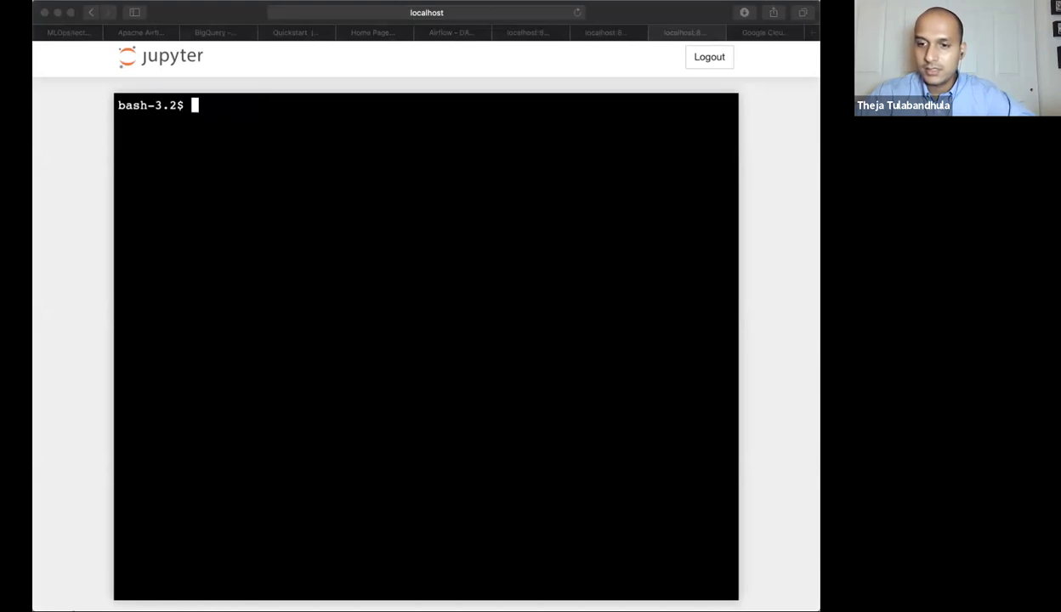
{"action": "type", "text": "pwd"}
{"action": "key", "text": "Return"}
{"action": "type", "text": "cd"}
{"action": "key", "text": "Return"}
{"action": "type", "text": "cd a"}
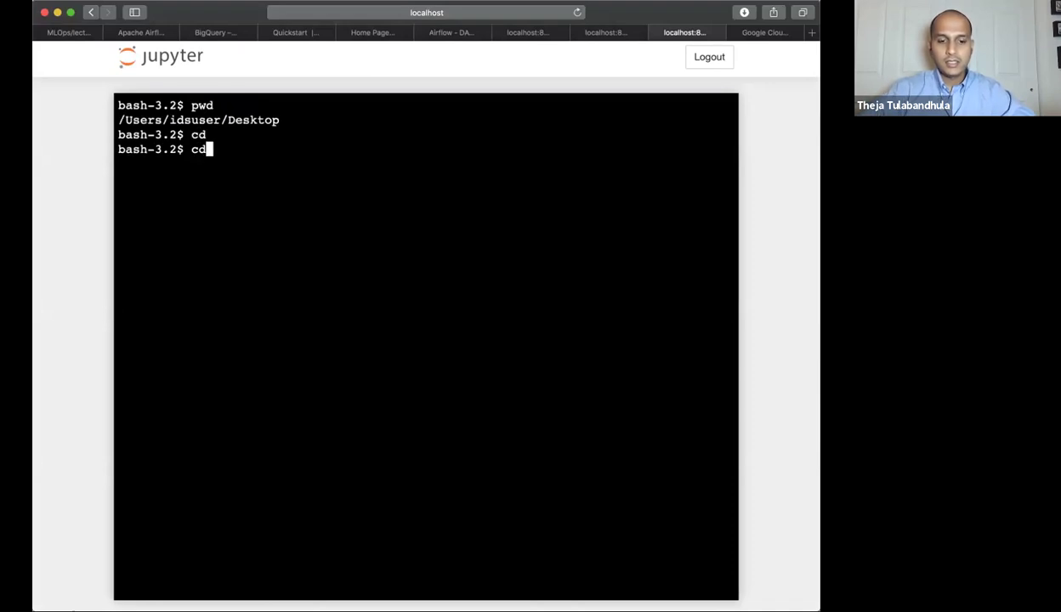
{"action": "key", "text": "Tab"}
{"action": "key", "text": "Return"}
{"action": "type", "text": "ls"}
{"action": "key", "text": "Return"}
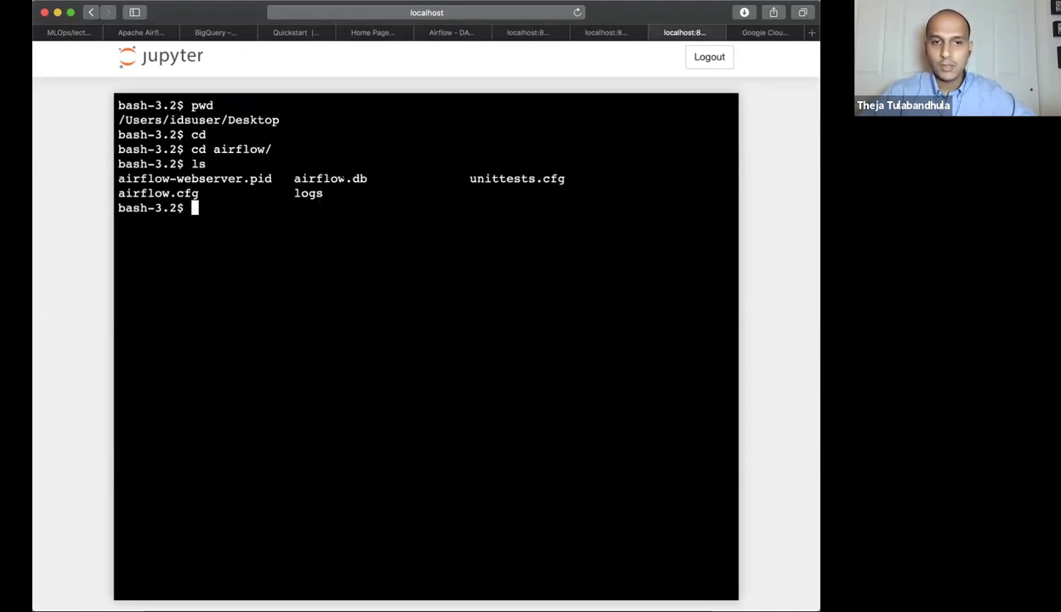
Point out airflow.db and airflow.cfg, then count airflow.cfg's lines with wc -l: 1073.
{"action": "left_click_drag", "start_coordinate": [294, 179], "coordinate": [381, 179]}
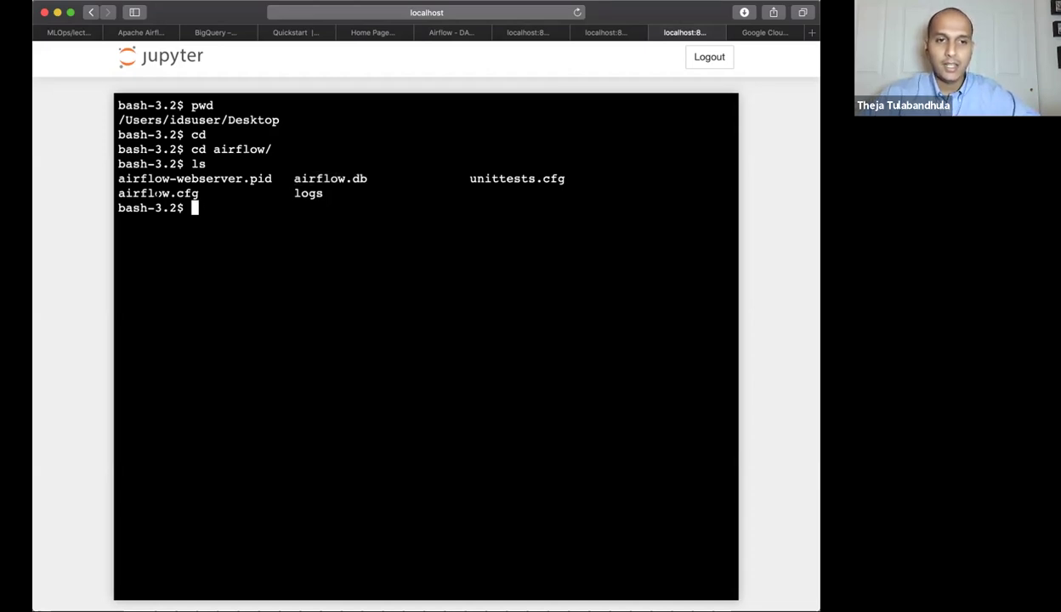
{"action": "double_click", "coordinate": [158, 194]}
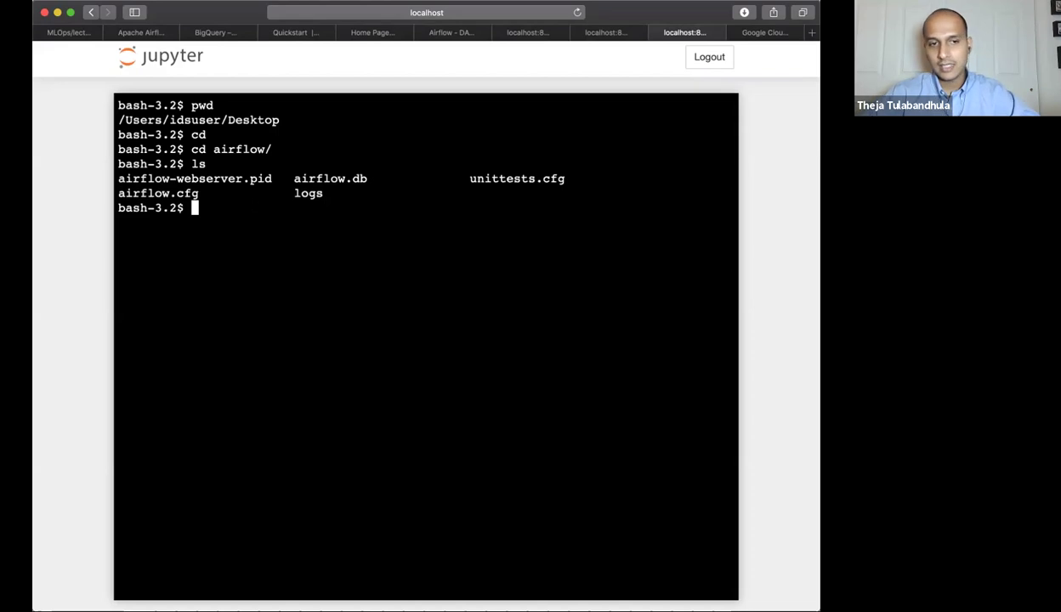
{"action": "type", "text": "wc "}
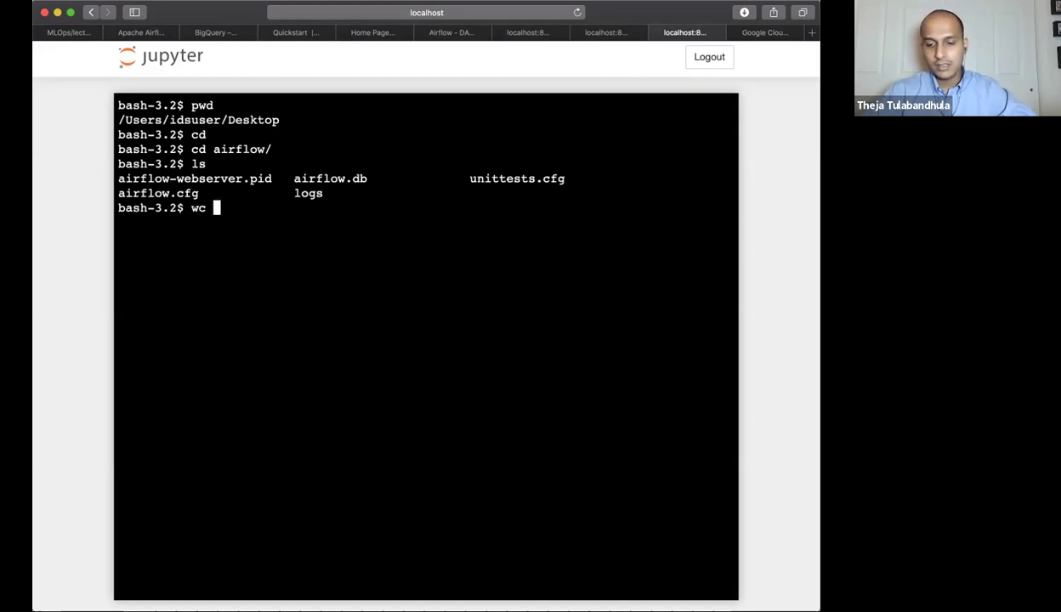
{"action": "type", "text": "-l airflow"}
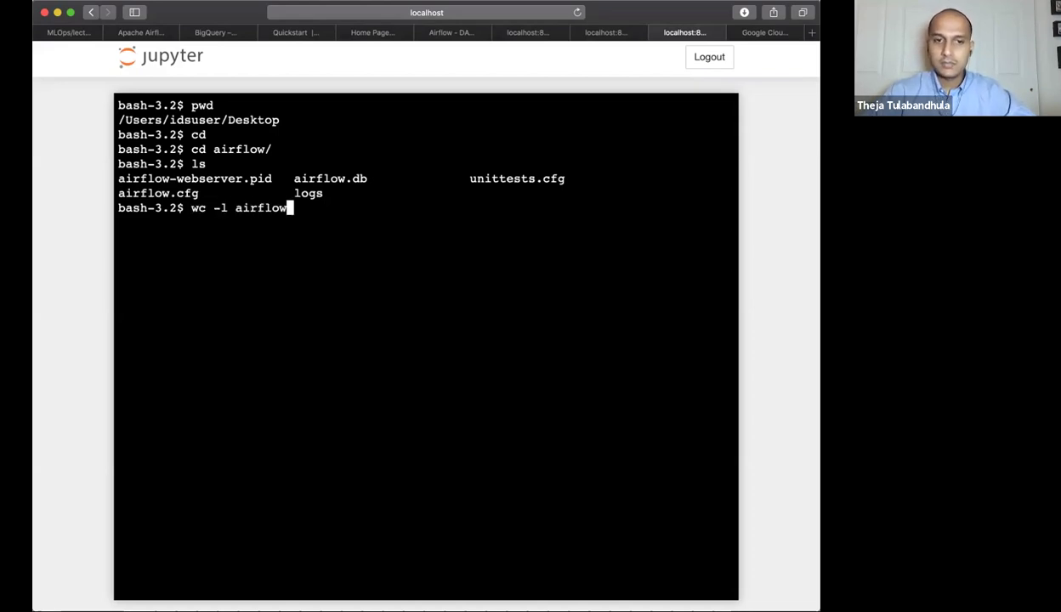
{"action": "type", "text": ".c"}
{"action": "key", "text": "Tab"}
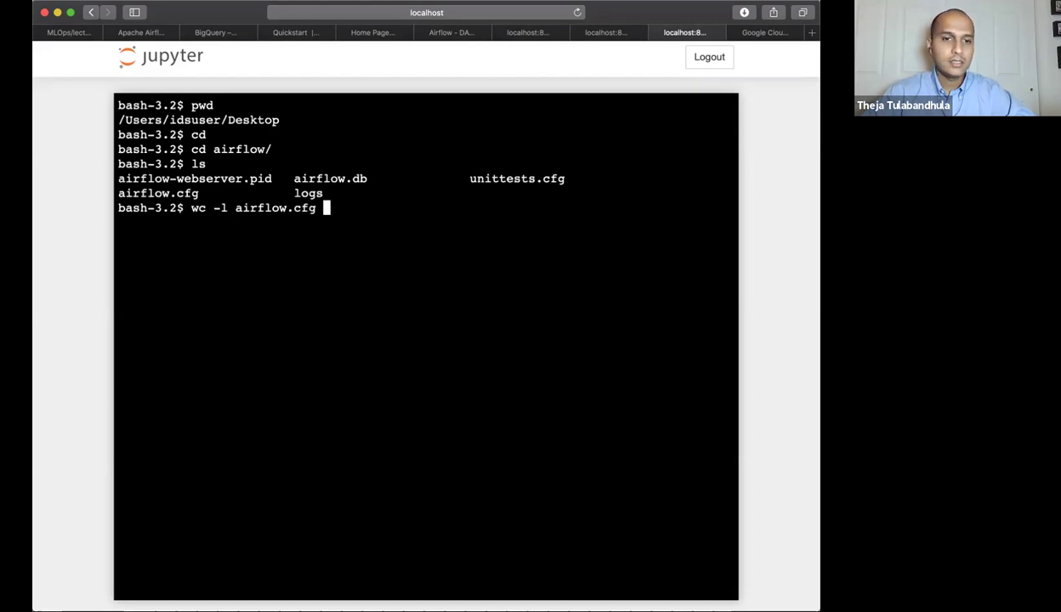
{"action": "key", "text": "Return"}
{"action": "double_click", "coordinate": [162, 223]}
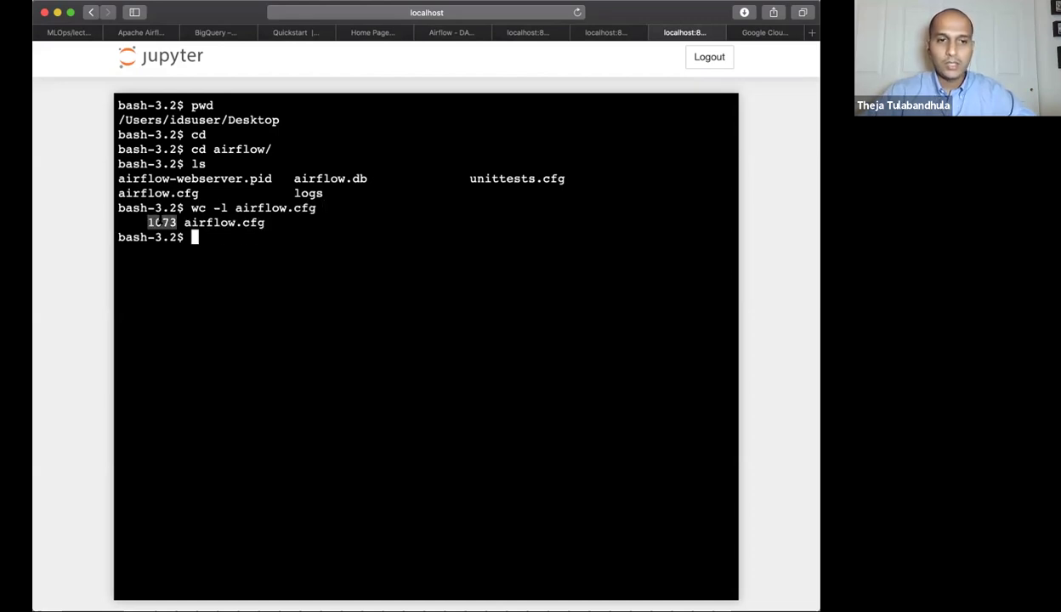
{"action": "key", "text": "super+c"}
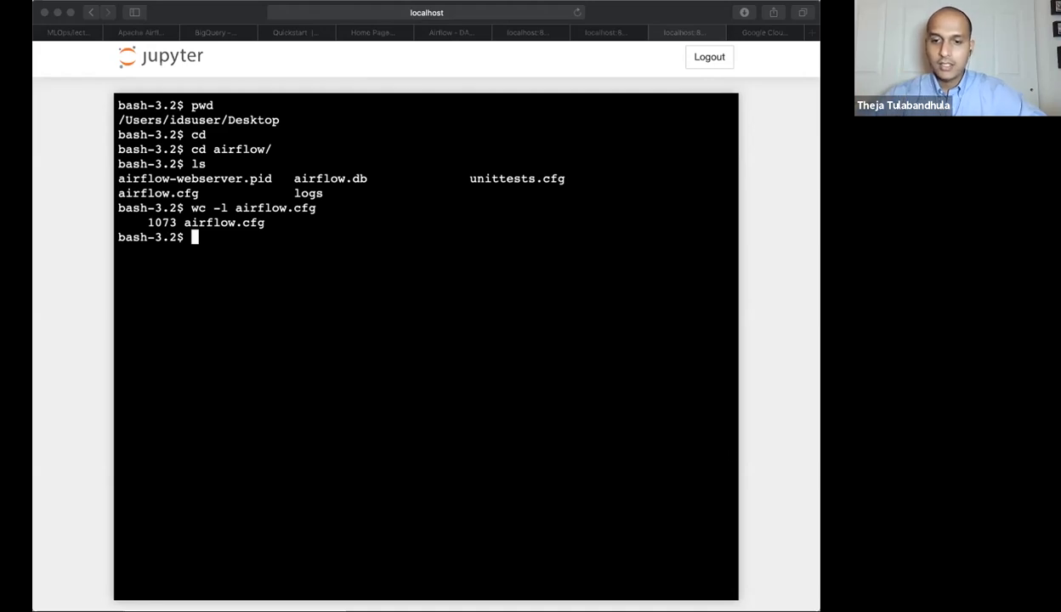
Scroll to 'Anatomy of a Workflow Specification' and highlight the python-file and BashOperator bullets.
{"action": "left_click", "coordinate": [114, 79]}
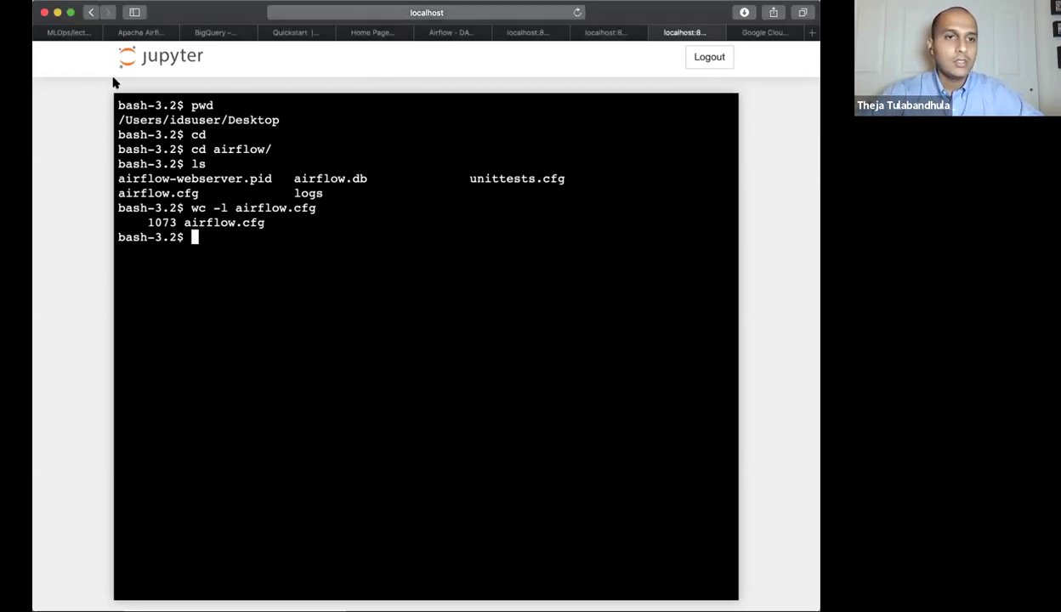
{"action": "left_click", "coordinate": [141, 33]}
{"action": "scroll", "coordinate": [259, 445], "scroll_direction": "down", "scroll_amount": 5}
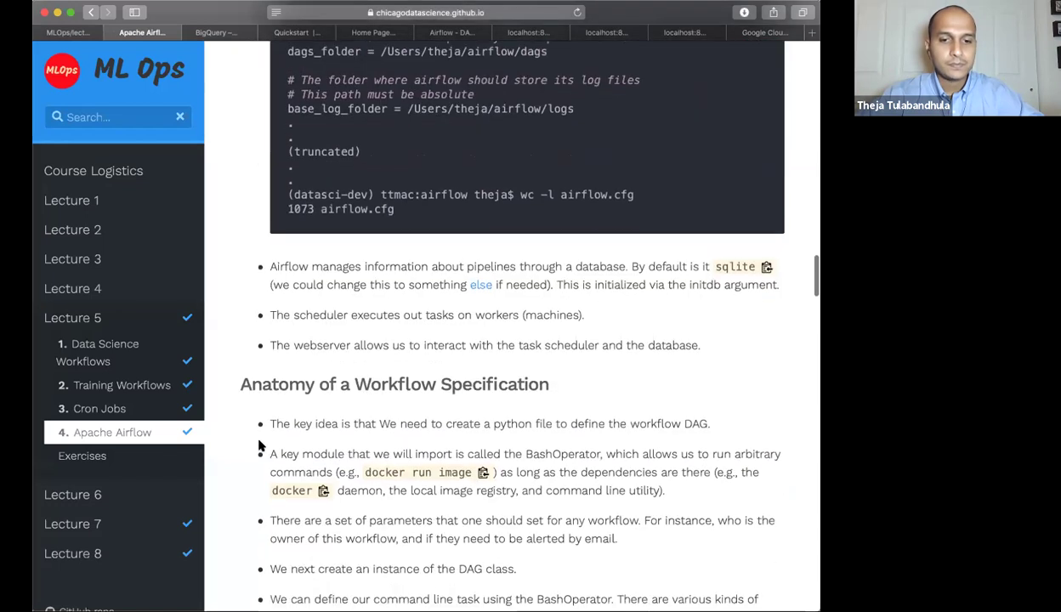
{"action": "scroll", "coordinate": [260, 446], "scroll_direction": "down", "scroll_amount": 3}
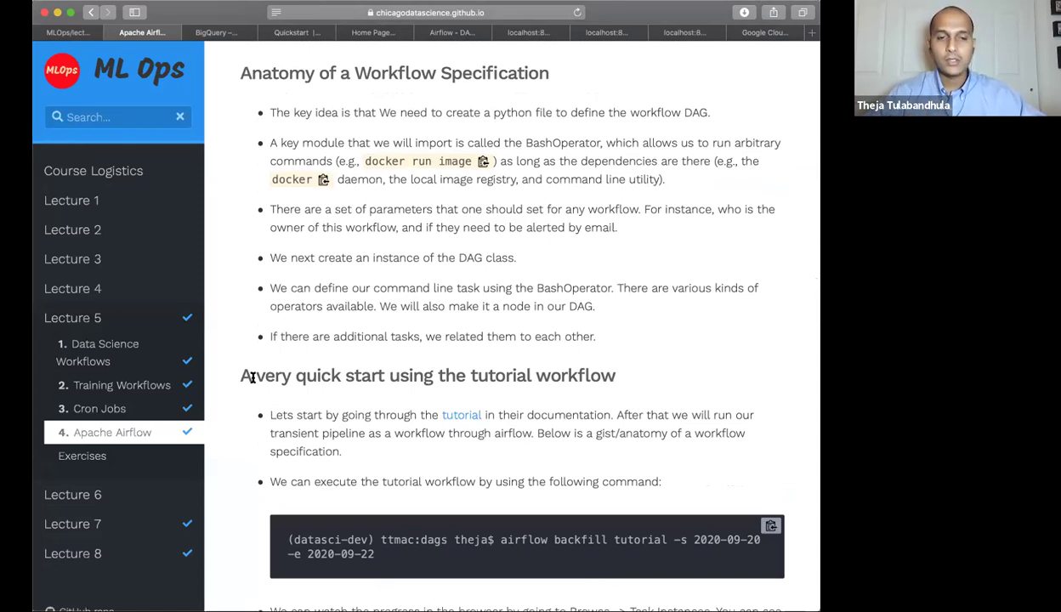
{"action": "triple_click", "coordinate": [464, 112]}
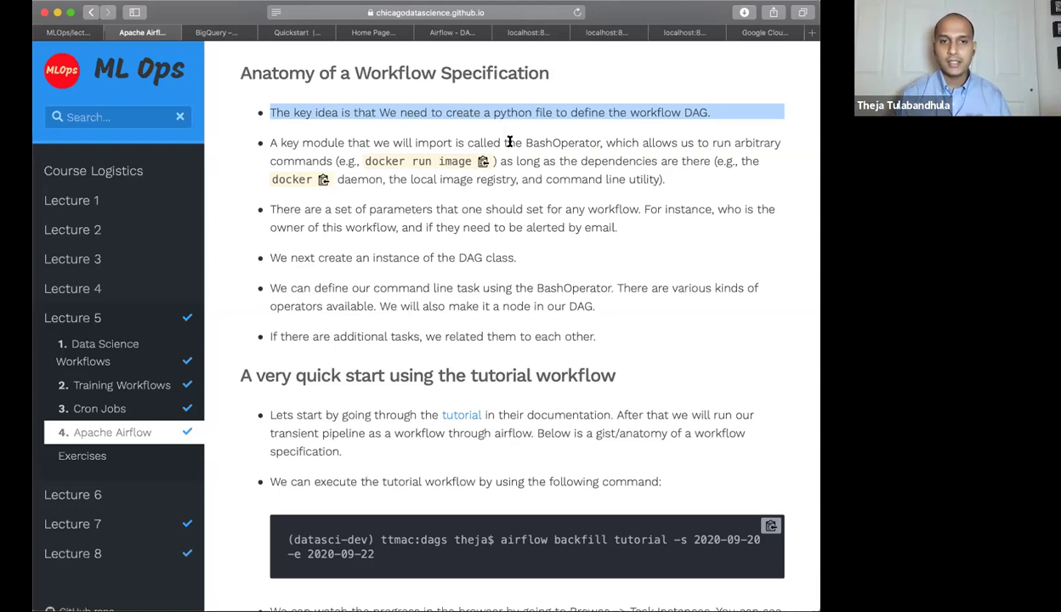
{"action": "scroll", "coordinate": [494, 132], "scroll_direction": "down", "scroll_amount": 2}
{"action": "triple_click", "coordinate": [419, 104]}
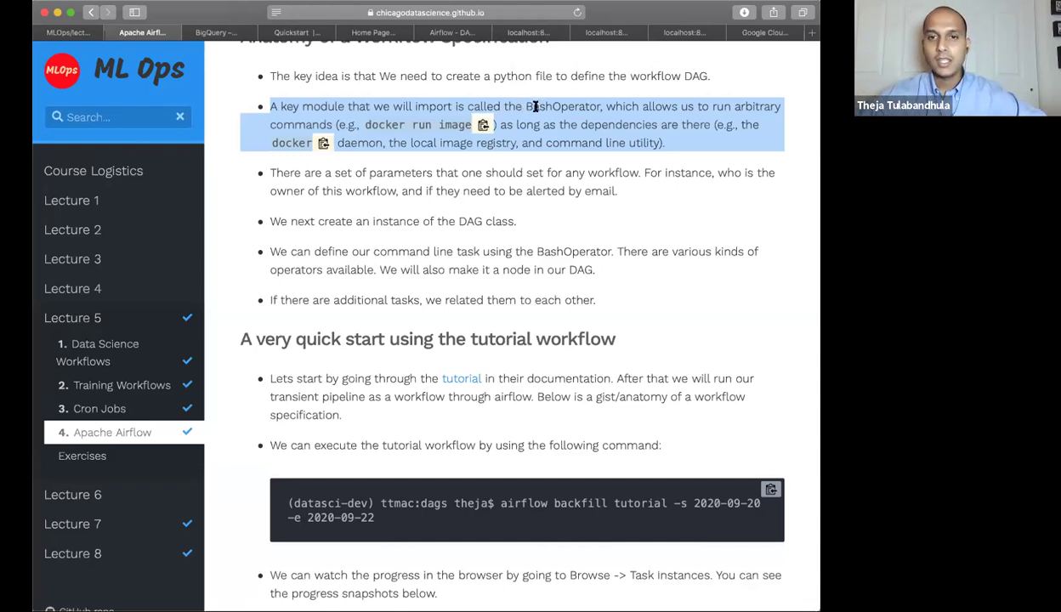
Highlight BashOperator, the docker run image example and the workflow-parameters bullet in the notes.
{"action": "double_click", "coordinate": [527, 106]}
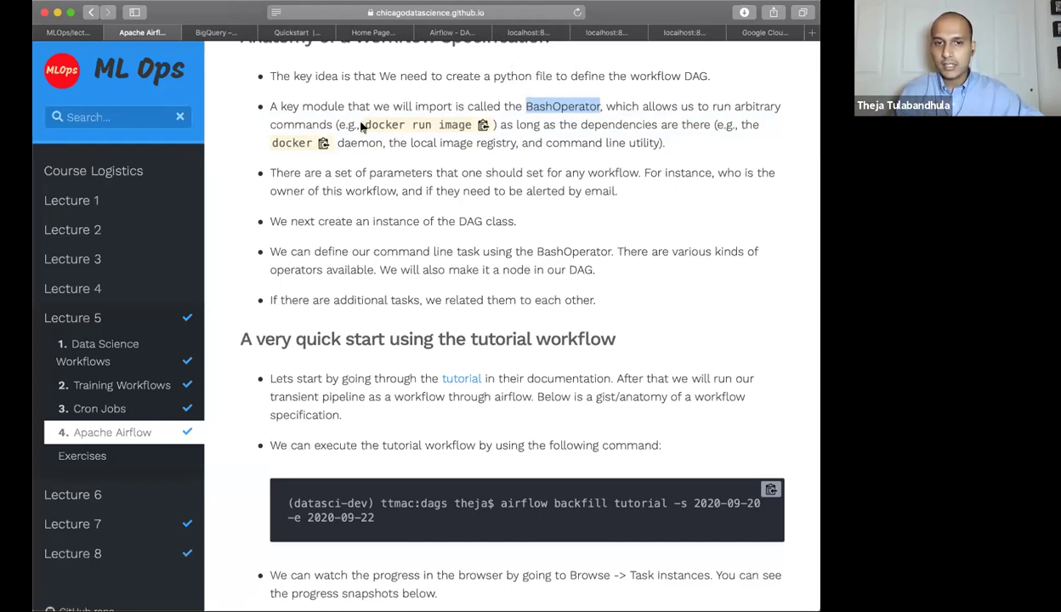
{"action": "left_click_drag", "start_coordinate": [365, 124], "coordinate": [468, 128]}
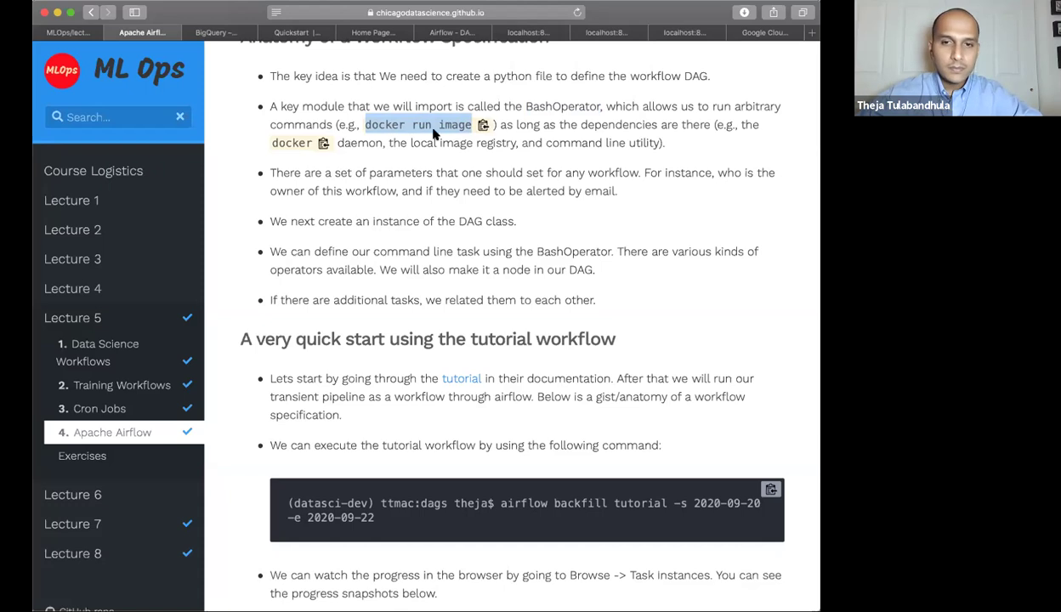
{"action": "scroll", "coordinate": [434, 134], "scroll_direction": "down", "scroll_amount": 1}
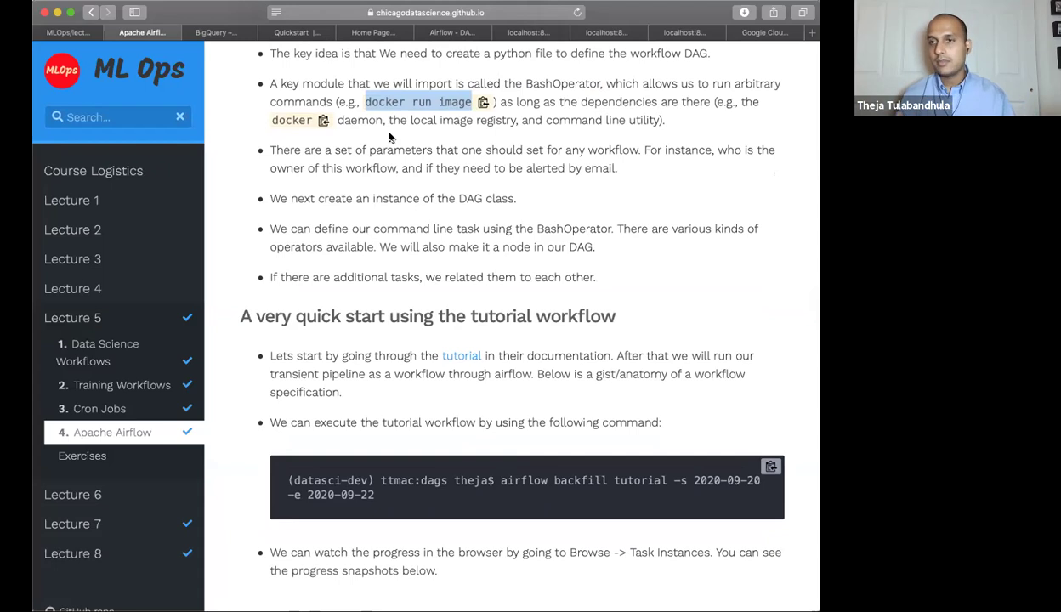
{"action": "scroll", "coordinate": [416, 173], "scroll_direction": "down", "scroll_amount": 1}
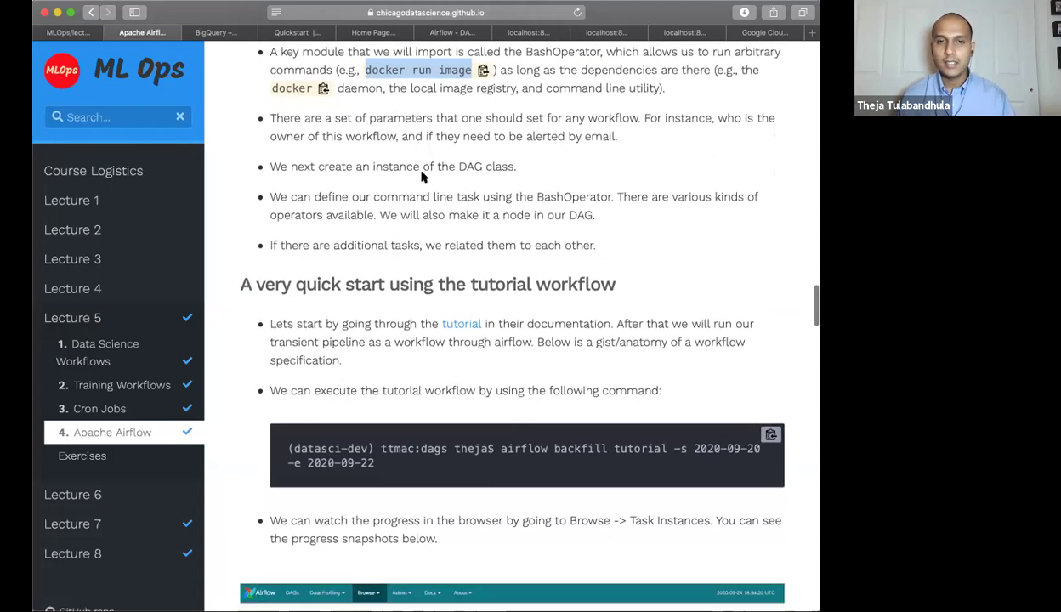
{"action": "left_click", "coordinate": [337, 135]}
{"action": "triple_click", "coordinate": [339, 135]}
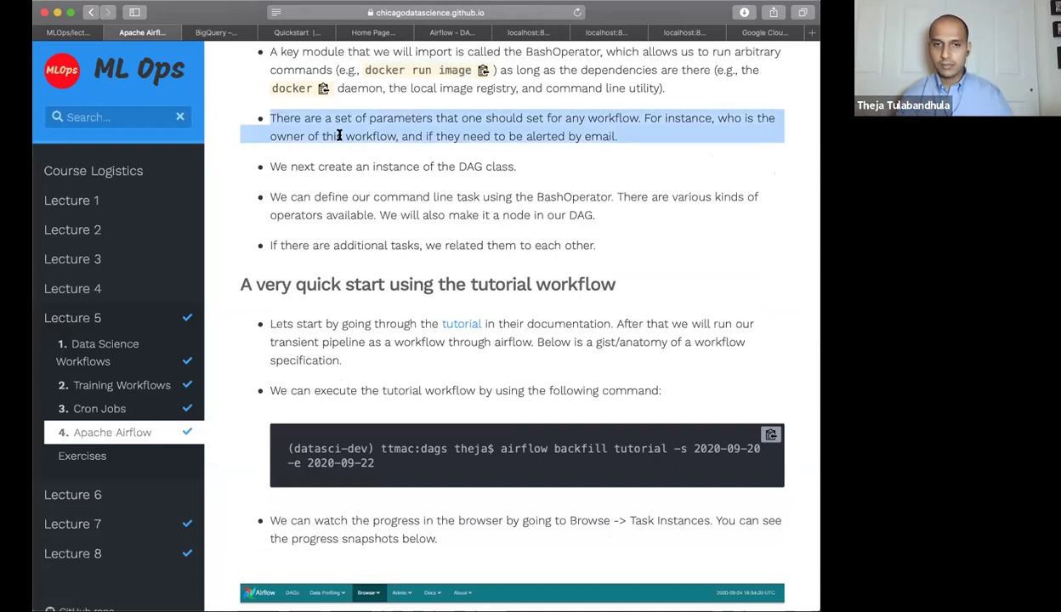
{"action": "scroll", "coordinate": [358, 158], "scroll_direction": "down", "scroll_amount": 1}
{"action": "double_click", "coordinate": [554, 119]}
{"action": "triple_click", "coordinate": [554, 119]}
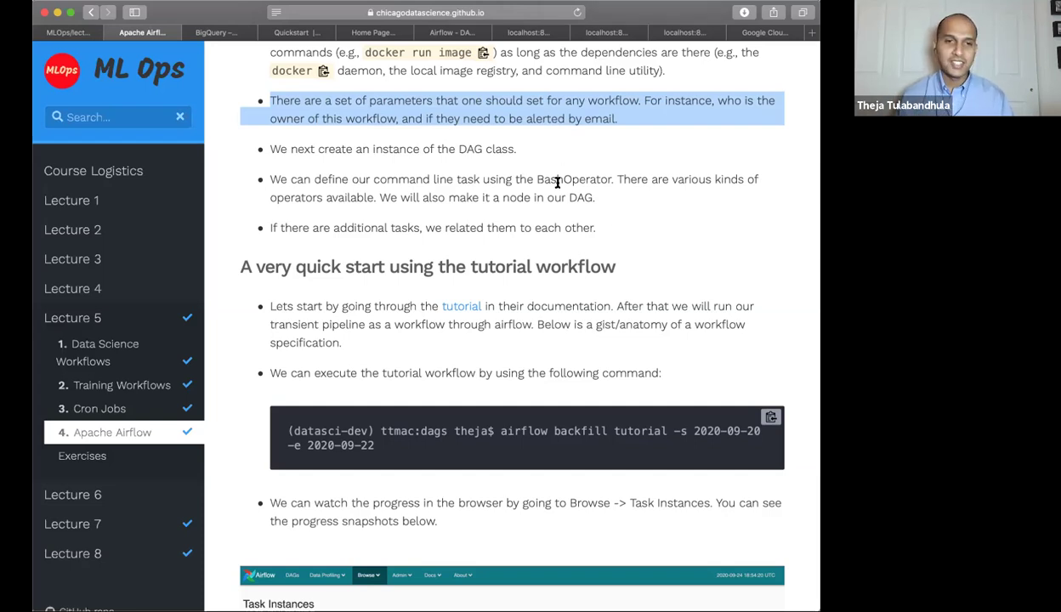
Scroll down to the tutorial quick start and its backfill command, then return to the Airflow DAGs page.
{"action": "scroll", "coordinate": [557, 182], "scroll_direction": "down", "scroll_amount": 1}
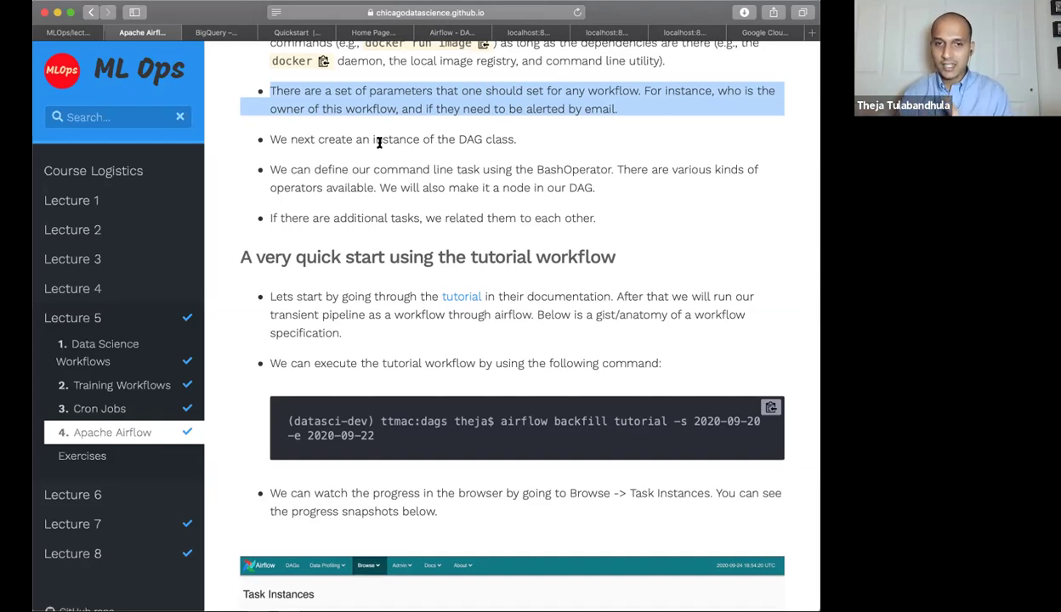
{"action": "scroll", "coordinate": [379, 142], "scroll_direction": "down", "scroll_amount": 1}
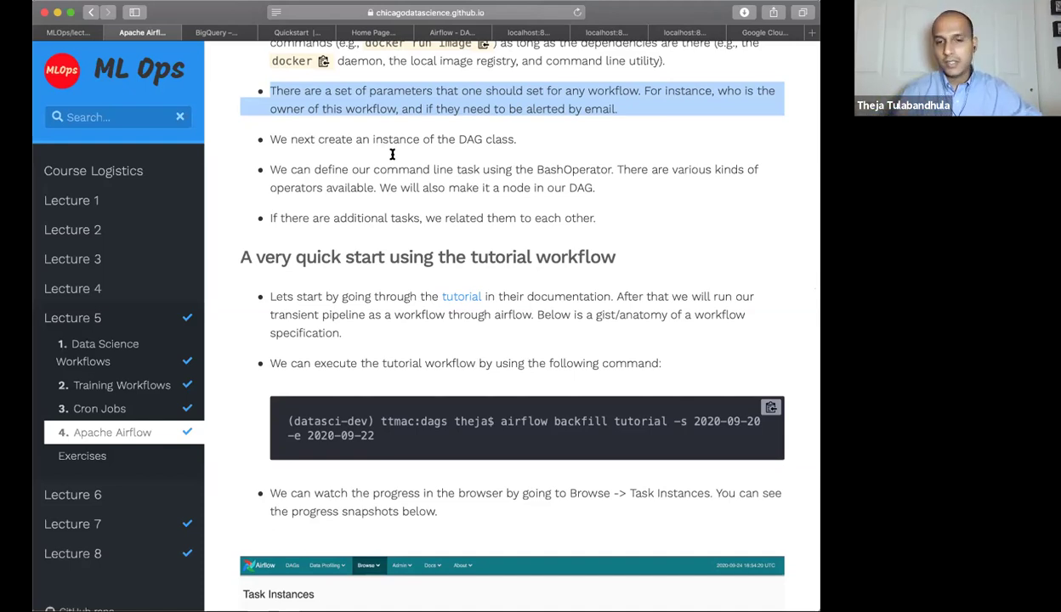
{"action": "scroll", "coordinate": [392, 154], "scroll_direction": "down", "scroll_amount": 2}
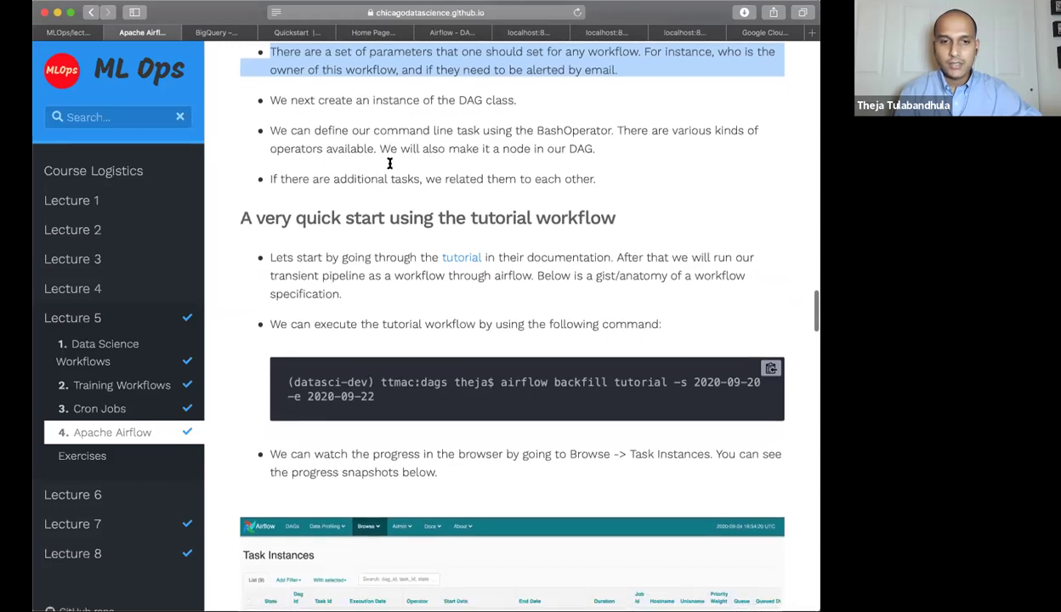
{"action": "scroll", "coordinate": [389, 163], "scroll_direction": "down", "scroll_amount": 1}
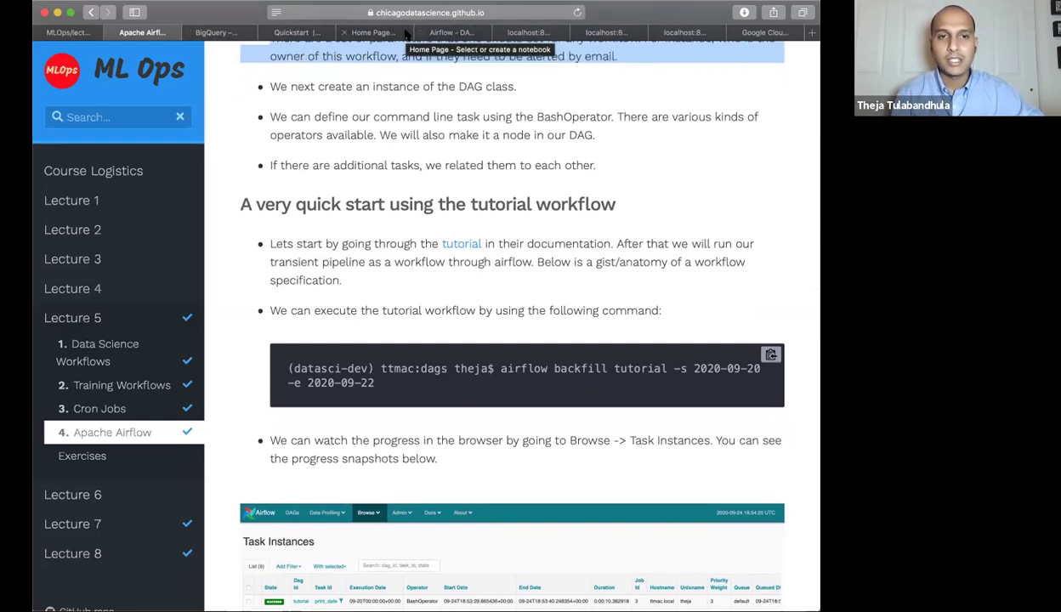
{"action": "left_click", "coordinate": [450, 36]}
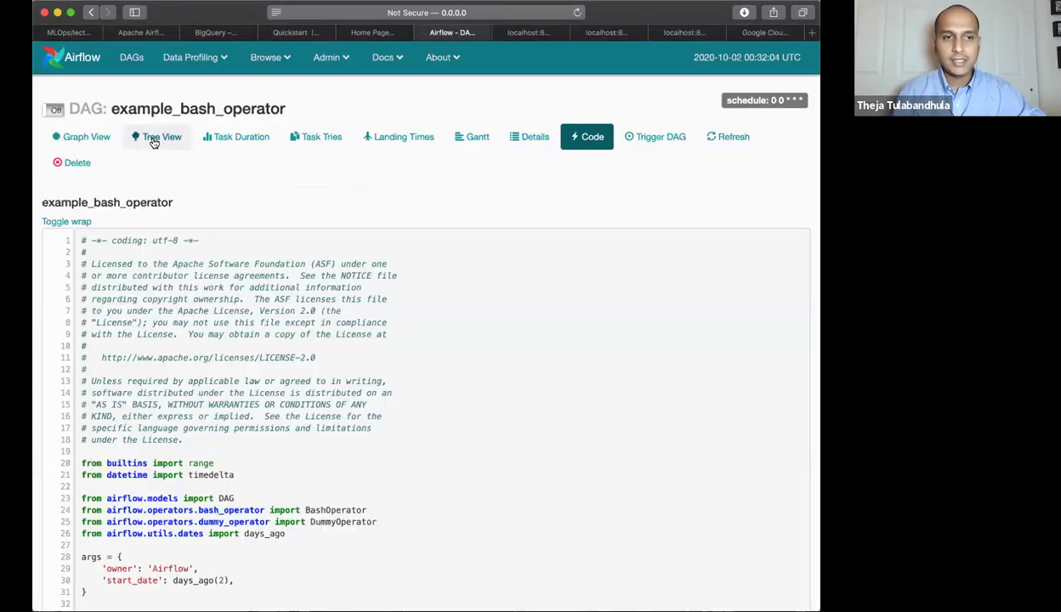
Open the tutorial DAG's Graph View, showing print_date feeding sleep and templated.
{"action": "left_click", "coordinate": [131, 59]}
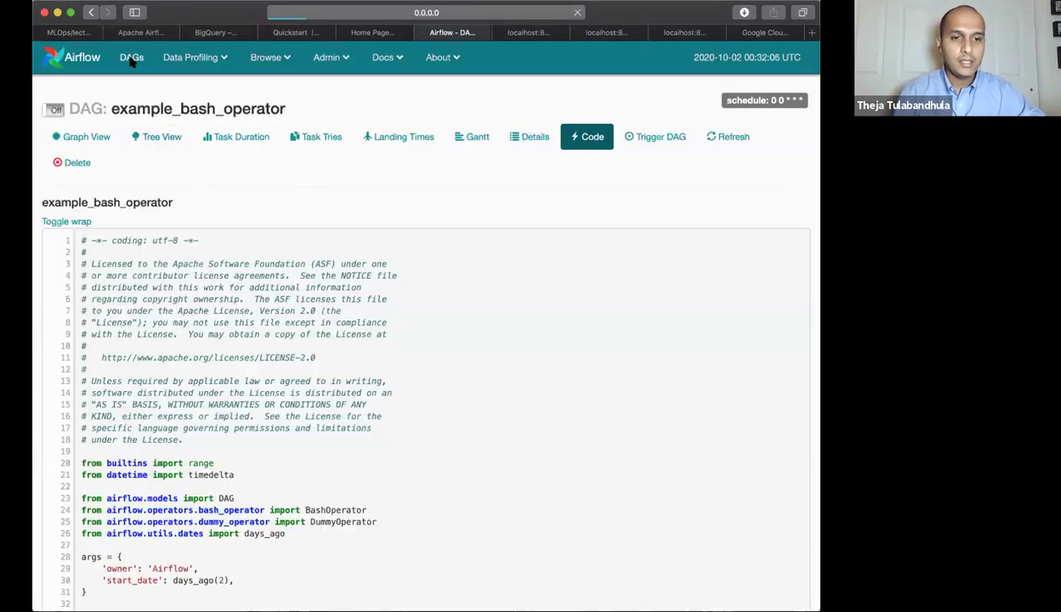
{"action": "scroll", "coordinate": [153, 395], "scroll_direction": "down", "scroll_amount": 1}
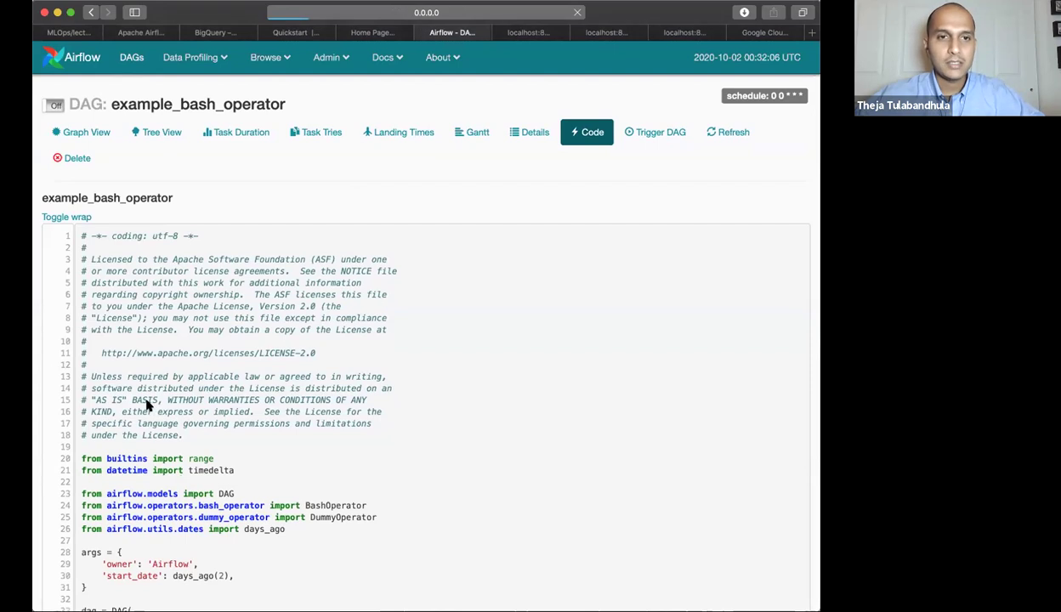
{"action": "scroll", "coordinate": [123, 407], "scroll_direction": "down", "scroll_amount": 10}
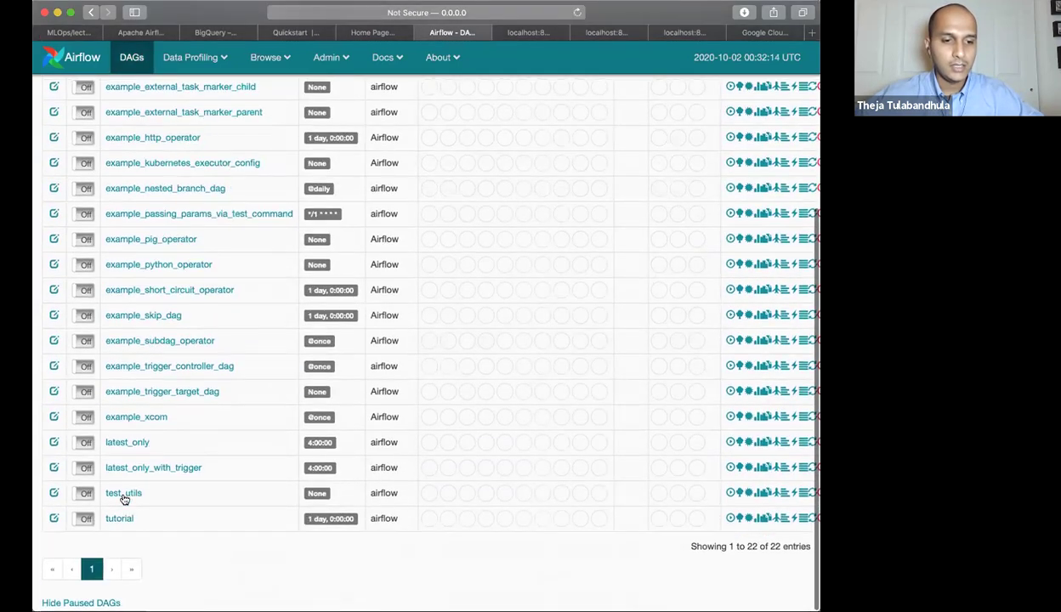
{"action": "left_click", "coordinate": [120, 520]}
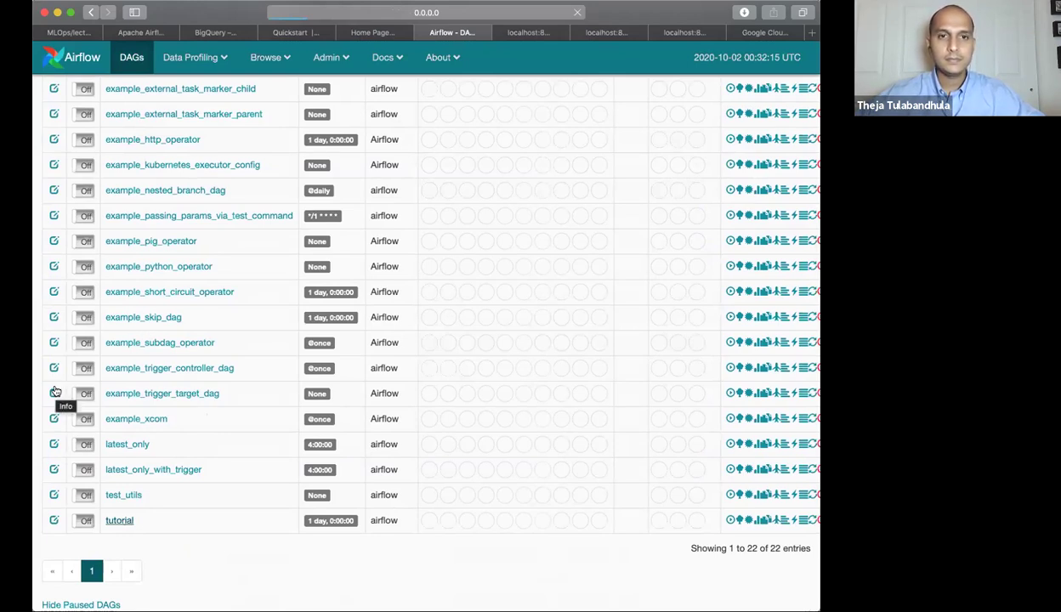
{"action": "scroll", "coordinate": [208, 398], "scroll_direction": "down", "scroll_amount": 2}
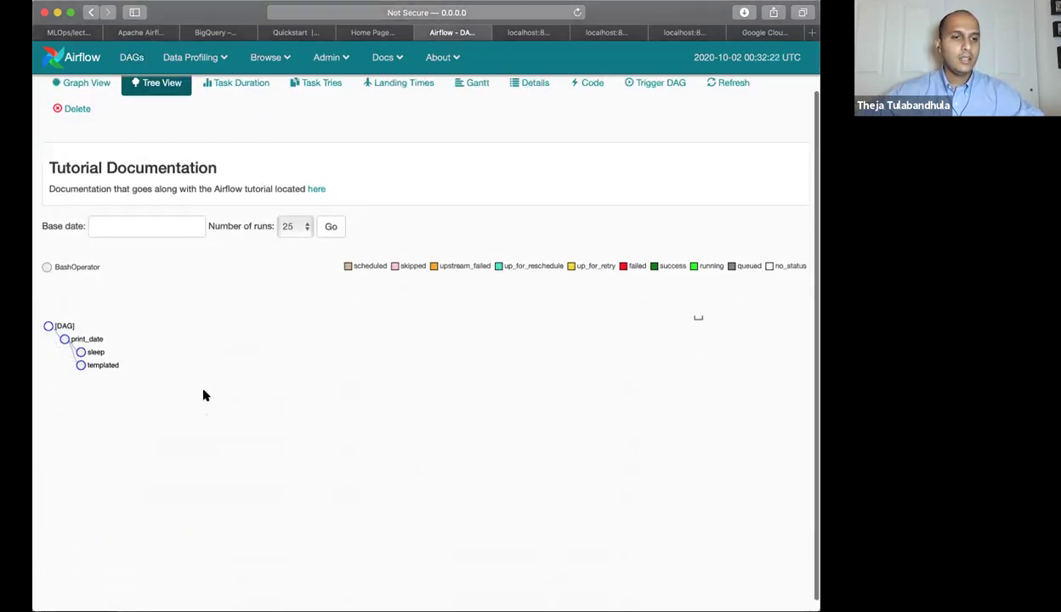
{"action": "scroll", "coordinate": [154, 254], "scroll_direction": "up", "scroll_amount": 2}
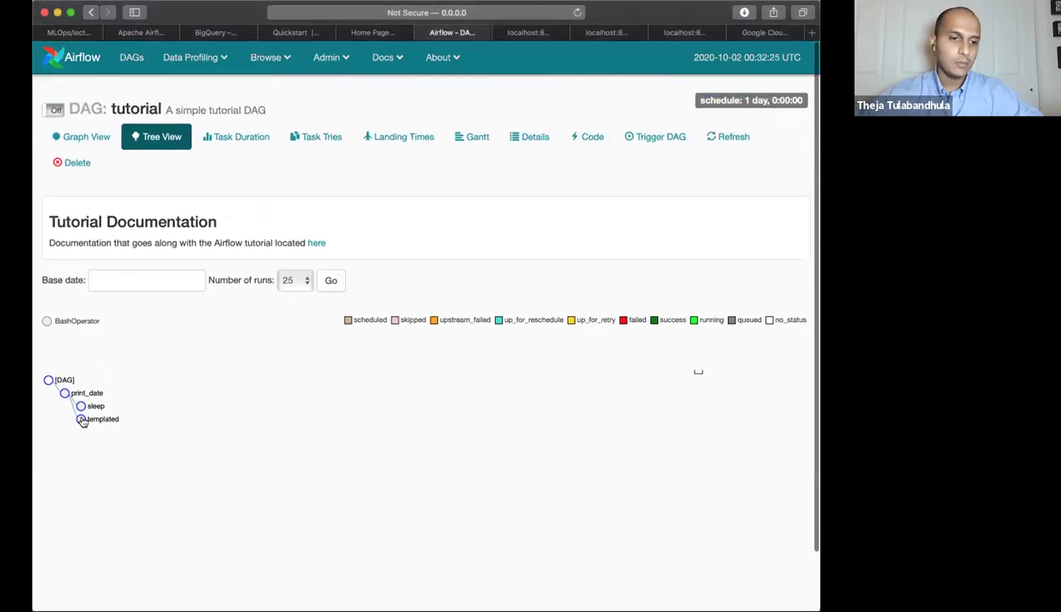
{"action": "left_click", "coordinate": [106, 142]}
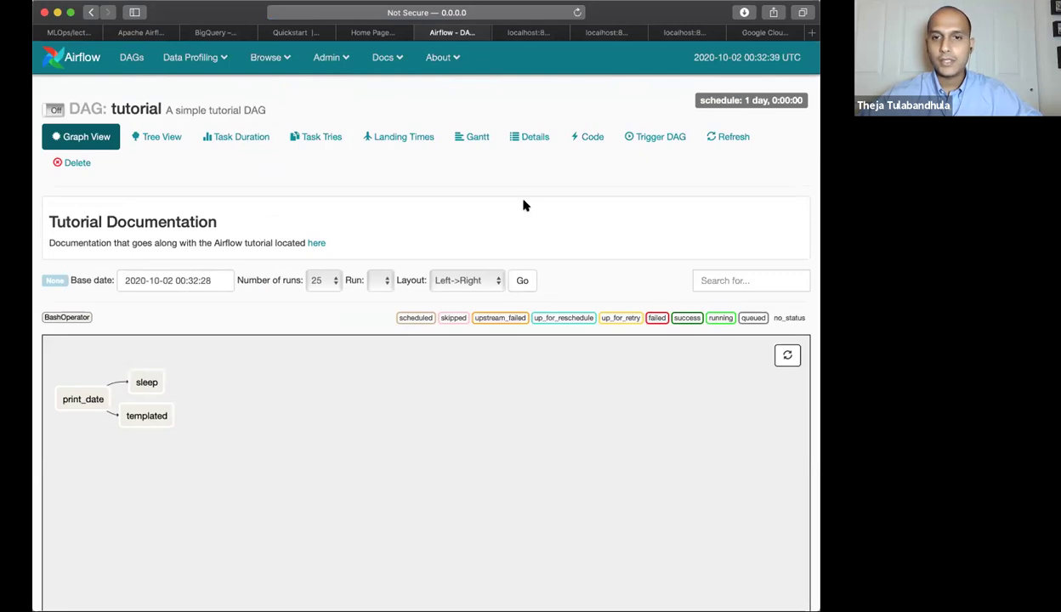
Show the tutorial DAG's code and mark the DAG and BashOperator import lines.
{"action": "left_click", "coordinate": [587, 136]}
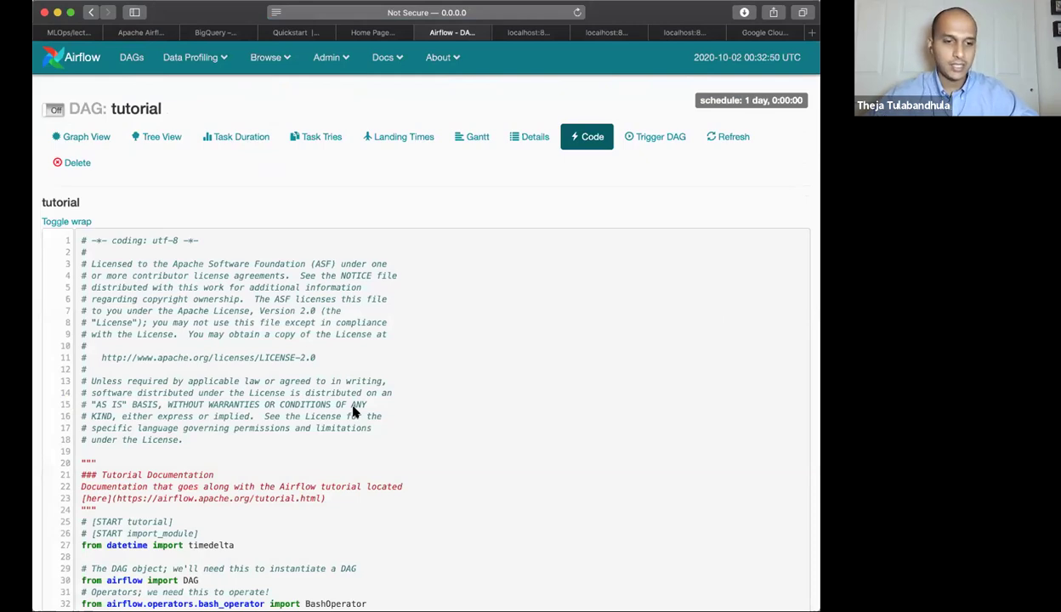
{"action": "scroll", "coordinate": [356, 412], "scroll_direction": "down", "scroll_amount": 10}
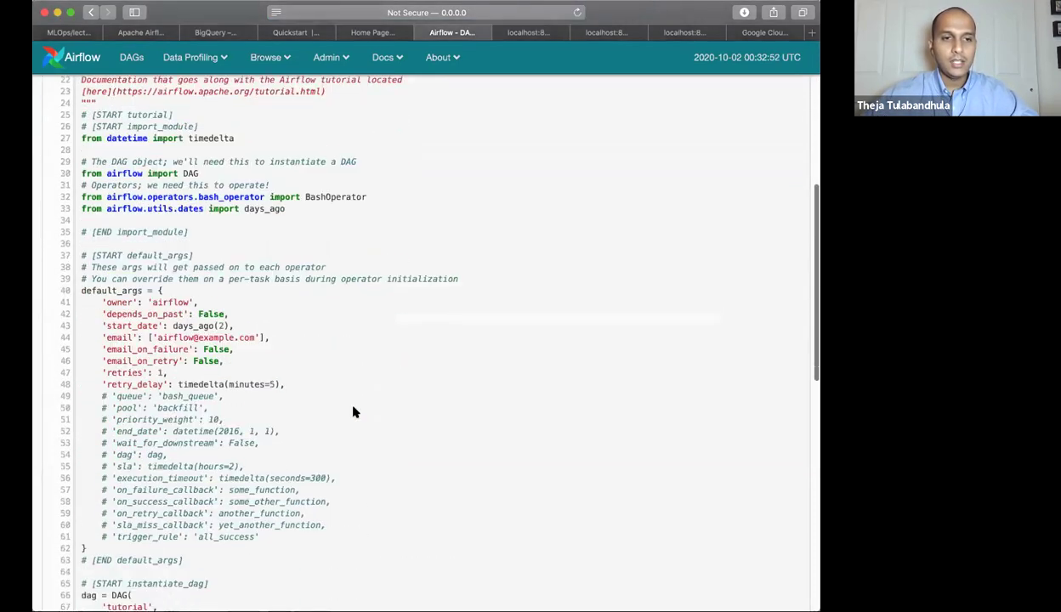
{"action": "left_click_drag", "start_coordinate": [181, 189], "coordinate": [74, 190]}
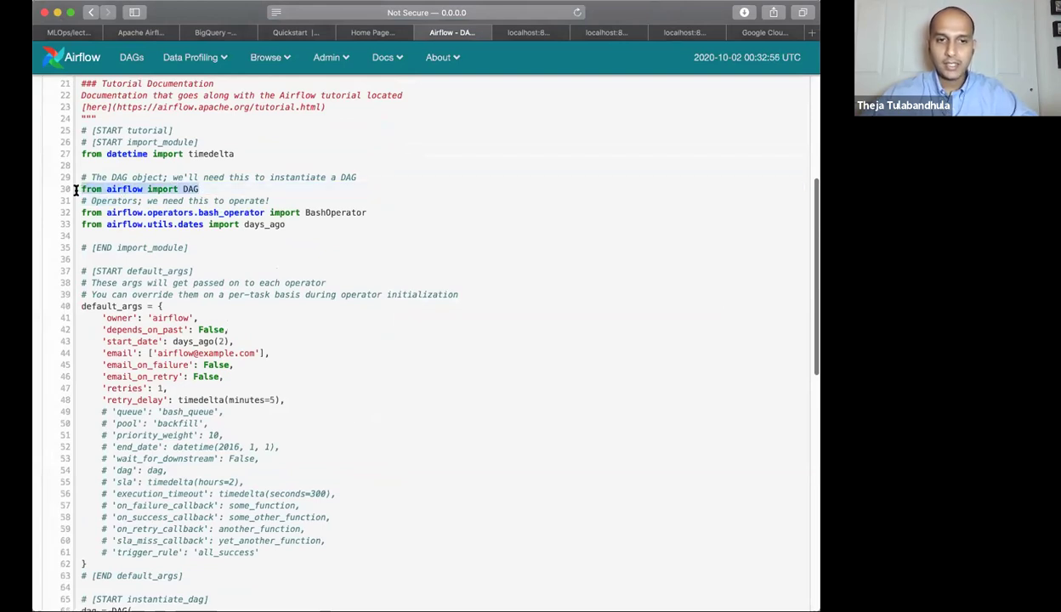
{"action": "left_click_drag", "start_coordinate": [366, 213], "coordinate": [78, 214]}
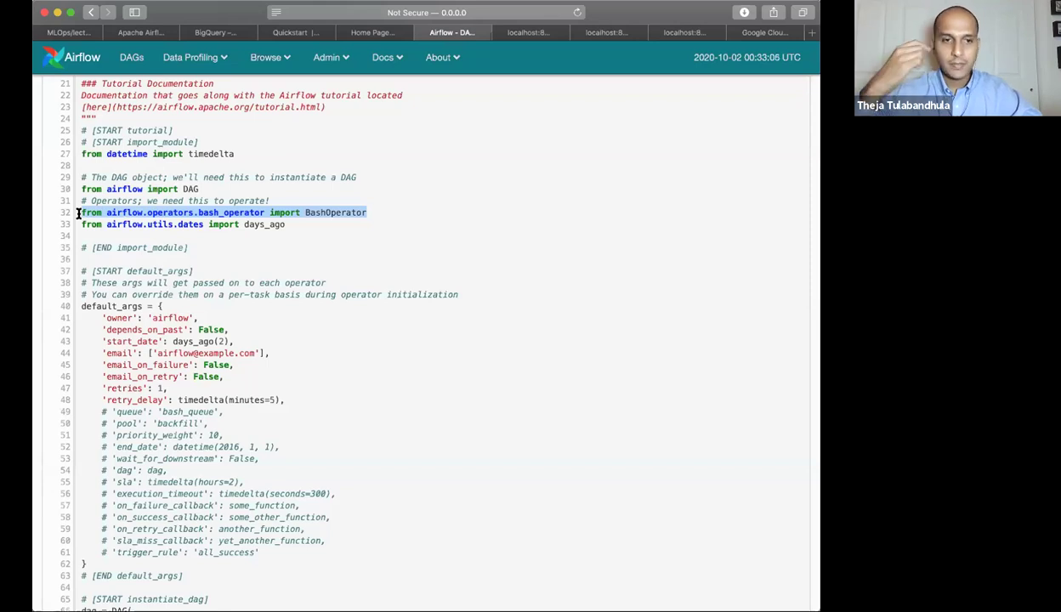
Walk through the default_args block, marking the owner, start_date and email settings.
{"action": "scroll", "coordinate": [78, 213], "scroll_direction": "down", "scroll_amount": 3}
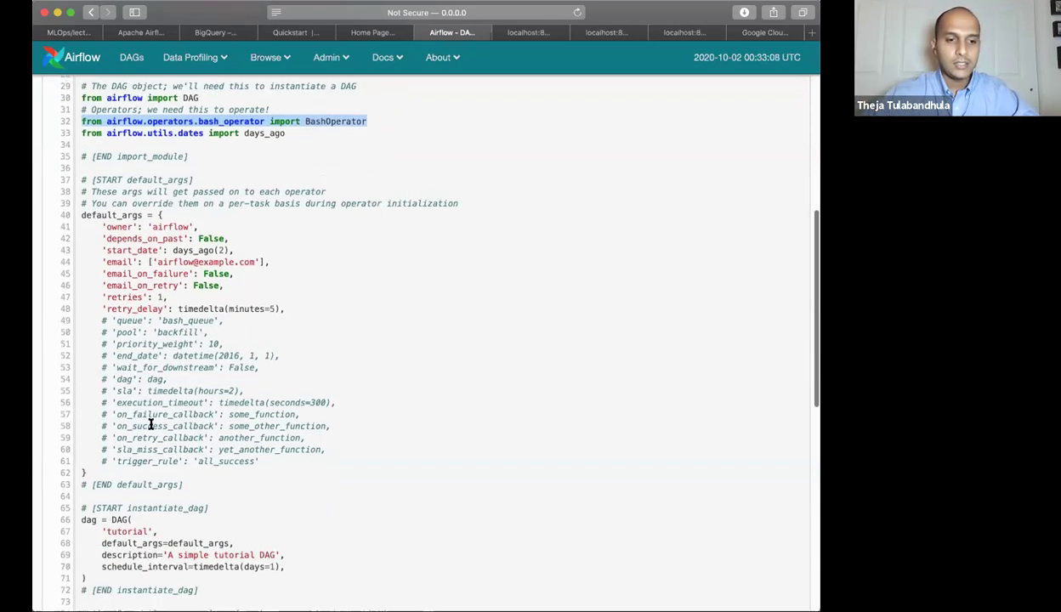
{"action": "left_click_drag", "start_coordinate": [92, 469], "coordinate": [116, 221]}
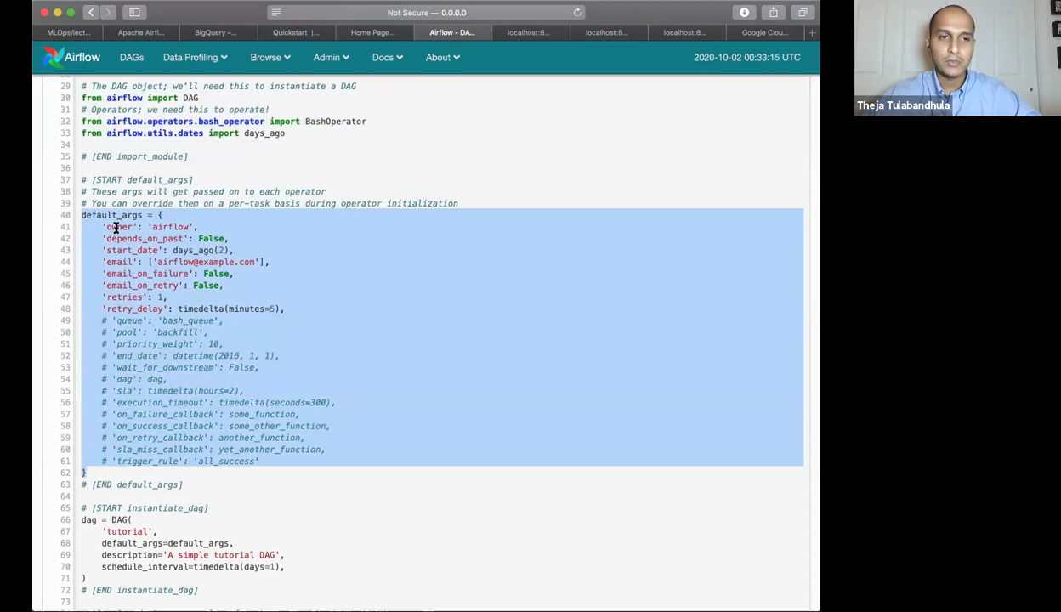
{"action": "left_click", "coordinate": [186, 91]}
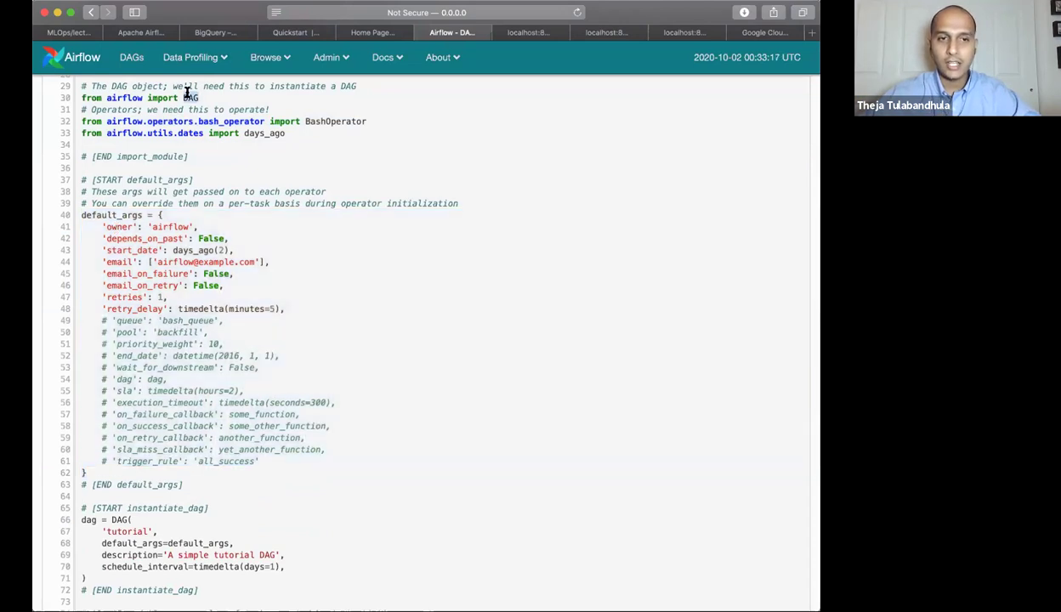
{"action": "scroll", "coordinate": [255, 255], "scroll_direction": "down", "scroll_amount": 1}
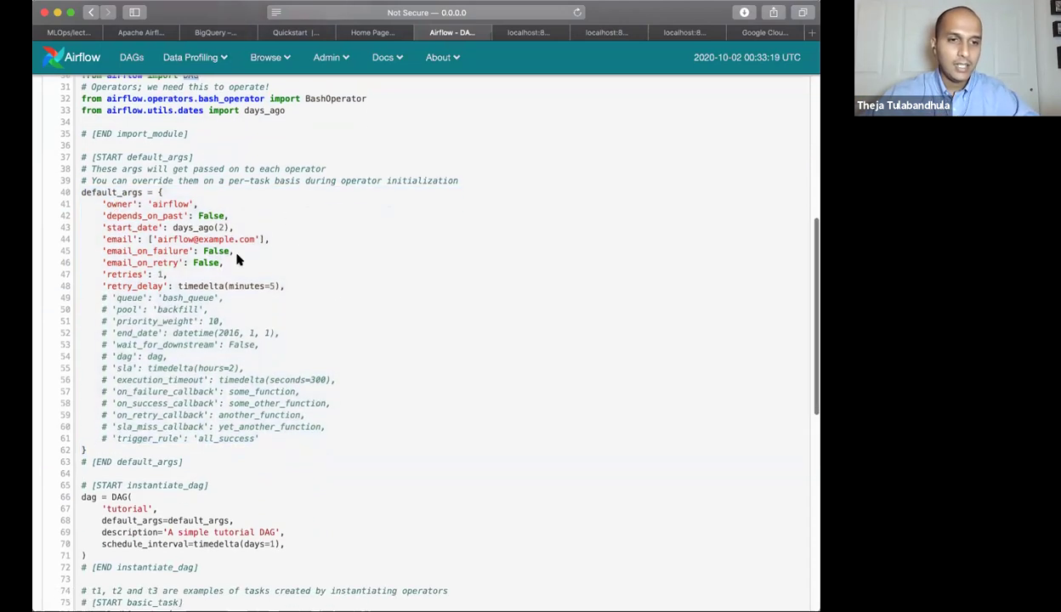
{"action": "triple_click", "coordinate": [170, 206]}
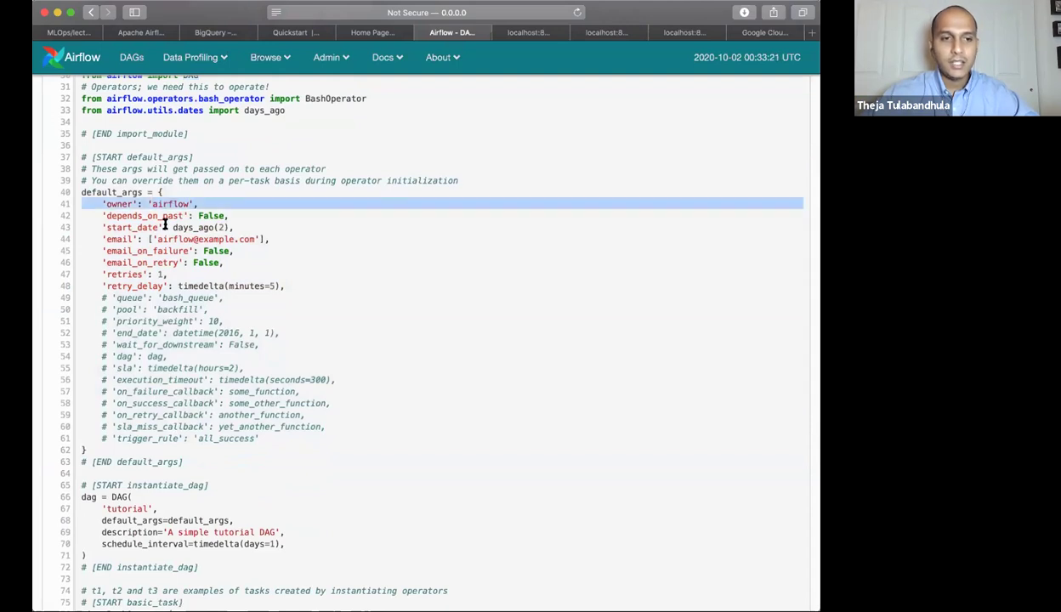
{"action": "double_click", "coordinate": [146, 227]}
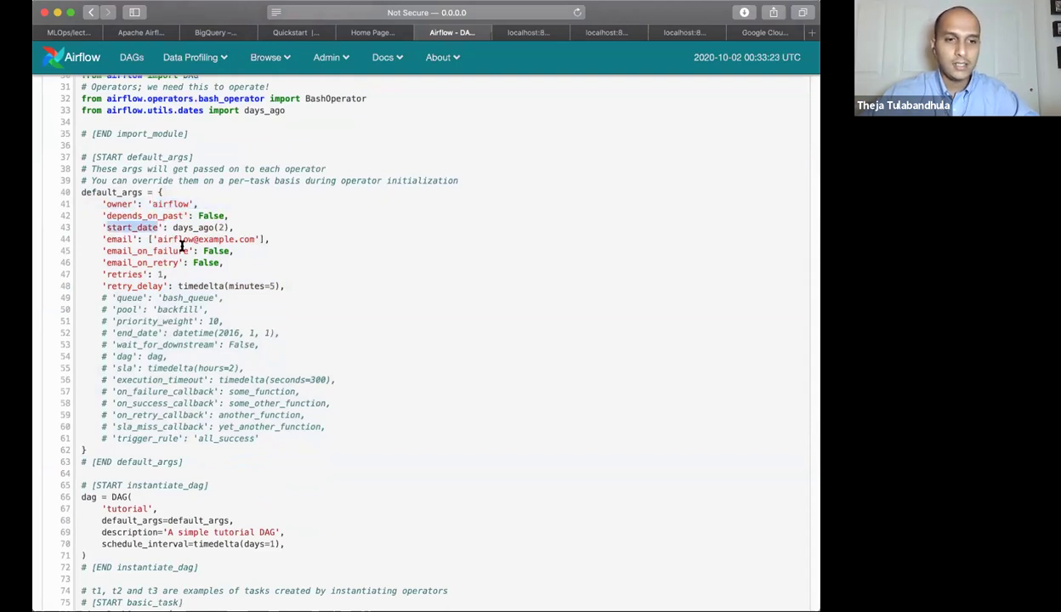
{"action": "triple_click", "coordinate": [192, 238]}
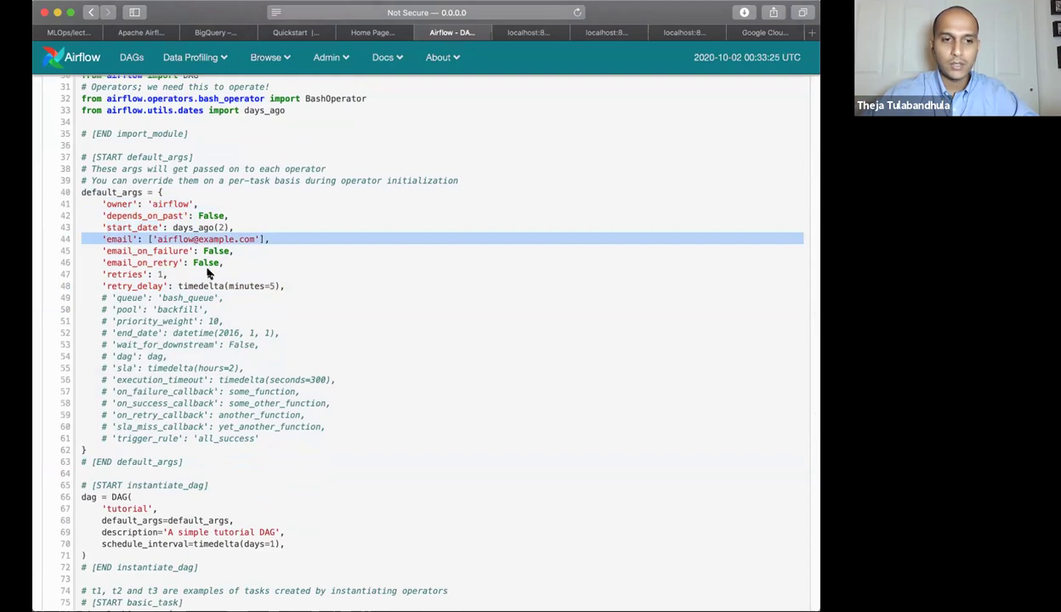
{"action": "scroll", "coordinate": [207, 272], "scroll_direction": "down", "scroll_amount": 1}
{"action": "scroll", "coordinate": [206, 272], "scroll_direction": "down", "scroll_amount": 10}
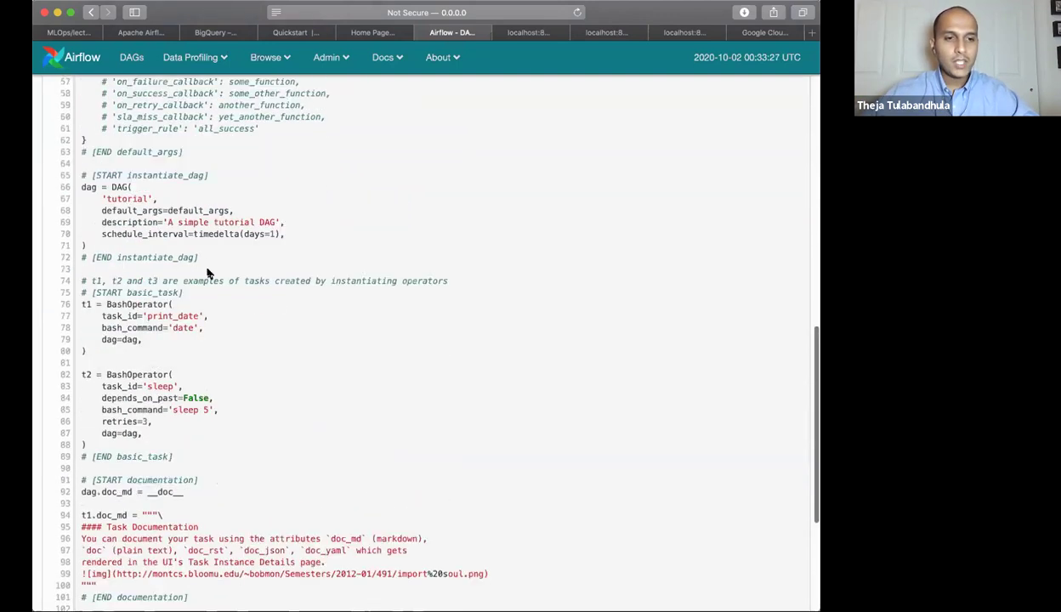
{"action": "left_click_drag", "start_coordinate": [93, 246], "coordinate": [73, 186]}
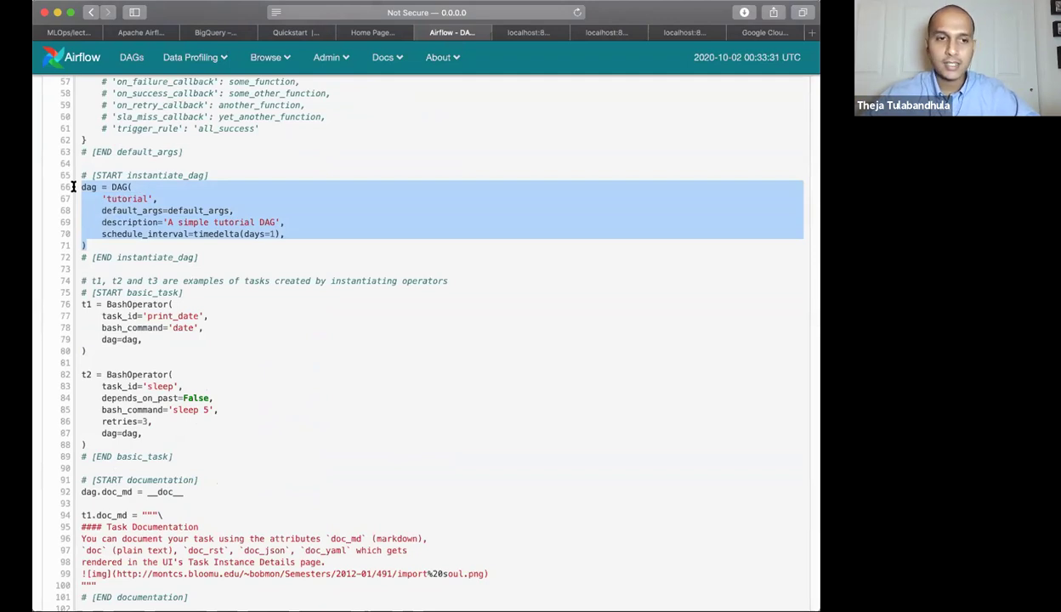
{"action": "double_click", "coordinate": [128, 198]}
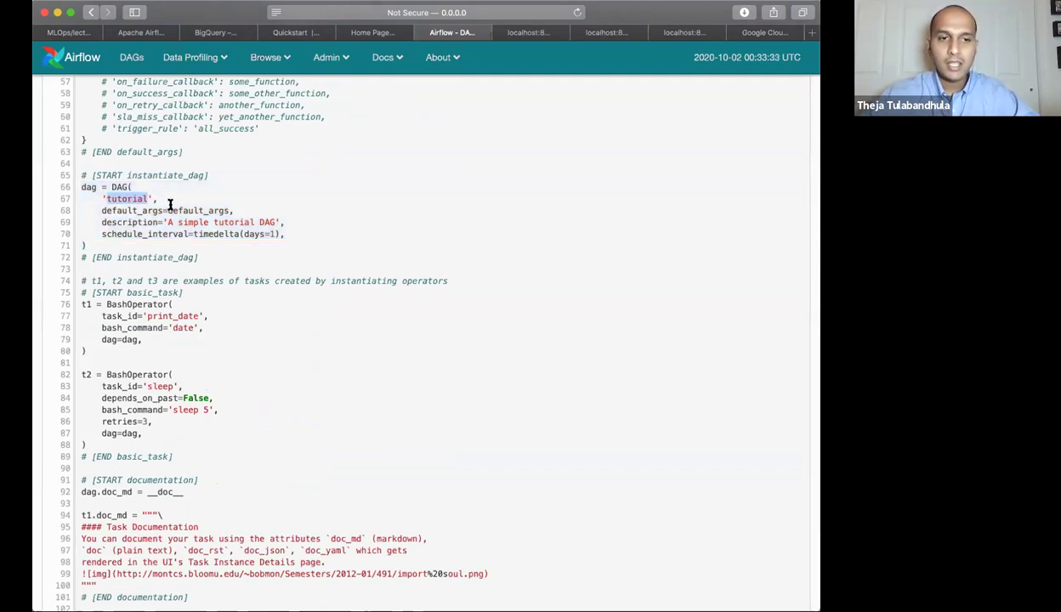
{"action": "double_click", "coordinate": [190, 210]}
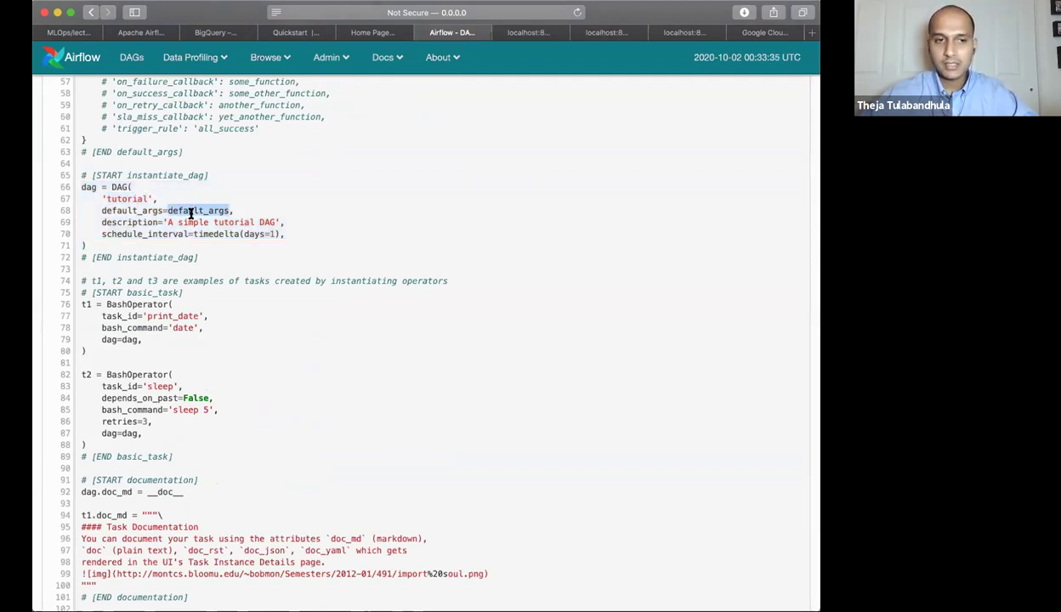
{"action": "triple_click", "coordinate": [187, 222]}
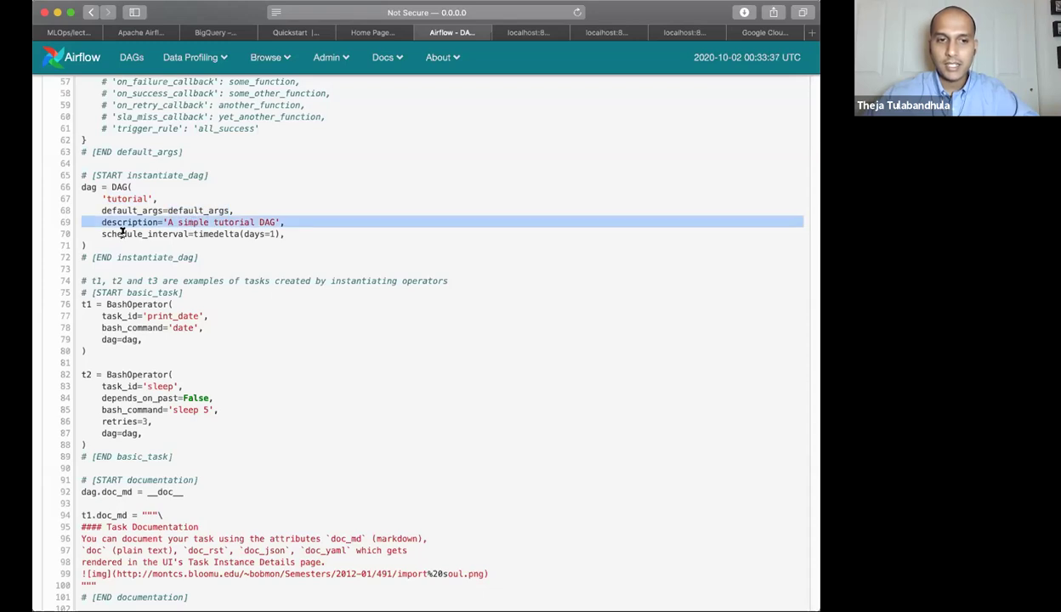
{"action": "left_click_drag", "start_coordinate": [99, 234], "coordinate": [287, 234]}
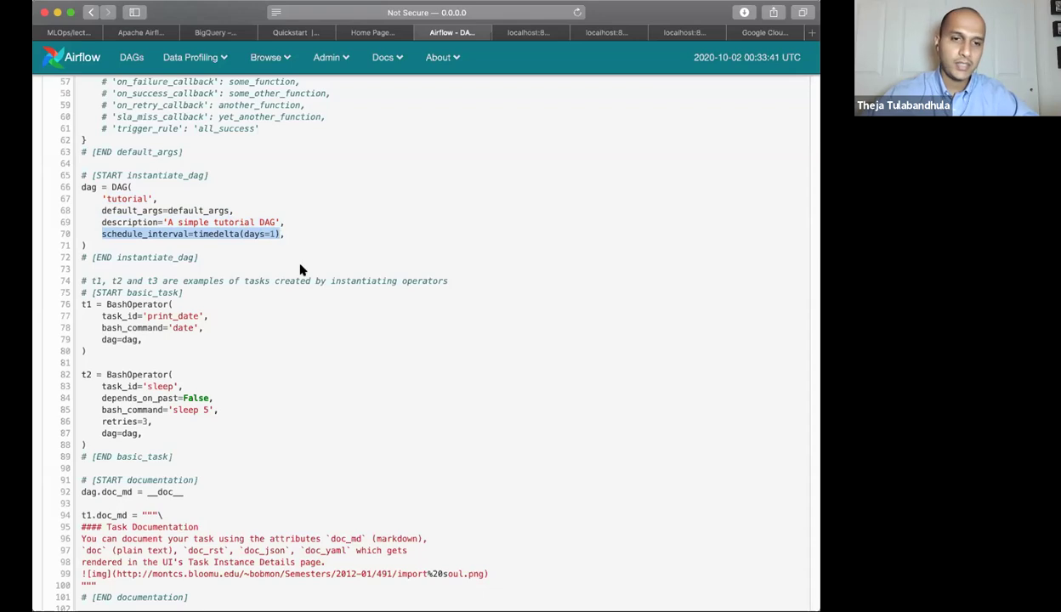
{"action": "scroll", "coordinate": [221, 276], "scroll_direction": "down", "scroll_amount": 1}
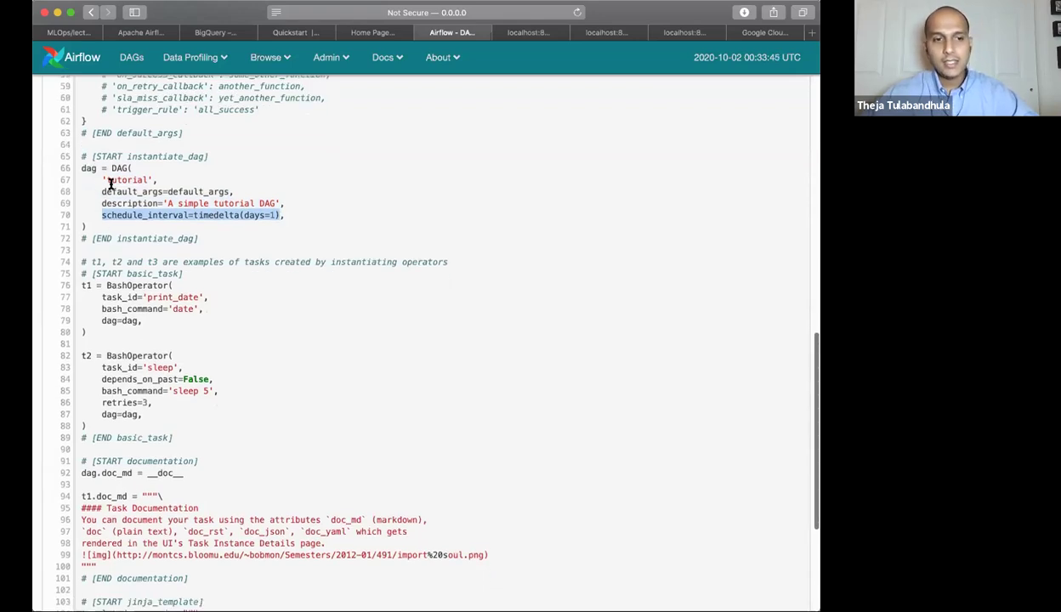
{"action": "scroll", "coordinate": [145, 229], "scroll_direction": "down", "scroll_amount": 2}
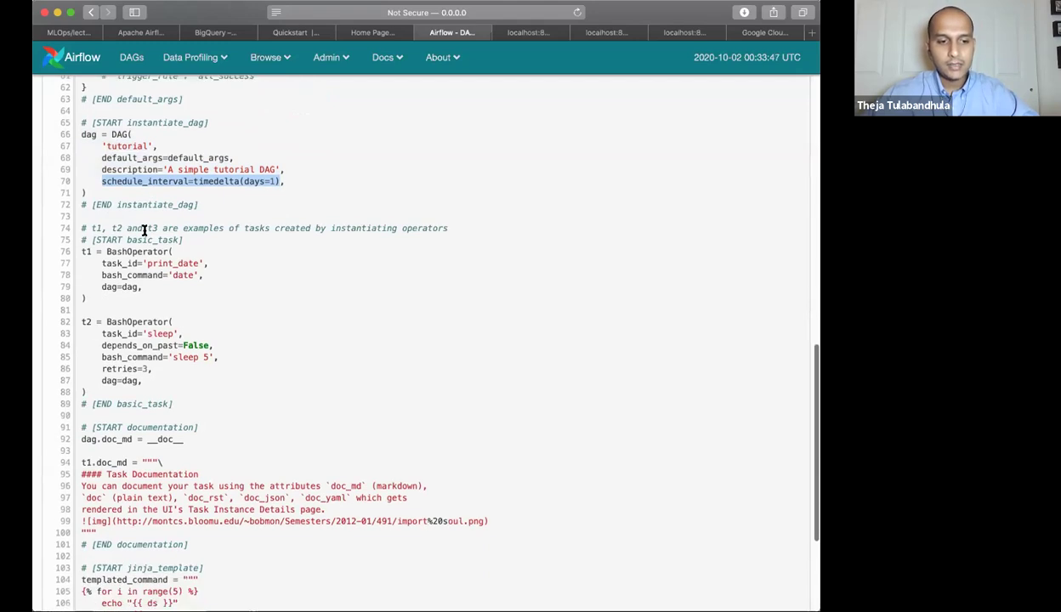
{"action": "scroll", "coordinate": [144, 229], "scroll_direction": "down", "scroll_amount": 10}
{"action": "scroll", "coordinate": [145, 229], "scroll_direction": "up", "scroll_amount": 12}
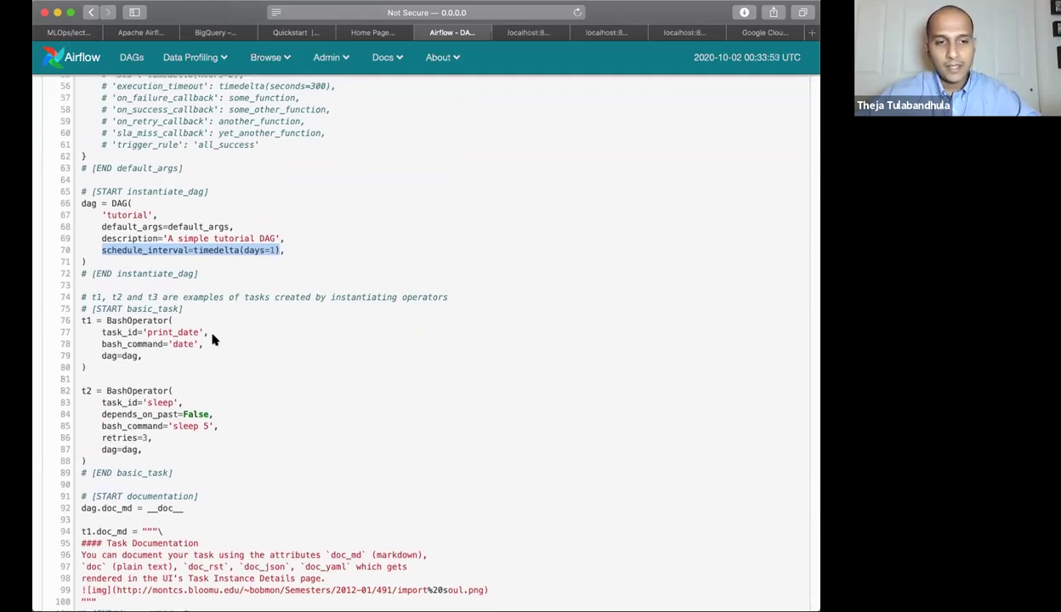
{"action": "scroll", "coordinate": [195, 321], "scroll_direction": "down", "scroll_amount": 1}
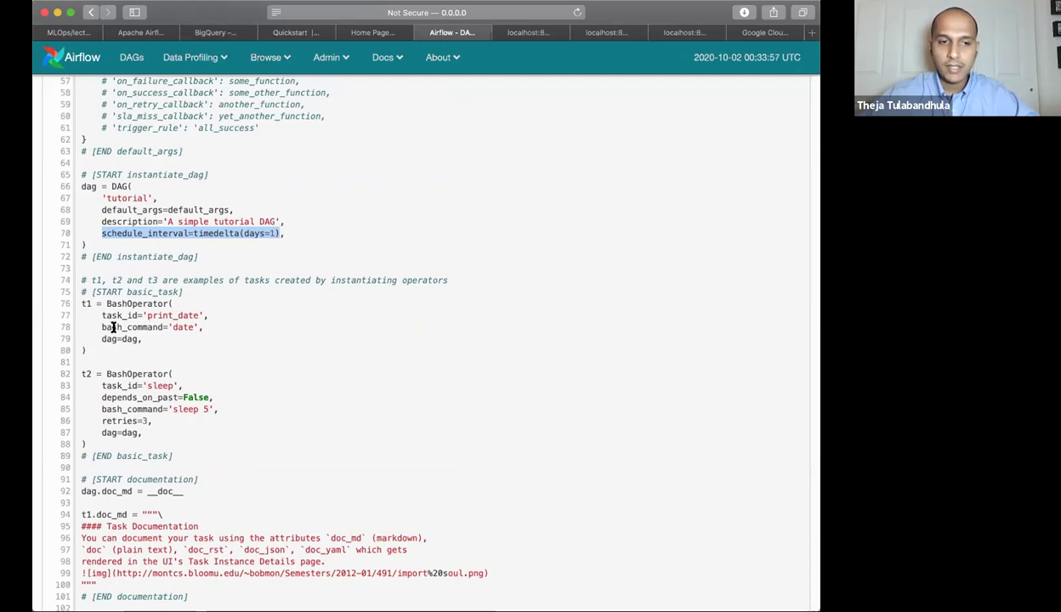
{"action": "left_click", "coordinate": [83, 303]}
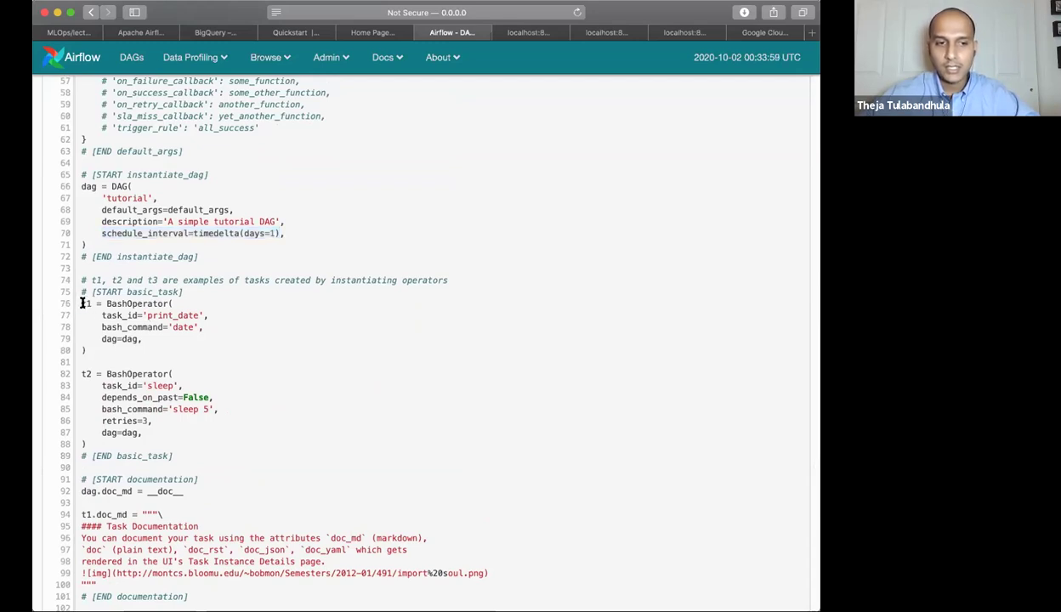
{"action": "left_click_drag", "start_coordinate": [105, 304], "coordinate": [168, 305]}
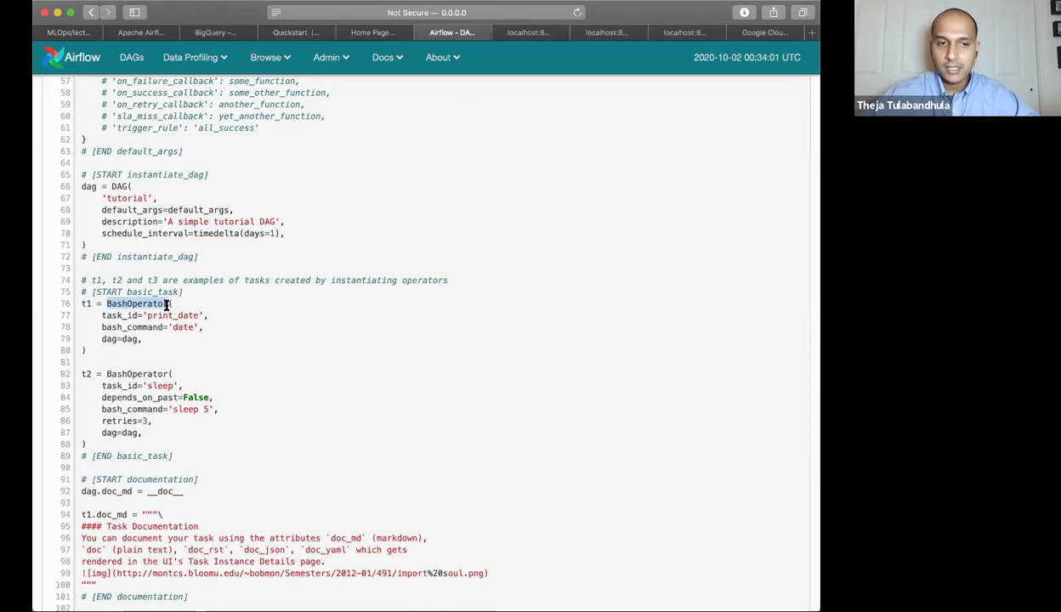
{"action": "left_click_drag", "start_coordinate": [100, 314], "coordinate": [207, 316]}
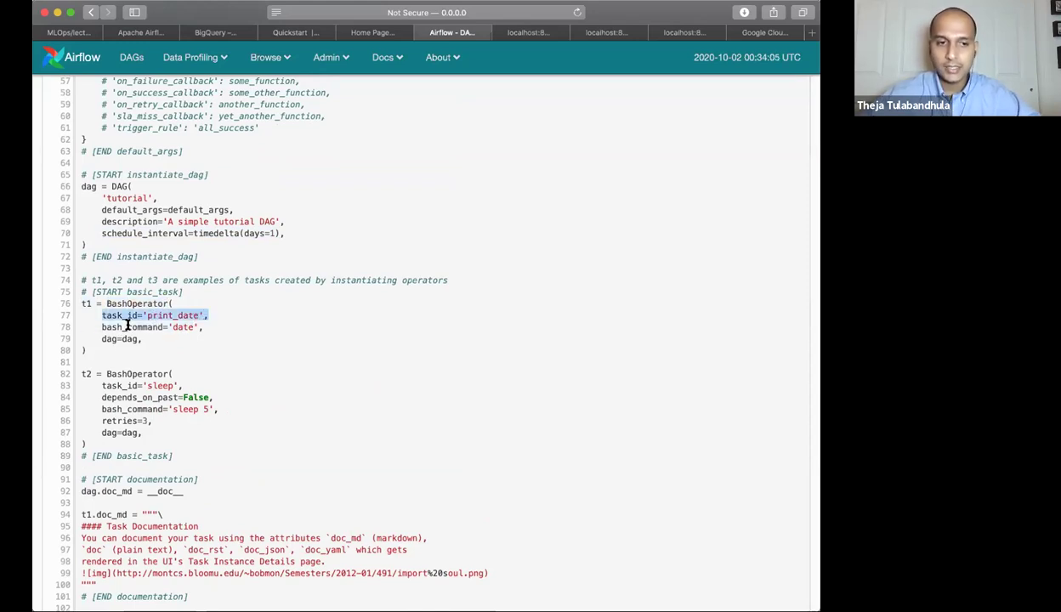
{"action": "left_click_drag", "start_coordinate": [98, 327], "coordinate": [204, 326]}
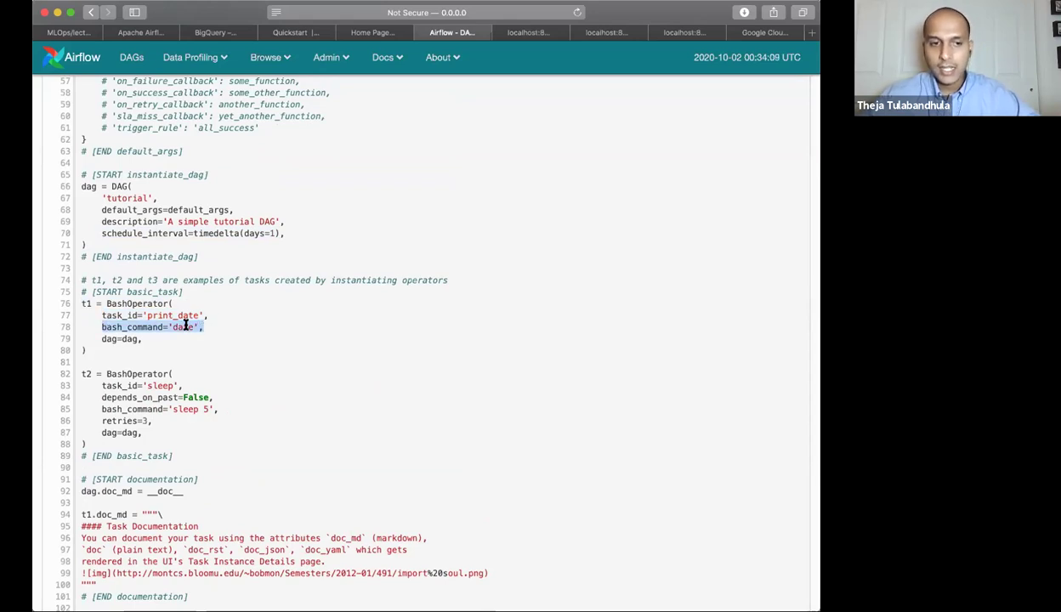
{"action": "left_click", "coordinate": [109, 339]}
{"action": "left_click_drag", "start_coordinate": [103, 340], "coordinate": [142, 339]}
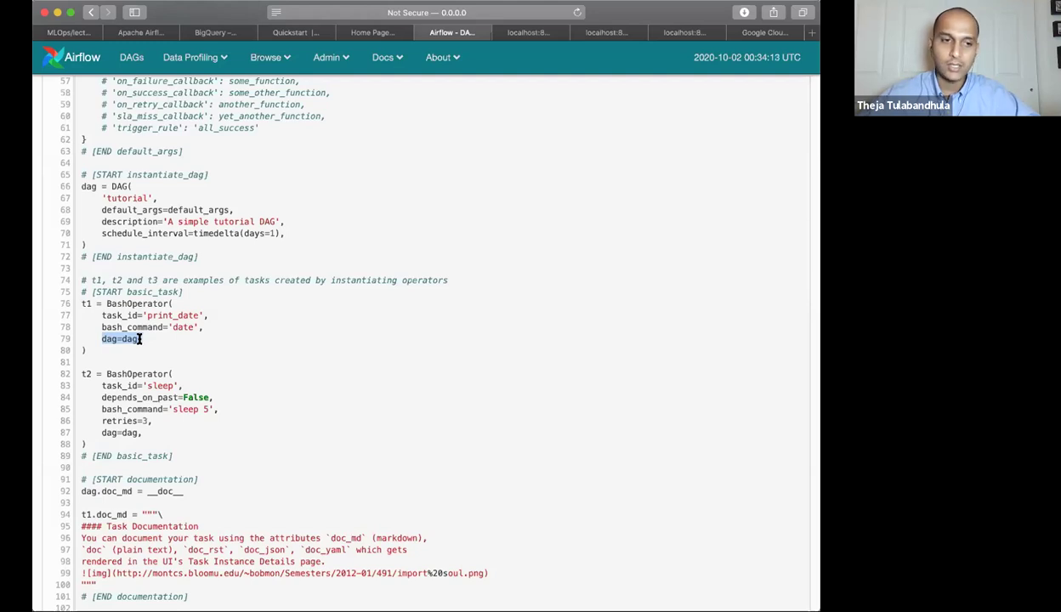
{"action": "left_click", "coordinate": [91, 189]}
{"action": "double_click", "coordinate": [90, 187]}
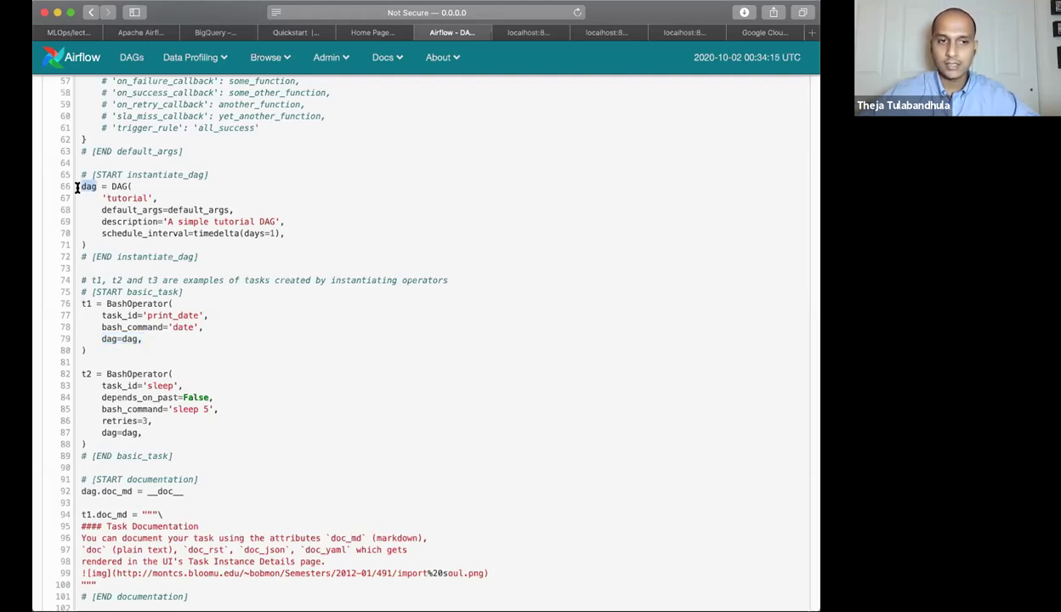
{"action": "left_click", "coordinate": [127, 337]}
{"action": "double_click", "coordinate": [127, 338]}
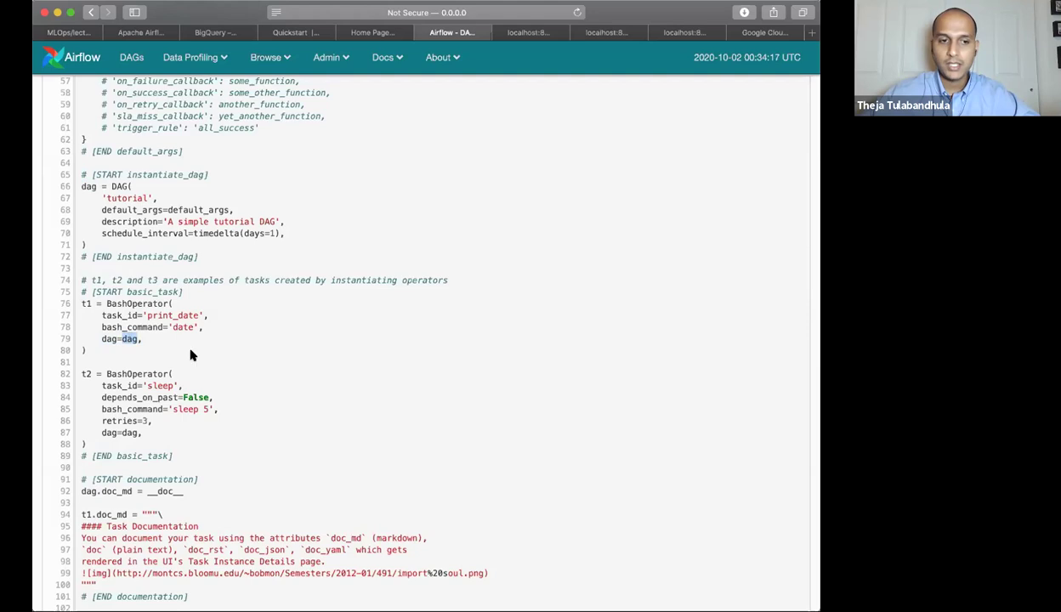
{"action": "scroll", "coordinate": [190, 350], "scroll_direction": "down", "scroll_amount": 1}
{"action": "left_click_drag", "start_coordinate": [101, 352], "coordinate": [152, 357]}
{"action": "left_click_drag", "start_coordinate": [99, 382], "coordinate": [208, 380]}
{"action": "left_click", "coordinate": [119, 403]}
{"action": "left_click_drag", "start_coordinate": [119, 404], "coordinate": [139, 405]}
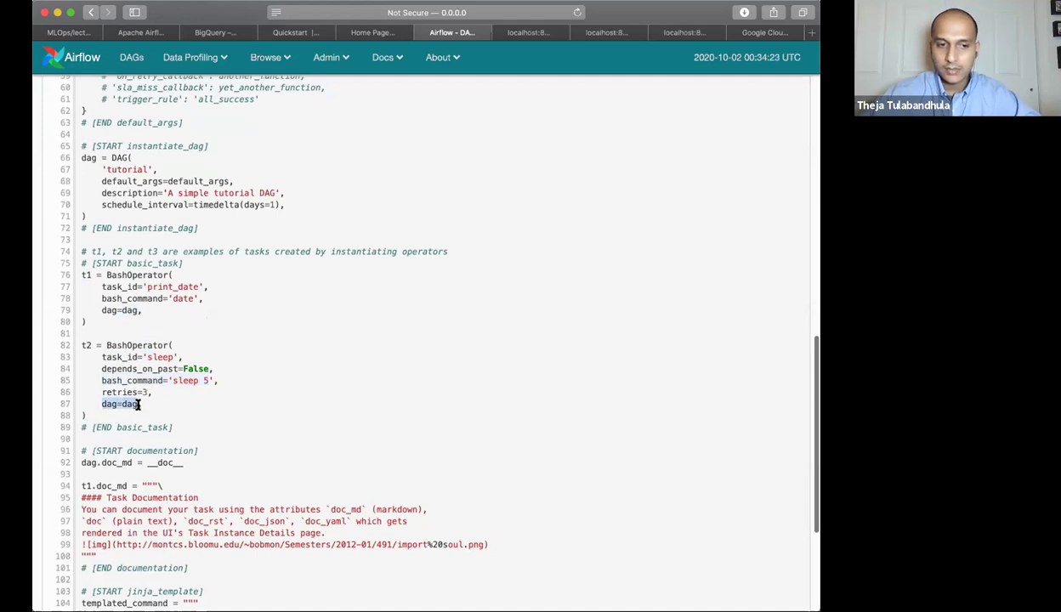
{"action": "scroll", "coordinate": [134, 370], "scroll_direction": "down", "scroll_amount": 1}
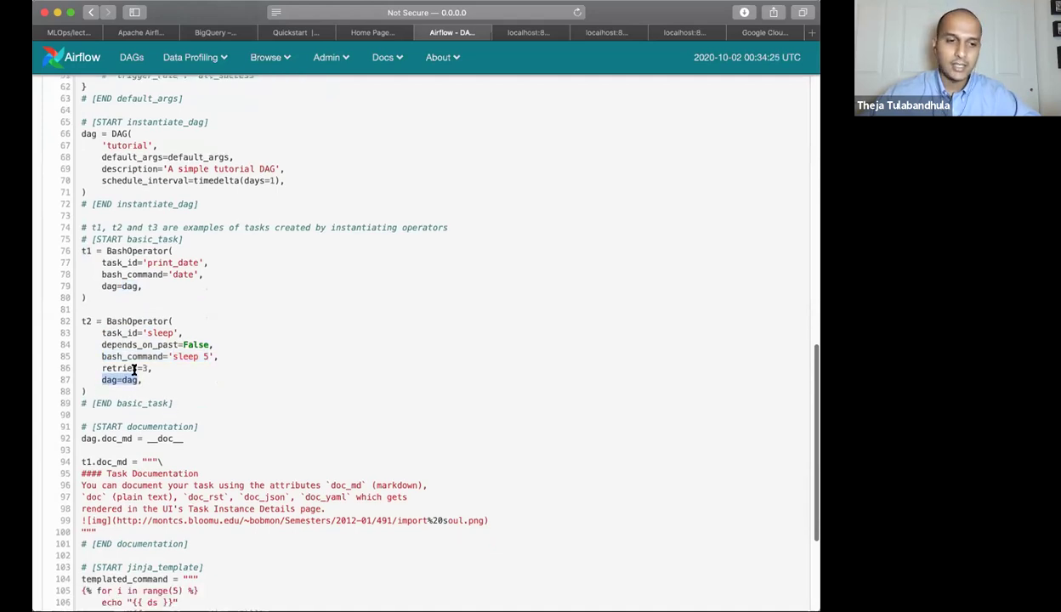
{"action": "triple_click", "coordinate": [127, 367]}
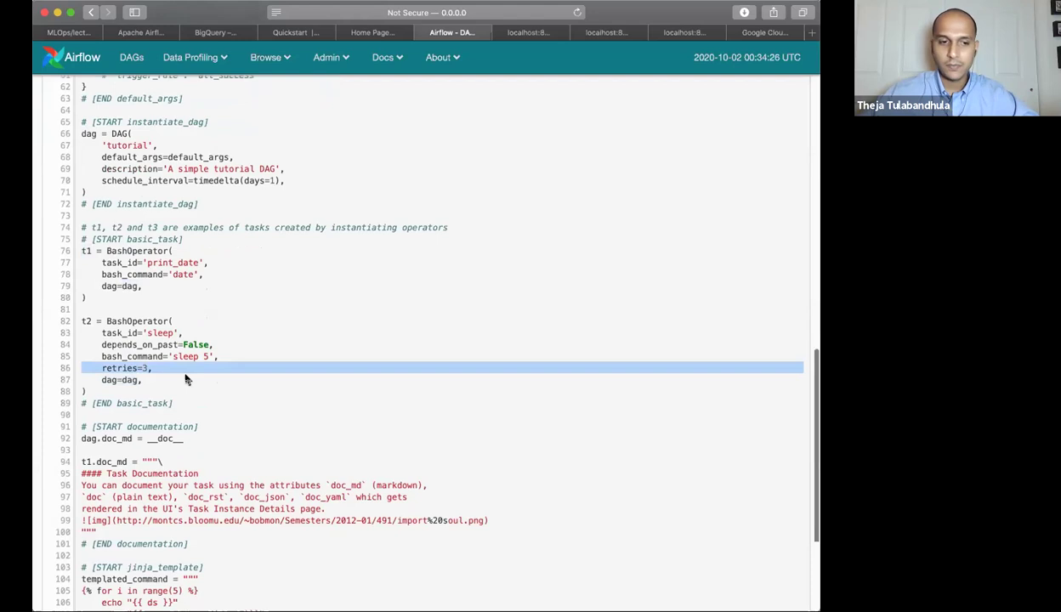
{"action": "scroll", "coordinate": [185, 374], "scroll_direction": "down", "scroll_amount": 3}
{"action": "scroll", "coordinate": [187, 374], "scroll_direction": "down", "scroll_amount": 5}
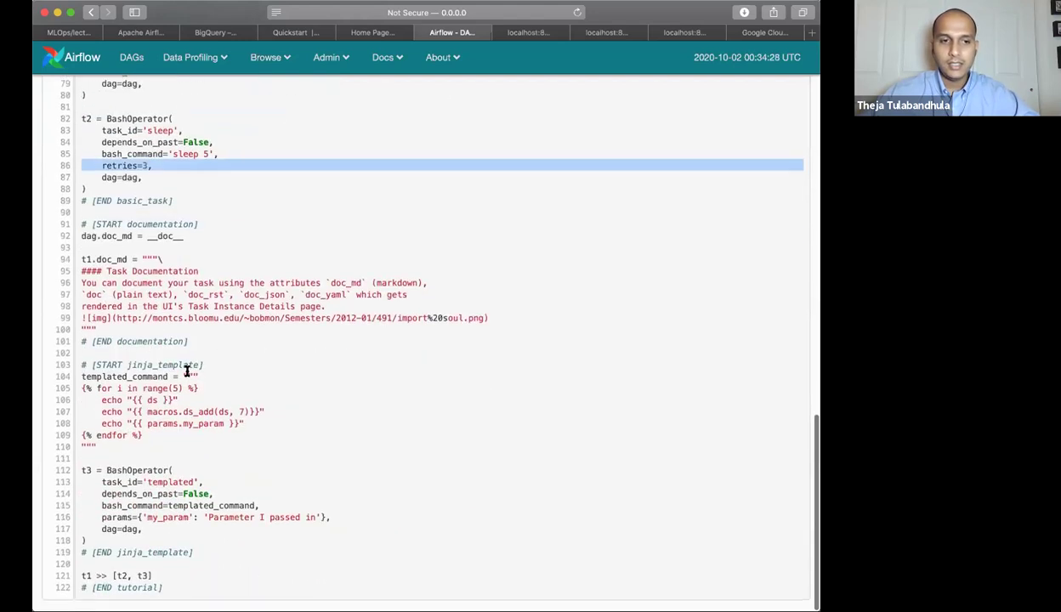
{"action": "left_click_drag", "start_coordinate": [79, 228], "coordinate": [130, 443]}
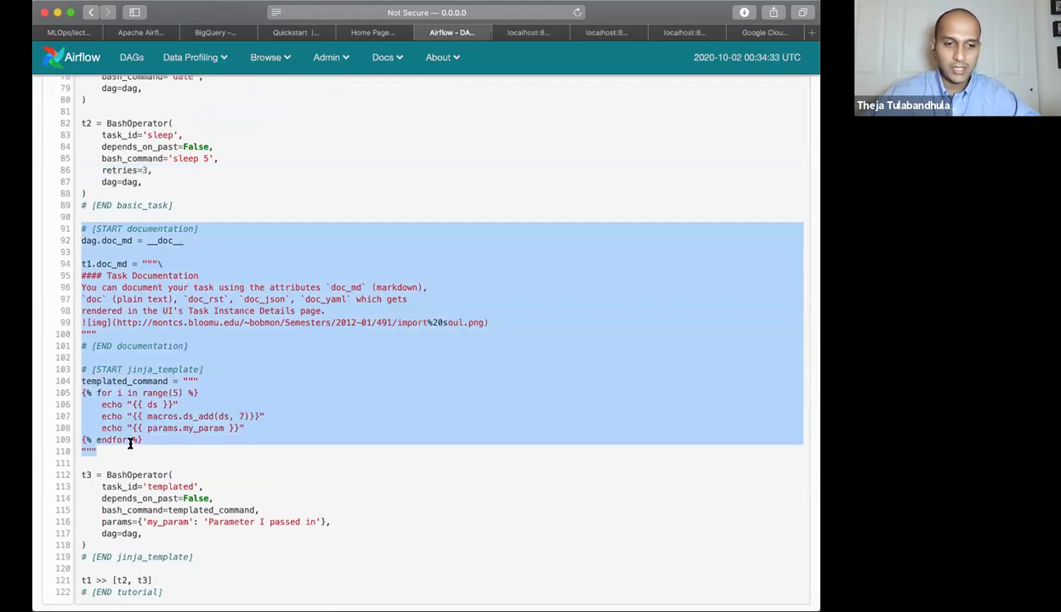
{"action": "left_click", "coordinate": [226, 452]}
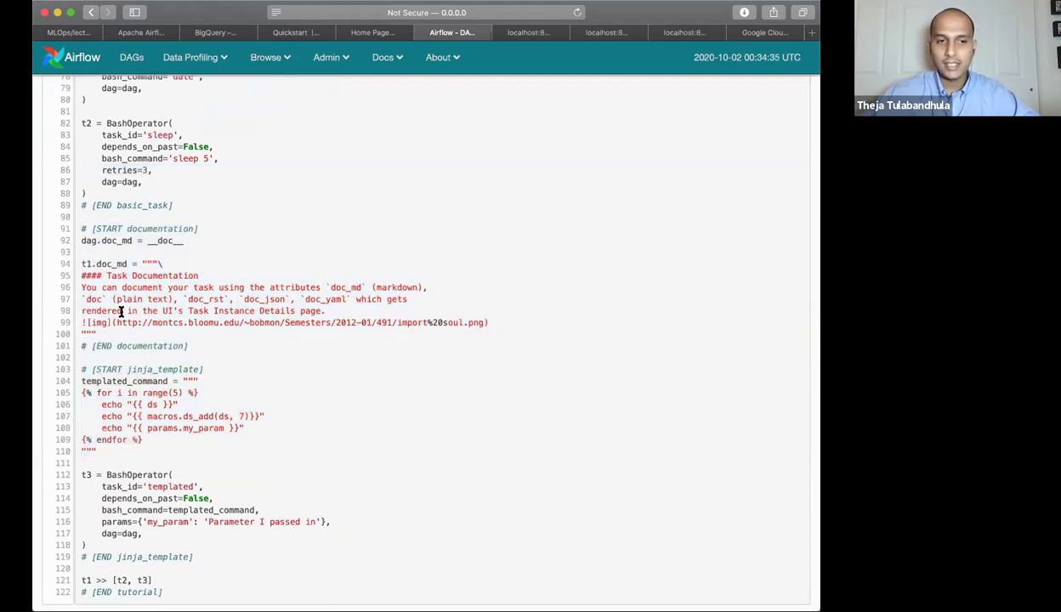
{"action": "scroll", "coordinate": [177, 338], "scroll_direction": "down", "scroll_amount": 2}
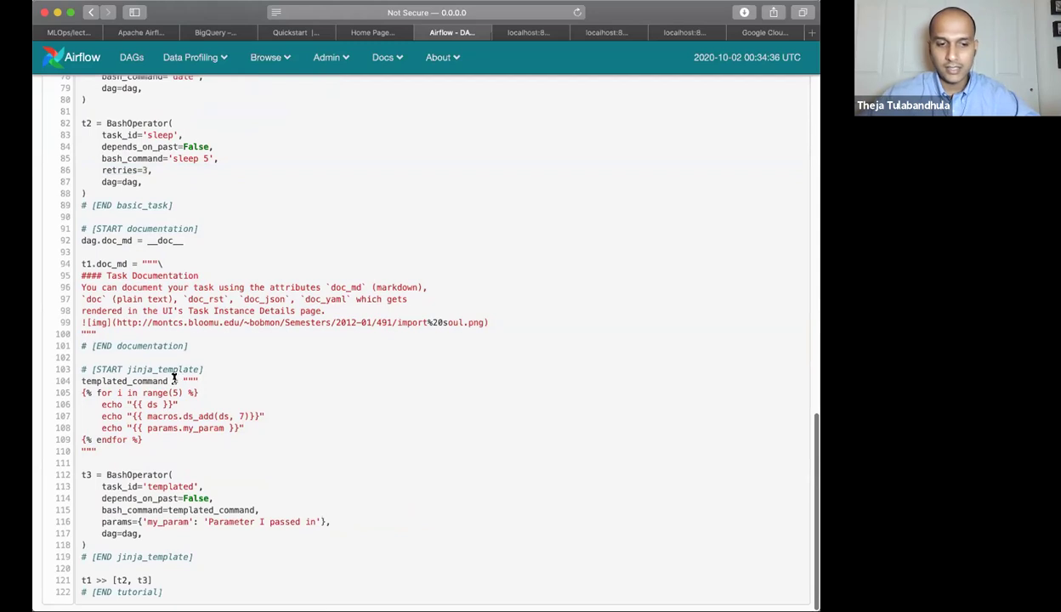
{"action": "right_click", "coordinate": [104, 532]}
{"action": "left_click", "coordinate": [81, 408]}
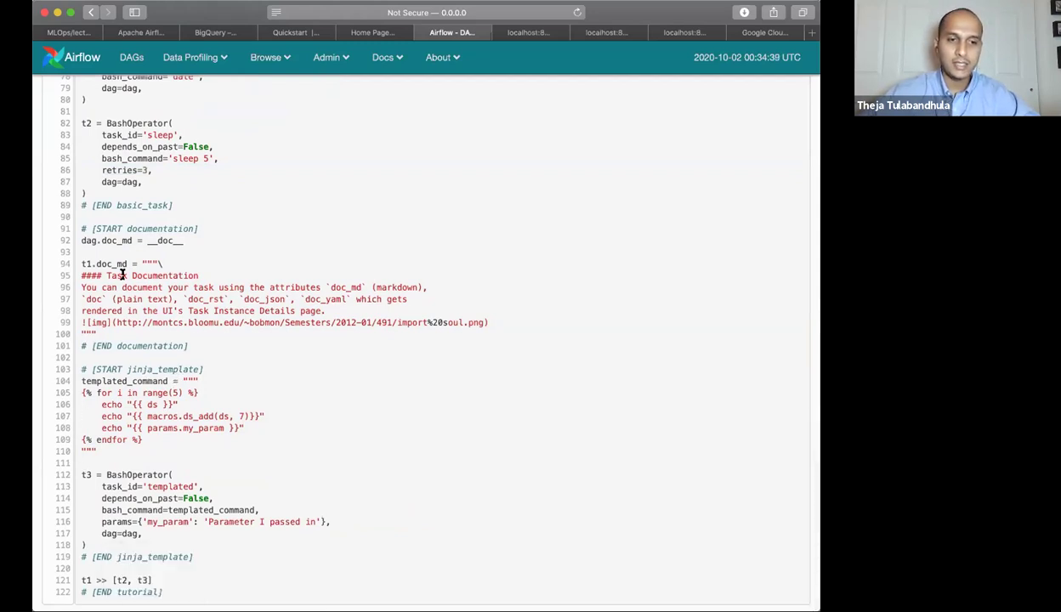
{"action": "scroll", "coordinate": [82, 367], "scroll_direction": "down", "scroll_amount": 1}
{"action": "right_click", "coordinate": [79, 364]}
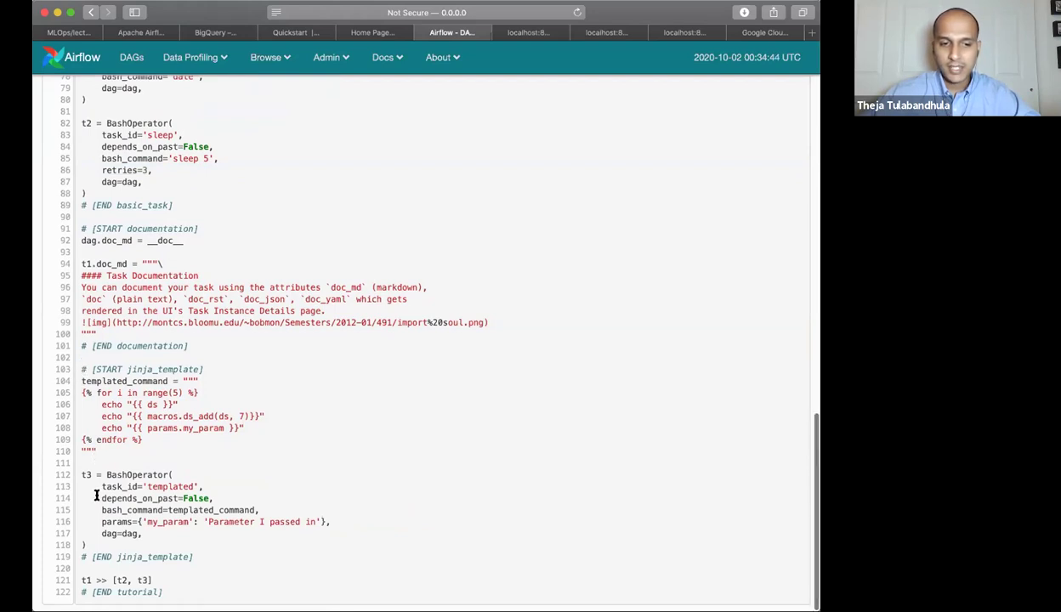
{"action": "left_click", "coordinate": [117, 546]}
{"action": "left_click", "coordinate": [119, 548]}
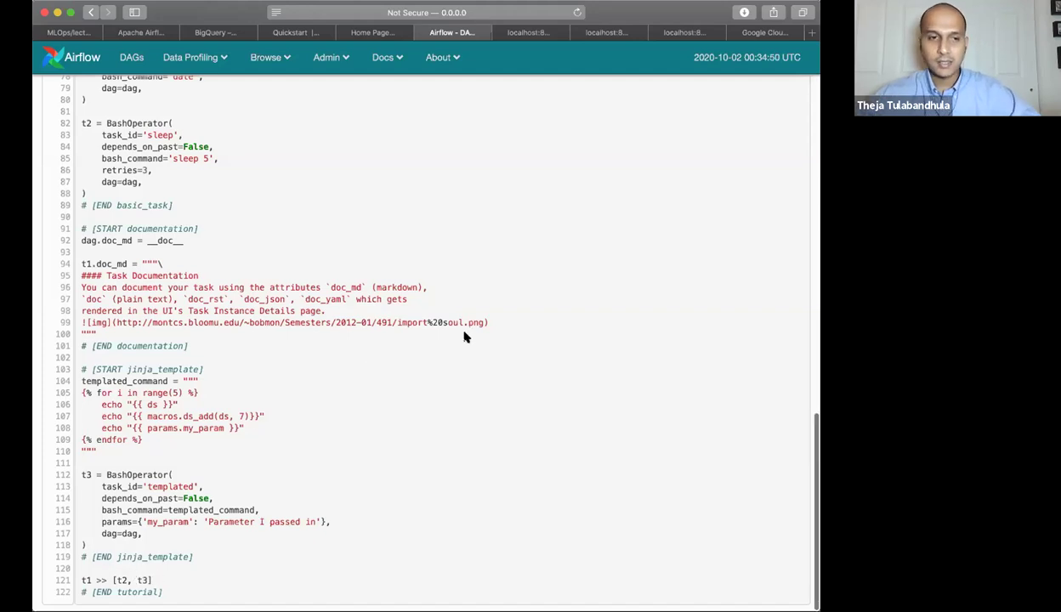
{"action": "scroll", "coordinate": [465, 338], "scroll_direction": "up", "scroll_amount": 5}
{"action": "scroll", "coordinate": [465, 337], "scroll_direction": "up", "scroll_amount": 10}
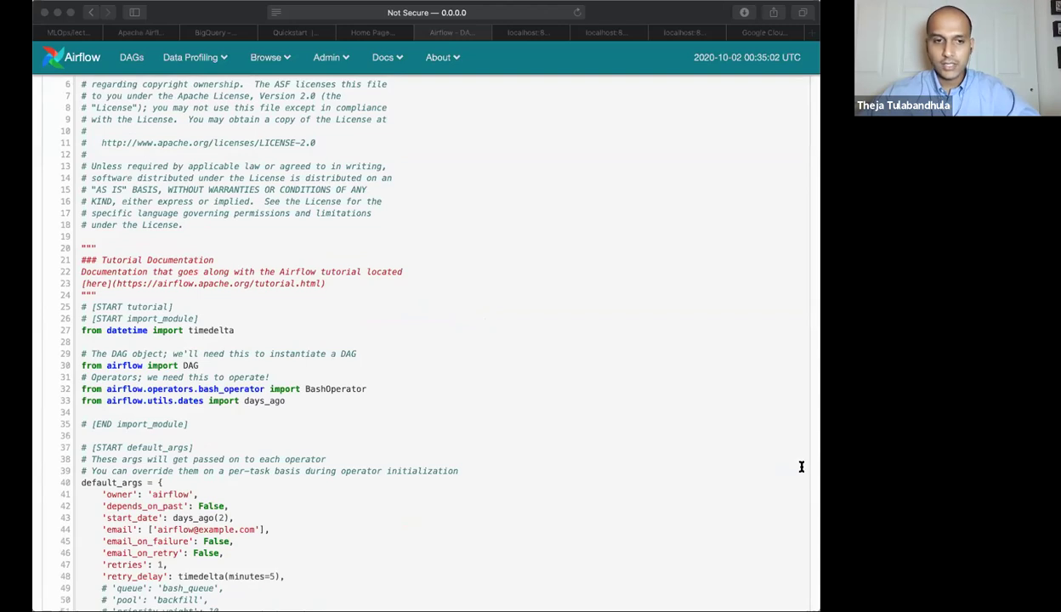
{"action": "left_click", "coordinate": [296, 300]}
{"action": "scroll", "coordinate": [296, 301], "scroll_direction": "up", "scroll_amount": 5}
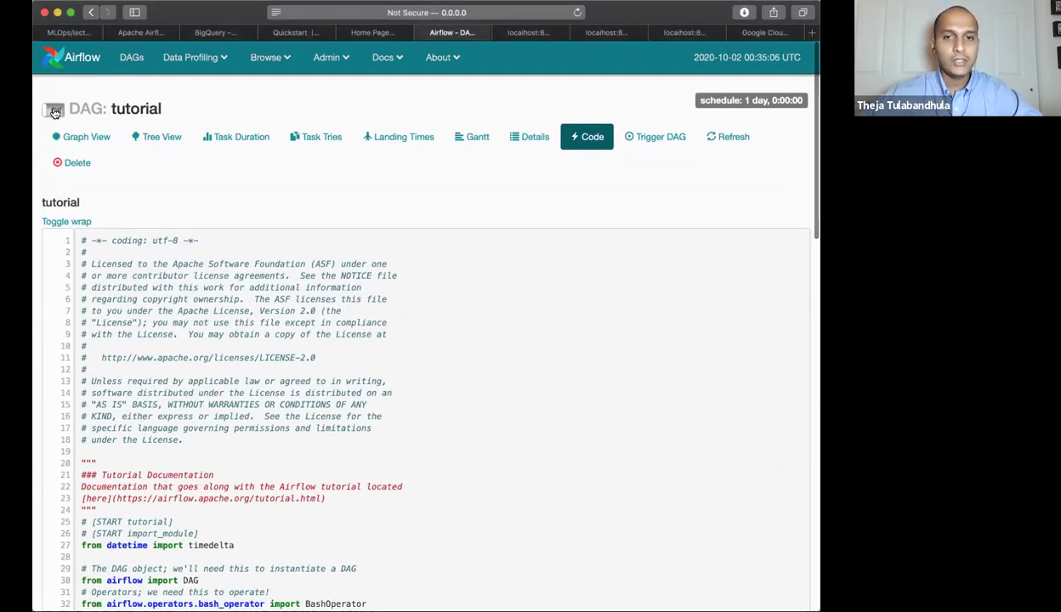
Confirm the tutorial DAG has no Dag Runs, go back to the DAGs list, then switch to the Jupyter terminal.
{"action": "left_click", "coordinate": [127, 58]}
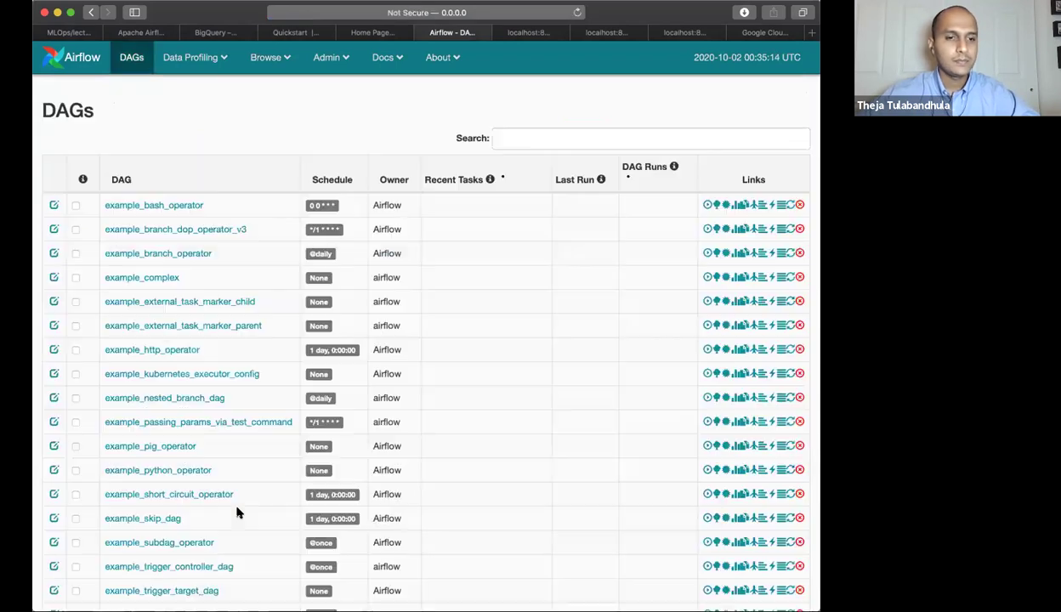
{"action": "scroll", "coordinate": [238, 509], "scroll_direction": "down", "scroll_amount": 5}
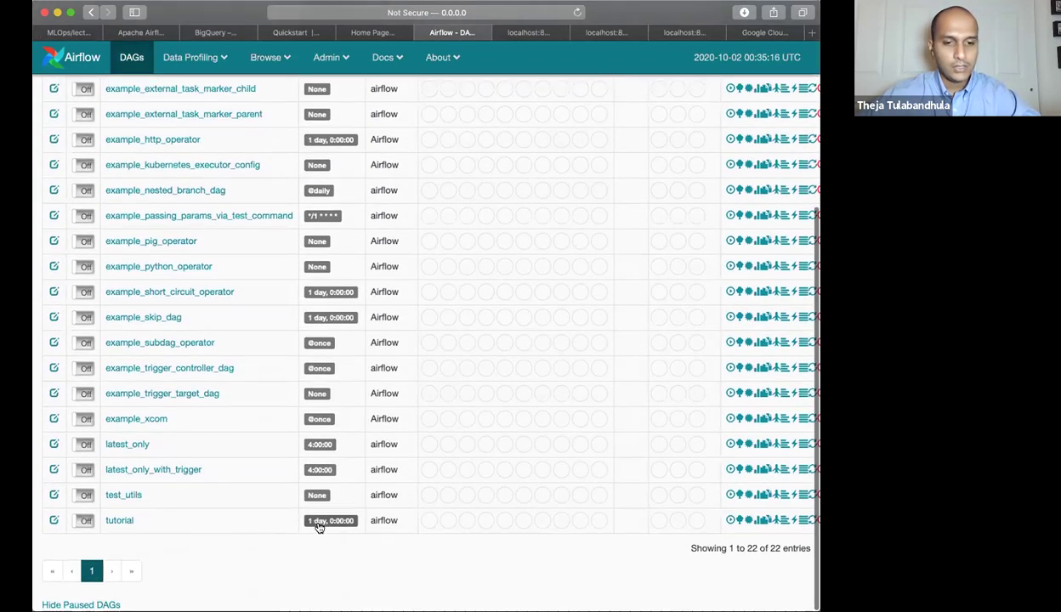
{"action": "left_click", "coordinate": [328, 525]}
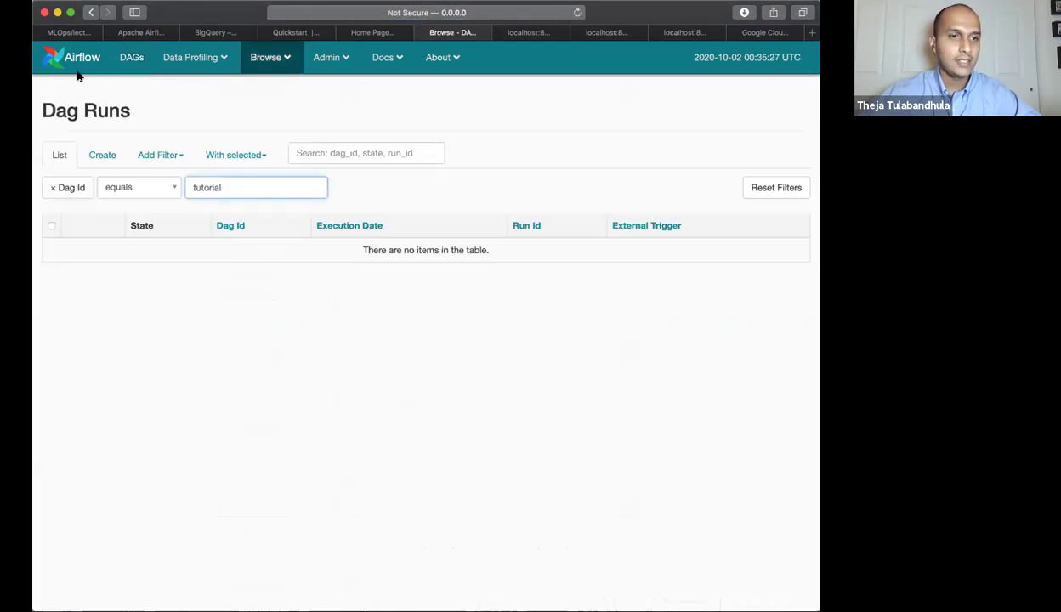
{"action": "left_click", "coordinate": [91, 12]}
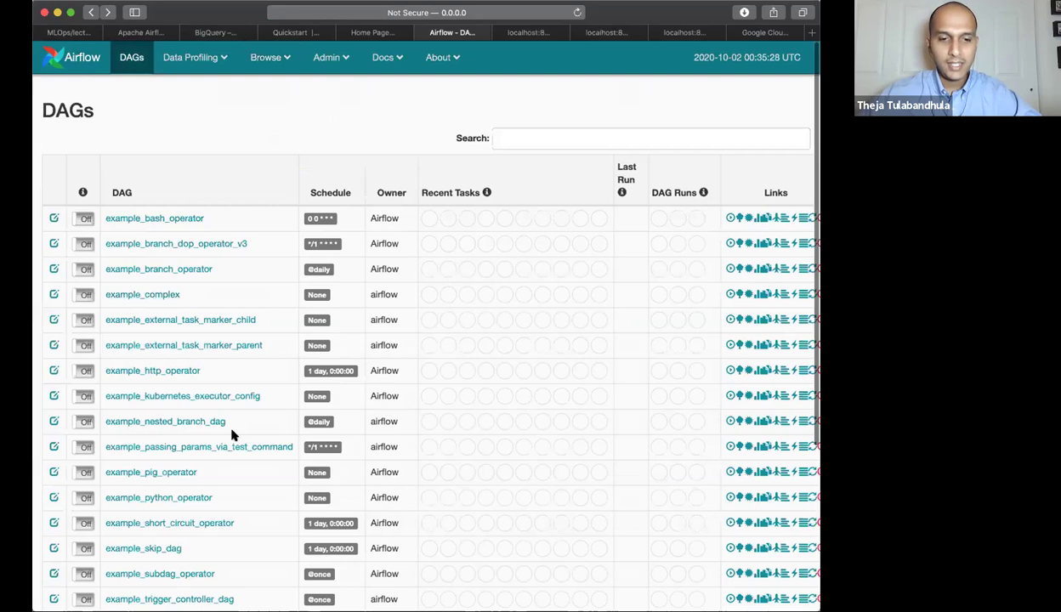
{"action": "scroll", "coordinate": [348, 447], "scroll_direction": "down", "scroll_amount": 5}
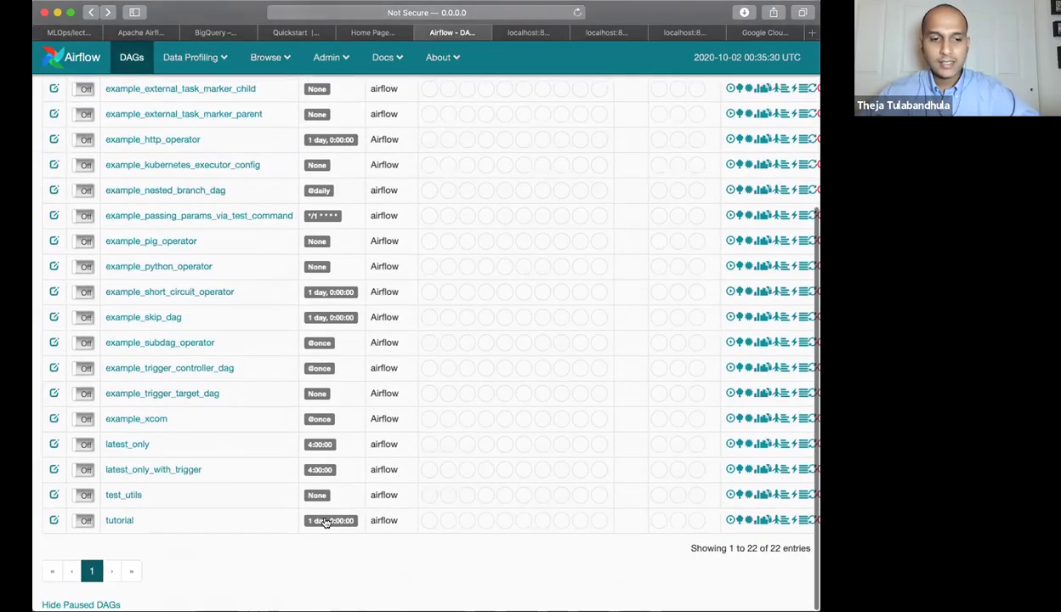
{"action": "scroll", "coordinate": [216, 500], "scroll_direction": "up", "scroll_amount": 1}
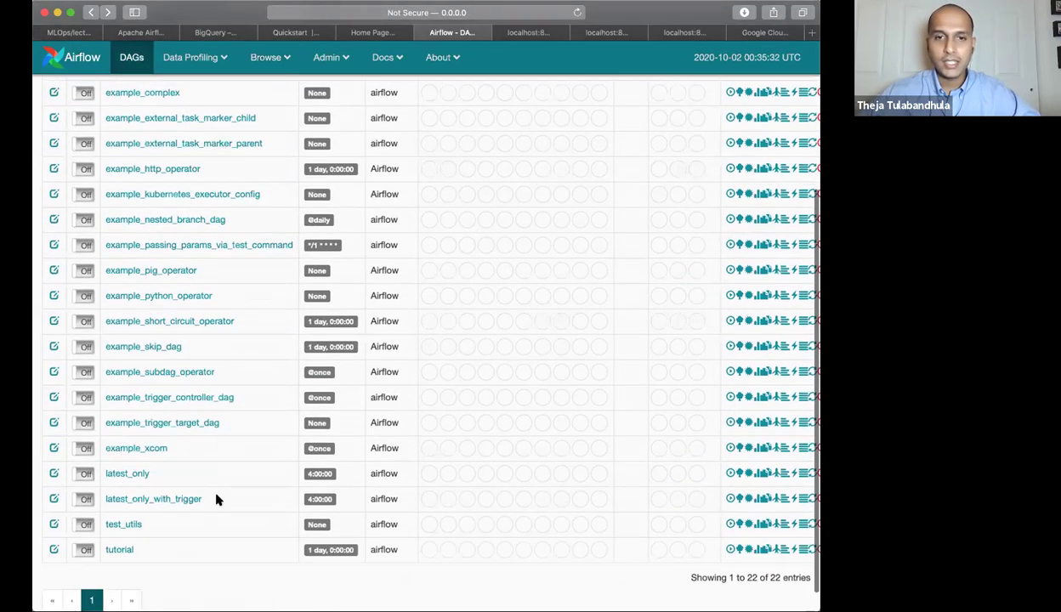
{"action": "scroll", "coordinate": [216, 500], "scroll_direction": "up", "scroll_amount": 5}
{"action": "scroll", "coordinate": [260, 386], "scroll_direction": "down", "scroll_amount": 6}
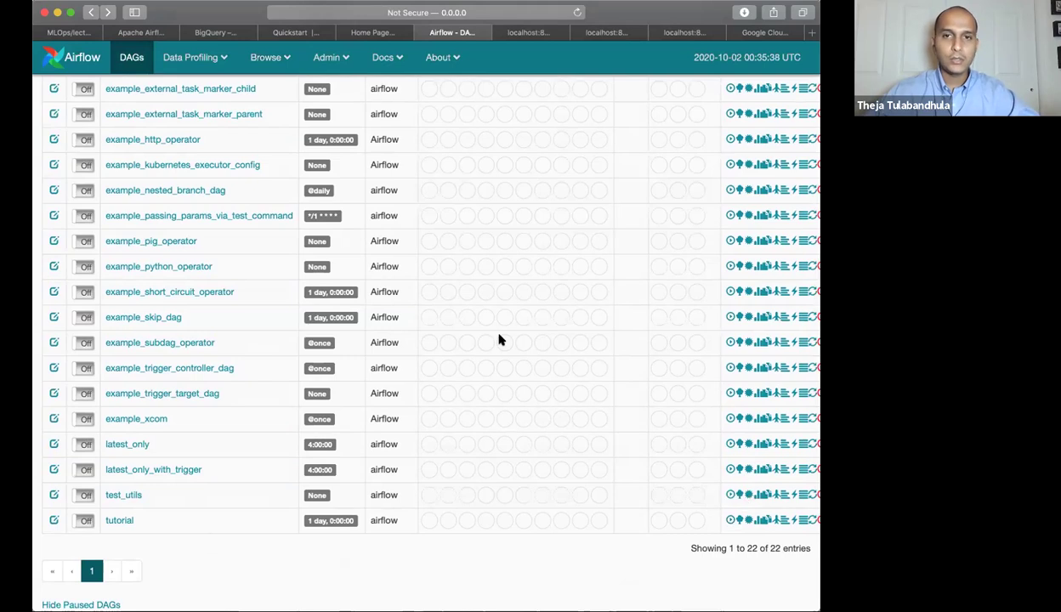
{"action": "left_click", "coordinate": [680, 33]}
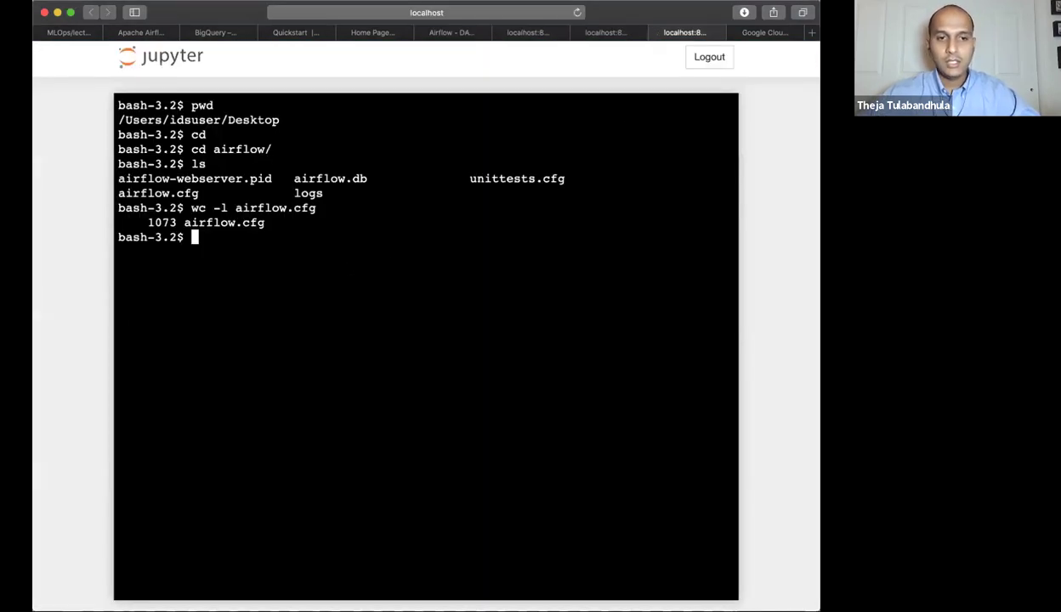
Recall 'airflow backfill tutorial -s 2020-09-20 -e 2020-09-22', review its dates, and run it.
{"action": "type", "text": "airflow backfill tutorial -s 2020-09-20 -e 2020-09-22"}
{"action": "key", "text": "alt+Left"}
{"action": "key", "text": "alt+Left"}
{"action": "key", "text": "alt+Left"}
{"action": "key", "text": "alt+Left"}
{"action": "key", "text": "alt+Left"}
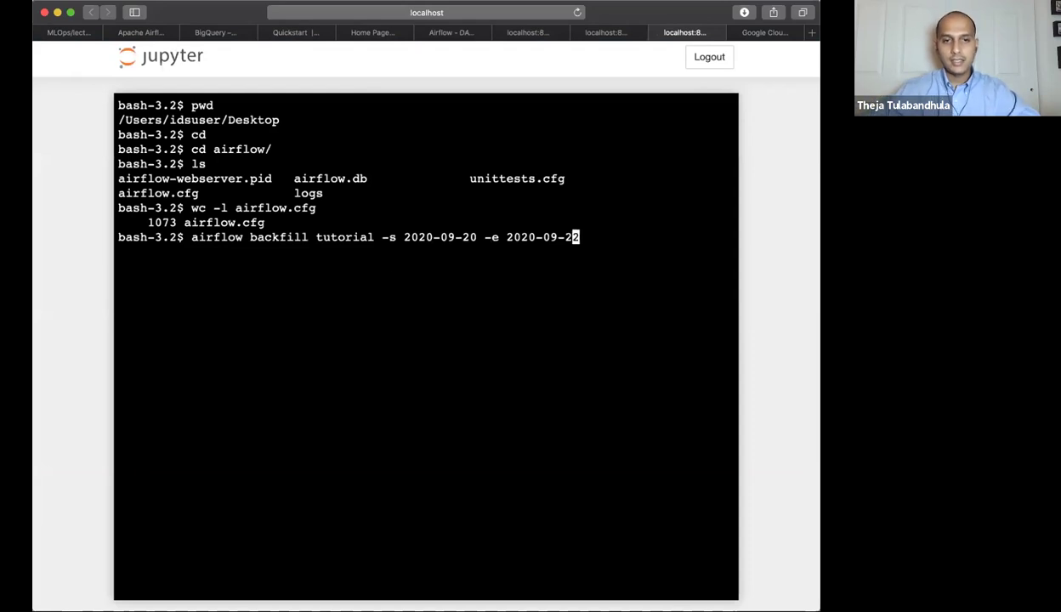
{"action": "key", "text": "Left"}
{"action": "key", "text": "Left"}
{"action": "key", "text": "Left"}
{"action": "key", "text": "Left"}
{"action": "key", "text": "Left"}
{"action": "key", "text": "Left"}
{"action": "key", "text": "Left"}
{"action": "key", "text": "Left"}
{"action": "key", "text": "Left"}
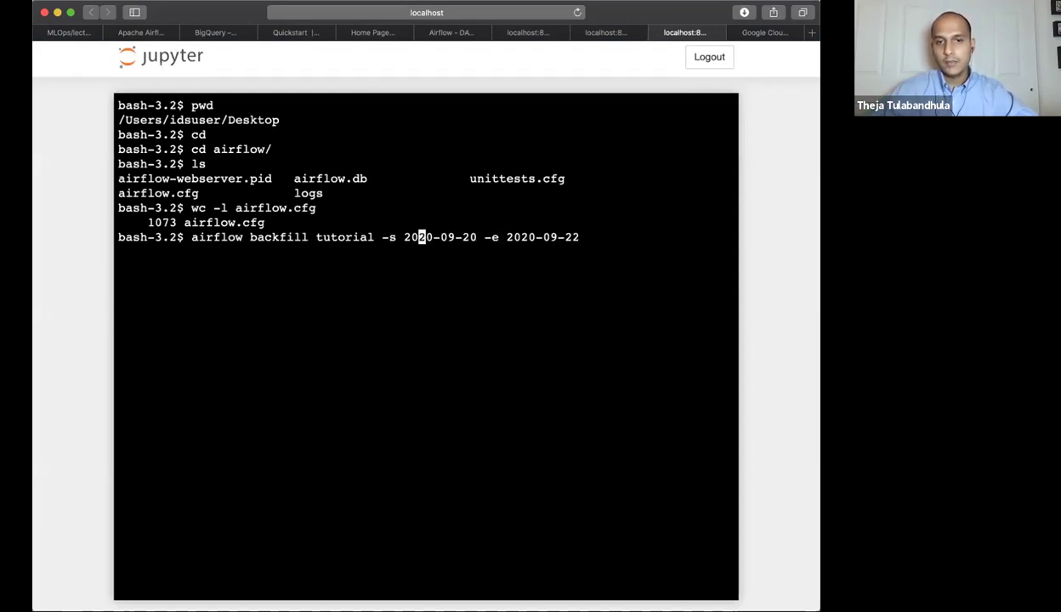
{"action": "key", "text": "Right"}
{"action": "key", "text": "Right"}
{"action": "key", "text": "Right"}
{"action": "key", "text": "Right"}
{"action": "key", "text": "Right"}
{"action": "key", "text": "Right"}
{"action": "key", "text": "Right"}
{"action": "key", "text": "Right"}
{"action": "key", "text": "Right"}
{"action": "key", "text": "Right"}
{"action": "key", "text": "Right"}
{"action": "key", "text": "Right"}
{"action": "key", "text": "Right"}
{"action": "key", "text": "Right"}
{"action": "key", "text": "Right"}
{"action": "key", "text": "Right"}
{"action": "key", "text": "Right"}
{"action": "key", "text": "Right"}
{"action": "key", "text": "Right"}
{"action": "key", "text": "Right"}
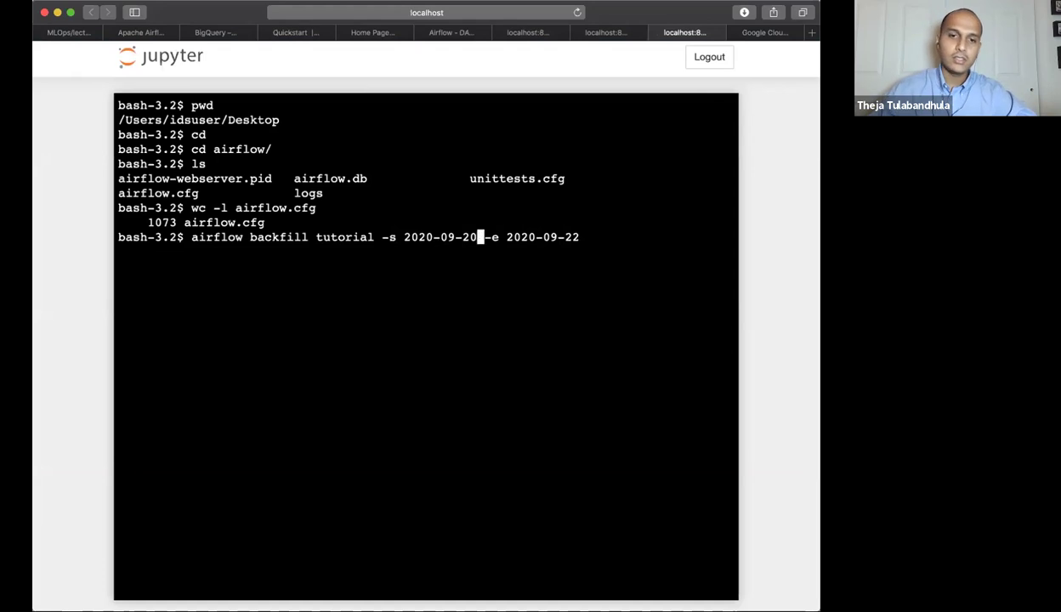
{"action": "key", "text": "Right"}
{"action": "key", "text": "Right"}
{"action": "key", "text": "Left"}
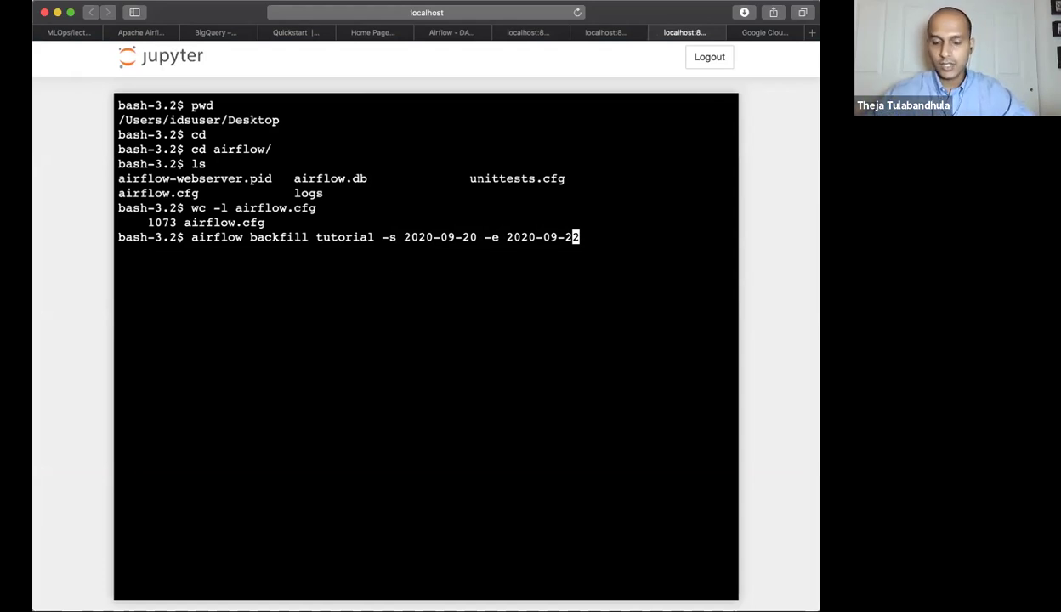
{"action": "key", "text": "Left"}
{"action": "key", "text": "Left"}
{"action": "key", "text": "Left"}
{"action": "key", "text": "Left"}
{"action": "key", "text": "Left"}
{"action": "key", "text": "Left"}
{"action": "key", "text": "Left"}
{"action": "key", "text": "Left"}
{"action": "key", "text": "Left"}
{"action": "key", "text": "Left"}
{"action": "key", "text": "Left"}
{"action": "key", "text": "Left"}
{"action": "key", "text": "Left"}
{"action": "key", "text": "Left"}
{"action": "key", "text": "Left"}
{"action": "key", "text": "Left"}
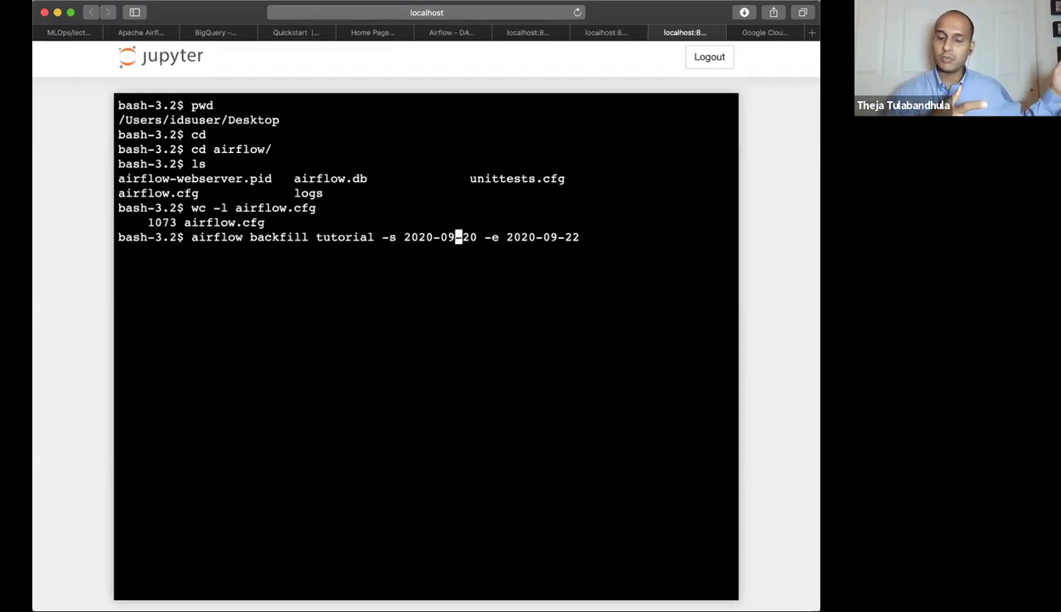
{"action": "key", "text": "Left"}
{"action": "key", "text": "Left"}
{"action": "key", "text": "Right"}
{"action": "key", "text": "Right"}
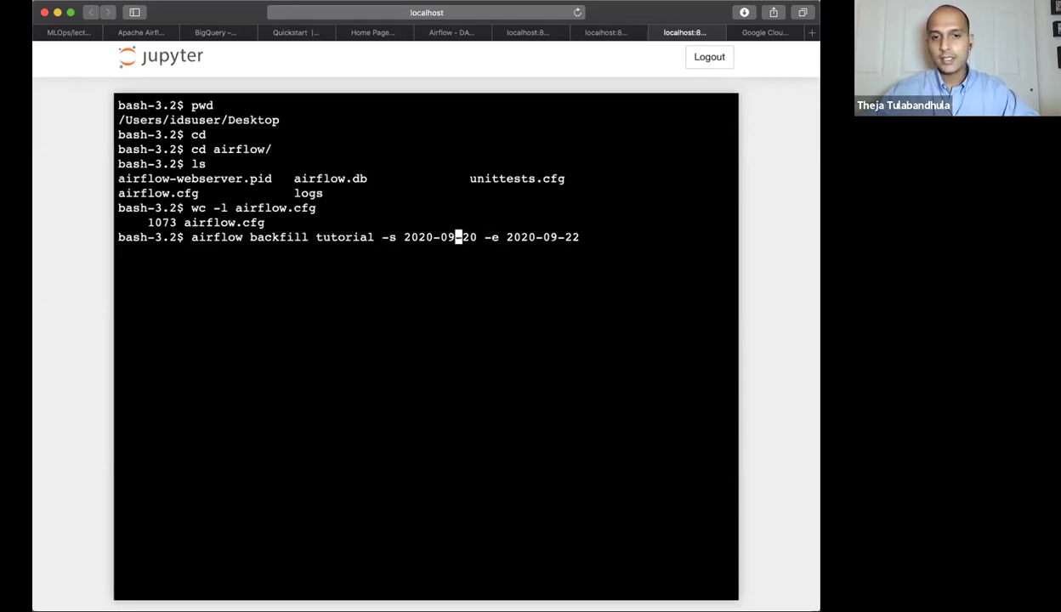
{"action": "key", "text": "Right"}
{"action": "key", "text": "Right"}
{"action": "key", "text": "Right"}
{"action": "key", "text": "Right"}
{"action": "key", "text": "Right"}
{"action": "key", "text": "Right"}
{"action": "key", "text": "Right"}
{"action": "key", "text": "Right"}
{"action": "key", "text": "Right"}
{"action": "key", "text": "Right"}
{"action": "key", "text": "Right"}
{"action": "key", "text": "Right"}
{"action": "key", "text": "Right"}
{"action": "key", "text": "Right"}
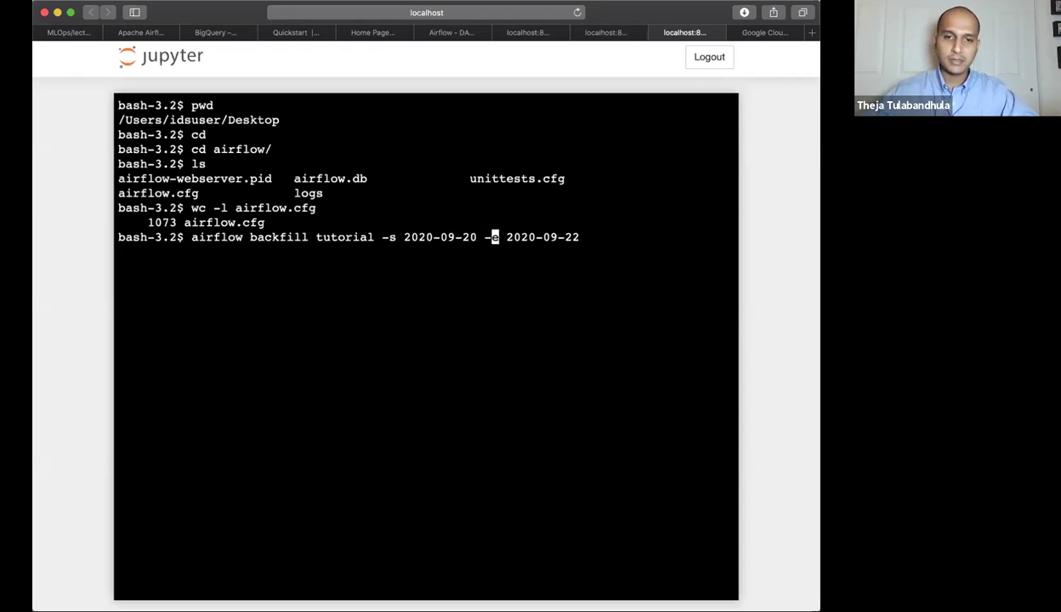
{"action": "key", "text": "Right"}
{"action": "key", "text": "Right"}
{"action": "key", "text": "Right"}
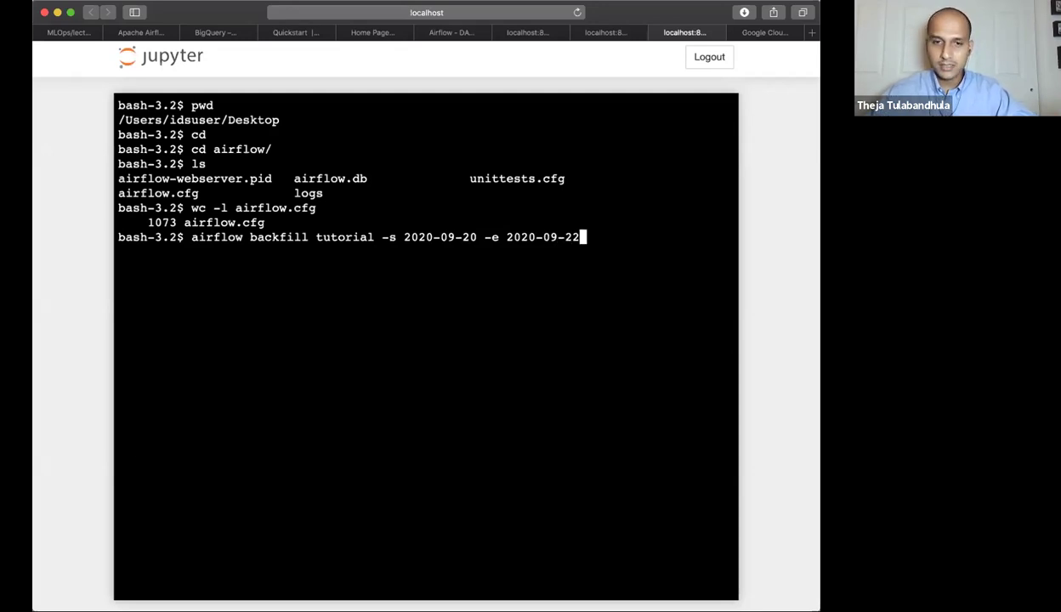
{"action": "key", "text": "Return"}
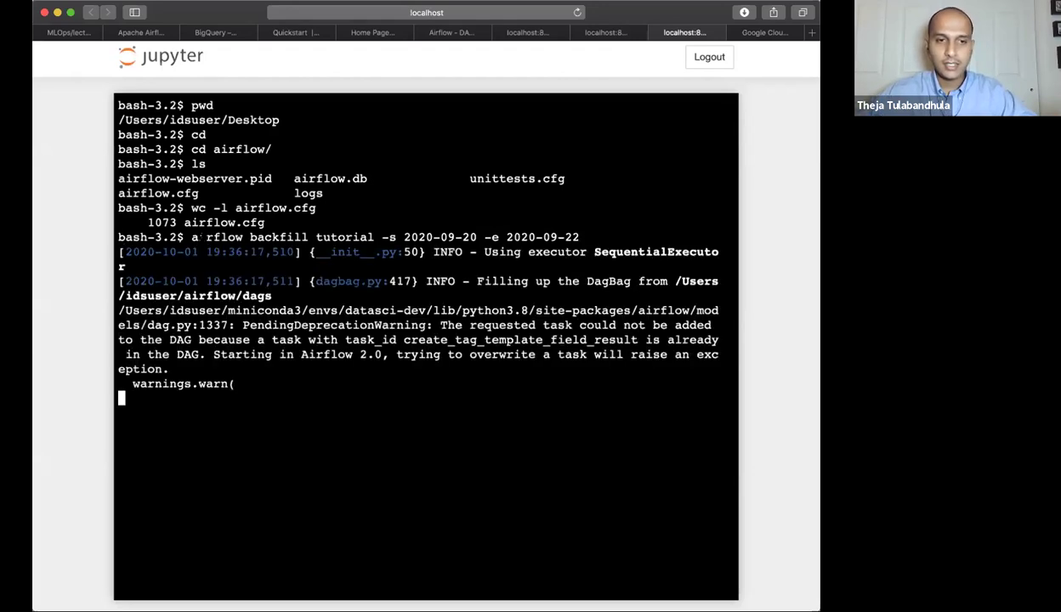
Highlight 'airflow backfill tutorial' and review the log as print_date queues for 2020-09-20 to 09-22.
{"action": "left_click_drag", "start_coordinate": [191, 237], "coordinate": [372, 238]}
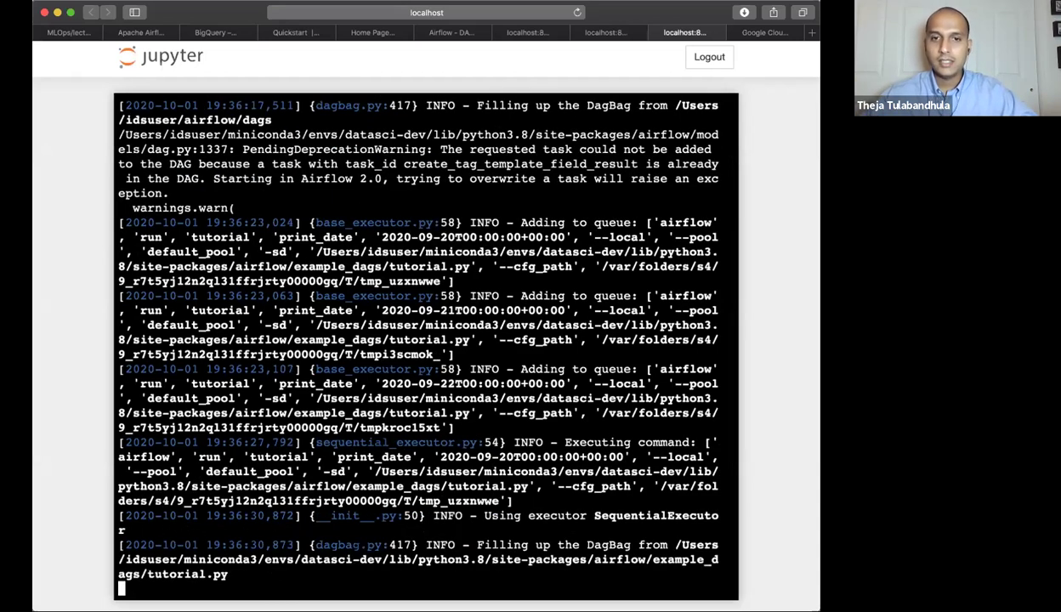
{"action": "scroll", "coordinate": [425, 340], "scroll_direction": "up", "scroll_amount": 5}
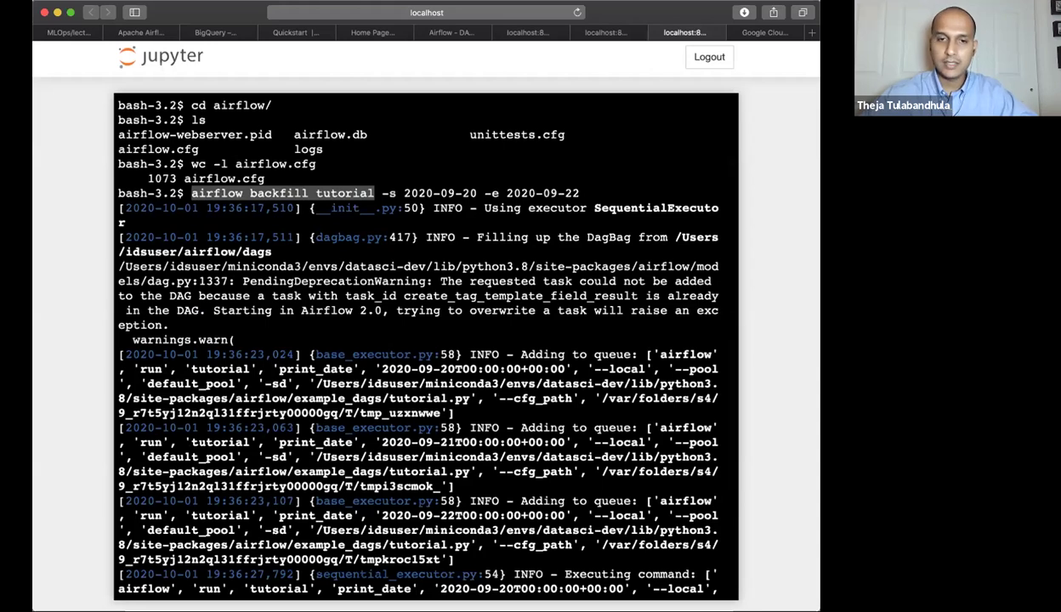
{"action": "scroll", "coordinate": [171, 385], "scroll_direction": "down", "scroll_amount": 5}
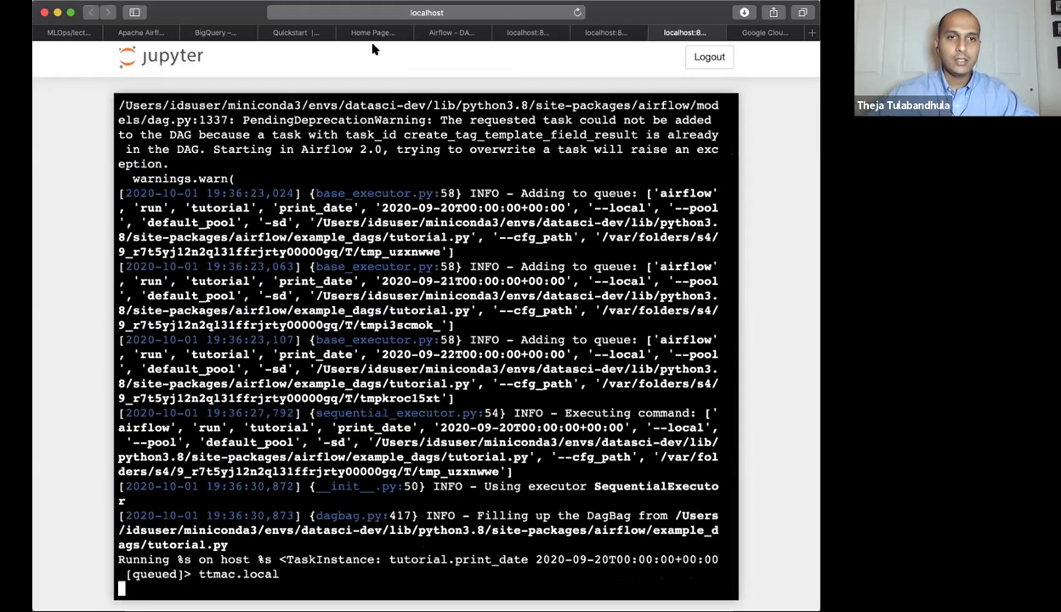
Check the backfill command in the course notes, then open the tutorial DAG from Airflow's DAG list.
{"action": "left_click", "coordinate": [142, 34]}
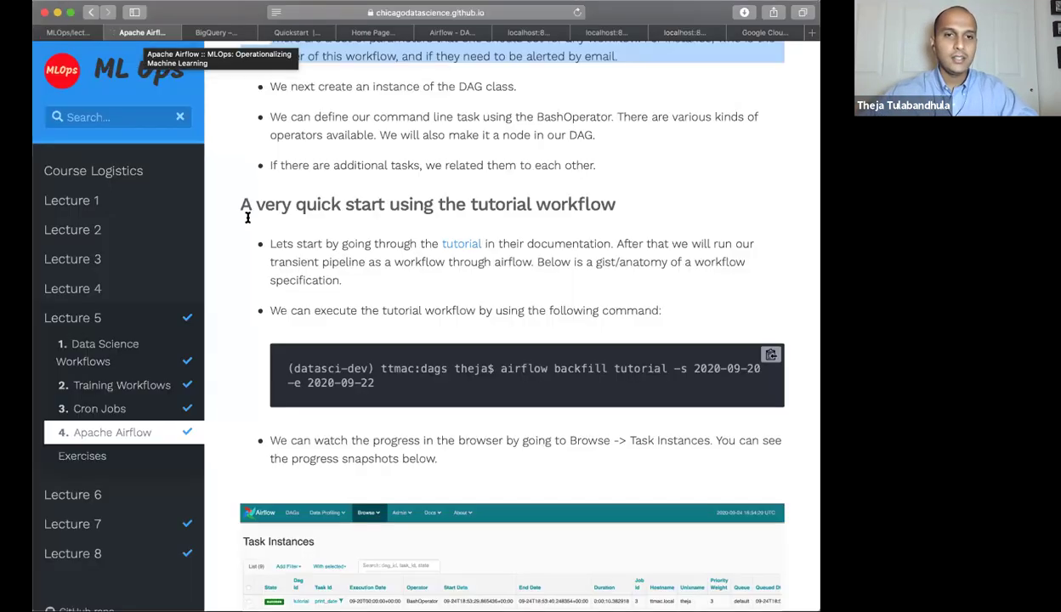
{"action": "left_click", "coordinate": [460, 35]}
{"action": "left_click", "coordinate": [117, 522]}
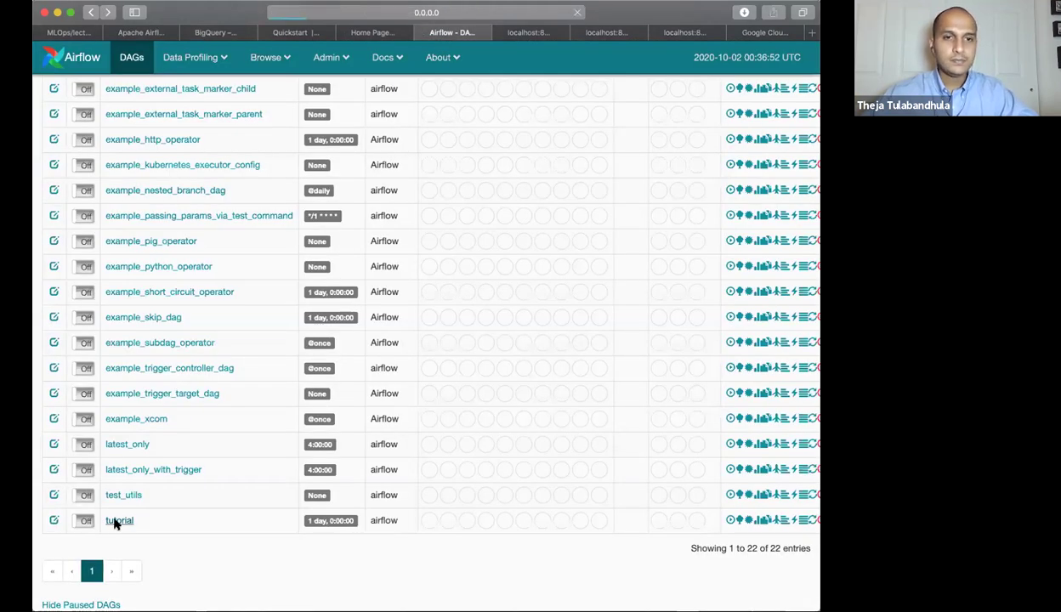
Zoom into the tutorial tree view to check statuses of the three Sep 20–22 backfill runs.
{"action": "left_click", "coordinate": [286, 57]}
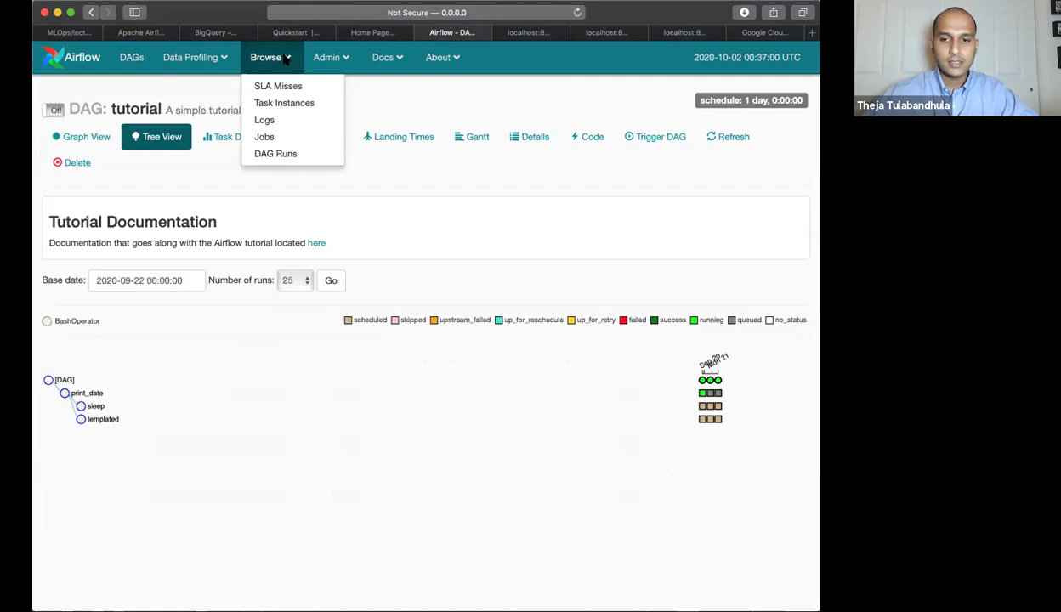
{"action": "left_click", "coordinate": [569, 426]}
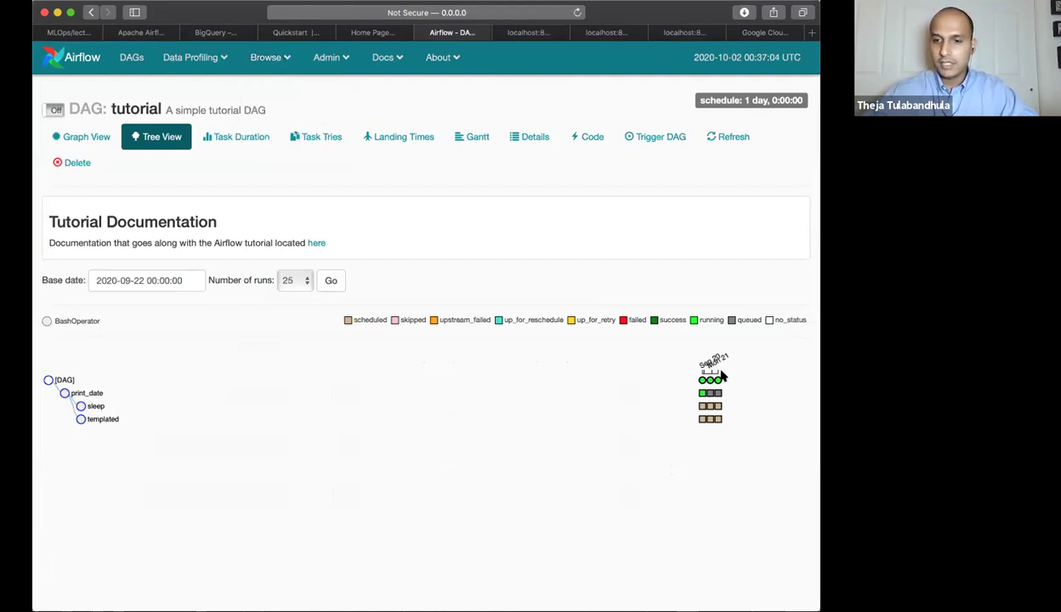
{"action": "key", "text": "super+equal"}
{"action": "scroll", "coordinate": [727, 382], "scroll_direction": "right", "scroll_amount": 2}
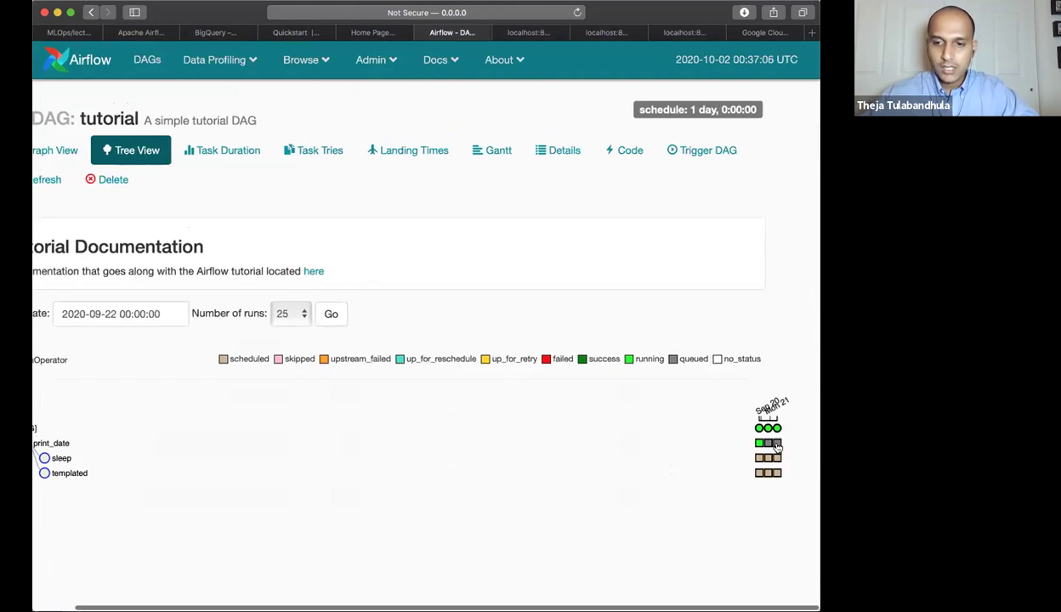
{"action": "key", "text": "super+minus"}
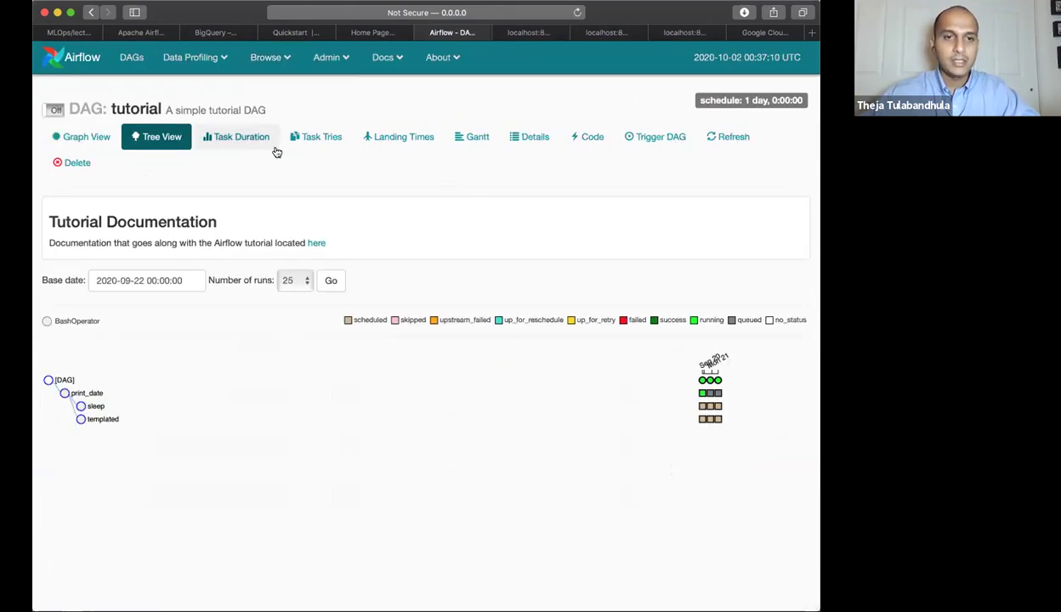
{"action": "left_click", "coordinate": [285, 58]}
Go to Browse > Task Instances and refresh to follow the backfilled tasks' progress.
{"action": "left_click", "coordinate": [285, 103]}
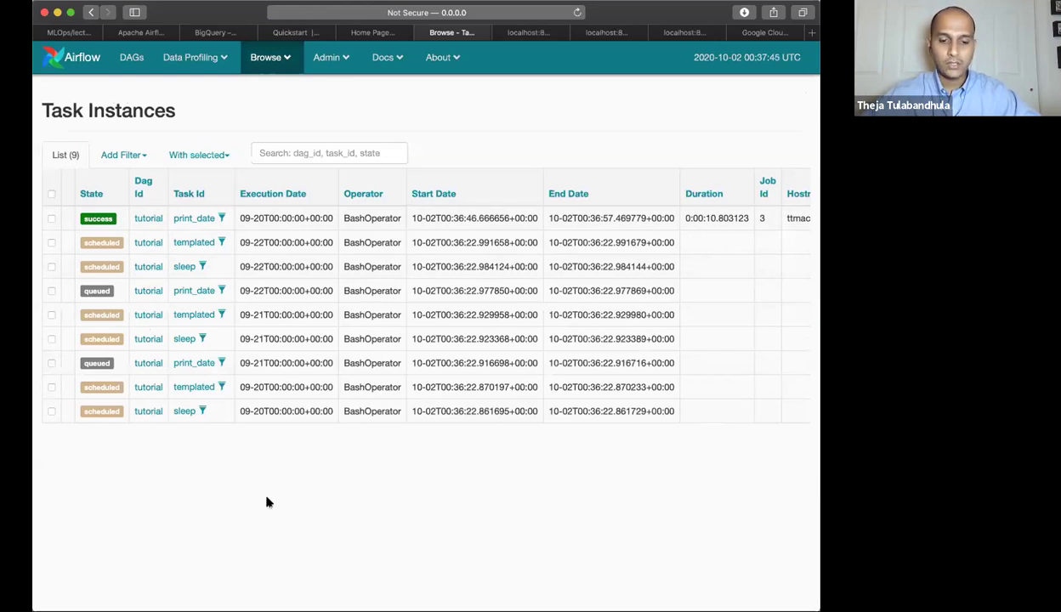
{"action": "key", "text": "super+r"}
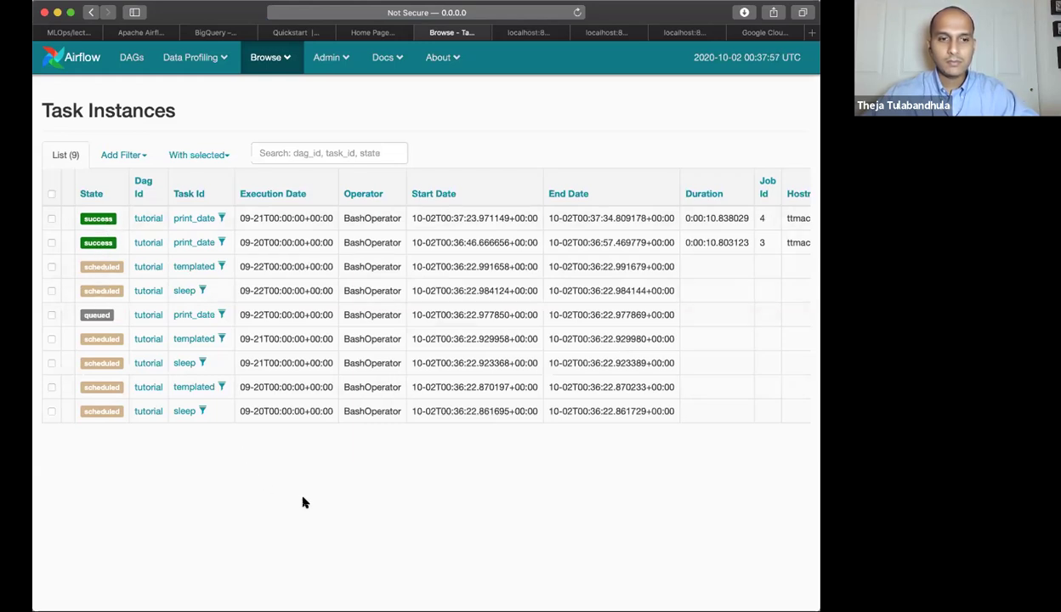
{"action": "key", "text": "super+r"}
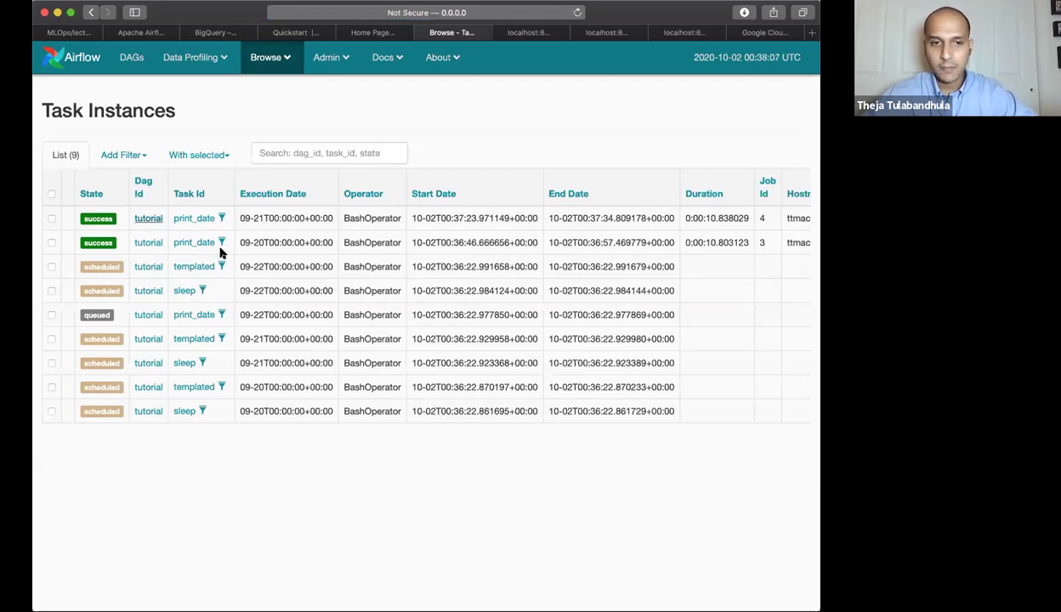
Compare the 09-21 and 09-22 execution dates and refresh until all print_date runs succeed.
{"action": "left_click_drag", "start_coordinate": [243, 218], "coordinate": [265, 244]}
{"action": "left_click", "coordinate": [250, 262]}
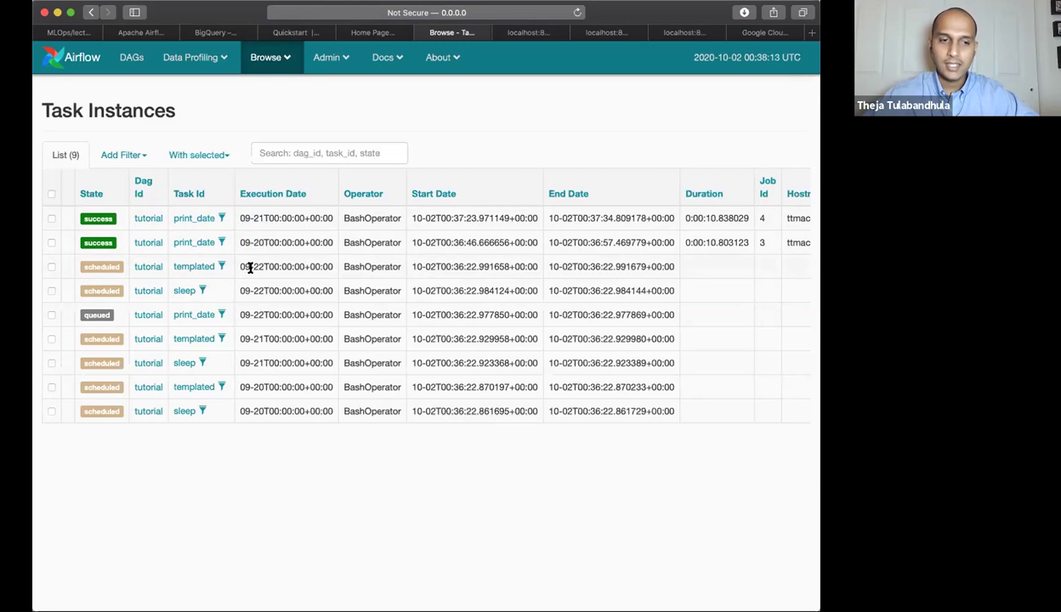
{"action": "left_click_drag", "start_coordinate": [244, 313], "coordinate": [266, 311]}
{"action": "left_click", "coordinate": [393, 499]}
{"action": "key", "text": "super+r"}
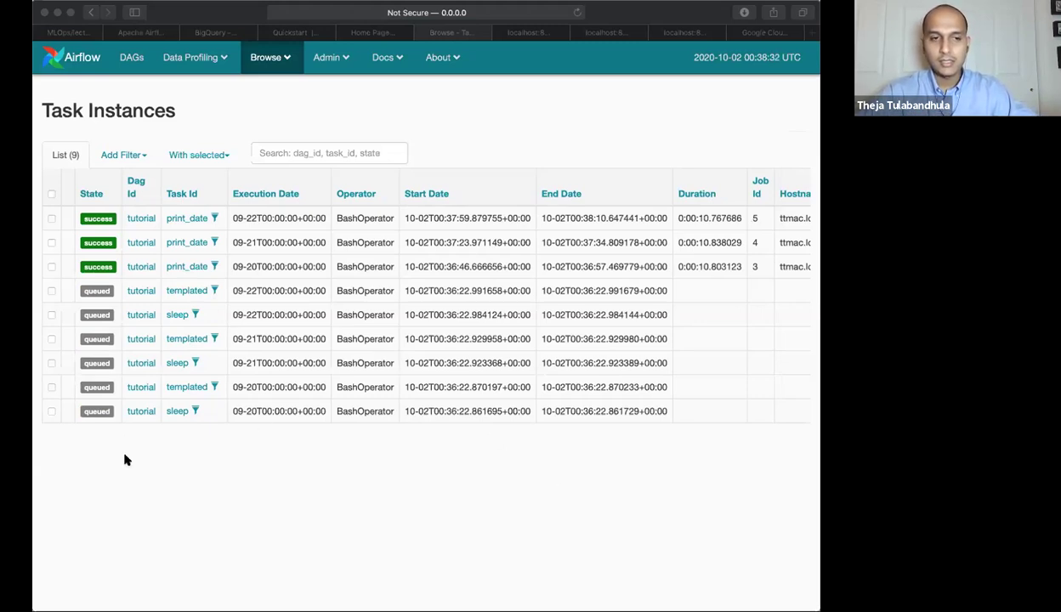
Reload Task Instances and open the tutorial DAG's graph for the 2020-09-22 backfill run.
{"action": "left_click", "coordinate": [168, 482]}
{"action": "key", "text": "super+r"}
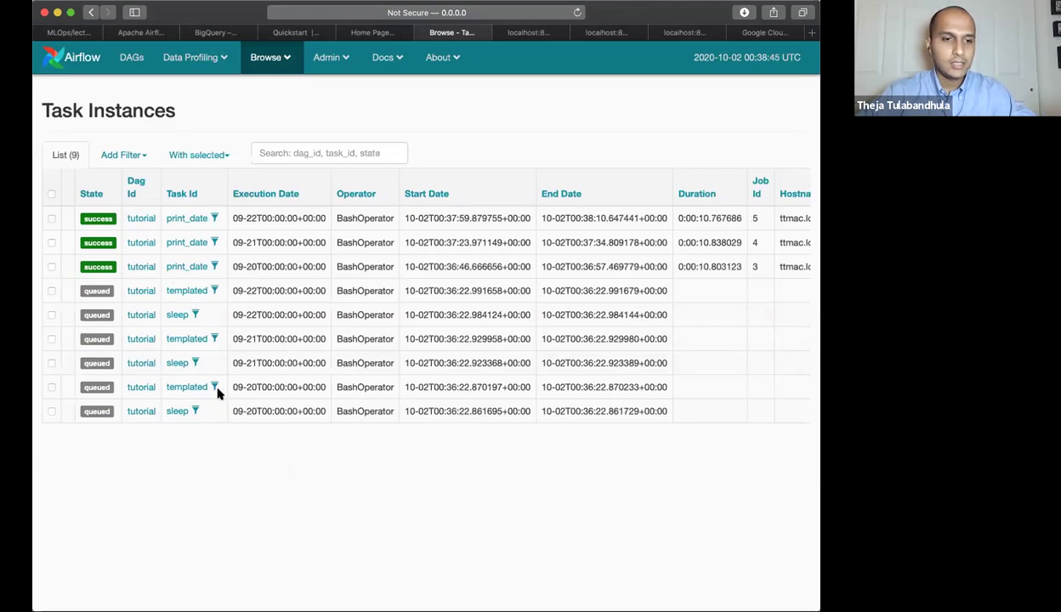
{"action": "left_click", "coordinate": [136, 293]}
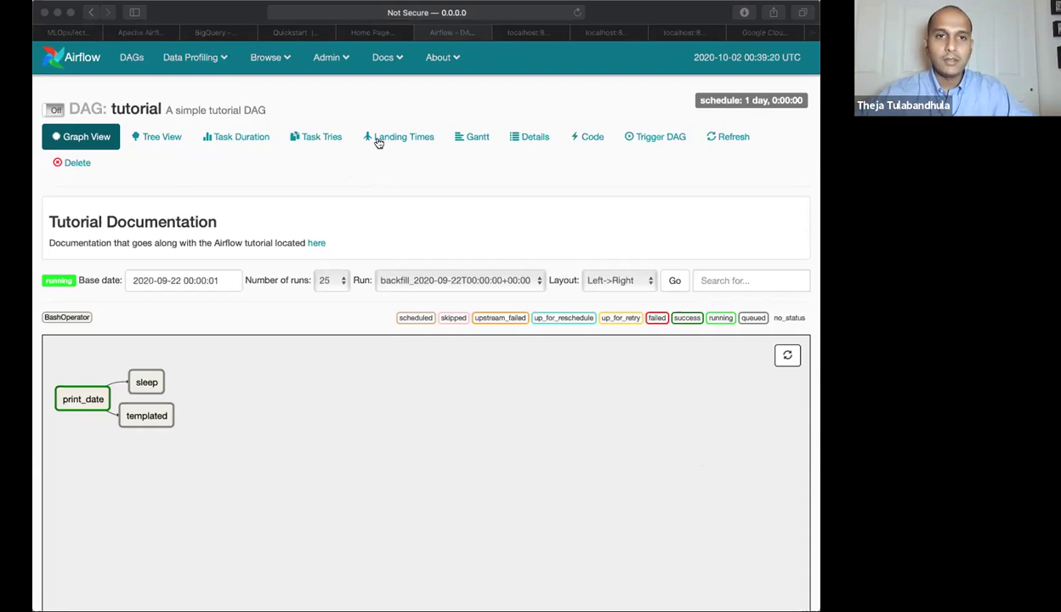
Look through the backfill, scheduler and webserver terminals to find the executor log output.
{"action": "left_click", "coordinate": [212, 101]}
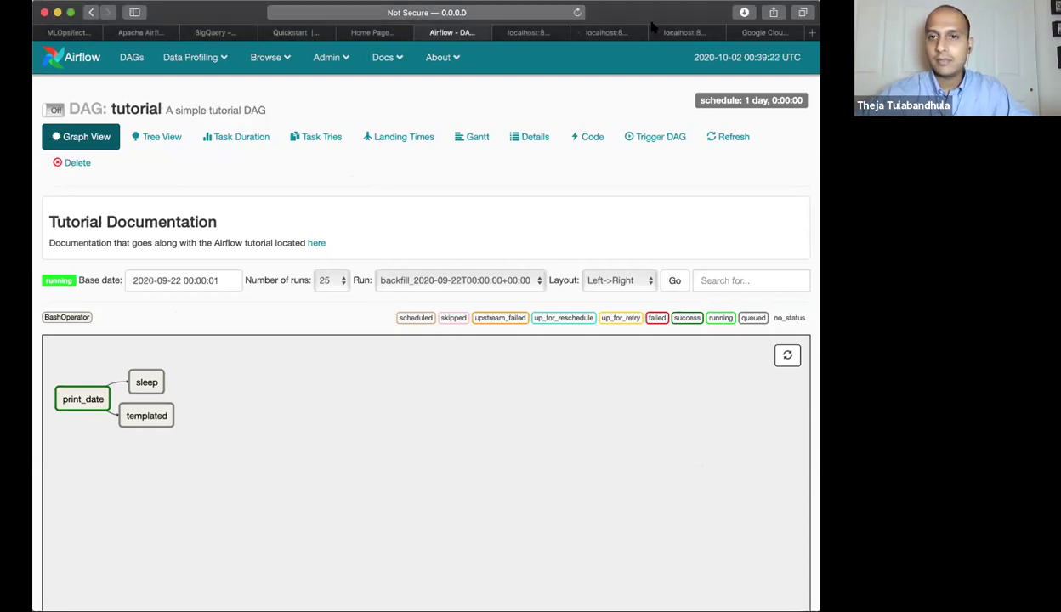
{"action": "left_click", "coordinate": [678, 33]}
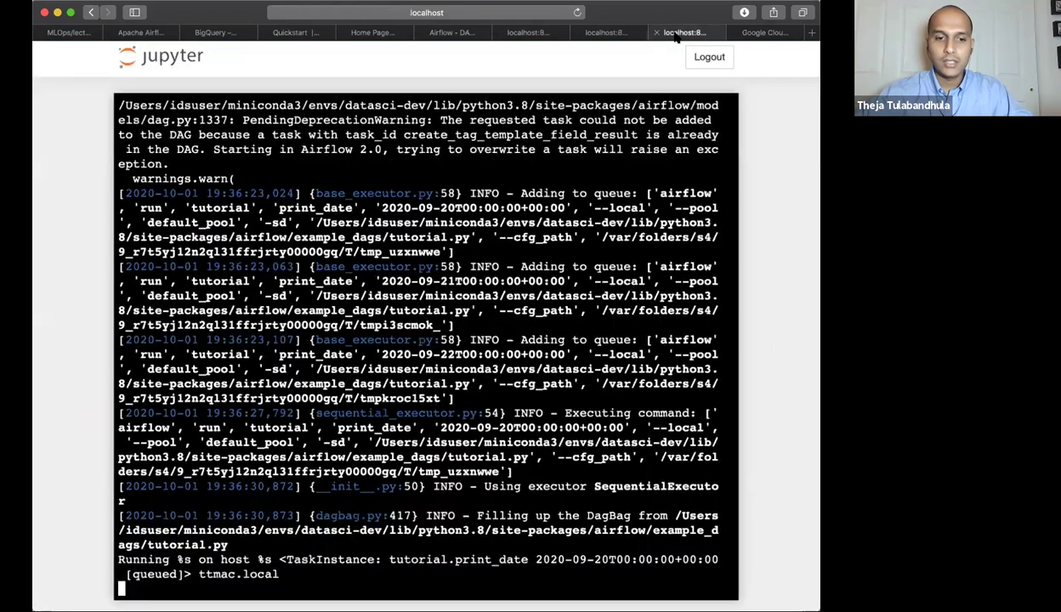
{"action": "left_click", "coordinate": [596, 32]}
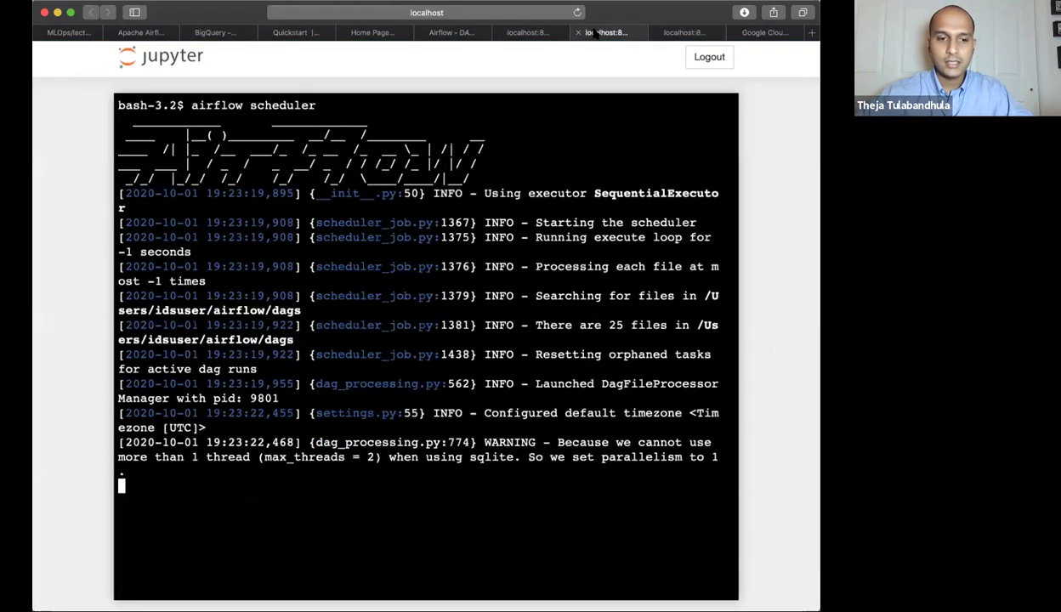
{"action": "left_click", "coordinate": [528, 32]}
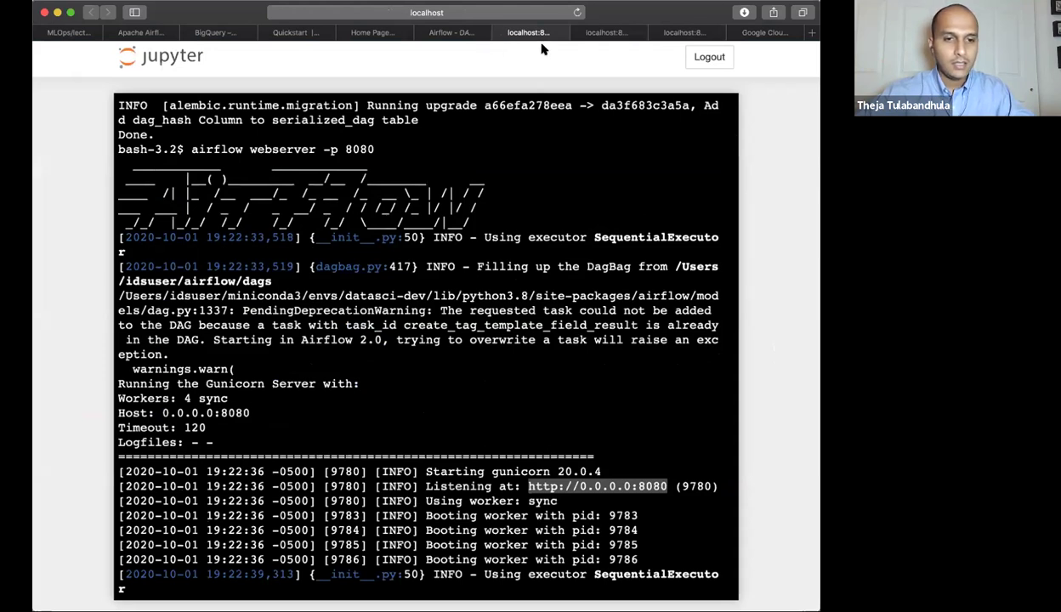
{"action": "left_click", "coordinate": [602, 34]}
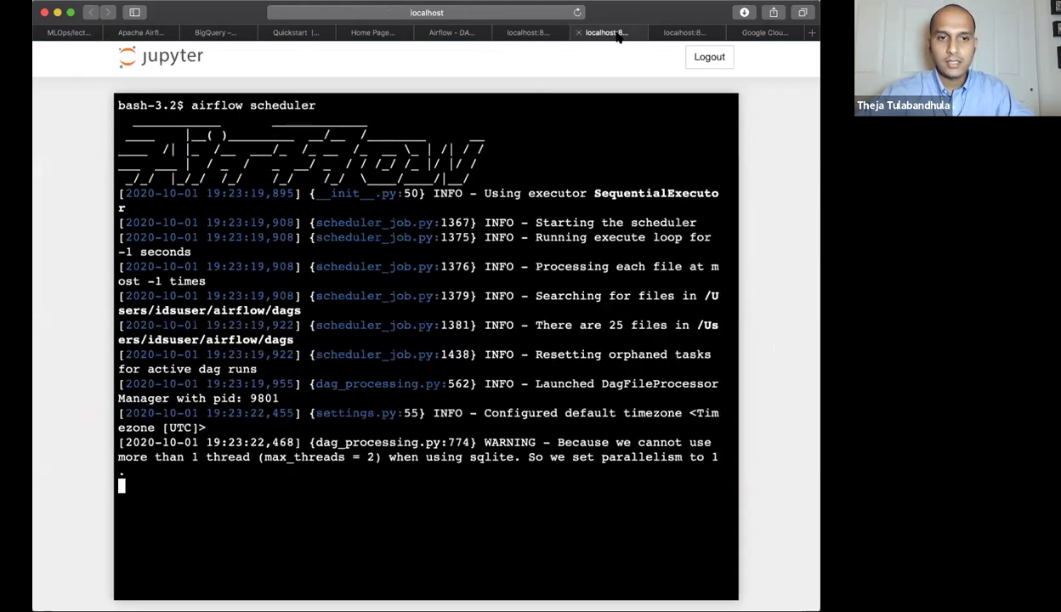
{"action": "left_click", "coordinate": [677, 32]}
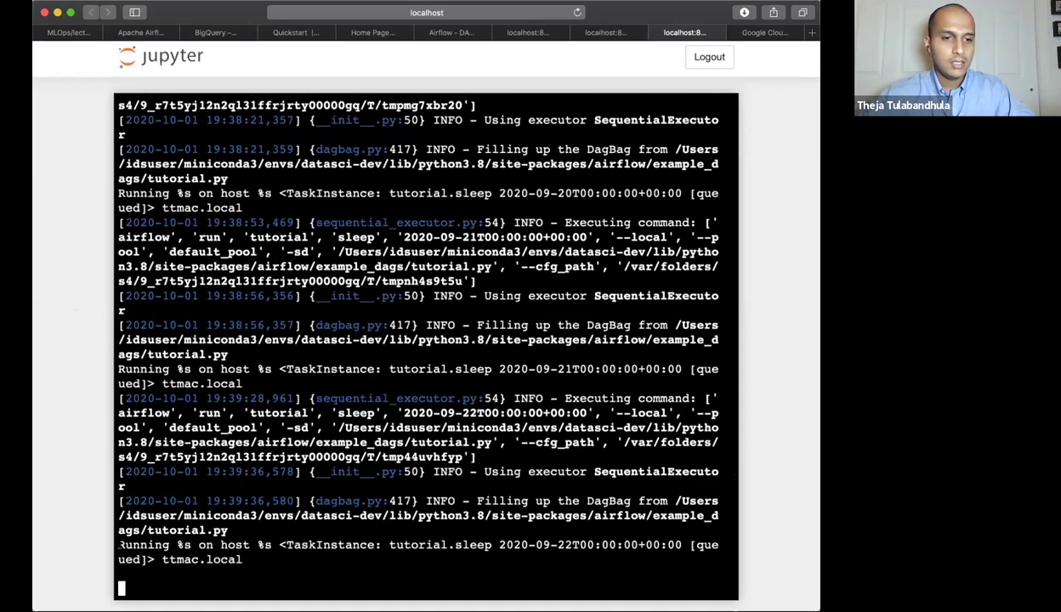
Start a new Jupyter bash terminal, change into ~/airflow and list its contents.
{"action": "left_click", "coordinate": [372, 32]}
{"action": "left_click", "coordinate": [698, 132]}
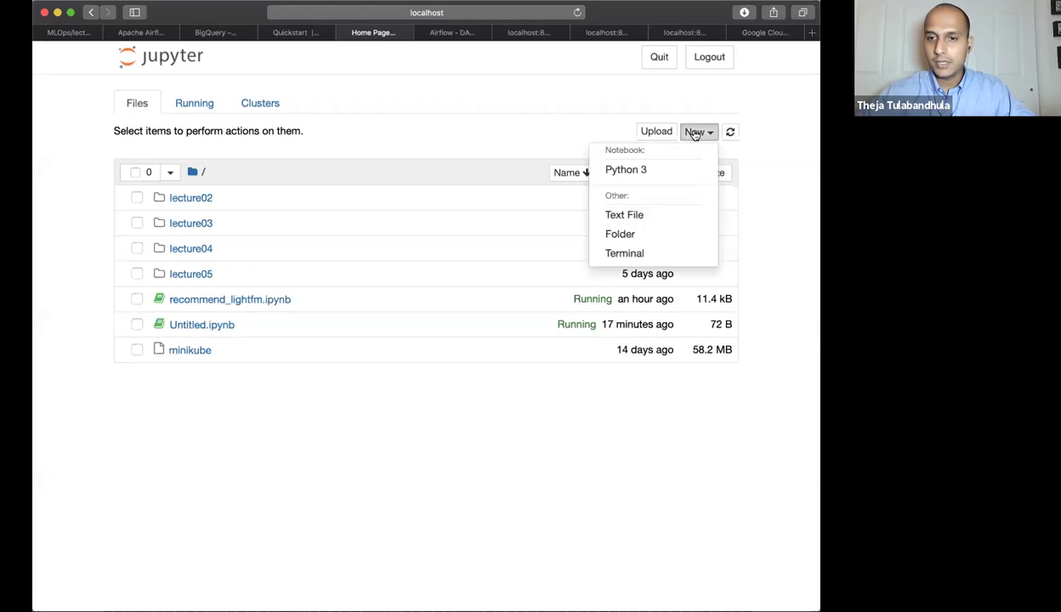
{"action": "left_click", "coordinate": [628, 254]}
{"action": "type", "text": "cd ~/a"}
{"action": "key", "text": "Tab"}
{"action": "key", "text": "Return"}
{"action": "type", "text": "l"}
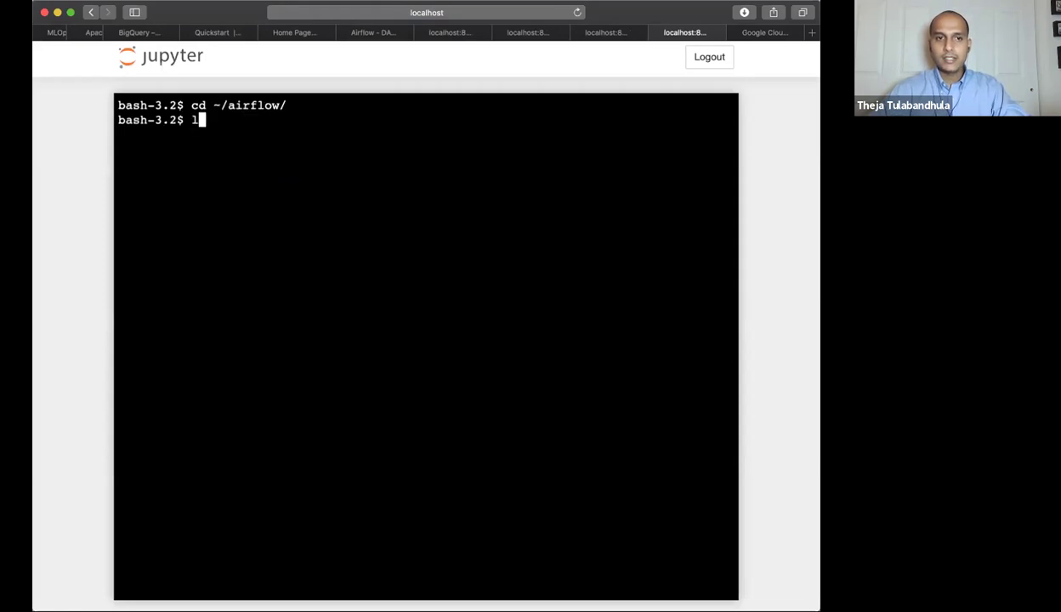
{"action": "type", "text": "s"}
{"action": "key", "text": "Return"}
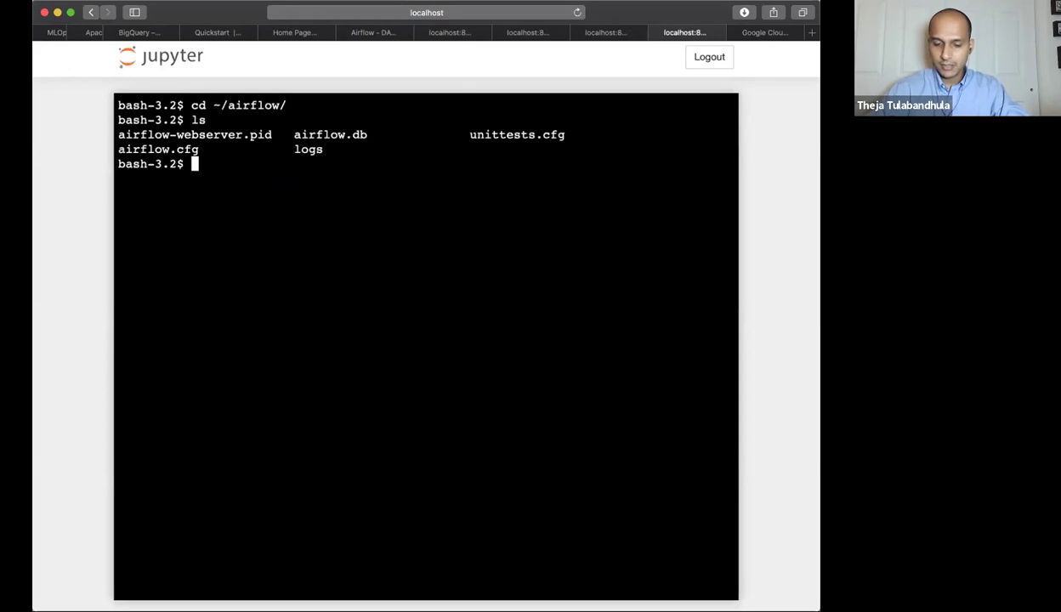
Create a dags folder with mkdir dags and move into it.
{"action": "type", "text": "mk"}
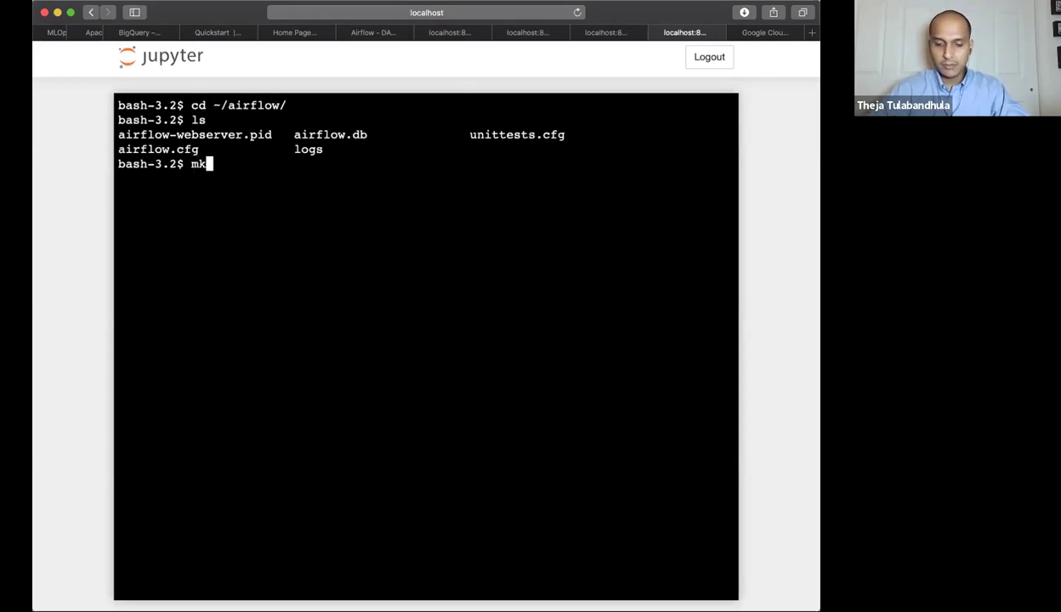
{"action": "type", "text": "dir dag"}
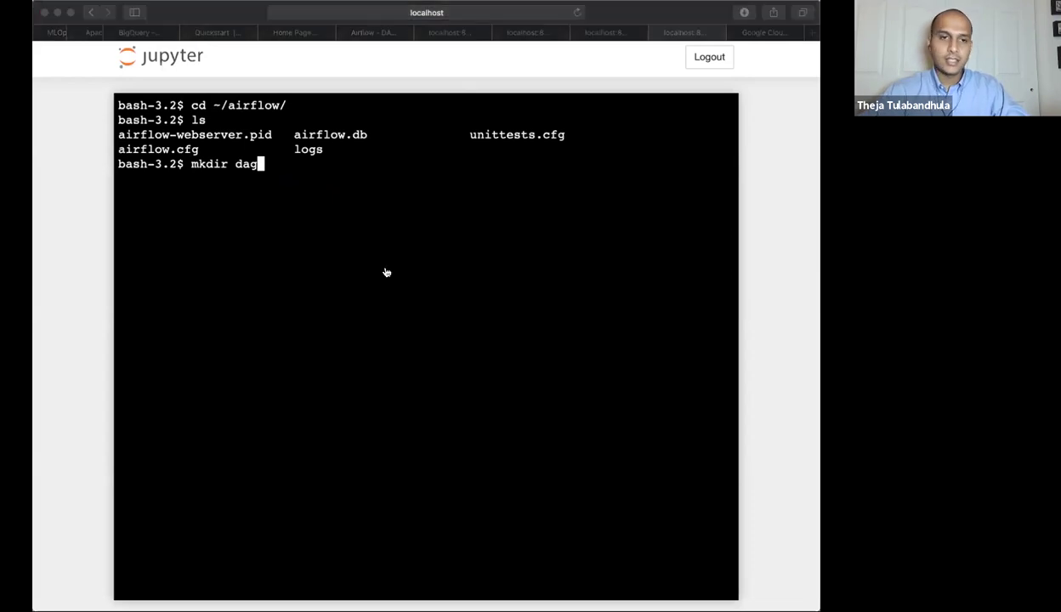
{"action": "type", "text": "s"}
{"action": "key", "text": "Return"}
{"action": "type", "text": "cd da"}
{"action": "key", "text": "Tab"}
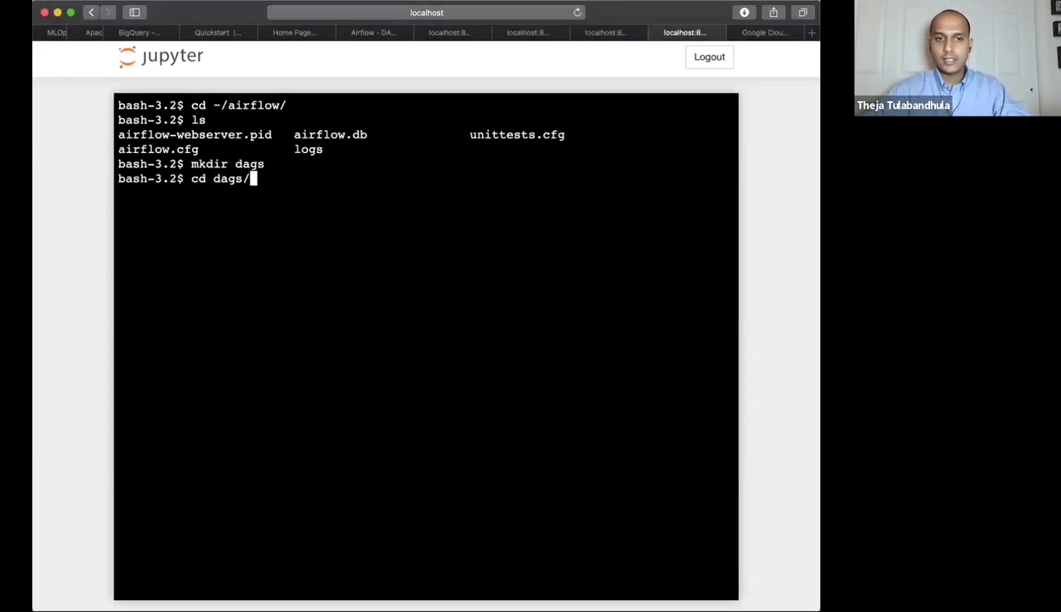
{"action": "key", "text": "Return"}
{"action": "left_click", "coordinate": [741, 379]}
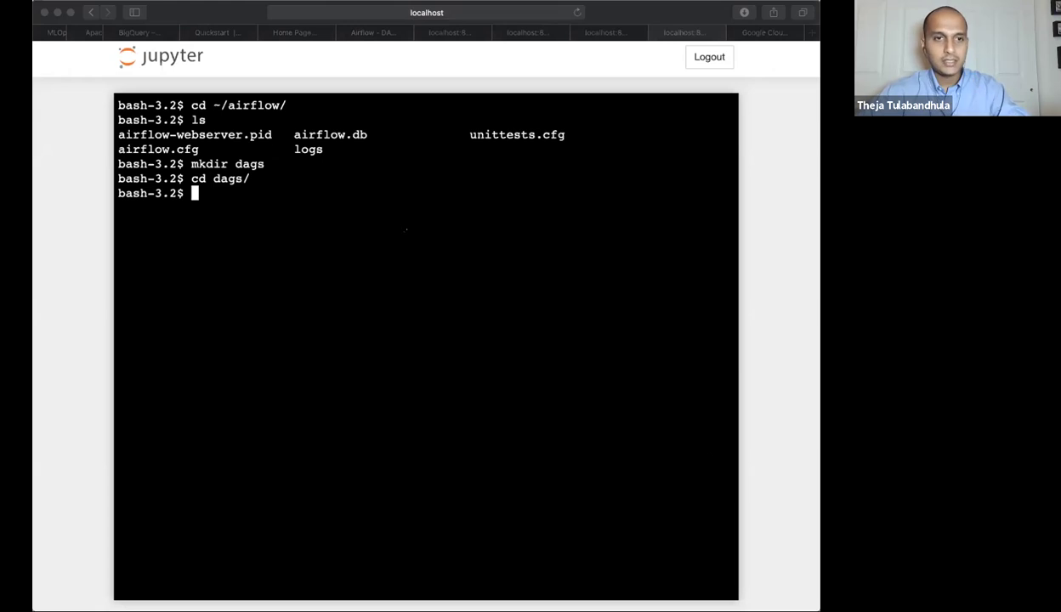
{"action": "left_click", "coordinate": [60, 234]}
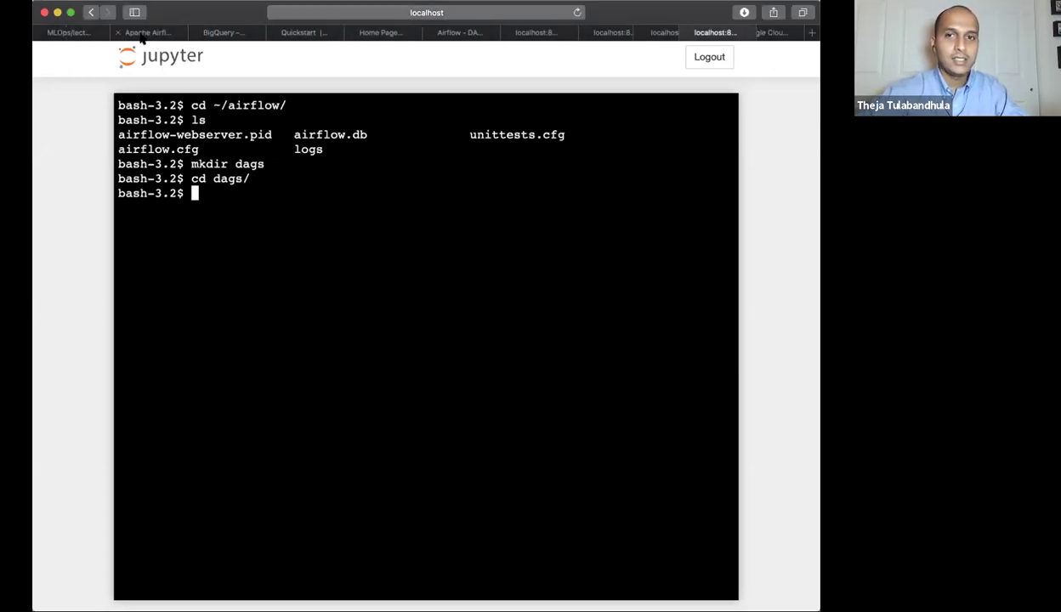
{"action": "left_click", "coordinate": [141, 33]}
Download the Transient Training Pipeline workflow file from the Workflow Specification section.
{"action": "scroll", "coordinate": [249, 408], "scroll_direction": "down", "scroll_amount": 15}
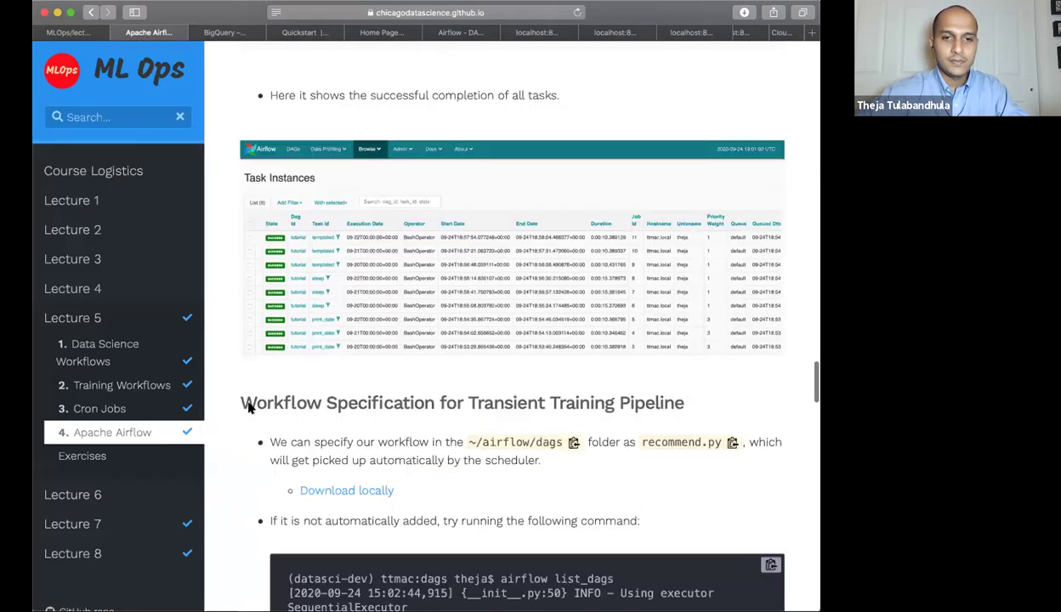
{"action": "left_click", "coordinate": [351, 251]}
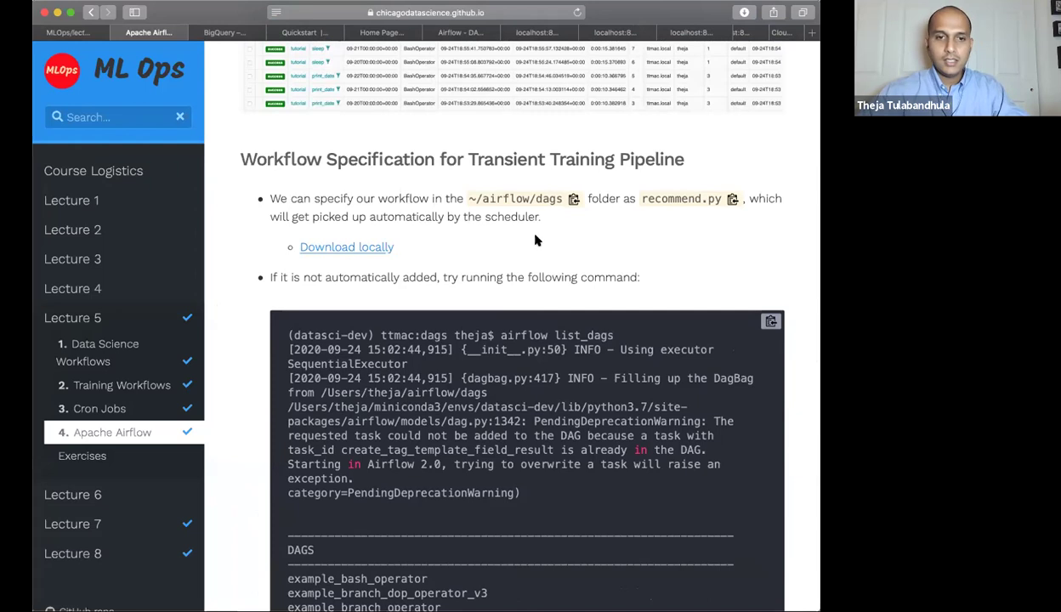
{"action": "left_click", "coordinate": [438, 272]}
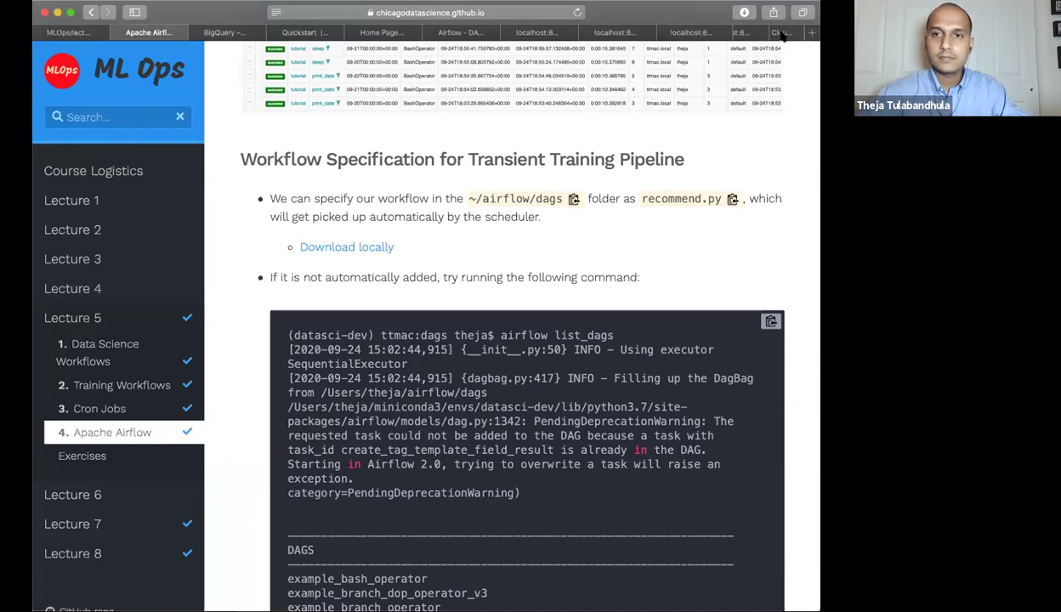
Copy ~/Downloads/recommend_airflow.py into the current dags folder.
{"action": "left_click", "coordinate": [690, 34]}
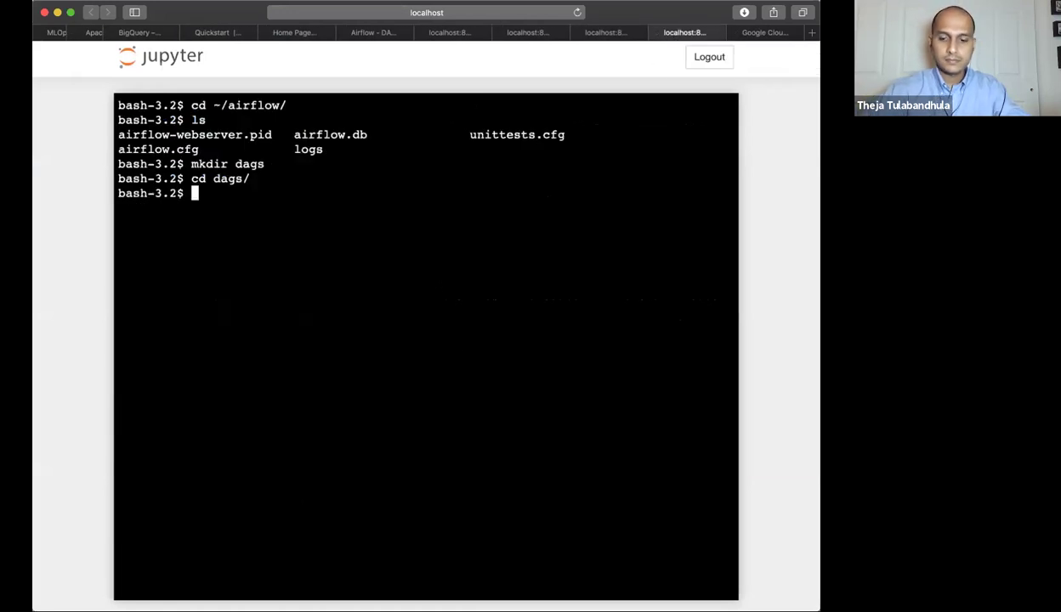
{"action": "type", "text": "cp ~/Downloads/re"}
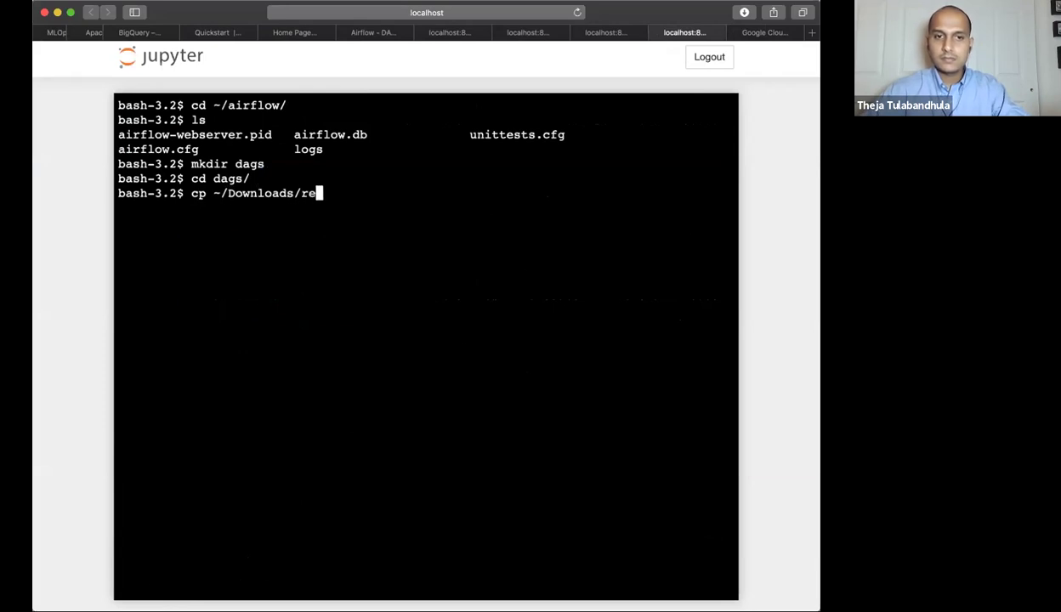
{"action": "key", "text": "Tab"}
{"action": "key", "text": "Tab"}
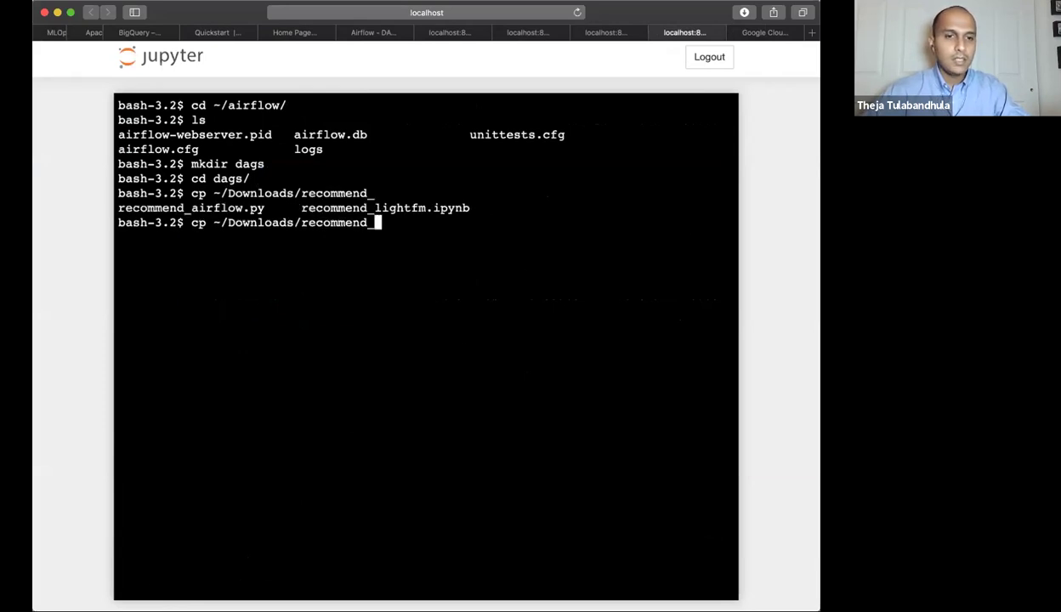
{"action": "type", "text": "a"}
{"action": "key", "text": "Tab"}
{"action": "type", "text": "."}
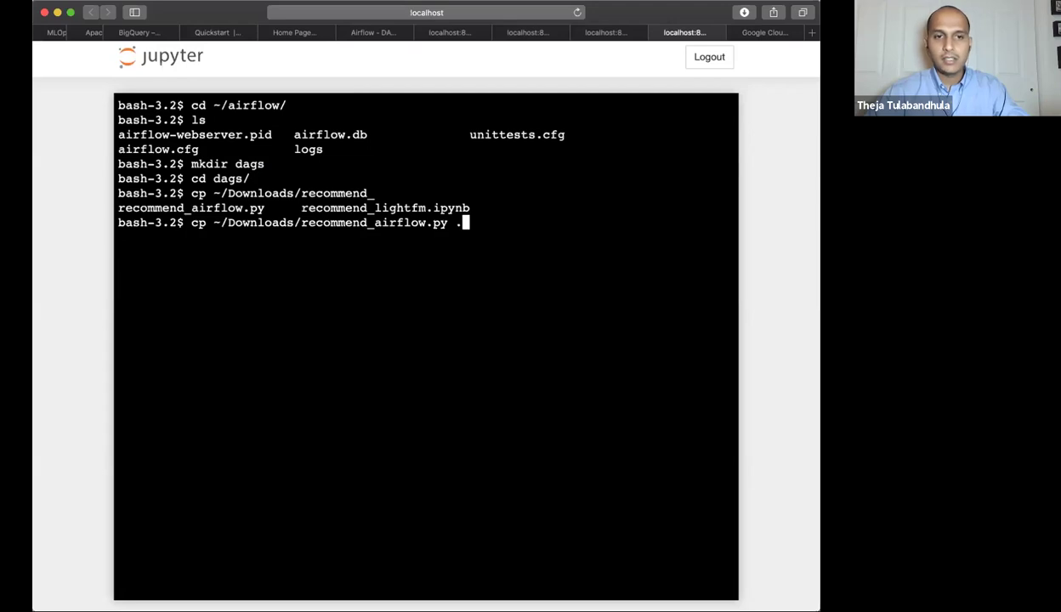
{"action": "key", "text": "Return"}
Confirm the working directory with pwd, then clear the terminal screen.
{"action": "type", "text": "pwd"}
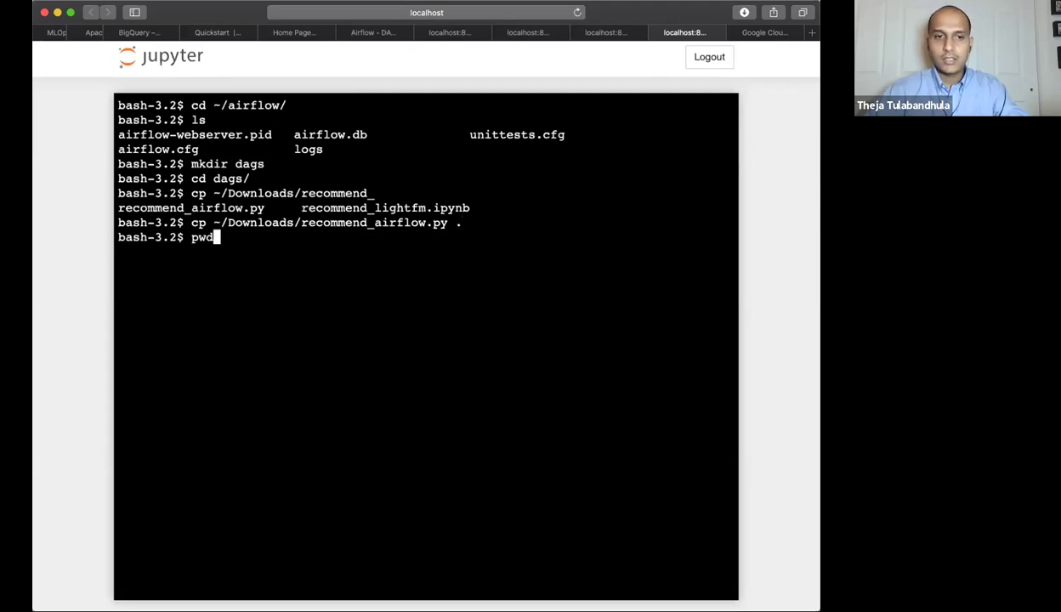
{"action": "key", "text": "Return"}
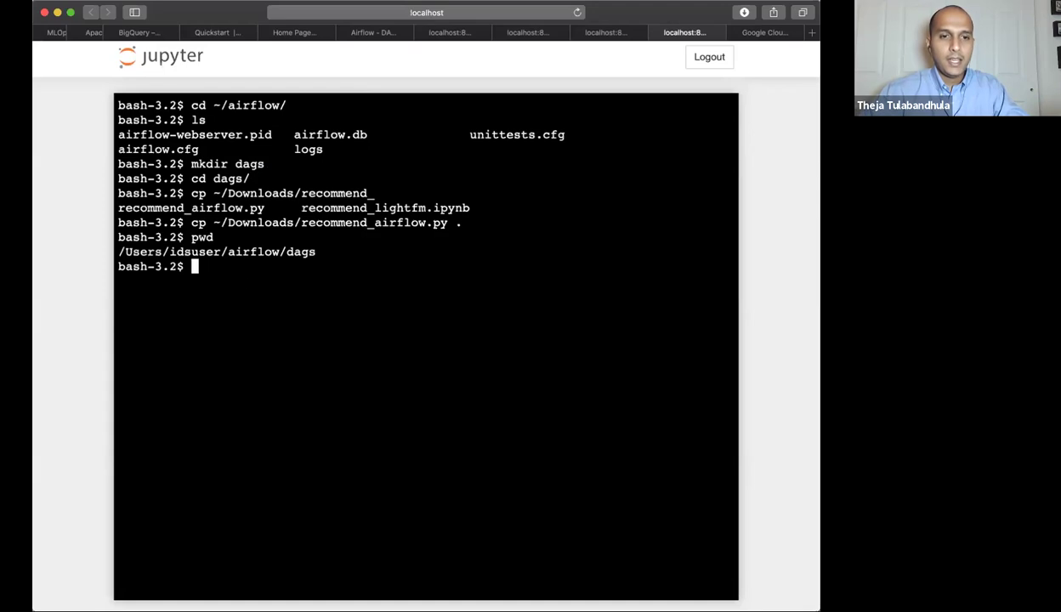
{"action": "type", "text": "clear"}
{"action": "key", "text": "Return"}
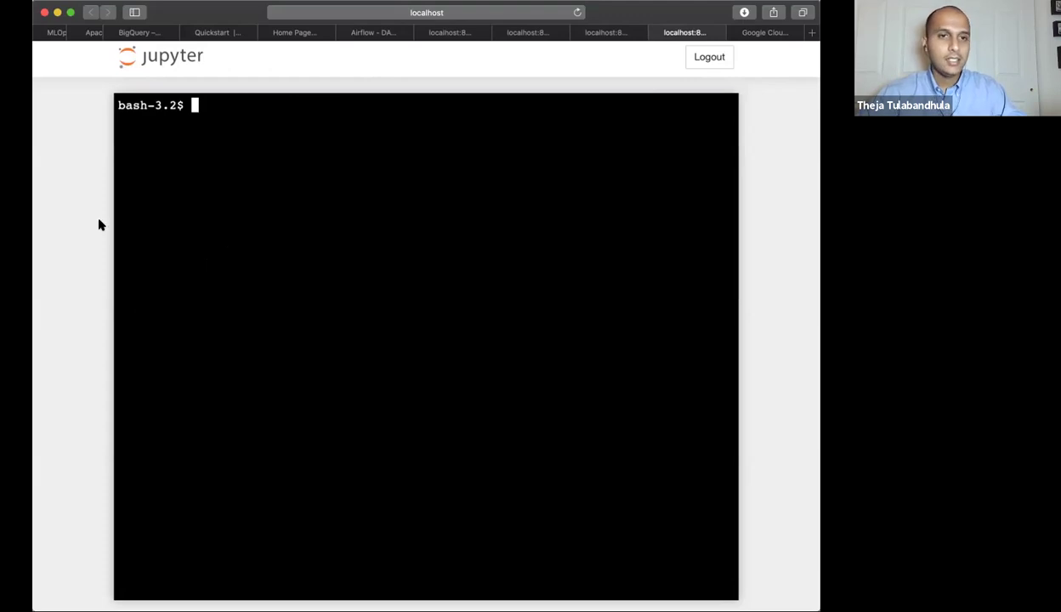
{"action": "left_click", "coordinate": [73, 177]}
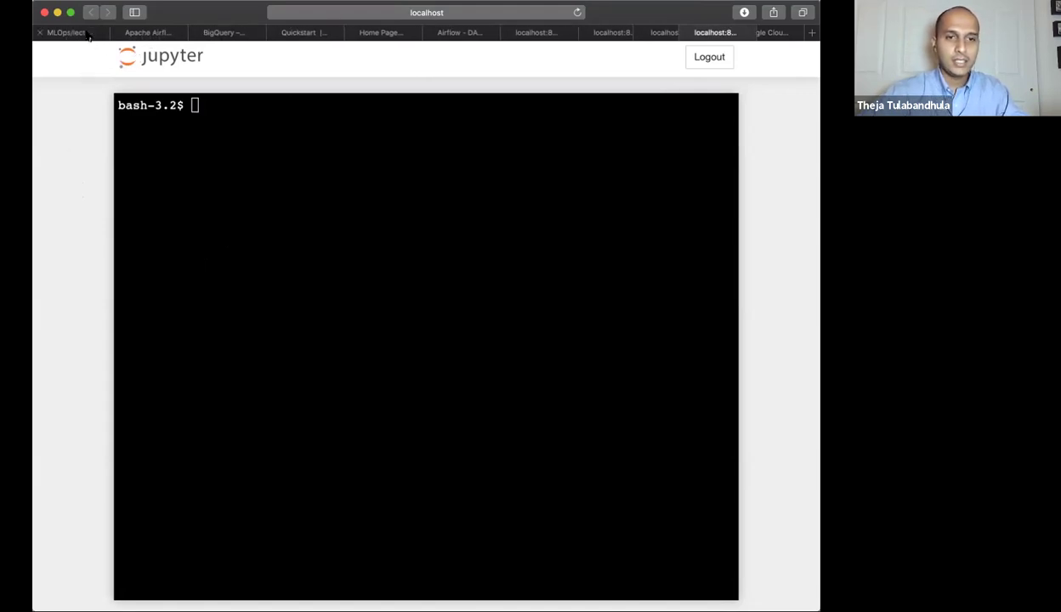
Return to the Airflow DAGs page and scroll through the 22 listed DAGs.
{"action": "left_click", "coordinate": [148, 34]}
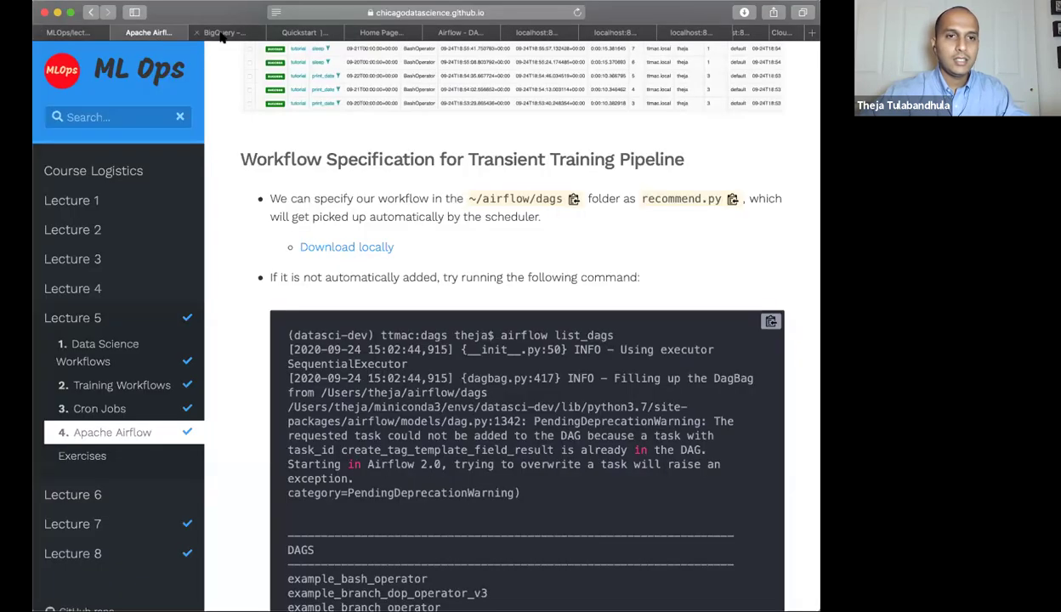
{"action": "left_click", "coordinate": [302, 32]}
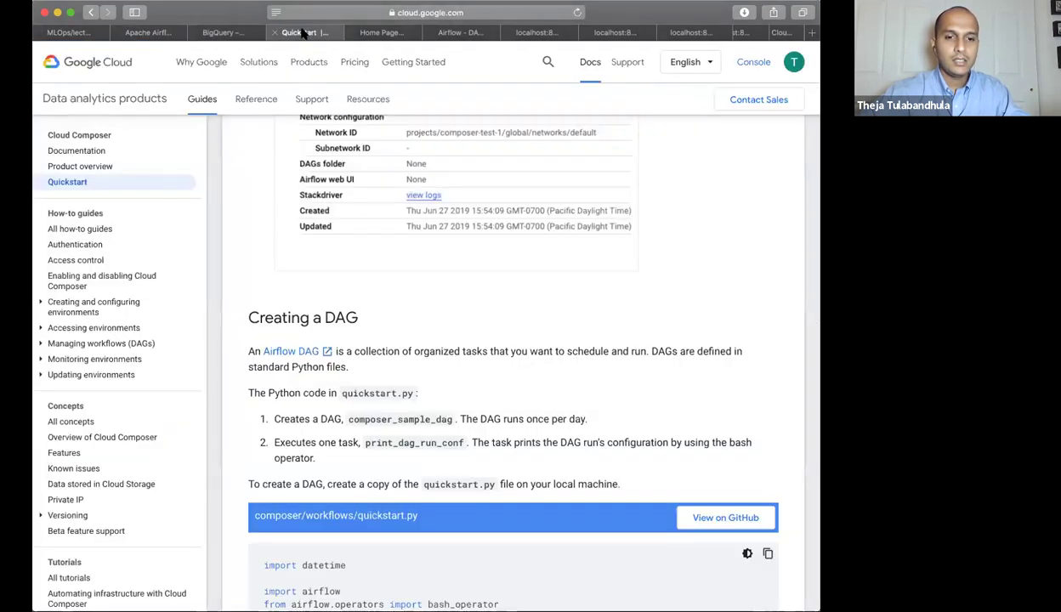
{"action": "left_click", "coordinate": [377, 33]}
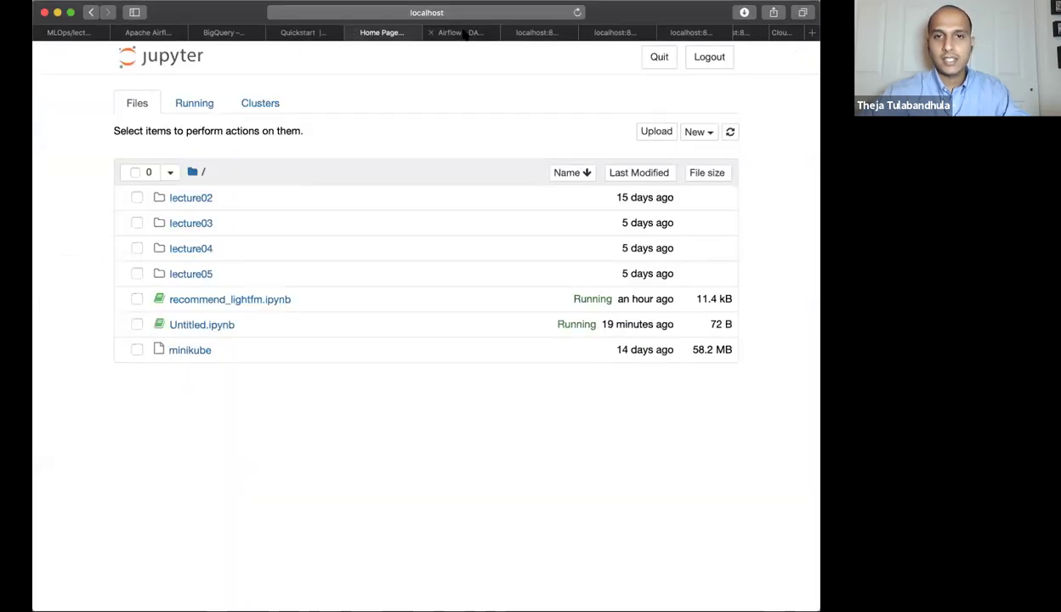
{"action": "left_click", "coordinate": [465, 33]}
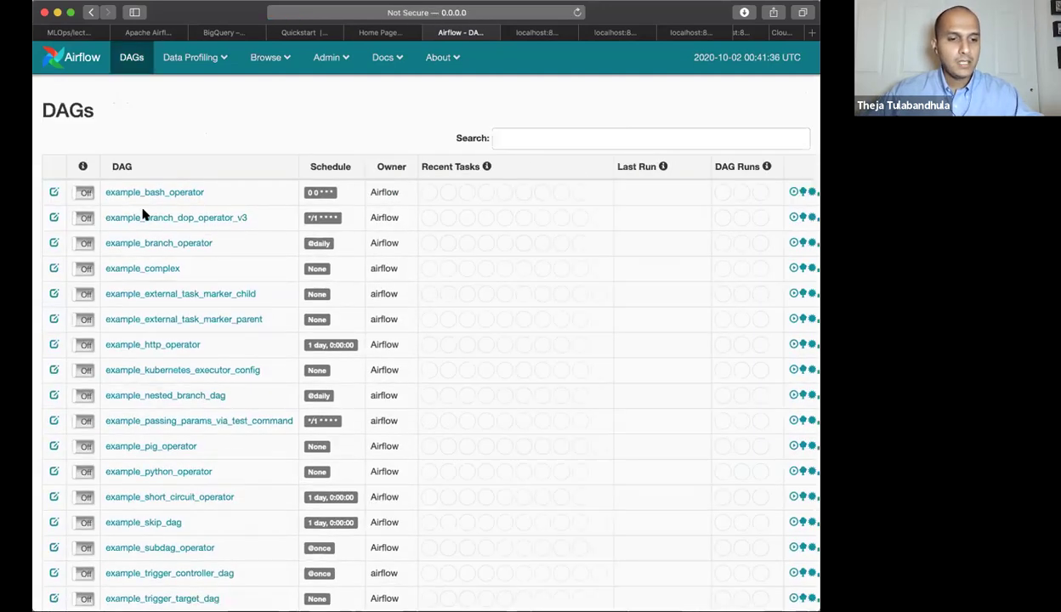
{"action": "scroll", "coordinate": [143, 216], "scroll_direction": "down", "scroll_amount": 5}
{"action": "scroll", "coordinate": [143, 216], "scroll_direction": "up", "scroll_amount": 3}
{"action": "scroll", "coordinate": [144, 216], "scroll_direction": "down", "scroll_amount": 1}
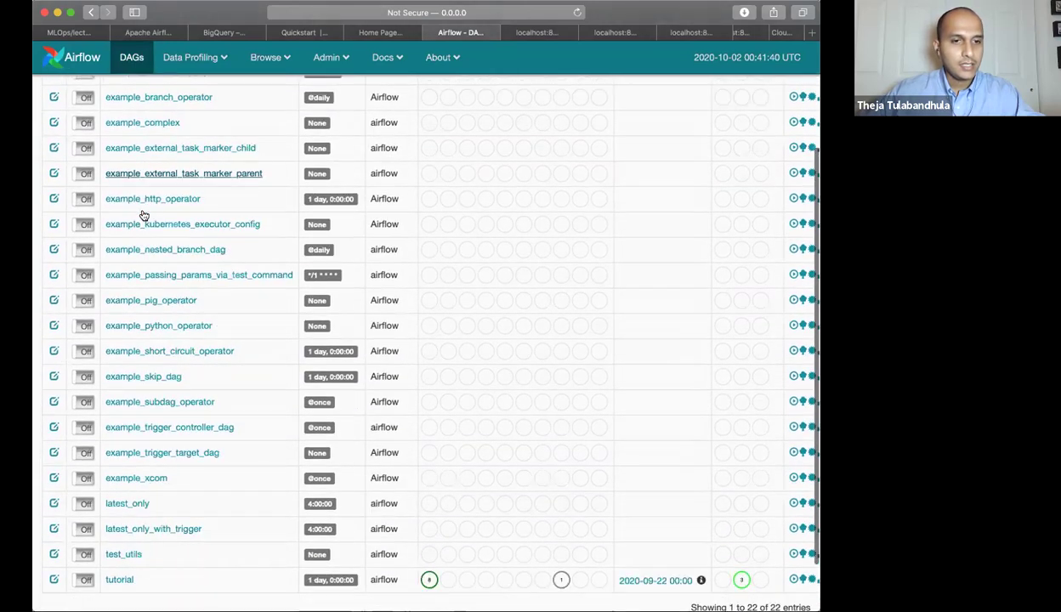
{"action": "scroll", "coordinate": [144, 216], "scroll_direction": "up", "scroll_amount": 3}
{"action": "scroll", "coordinate": [144, 216], "scroll_direction": "down", "scroll_amount": 4}
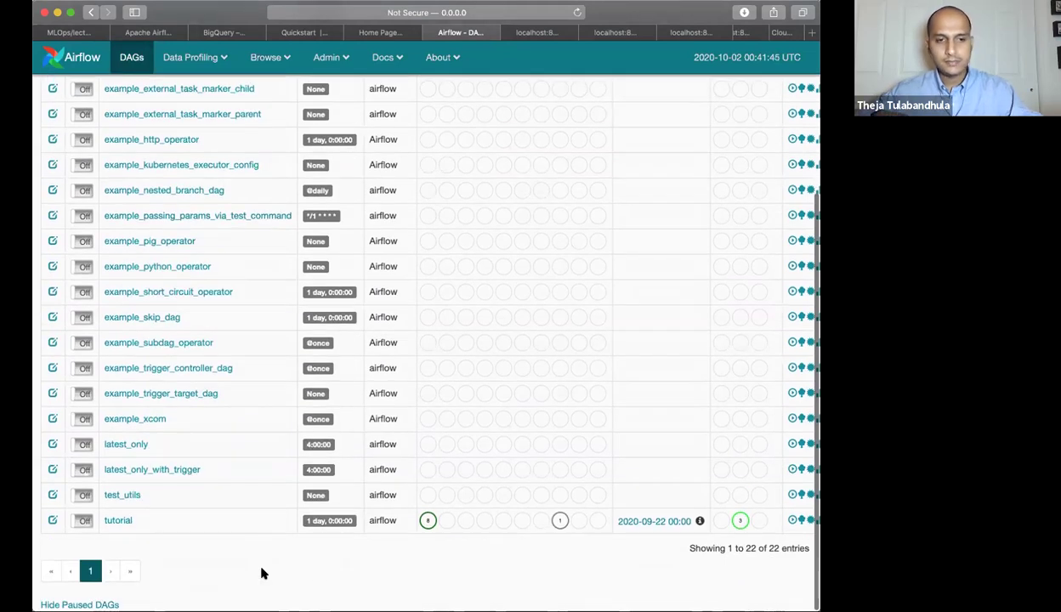
Reload the DAG list twice, scrolling down to tutorial to check for the new pipeline.
{"action": "key", "text": "super+r"}
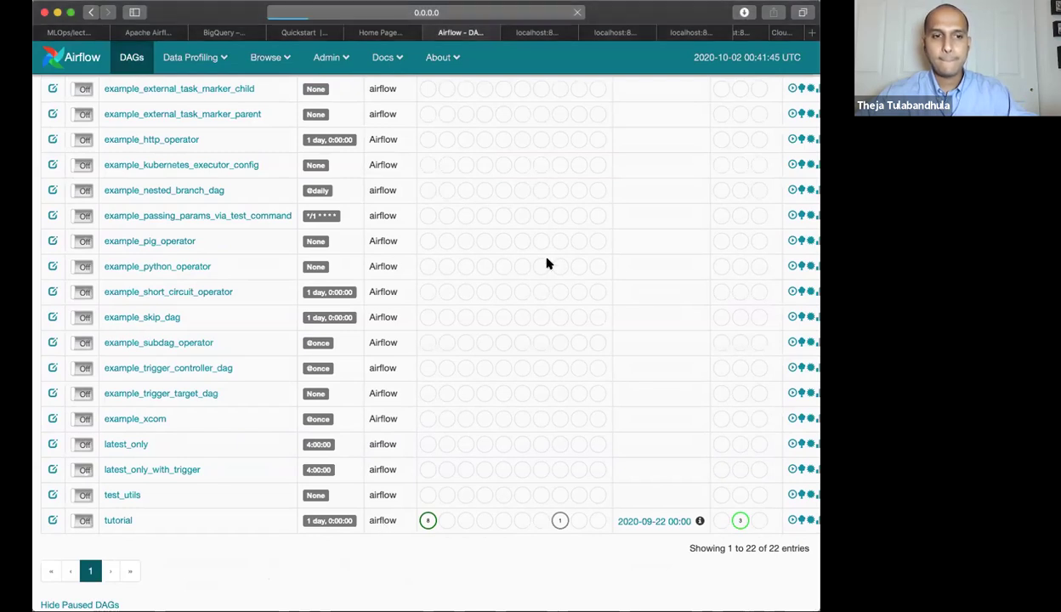
{"action": "scroll", "coordinate": [527, 265], "scroll_direction": "down", "scroll_amount": 10}
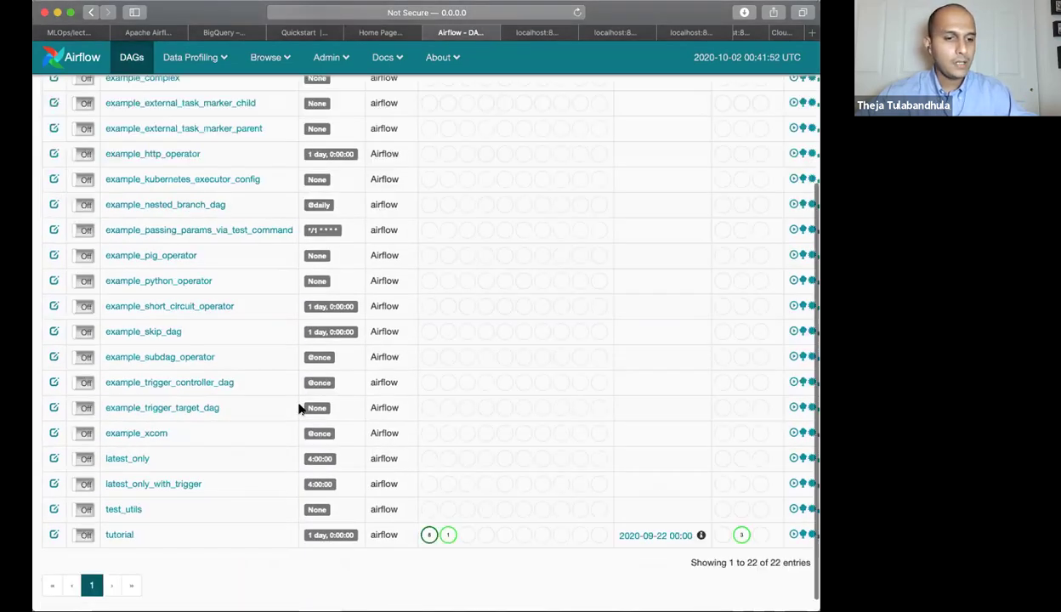
{"action": "scroll", "coordinate": [299, 409], "scroll_direction": "up", "scroll_amount": 5}
{"action": "scroll", "coordinate": [300, 409], "scroll_direction": "down", "scroll_amount": 5}
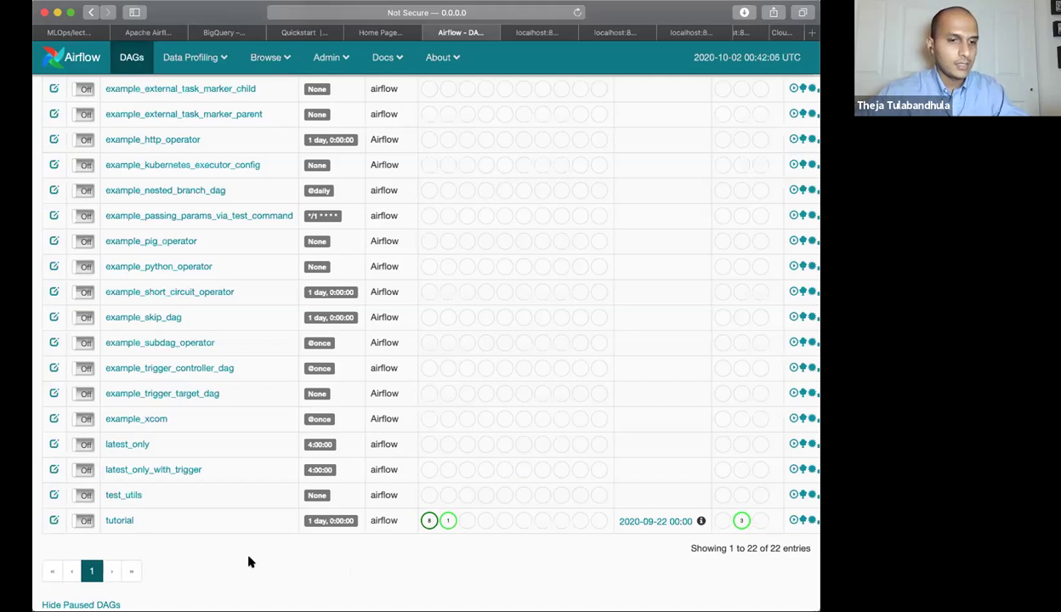
{"action": "scroll", "coordinate": [249, 559], "scroll_direction": "up", "scroll_amount": 3}
{"action": "key", "text": "super+r"}
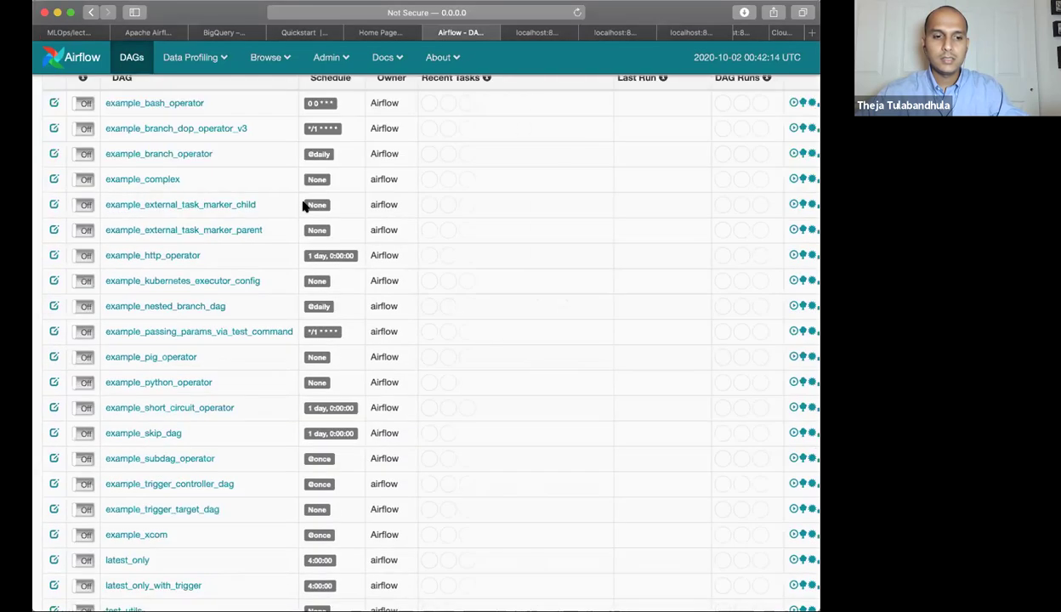
{"action": "scroll", "coordinate": [304, 204], "scroll_direction": "down", "scroll_amount": 3}
{"action": "scroll", "coordinate": [232, 237], "scroll_direction": "up", "scroll_amount": 5}
{"action": "scroll", "coordinate": [232, 238], "scroll_direction": "down", "scroll_amount": 5}
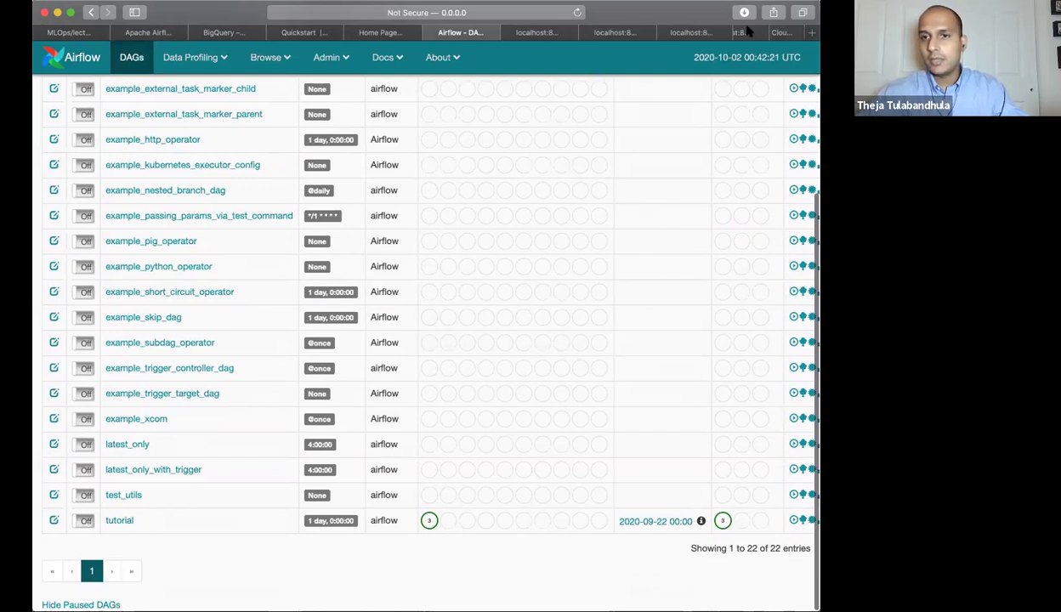
Open recommend_airflow.py in the Jupyter terminal with less.
{"action": "left_click", "coordinate": [686, 34]}
{"action": "type", "text": "less recommend_airflow.py"}
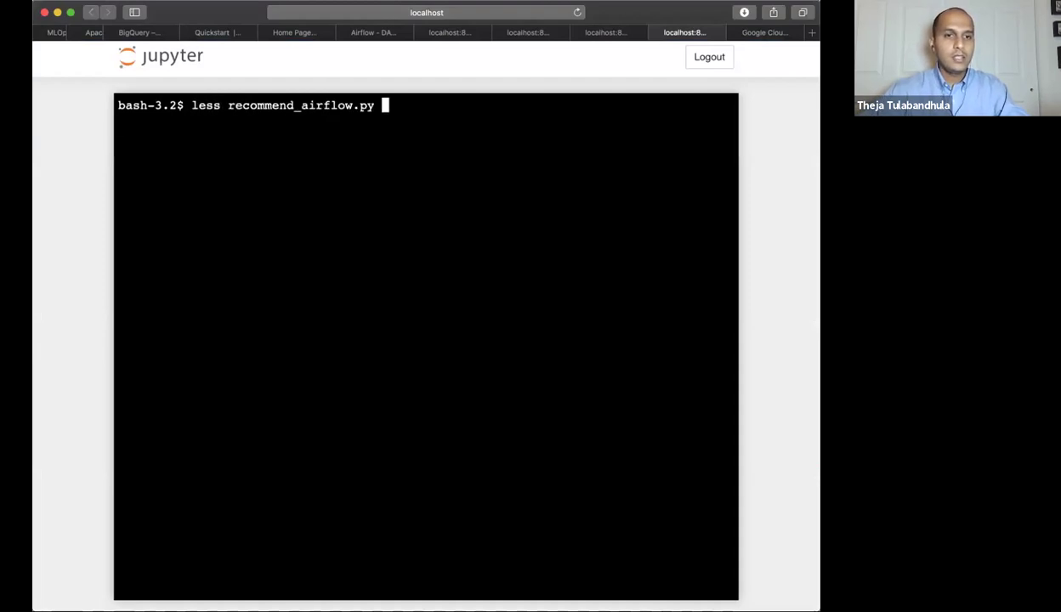
{"action": "key", "text": "Return"}
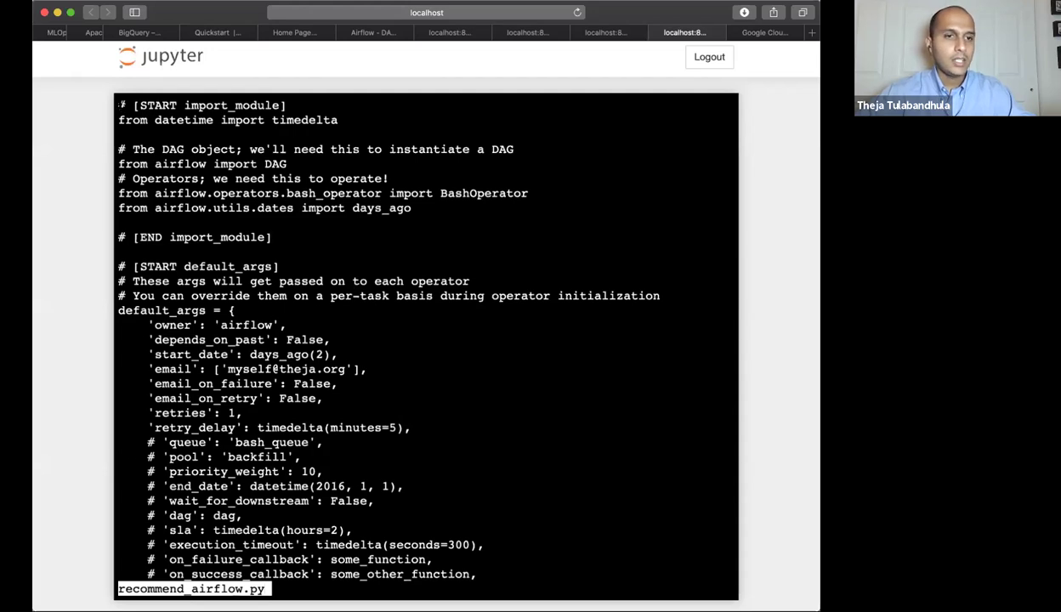
Highlight the timedelta, DAG, BashOperator and days_ago imports, then the owner-through-retries default_args.
{"action": "left_click_drag", "start_coordinate": [119, 102], "coordinate": [342, 120]}
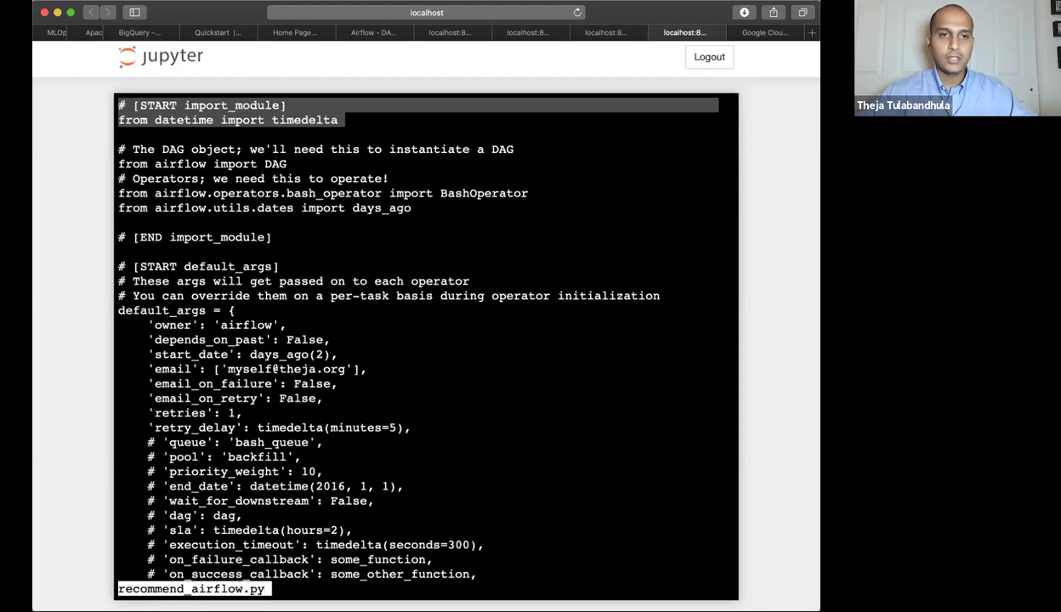
{"action": "left_click_drag", "start_coordinate": [287, 163], "coordinate": [119, 163]}
{"action": "triple_click", "coordinate": [333, 193]}
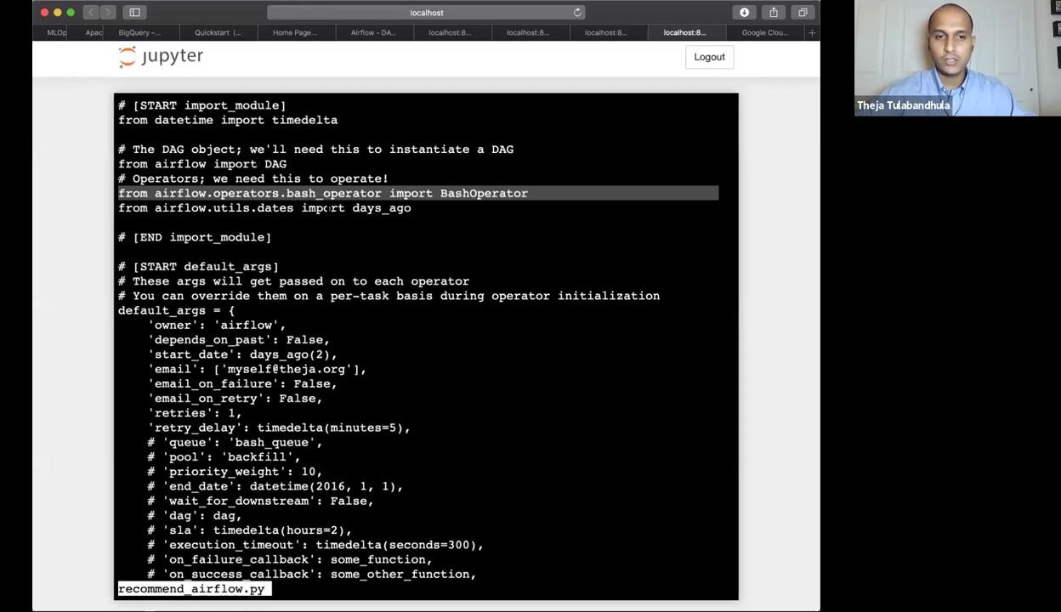
{"action": "triple_click", "coordinate": [328, 208]}
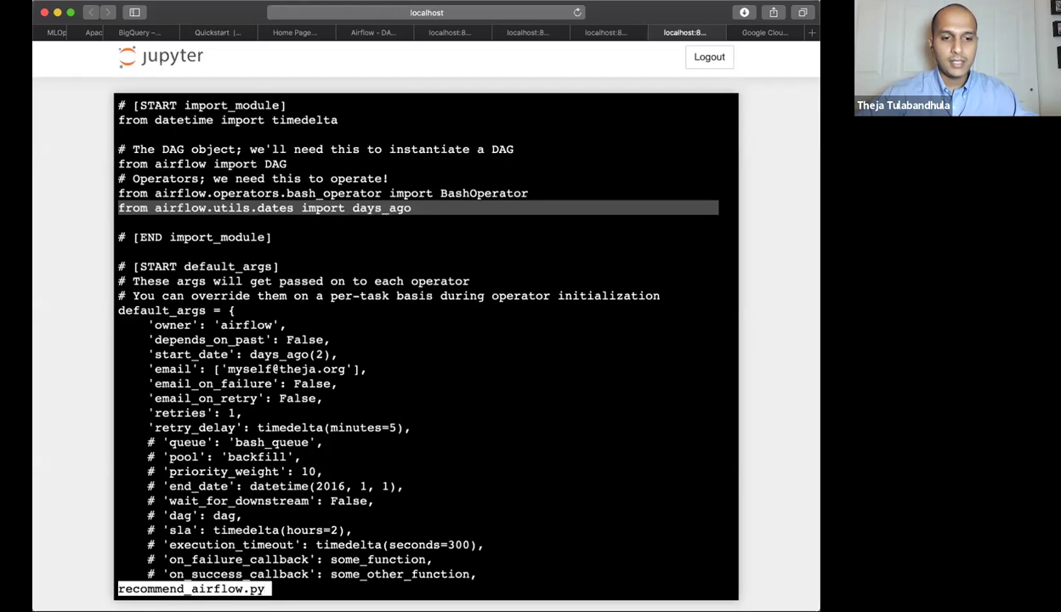
{"action": "scroll", "coordinate": [425, 340], "scroll_direction": "down", "scroll_amount": 5}
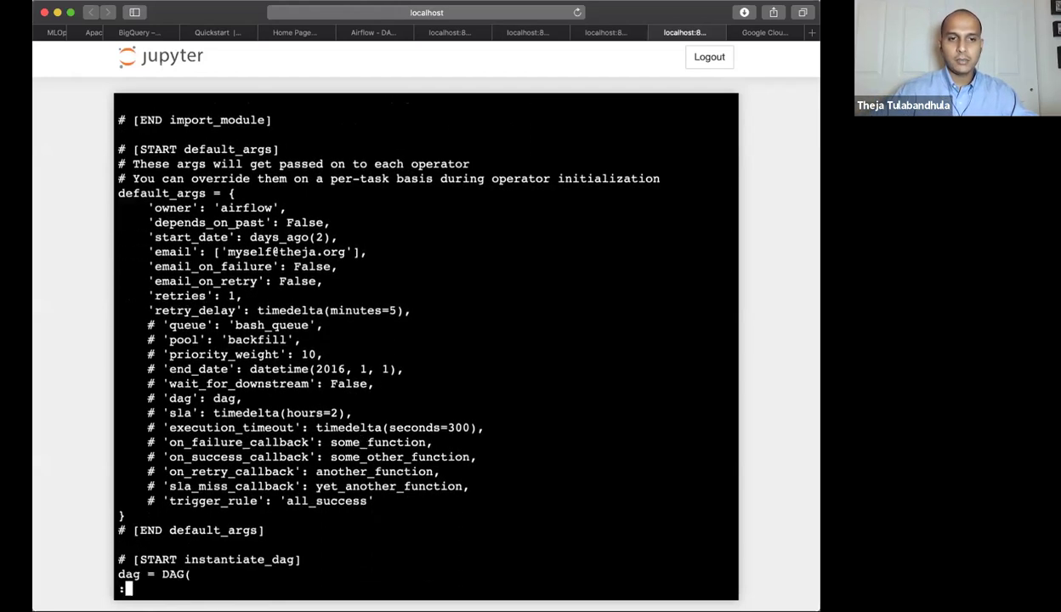
{"action": "scroll", "coordinate": [425, 340], "scroll_direction": "down", "scroll_amount": 3}
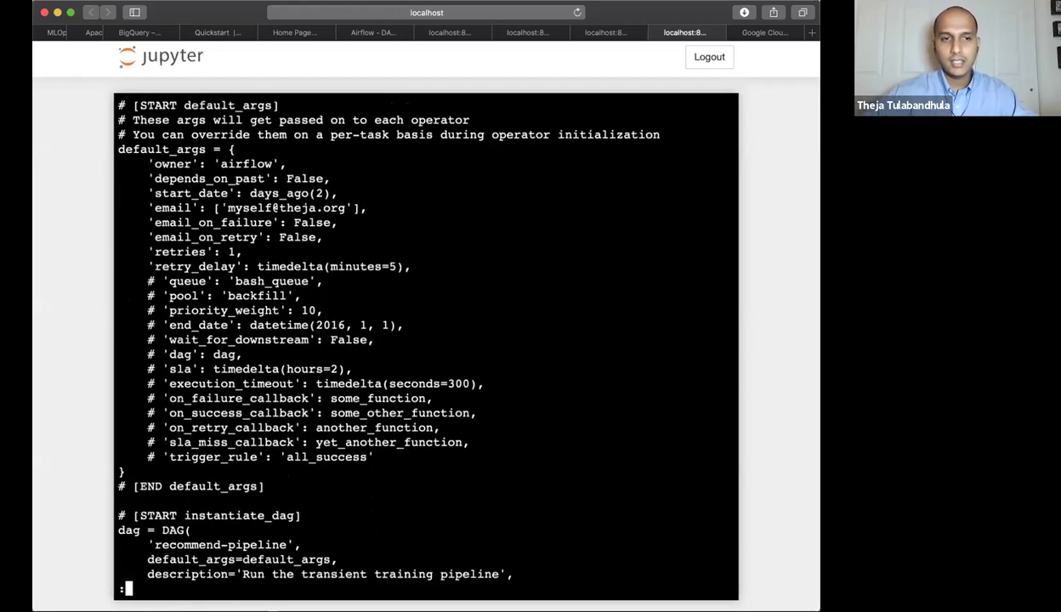
{"action": "left_click_drag", "start_coordinate": [149, 163], "coordinate": [325, 245]}
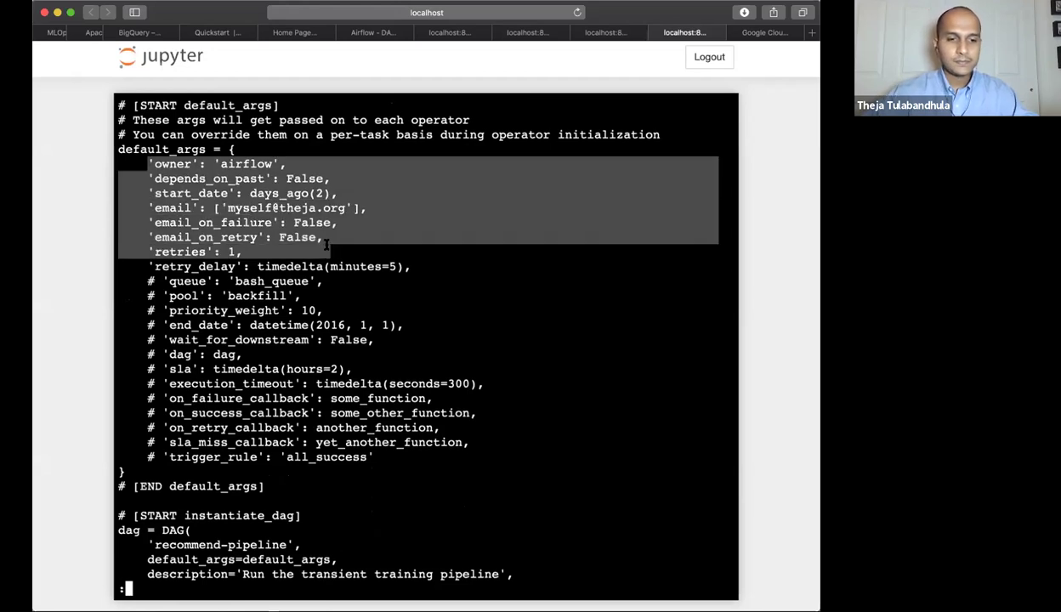
{"action": "scroll", "coordinate": [325, 244], "scroll_direction": "down", "scroll_amount": 6}
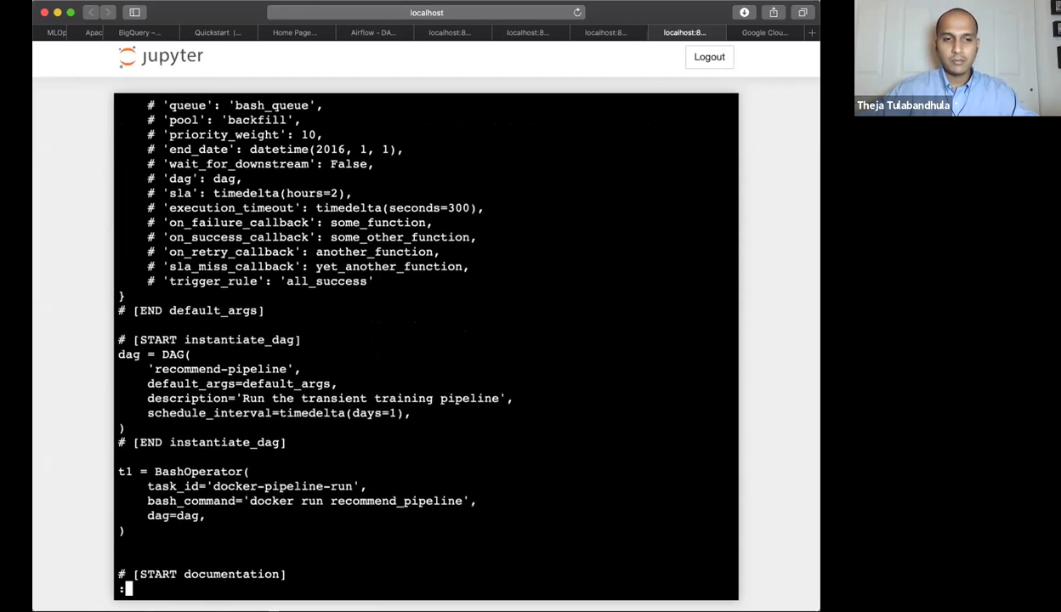
Highlight the DAG definition with schedule_interval and the docker-pipeline-run task running 'docker run recommend_pipeline'.
{"action": "scroll", "coordinate": [425, 340], "scroll_direction": "down", "scroll_amount": 2}
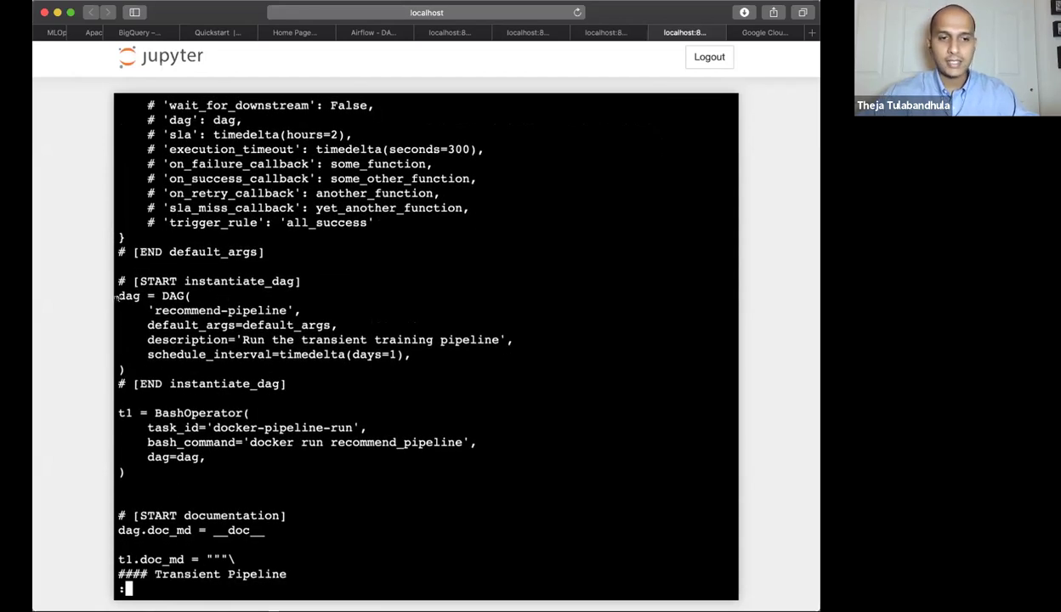
{"action": "left_click_drag", "start_coordinate": [119, 295], "coordinate": [213, 352]}
{"action": "left_click_drag", "start_coordinate": [252, 353], "coordinate": [396, 366]}
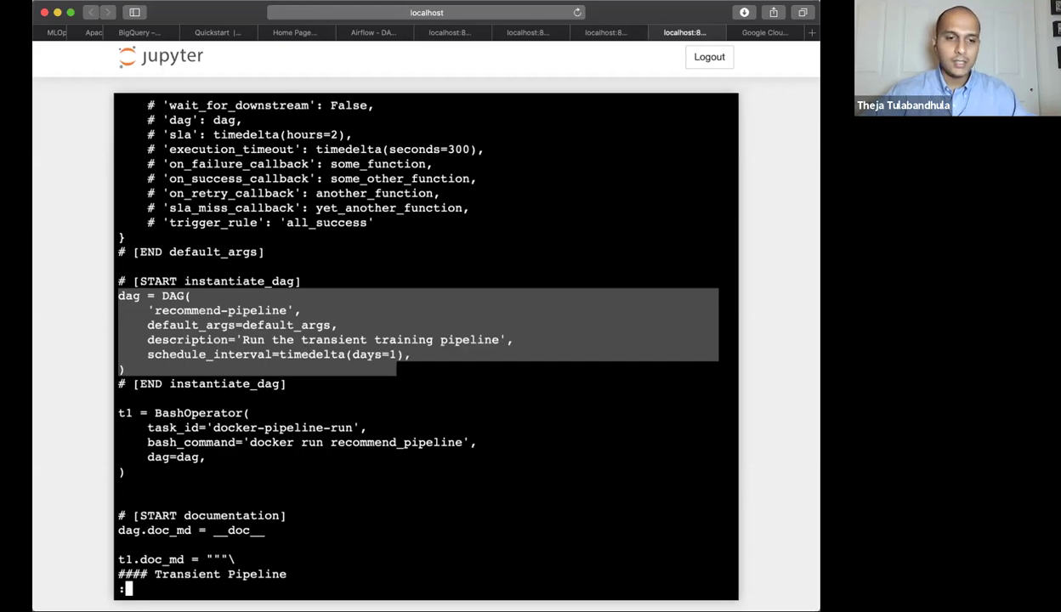
{"action": "left_click_drag", "start_coordinate": [126, 473], "coordinate": [113, 415]}
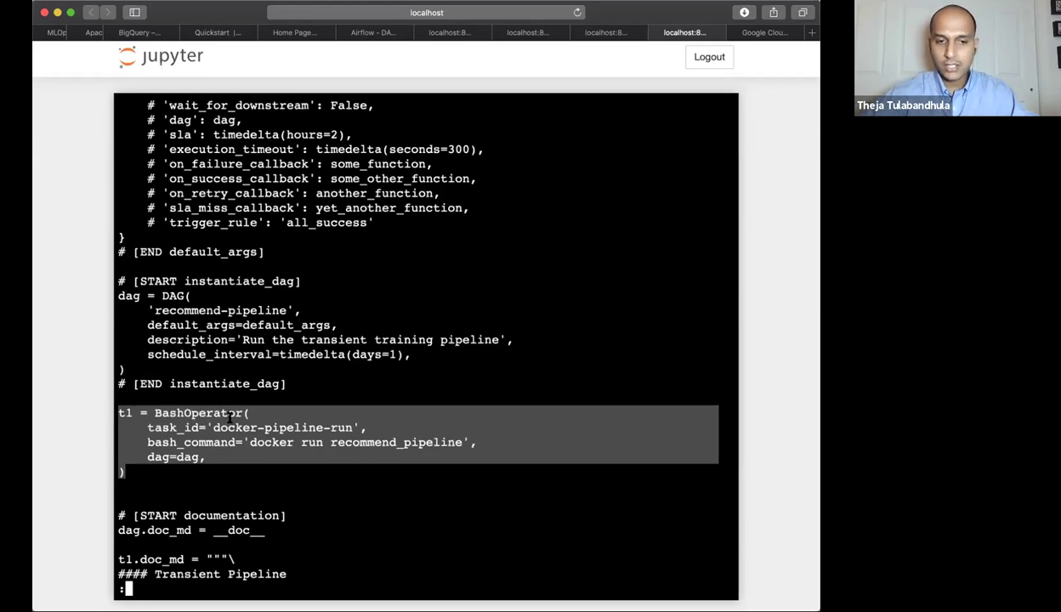
{"action": "left_click_drag", "start_coordinate": [212, 428], "coordinate": [346, 428]}
{"action": "left_click_drag", "start_coordinate": [250, 442], "coordinate": [461, 442]}
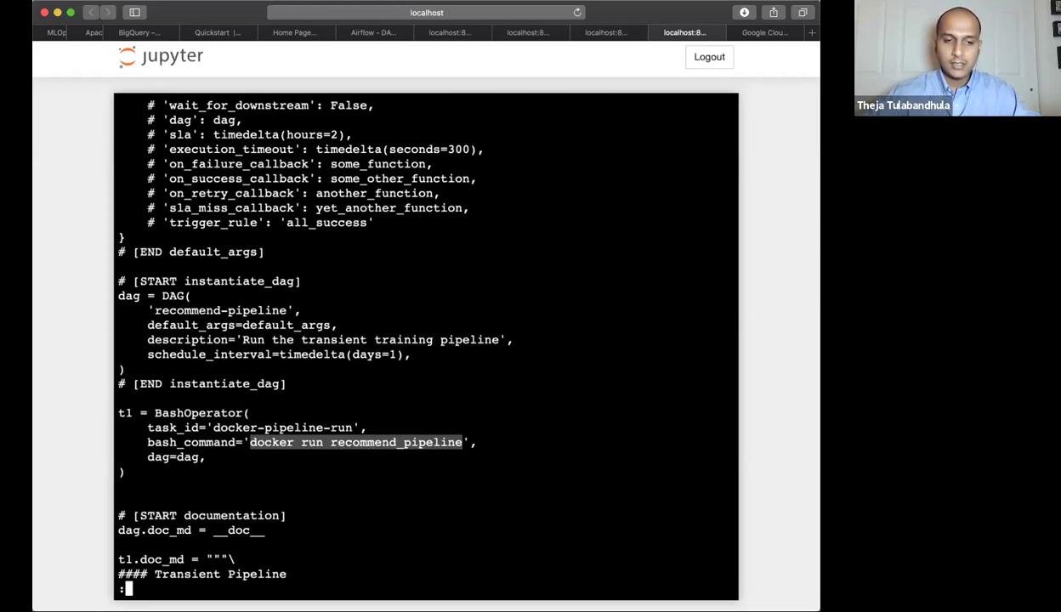
Read to the file's end, highlighting dag=dag, t1.doc_md and the description, then quit less.
{"action": "key", "text": "Down"}
{"action": "key", "text": "Down"}
{"action": "key", "text": "Down"}
{"action": "key", "text": "Down"}
{"action": "key", "text": "Down"}
{"action": "key", "text": "Down"}
{"action": "key", "text": "Down"}
{"action": "key", "text": "Down"}
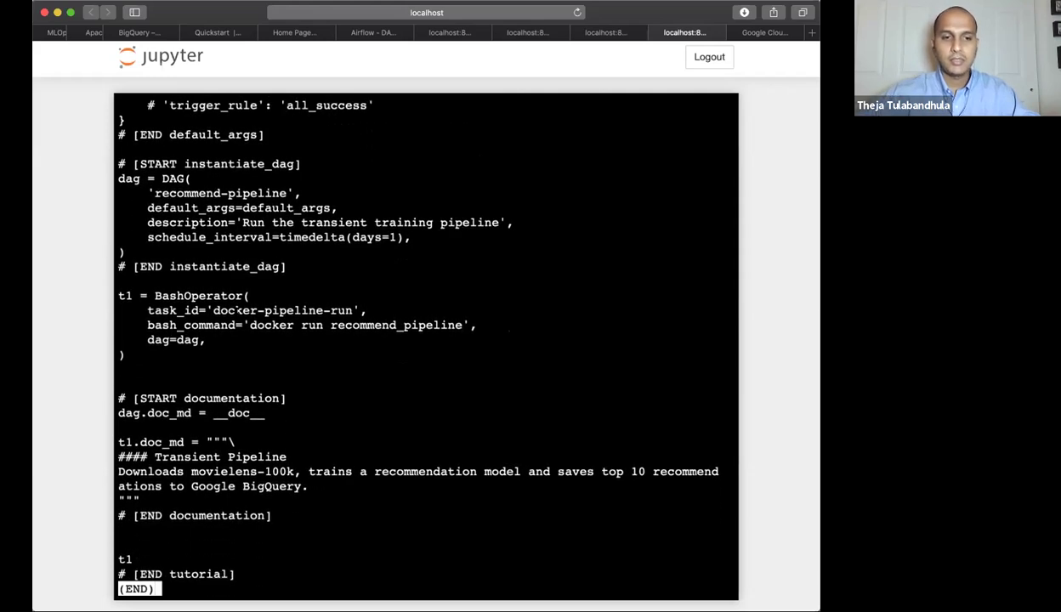
{"action": "double_click", "coordinate": [178, 338]}
{"action": "left_click", "coordinate": [231, 324]}
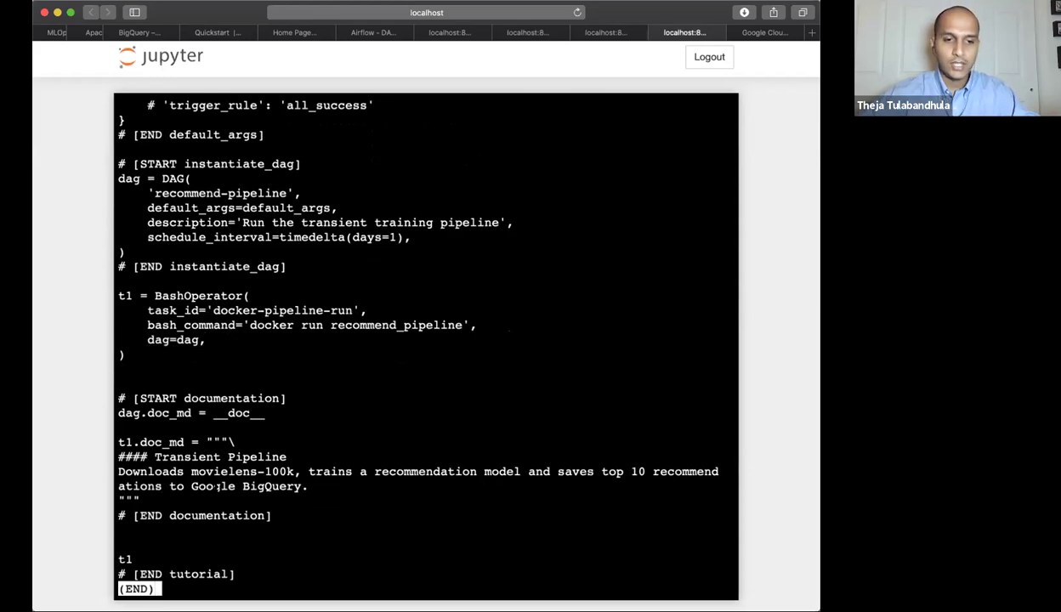
{"action": "left_click_drag", "start_coordinate": [120, 442], "coordinate": [184, 443]}
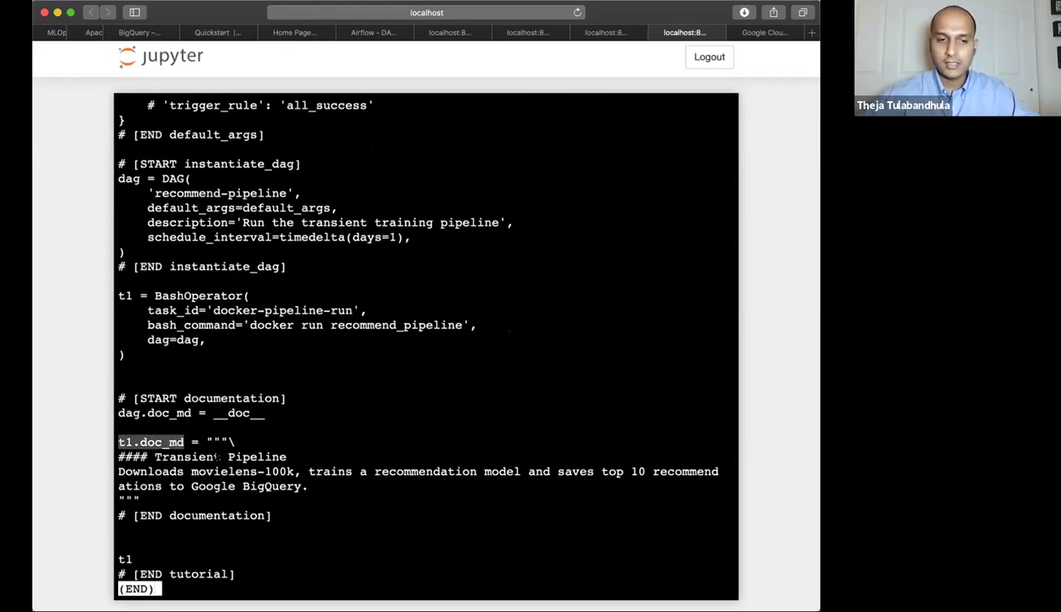
{"action": "left_click_drag", "start_coordinate": [120, 471], "coordinate": [301, 485]}
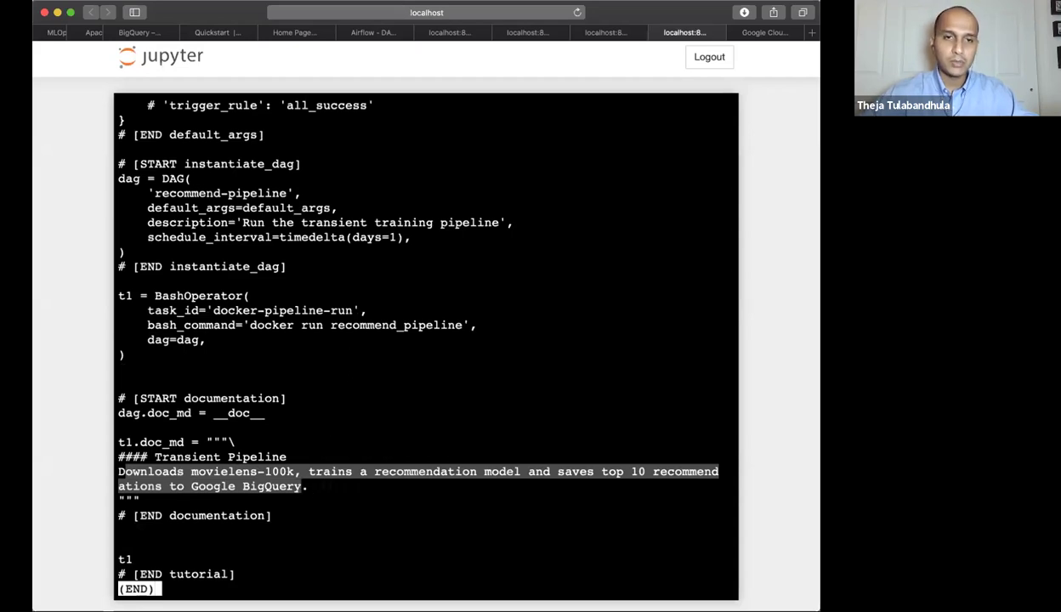
{"action": "left_click", "coordinate": [414, 360]}
{"action": "key", "text": "q"}
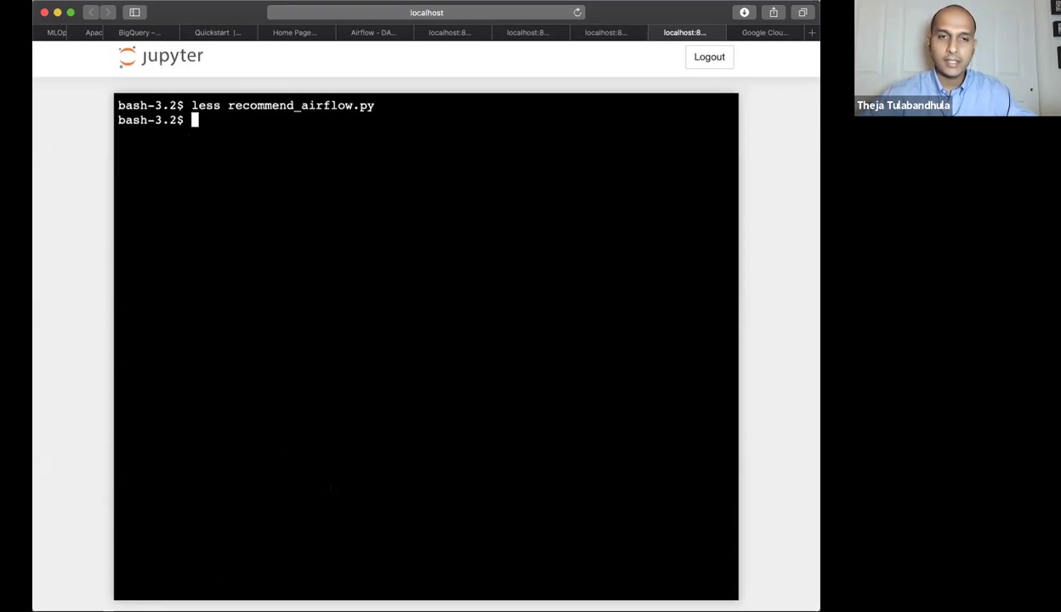
Reload the Airflow DAGs page and check the list, which still shows 22 DAGs ending with tutorial.
{"action": "left_click", "coordinate": [374, 32]}
{"action": "key", "text": "super+r"}
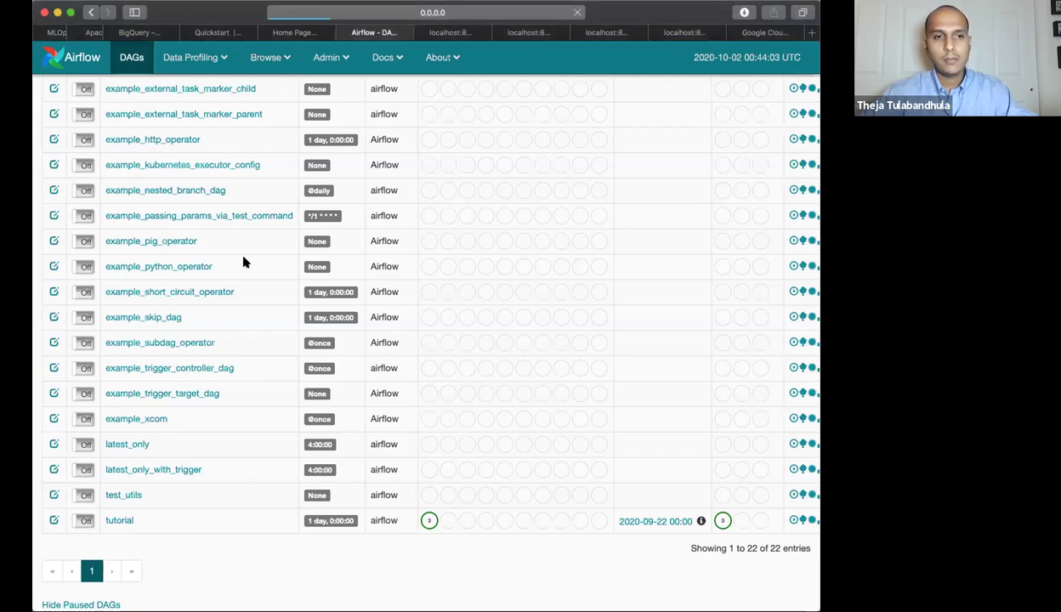
{"action": "scroll", "coordinate": [243, 262], "scroll_direction": "up", "scroll_amount": 3}
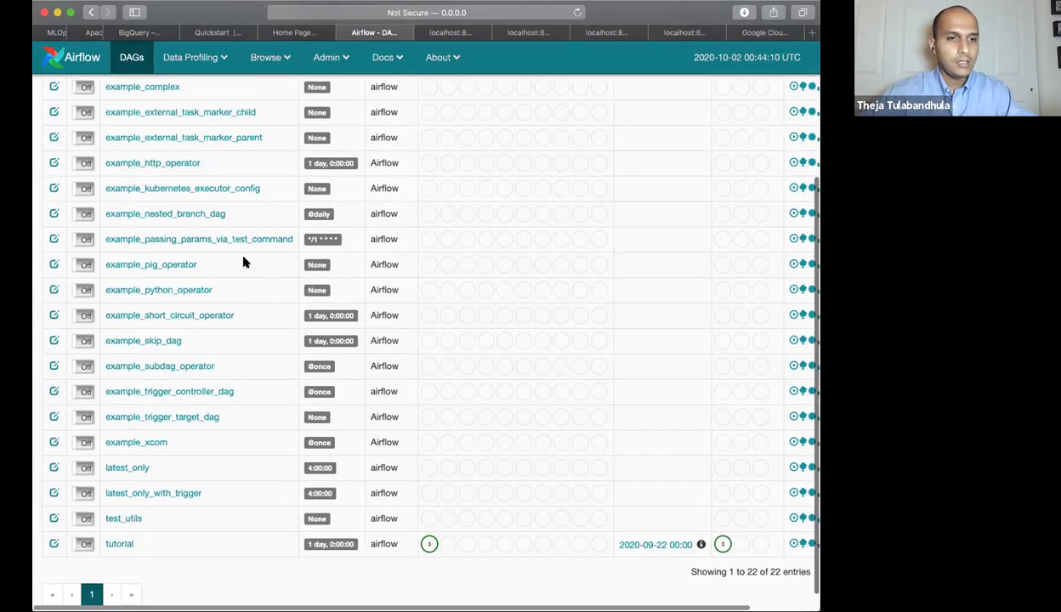
{"action": "scroll", "coordinate": [243, 262], "scroll_direction": "down", "scroll_amount": 3}
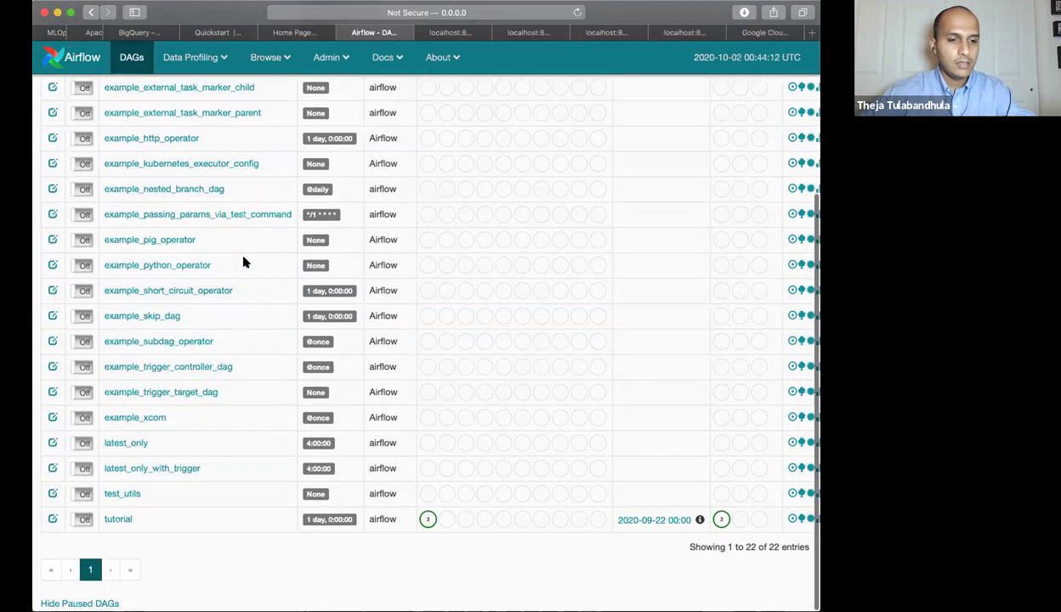
{"action": "left_click", "coordinate": [224, 562]}
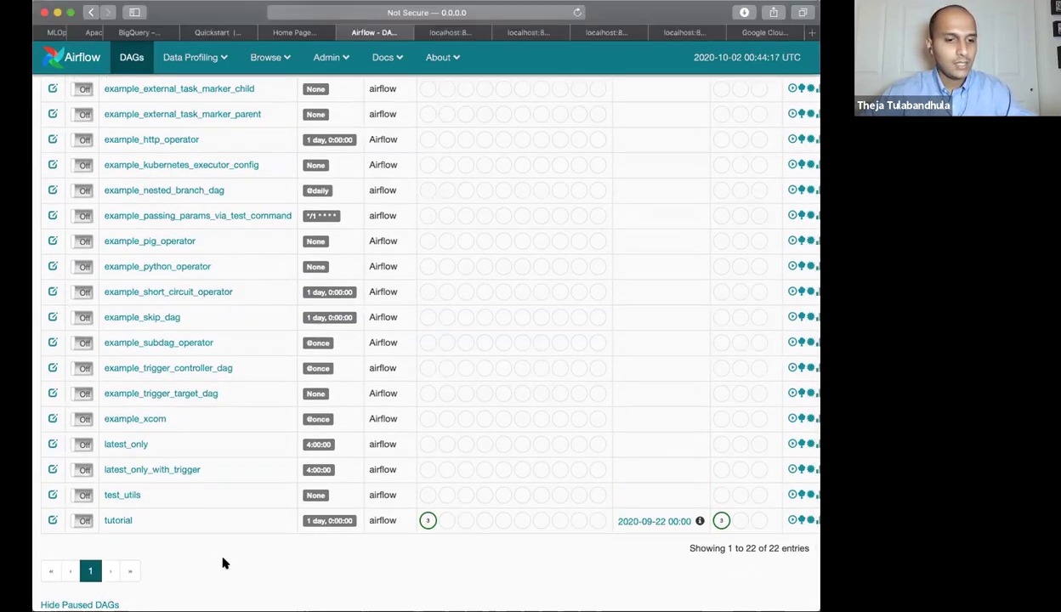
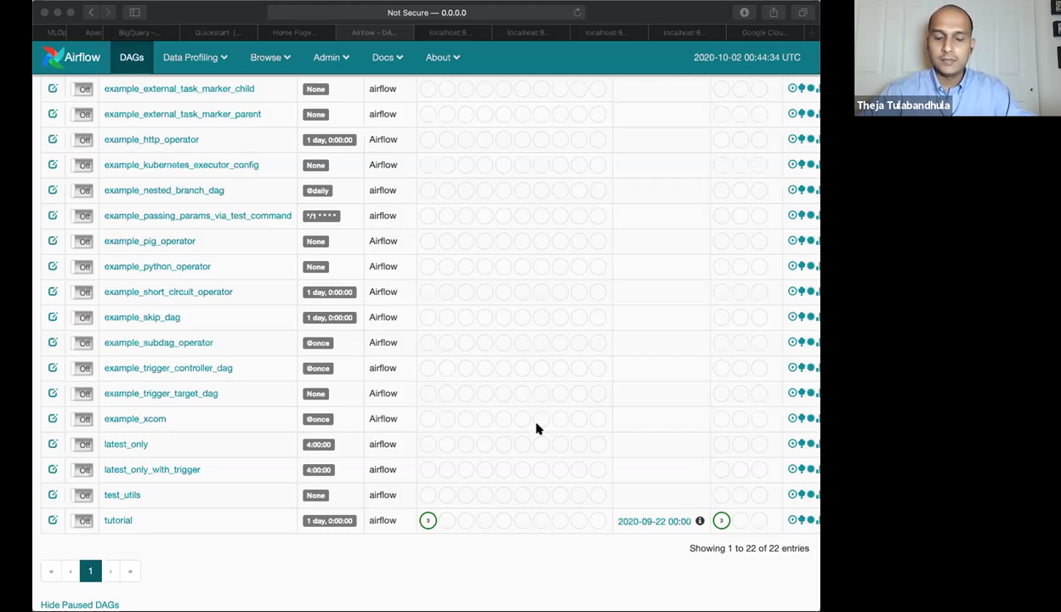
Run 'airflow list_dags' in the Jupyter terminal and highlight recommend-pipeline in the output.
{"action": "left_click", "coordinate": [266, 276]}
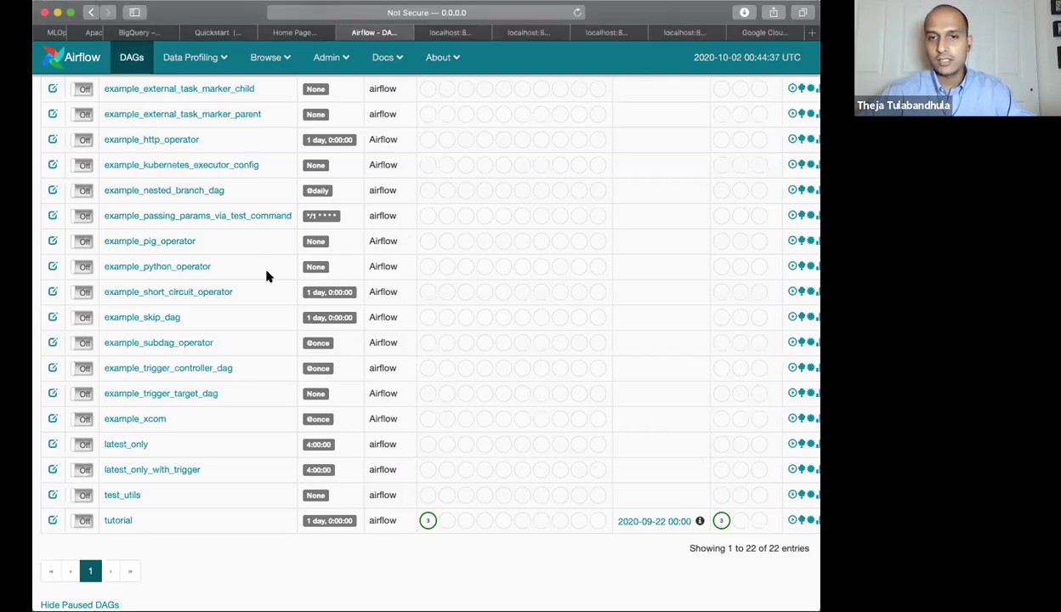
{"action": "left_click", "coordinate": [685, 32]}
{"action": "type", "text": "airflow li"}
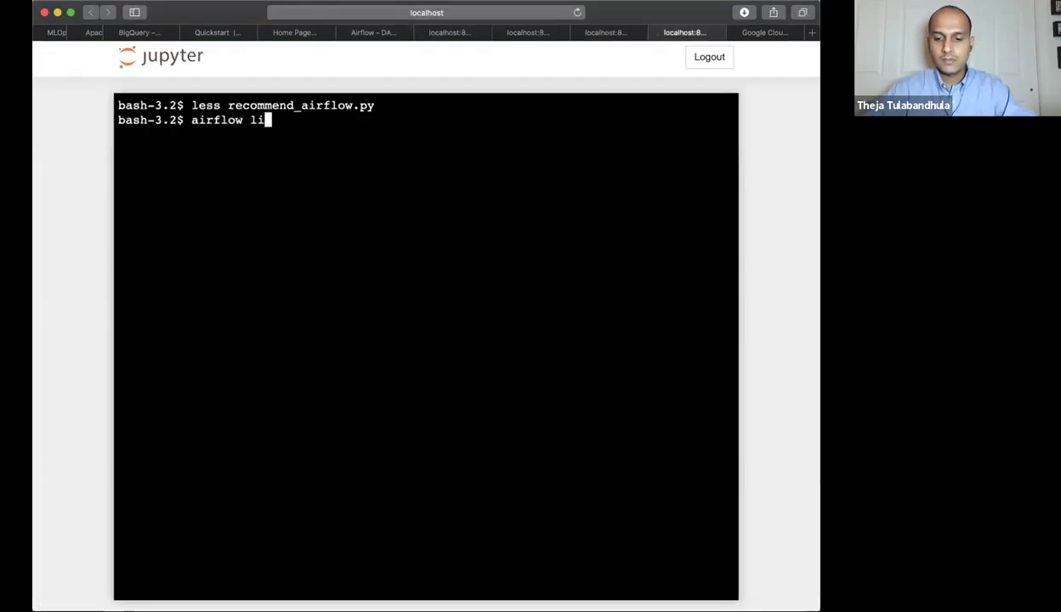
{"action": "type", "text": "st_dags"}
{"action": "key", "text": "Return"}
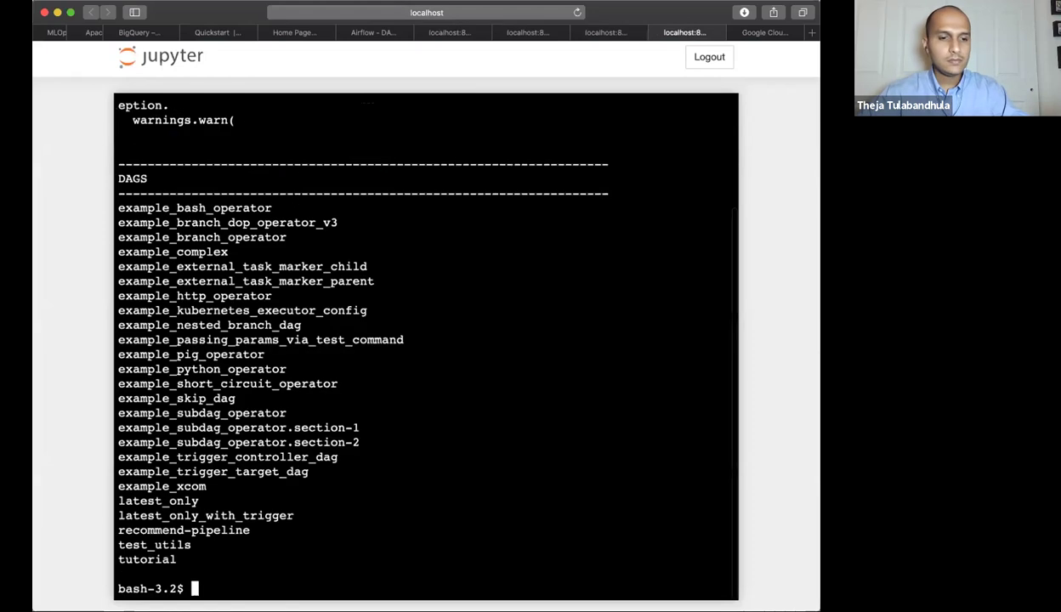
{"action": "double_click", "coordinate": [193, 531]}
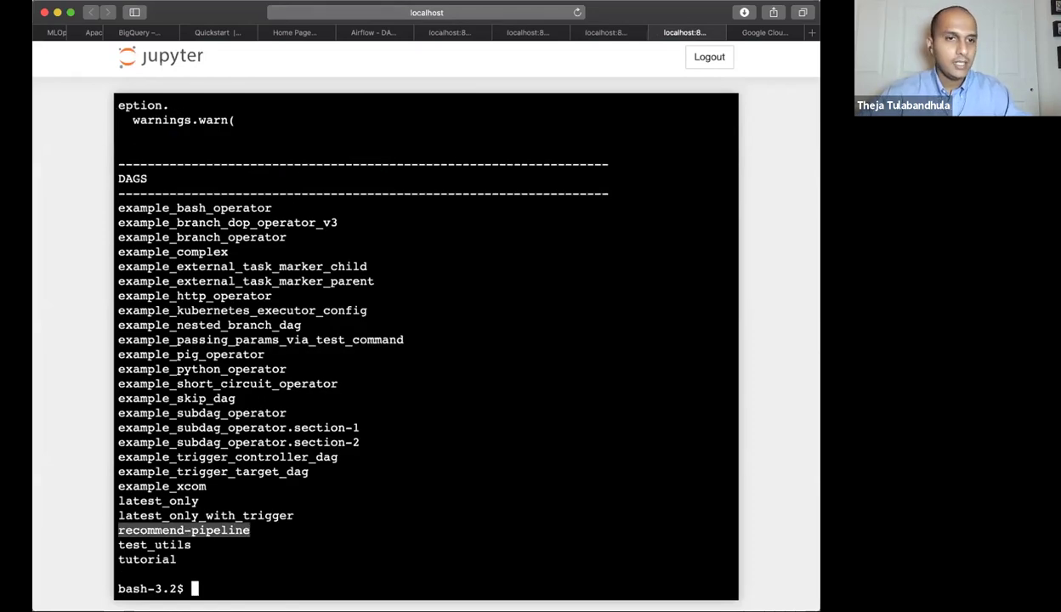
{"action": "scroll", "coordinate": [245, 529], "scroll_direction": "up", "scroll_amount": 6}
{"action": "scroll", "coordinate": [170, 425], "scroll_direction": "down", "scroll_amount": 6}
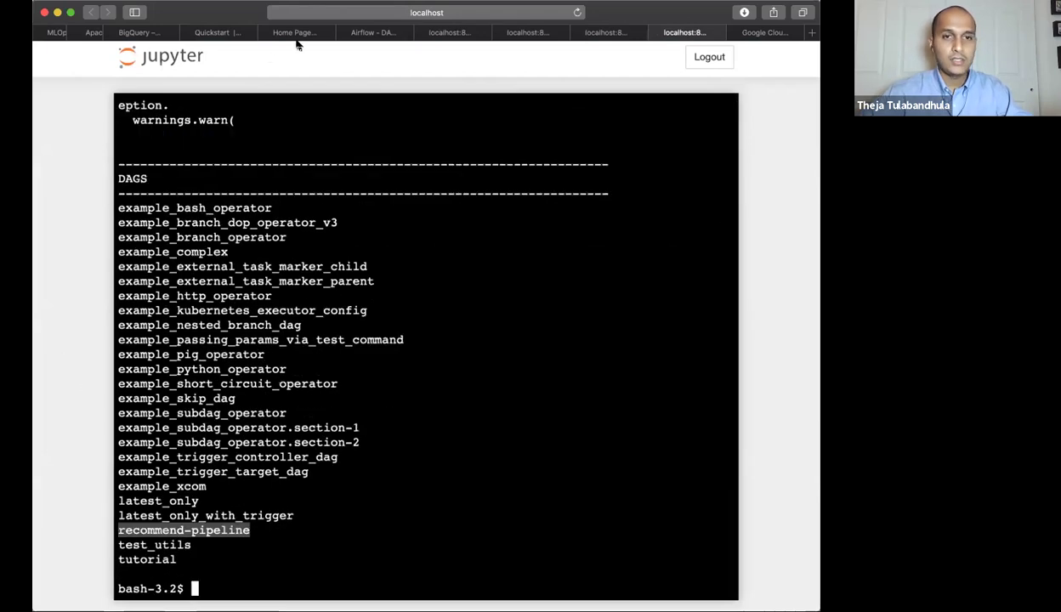
Scroll through the Airflow web UI's list of 22 DAGs, ending at tutorial.
{"action": "left_click", "coordinate": [374, 33]}
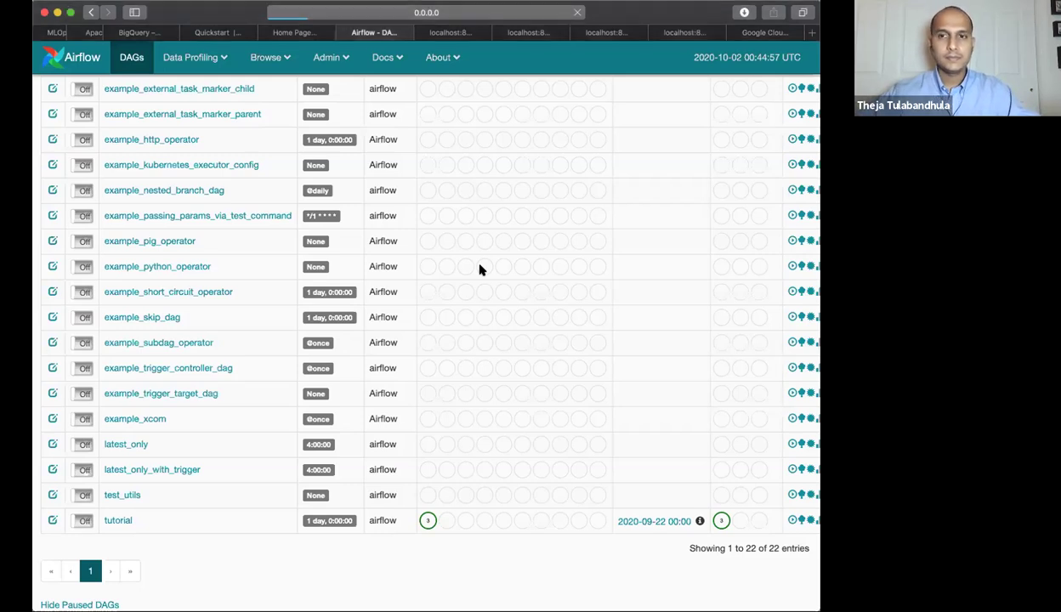
{"action": "scroll", "coordinate": [384, 303], "scroll_direction": "down", "scroll_amount": 1}
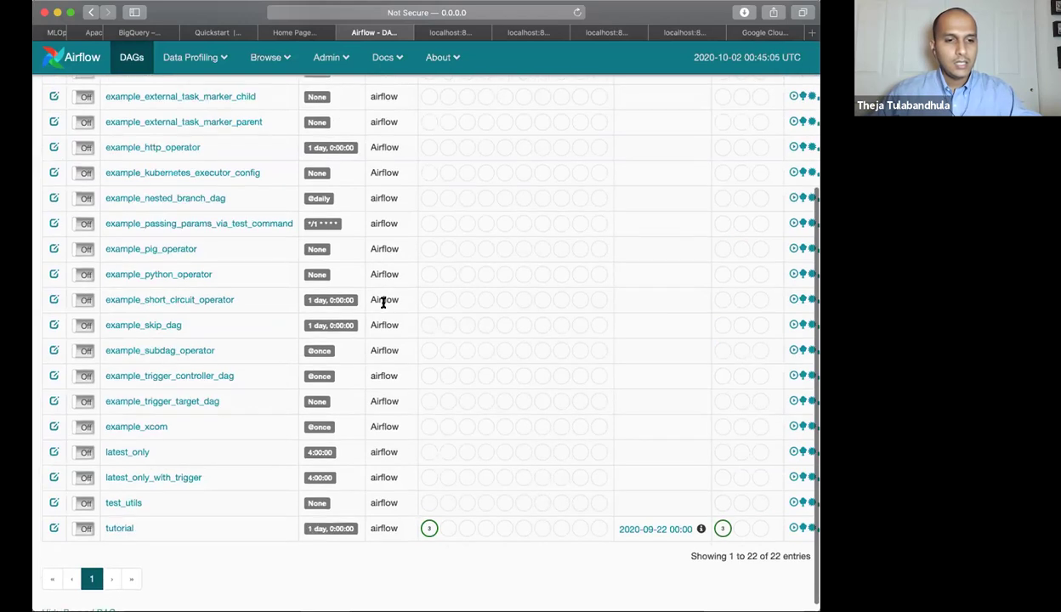
{"action": "scroll", "coordinate": [383, 302], "scroll_direction": "up", "scroll_amount": 5}
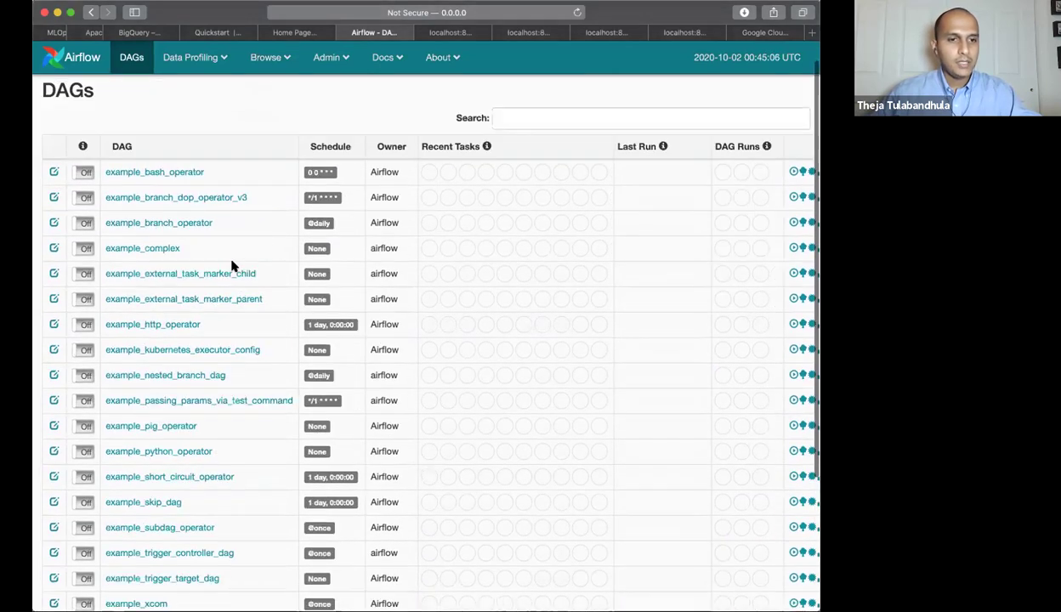
{"action": "scroll", "coordinate": [233, 266], "scroll_direction": "down", "scroll_amount": 5}
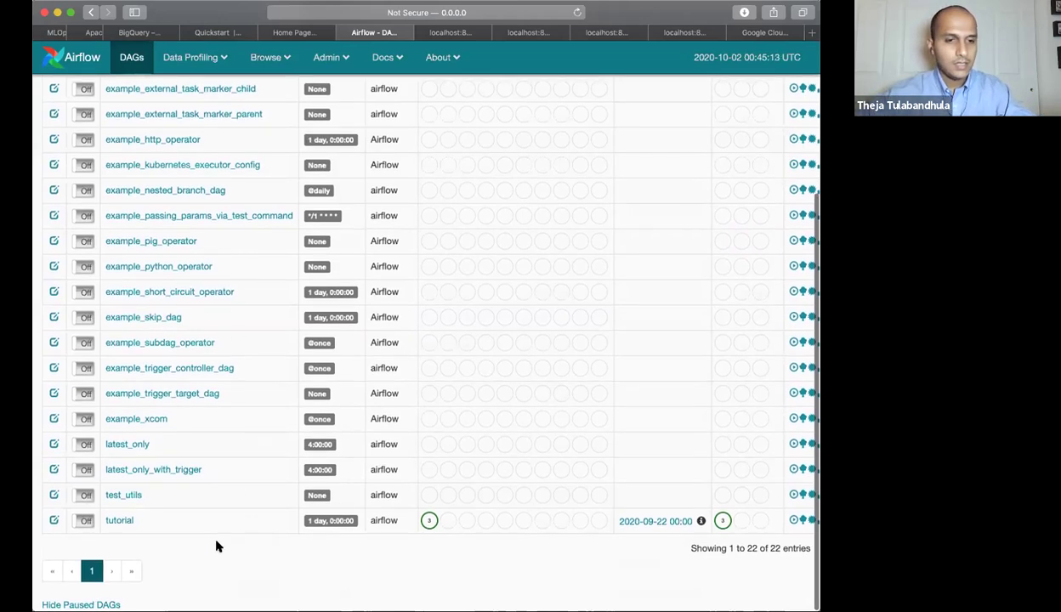
Return to the Jupyter terminal and step through command history, leaving an empty prompt.
{"action": "left_click", "coordinate": [684, 34]}
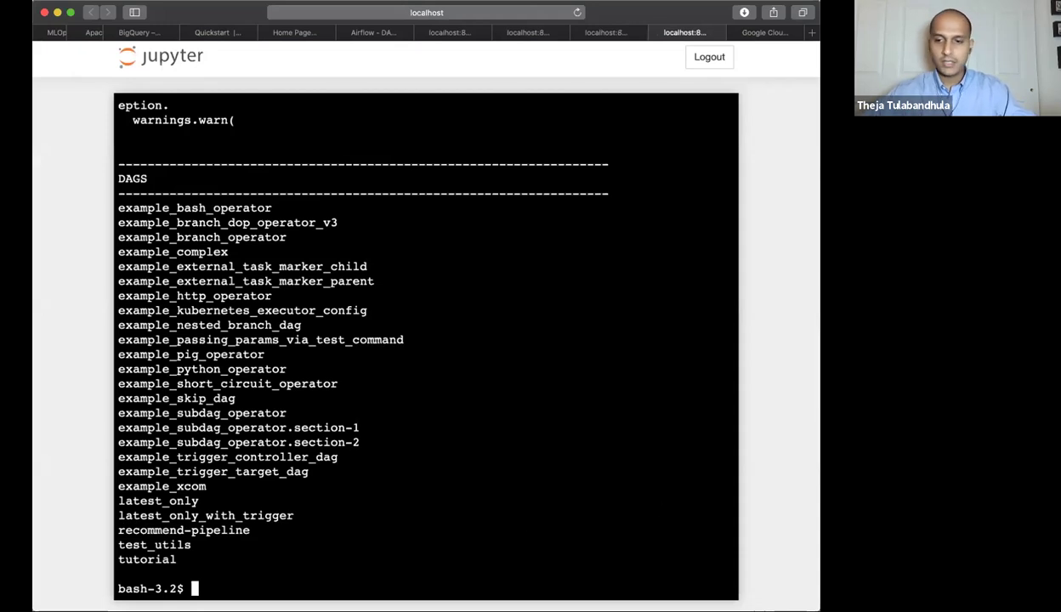
{"action": "key", "text": "super+Tab"}
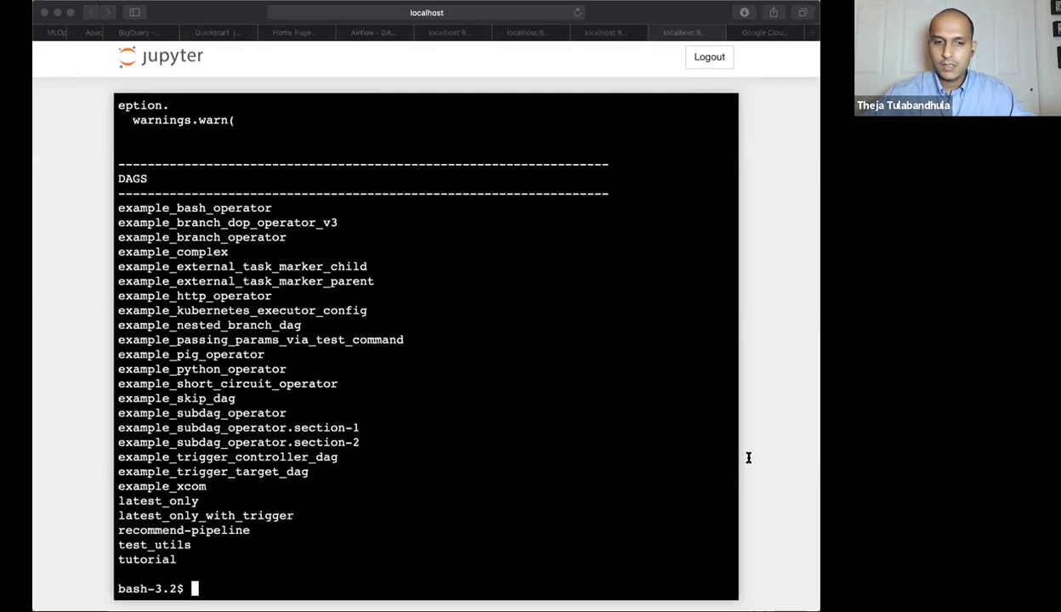
{"action": "left_click", "coordinate": [70, 307]}
{"action": "key", "text": "Up"}
{"action": "key", "text": "Up"}
{"action": "key", "text": "Up"}
{"action": "key", "text": "Up"}
{"action": "key", "text": "Up"}
{"action": "key", "text": "Up"}
{"action": "key", "text": "Up"}
{"action": "key", "text": "Up"}
{"action": "key", "text": "Down"}
{"action": "key", "text": "Down"}
{"action": "key", "text": "Up"}
{"action": "key", "text": "Down"}
{"action": "key", "text": "Down"}
{"action": "key", "text": "Down"}
{"action": "key", "text": "Down"}
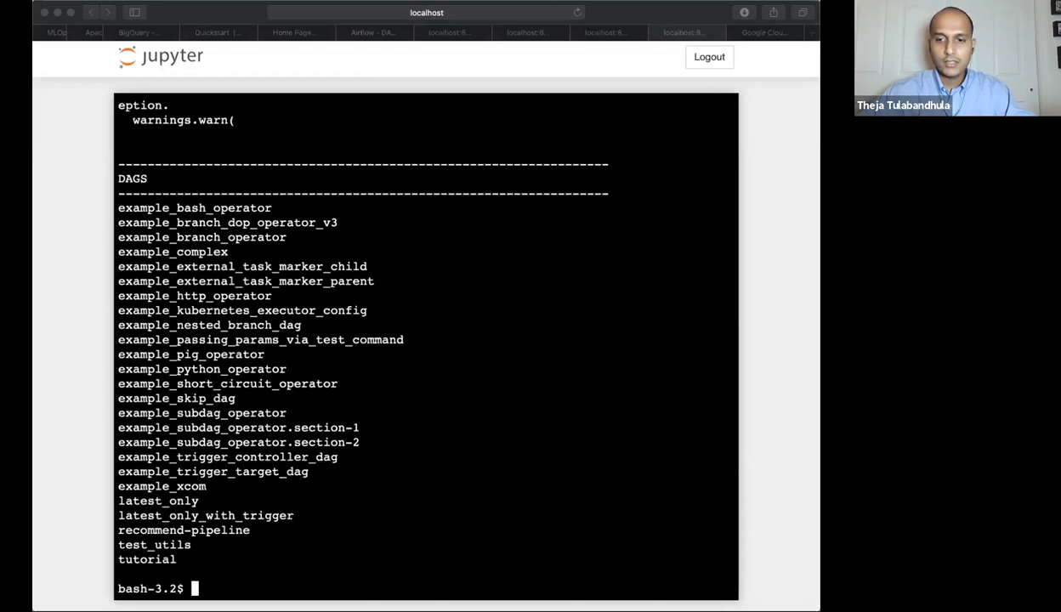
Run 'airflow backfill recommend-pipeline -s 2020-09-29 -e 2020-09-29' in the terminal.
{"action": "type", "text": "air"}
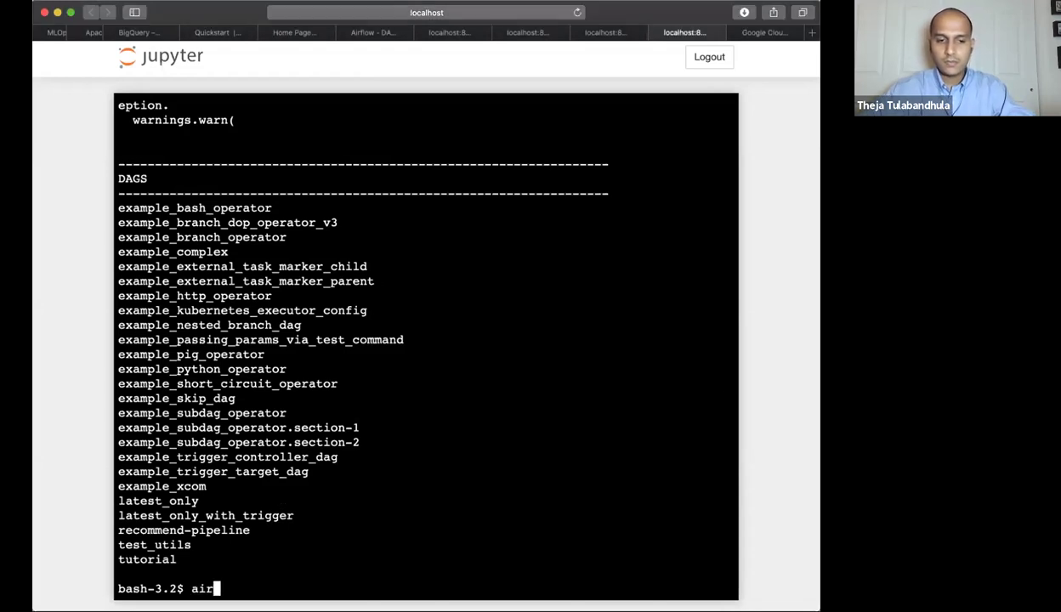
{"action": "type", "text": "flow backfill "}
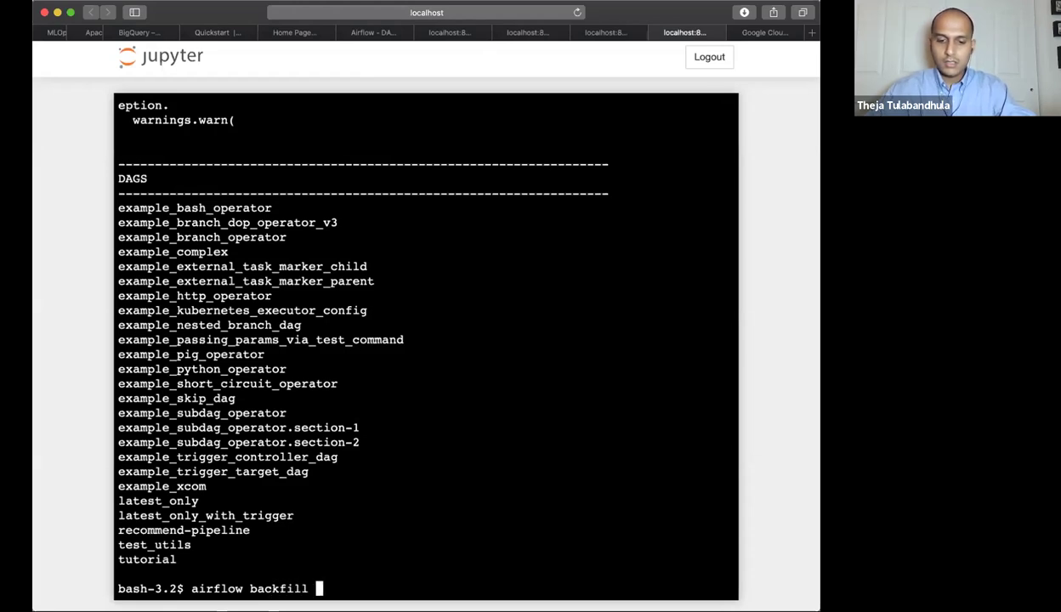
{"action": "type", "text": "recommend"}
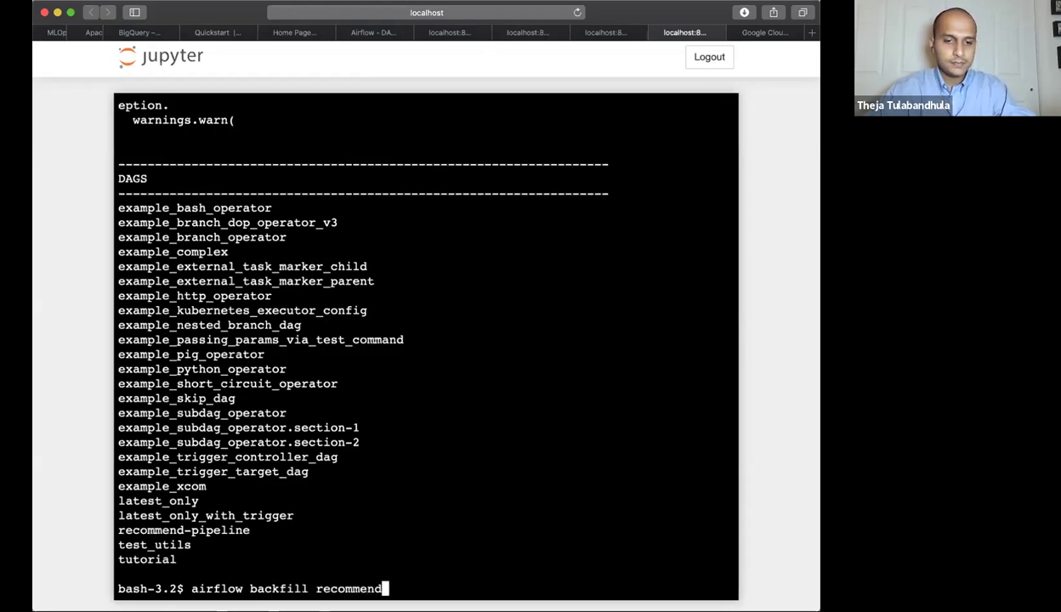
{"action": "type", "text": "-pipeline "}
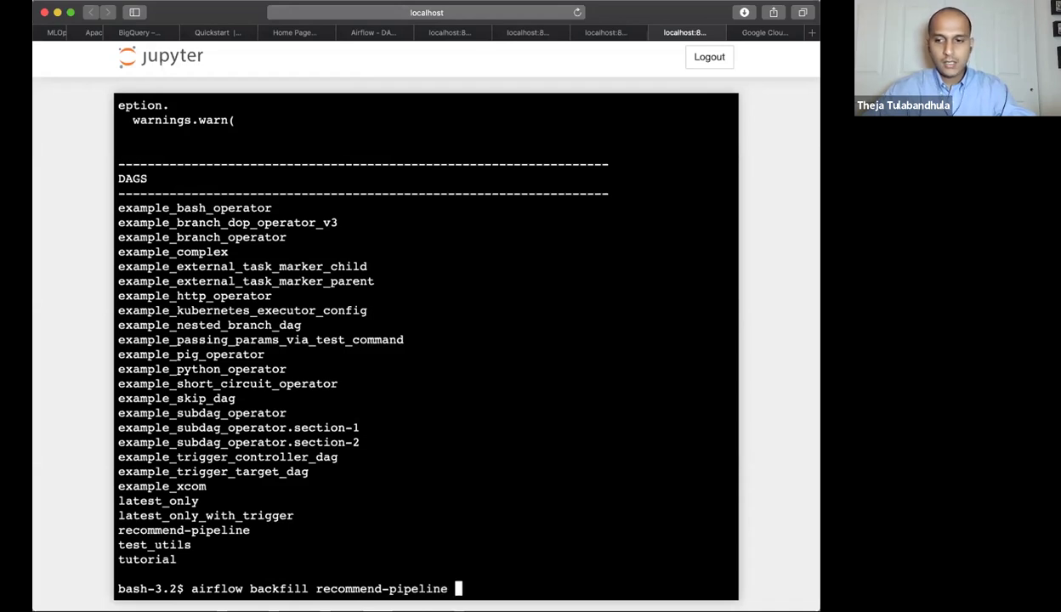
{"action": "type", "text": "-s"}
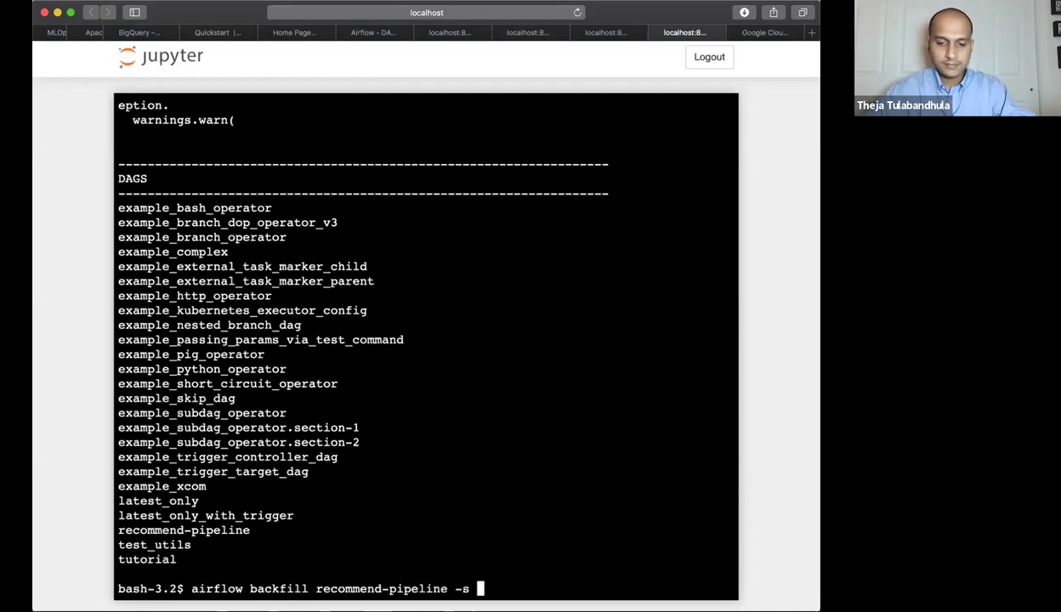
{"action": "type", "text": " 2020"}
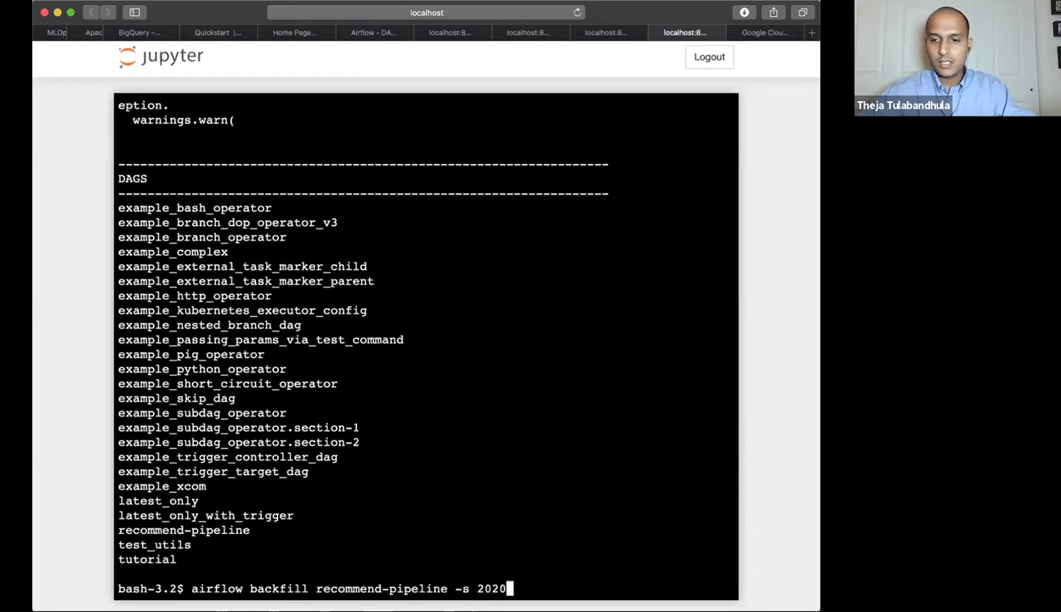
{"action": "left_click", "coordinate": [719, 517]}
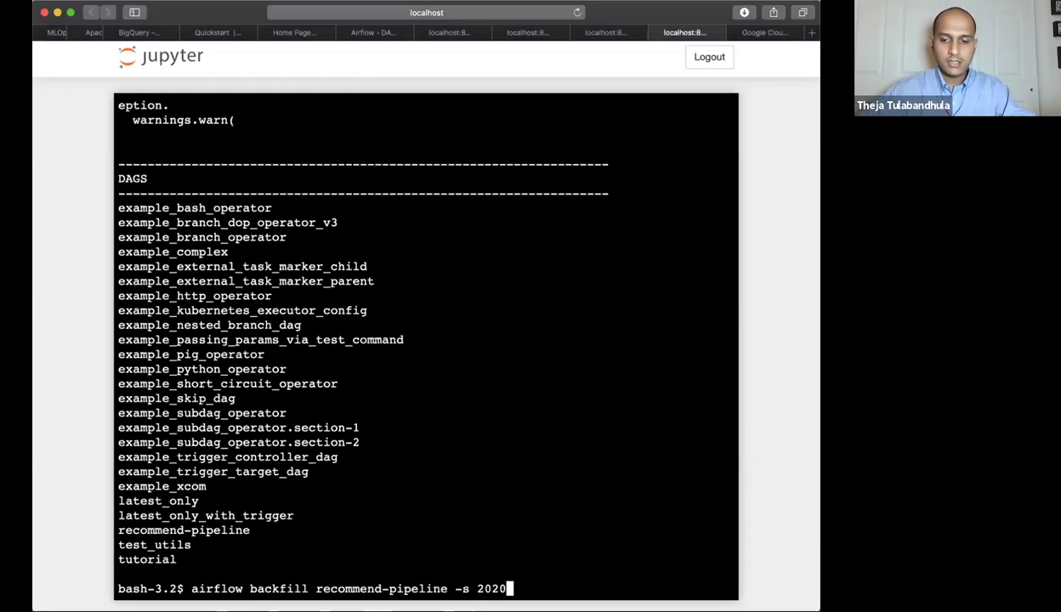
{"action": "type", "text": "-9-29 -e 2020-09"}
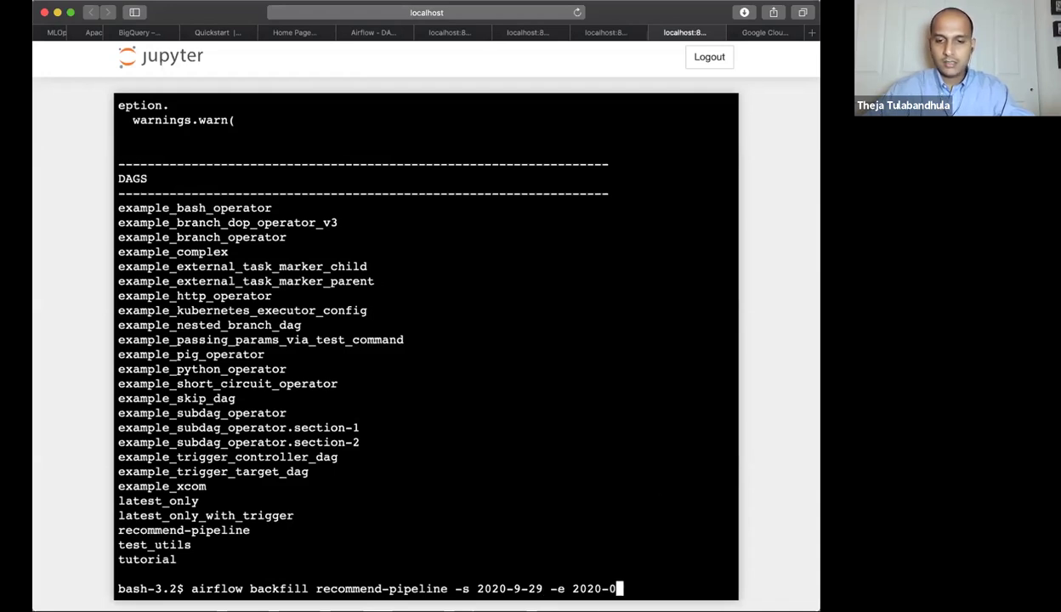
{"action": "key", "text": "Left"}
{"action": "key", "text": "Left"}
{"action": "key", "text": "Left"}
{"action": "key", "text": "Left"}
{"action": "key", "text": "Left"}
{"action": "key", "text": "Left"}
{"action": "key", "text": "Left"}
{"action": "key", "text": "Left"}
{"action": "key", "text": "Left"}
{"action": "key", "text": "Left"}
{"action": "key", "text": "Left"}
{"action": "key", "text": "Left"}
{"action": "key", "text": "Left"}
{"action": "key", "text": "Left"}
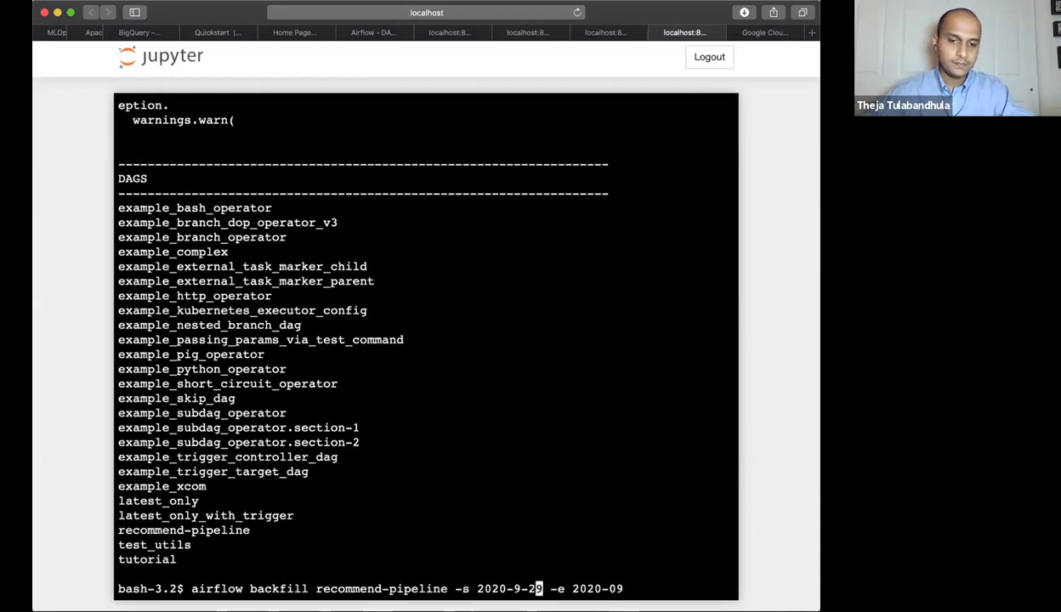
{"action": "type", "text": "0"}
{"action": "key", "text": "Right"}
{"action": "key", "text": "Right"}
{"action": "key", "text": "Right"}
{"action": "key", "text": "Right"}
{"action": "key", "text": "Right"}
{"action": "key", "text": "Right"}
{"action": "key", "text": "Right"}
{"action": "key", "text": "Right"}
{"action": "key", "text": "Right"}
{"action": "key", "text": "Right"}
{"action": "key", "text": "Right"}
{"action": "key", "text": "Right"}
{"action": "key", "text": "Right"}
{"action": "key", "text": "Right"}
{"action": "key", "text": "Right"}
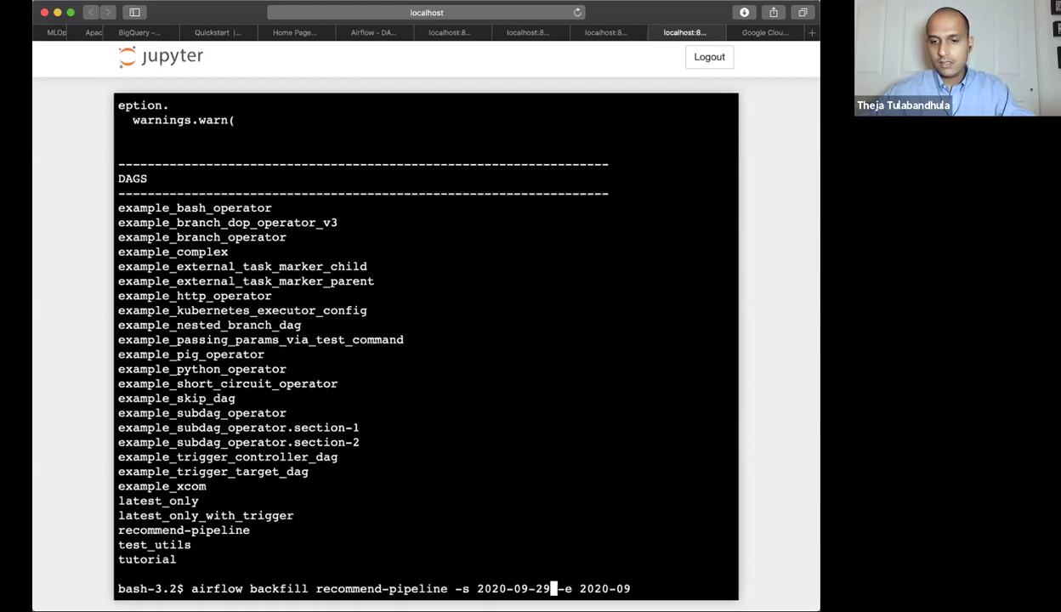
{"action": "type", "text": "-29"}
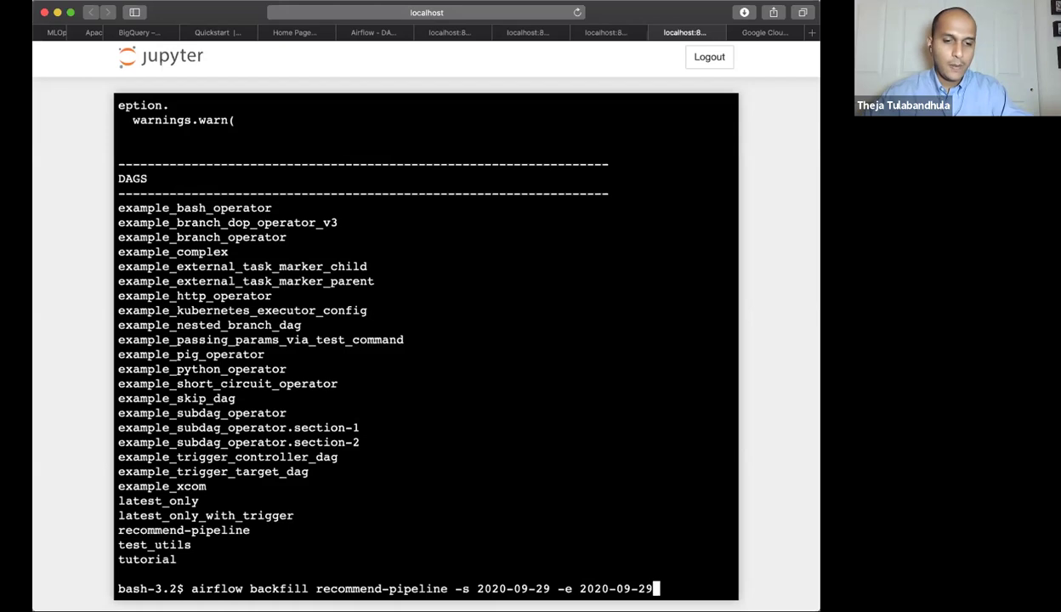
{"action": "key", "text": "Return"}
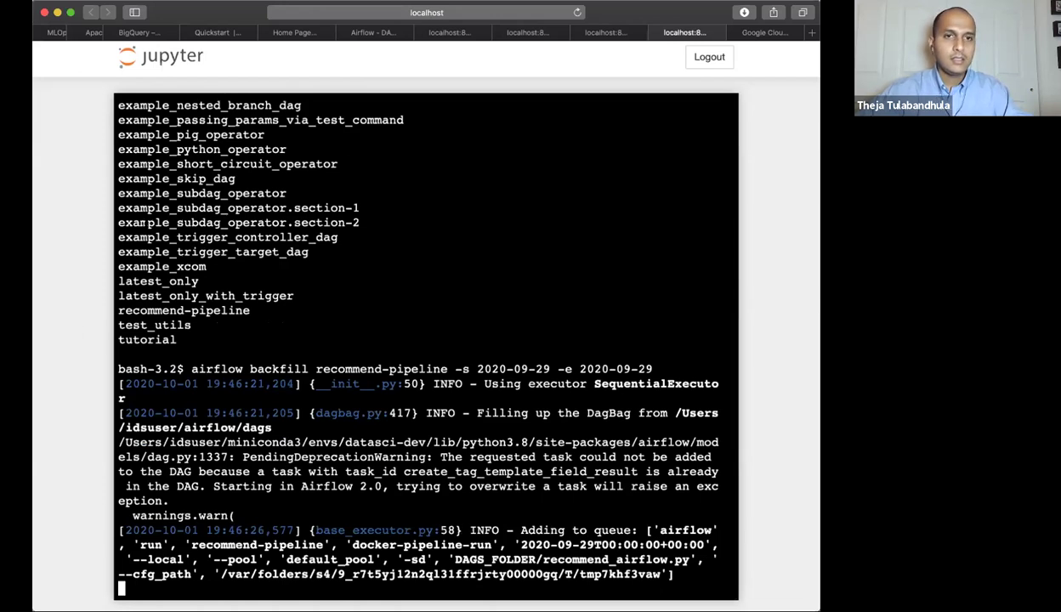
Reload the Airflow DAGs page and scroll through its 22 DAGs.
{"action": "left_click", "coordinate": [369, 34]}
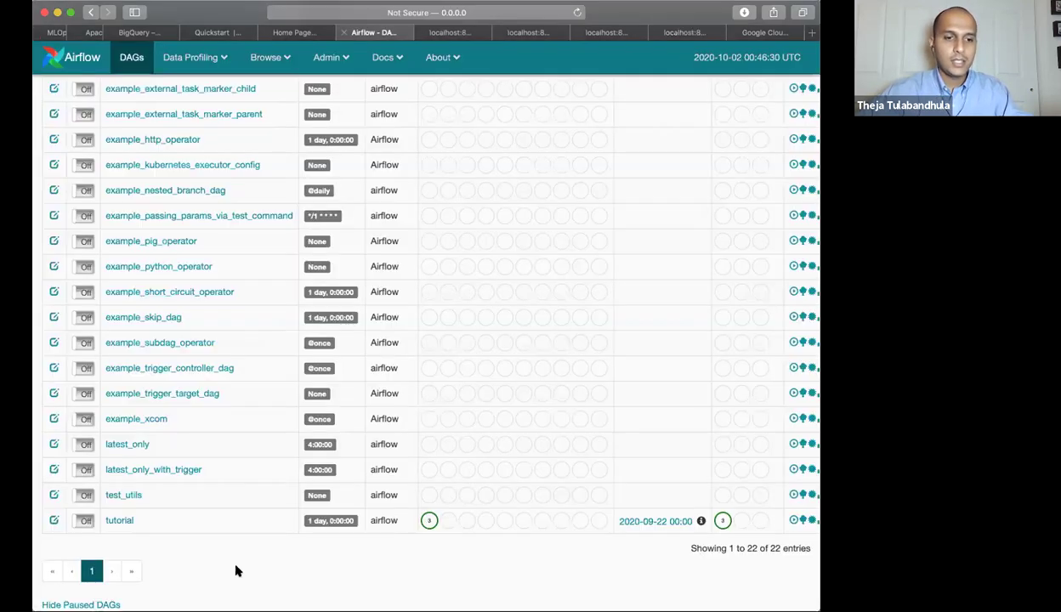
{"action": "key", "text": "super+r"}
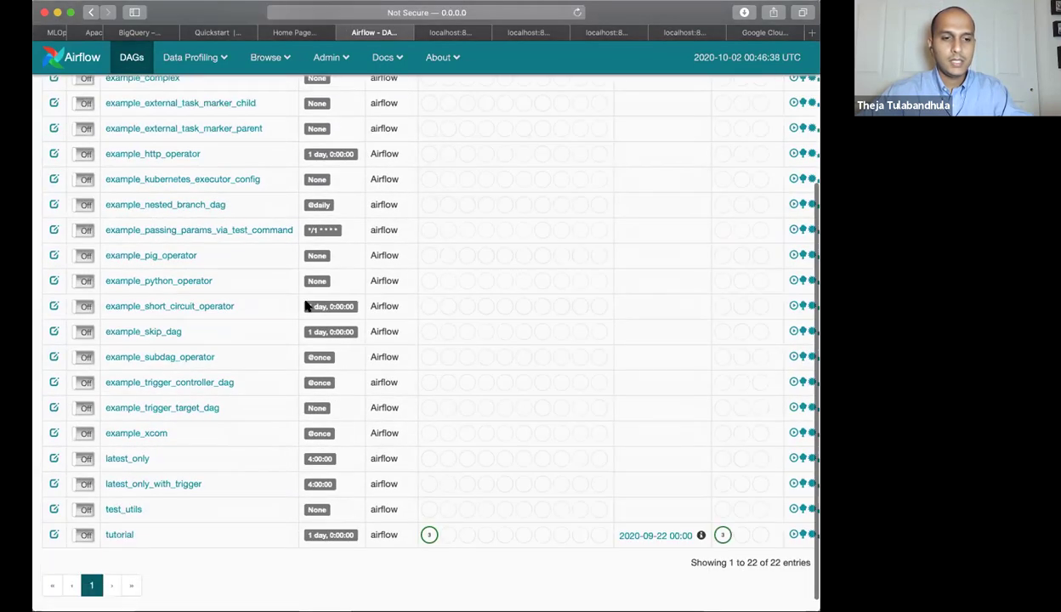
{"action": "scroll", "coordinate": [224, 362], "scroll_direction": "up", "scroll_amount": 5}
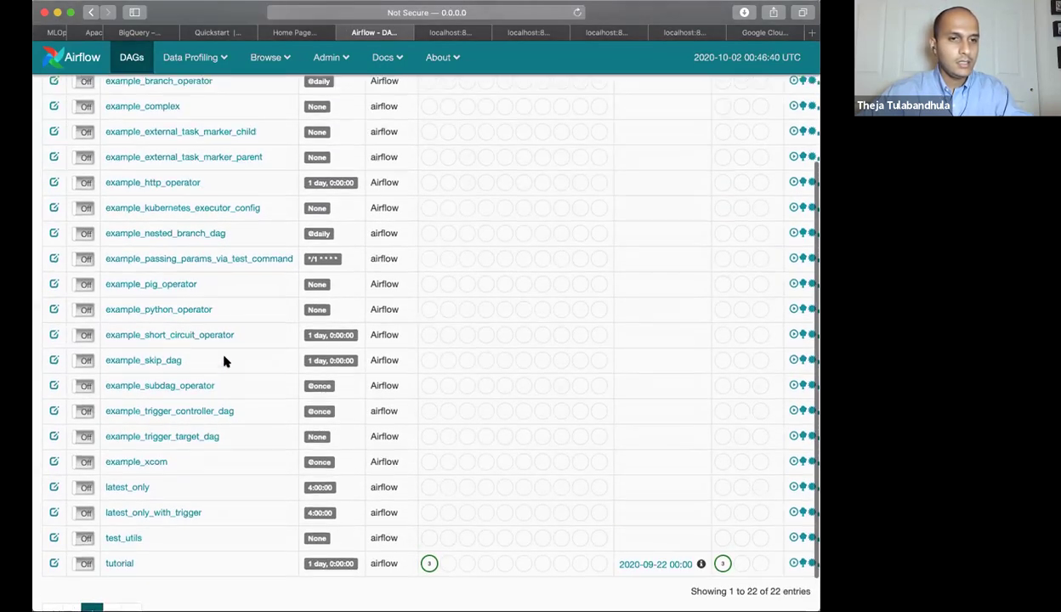
{"action": "scroll", "coordinate": [225, 360], "scroll_direction": "down", "scroll_amount": 10}
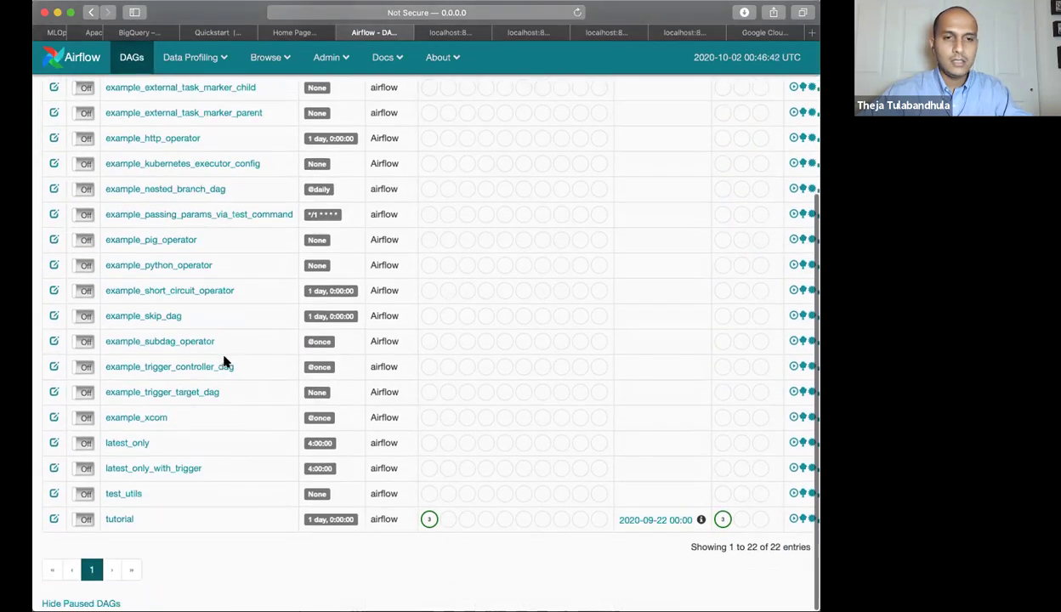
{"action": "scroll", "coordinate": [255, 255], "scroll_direction": "up", "scroll_amount": 10}
{"action": "left_click", "coordinate": [281, 58]}
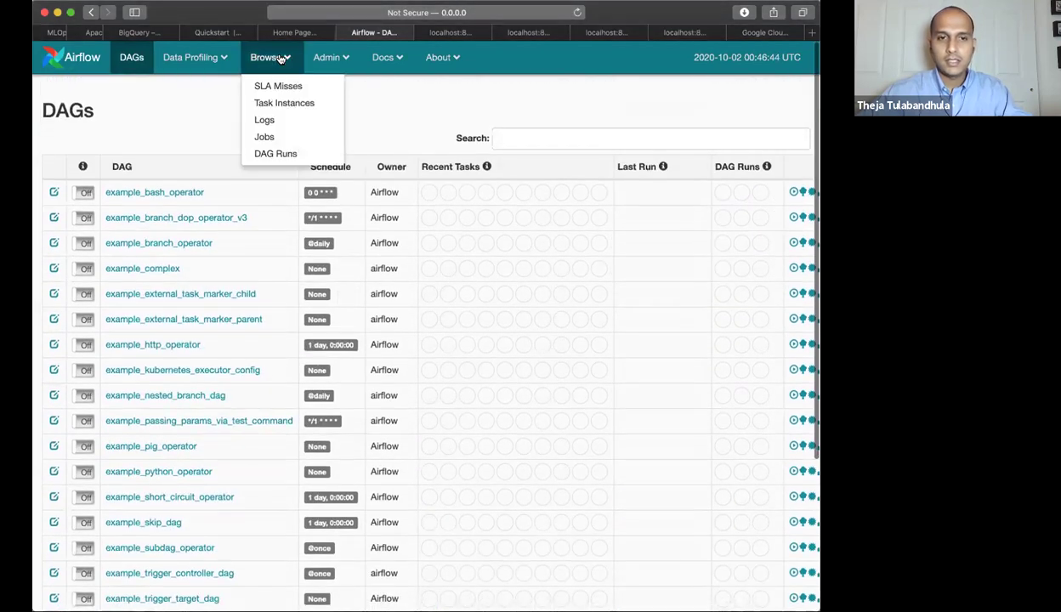
From Browse > Task Instances, open the recommend-pipeline DAG's graph view.
{"action": "left_click", "coordinate": [279, 102]}
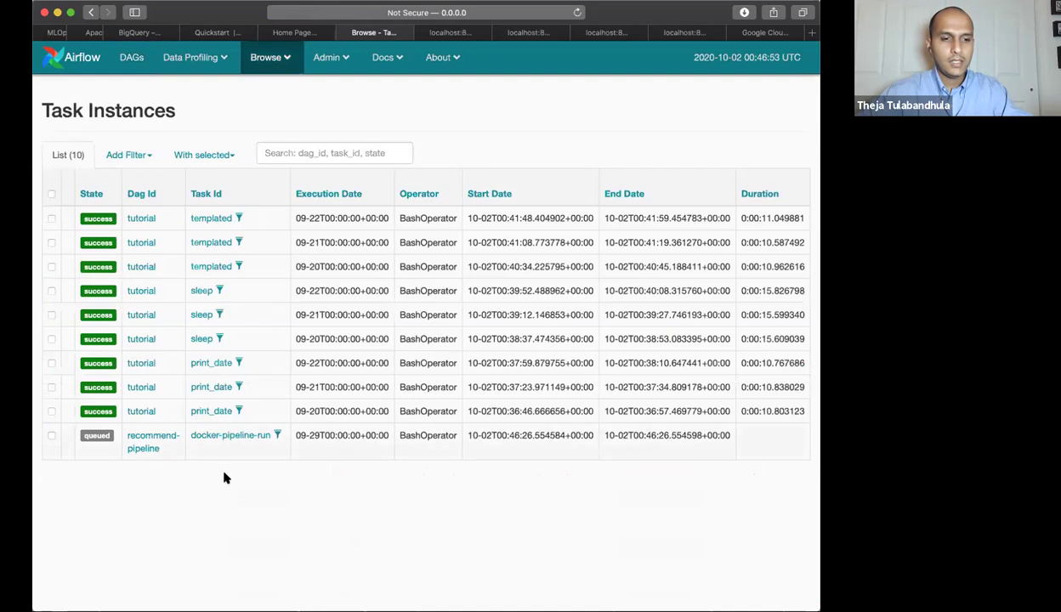
{"action": "left_click", "coordinate": [156, 436]}
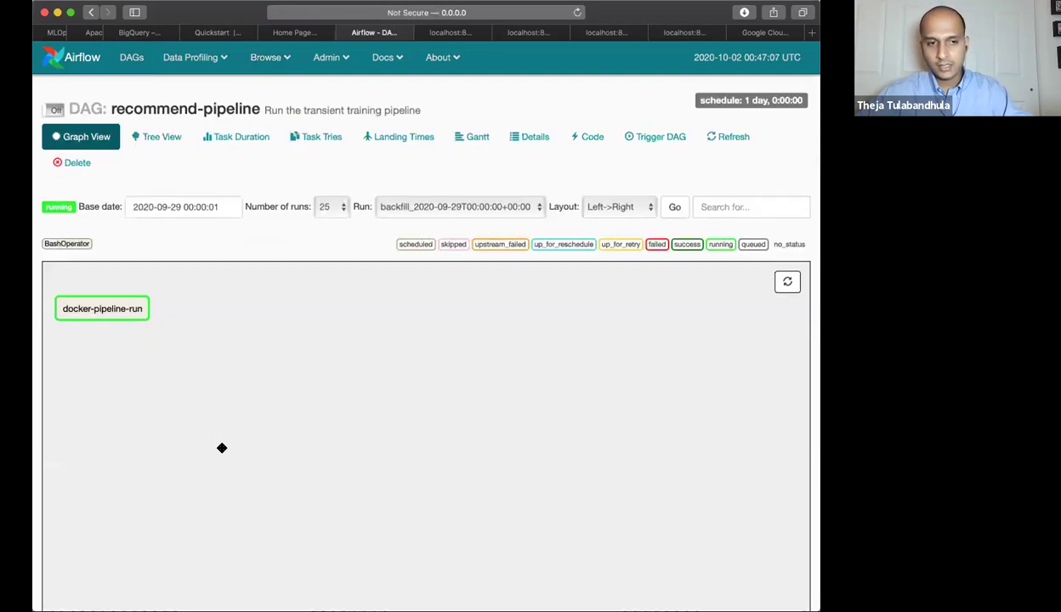
Inspect the docker-pipeline-run task, then read the DAG's BashOperator source running 'docker run recommend_pipeline'.
{"action": "left_click", "coordinate": [106, 306]}
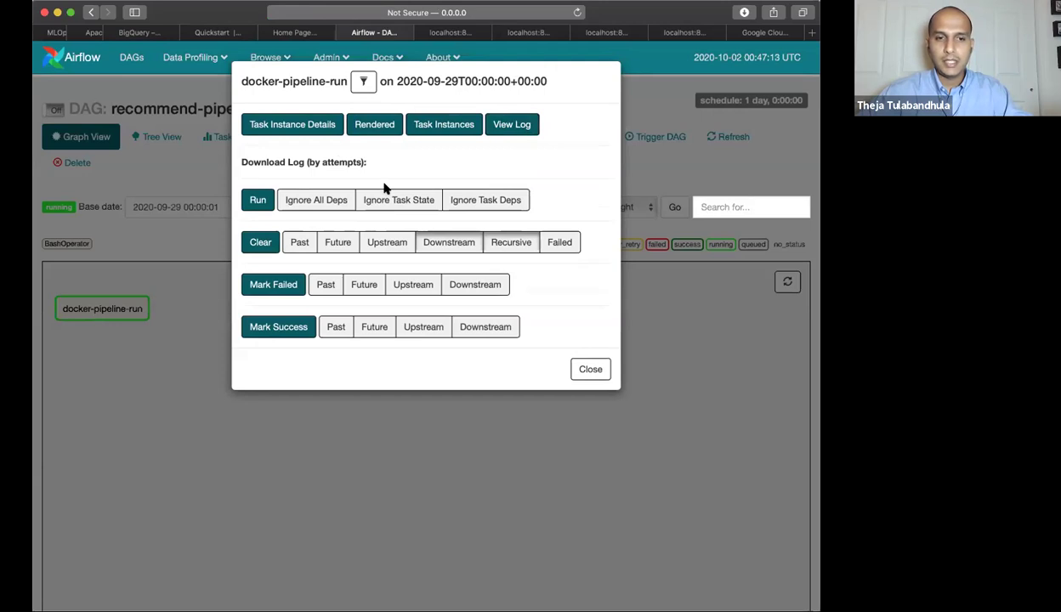
{"action": "left_click", "coordinate": [589, 371]}
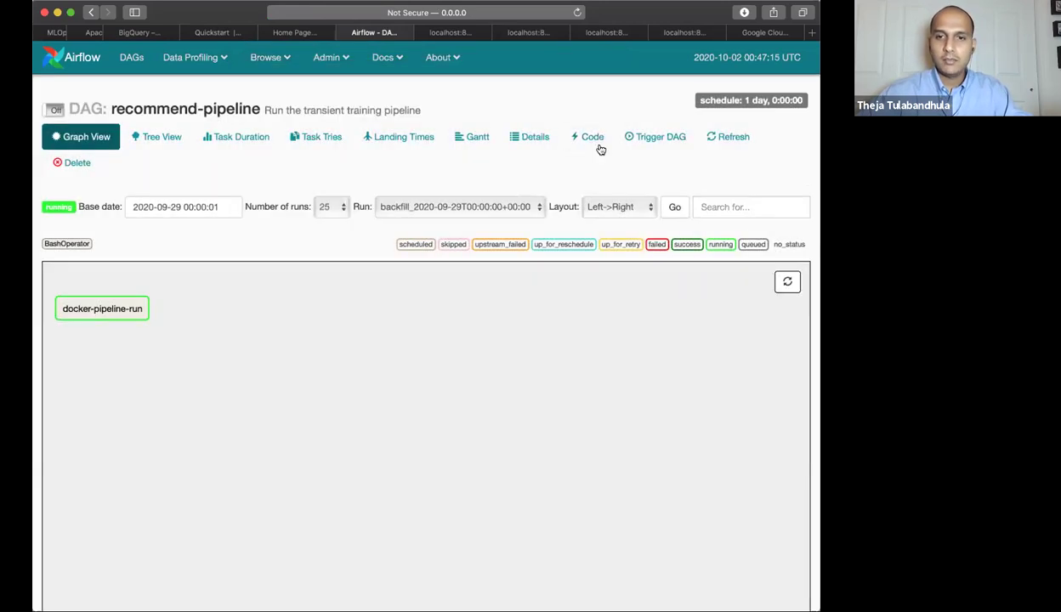
{"action": "left_click", "coordinate": [588, 139]}
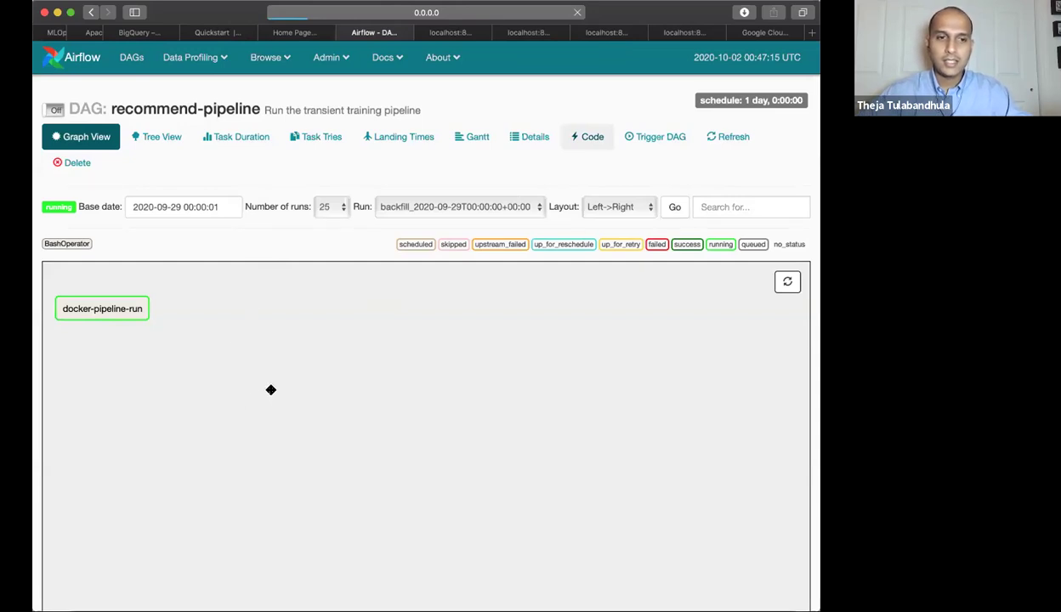
{"action": "scroll", "coordinate": [271, 389], "scroll_direction": "down", "scroll_amount": 5}
{"action": "scroll", "coordinate": [270, 389], "scroll_direction": "down", "scroll_amount": 3}
{"action": "right_click", "coordinate": [115, 432]}
{"action": "left_click", "coordinate": [95, 409]}
{"action": "double_click", "coordinate": [230, 405]}
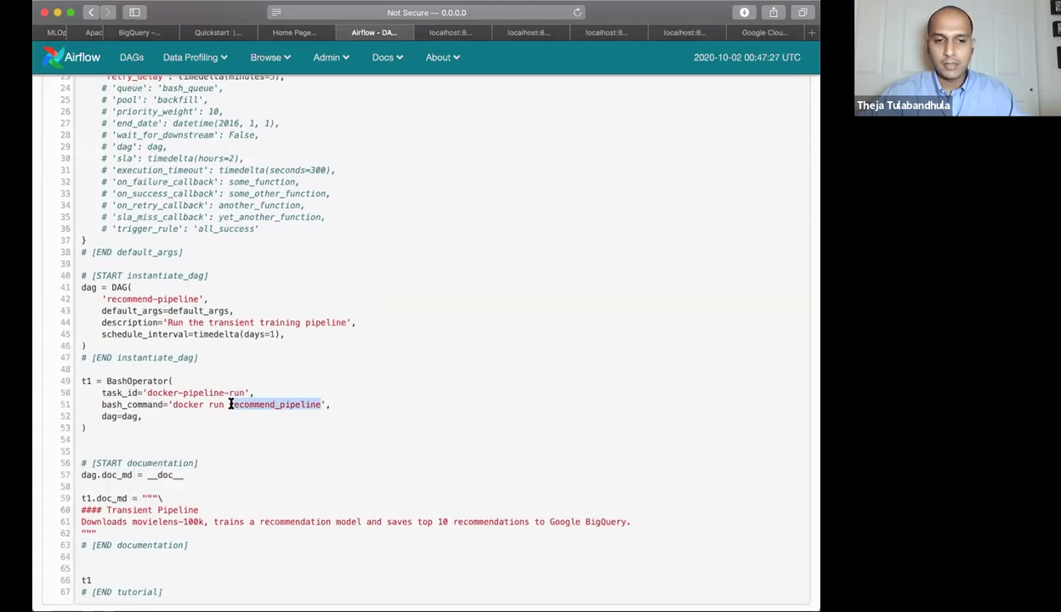
{"action": "scroll", "coordinate": [252, 366], "scroll_direction": "up", "scroll_amount": 2}
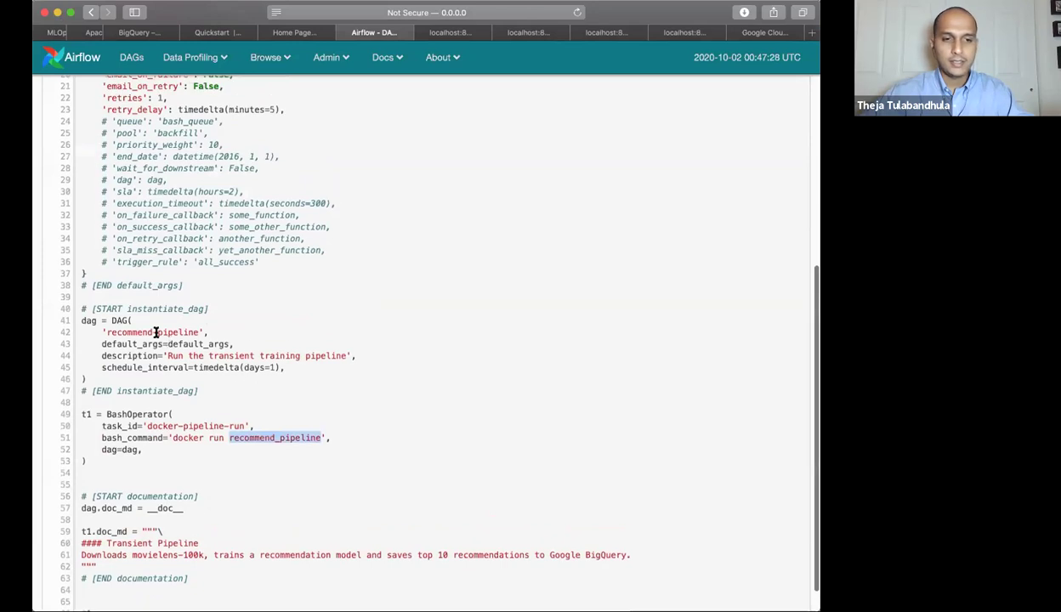
{"action": "scroll", "coordinate": [169, 417], "scroll_direction": "up", "scroll_amount": 5}
{"action": "scroll", "coordinate": [170, 417], "scroll_direction": "down", "scroll_amount": 5}
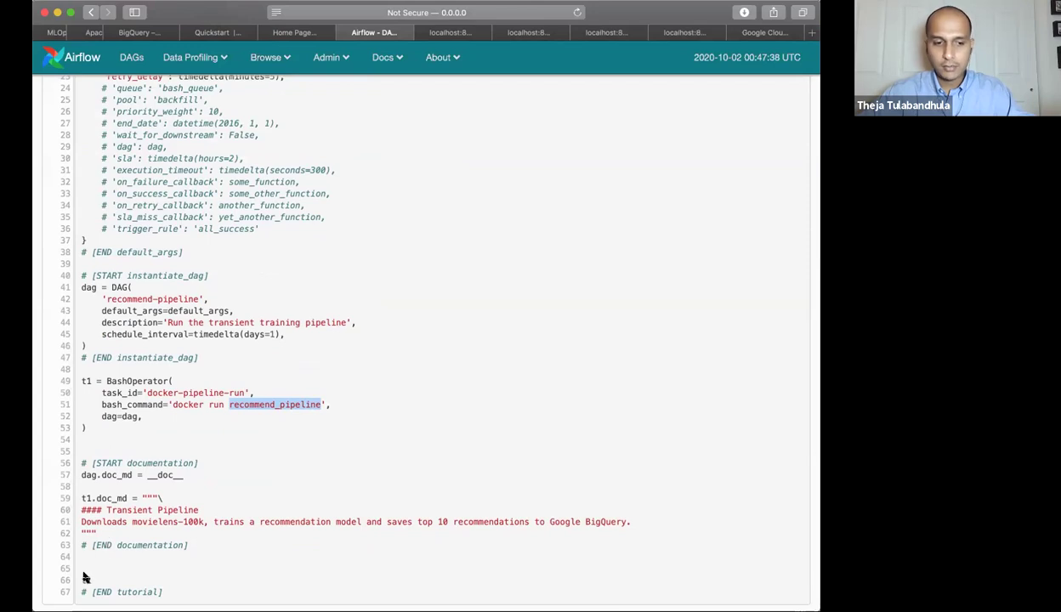
{"action": "scroll", "coordinate": [85, 580], "scroll_direction": "down", "scroll_amount": 1}
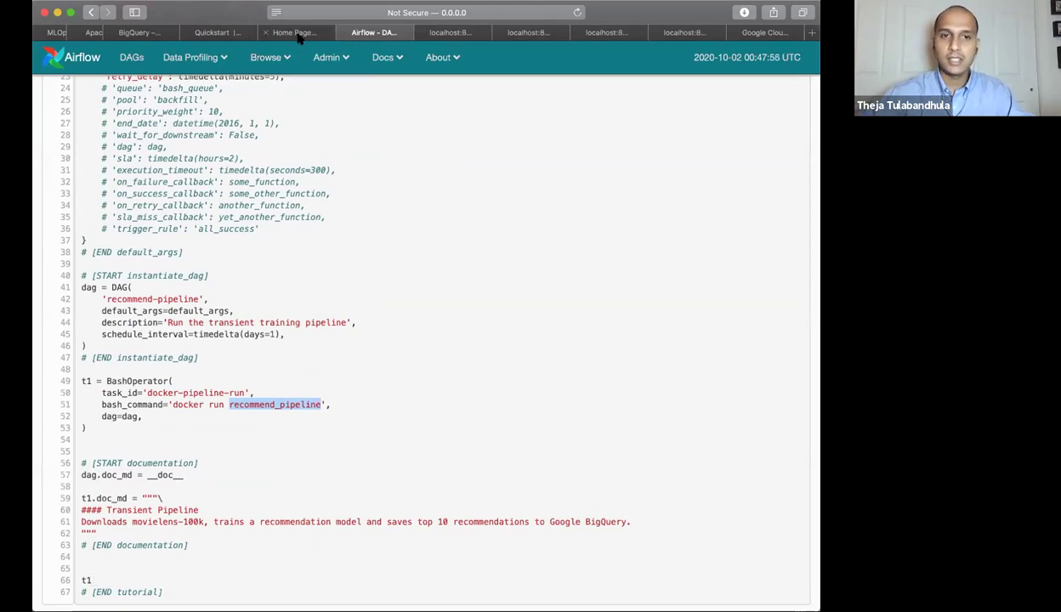
{"action": "scroll", "coordinate": [279, 52], "scroll_direction": "up", "scroll_amount": 10}
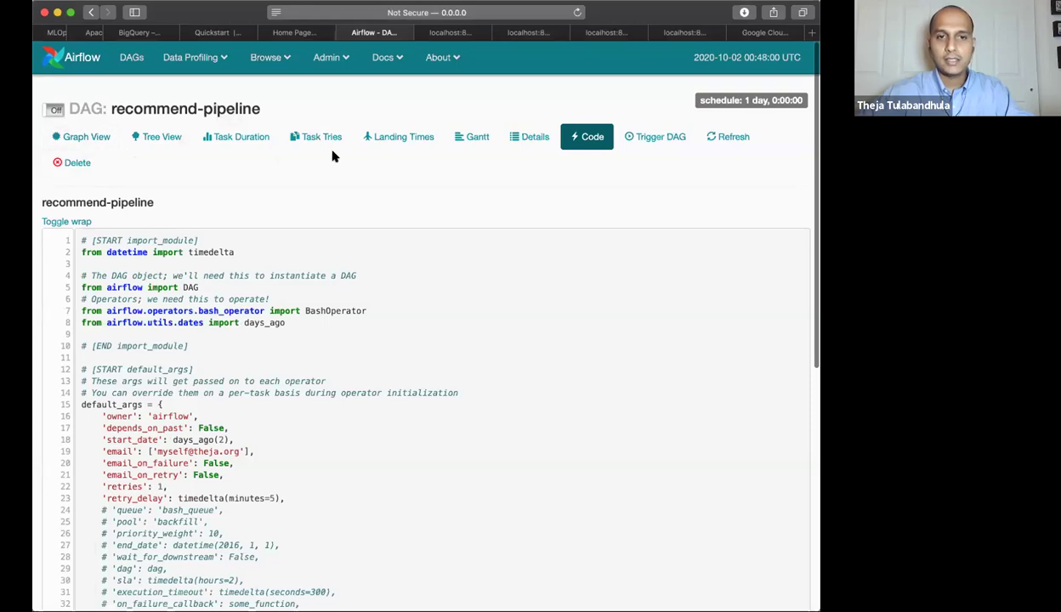
Check Task Instances for the successful recommend-pipeline run, then go to BigQuery.
{"action": "left_click", "coordinate": [278, 61]}
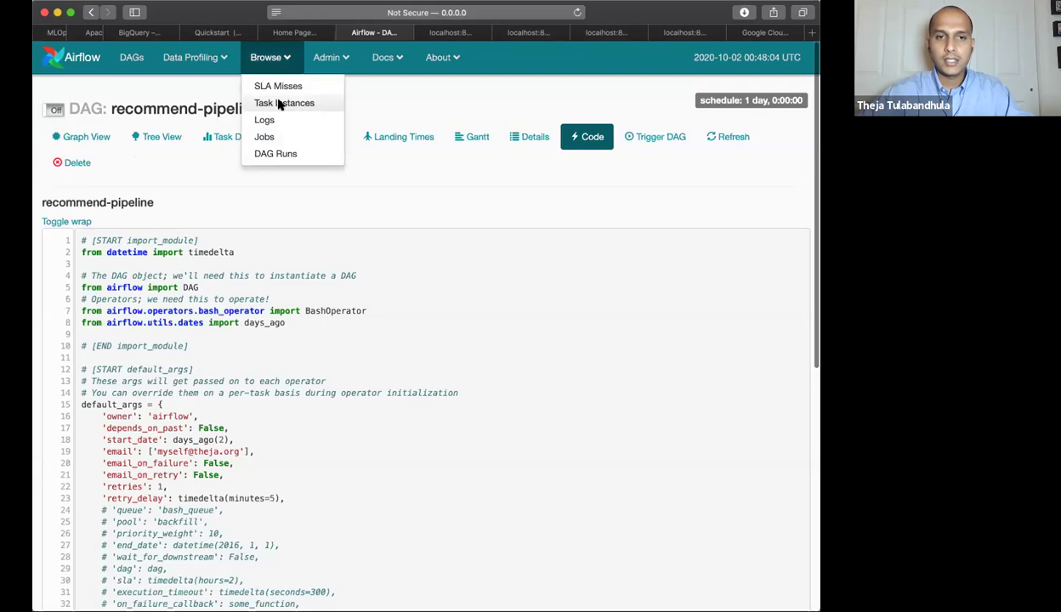
{"action": "left_click", "coordinate": [278, 102]}
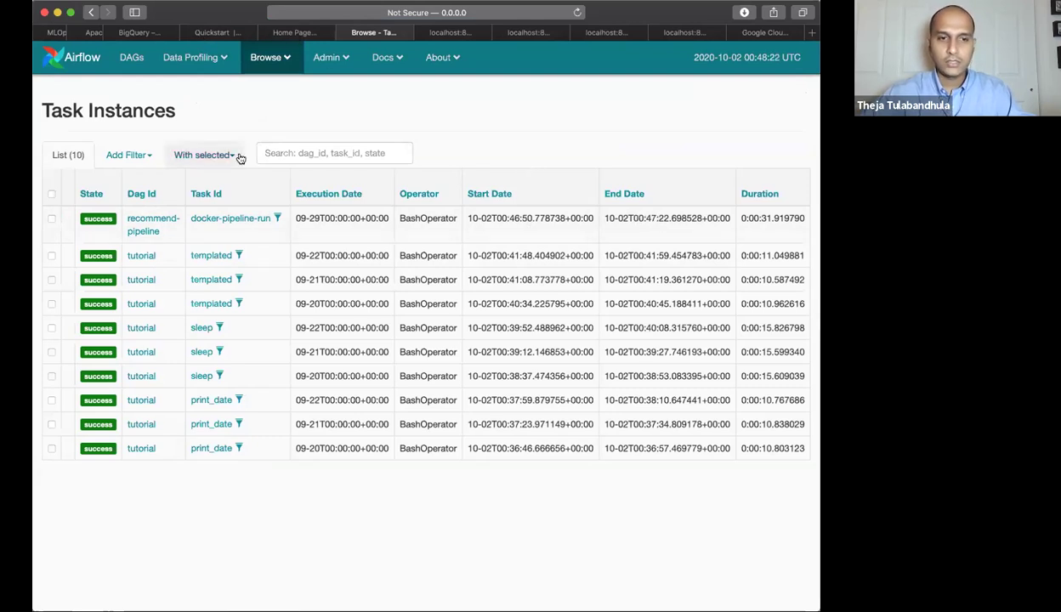
{"action": "left_click", "coordinate": [151, 222]}
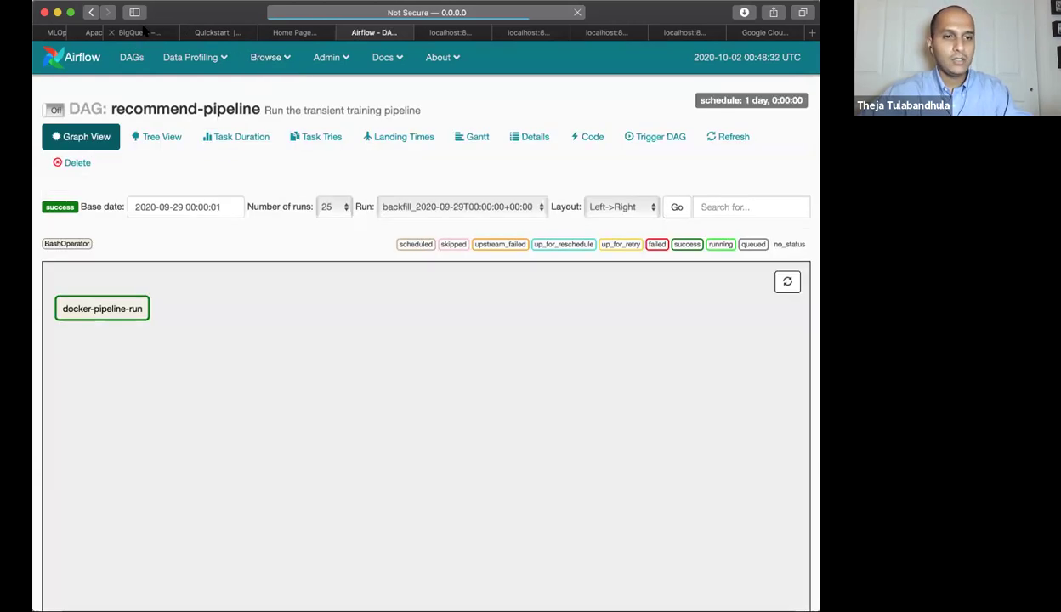
{"action": "left_click", "coordinate": [140, 33]}
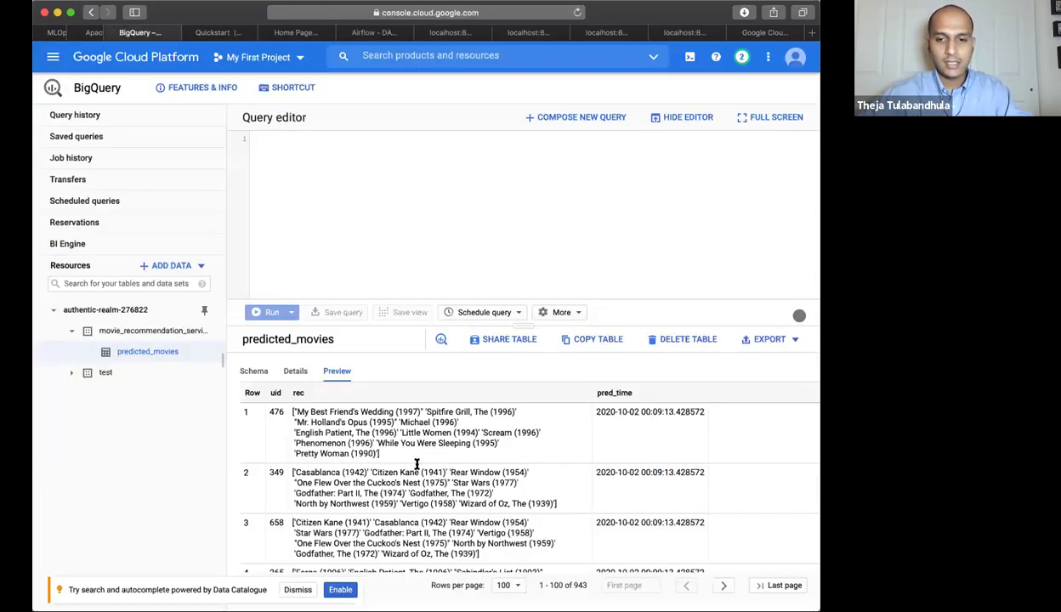
{"action": "left_click", "coordinate": [125, 330]}
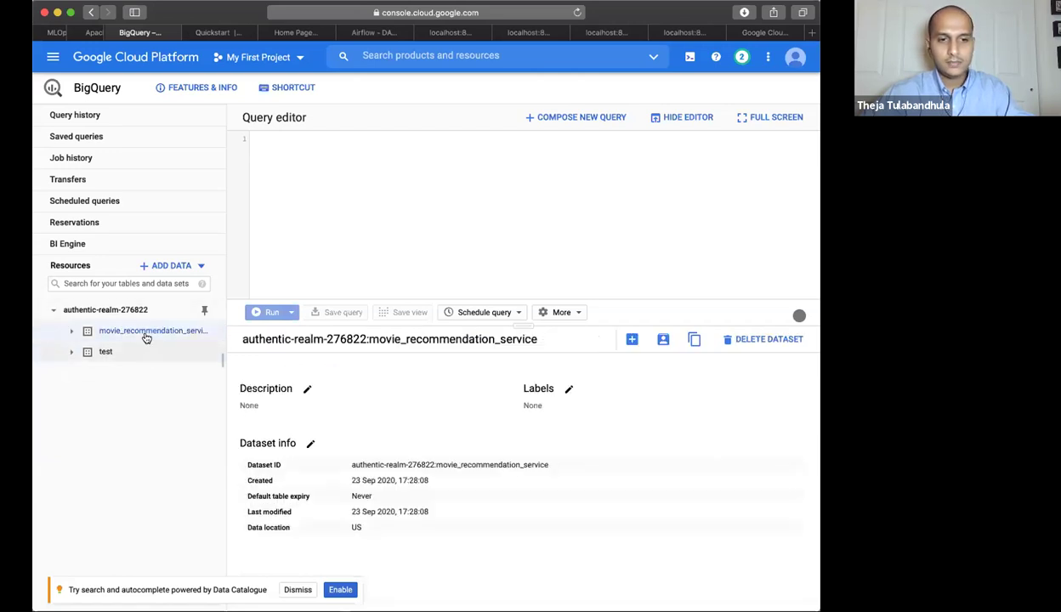
{"action": "left_click", "coordinate": [150, 351]}
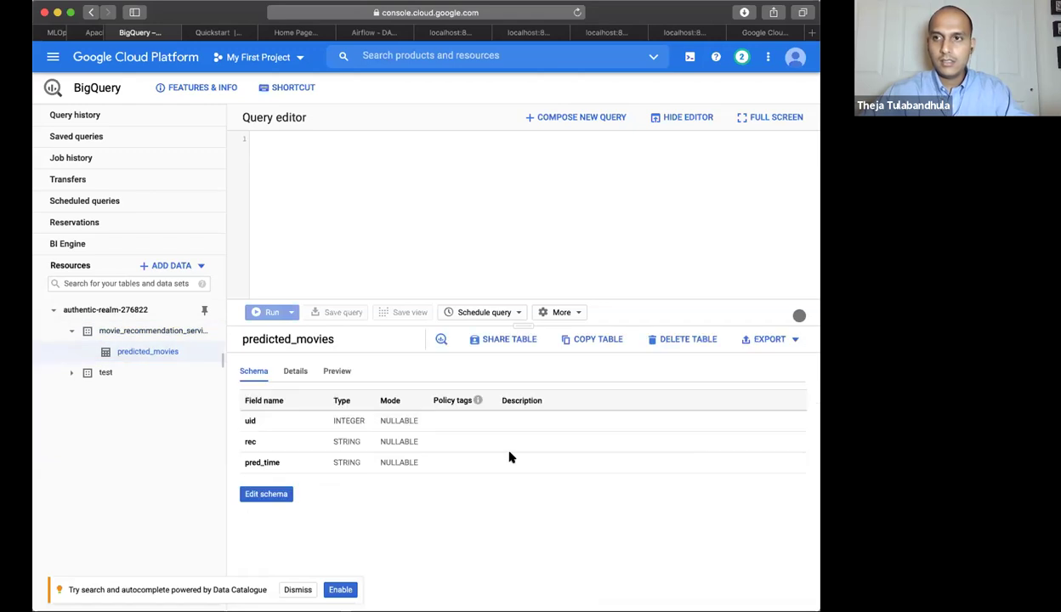
{"action": "left_click", "coordinate": [337, 372]}
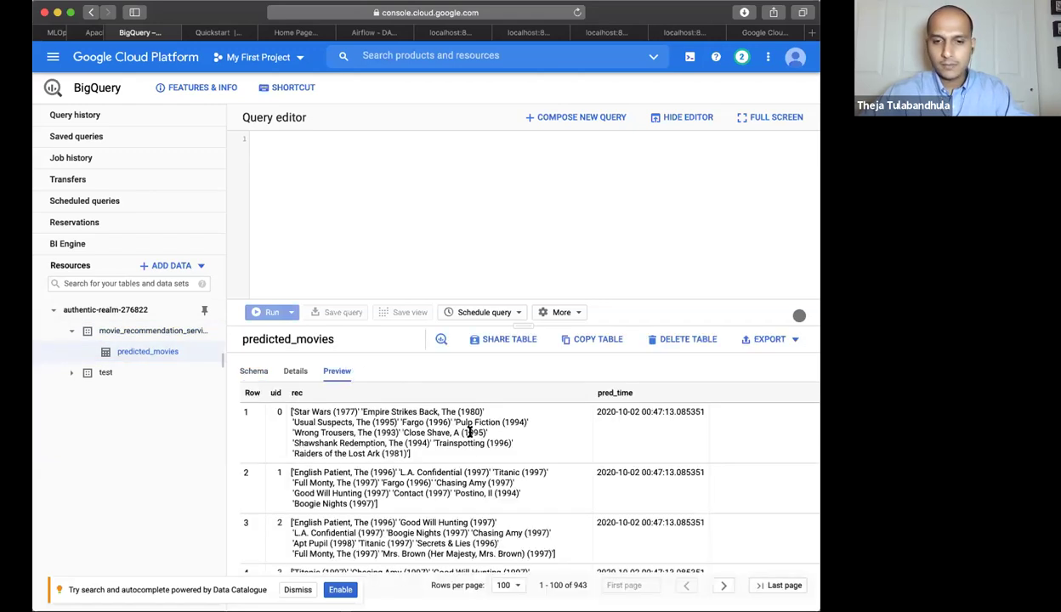
{"action": "double_click", "coordinate": [653, 411]}
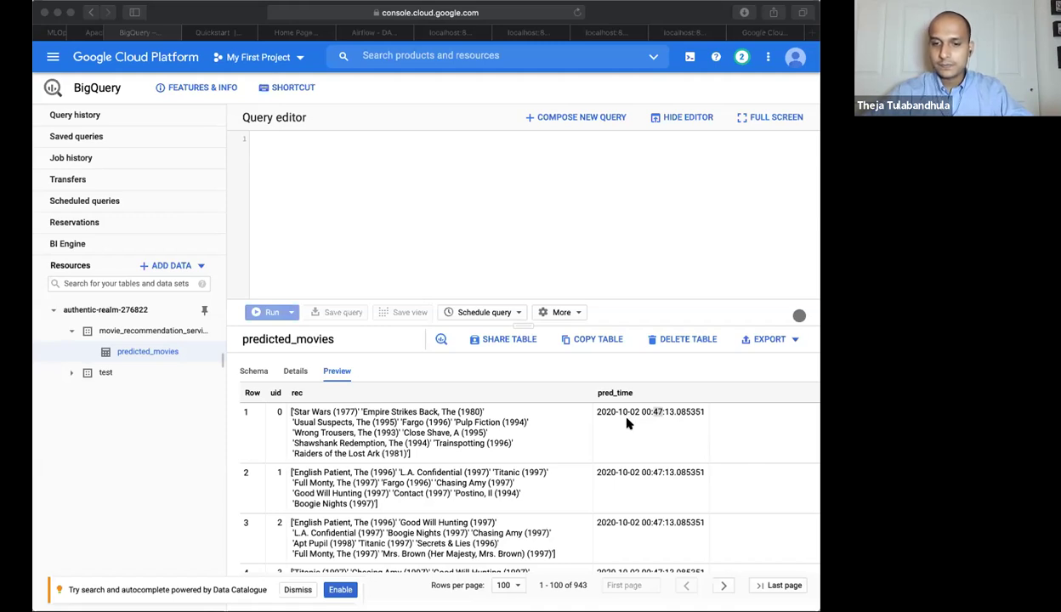
{"action": "left_click", "coordinate": [194, 77]}
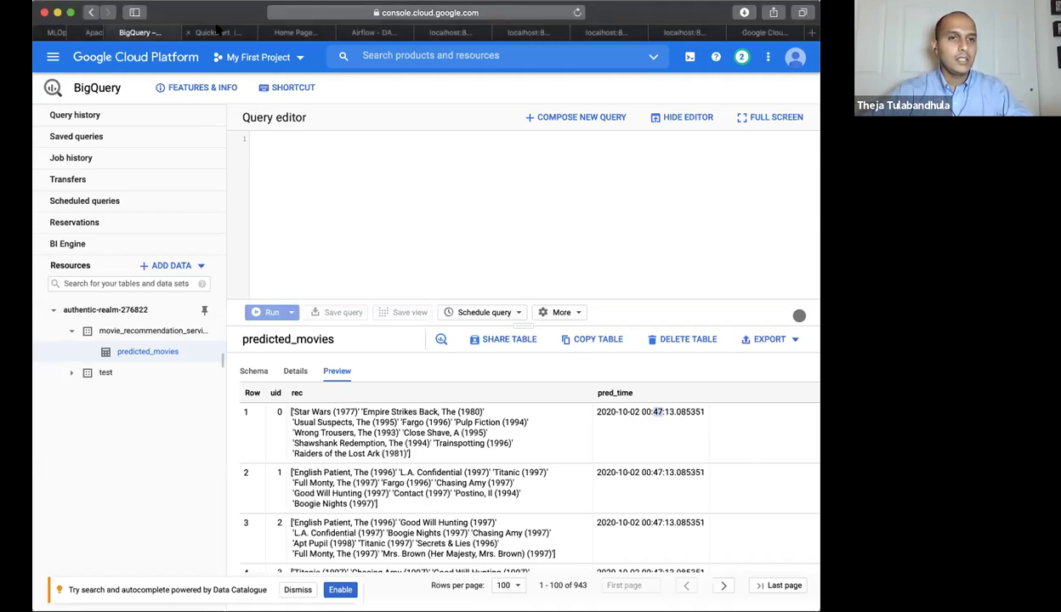
Return to the Apache Airflow lecture notes and highlight the airflow backfill command.
{"action": "left_click", "coordinate": [71, 34]}
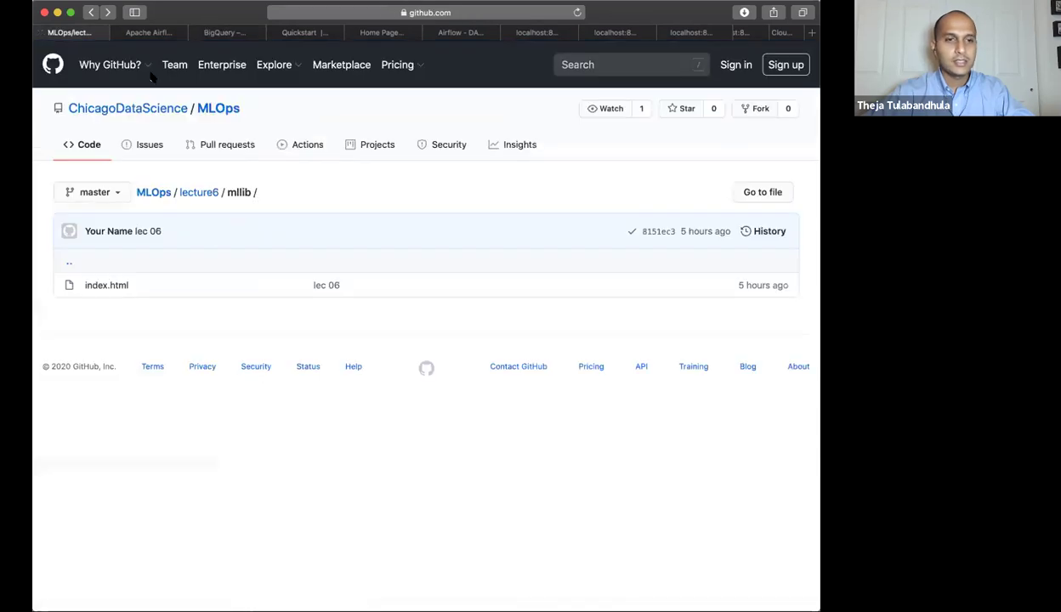
{"action": "left_click", "coordinate": [145, 32]}
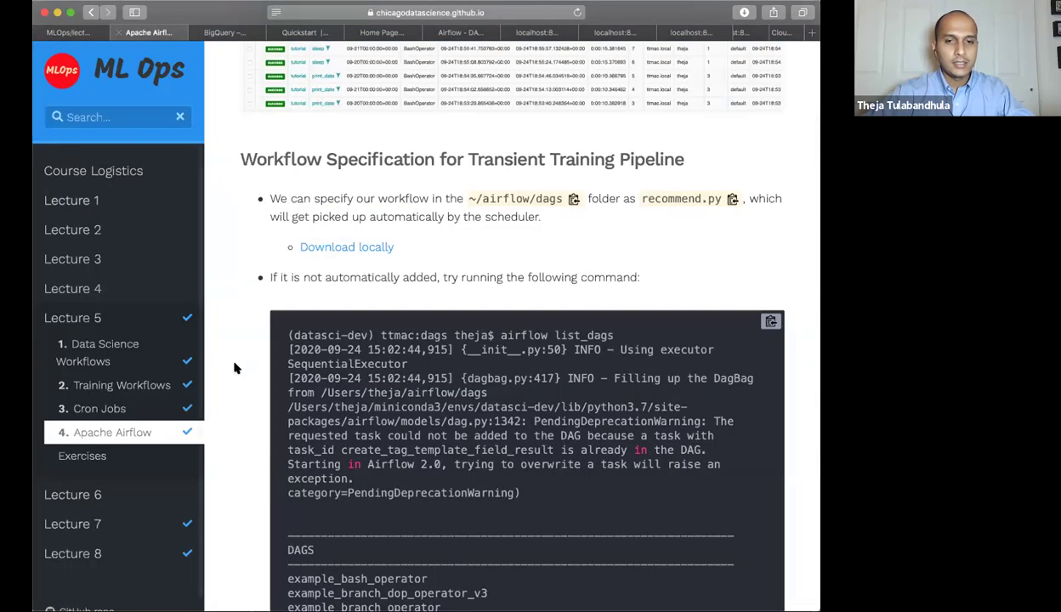
{"action": "scroll", "coordinate": [236, 367], "scroll_direction": "down", "scroll_amount": 20}
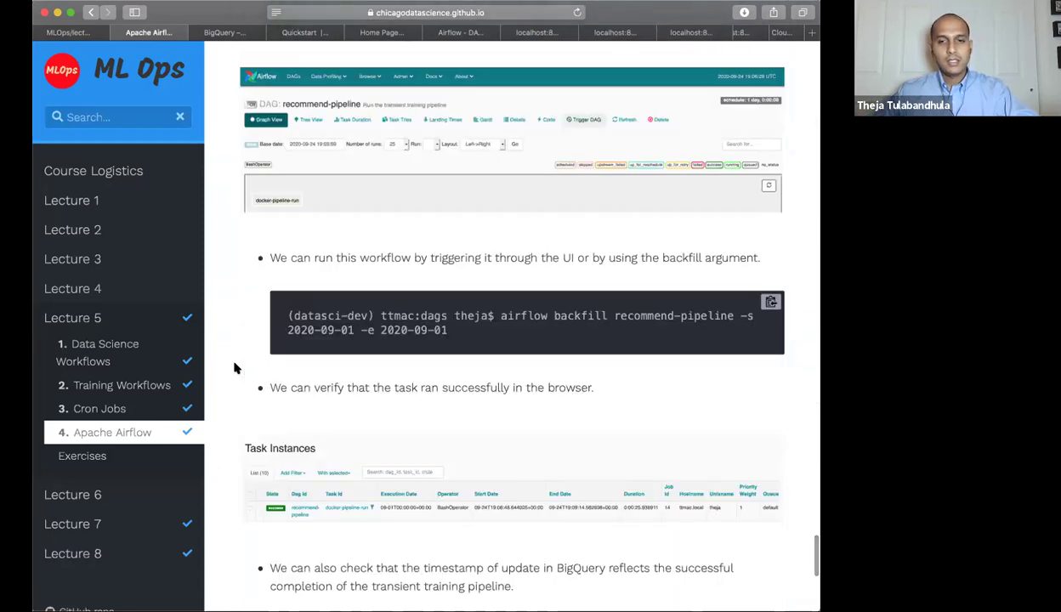
{"action": "scroll", "coordinate": [237, 368], "scroll_direction": "up", "scroll_amount": 1}
{"action": "scroll", "coordinate": [236, 368], "scroll_direction": "down", "scroll_amount": 4}
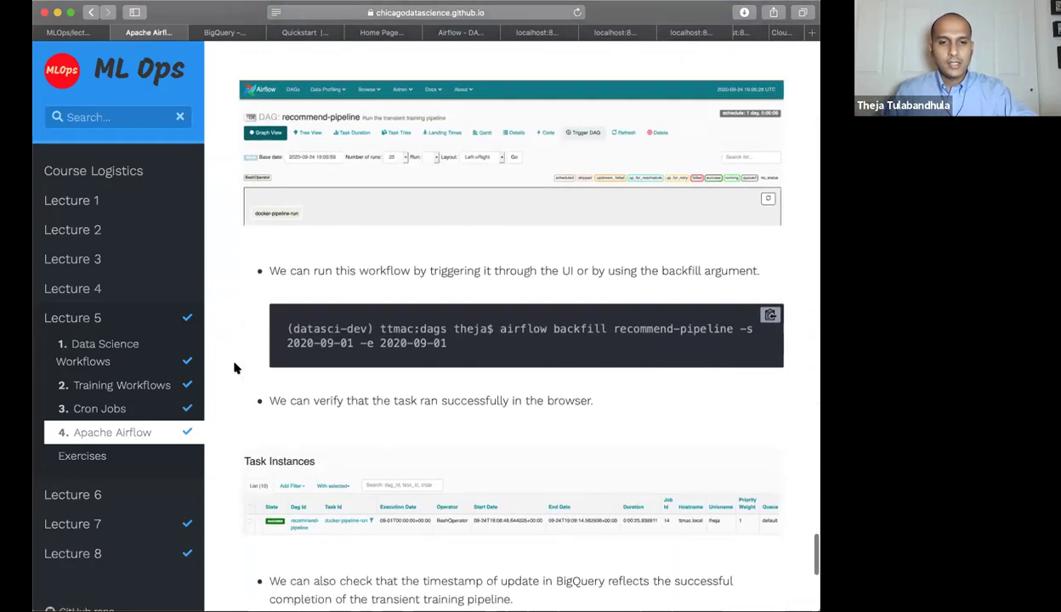
{"action": "triple_click", "coordinate": [542, 202]}
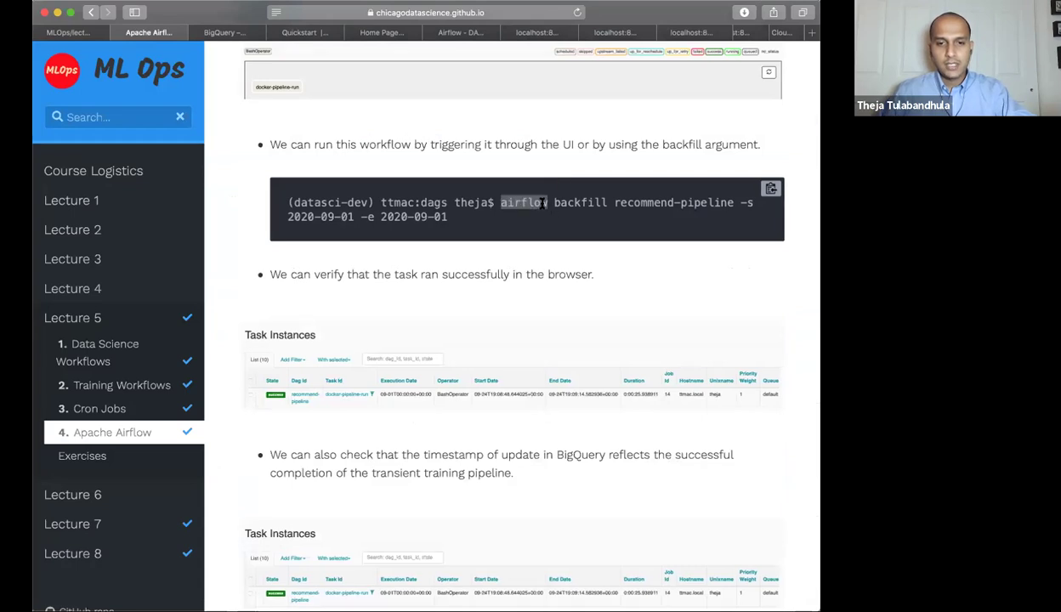
Read down to Remarks, highlighting the BigQuery timestamp bullet and the paragraph on specifying other tasks.
{"action": "scroll", "coordinate": [362, 271], "scroll_direction": "down", "scroll_amount": 4}
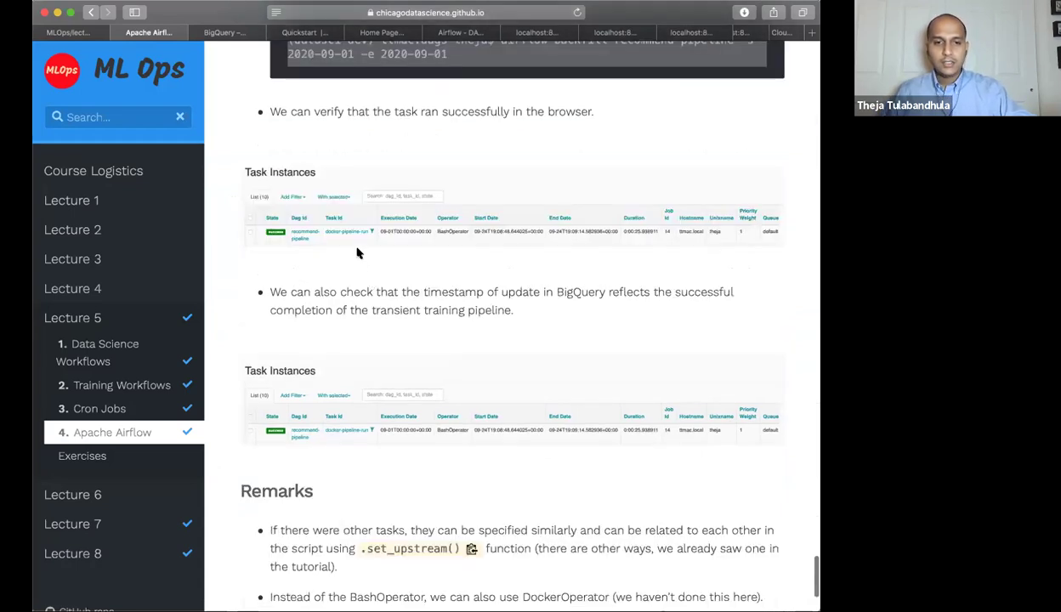
{"action": "scroll", "coordinate": [357, 253], "scroll_direction": "down", "scroll_amount": 2}
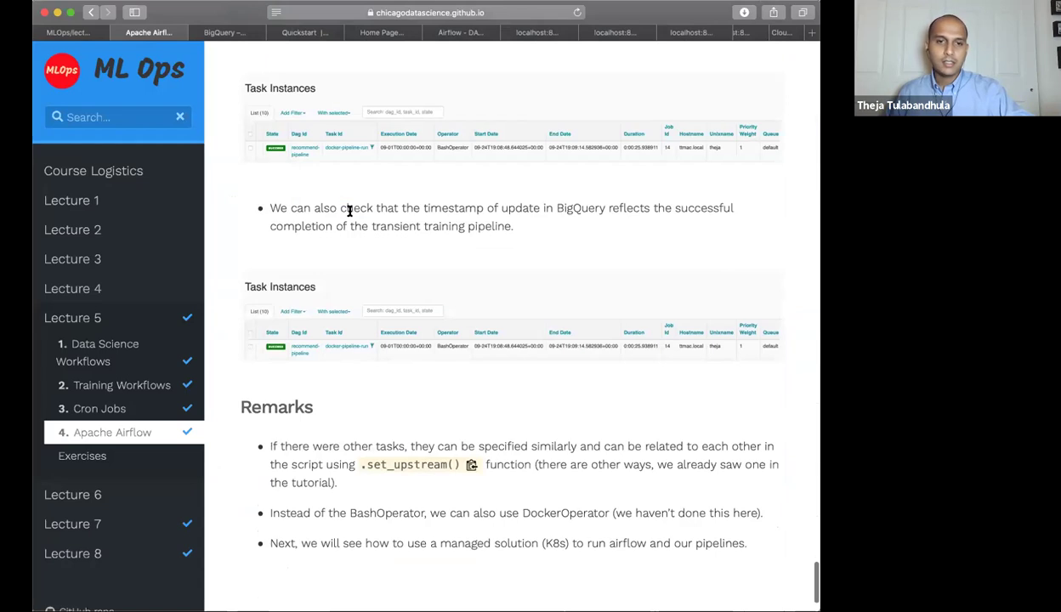
{"action": "triple_click", "coordinate": [349, 211]}
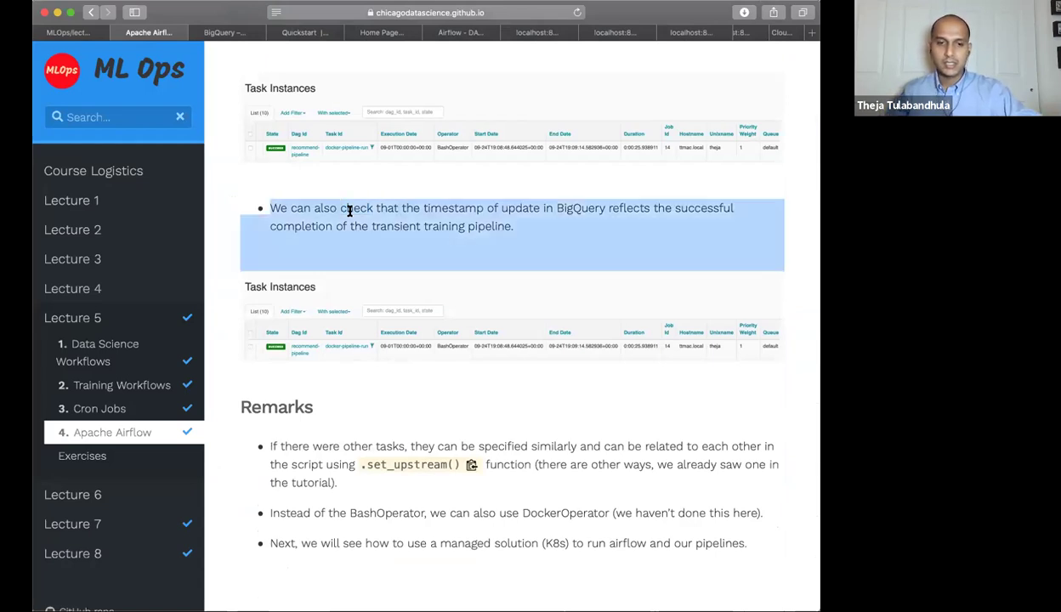
{"action": "scroll", "coordinate": [348, 212], "scroll_direction": "down", "scroll_amount": 2}
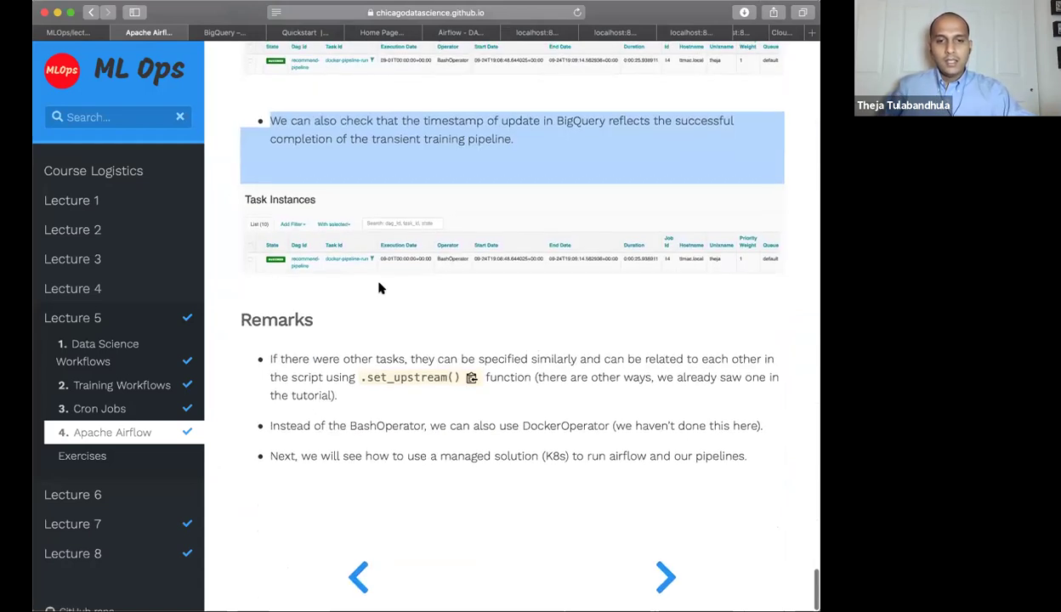
{"action": "triple_click", "coordinate": [394, 359]}
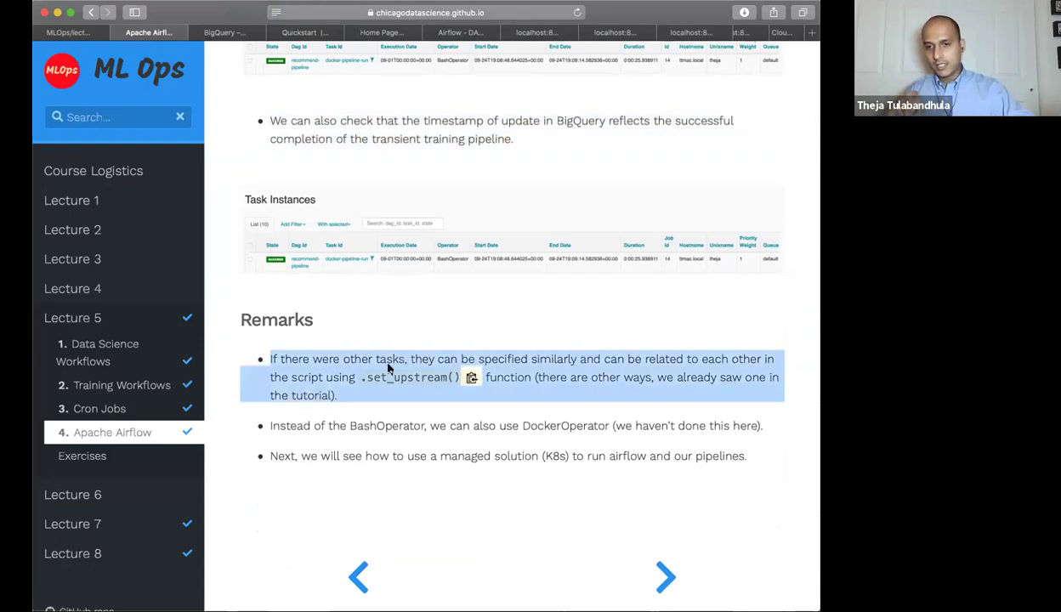
Highlight the other-tasks Remarks paragraph and the words BashOperator and DockerOperator.
{"action": "triple_click", "coordinate": [385, 375]}
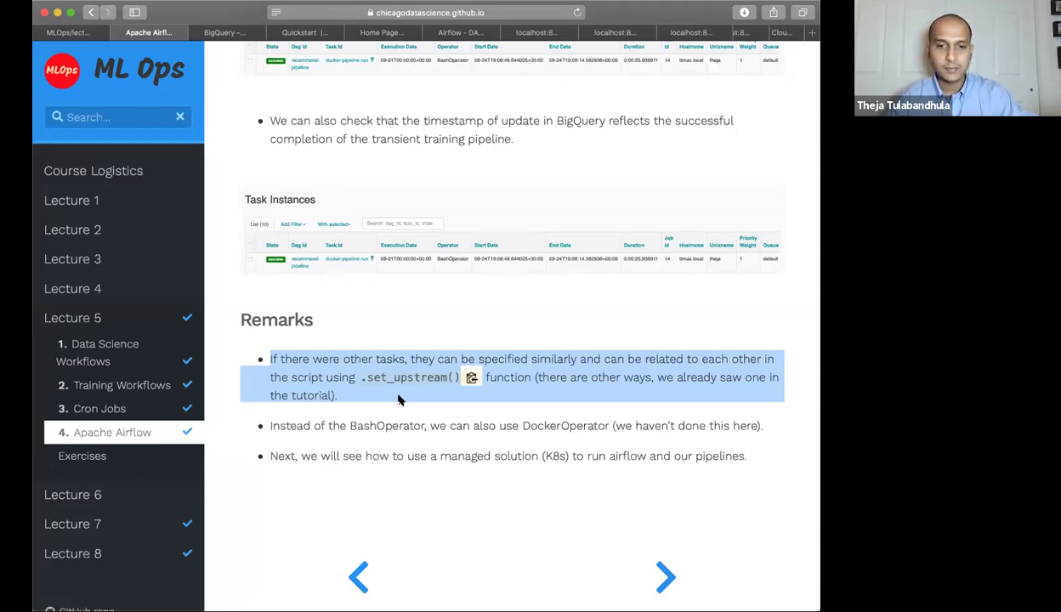
{"action": "left_click", "coordinate": [391, 424]}
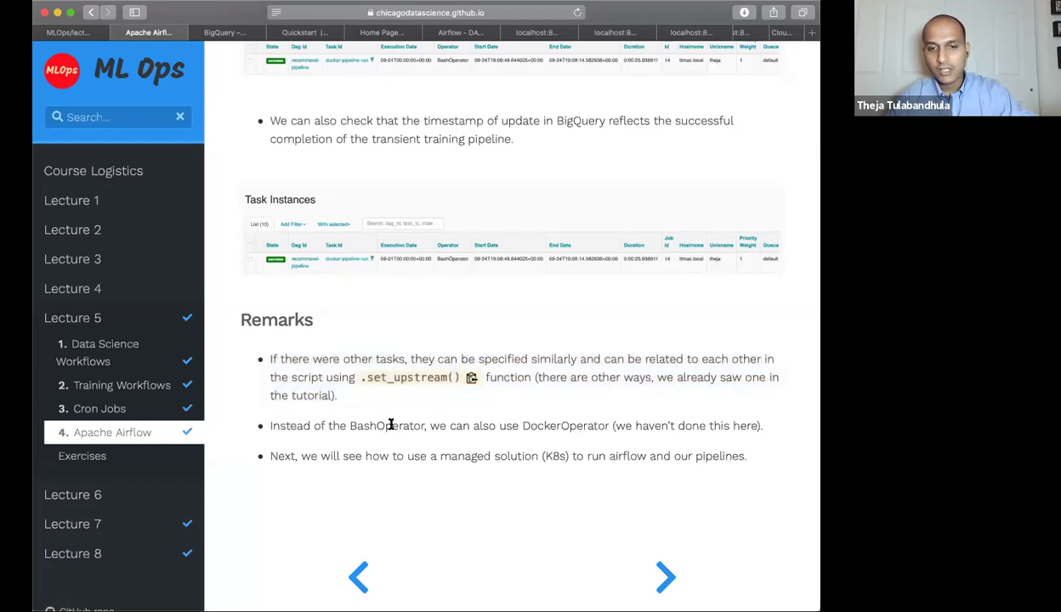
{"action": "double_click", "coordinate": [391, 425]}
{"action": "double_click", "coordinate": [578, 425]}
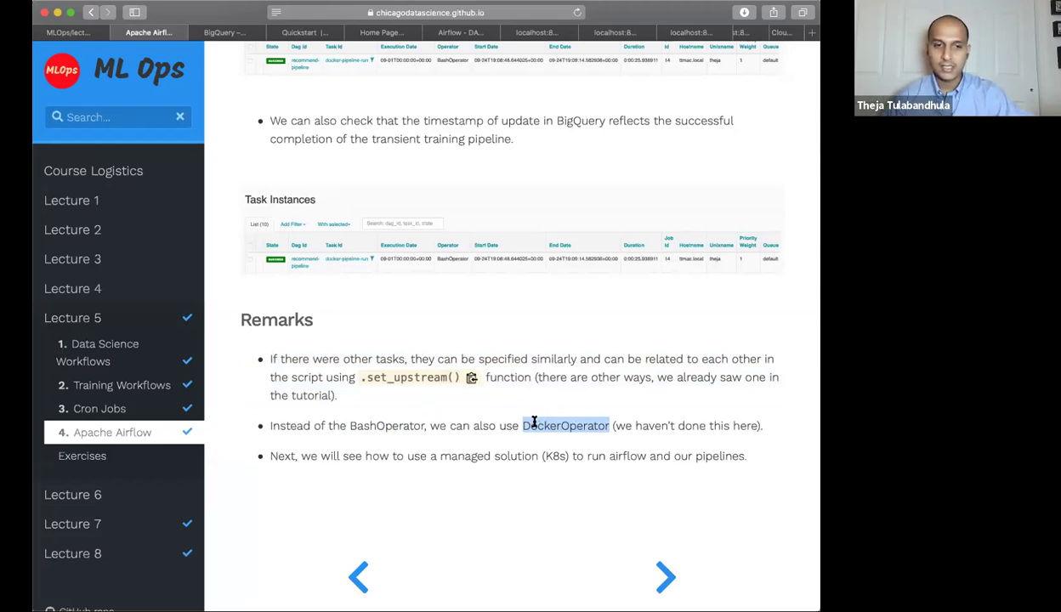
Highlight the managed K8s solution bullet, then go to the Lecture 5 Exercises page.
{"action": "triple_click", "coordinate": [482, 456]}
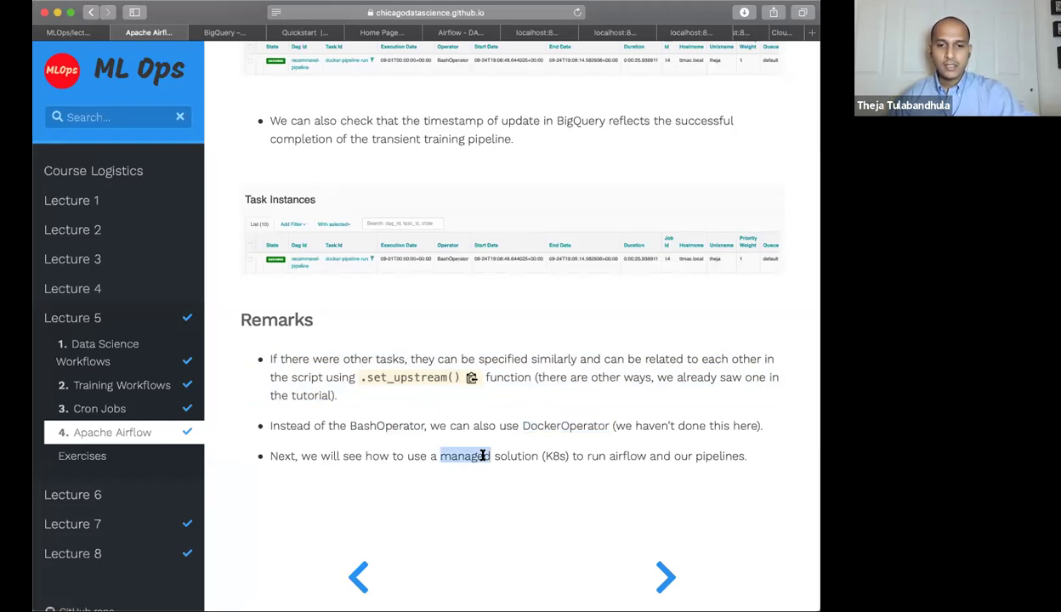
{"action": "left_click", "coordinate": [382, 450]}
{"action": "triple_click", "coordinate": [422, 451]}
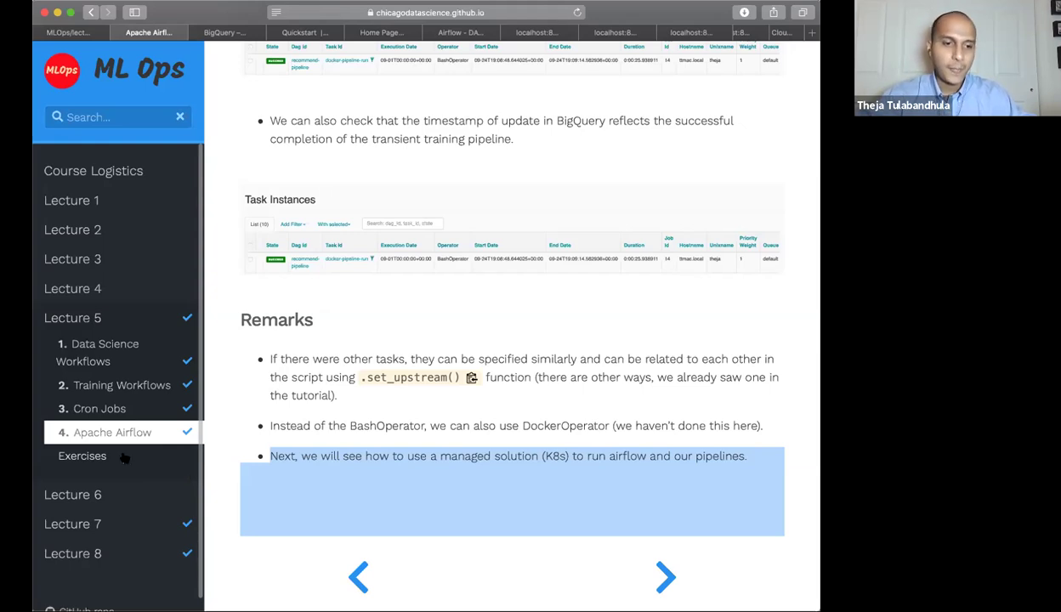
{"action": "left_click", "coordinate": [123, 457]}
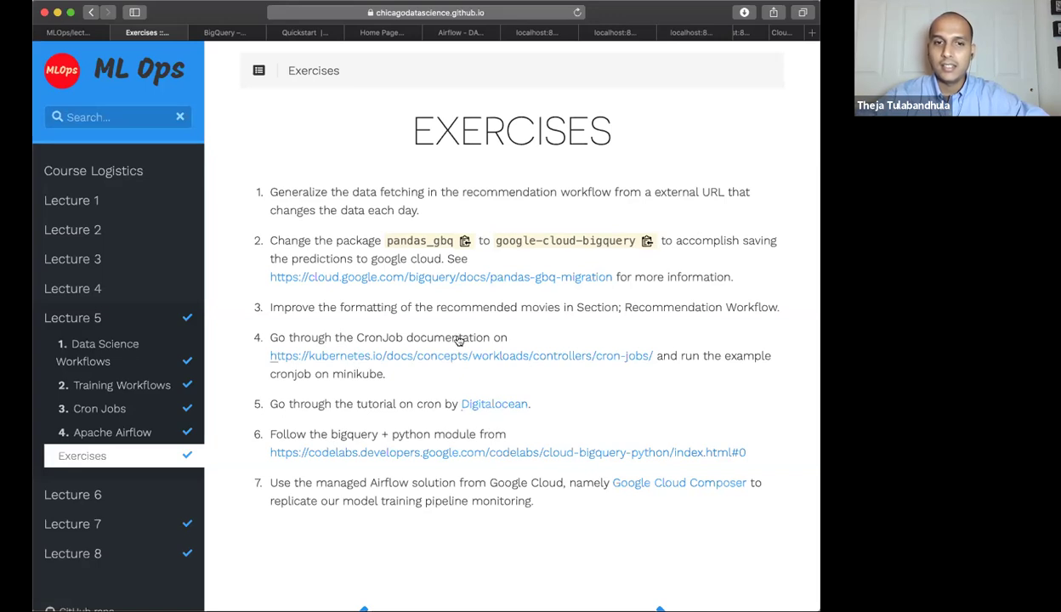
{"action": "double_click", "coordinate": [380, 210]}
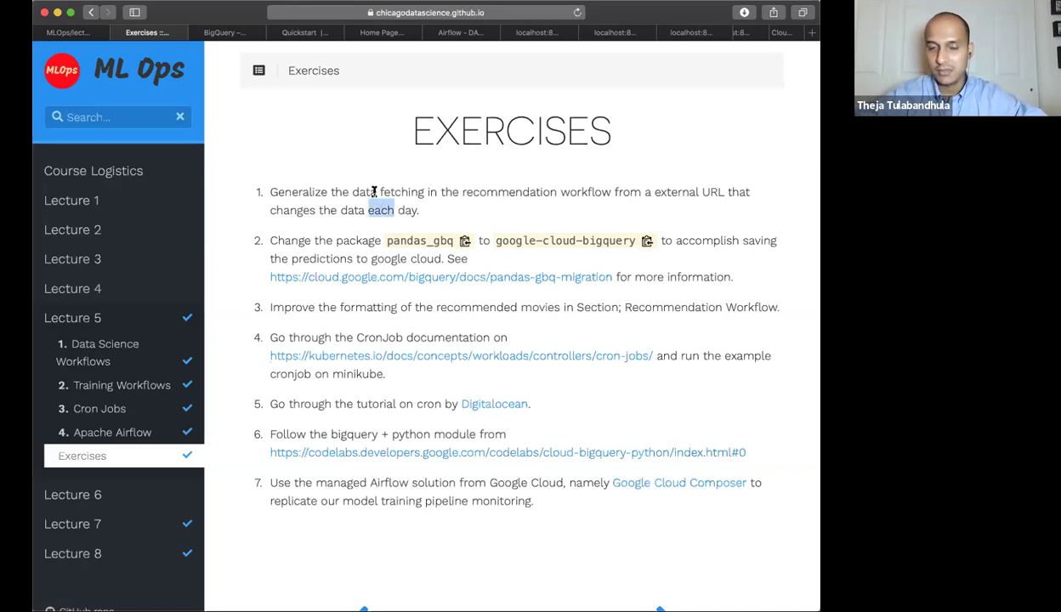
{"action": "scroll", "coordinate": [372, 192], "scroll_direction": "down", "scroll_amount": 1}
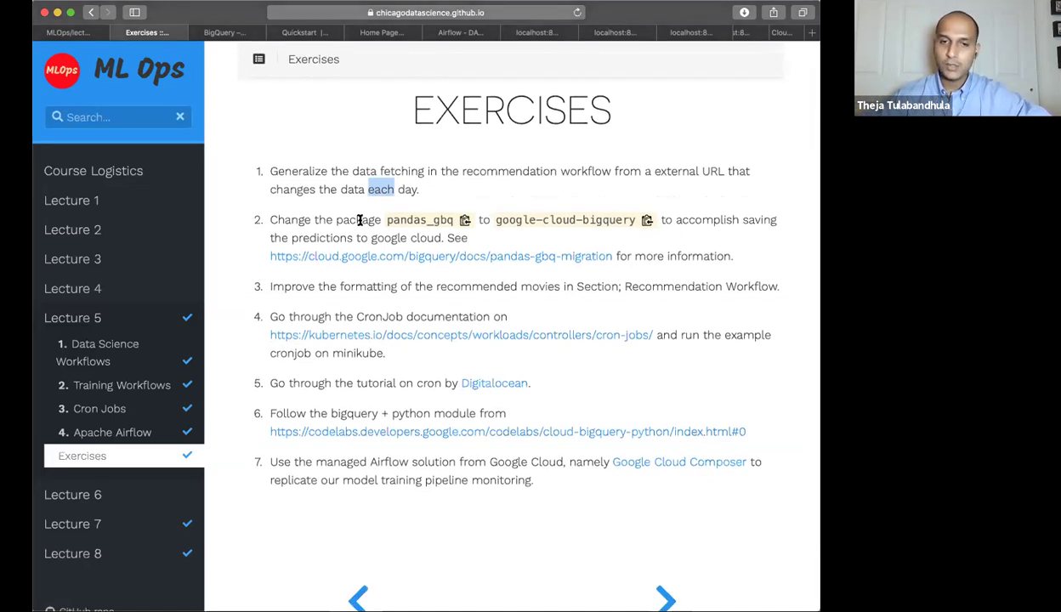
Highlight exercise 2 and its package names pandas_gbq and google-cloud-bigquery.
{"action": "triple_click", "coordinate": [338, 219]}
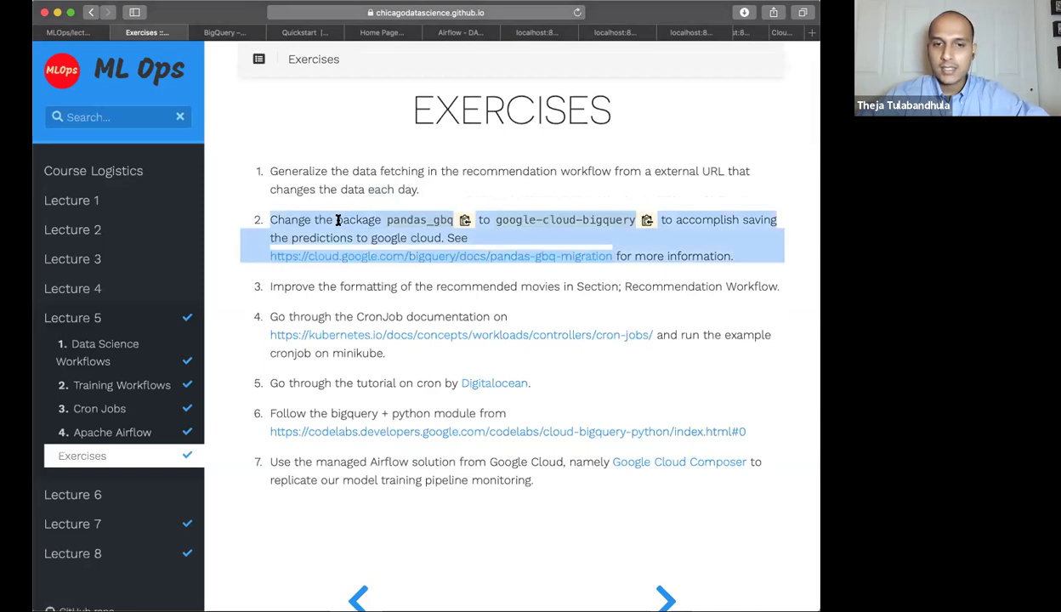
{"action": "double_click", "coordinate": [412, 221]}
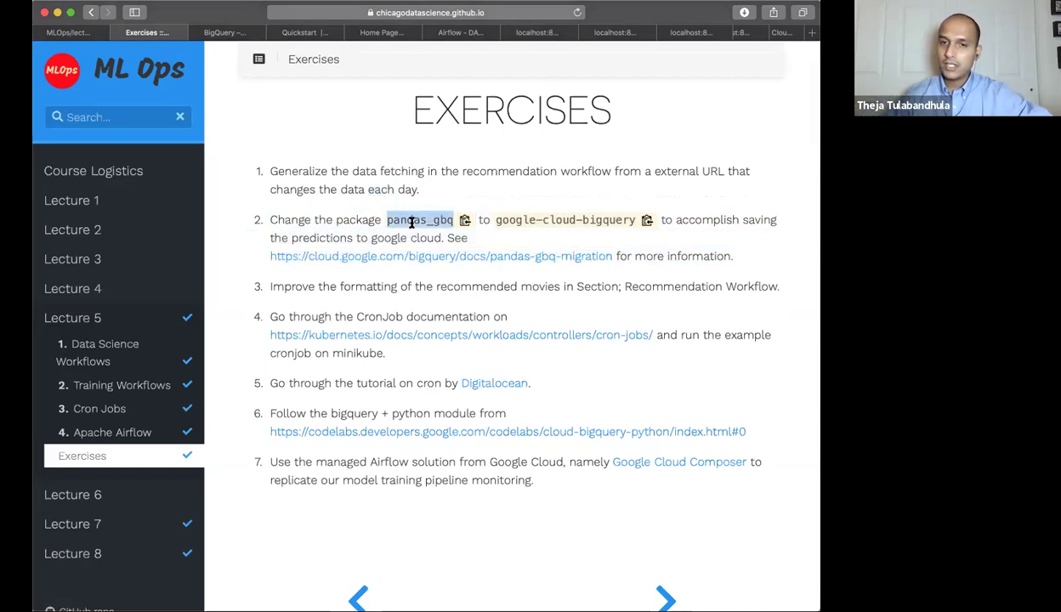
{"action": "left_click", "coordinate": [537, 217]}
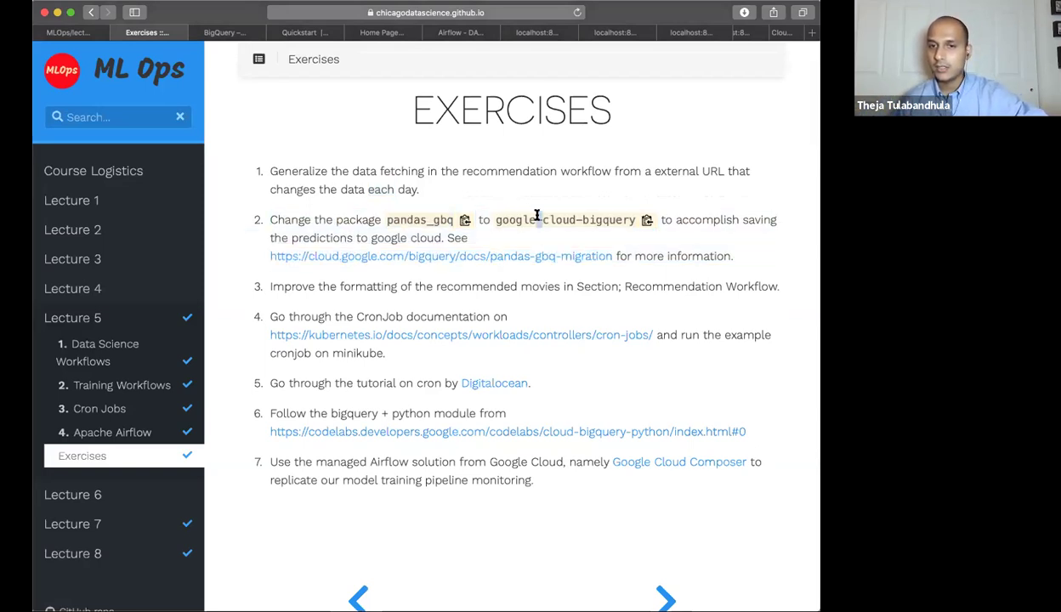
{"action": "double_click", "coordinate": [519, 221]}
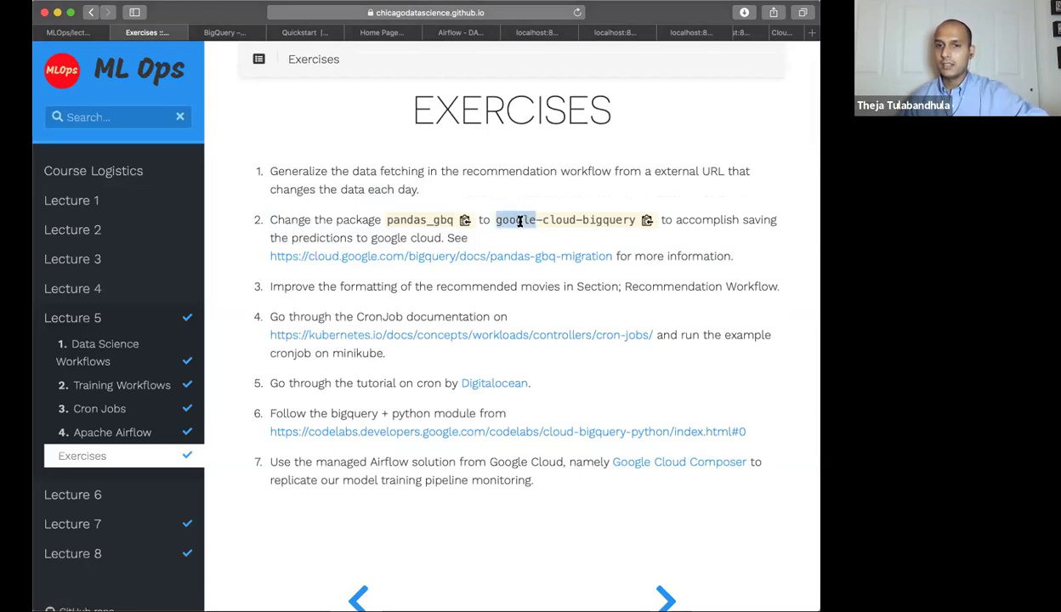
{"action": "double_click", "coordinate": [563, 219]}
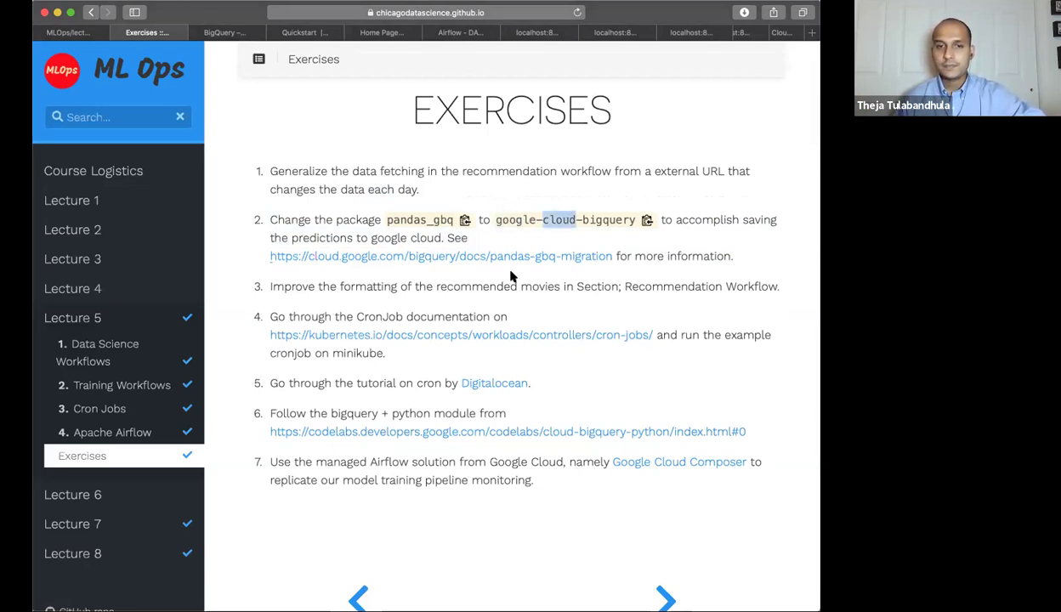
{"action": "scroll", "coordinate": [511, 276], "scroll_direction": "down", "scroll_amount": 1}
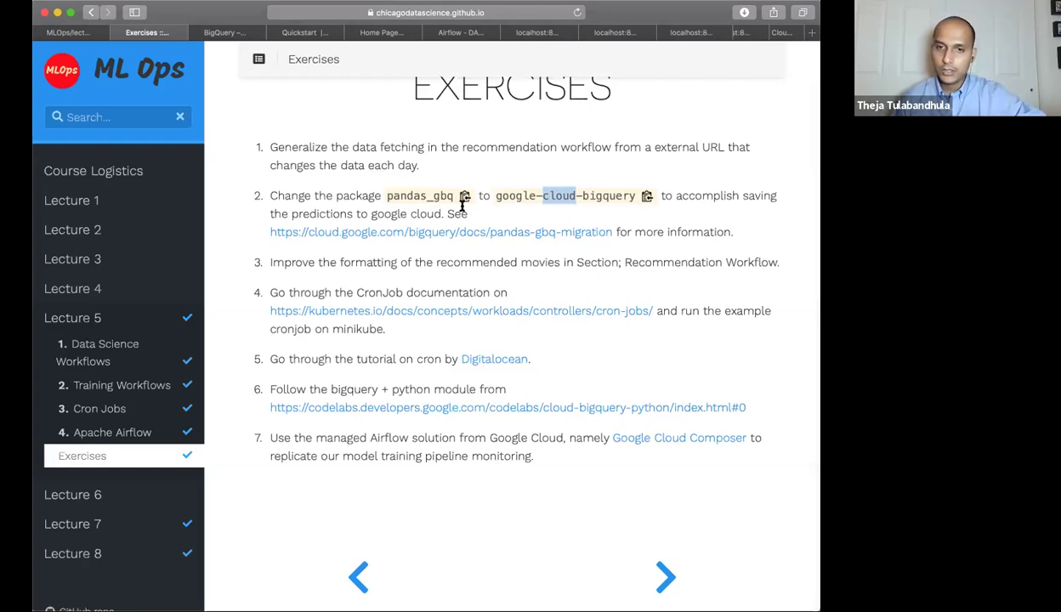
{"action": "scroll", "coordinate": [463, 206], "scroll_direction": "down", "scroll_amount": 1}
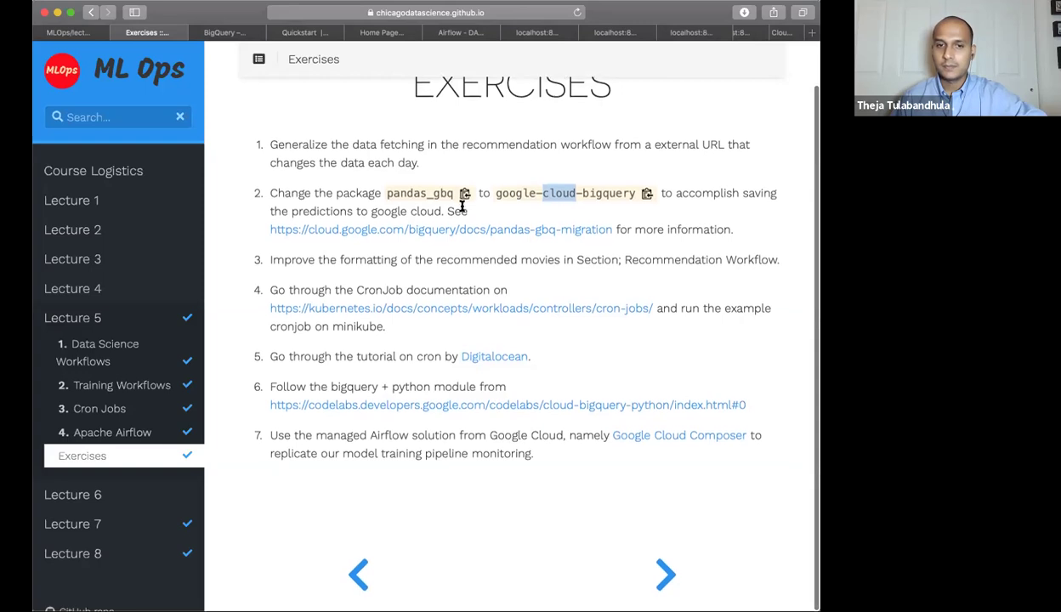
Highlight exercise 3 and exercise 5's cron tutorial, then move on to the Lecture 6 notes.
{"action": "triple_click", "coordinate": [459, 262]}
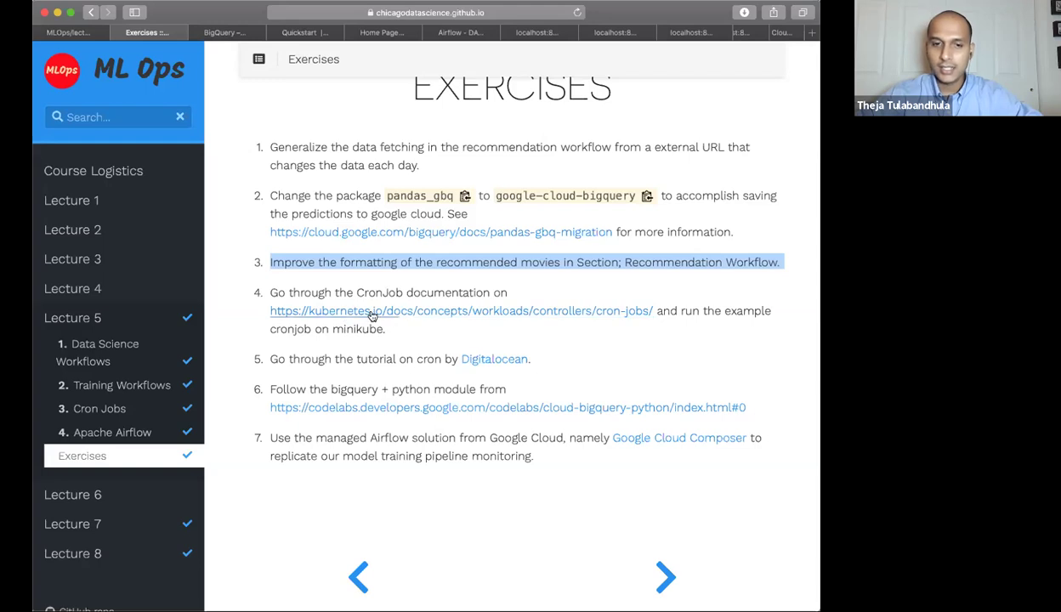
{"action": "scroll", "coordinate": [374, 320], "scroll_direction": "down", "scroll_amount": 1}
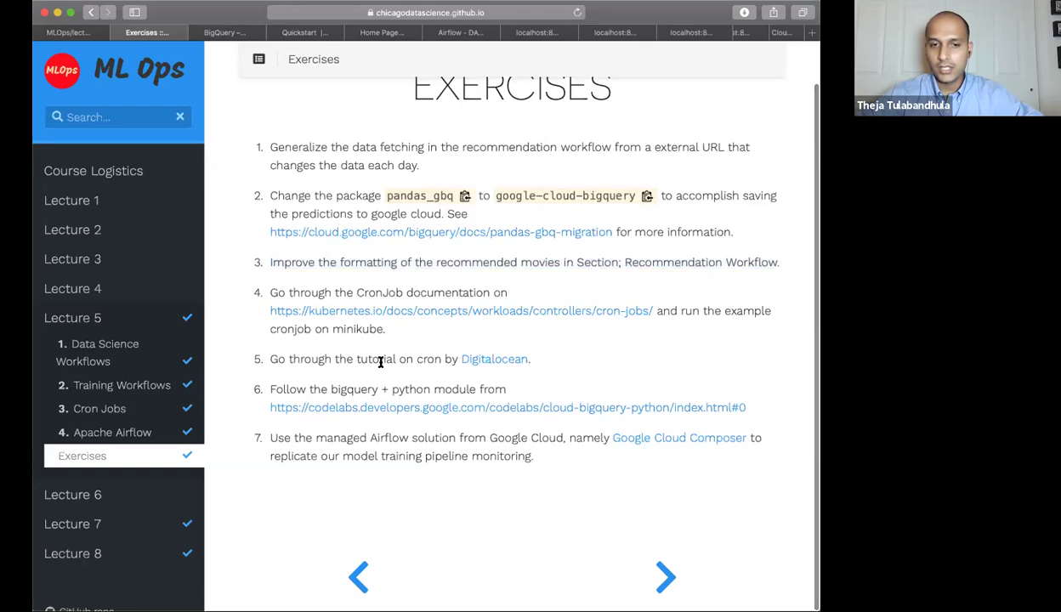
{"action": "triple_click", "coordinate": [380, 360]}
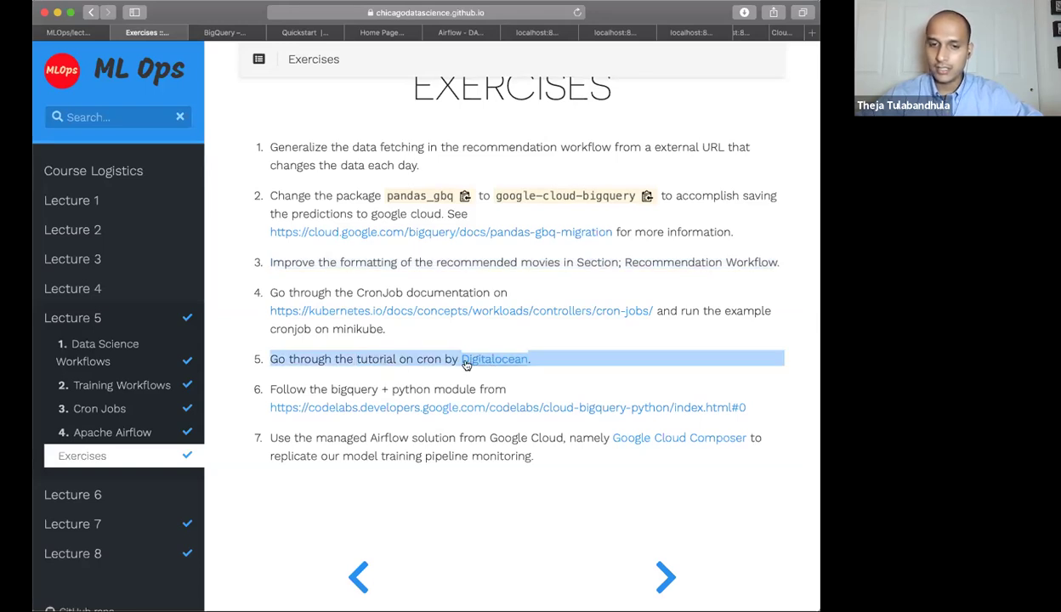
{"action": "scroll", "coordinate": [348, 377], "scroll_direction": "down", "scroll_amount": 1}
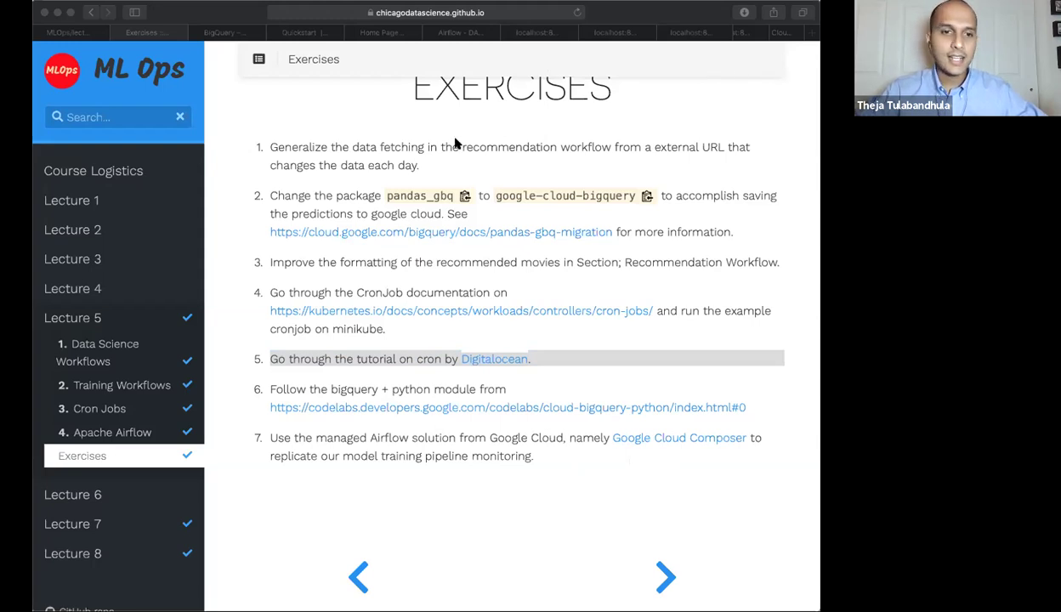
{"action": "left_click", "coordinate": [223, 269]}
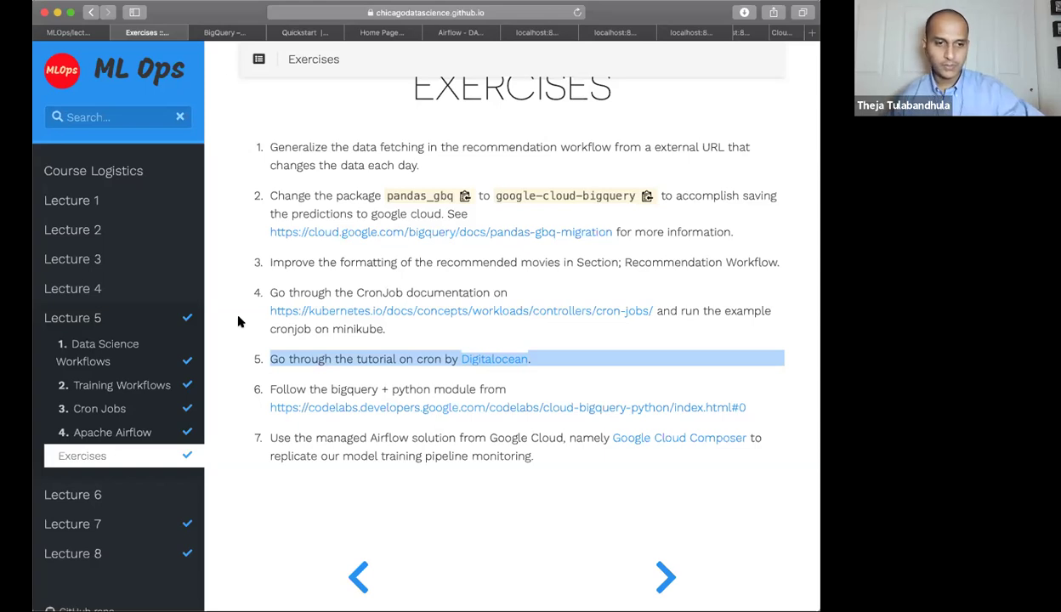
{"action": "left_click", "coordinate": [108, 496]}
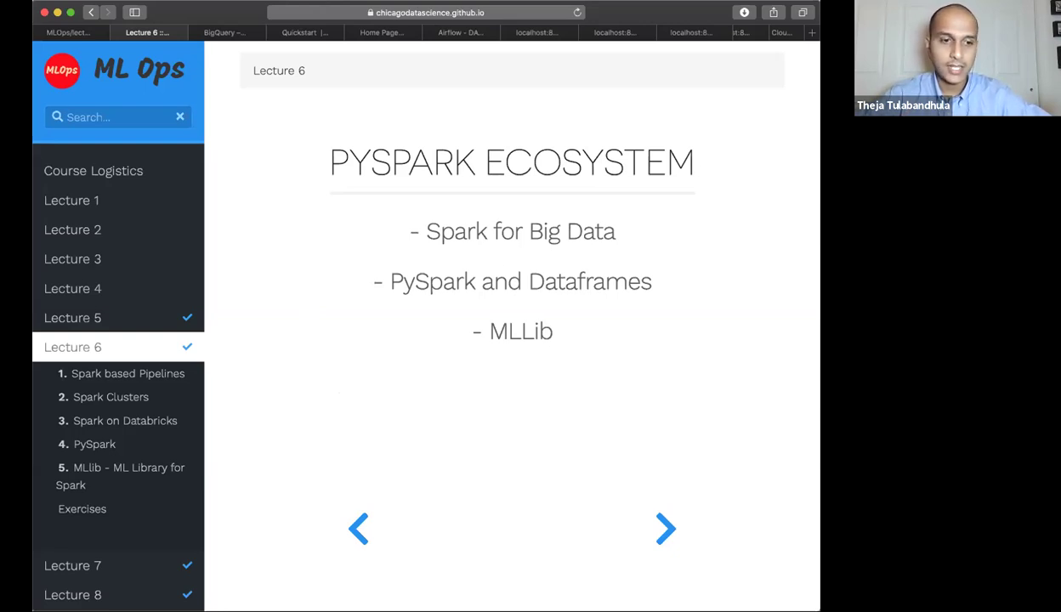
Open the Spark based Pipelines section from the Lecture 6 sidebar entry.
{"action": "left_click", "coordinate": [126, 376]}
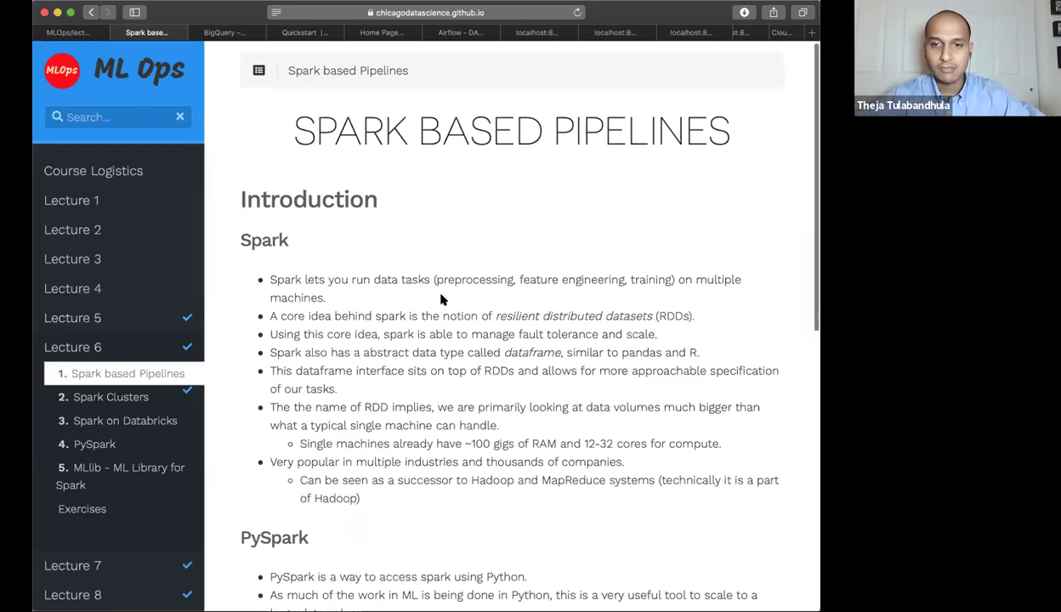
Scroll through the introduction on RDDs, dataframes, PySpark and Spark versus container deployments.
{"action": "scroll", "coordinate": [441, 298], "scroll_direction": "down", "scroll_amount": 2}
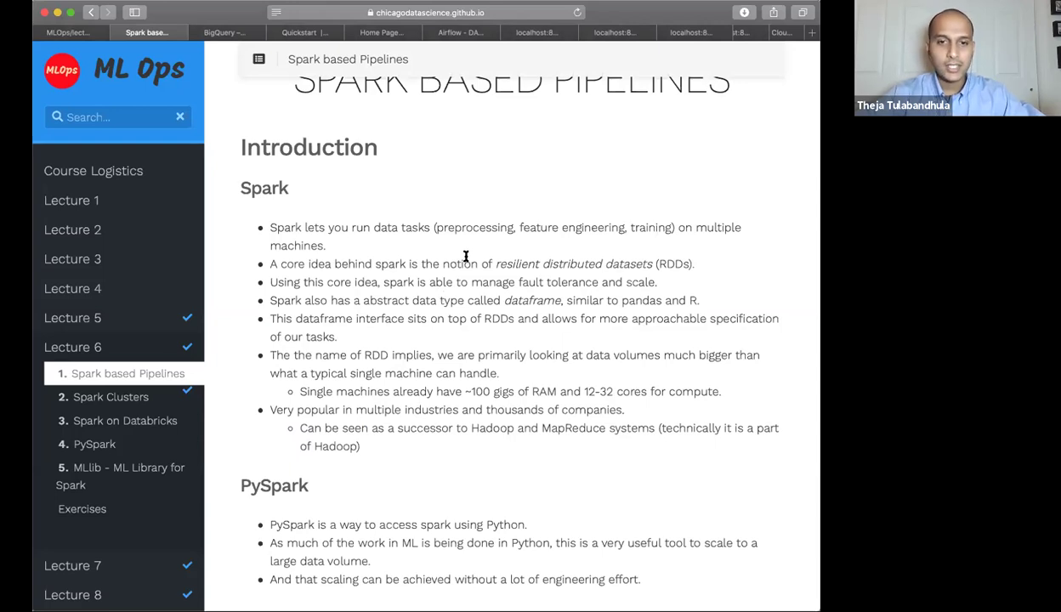
{"action": "scroll", "coordinate": [466, 255], "scroll_direction": "down", "scroll_amount": 2}
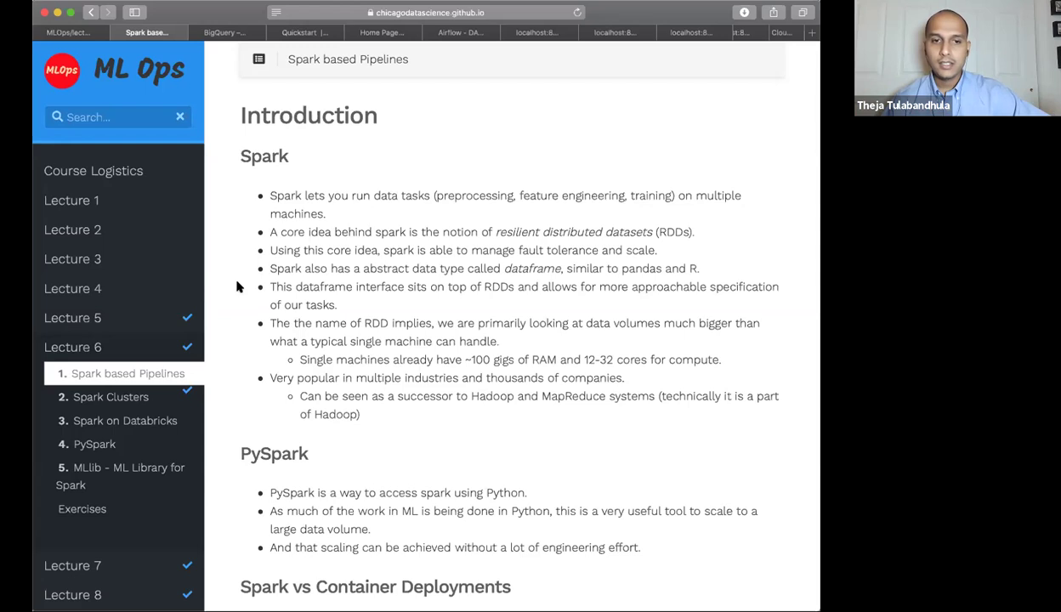
{"action": "scroll", "coordinate": [237, 288], "scroll_direction": "down", "scroll_amount": 2}
{"action": "scroll", "coordinate": [237, 287], "scroll_direction": "down", "scroll_amount": 2}
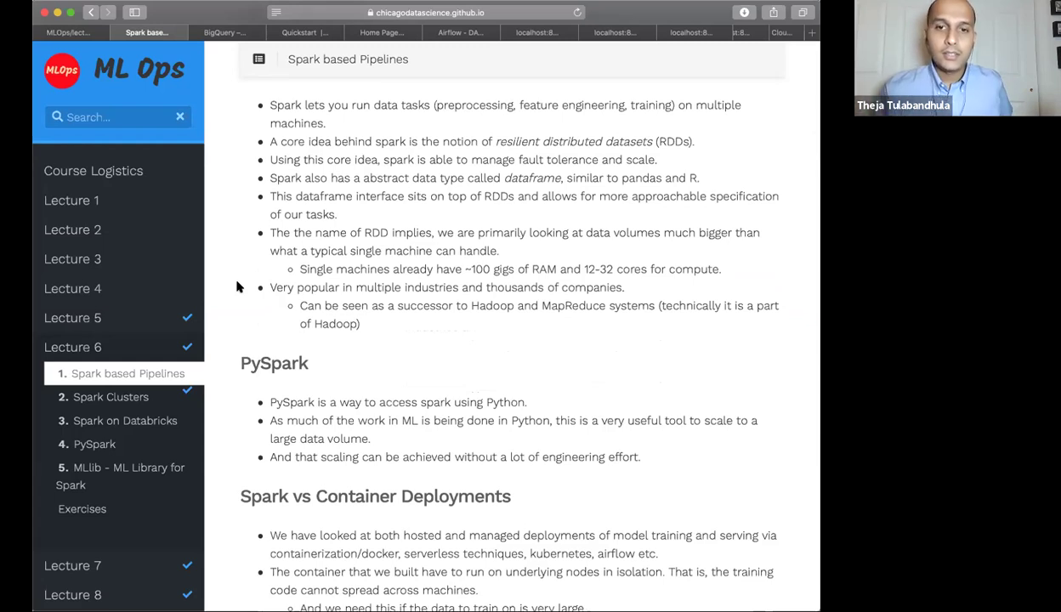
Highlight the Spark dataframe bullet, then the bullet on RDD implying beyond-single-machine data volumes.
{"action": "triple_click", "coordinate": [441, 180]}
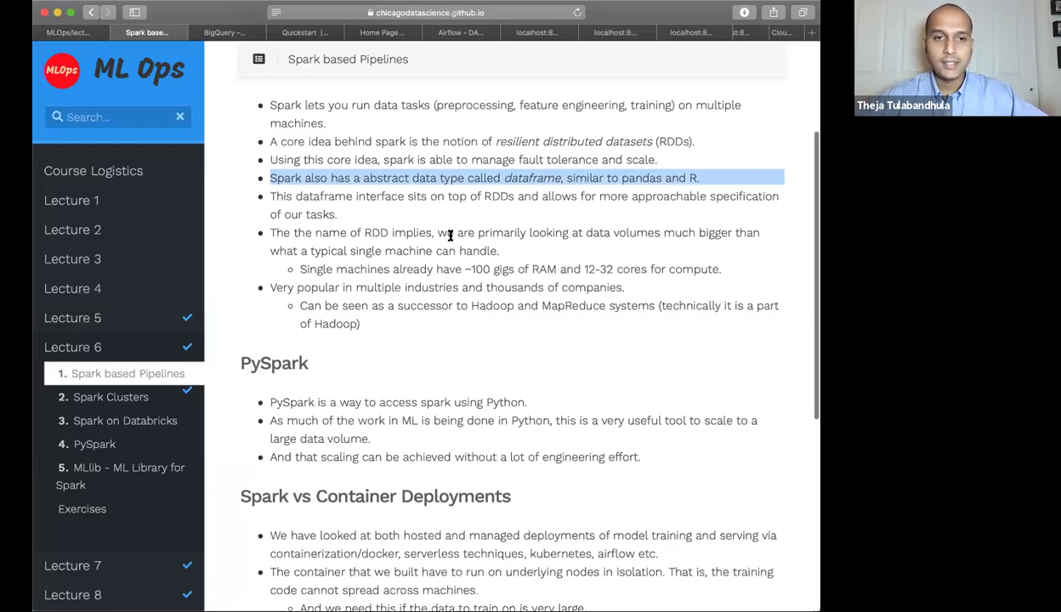
{"action": "scroll", "coordinate": [451, 236], "scroll_direction": "down", "scroll_amount": 3}
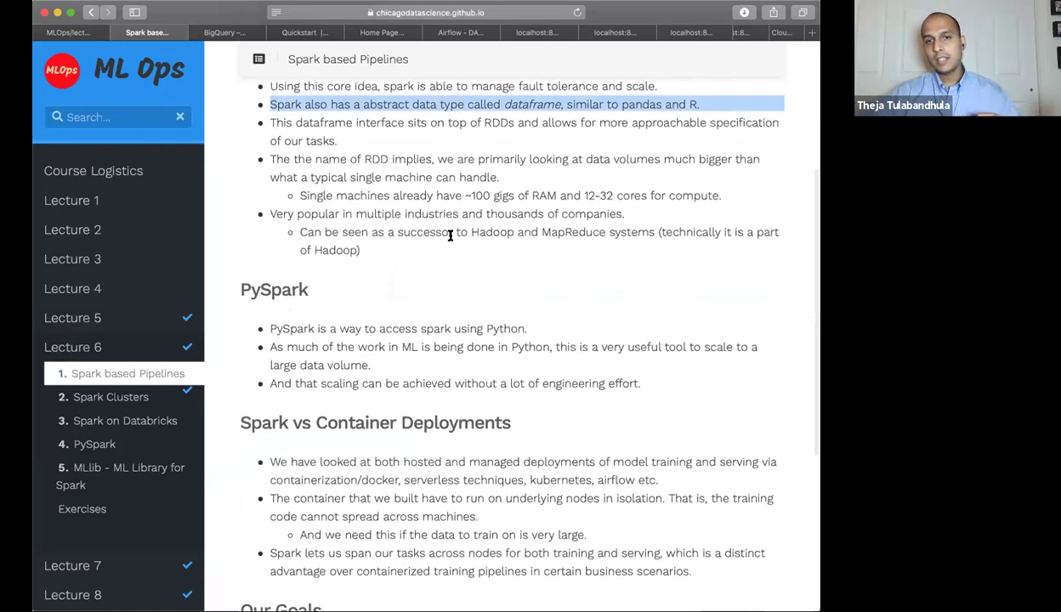
{"action": "scroll", "coordinate": [451, 236], "scroll_direction": "up", "scroll_amount": 3}
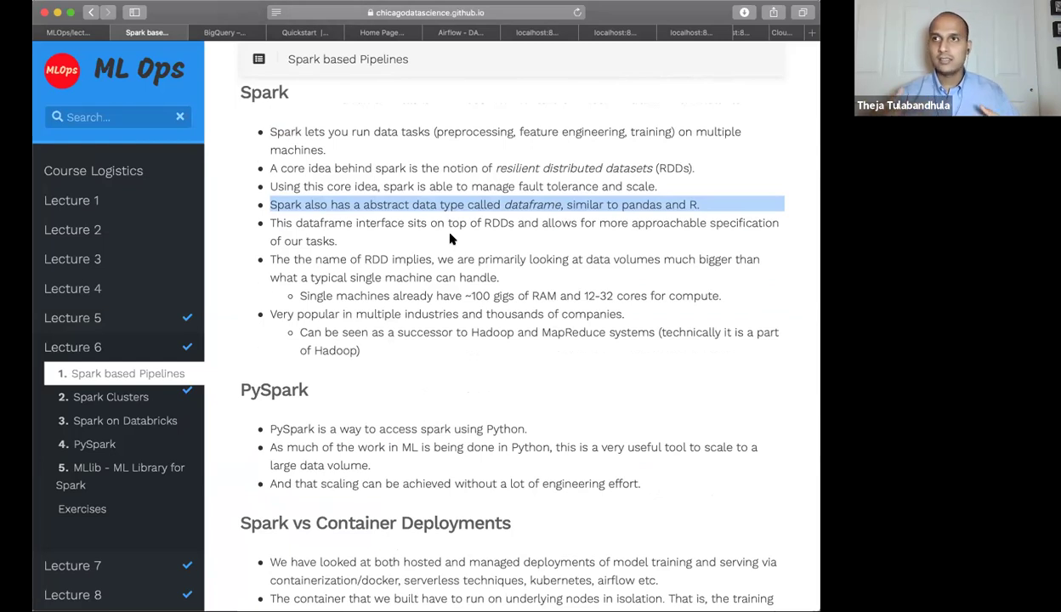
{"action": "scroll", "coordinate": [451, 239], "scroll_direction": "down", "scroll_amount": 1}
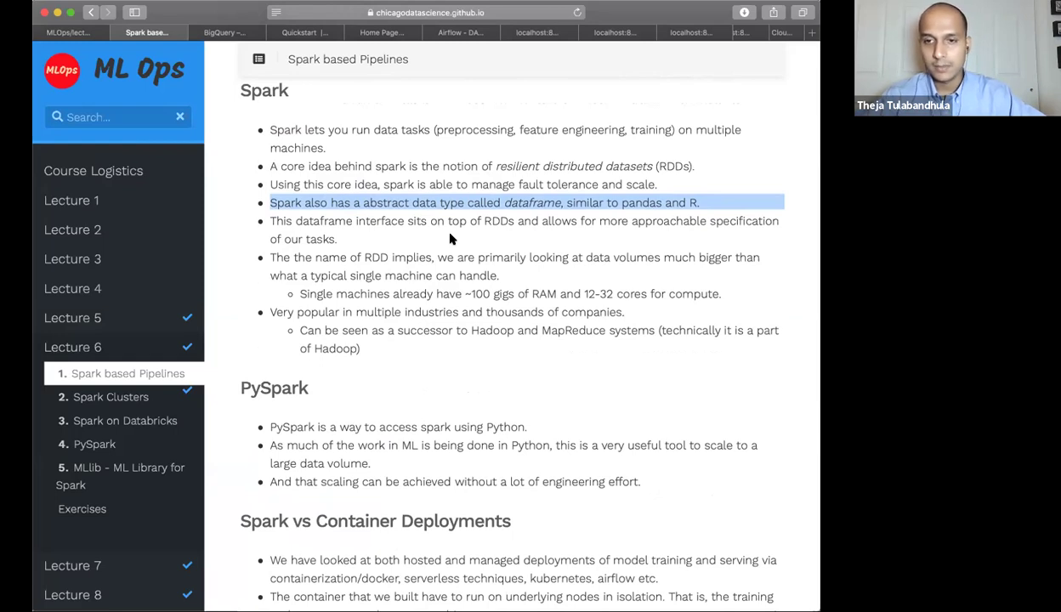
{"action": "scroll", "coordinate": [450, 240], "scroll_direction": "down", "scroll_amount": 2}
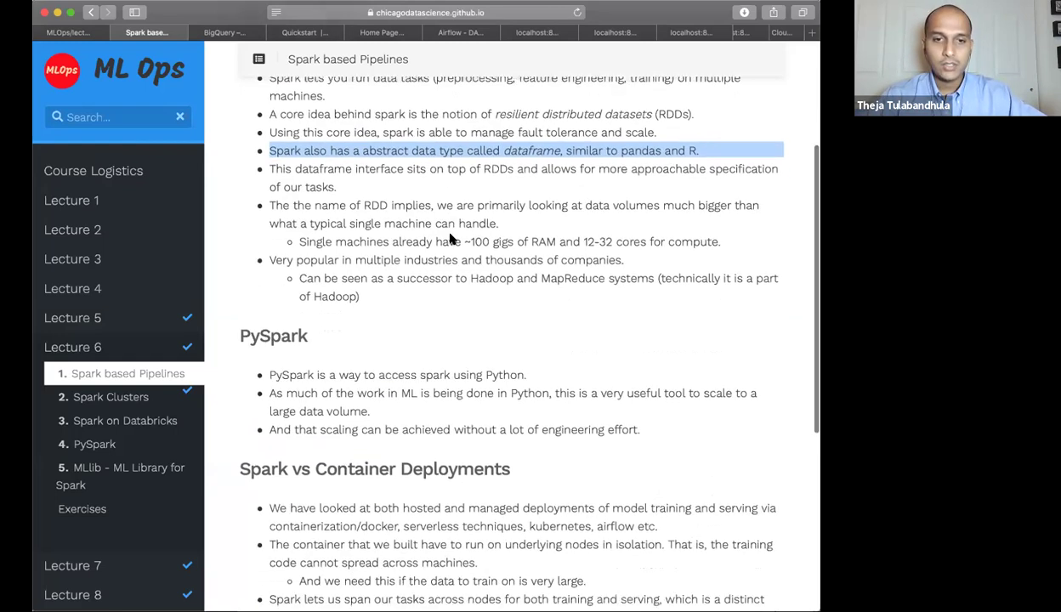
{"action": "scroll", "coordinate": [451, 240], "scroll_direction": "down", "scroll_amount": 3}
{"action": "left_click", "coordinate": [438, 140]}
{"action": "triple_click", "coordinate": [434, 129]}
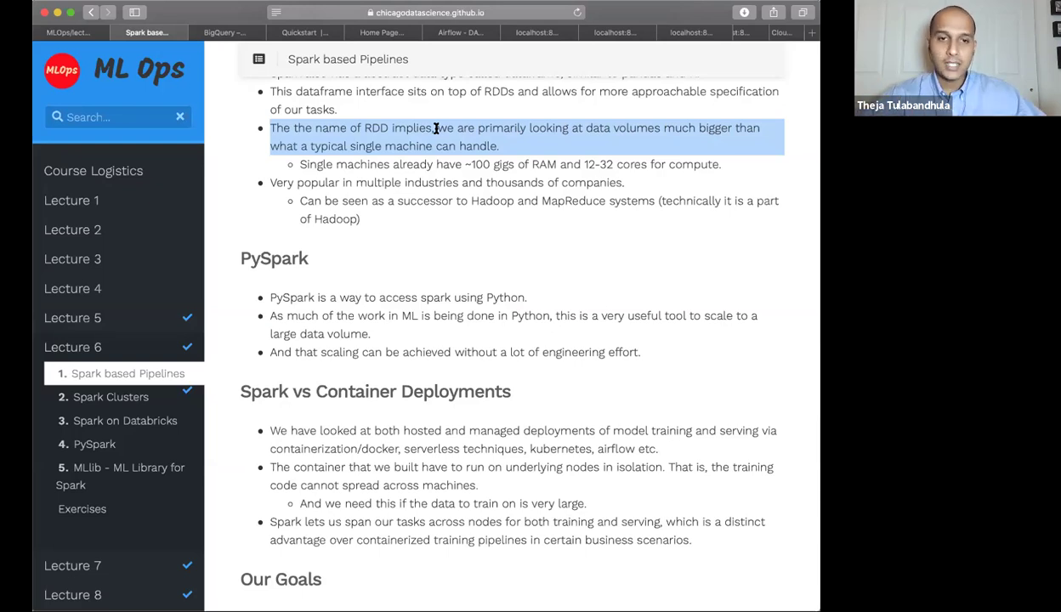
Scroll down until the Our Goals list on dataframes, Pandas UDFs, S3 and cloud is visible.
{"action": "scroll", "coordinate": [435, 127], "scroll_direction": "down", "scroll_amount": 2}
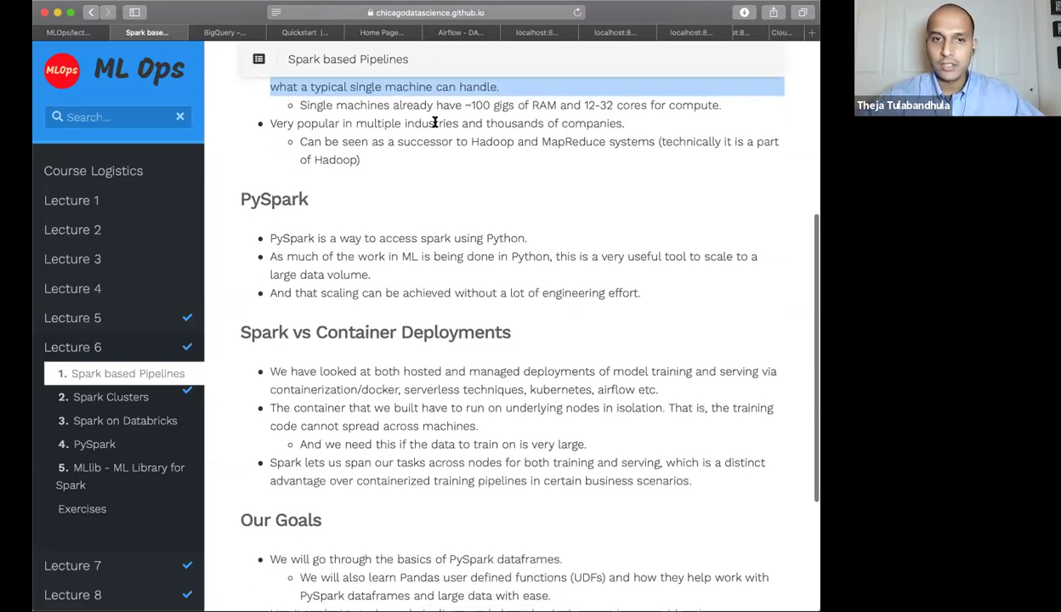
{"action": "scroll", "coordinate": [442, 160], "scroll_direction": "down", "scroll_amount": 1}
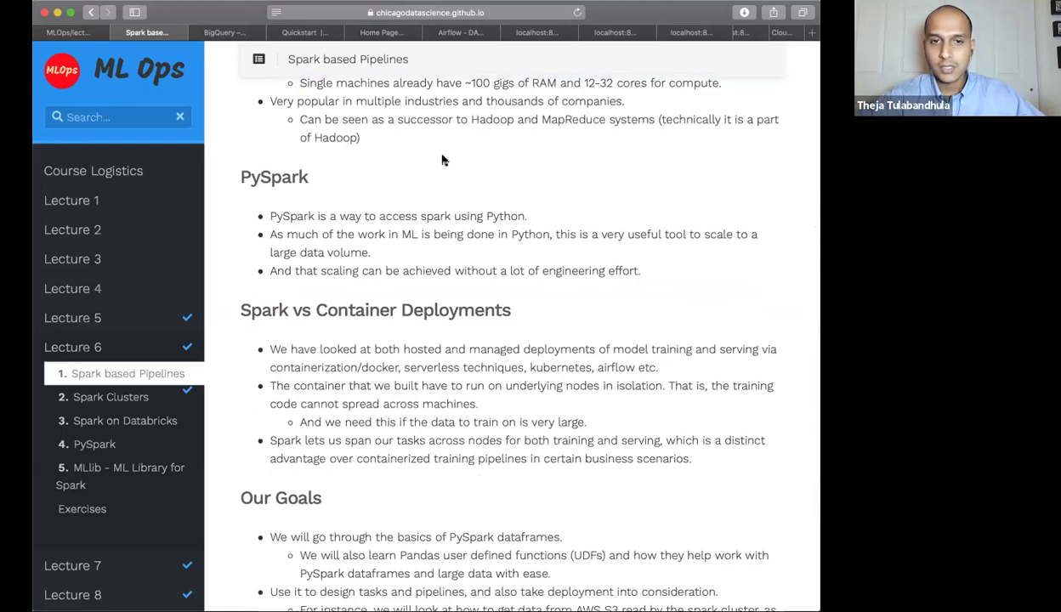
{"action": "scroll", "coordinate": [442, 160], "scroll_direction": "down", "scroll_amount": 1}
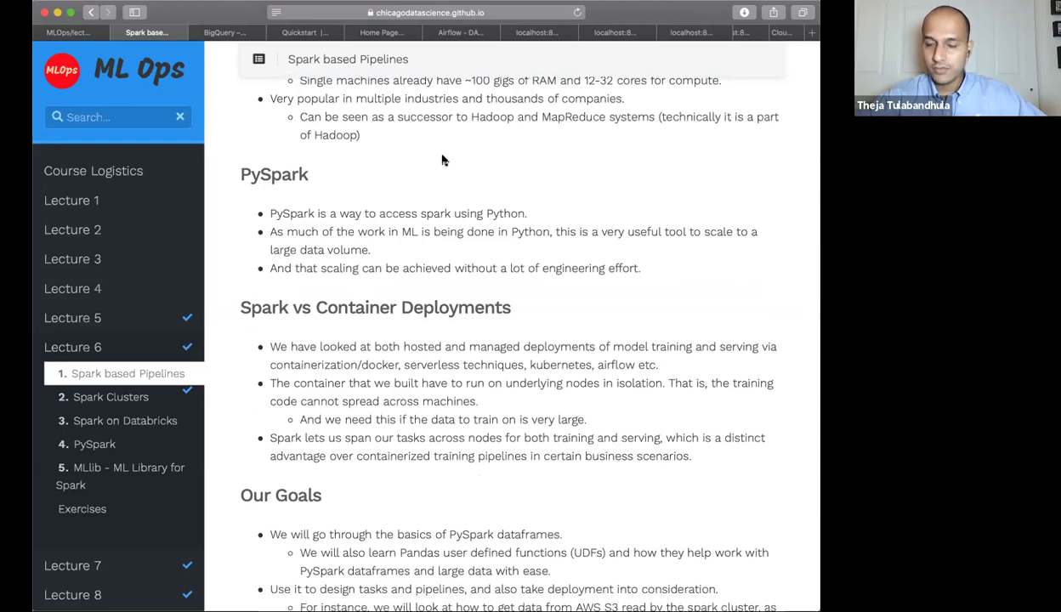
{"action": "scroll", "coordinate": [442, 159], "scroll_direction": "down", "scroll_amount": 3}
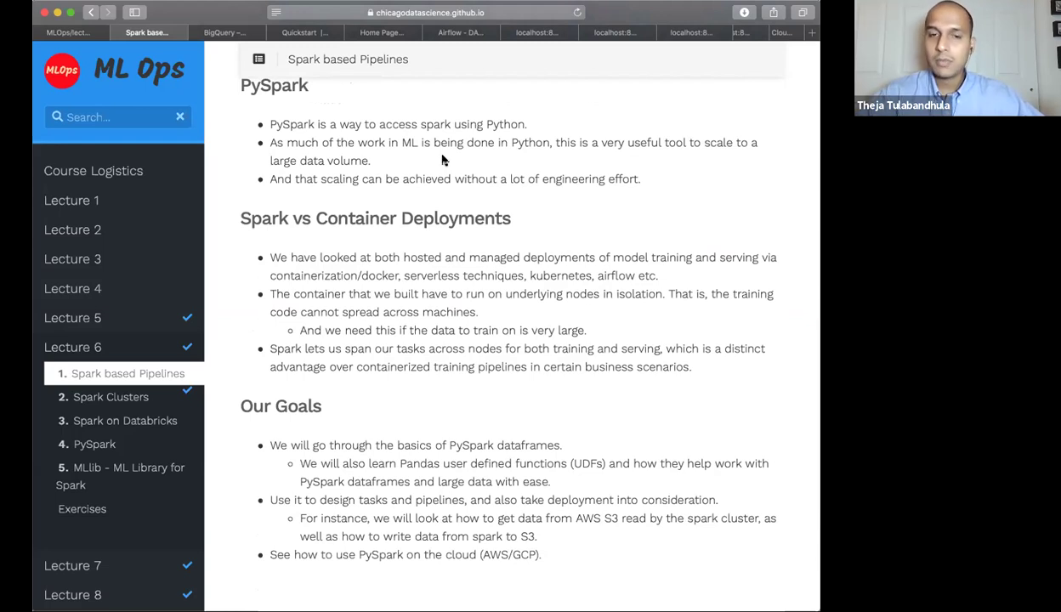
{"action": "scroll", "coordinate": [442, 160], "scroll_direction": "down", "scroll_amount": 1}
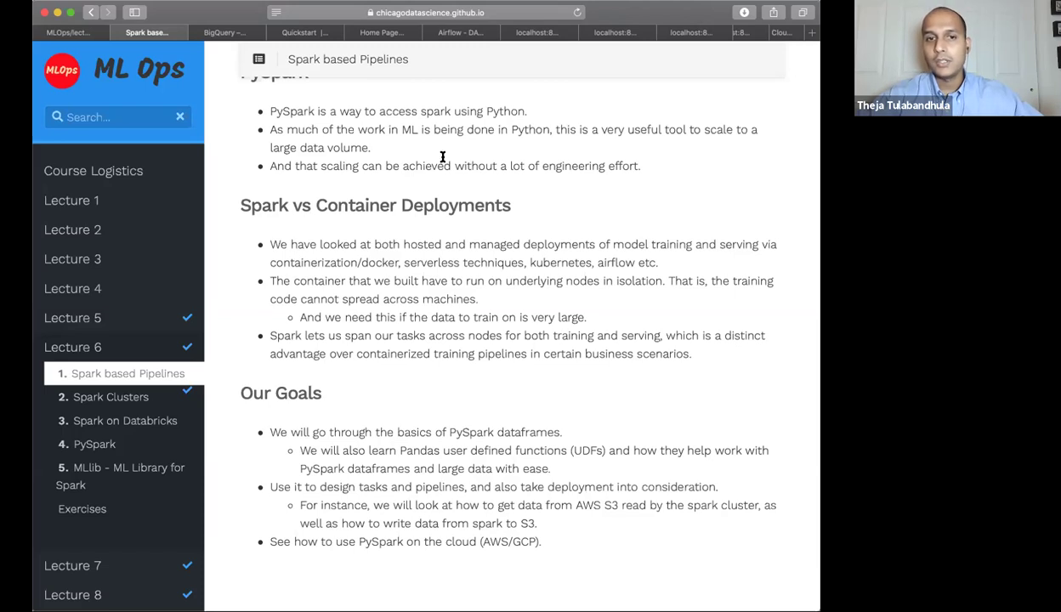
{"action": "scroll", "coordinate": [441, 159], "scroll_direction": "down", "scroll_amount": 1}
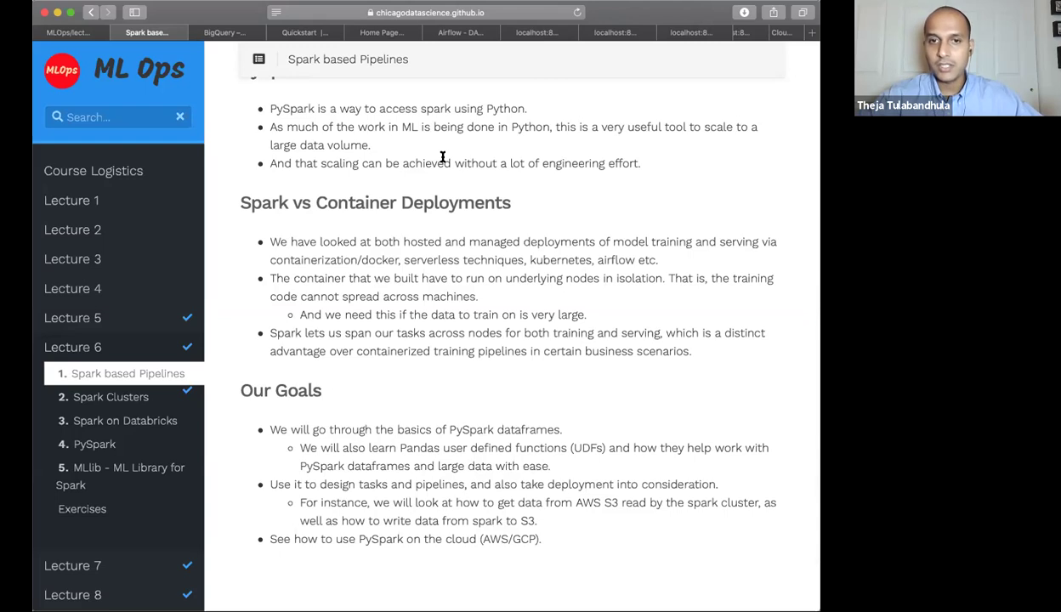
{"action": "scroll", "coordinate": [441, 159], "scroll_direction": "down", "scroll_amount": 2}
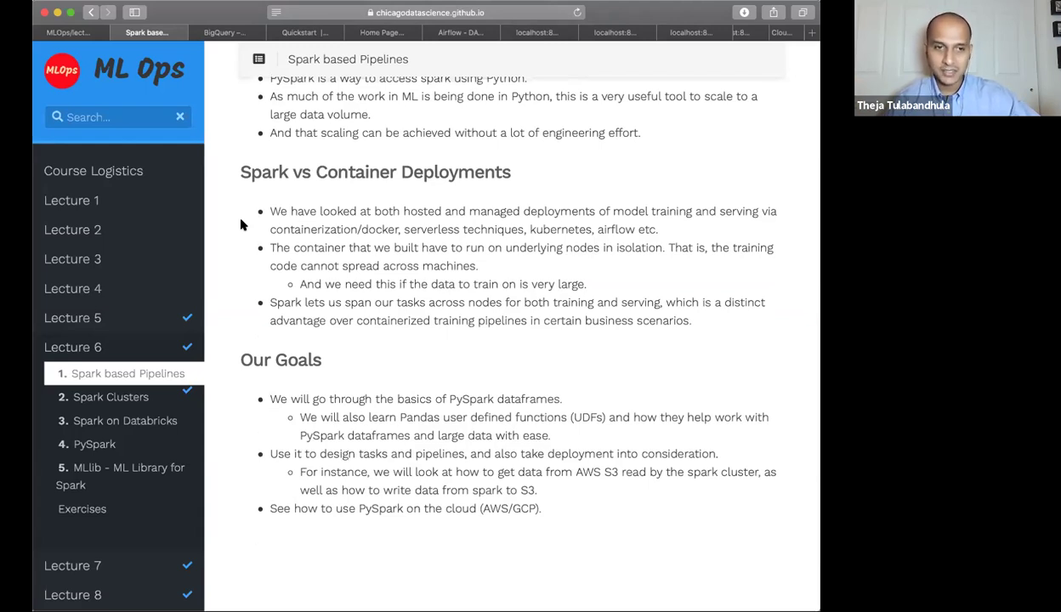
Scroll to the end of the pipelines notes and open Lecture 6's Spark Clusters page.
{"action": "scroll", "coordinate": [241, 224], "scroll_direction": "down", "scroll_amount": 1}
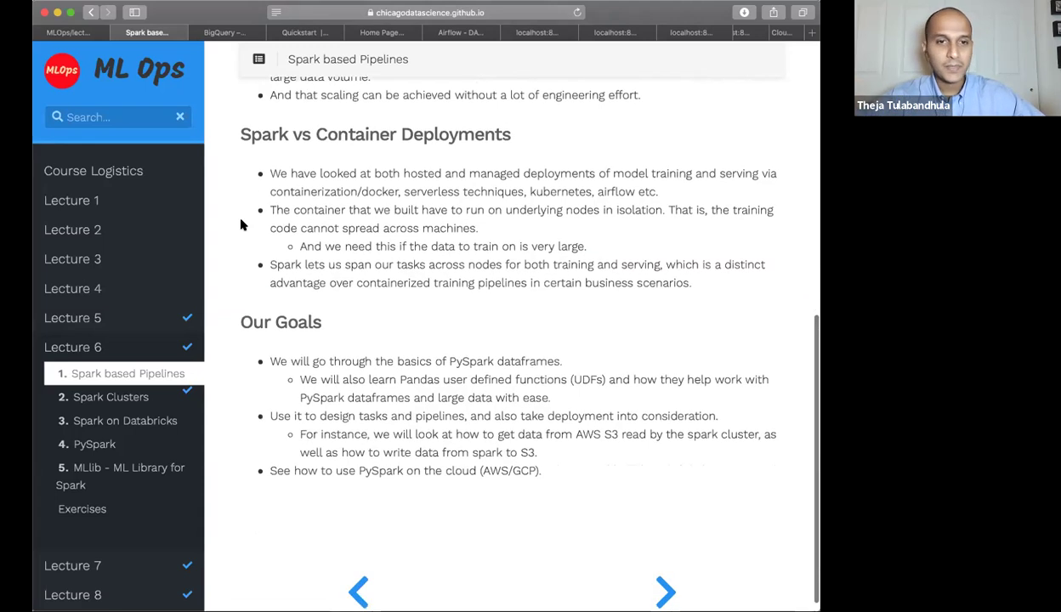
{"action": "scroll", "coordinate": [241, 224], "scroll_direction": "down", "scroll_amount": 1}
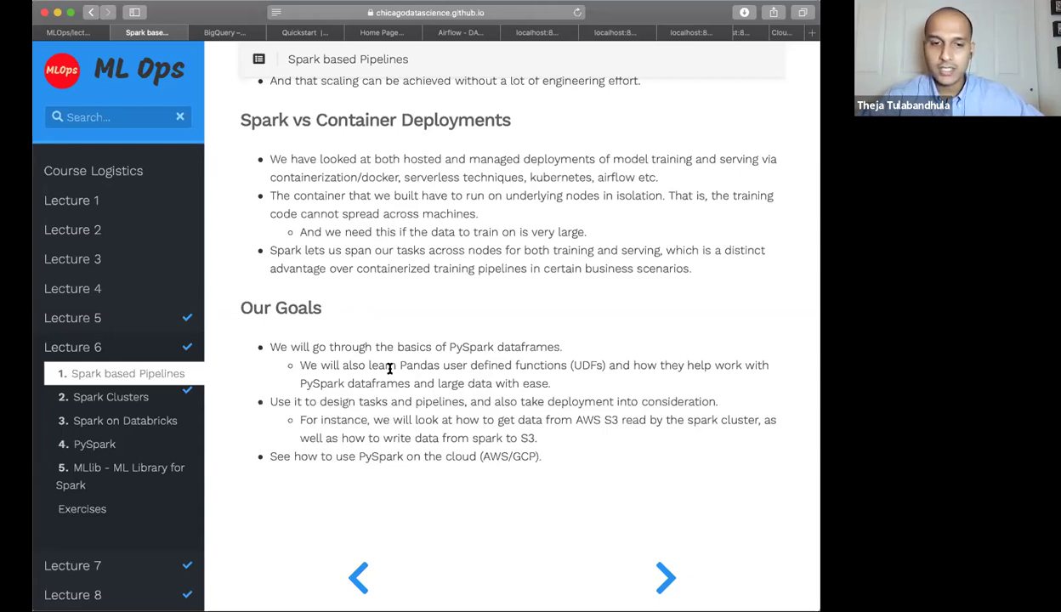
{"action": "scroll", "coordinate": [389, 367], "scroll_direction": "down", "scroll_amount": 2}
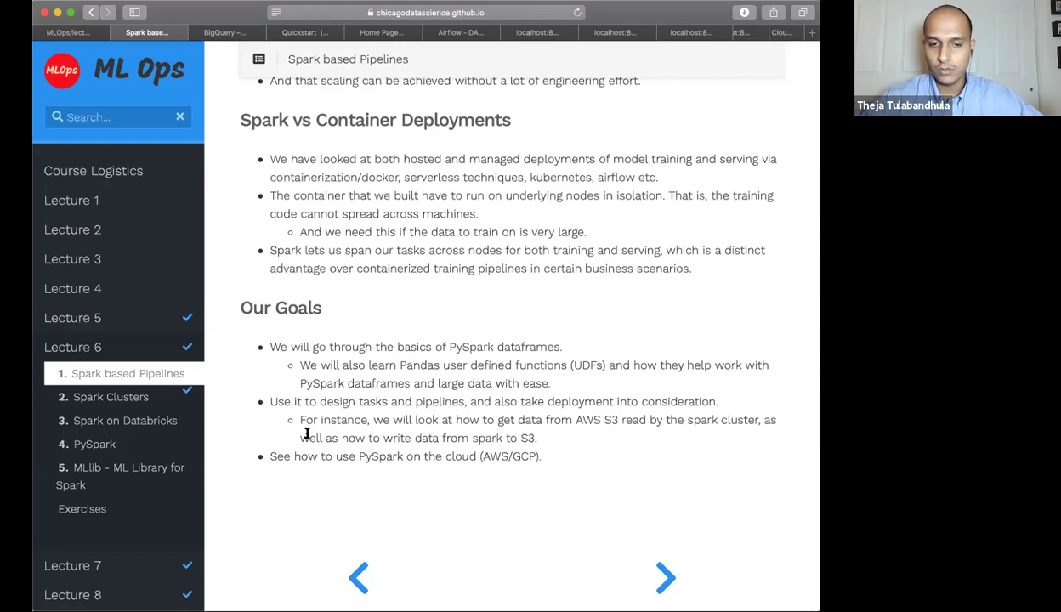
{"action": "left_click", "coordinate": [150, 396]}
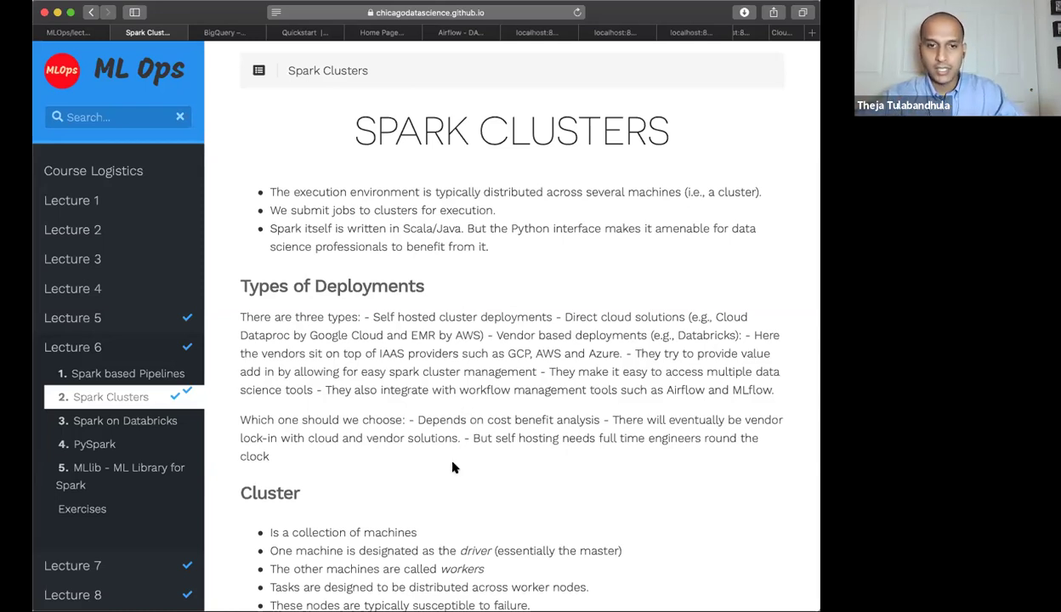
{"action": "scroll", "coordinate": [434, 353], "scroll_direction": "down", "scroll_amount": 3}
{"action": "scroll", "coordinate": [435, 355], "scroll_direction": "down", "scroll_amount": 3}
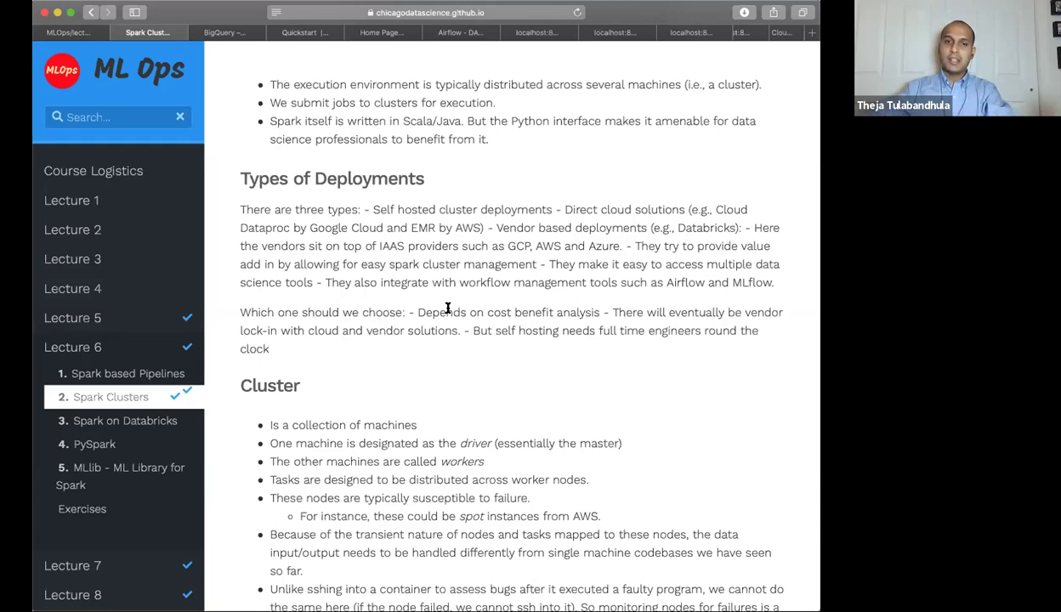
Select the word AWS among the IAAS providers in the Types of Deployments paragraph.
{"action": "double_click", "coordinate": [546, 246]}
{"action": "left_click", "coordinate": [547, 245]}
{"action": "double_click", "coordinate": [551, 246]}
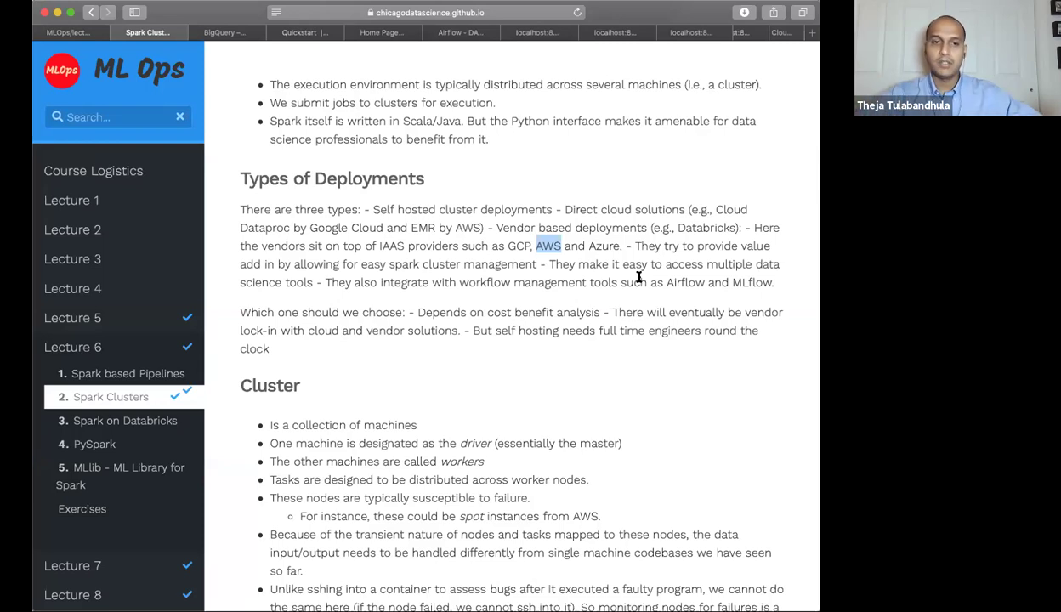
{"action": "scroll", "coordinate": [633, 306], "scroll_direction": "down", "scroll_amount": 1}
{"action": "scroll", "coordinate": [629, 324], "scroll_direction": "down", "scroll_amount": 2}
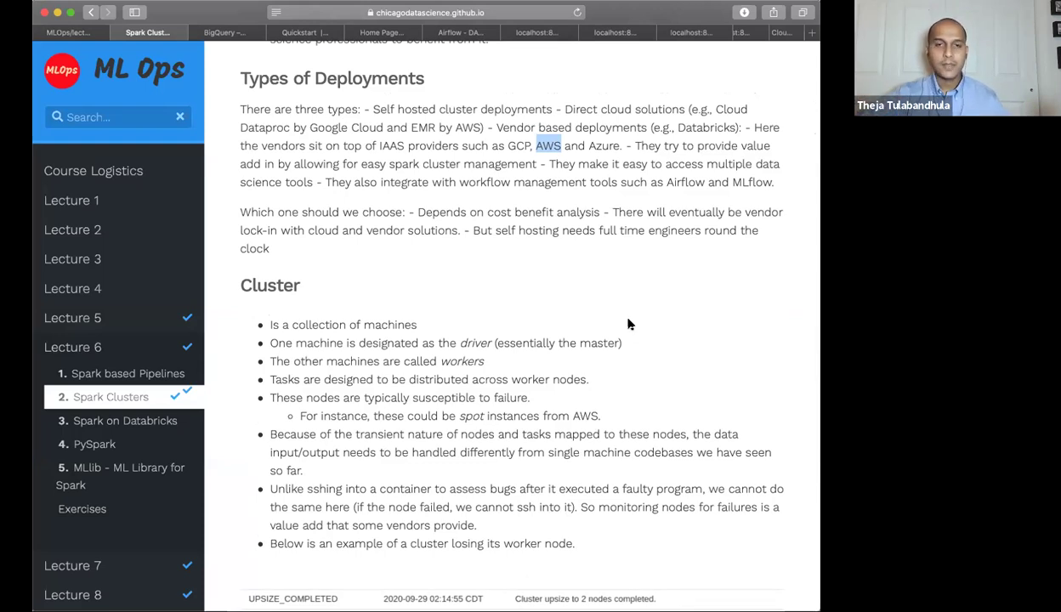
Highlight the Cluster bullets on the driver machine, task distribution to workers, and node failure.
{"action": "scroll", "coordinate": [629, 324], "scroll_direction": "down", "scroll_amount": 4}
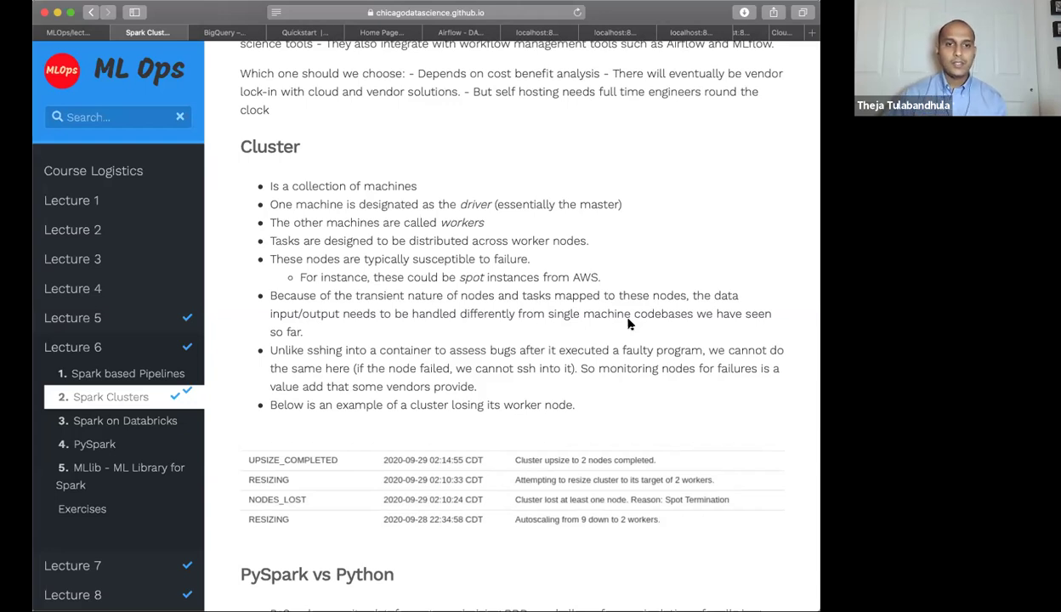
{"action": "scroll", "coordinate": [629, 324], "scroll_direction": "down", "scroll_amount": 3}
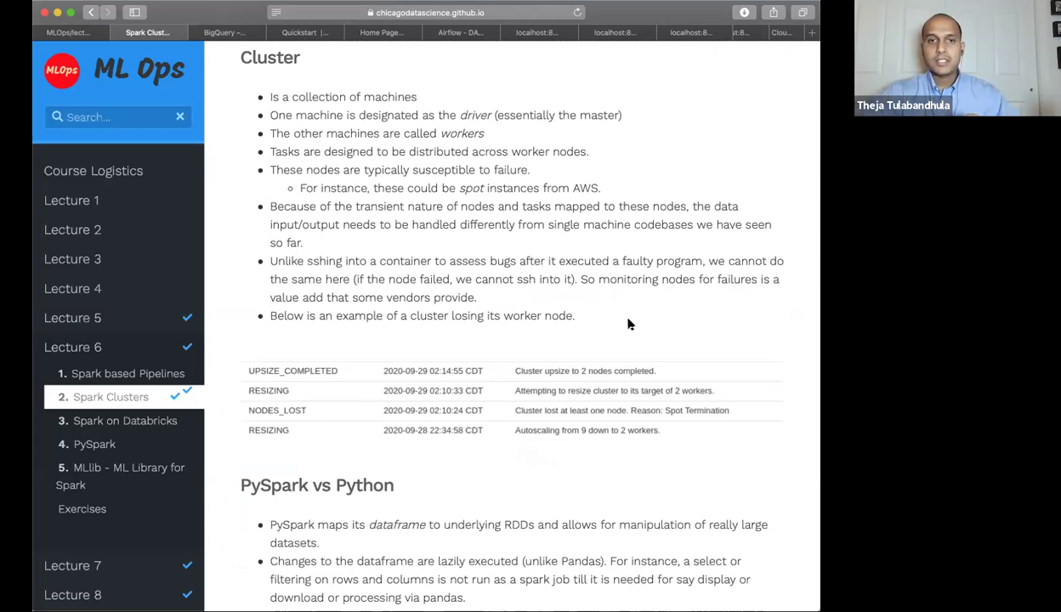
{"action": "triple_click", "coordinate": [425, 116]}
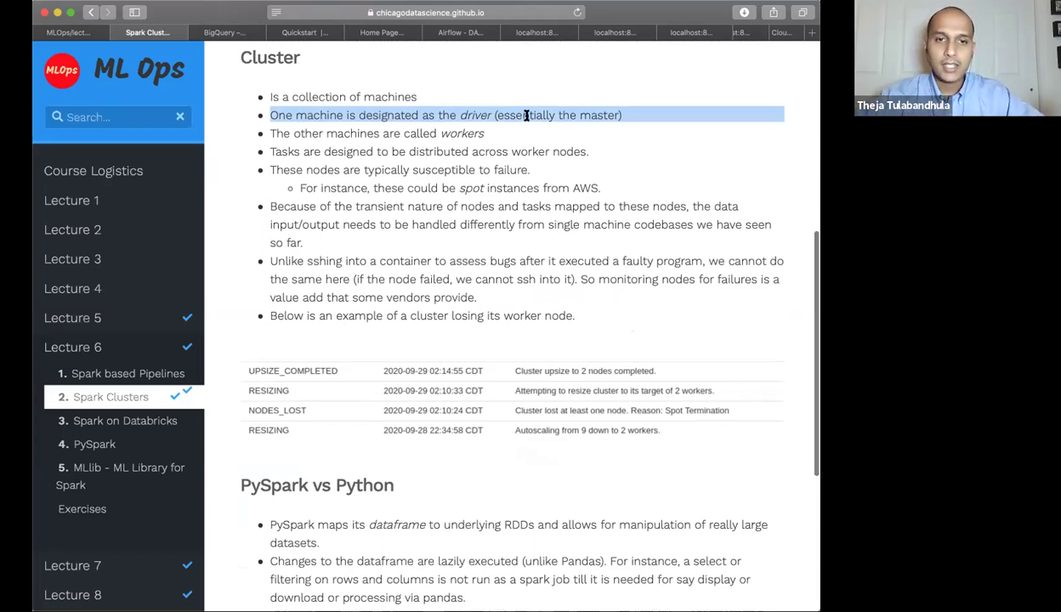
{"action": "scroll", "coordinate": [514, 114], "scroll_direction": "down", "scroll_amount": 1}
{"action": "triple_click", "coordinate": [455, 125]}
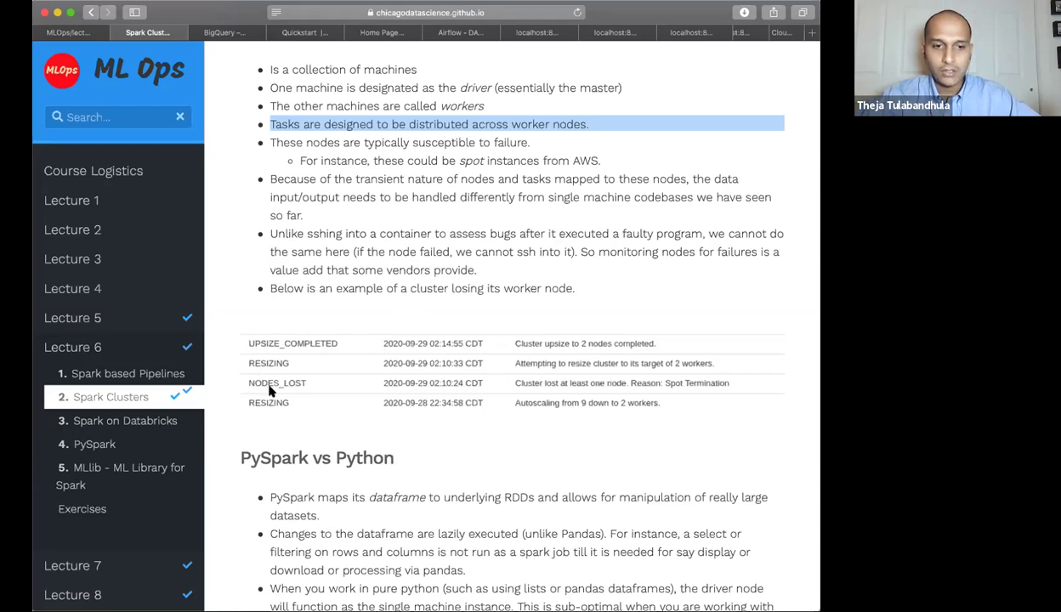
{"action": "left_click", "coordinate": [323, 143]}
{"action": "triple_click", "coordinate": [323, 142]}
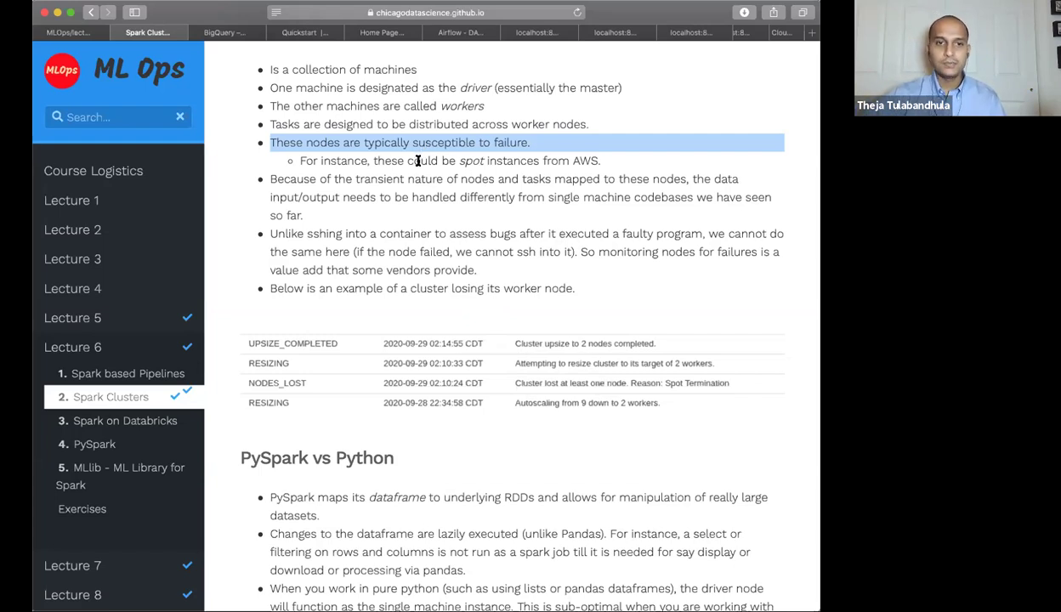
Scroll past the cluster event table and select 'container' in the sshing bullet.
{"action": "scroll", "coordinate": [417, 161], "scroll_direction": "down", "scroll_amount": 3}
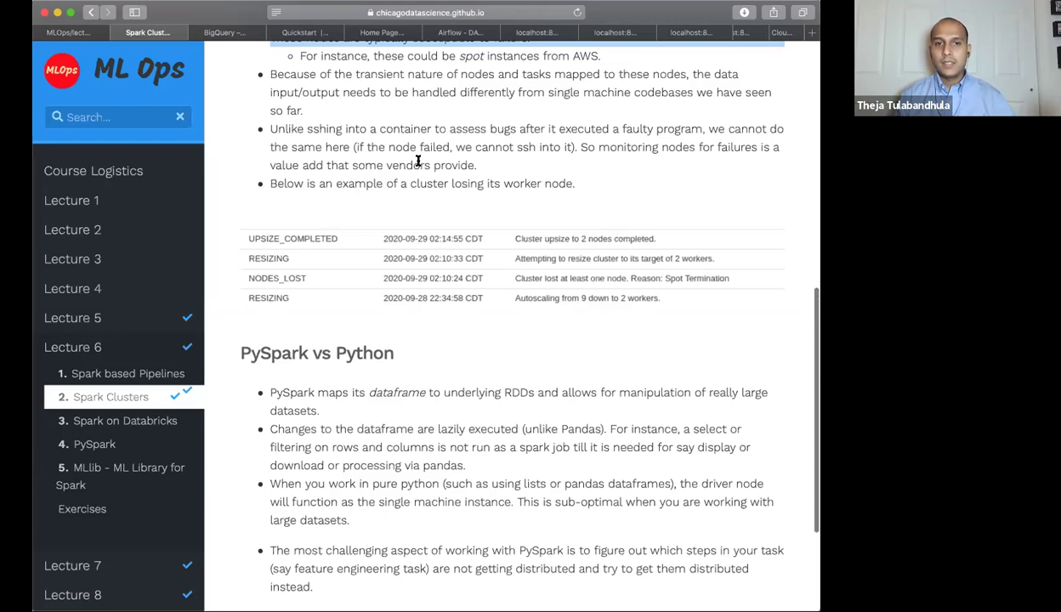
{"action": "scroll", "coordinate": [416, 161], "scroll_direction": "down", "scroll_amount": 2}
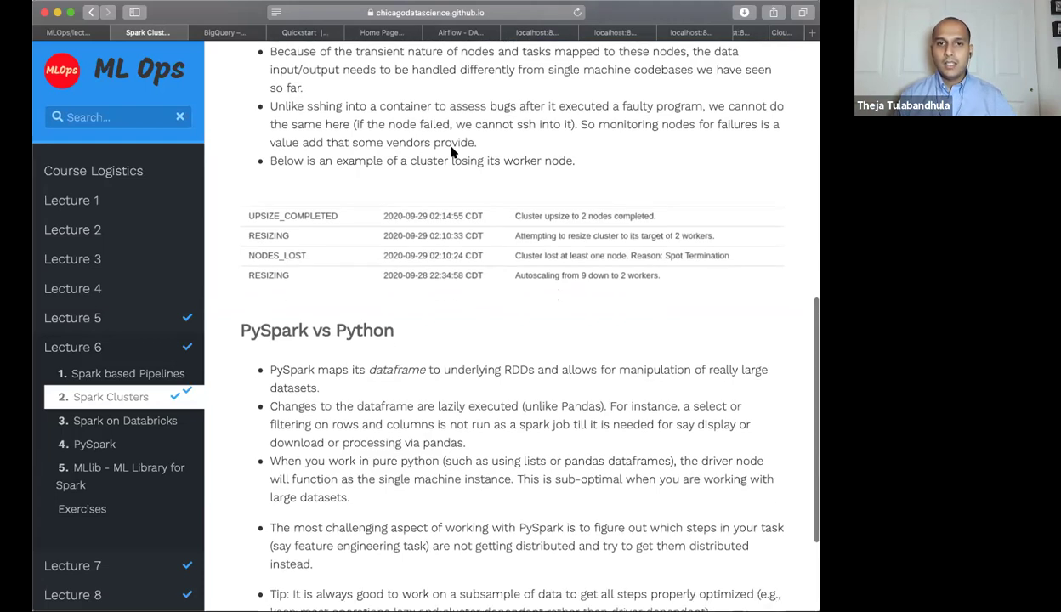
{"action": "double_click", "coordinate": [413, 107]}
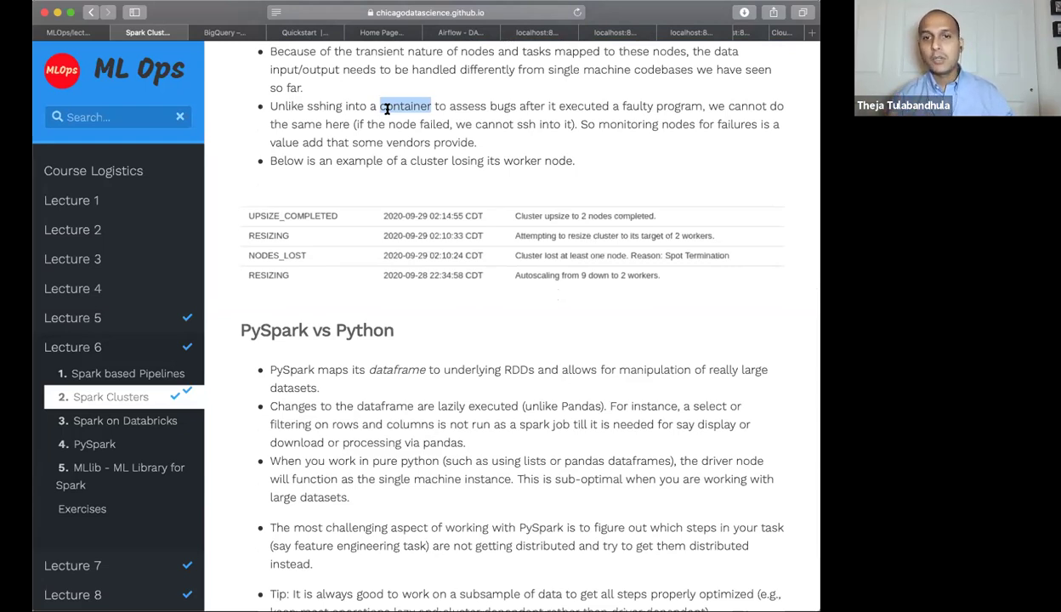
{"action": "scroll", "coordinate": [386, 109], "scroll_direction": "down", "scroll_amount": 5}
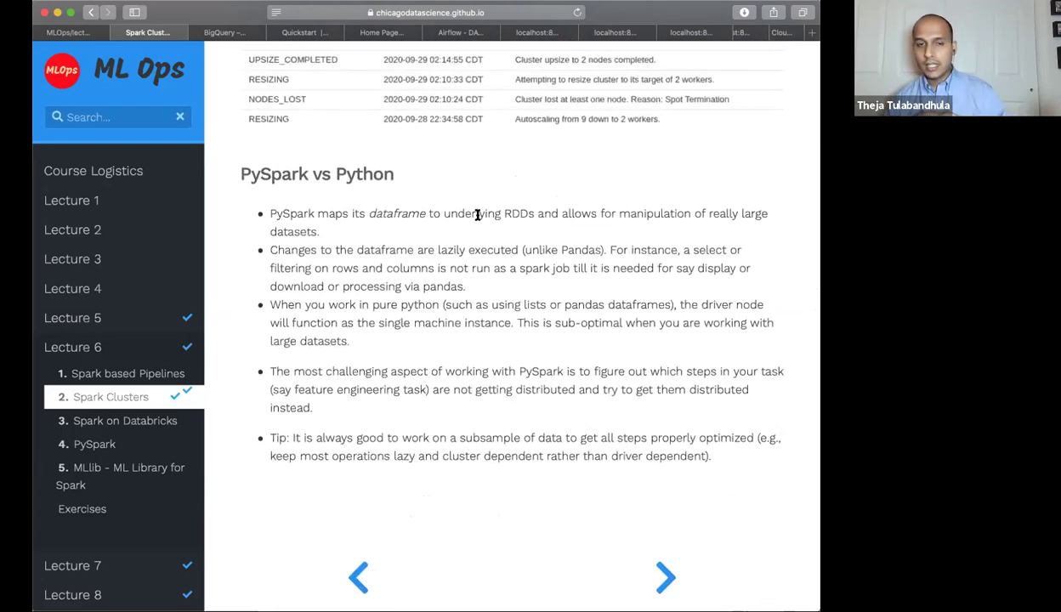
{"action": "scroll", "coordinate": [477, 215], "scroll_direction": "up", "scroll_amount": 2}
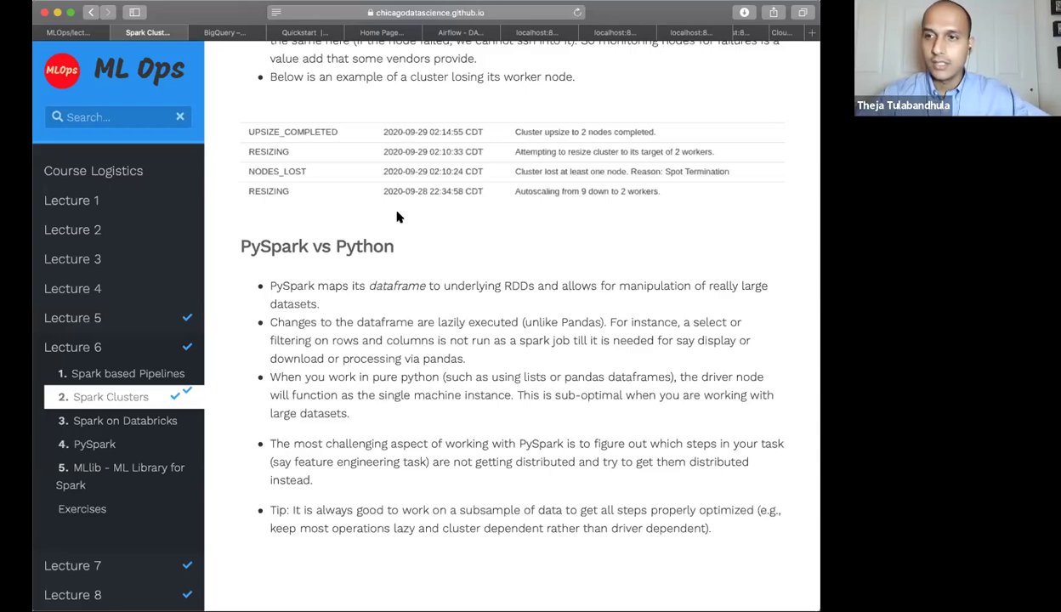
{"action": "scroll", "coordinate": [397, 216], "scroll_direction": "down", "scroll_amount": 1}
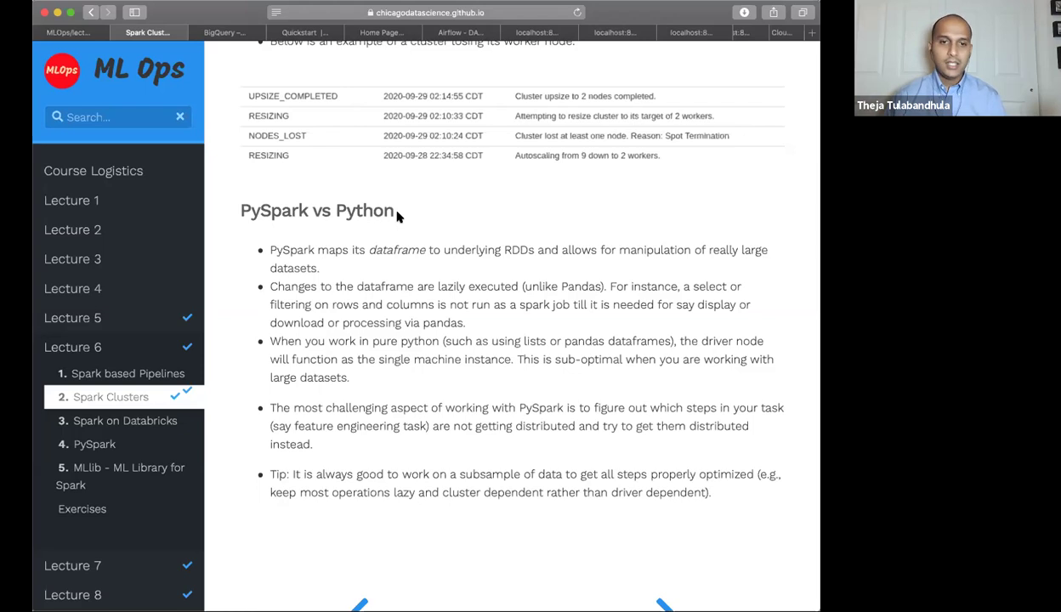
{"action": "scroll", "coordinate": [382, 255], "scroll_direction": "down", "scroll_amount": 2}
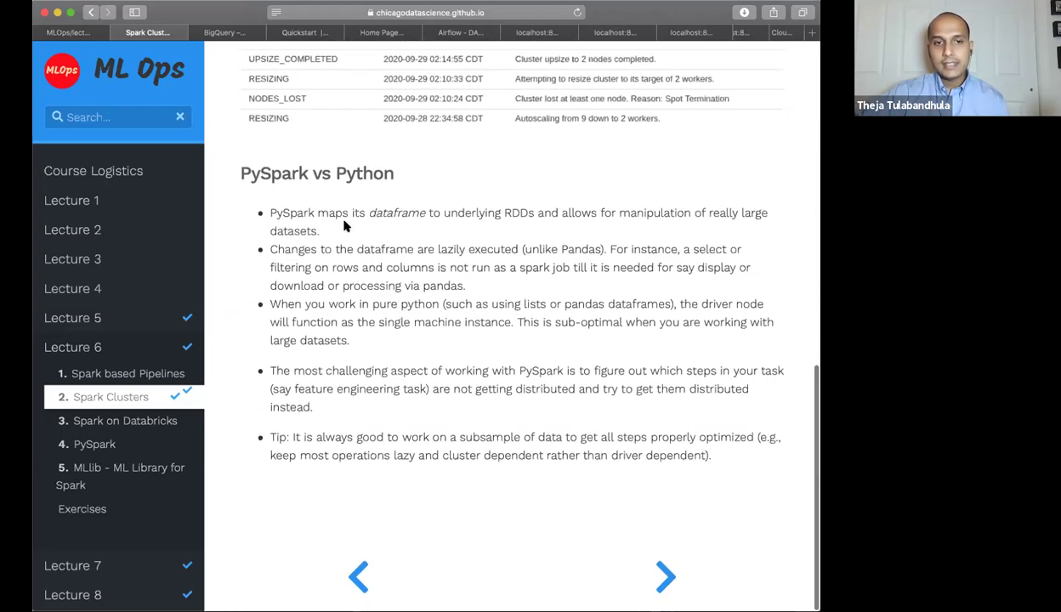
{"action": "double_click", "coordinate": [281, 173]}
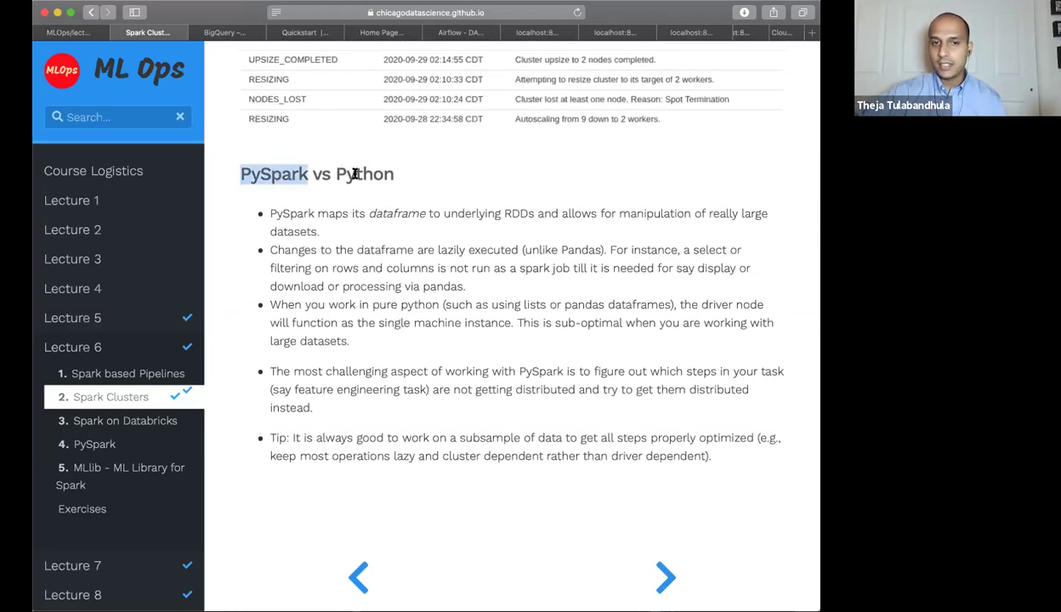
{"action": "double_click", "coordinate": [355, 173]}
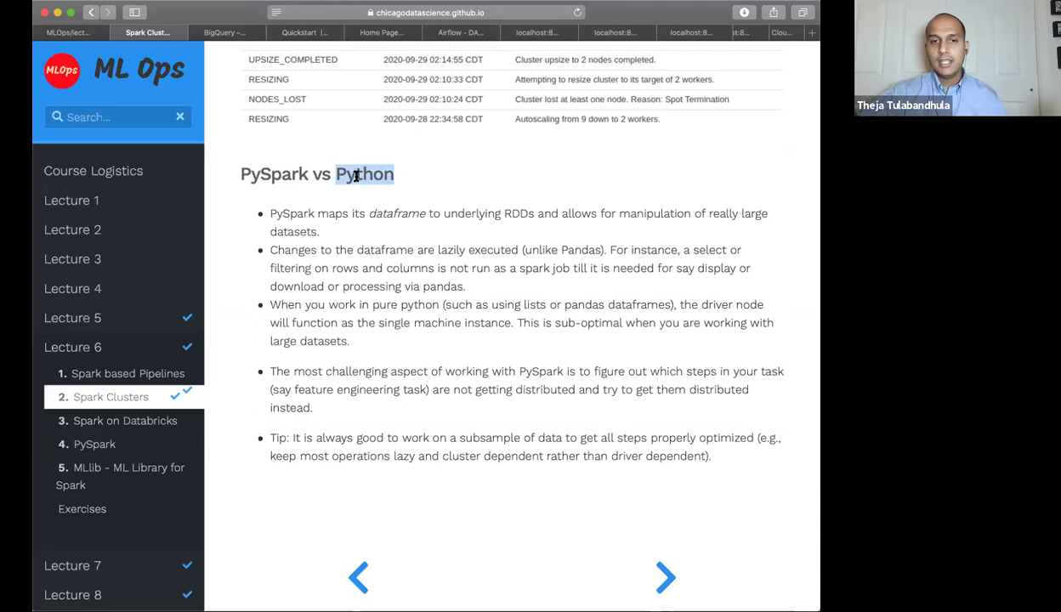
{"action": "double_click", "coordinate": [394, 246]}
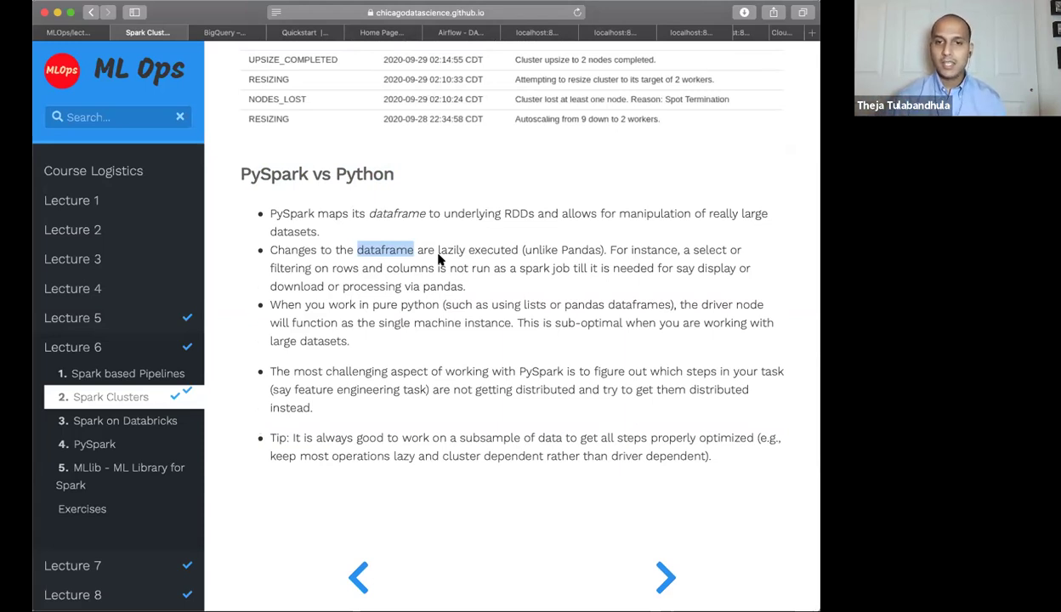
{"action": "double_click", "coordinate": [573, 248]}
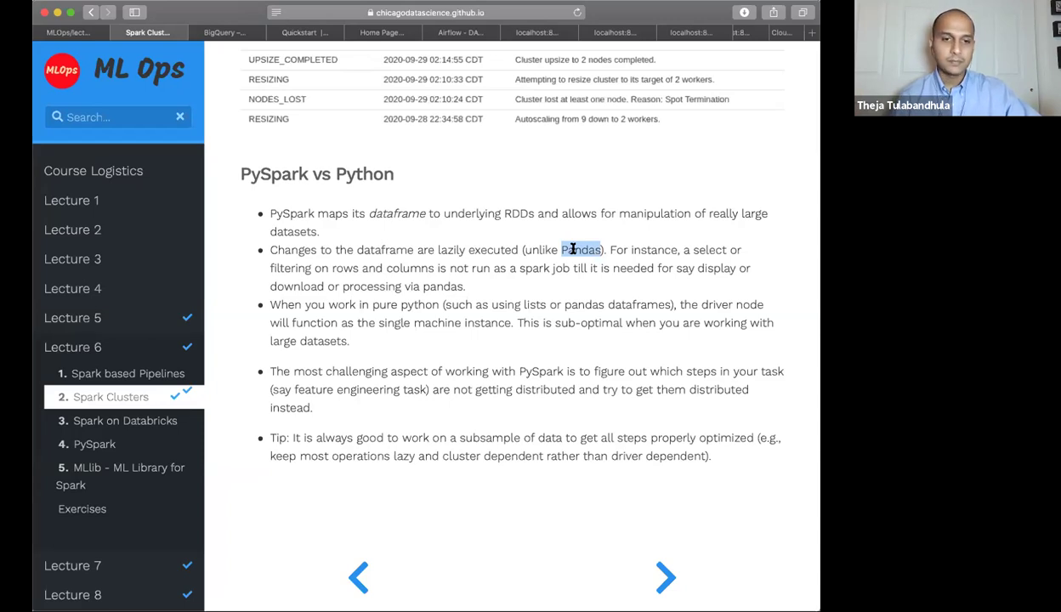
{"action": "triple_click", "coordinate": [496, 307]}
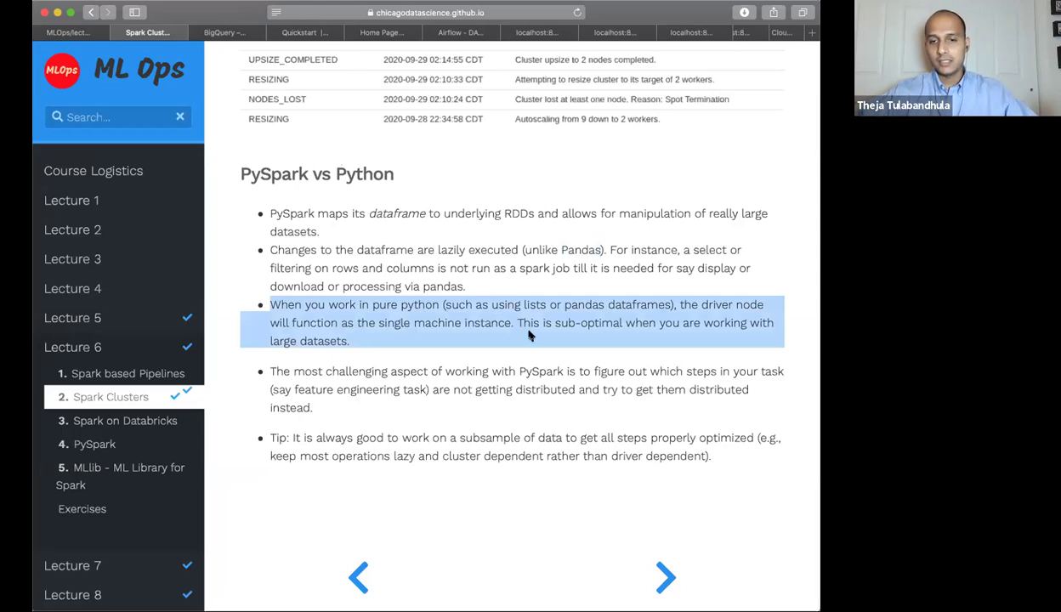
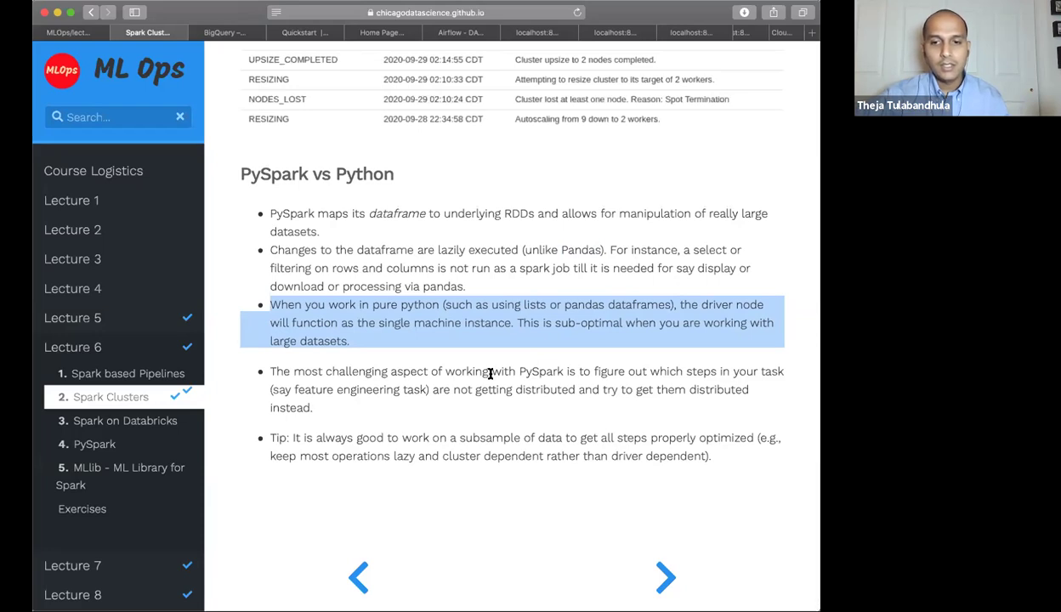
Highlight the bullet on PySpark's hardest part and the subsample tip, then advance to Spark on Databricks.
{"action": "triple_click", "coordinate": [493, 373]}
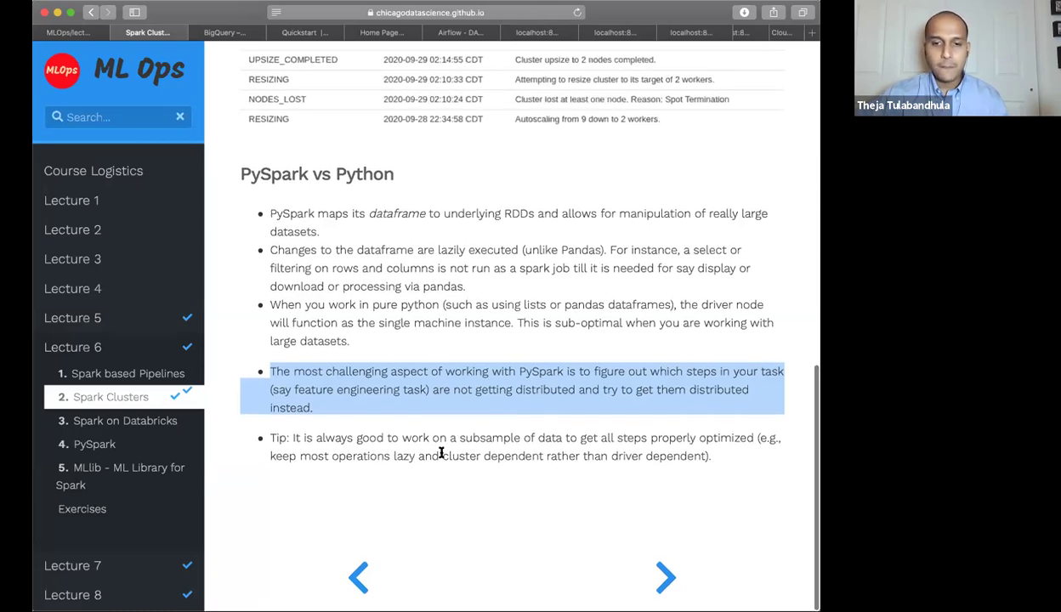
{"action": "triple_click", "coordinate": [441, 448]}
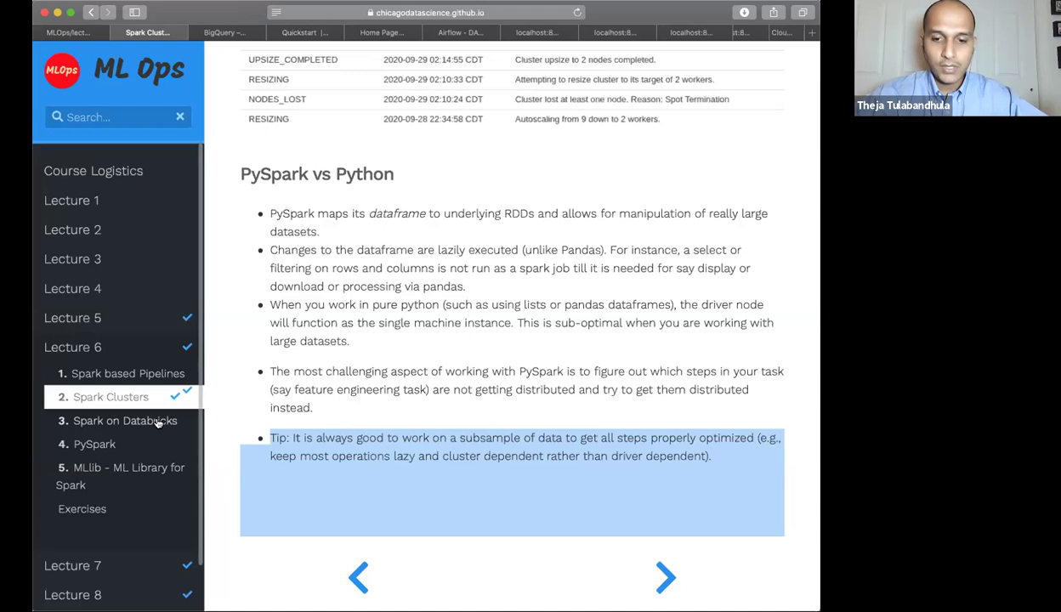
{"action": "left_click", "coordinate": [664, 578]}
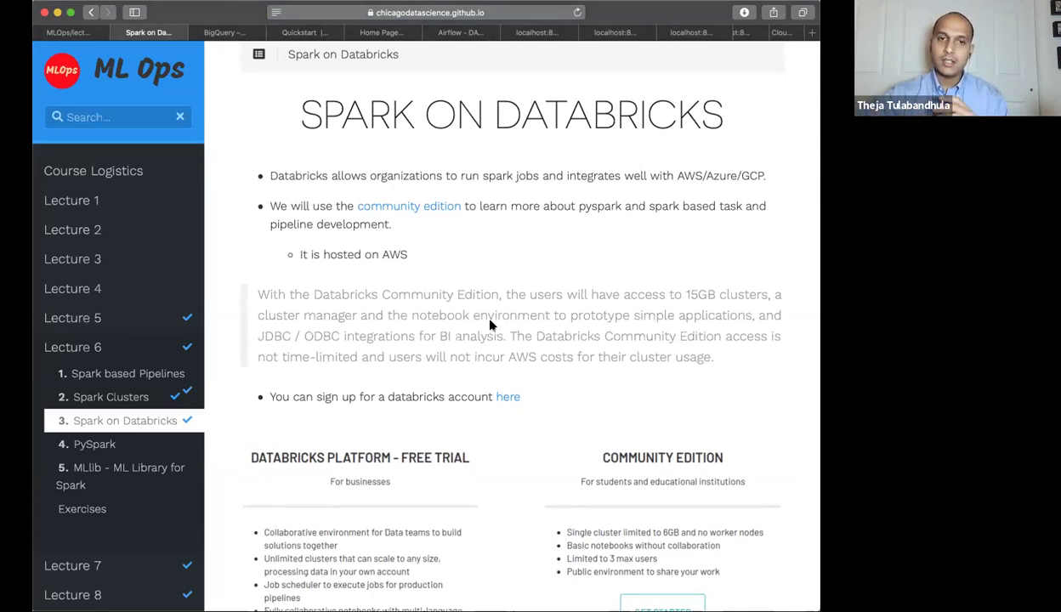
Scroll down the Spark on Databricks page and highlight the phrase 'JDBC / ODBC integrations'.
{"action": "scroll", "coordinate": [490, 324], "scroll_direction": "down", "scroll_amount": 1}
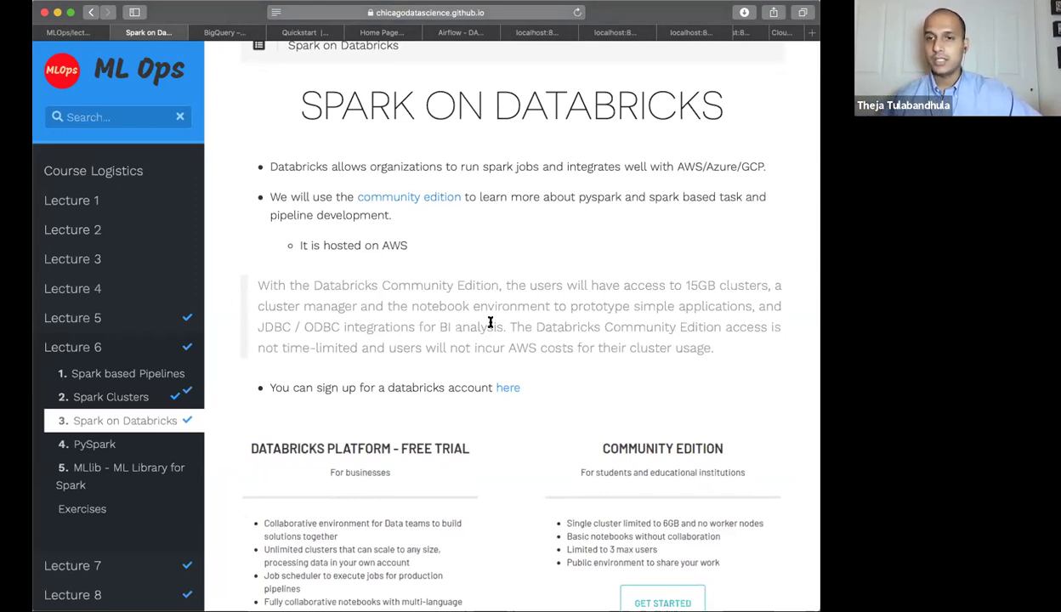
{"action": "scroll", "coordinate": [490, 323], "scroll_direction": "down", "scroll_amount": 2}
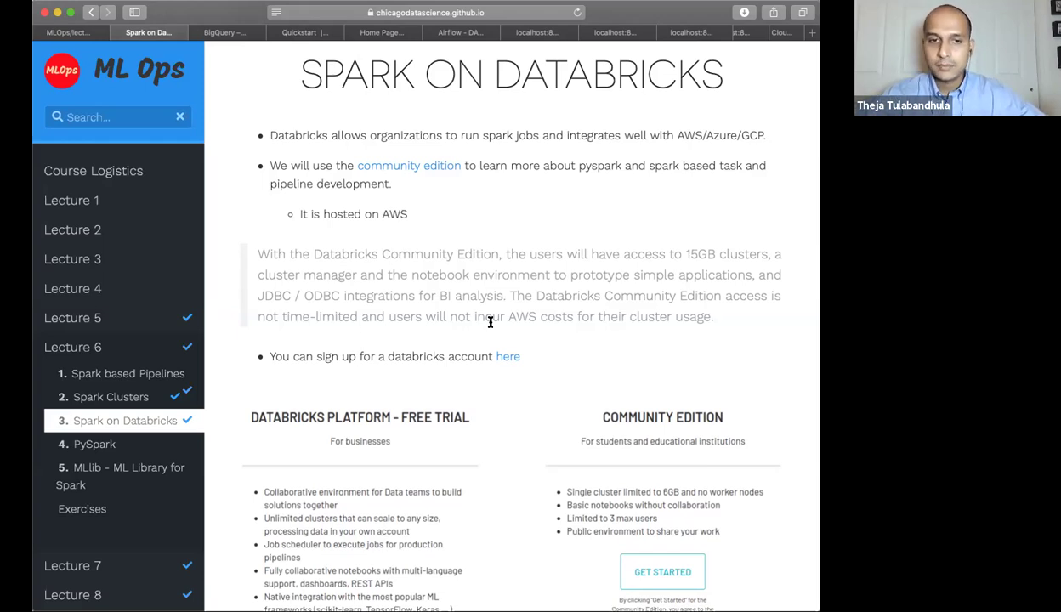
{"action": "scroll", "coordinate": [491, 321], "scroll_direction": "down", "scroll_amount": 1}
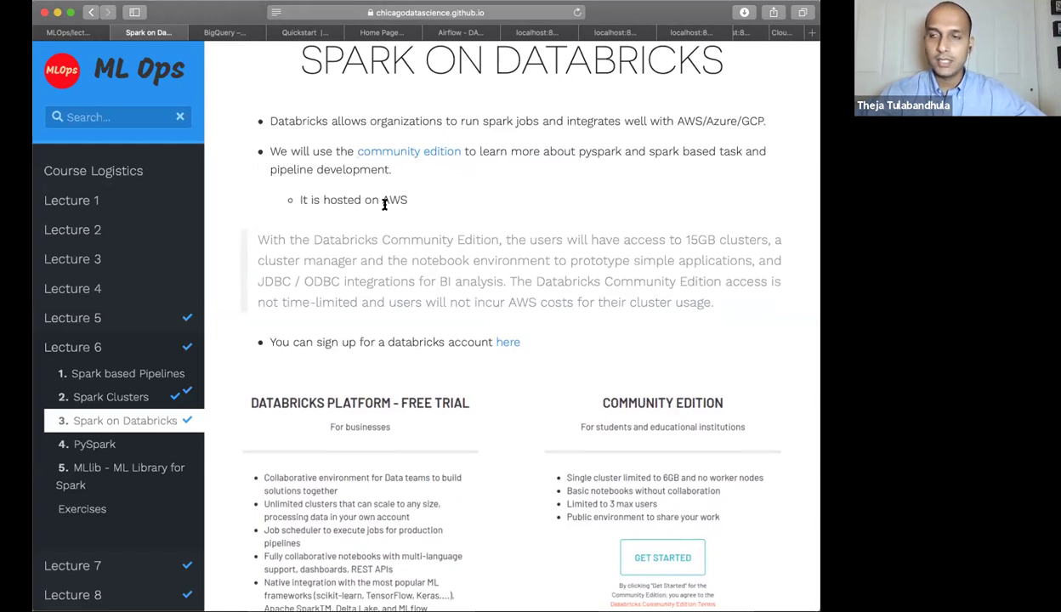
{"action": "scroll", "coordinate": [415, 219], "scroll_direction": "down", "scroll_amount": 3}
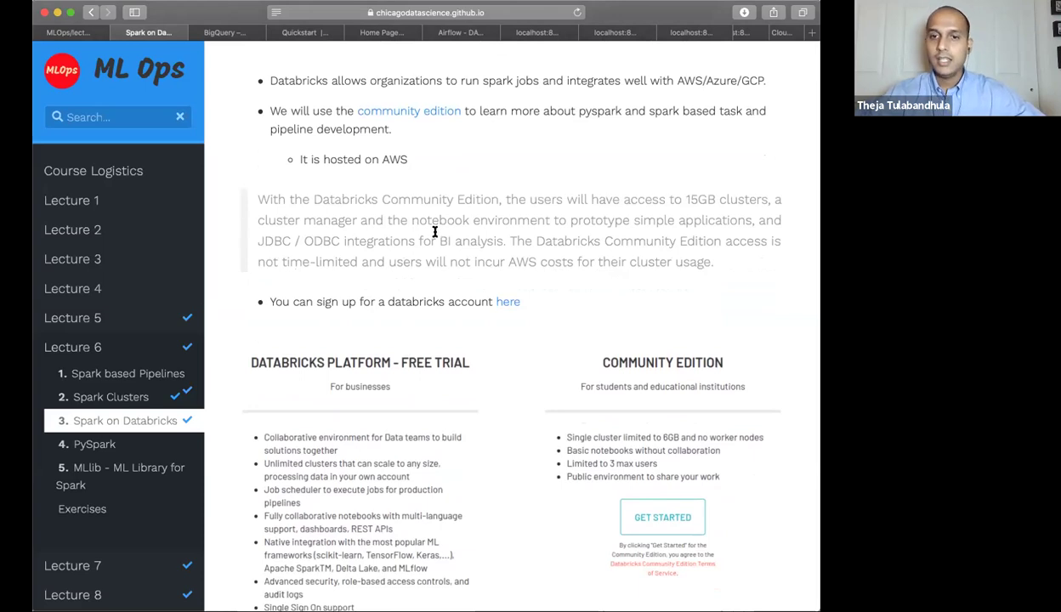
{"action": "scroll", "coordinate": [433, 230], "scroll_direction": "down", "scroll_amount": 2}
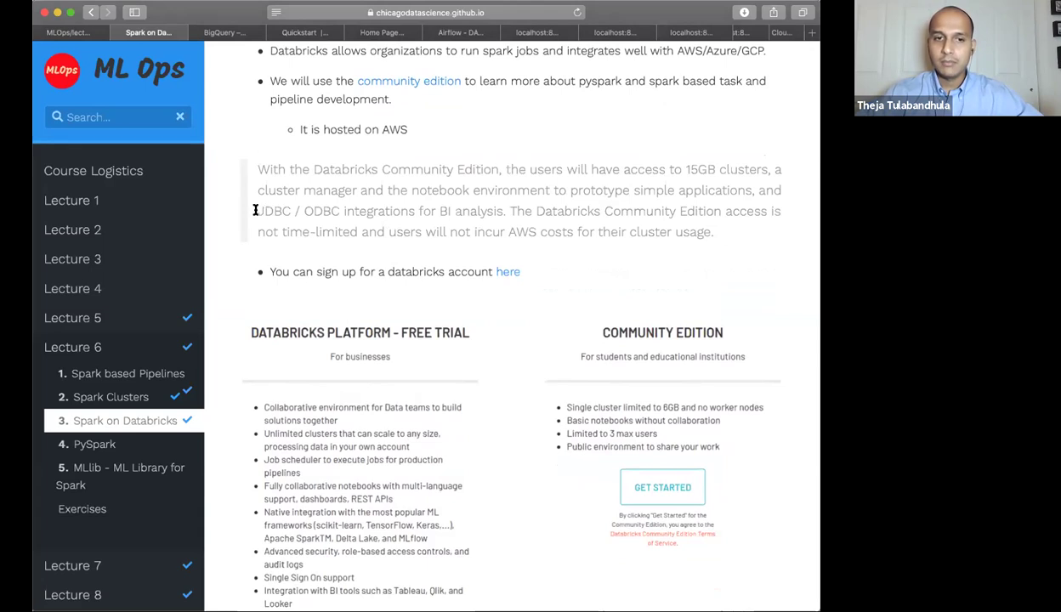
{"action": "left_click_drag", "start_coordinate": [255, 211], "coordinate": [411, 213]}
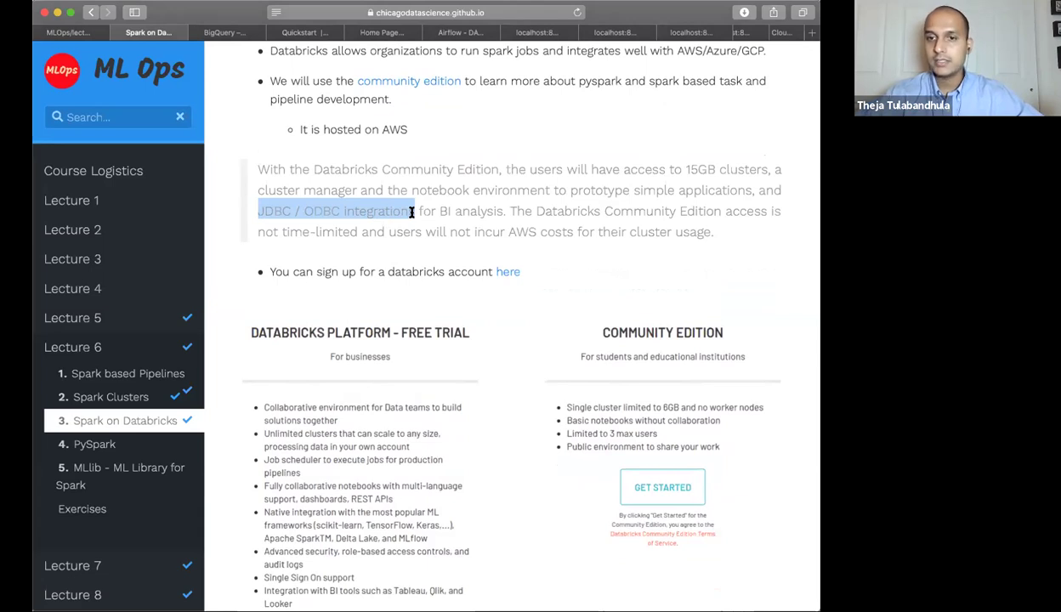
{"action": "left_click_drag", "start_coordinate": [411, 212], "coordinate": [415, 213]}
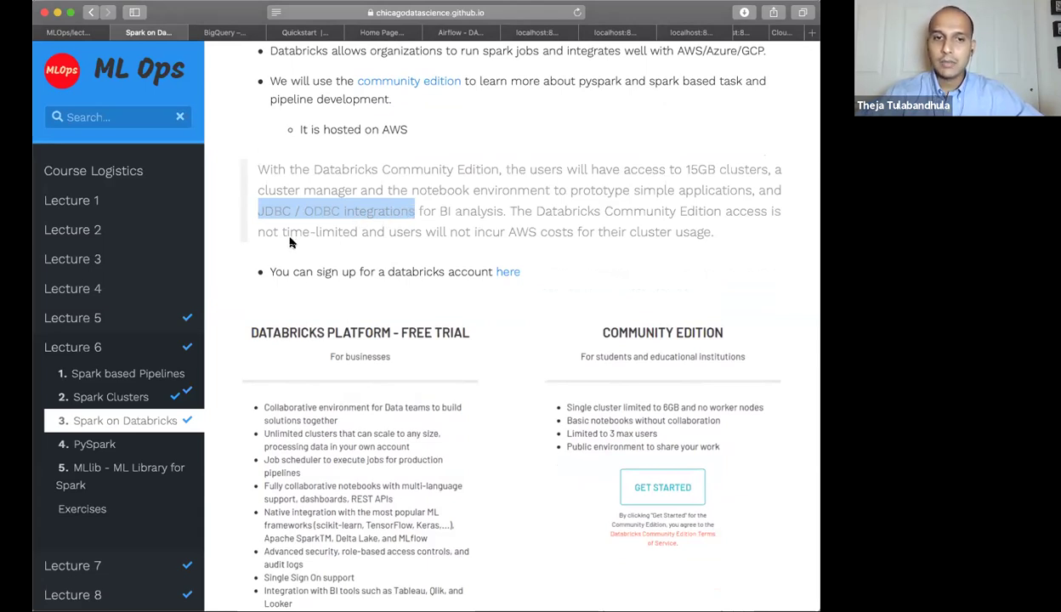
Highlight that Community Edition is not time-limited and incurs no AWS costs.
{"action": "scroll", "coordinate": [282, 229], "scroll_direction": "down", "scroll_amount": 1}
{"action": "left_click_drag", "start_coordinate": [281, 226], "coordinate": [588, 225]}
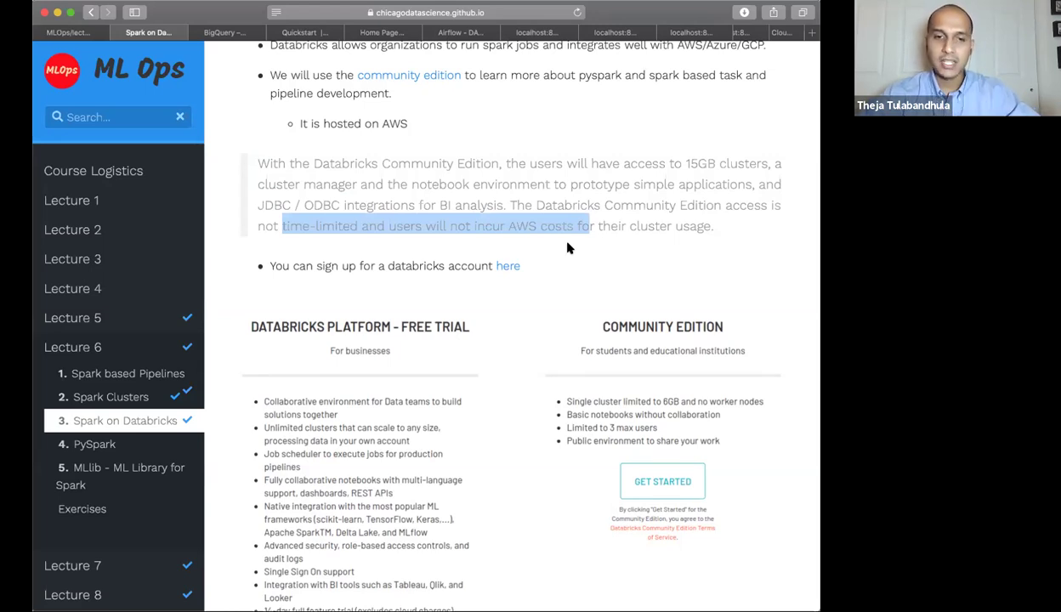
{"action": "scroll", "coordinate": [554, 242], "scroll_direction": "up", "scroll_amount": 1}
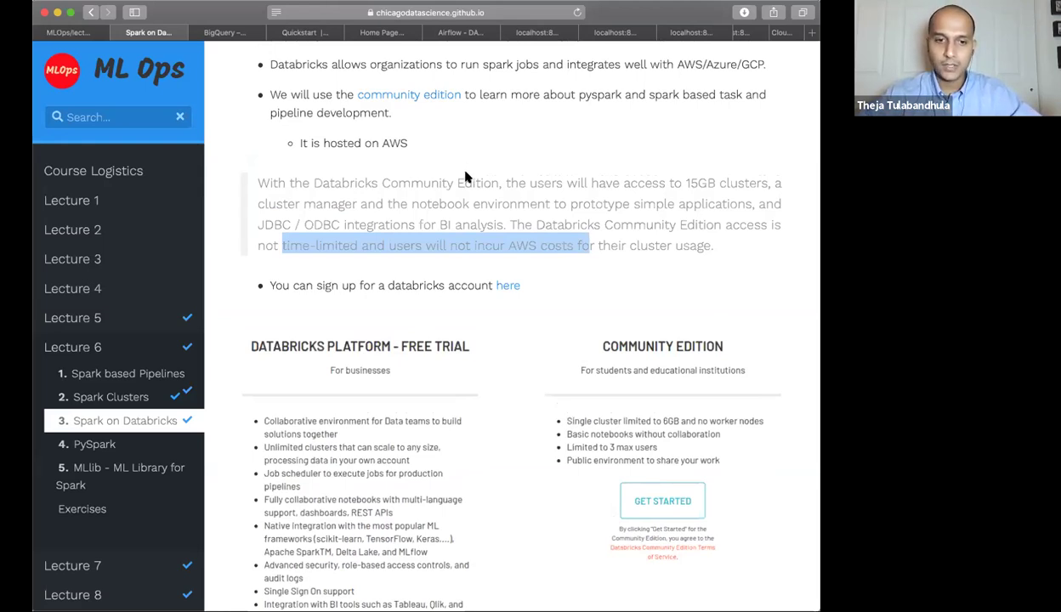
{"action": "scroll", "coordinate": [466, 177], "scroll_direction": "down", "scroll_amount": 3}
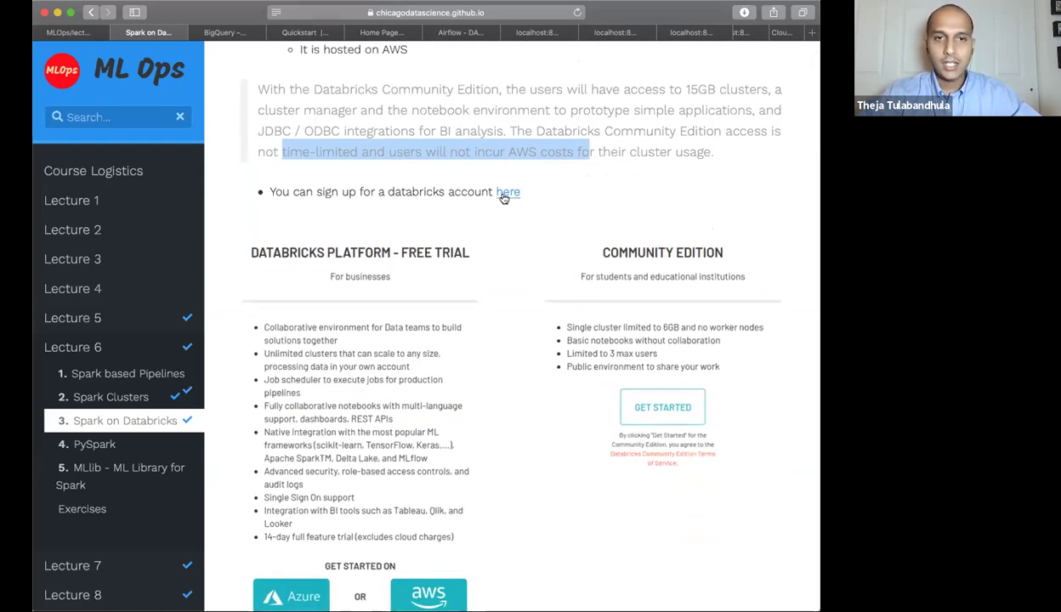
{"action": "right_click", "coordinate": [507, 194]}
Open the Databricks sign-up link in a new tab, then return and scroll to the cluster setup screenshot.
{"action": "left_click", "coordinate": [520, 198]}
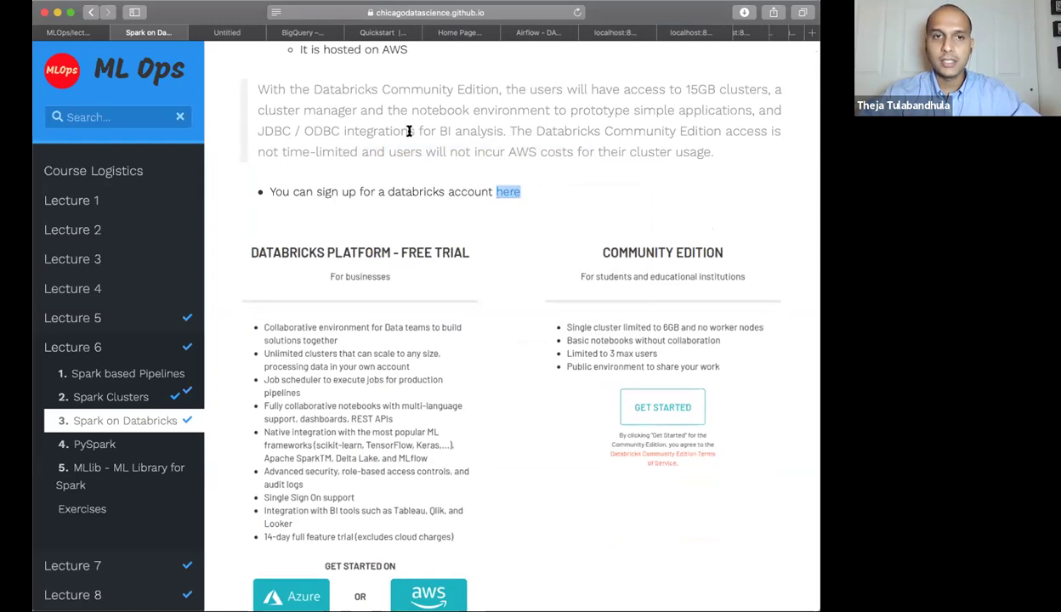
{"action": "left_click", "coordinate": [226, 34]}
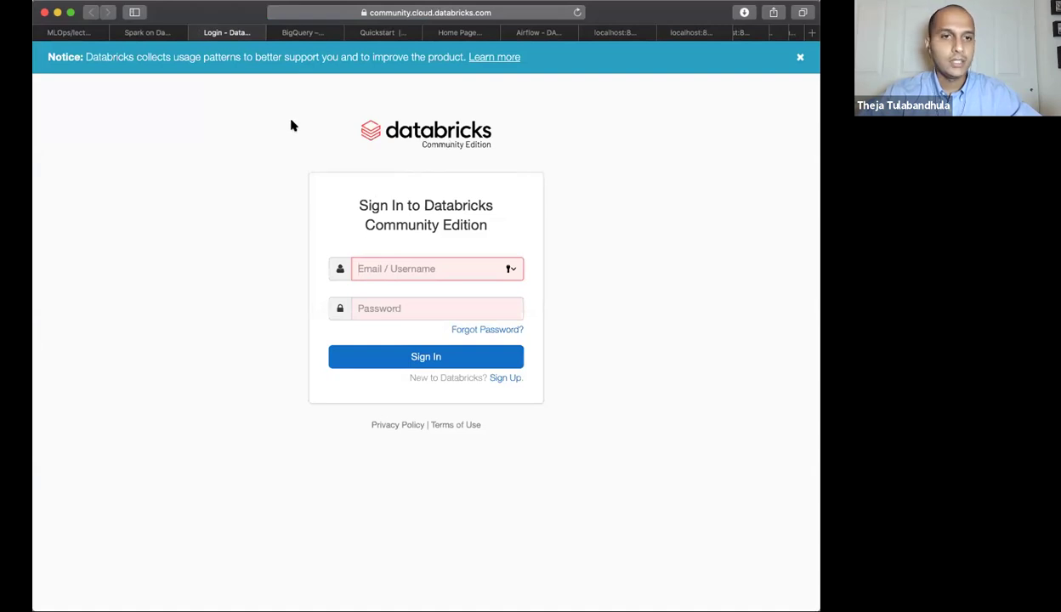
{"action": "left_click", "coordinate": [151, 34]}
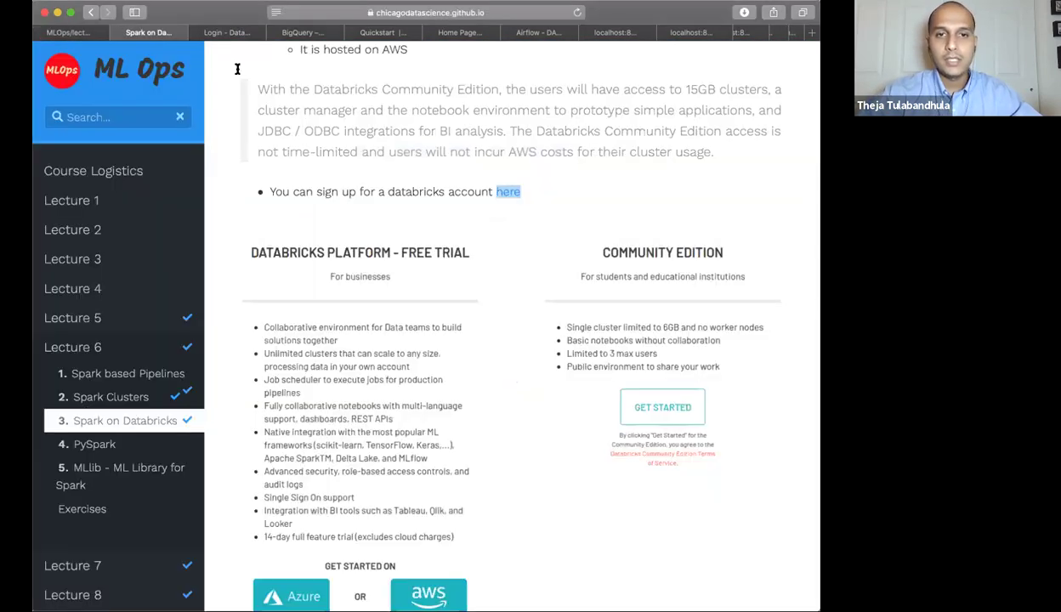
{"action": "scroll", "coordinate": [414, 280], "scroll_direction": "up", "scroll_amount": 5}
{"action": "scroll", "coordinate": [414, 281], "scroll_direction": "down", "scroll_amount": 4}
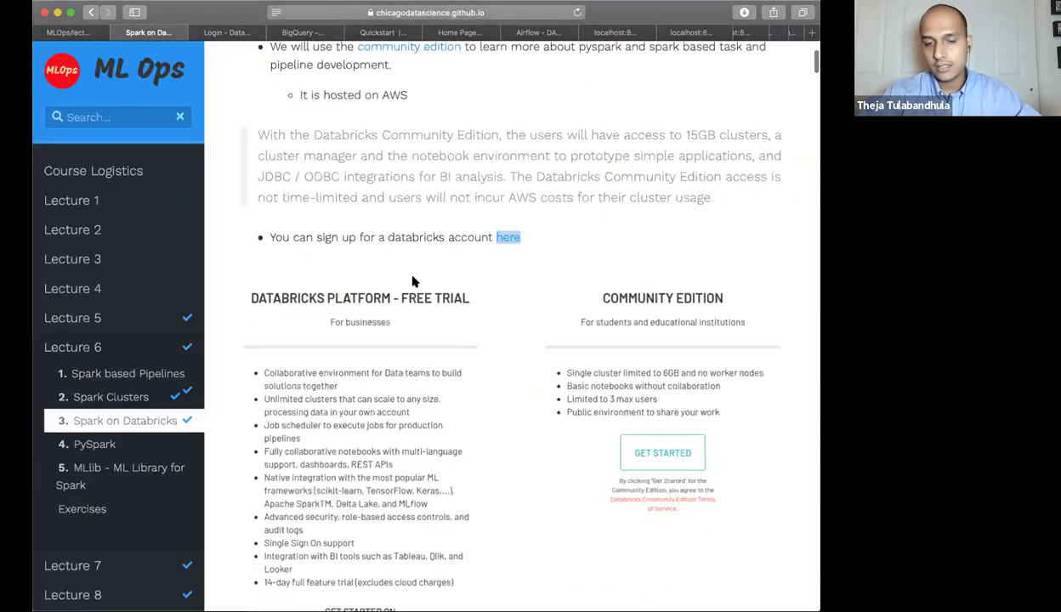
{"action": "scroll", "coordinate": [414, 281], "scroll_direction": "down", "scroll_amount": 5}
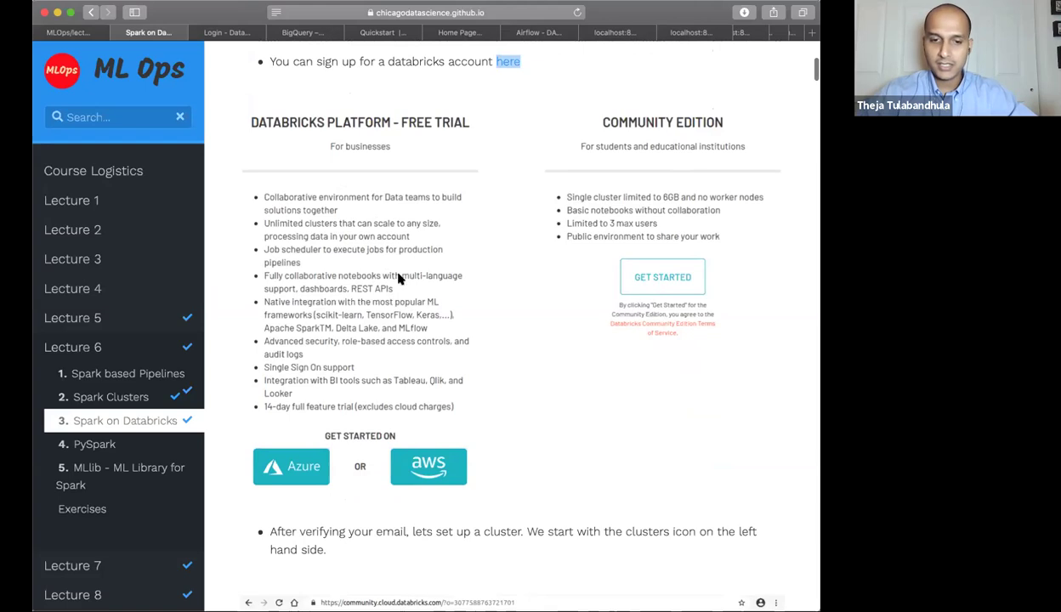
{"action": "scroll", "coordinate": [370, 289], "scroll_direction": "down", "scroll_amount": 1}
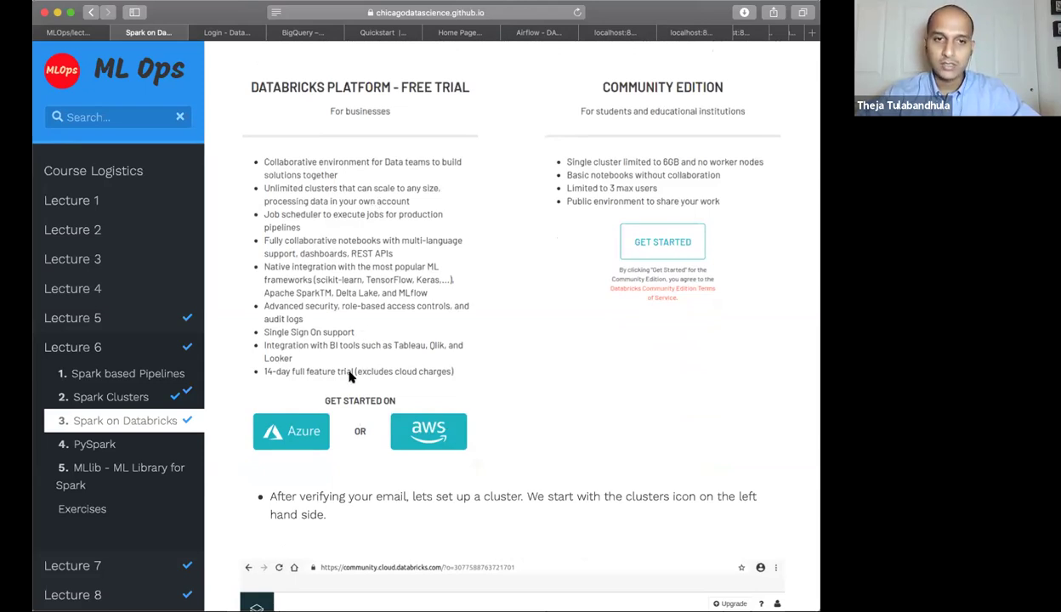
{"action": "scroll", "coordinate": [350, 377], "scroll_direction": "down", "scroll_amount": 1}
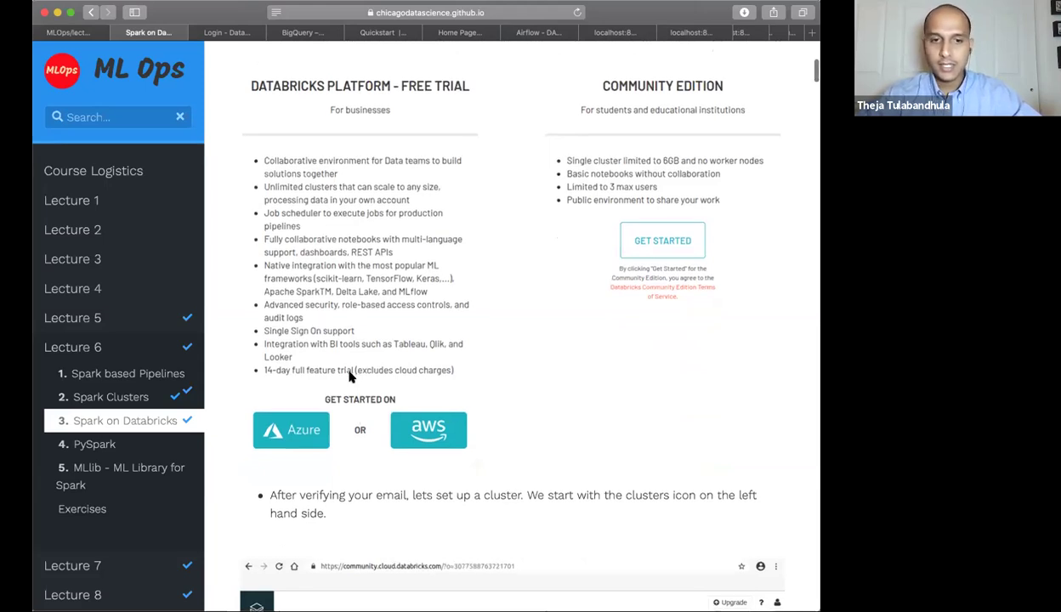
{"action": "scroll", "coordinate": [350, 374], "scroll_direction": "down", "scroll_amount": 1}
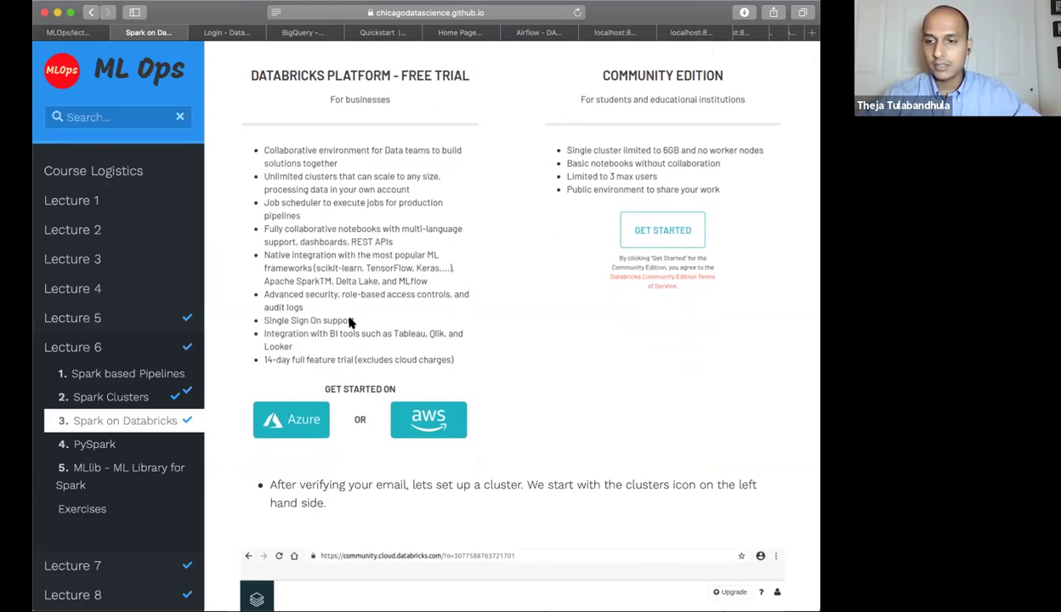
{"action": "scroll", "coordinate": [350, 322], "scroll_direction": "down", "scroll_amount": 1}
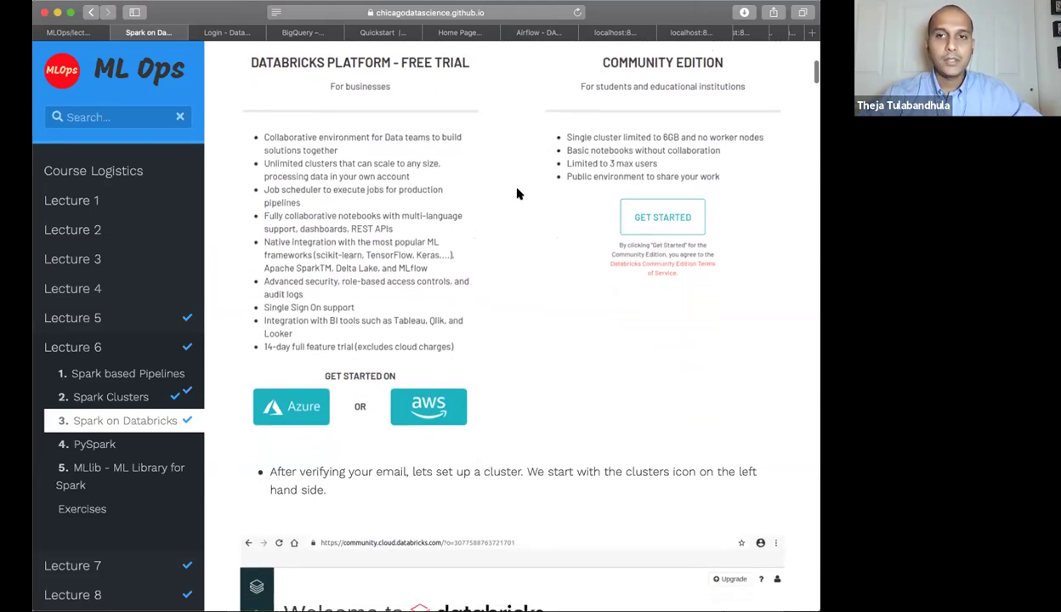
{"action": "scroll", "coordinate": [304, 252], "scroll_direction": "down", "scroll_amount": 5}
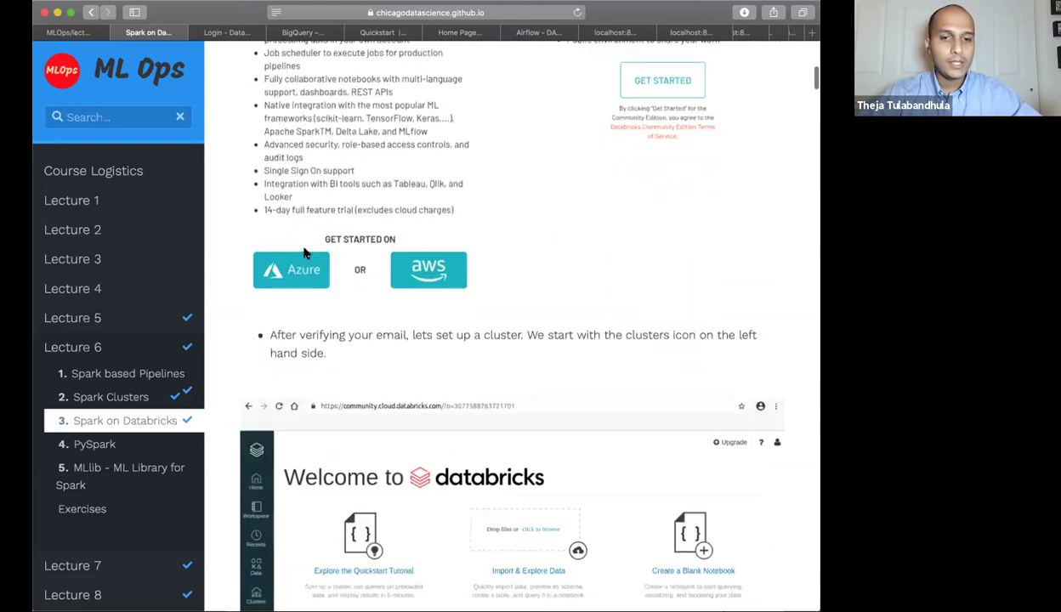
Sign in to Databricks Community Edition with the account e-mail and password, saving the password in Safari.
{"action": "left_click", "coordinate": [229, 32]}
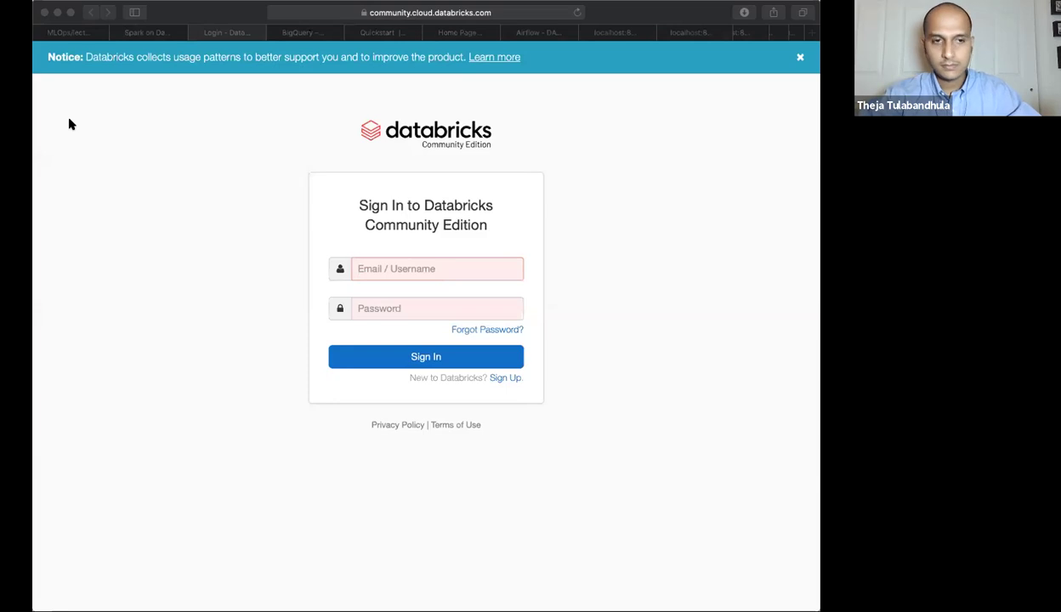
{"action": "left_click", "coordinate": [393, 251]}
{"action": "key", "text": "Tab"}
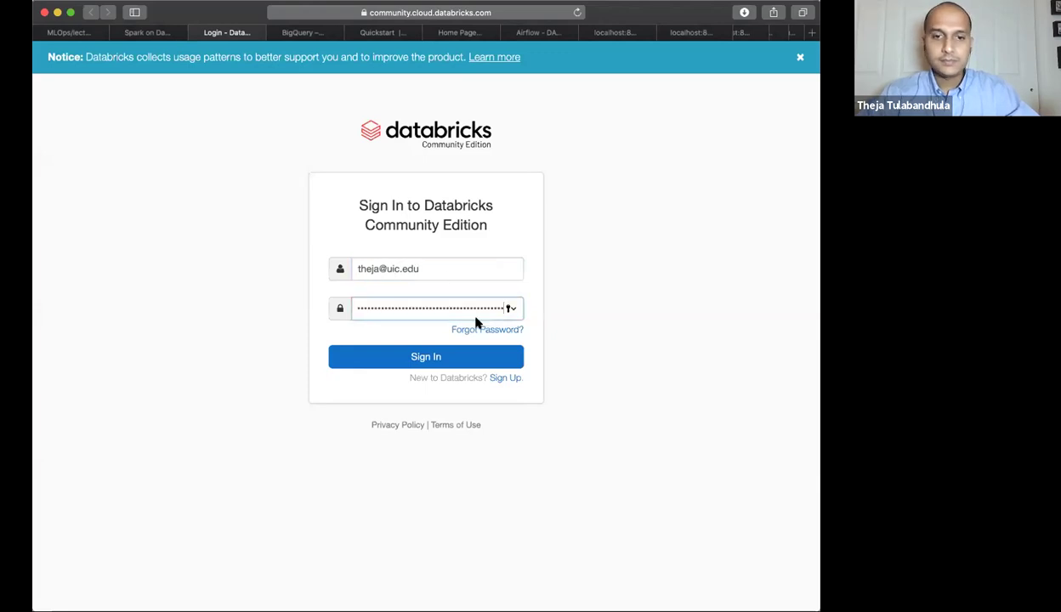
{"action": "left_click", "coordinate": [465, 358]}
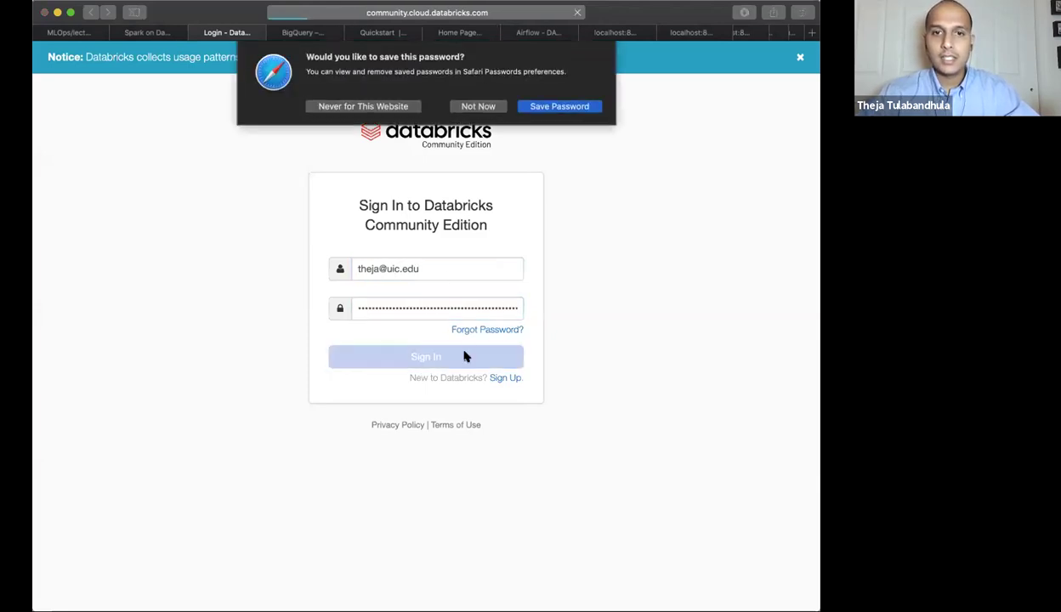
{"action": "left_click", "coordinate": [553, 105]}
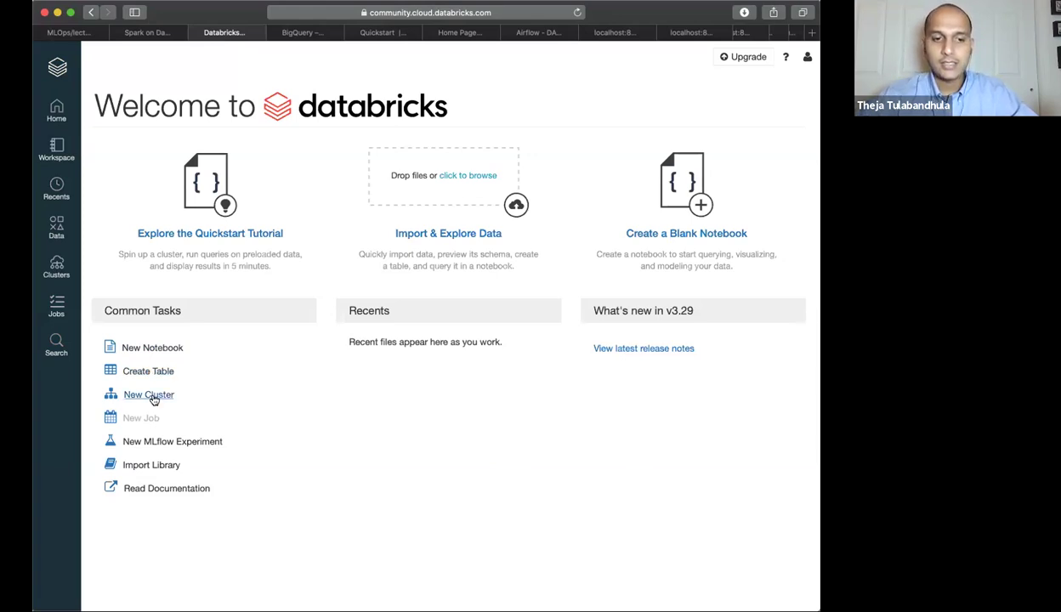
Go to the Clusters page and start creating a new cluster.
{"action": "mouse_move", "coordinate": [138, 417]}
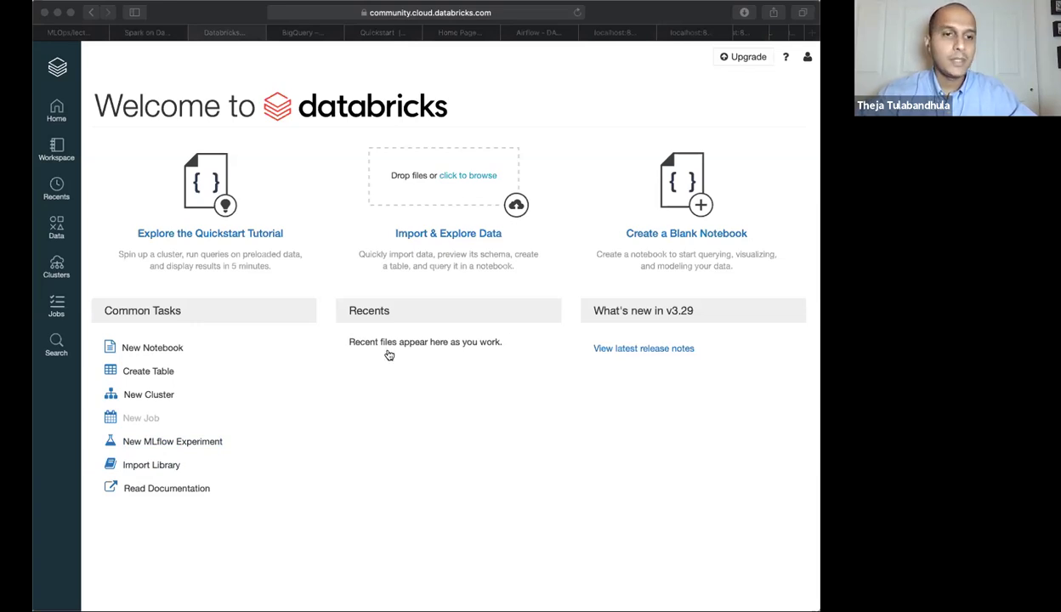
{"action": "left_click", "coordinate": [168, 160]}
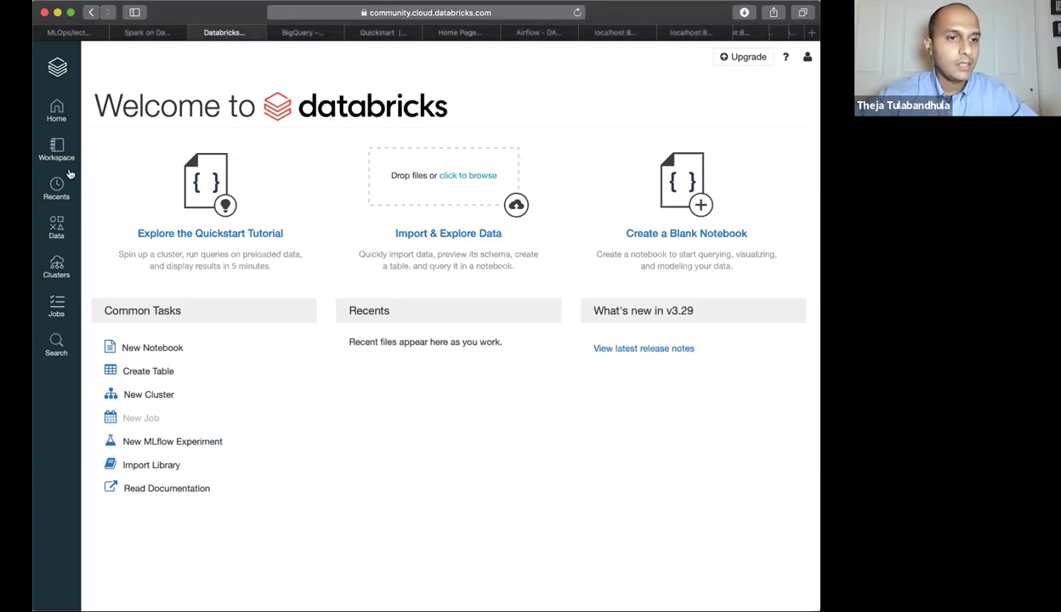
{"action": "left_click", "coordinate": [58, 264]}
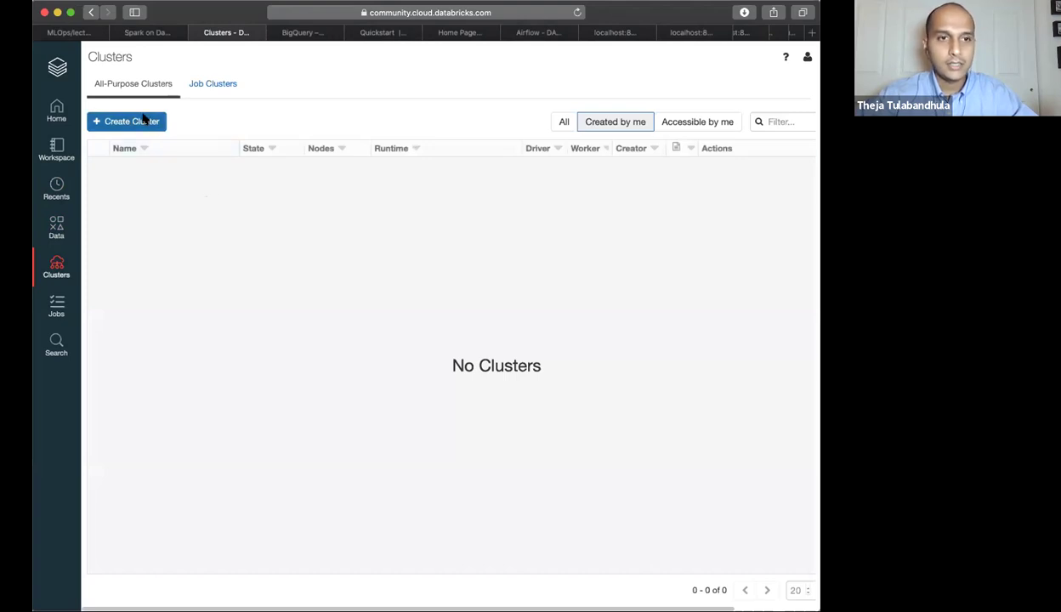
{"action": "left_click", "coordinate": [144, 121]}
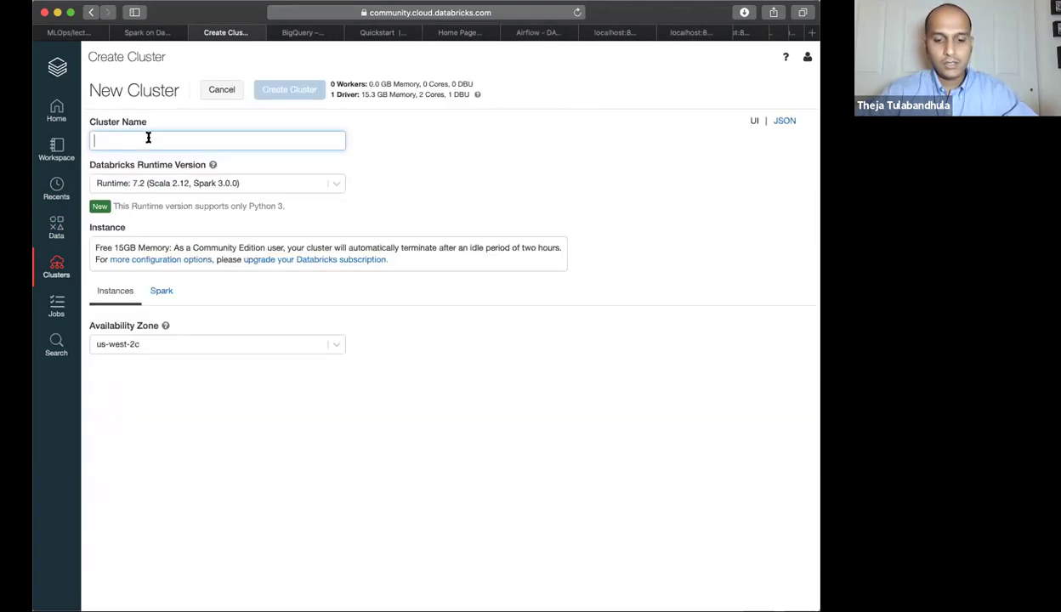
Type the cluster name and fix its typos so it reads 'recommendation-cluster'.
{"action": "type", "text": "recoomenda"}
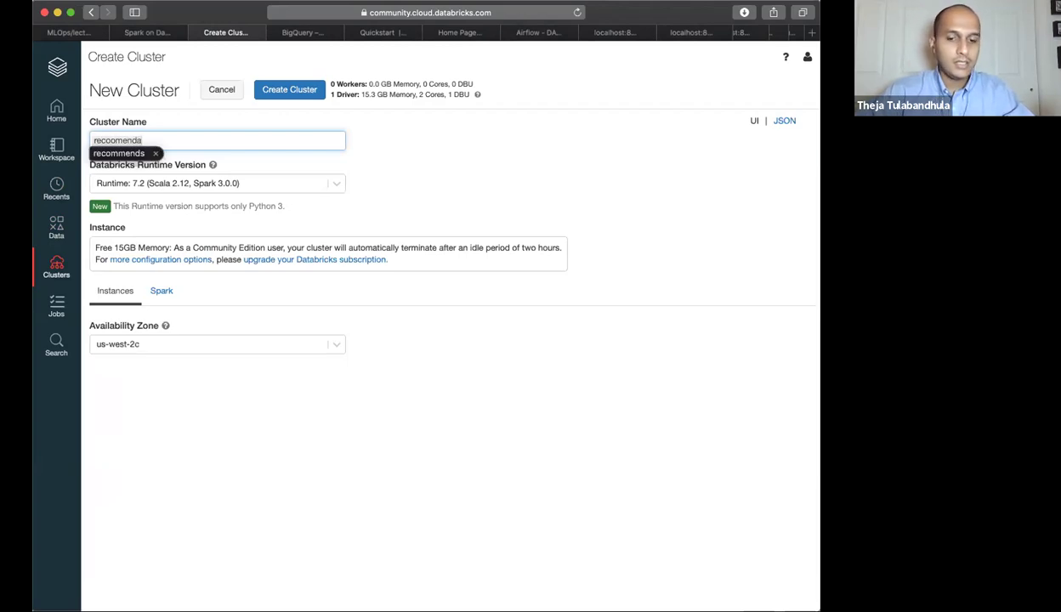
{"action": "type", "text": "tion-cluse"}
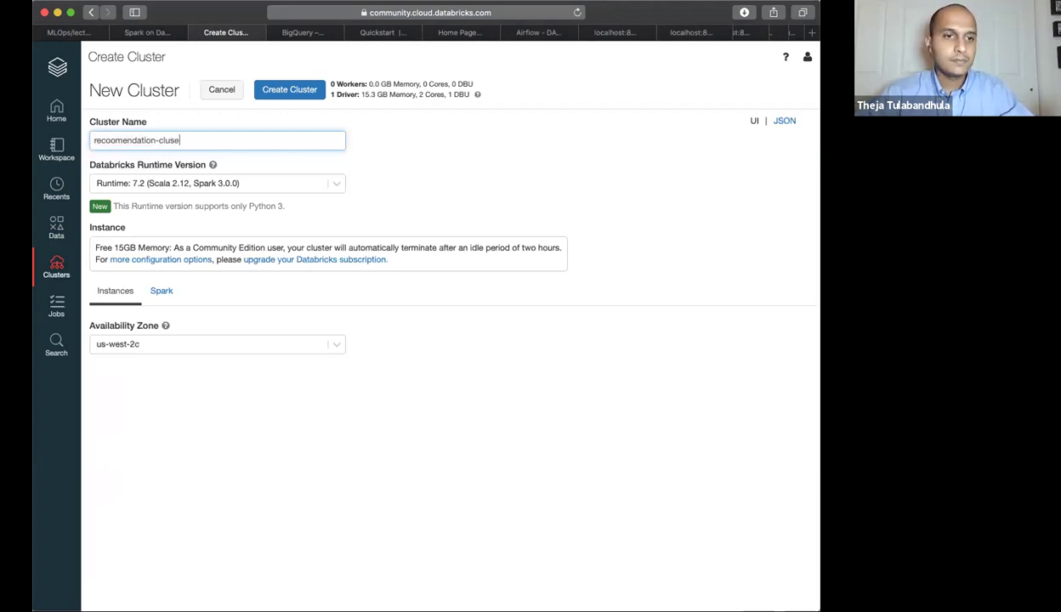
{"action": "key", "text": "BackSpace"}
{"action": "key", "text": "BackSpace"}
{"action": "type", "text": "ster"}
{"action": "left_click", "coordinate": [112, 140]}
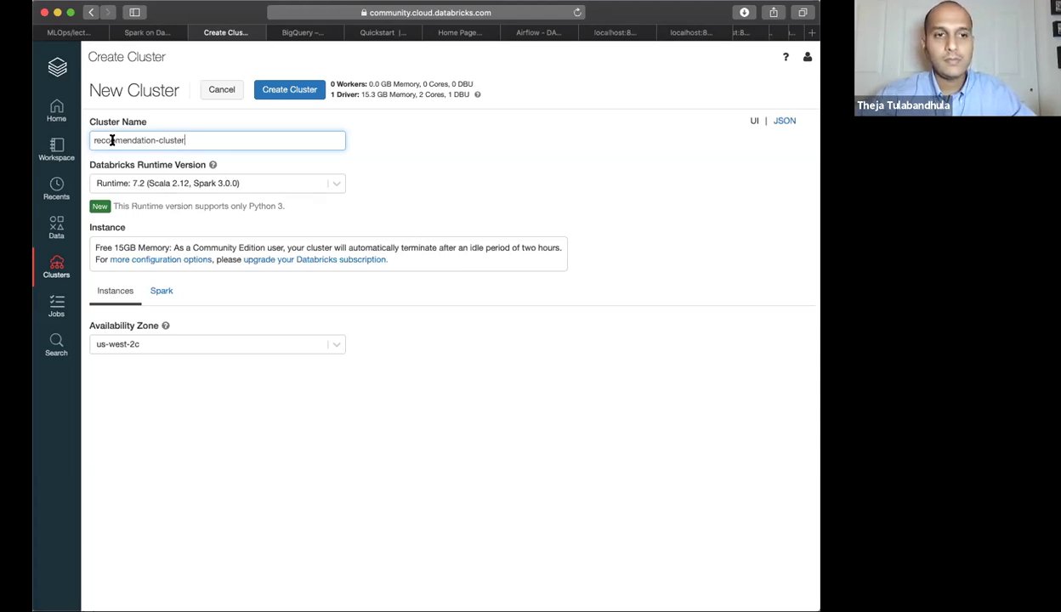
{"action": "key", "text": "BackSpace"}
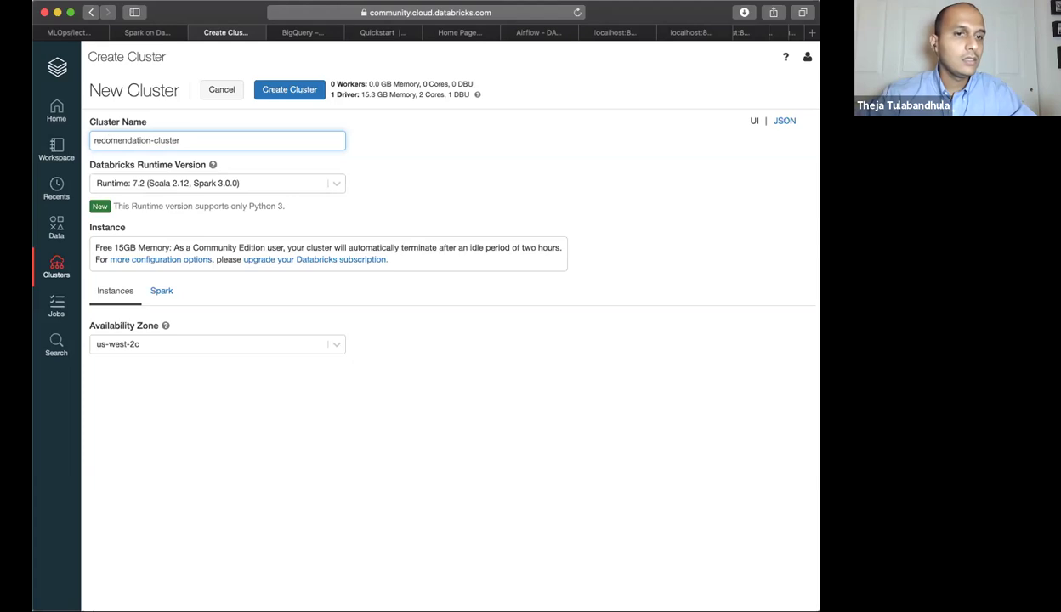
{"action": "type", "text": "m"}
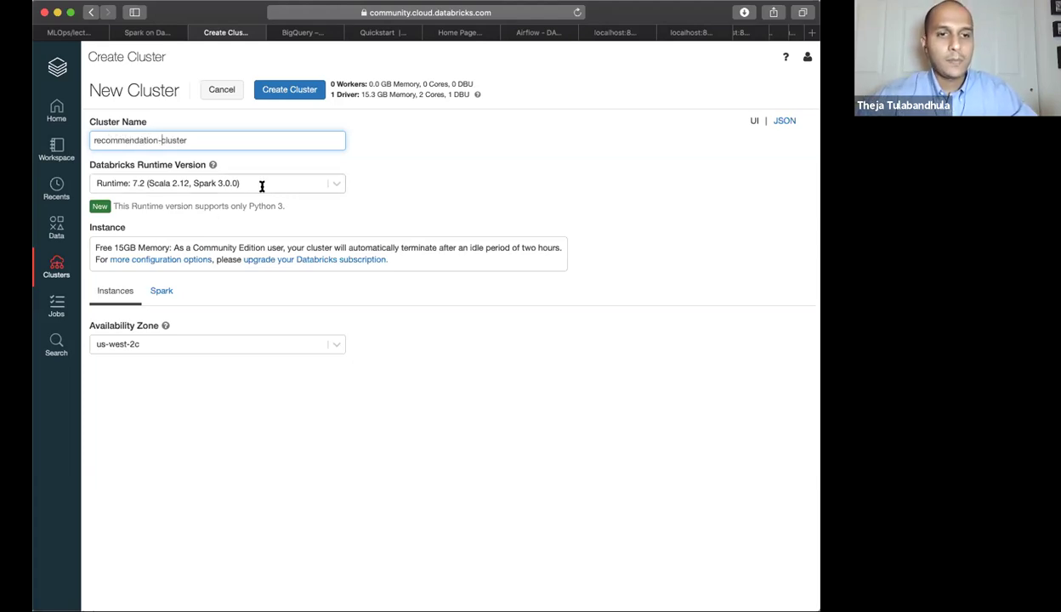
{"action": "mouse_move", "coordinate": [214, 167]}
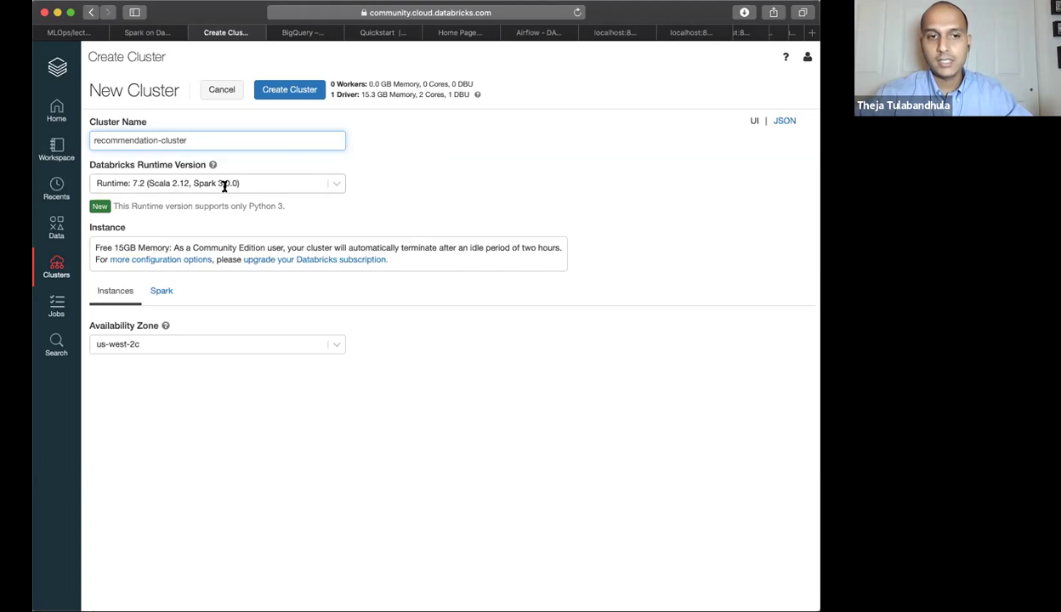
{"action": "left_click", "coordinate": [337, 183]}
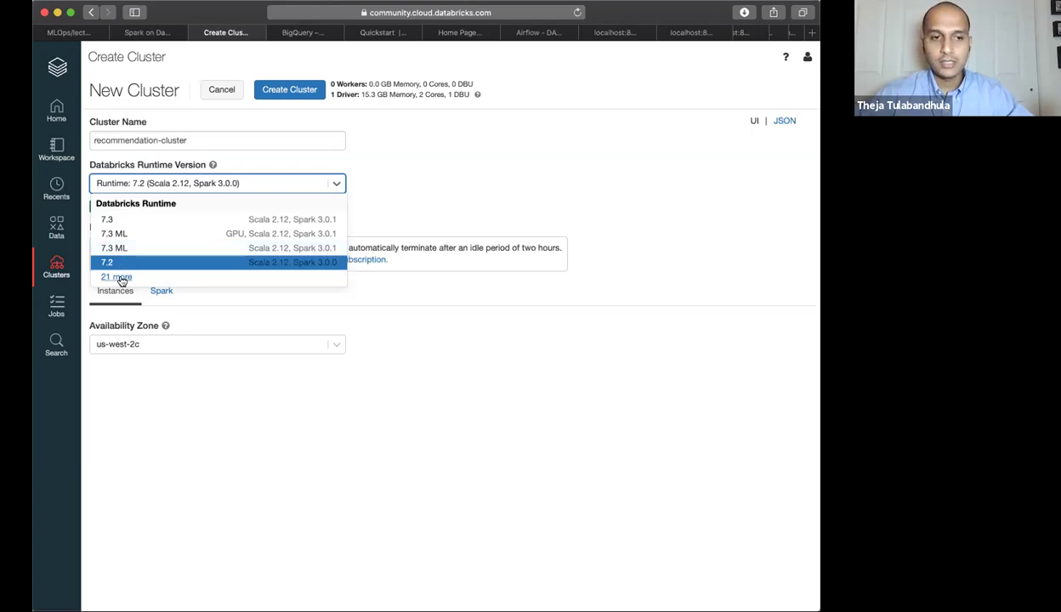
Choose the 7.3 ML runtime (Scala 2.12, Spark 3.0.1) from the full version list.
{"action": "left_click", "coordinate": [122, 278]}
{"action": "scroll", "coordinate": [148, 372], "scroll_direction": "down", "scroll_amount": 3}
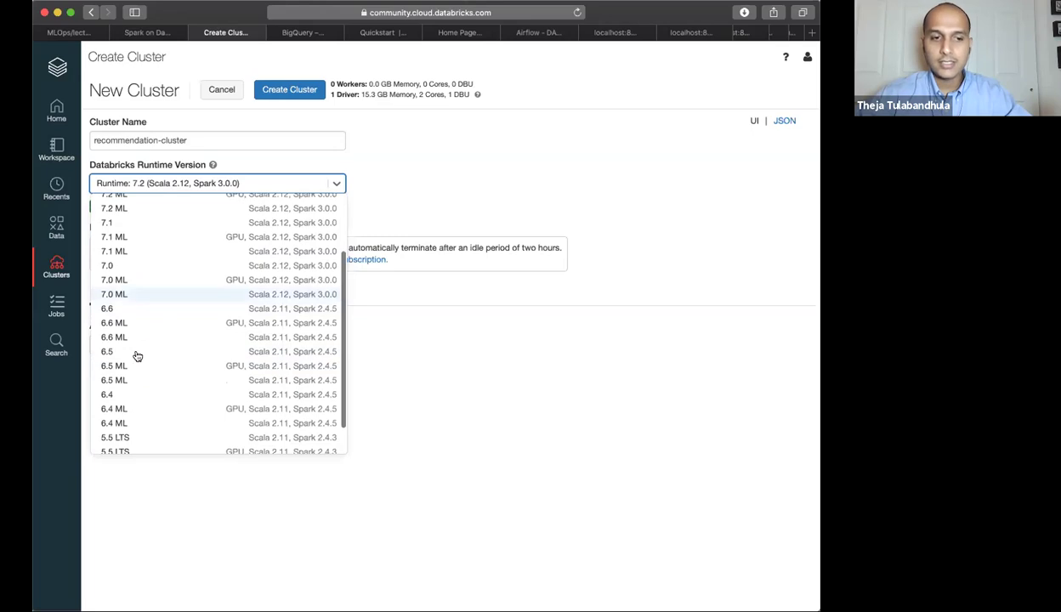
{"action": "scroll", "coordinate": [190, 368], "scroll_direction": "down", "scroll_amount": 1}
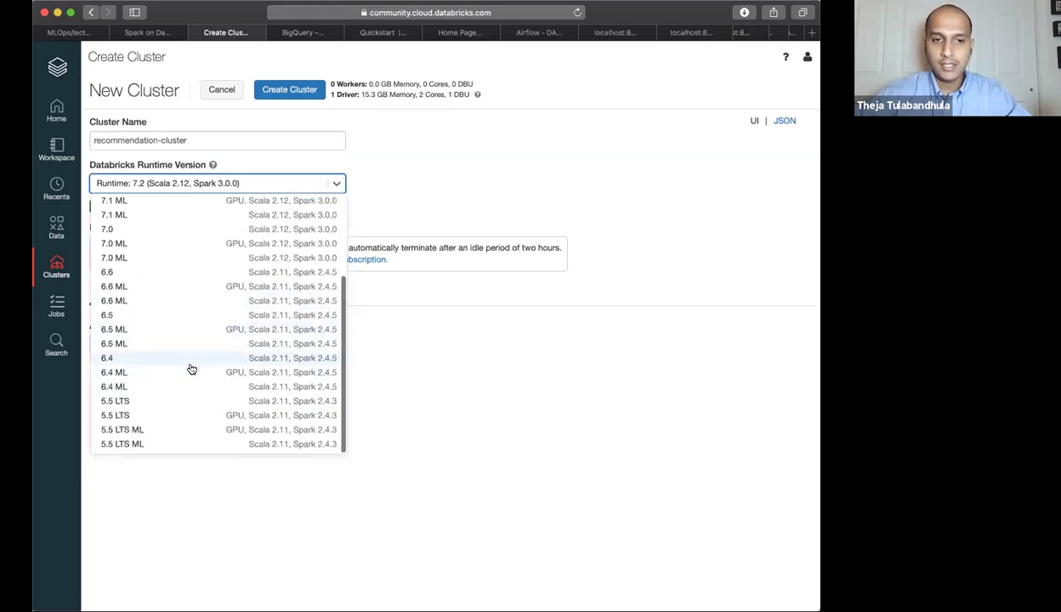
{"action": "scroll", "coordinate": [225, 251], "scroll_direction": "up", "scroll_amount": 1}
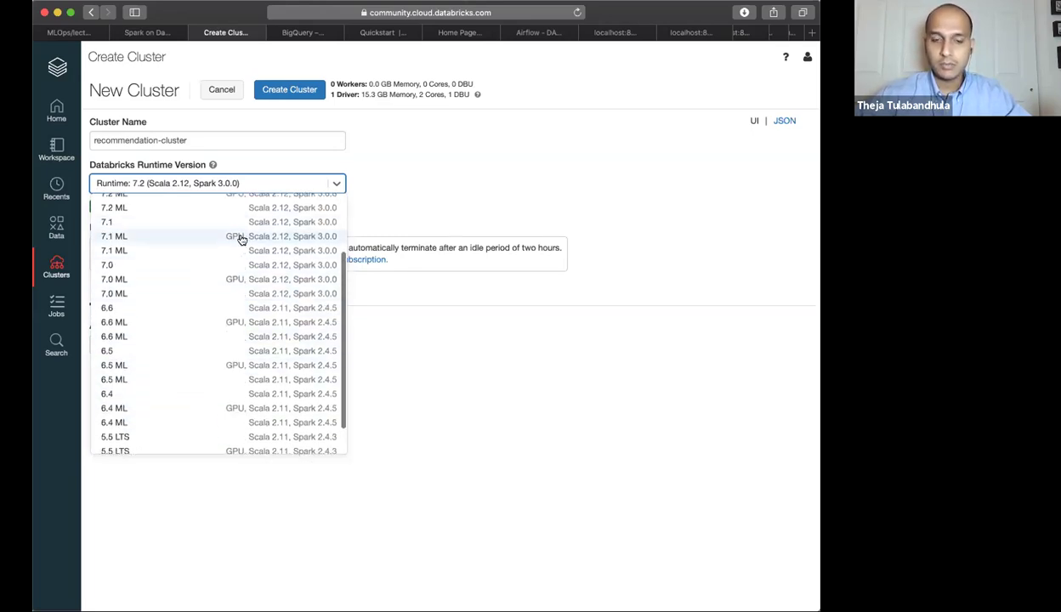
{"action": "scroll", "coordinate": [242, 241], "scroll_direction": "up", "scroll_amount": 2}
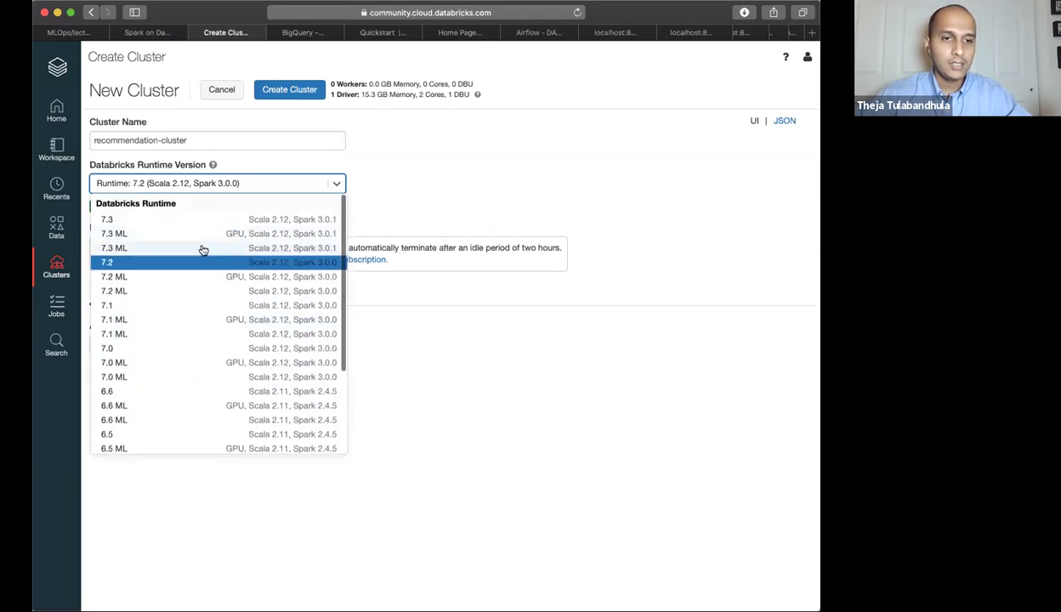
{"action": "left_click", "coordinate": [195, 246]}
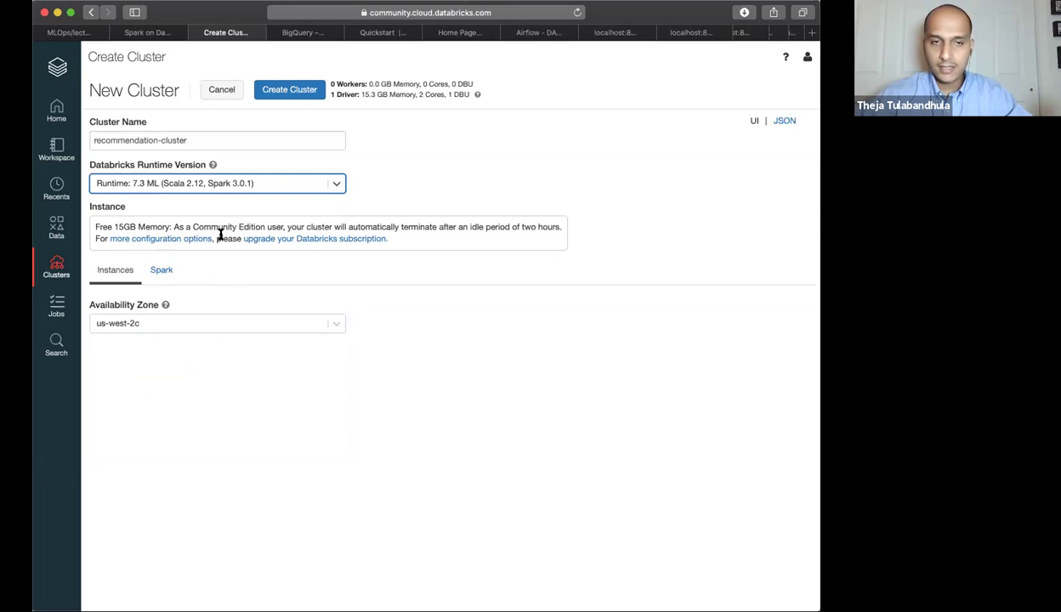
Review the Spark settings and the worker and driver resource summaries, then create the cluster.
{"action": "left_click", "coordinate": [159, 272]}
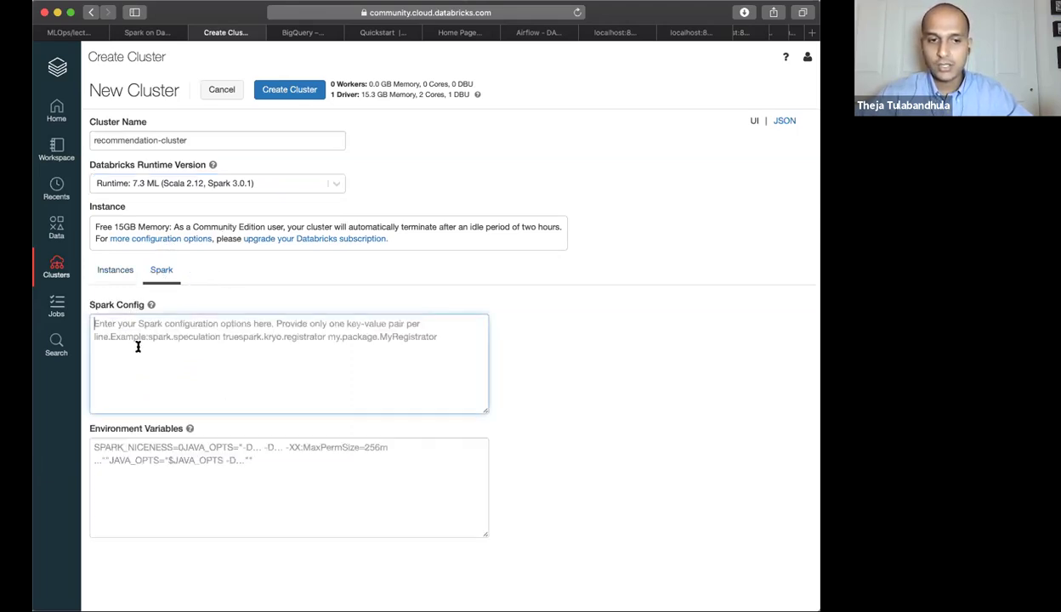
{"action": "left_click", "coordinate": [146, 449]}
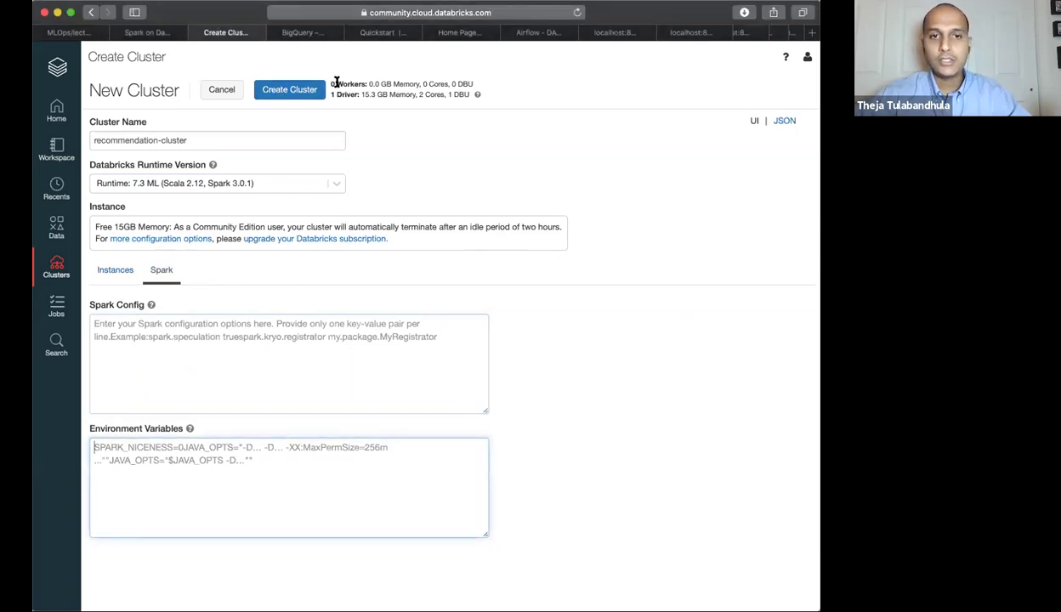
{"action": "left_click_drag", "start_coordinate": [324, 79], "coordinate": [478, 79]}
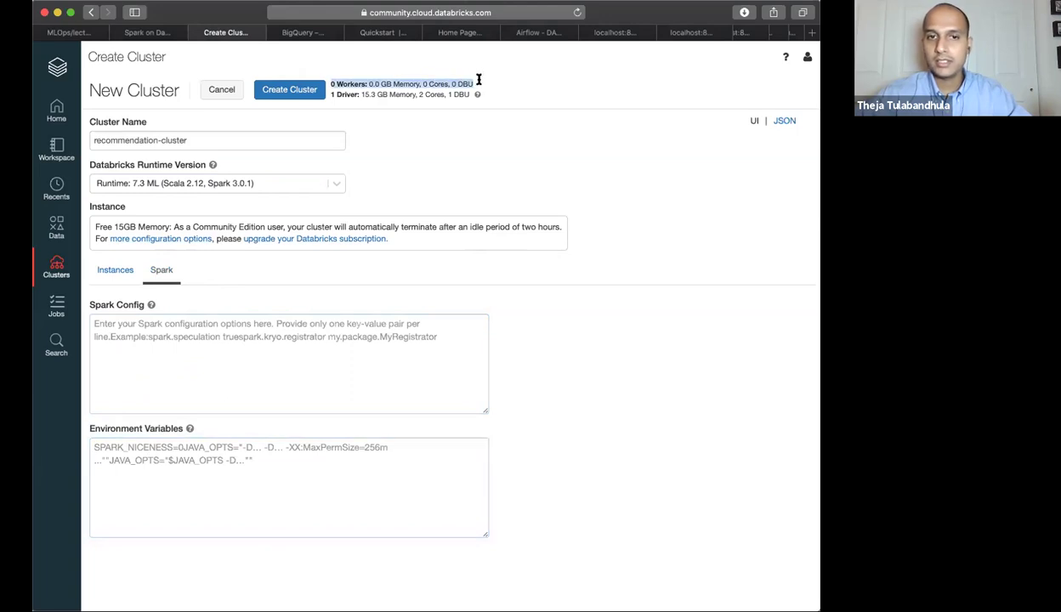
{"action": "left_click", "coordinate": [329, 94]}
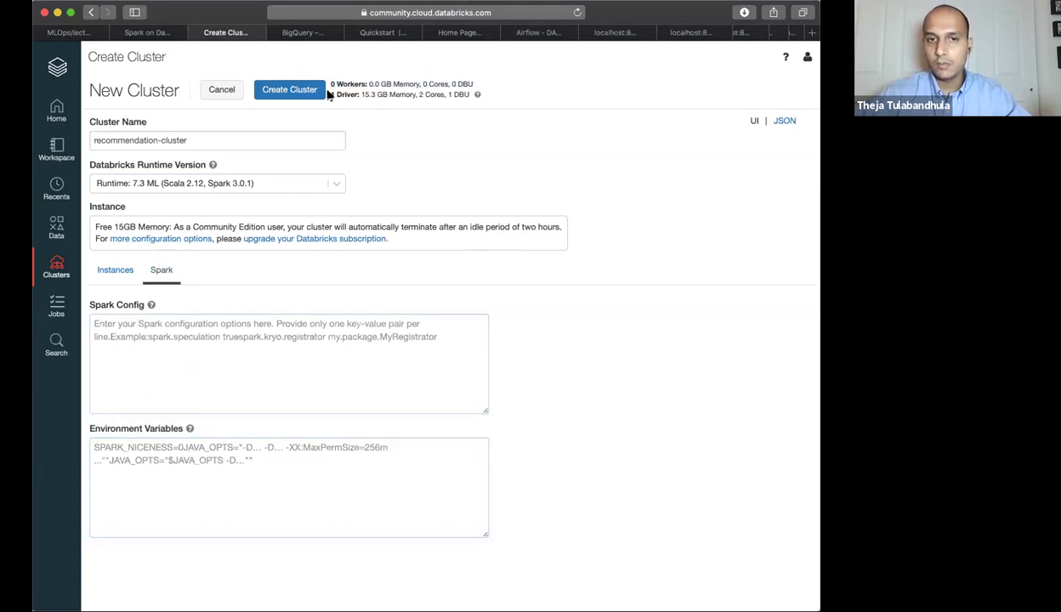
{"action": "mouse_move", "coordinate": [466, 85]}
{"action": "left_mouse_down"}
{"action": "mouse_move", "coordinate": [451, 85]}
{"action": "mouse_move", "coordinate": [466, 93]}
{"action": "left_mouse_up"}
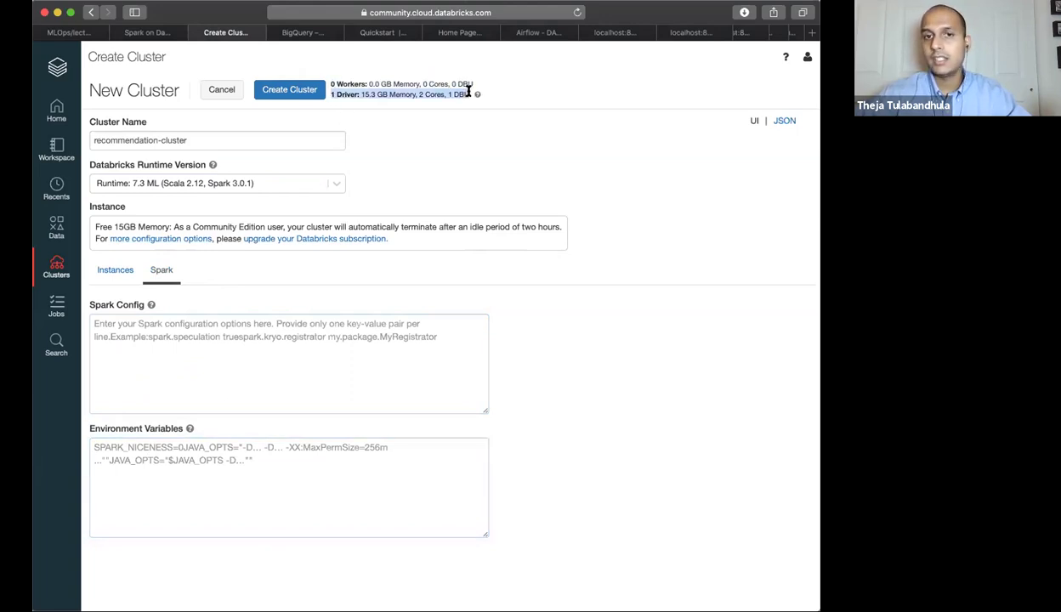
{"action": "mouse_move", "coordinate": [477, 95]}
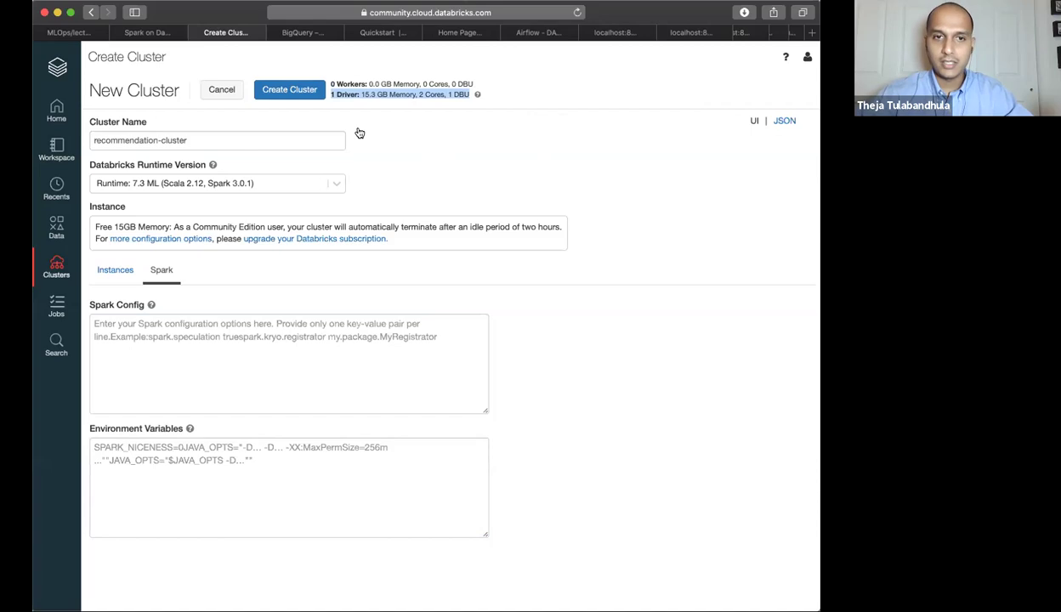
{"action": "left_click", "coordinate": [289, 89]}
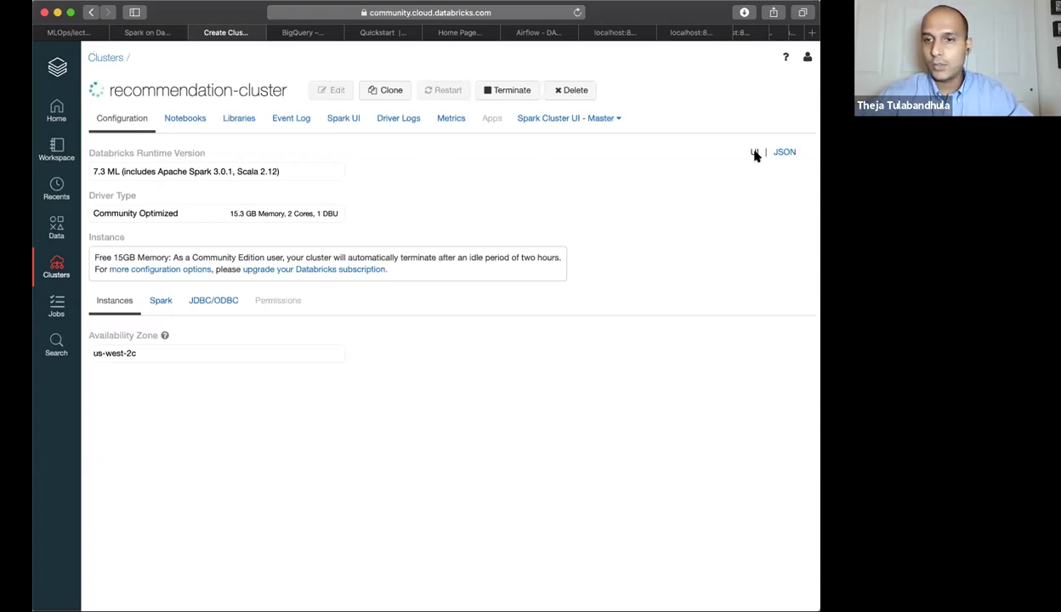
View and select the cluster configuration as JSON, switch back to the UI, and open the Event Log.
{"action": "left_click", "coordinate": [782, 155]}
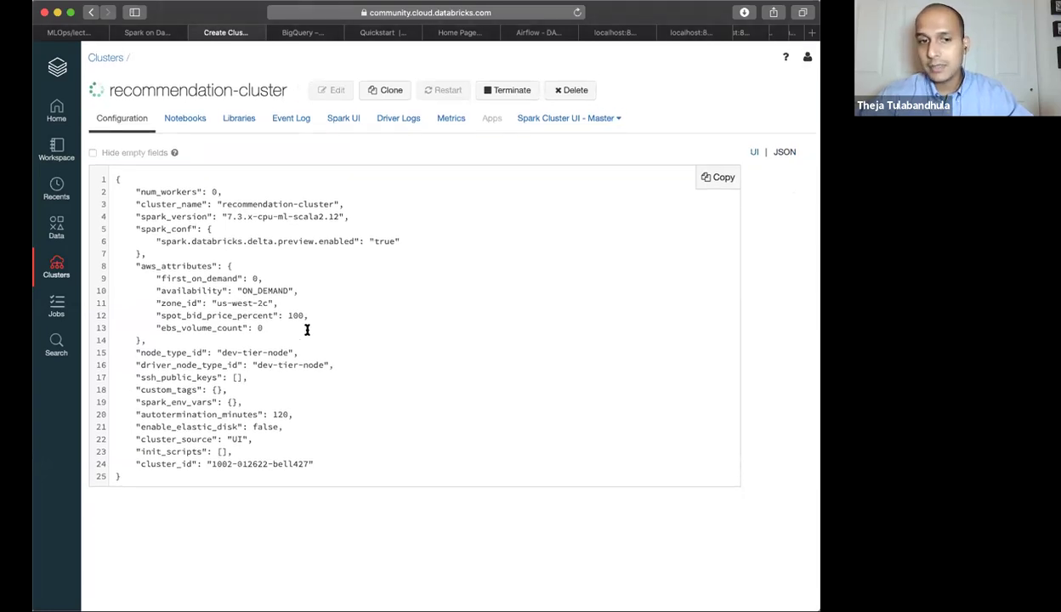
{"action": "left_click", "coordinate": [127, 474]}
{"action": "left_click", "coordinate": [136, 330], "text": "shift"}
{"action": "left_click", "coordinate": [118, 179], "text": "shift"}
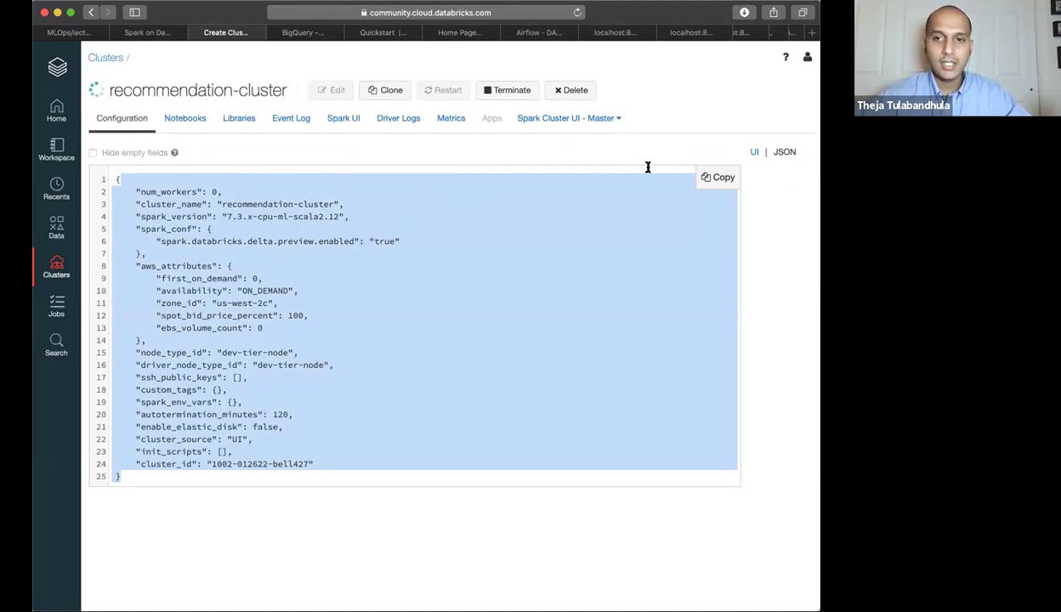
{"action": "left_click", "coordinate": [754, 155]}
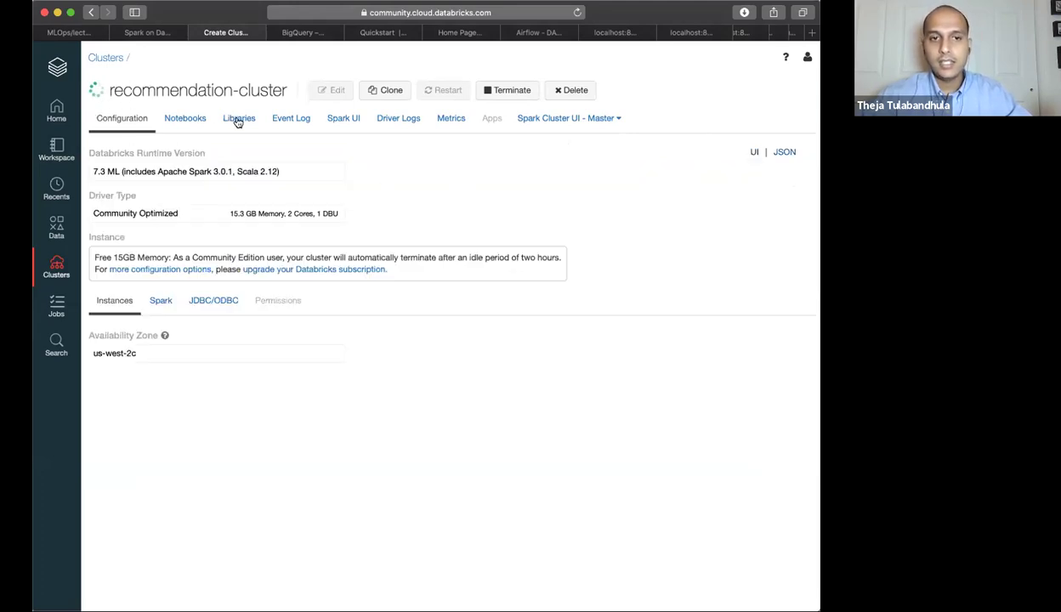
{"action": "left_click", "coordinate": [290, 119]}
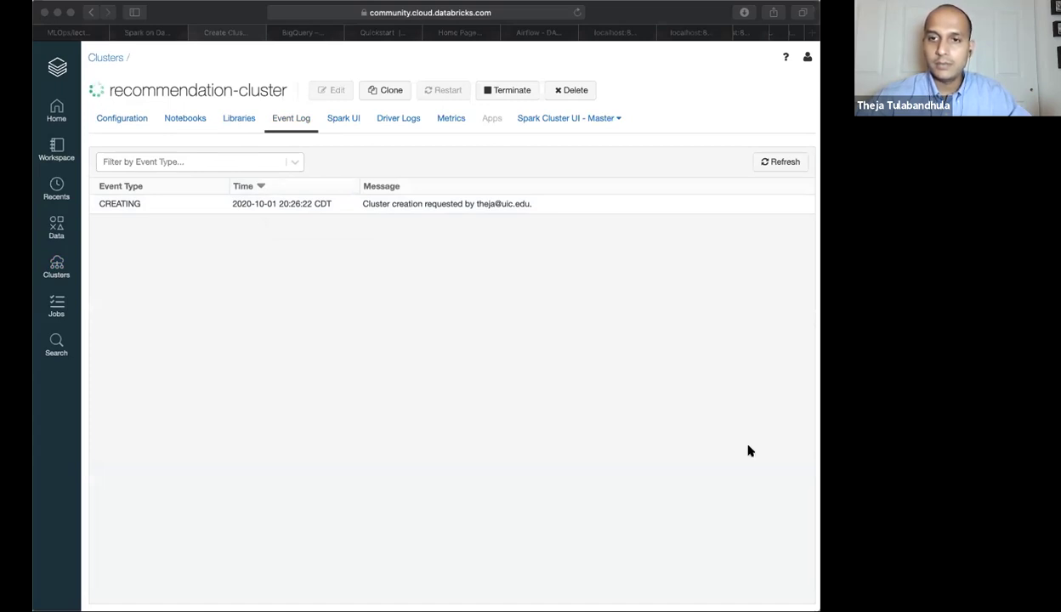
Open recommendation-cluster's Libraries tab.
{"action": "left_click", "coordinate": [237, 260]}
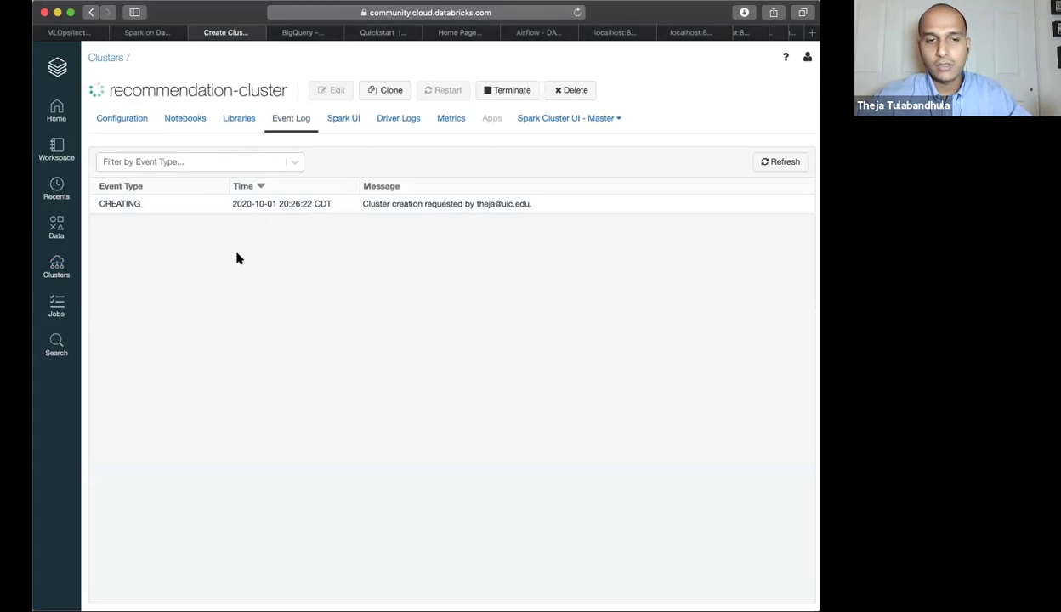
{"action": "left_click", "coordinate": [232, 124]}
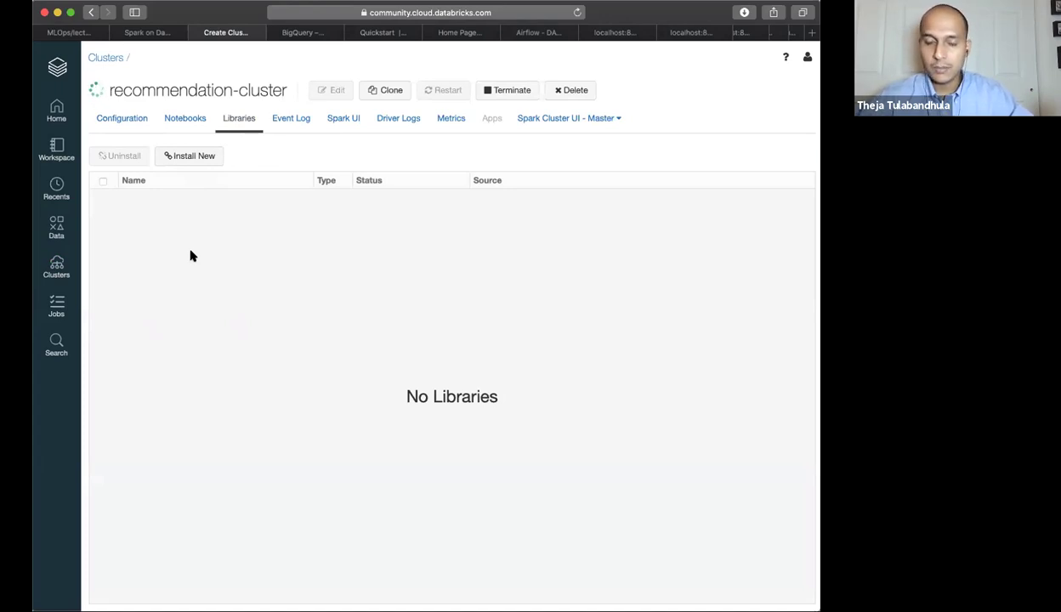
Install the PyPI package scikit-surprise on recommendation-cluster, correcting a typo in the package name.
{"action": "left_click", "coordinate": [199, 159]}
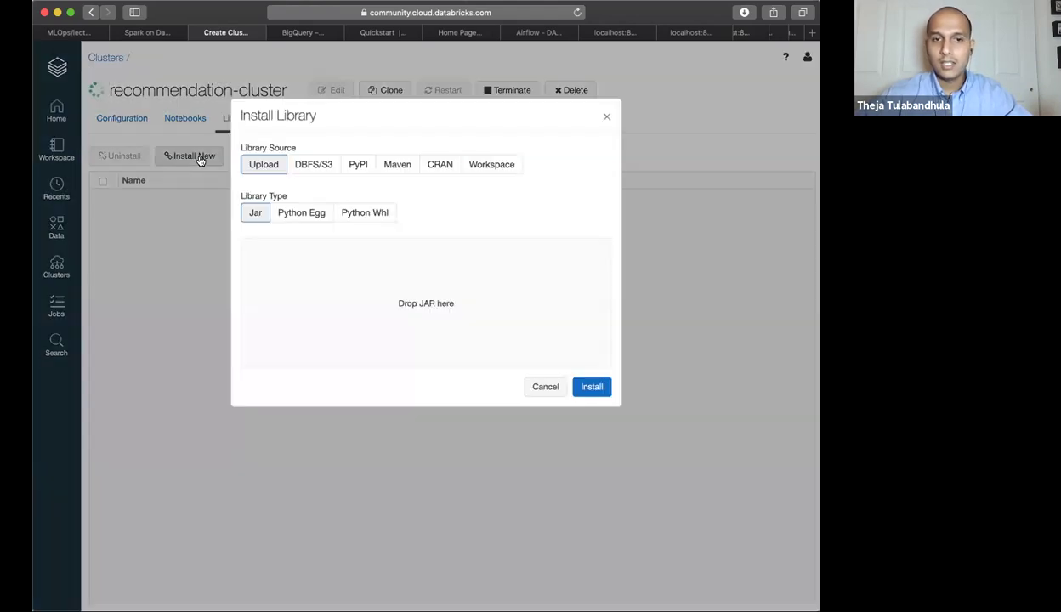
{"action": "left_click", "coordinate": [358, 164]}
{"action": "left_click", "coordinate": [291, 211]}
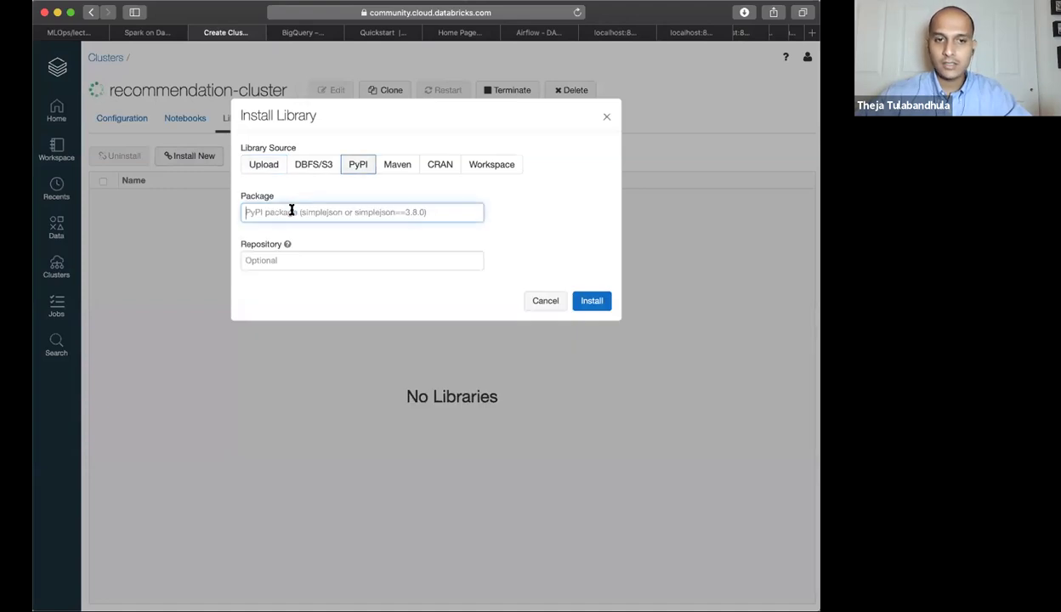
{"action": "type", "text": "sciki"}
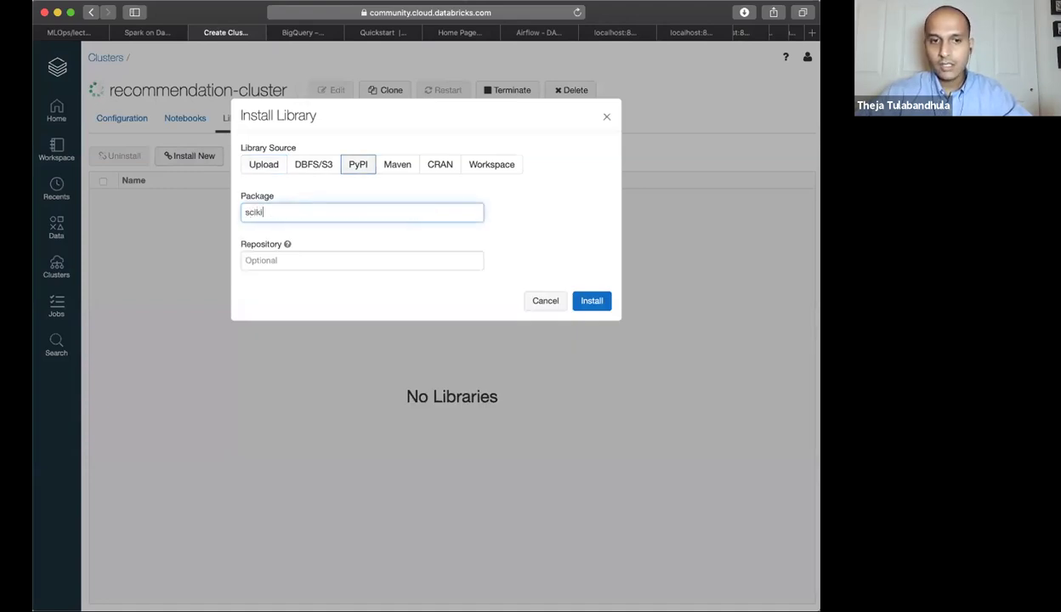
{"action": "type", "text": "t-"}
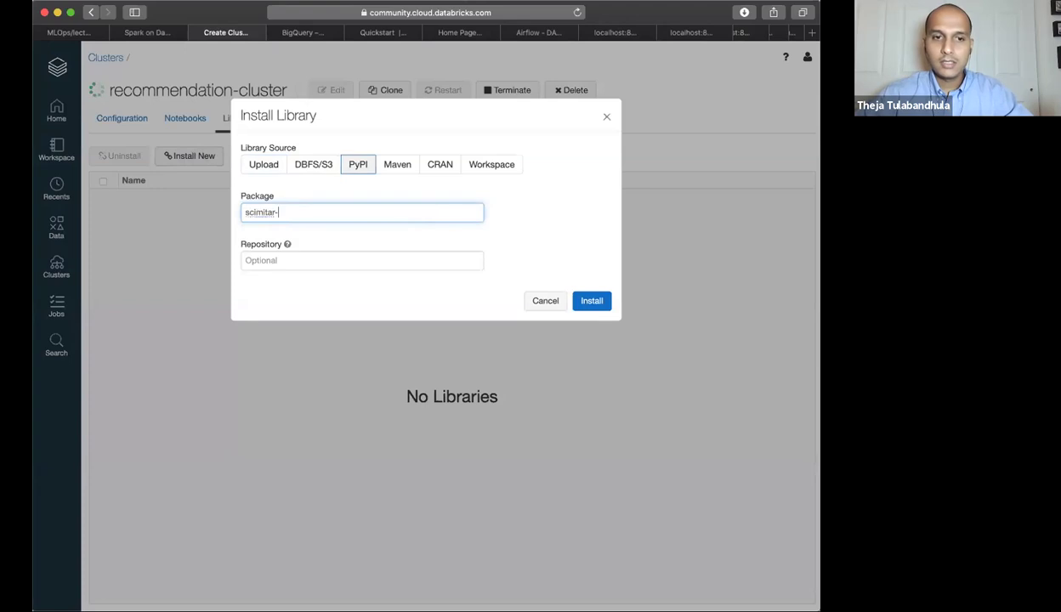
{"action": "key", "text": "BackSpace"}
{"action": "key", "text": "BackSpace"}
{"action": "key", "text": "BackSpace"}
{"action": "key", "text": "BackSpace"}
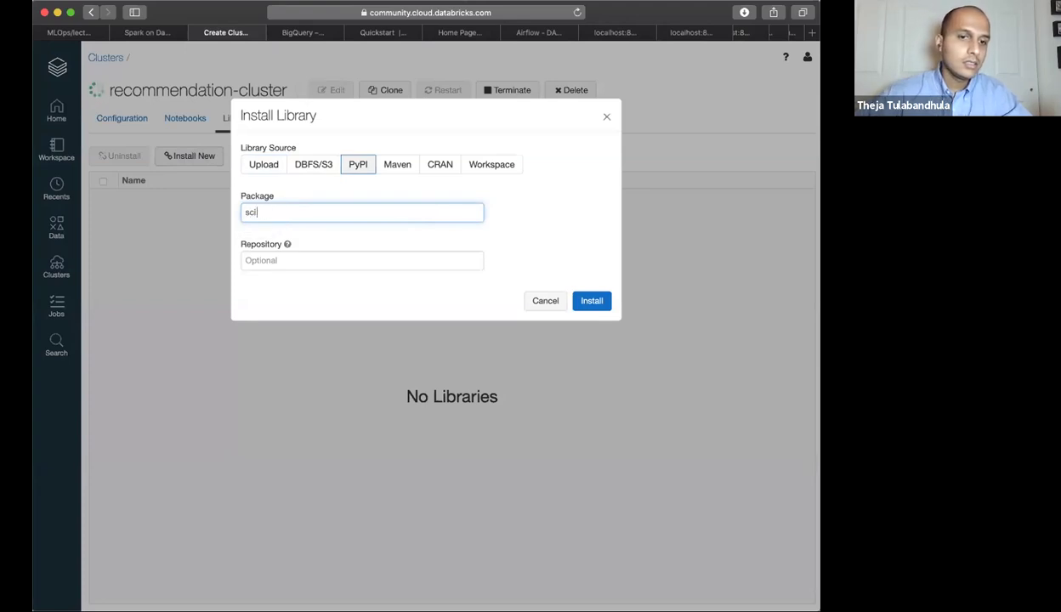
{"action": "type", "text": "kit-"}
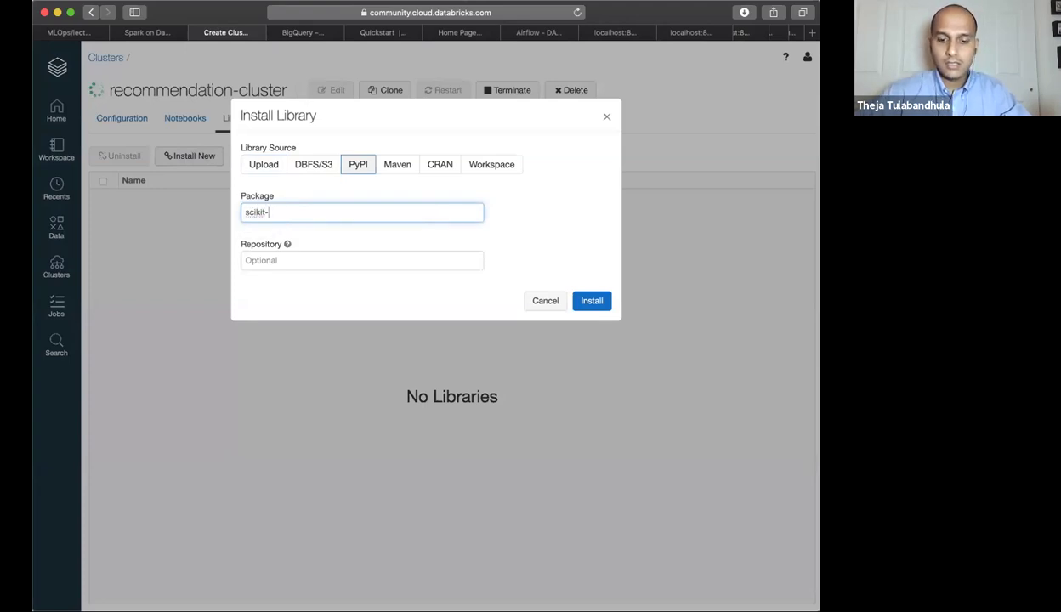
{"action": "type", "text": "surprise"}
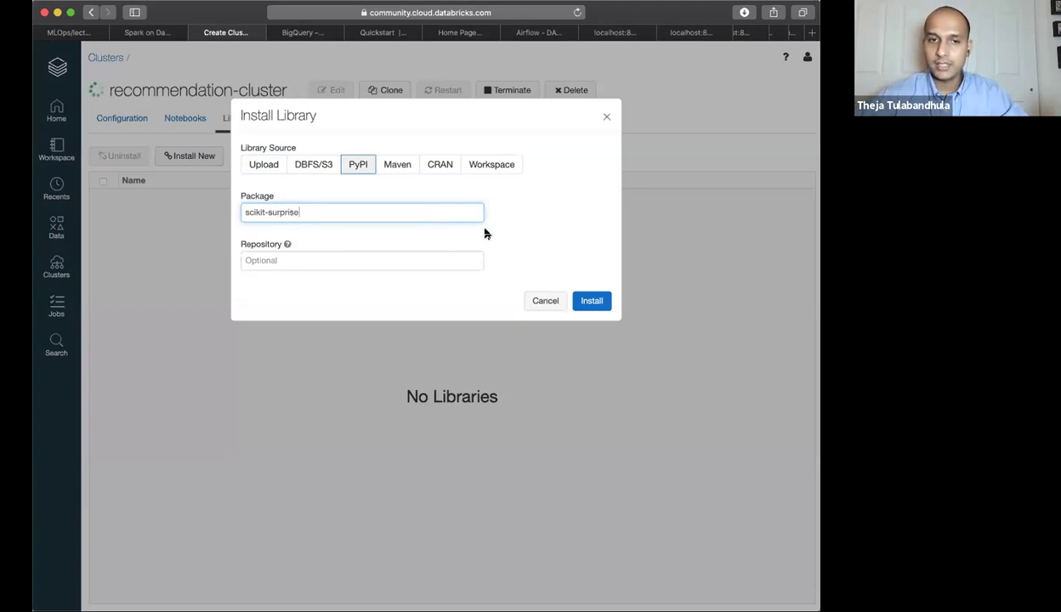
{"action": "left_click", "coordinate": [593, 303]}
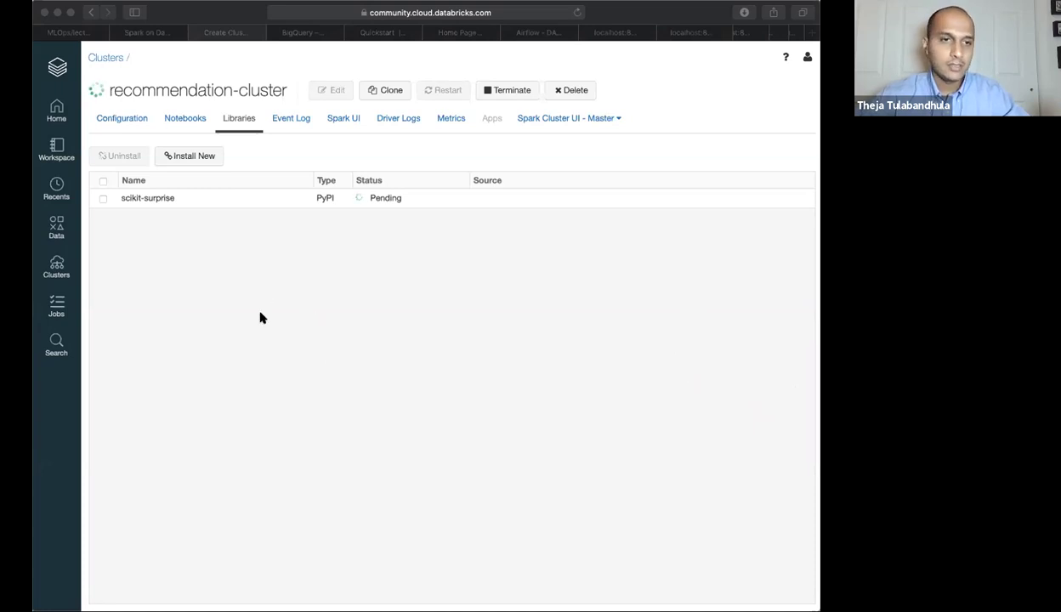
Check recommendation-cluster's event log and libraries, then view its still-empty Notebooks tab.
{"action": "left_click", "coordinate": [220, 284]}
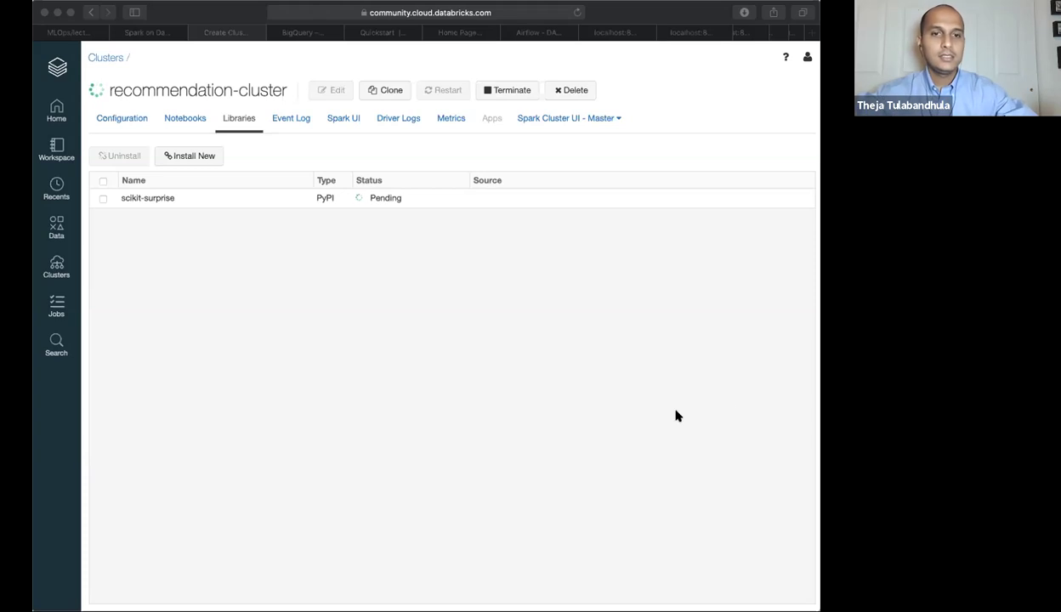
{"action": "left_click", "coordinate": [292, 124]}
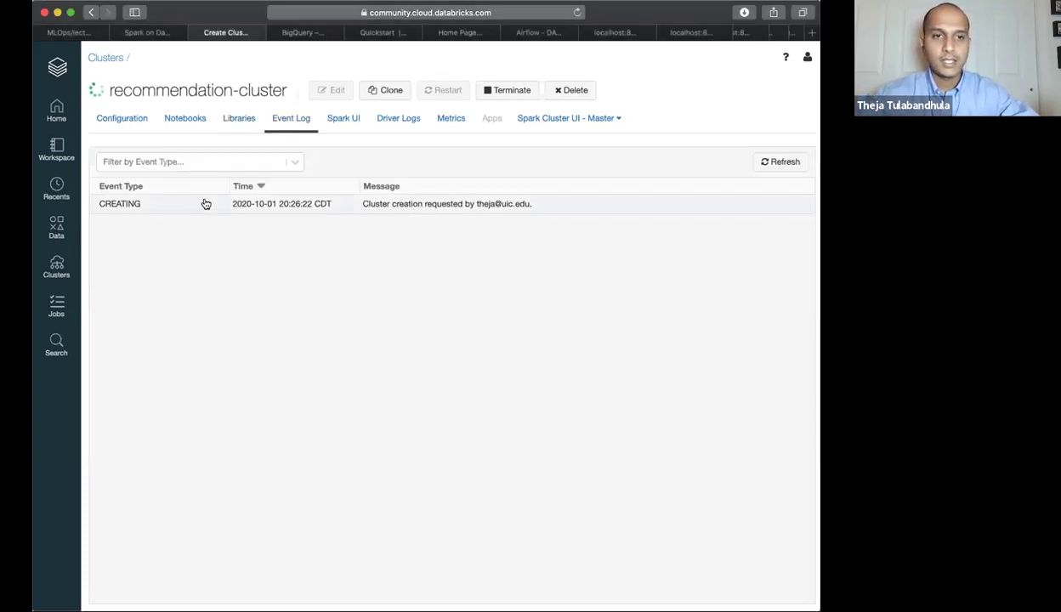
{"action": "left_click", "coordinate": [237, 122]}
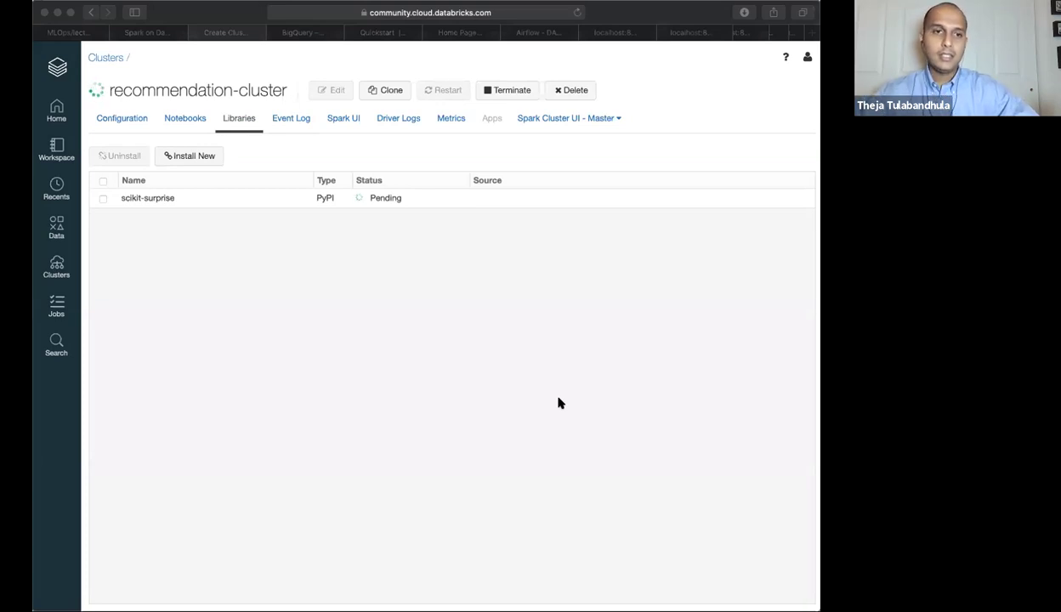
{"action": "left_click", "coordinate": [205, 413]}
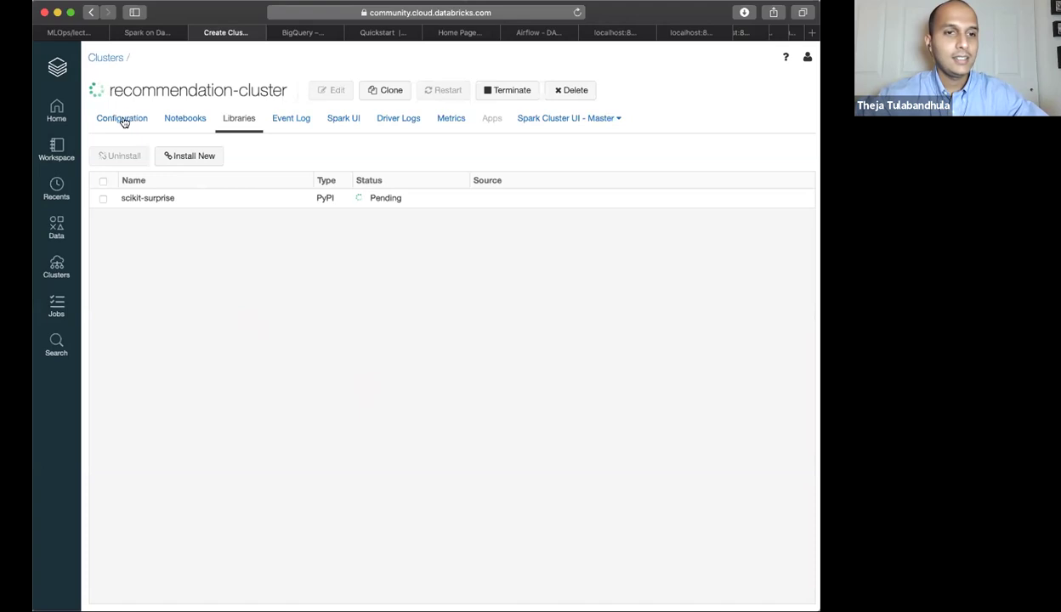
{"action": "left_click", "coordinate": [182, 122]}
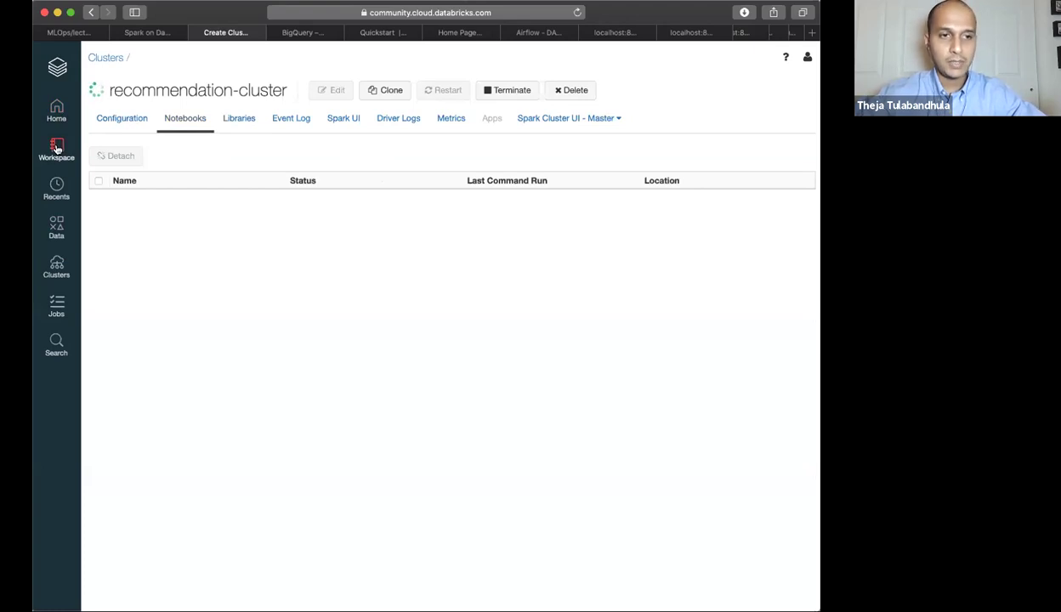
Open the basics notebook from the home folder under Workspace > Users.
{"action": "left_click", "coordinate": [55, 152]}
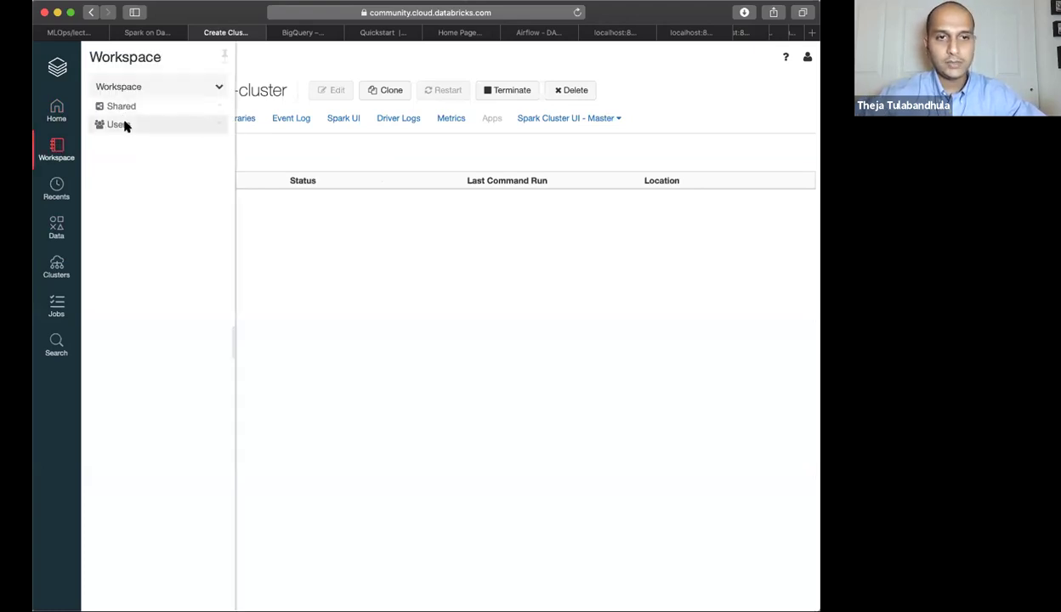
{"action": "left_click", "coordinate": [124, 125]}
{"action": "left_click", "coordinate": [283, 105]}
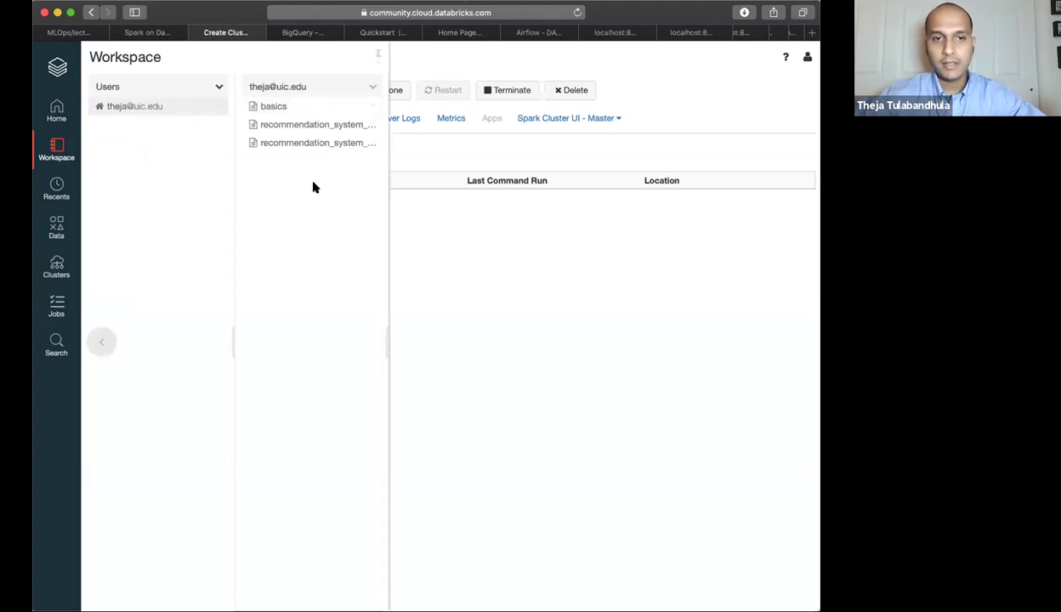
{"action": "left_click", "coordinate": [296, 108]}
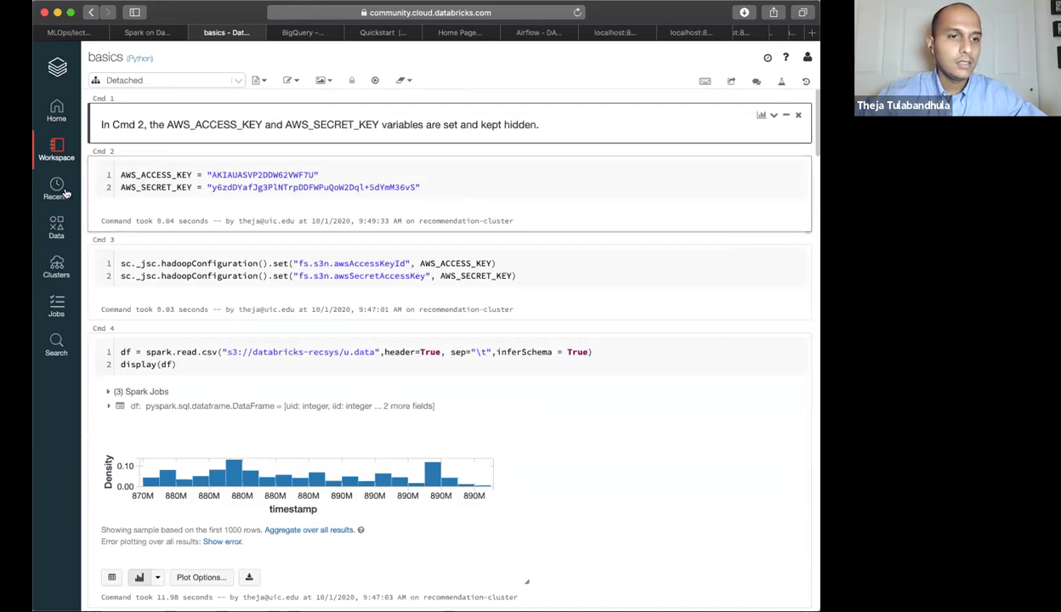
Open the recommendation_system_MLLib notebook, then return to the Clusters list showing recommendation-cluster Pending.
{"action": "left_click", "coordinate": [58, 147]}
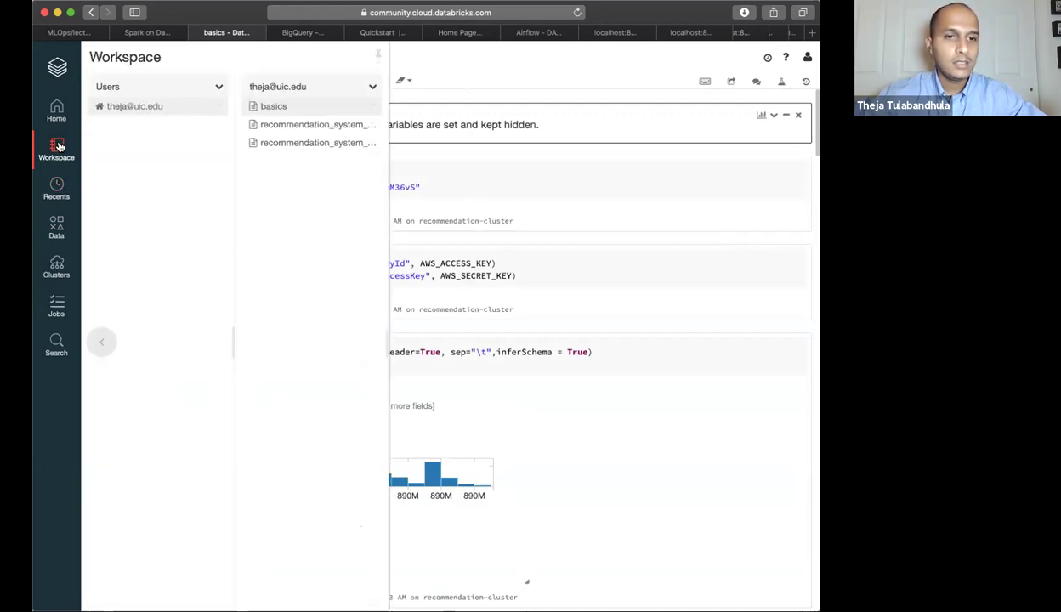
{"action": "left_click", "coordinate": [315, 126]}
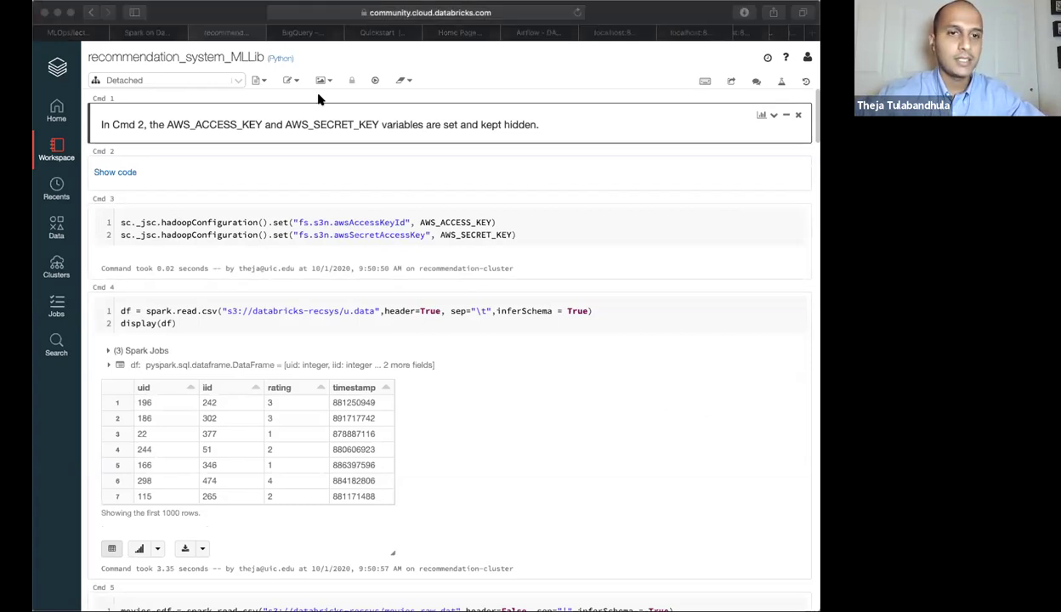
{"action": "left_click", "coordinate": [310, 53]}
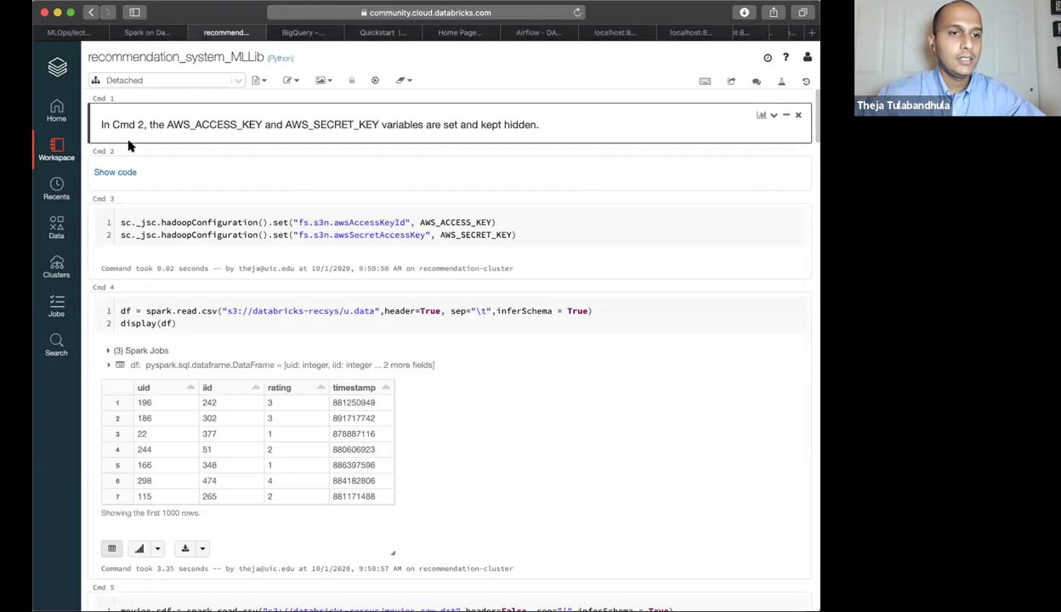
{"action": "left_click", "coordinate": [63, 261]}
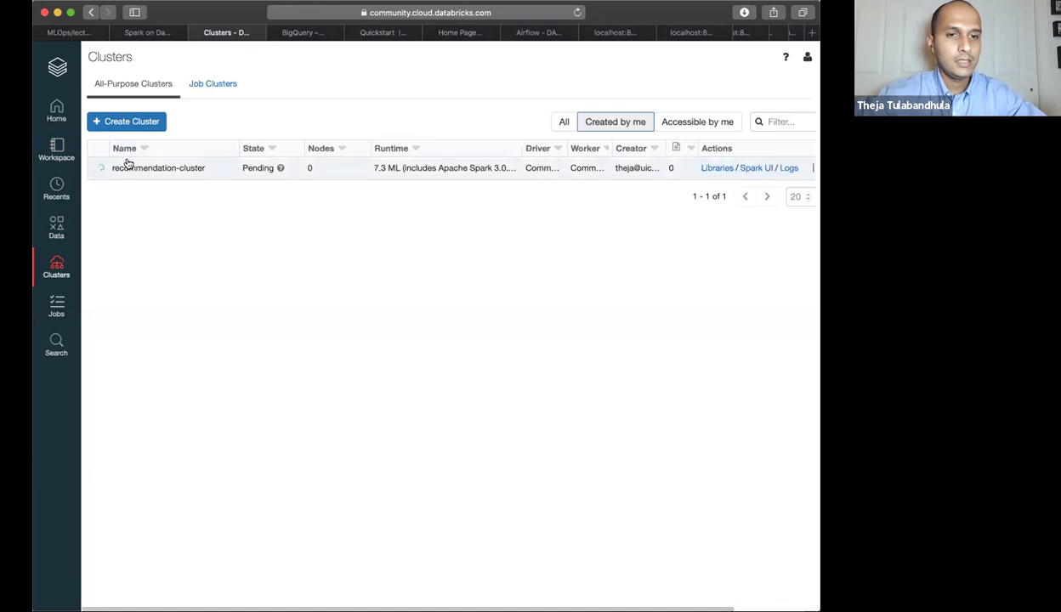
View recommendation-cluster's event log with its CREATING entry, then list the home folder's notebooks in Workspace.
{"action": "mouse_move", "coordinate": [281, 168]}
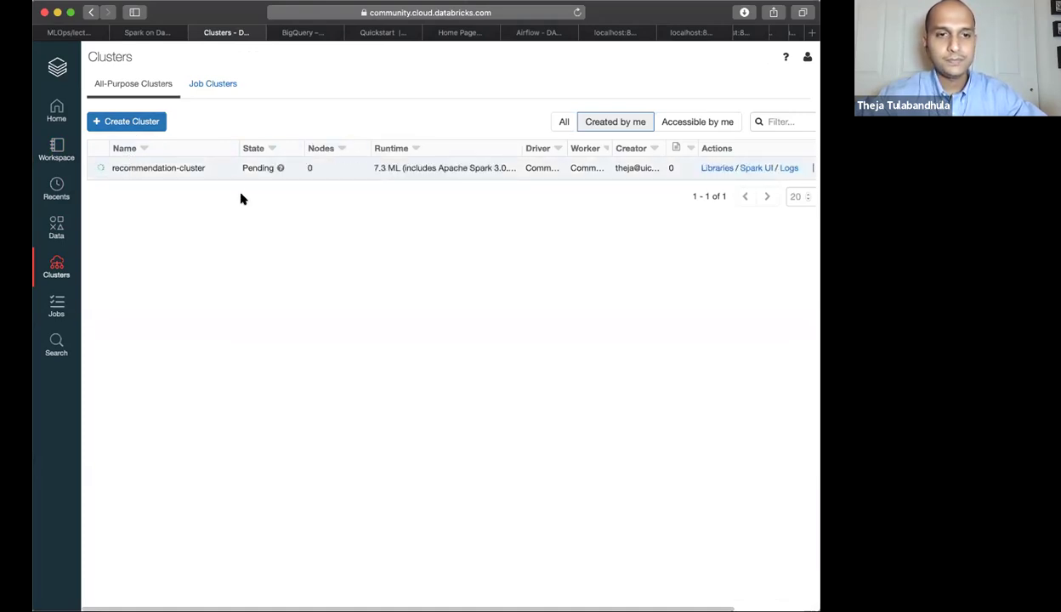
{"action": "left_click", "coordinate": [196, 168]}
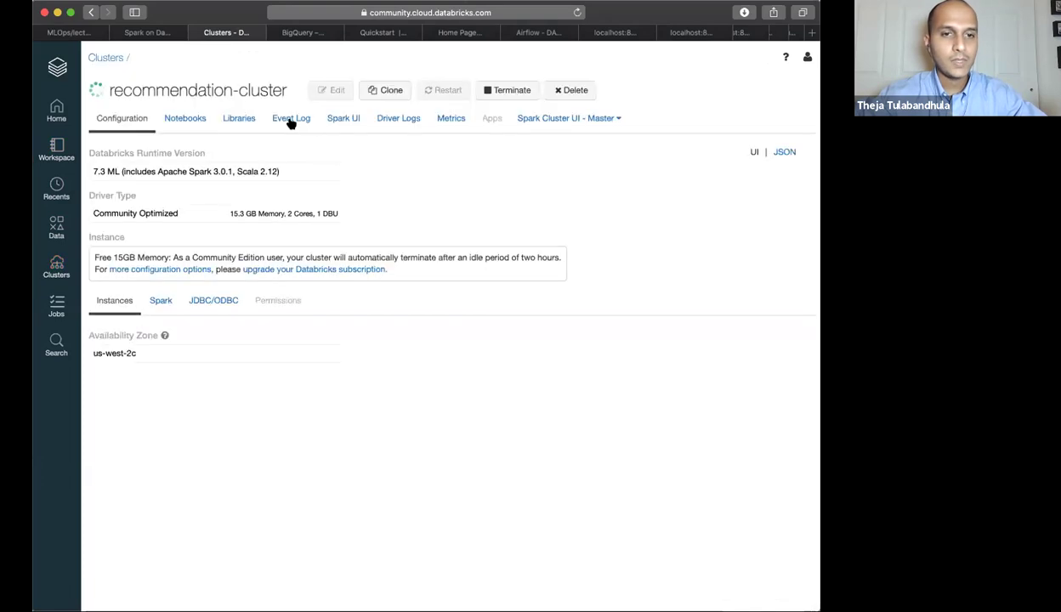
{"action": "left_click", "coordinate": [289, 120]}
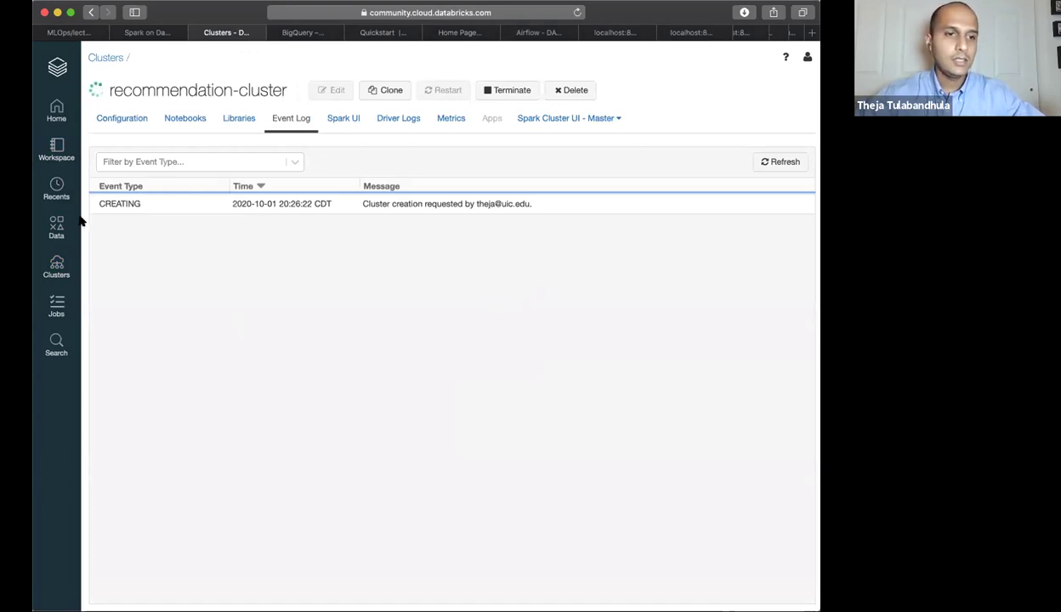
{"action": "left_click", "coordinate": [56, 147]}
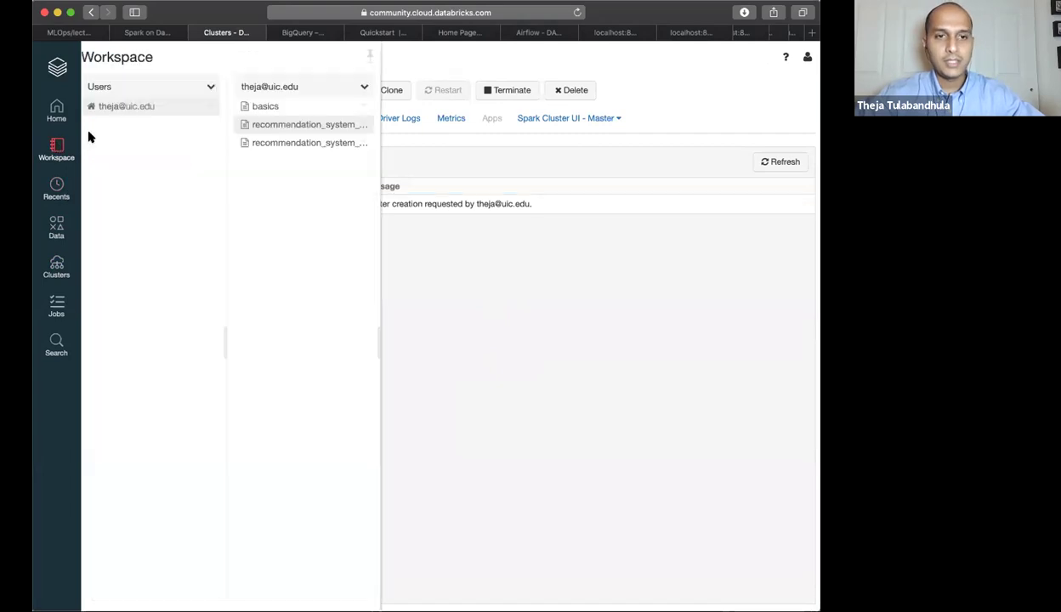
Create a Python notebook named 'temp' in the home folder for recommendation-cluster.
{"action": "left_click", "coordinate": [373, 87]}
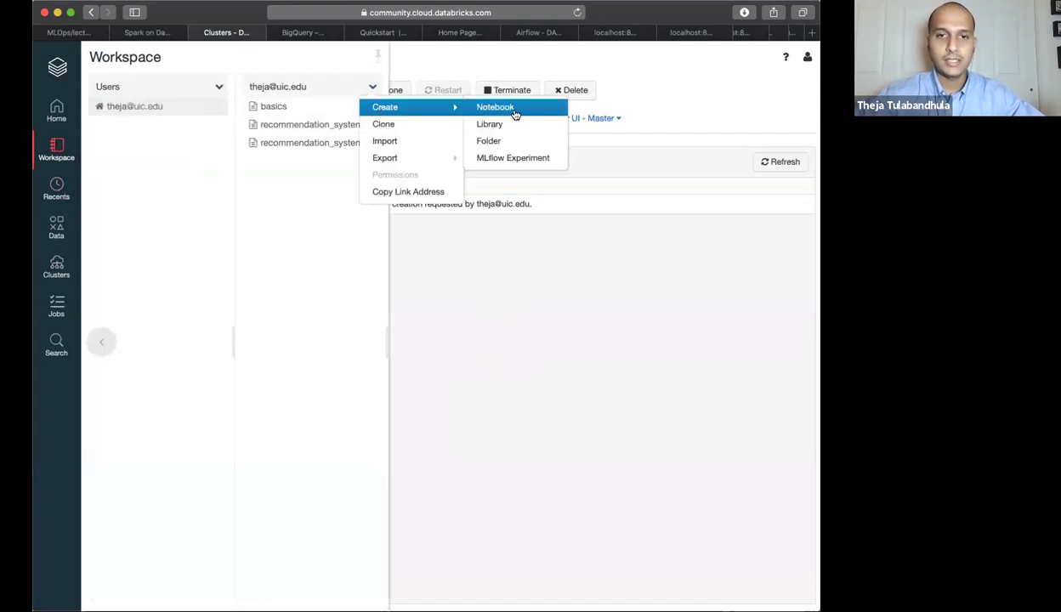
{"action": "left_click", "coordinate": [533, 108]}
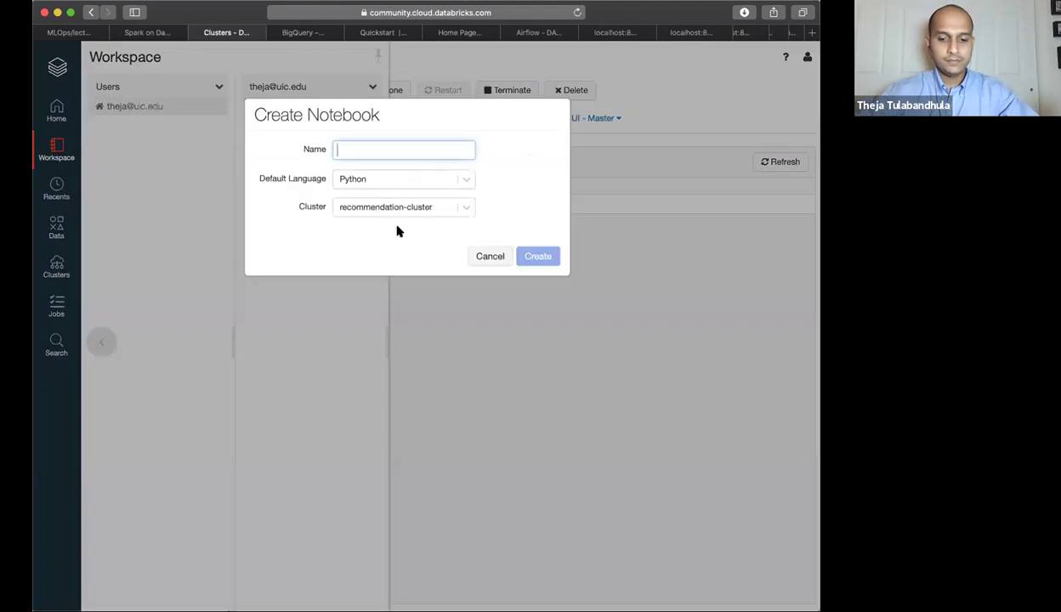
{"action": "type", "text": "temp"}
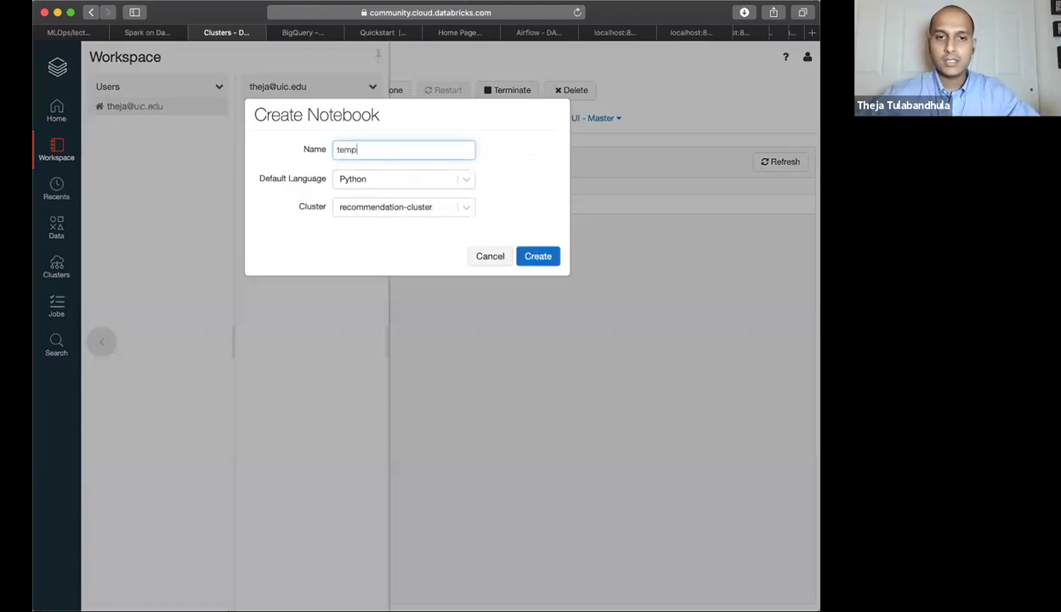
{"action": "left_click", "coordinate": [466, 182]}
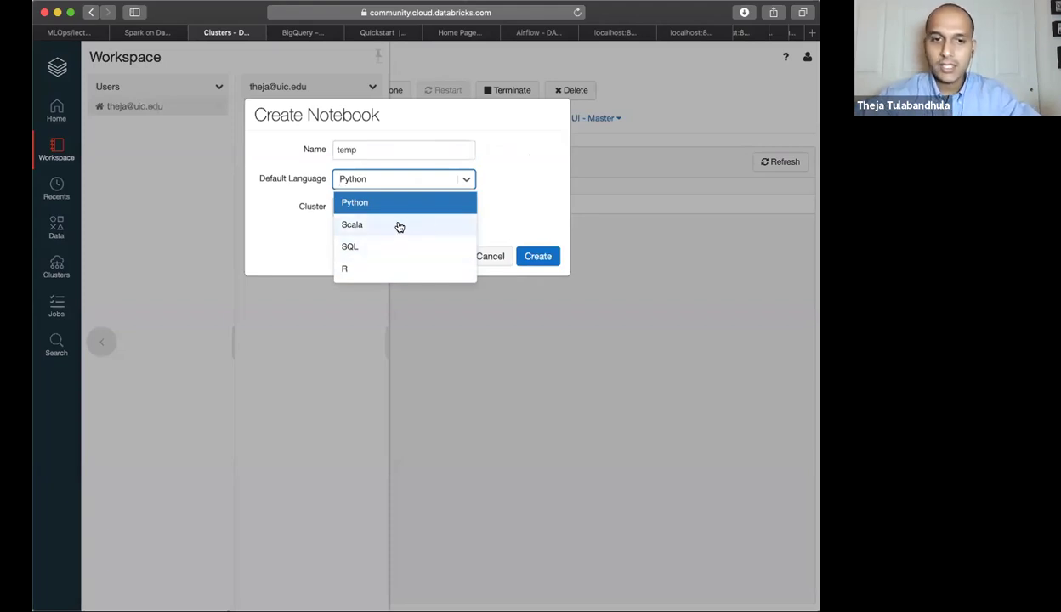
{"action": "left_click", "coordinate": [533, 214]}
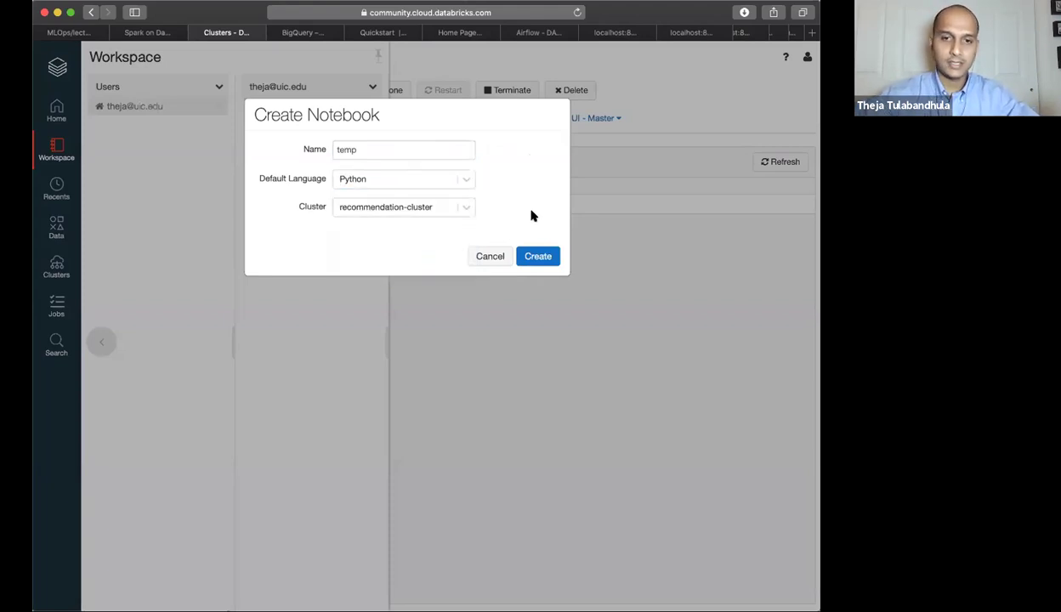
{"action": "left_click", "coordinate": [543, 258]}
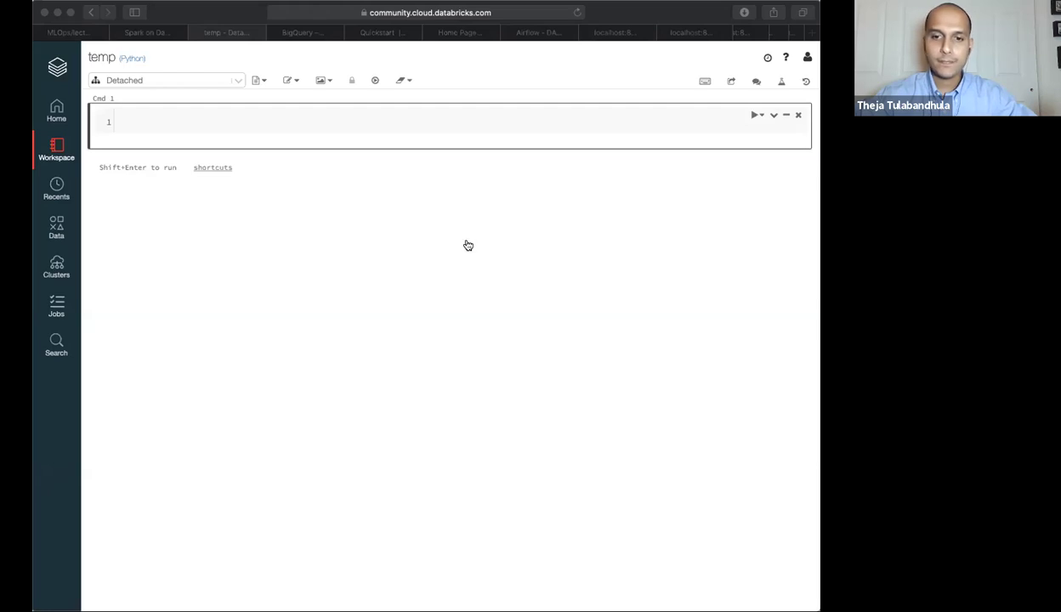
Leave temp detached and open recommendation-cluster's configuration page (runtime 7.3 ML, still starting).
{"action": "left_click", "coordinate": [121, 180]}
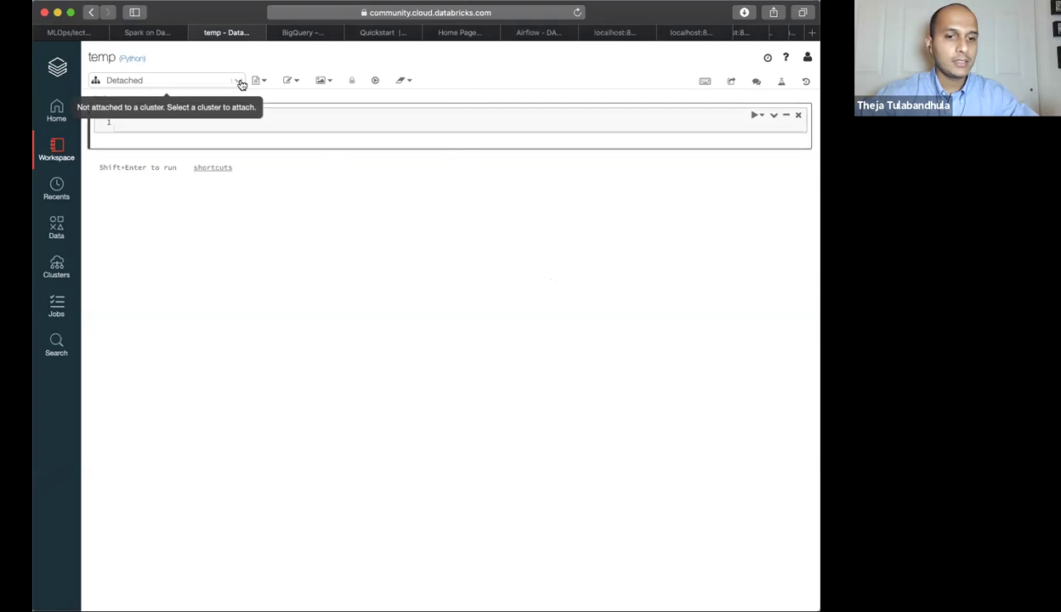
{"action": "left_click", "coordinate": [240, 83]}
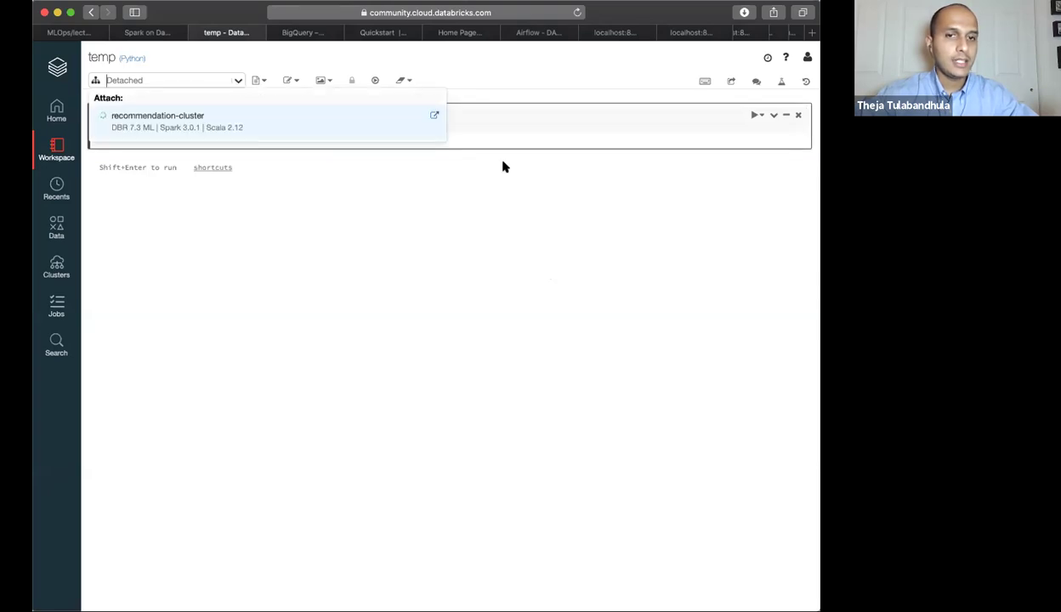
{"action": "left_click", "coordinate": [575, 215]}
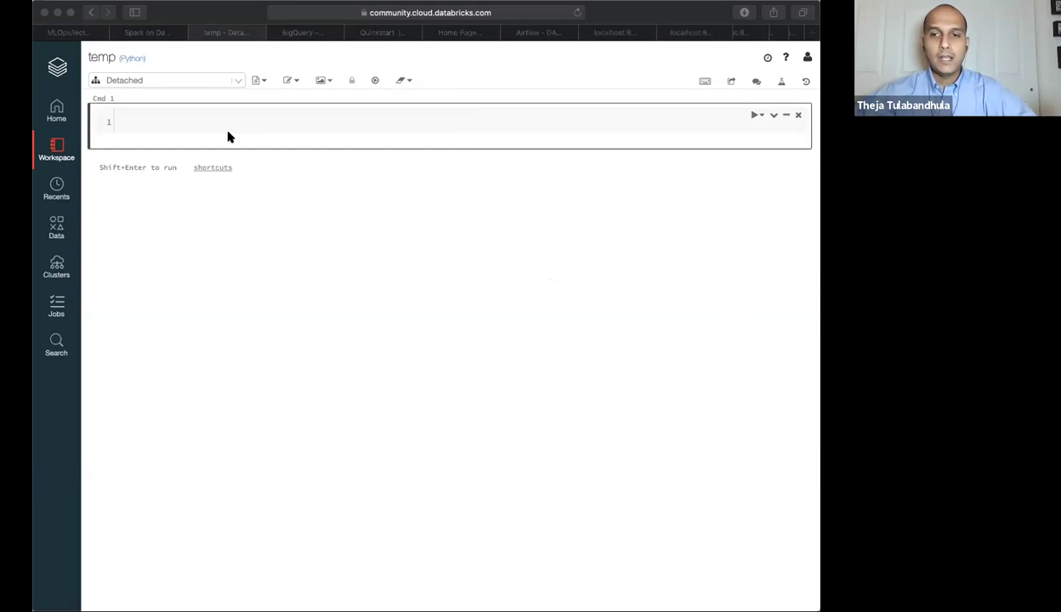
{"action": "left_click", "coordinate": [142, 224]}
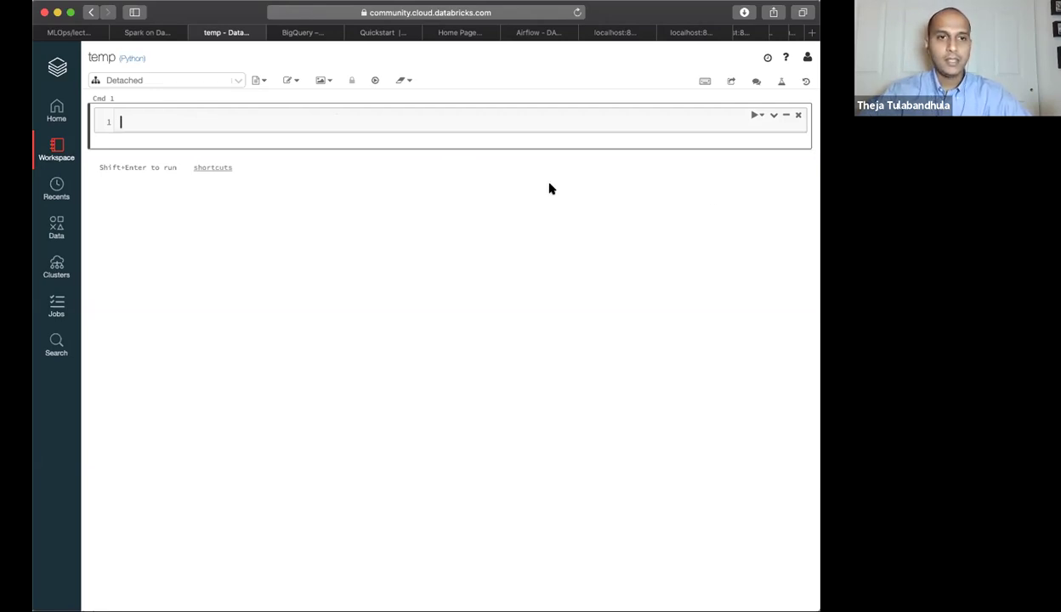
{"action": "left_click", "coordinate": [238, 82]}
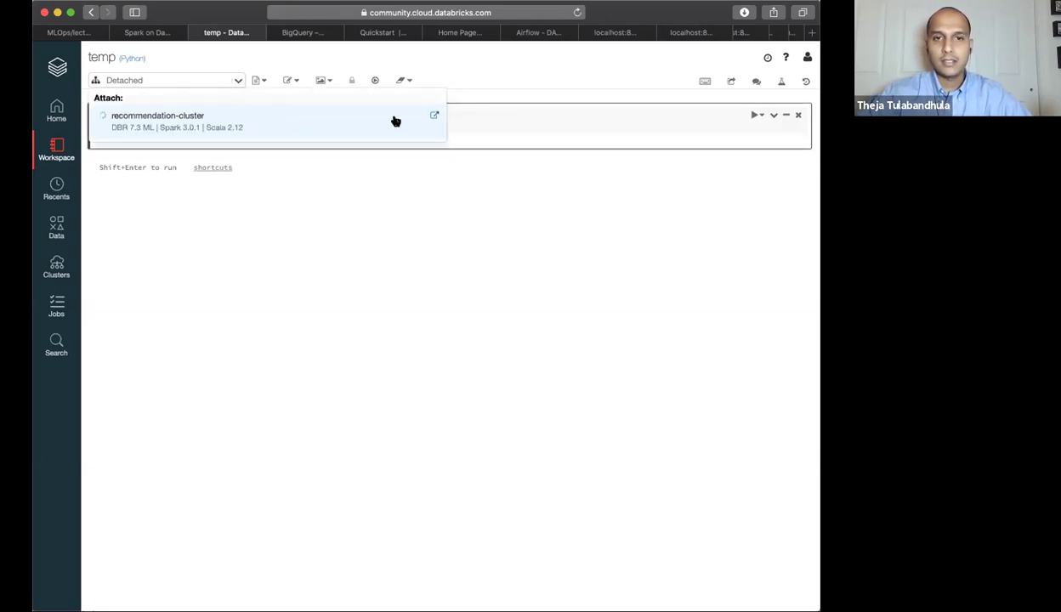
{"action": "left_click", "coordinate": [56, 265]}
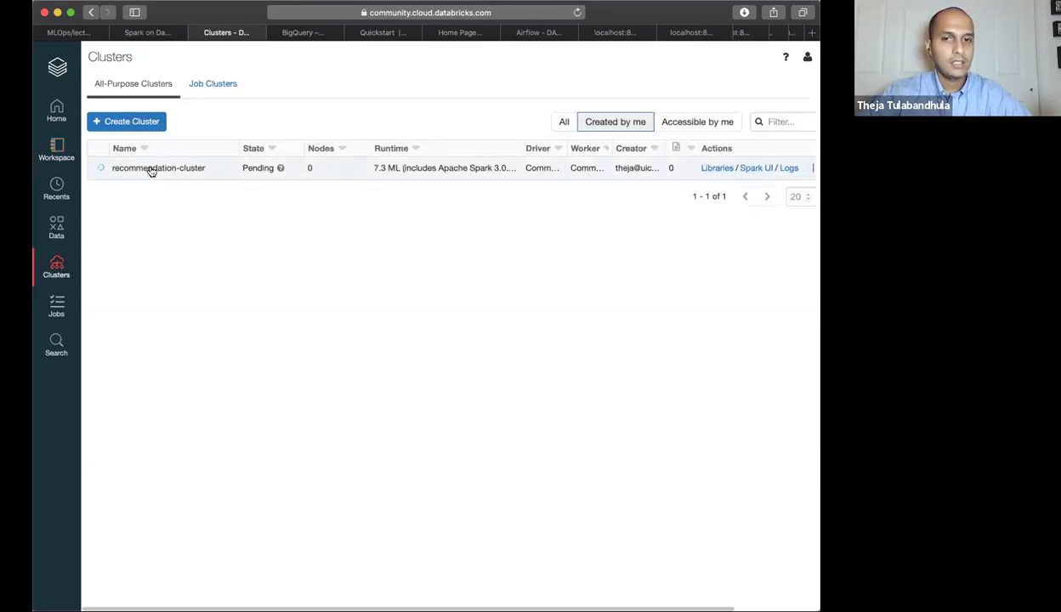
{"action": "left_click", "coordinate": [149, 170]}
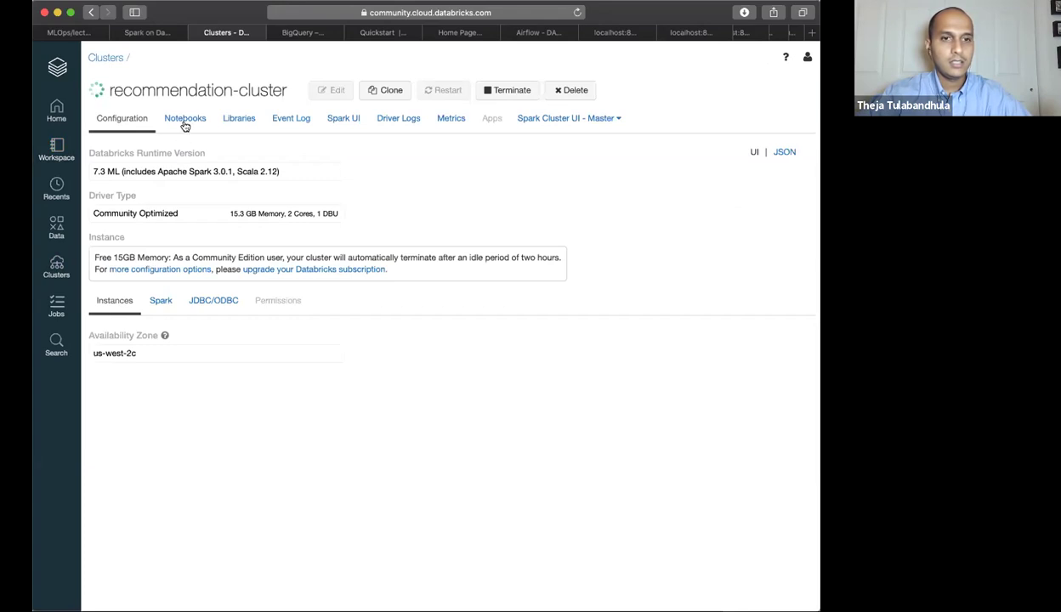
Review the cluster's Notebooks, Libraries and Event Log tabs, then open the temp notebook.
{"action": "left_click", "coordinate": [202, 123]}
{"action": "left_click", "coordinate": [248, 123]}
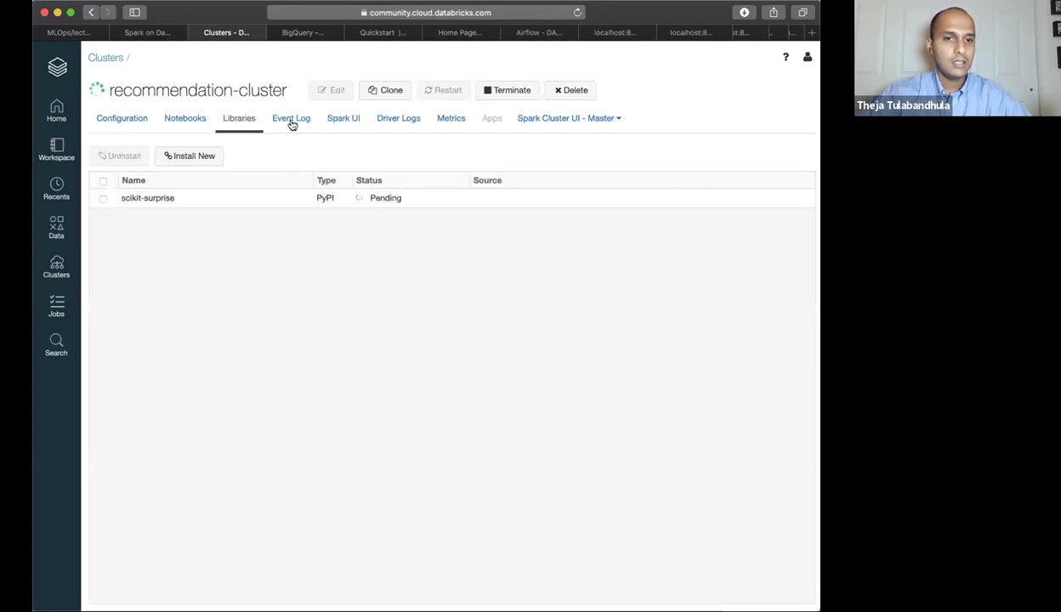
{"action": "left_click", "coordinate": [290, 121]}
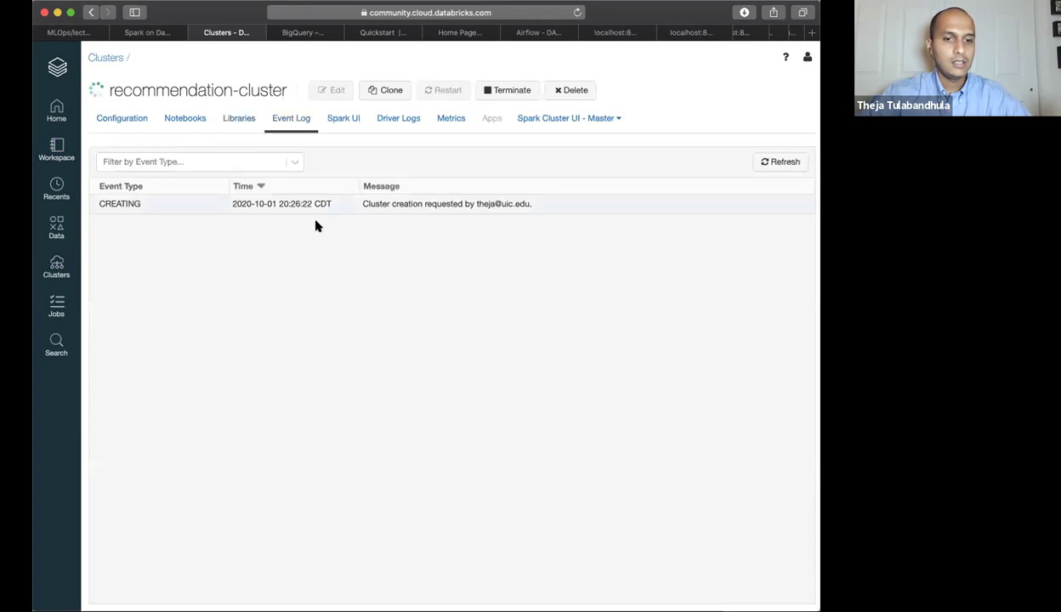
{"action": "left_click", "coordinate": [56, 149]}
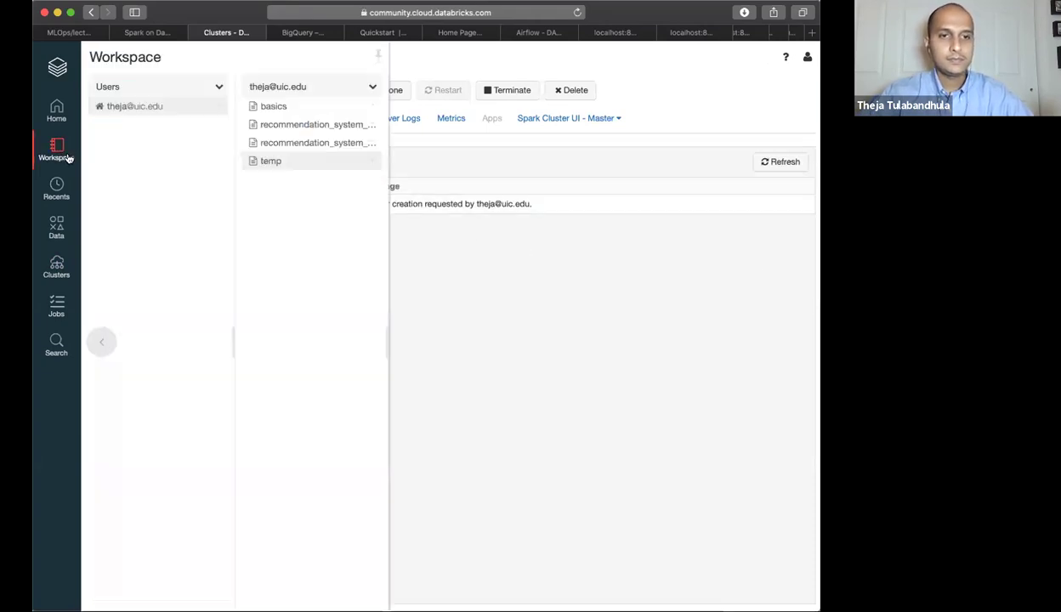
{"action": "left_click", "coordinate": [270, 161]}
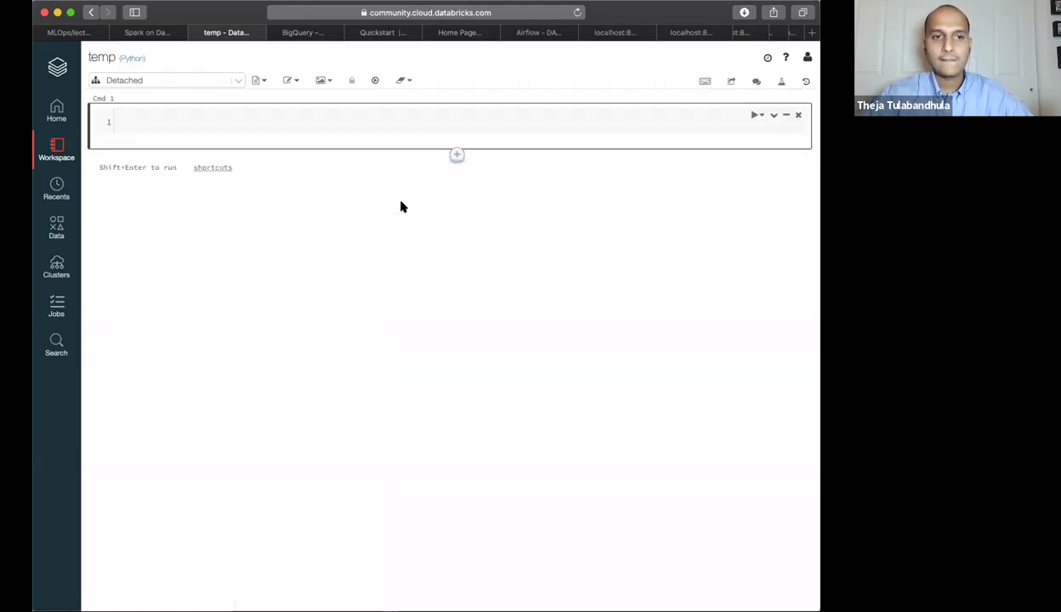
Attach temp to recommendation-cluster, confirming that the notebook state is cleared.
{"action": "left_click", "coordinate": [235, 123]}
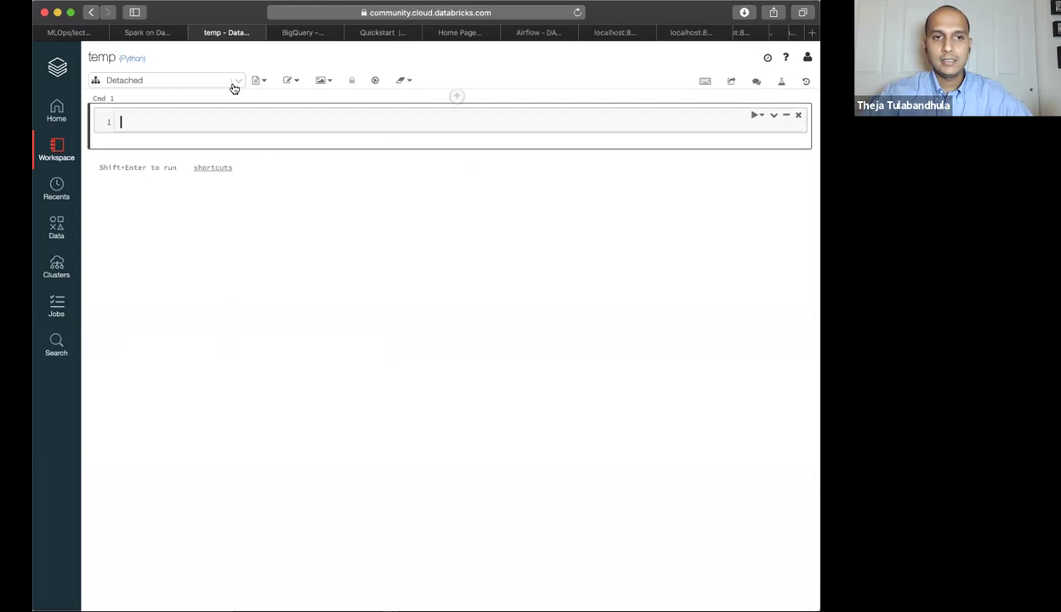
{"action": "left_click", "coordinate": [235, 85]}
{"action": "left_click", "coordinate": [192, 119]}
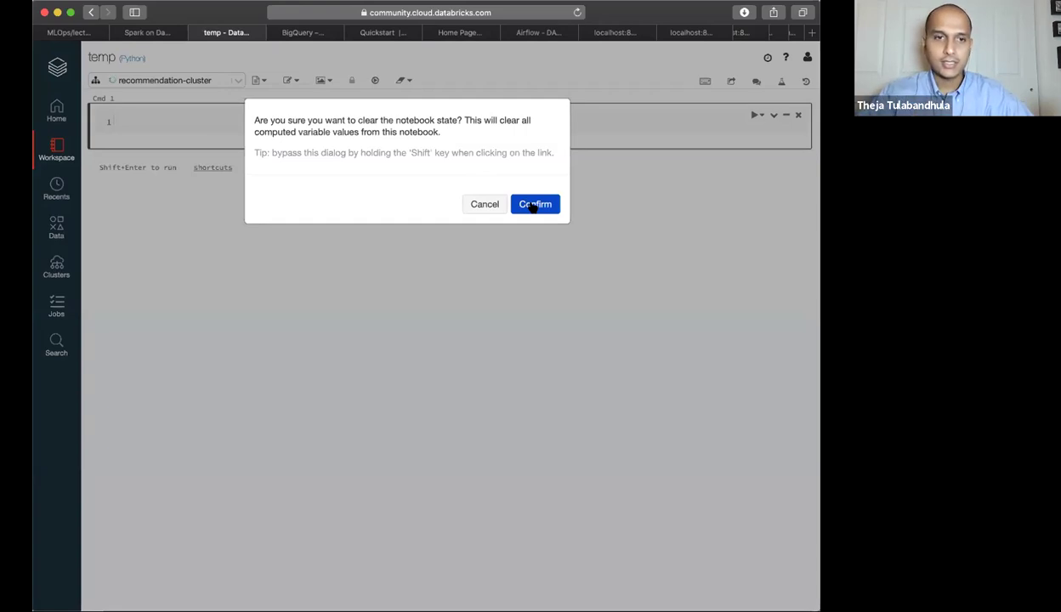
{"action": "left_click", "coordinate": [532, 207]}
{"action": "left_click", "coordinate": [237, 116]}
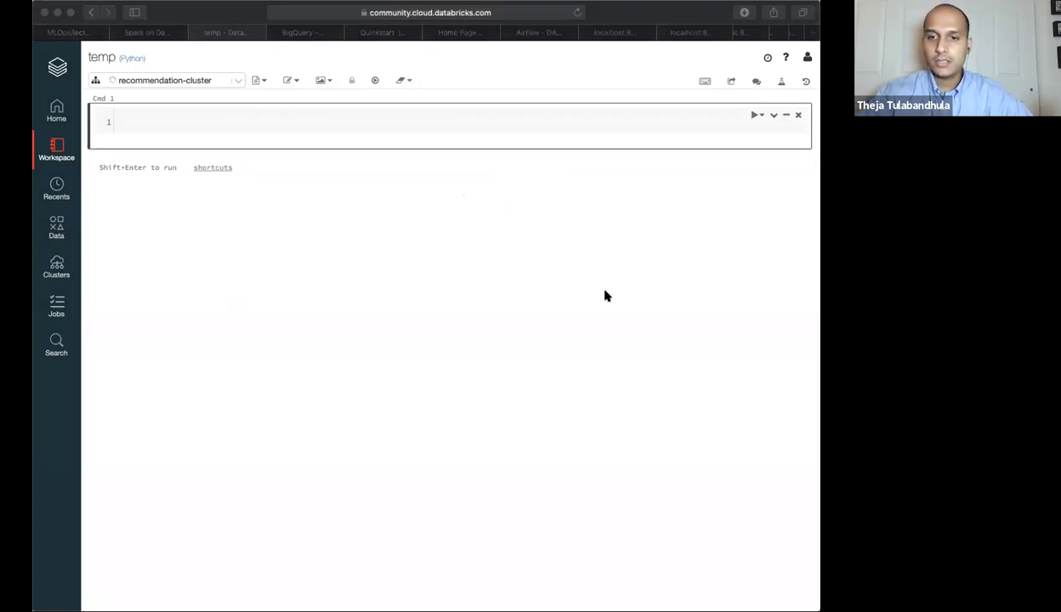
{"action": "left_click", "coordinate": [185, 244]}
Restart recommendation-cluster from the temp notebook's cluster menu and confirm the restart.
{"action": "key", "text": "Return"}
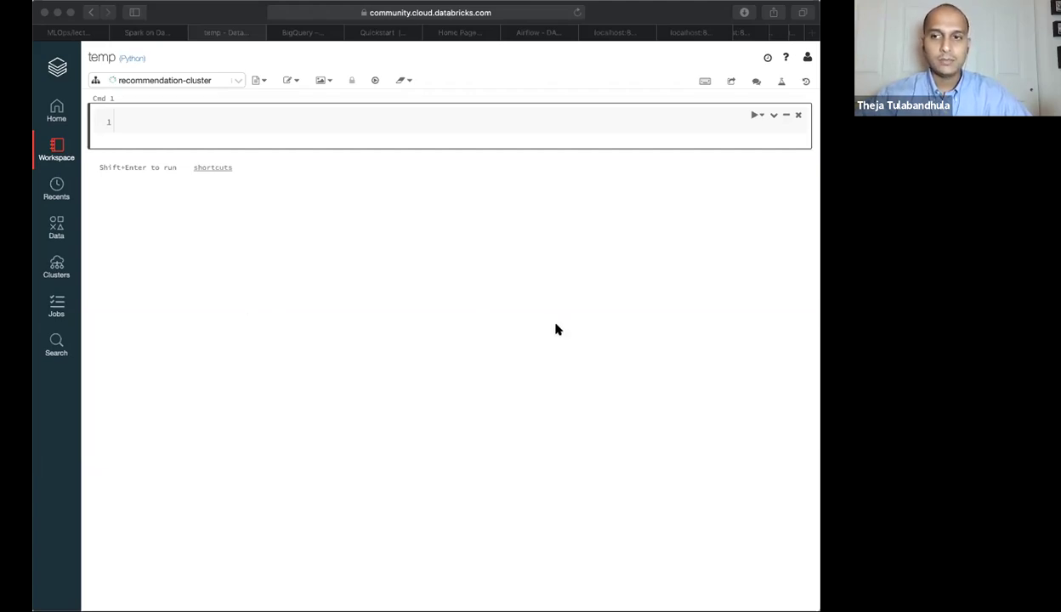
{"action": "left_click", "coordinate": [179, 335]}
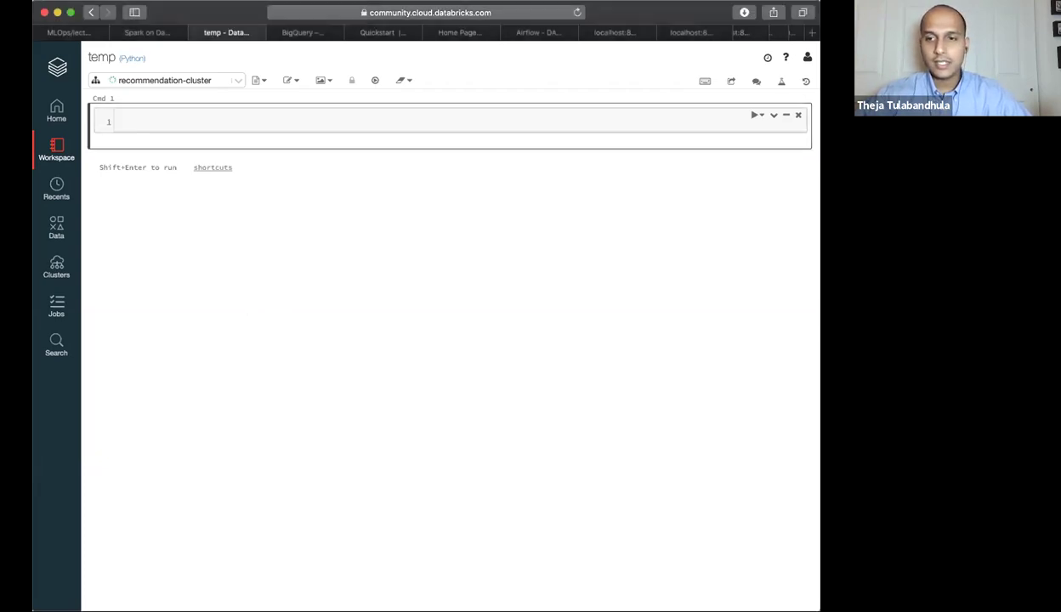
{"action": "left_click", "coordinate": [227, 312]}
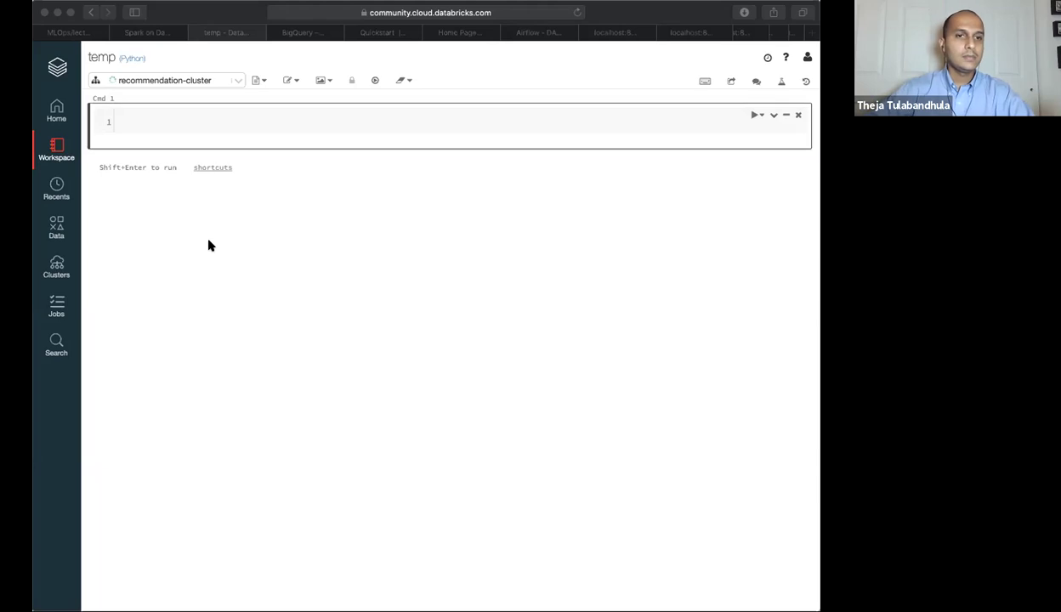
{"action": "left_click", "coordinate": [193, 34]}
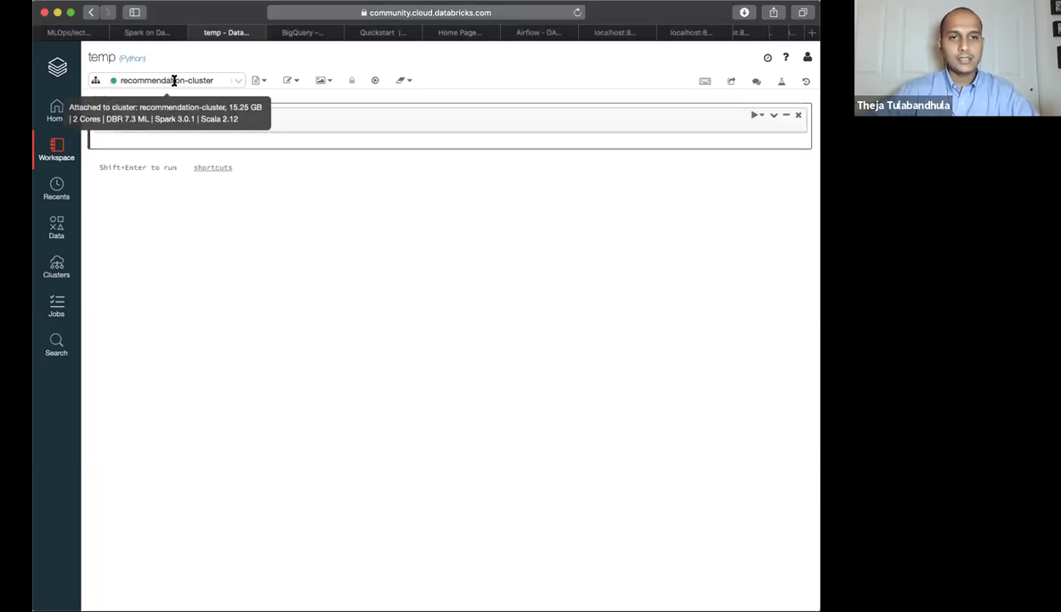
{"action": "left_click", "coordinate": [173, 80]}
{"action": "left_click", "coordinate": [176, 138]}
{"action": "left_click", "coordinate": [247, 215]}
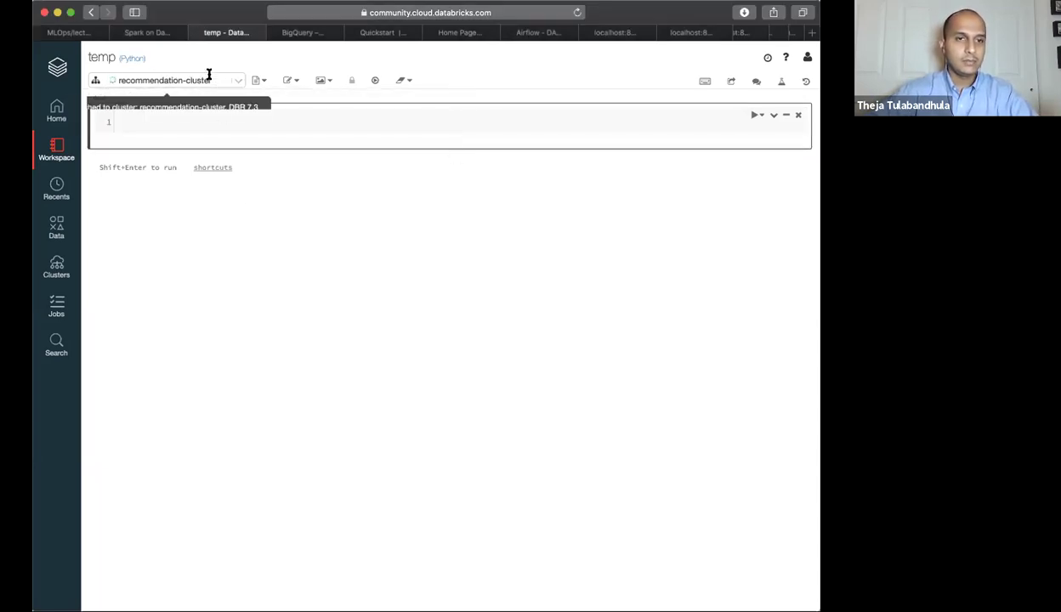
Scroll the Spark on Databricks lecture past the installing-libraries paragraph to the Getting Data S3 section.
{"action": "left_click", "coordinate": [152, 34]}
{"action": "scroll", "coordinate": [234, 281], "scroll_direction": "down", "scroll_amount": 5}
{"action": "scroll", "coordinate": [244, 293], "scroll_direction": "down", "scroll_amount": 10}
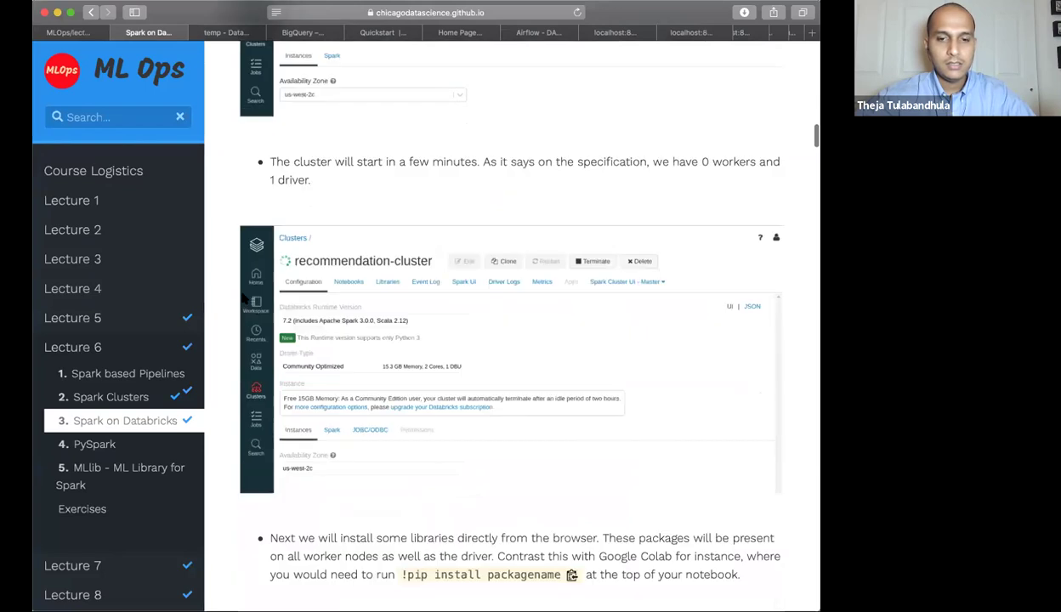
{"action": "scroll", "coordinate": [244, 296], "scroll_direction": "down", "scroll_amount": 10}
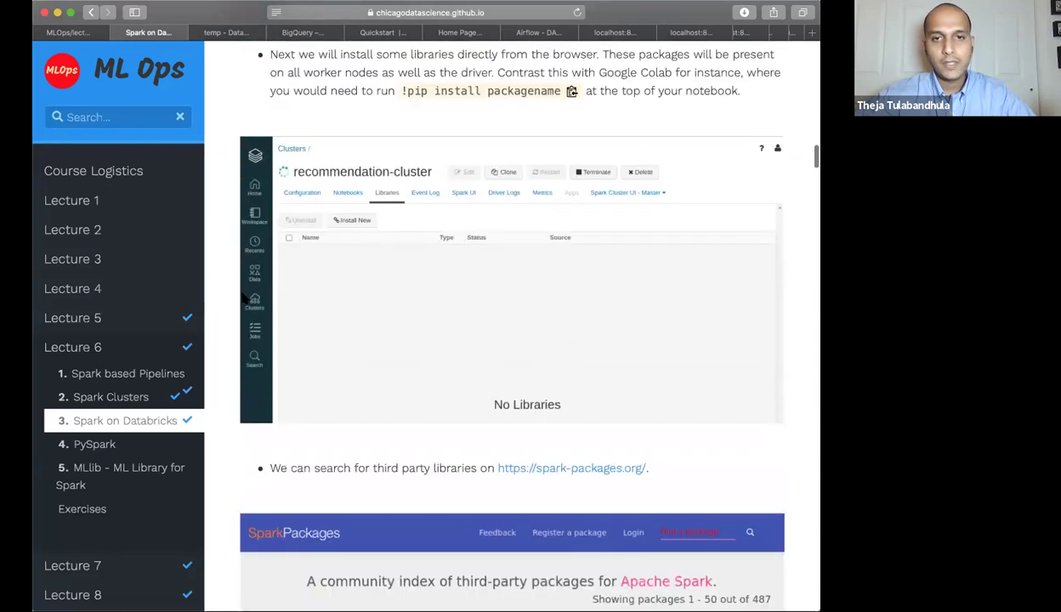
{"action": "triple_click", "coordinate": [455, 90]}
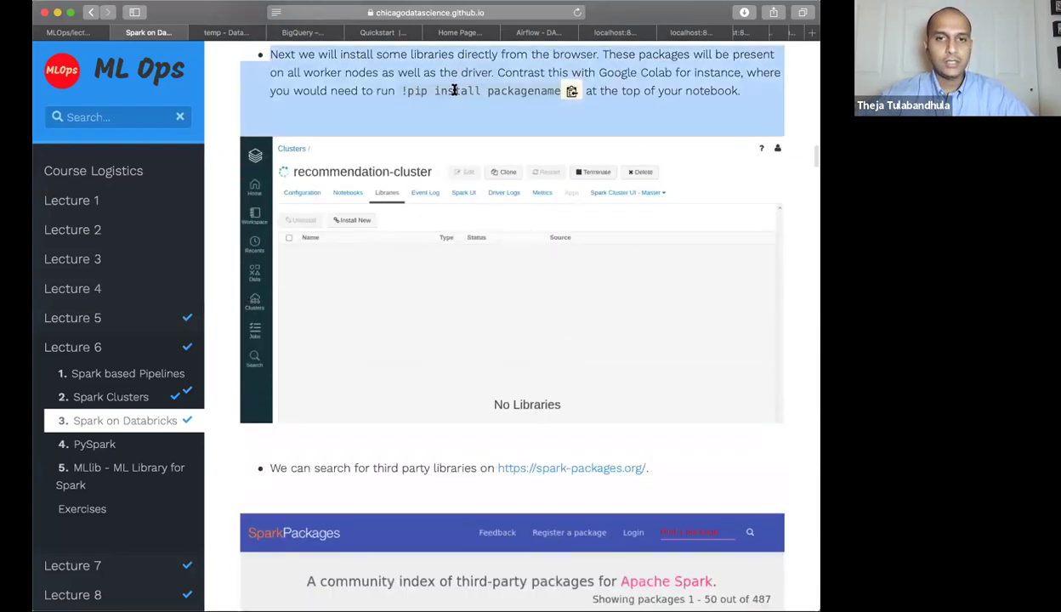
{"action": "scroll", "coordinate": [483, 113], "scroll_direction": "down", "scroll_amount": 10}
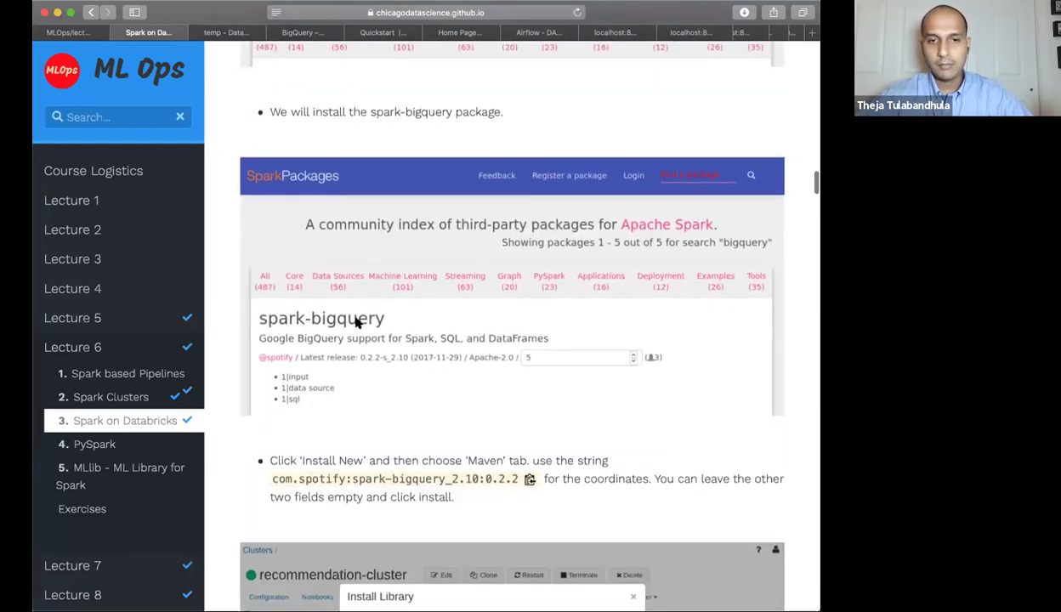
{"action": "scroll", "coordinate": [361, 306], "scroll_direction": "down", "scroll_amount": 1}
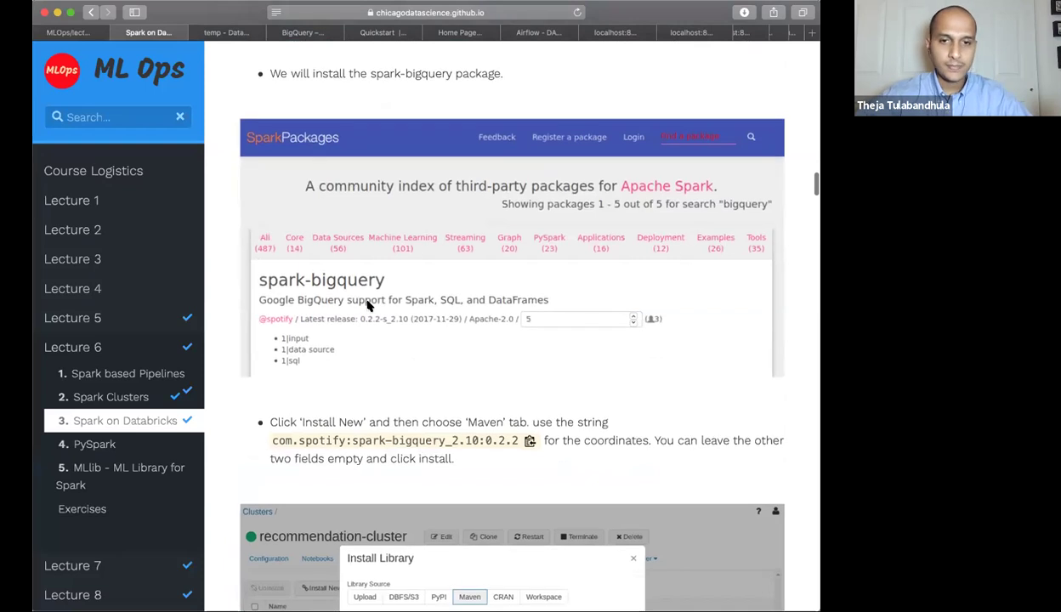
{"action": "scroll", "coordinate": [367, 304], "scroll_direction": "up", "scroll_amount": 7}
{"action": "scroll", "coordinate": [367, 306], "scroll_direction": "up", "scroll_amount": 7}
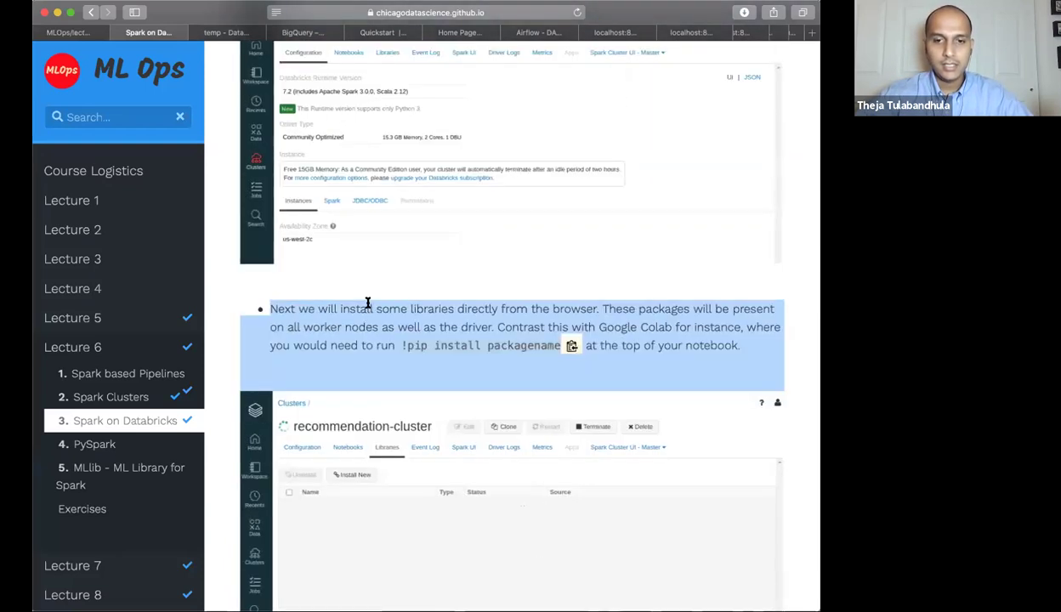
{"action": "scroll", "coordinate": [368, 306], "scroll_direction": "down", "scroll_amount": 12}
{"action": "scroll", "coordinate": [369, 301], "scroll_direction": "down", "scroll_amount": 10}
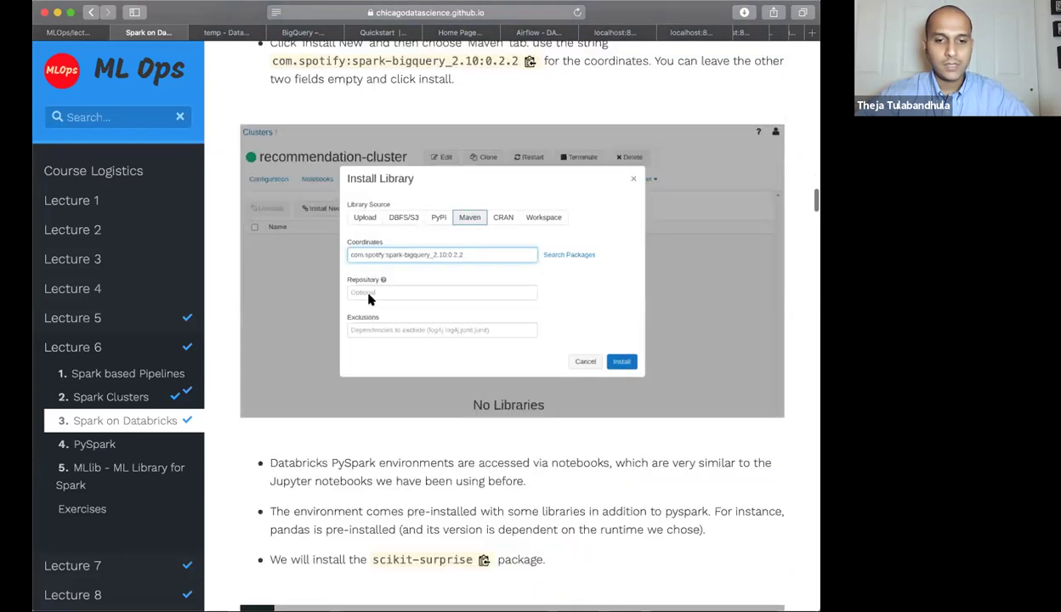
{"action": "scroll", "coordinate": [369, 296], "scroll_direction": "down", "scroll_amount": 8}
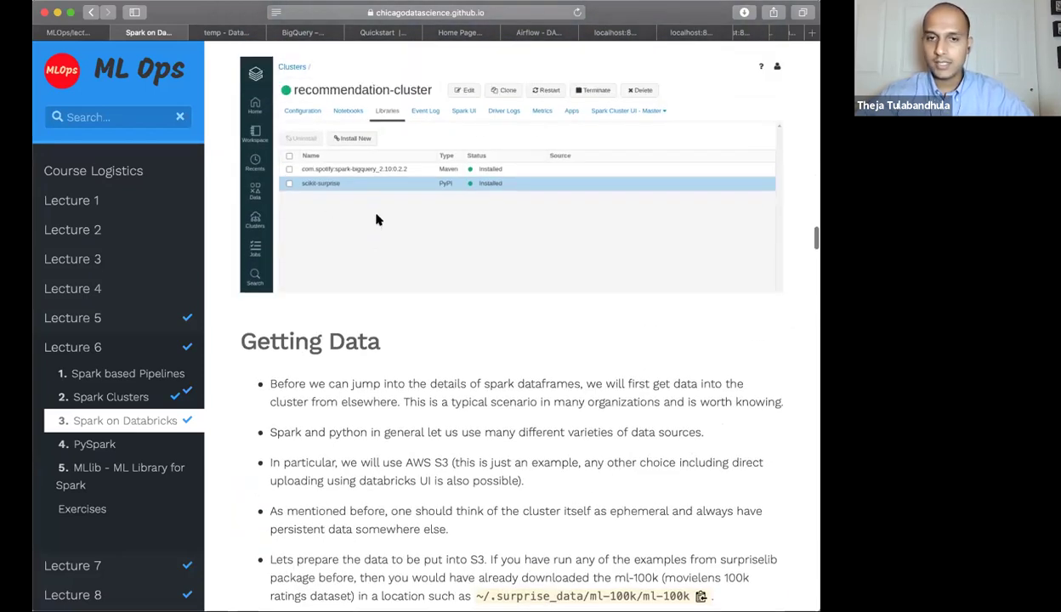
Glance further down the lecture, then go from the temp notebook to the Databricks welcome page.
{"action": "left_click", "coordinate": [226, 34]}
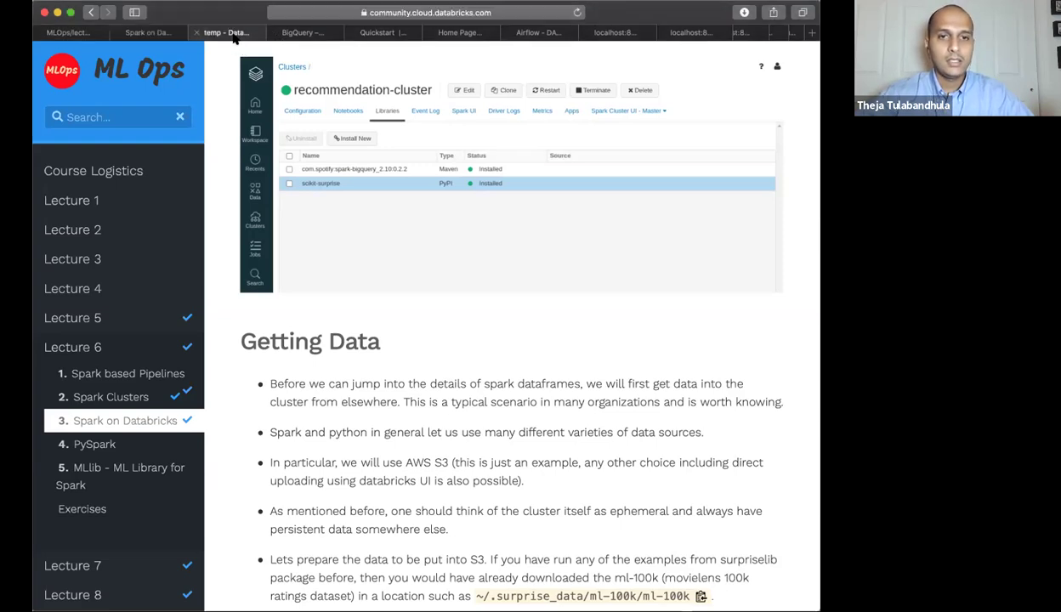
{"action": "left_click", "coordinate": [146, 34]}
{"action": "scroll", "coordinate": [255, 423], "scroll_direction": "down", "scroll_amount": 4}
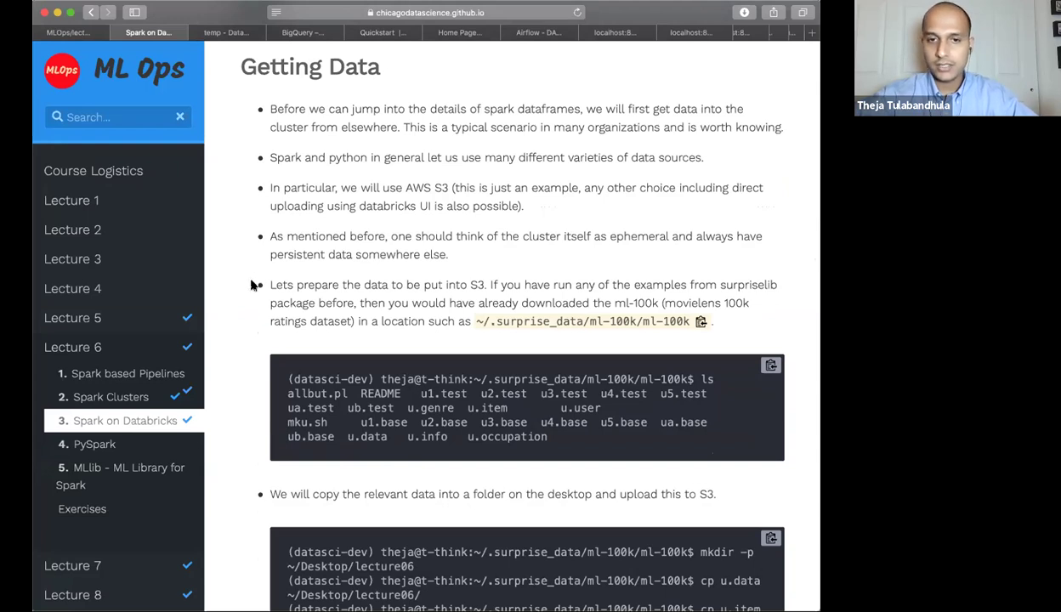
{"action": "scroll", "coordinate": [247, 311], "scroll_direction": "down", "scroll_amount": 1}
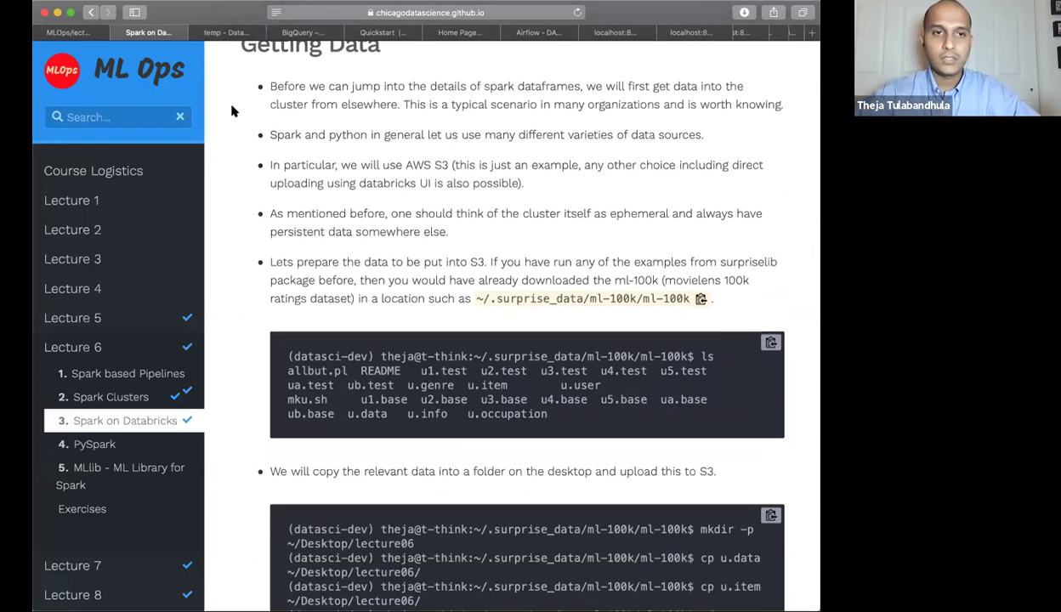
{"action": "left_click", "coordinate": [228, 33]}
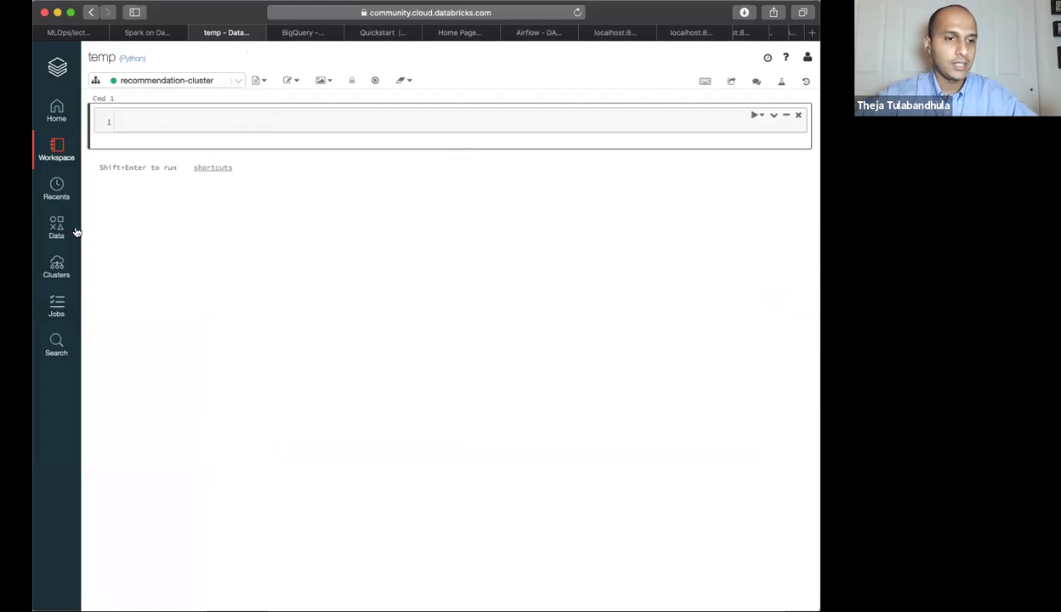
{"action": "left_click", "coordinate": [58, 68]}
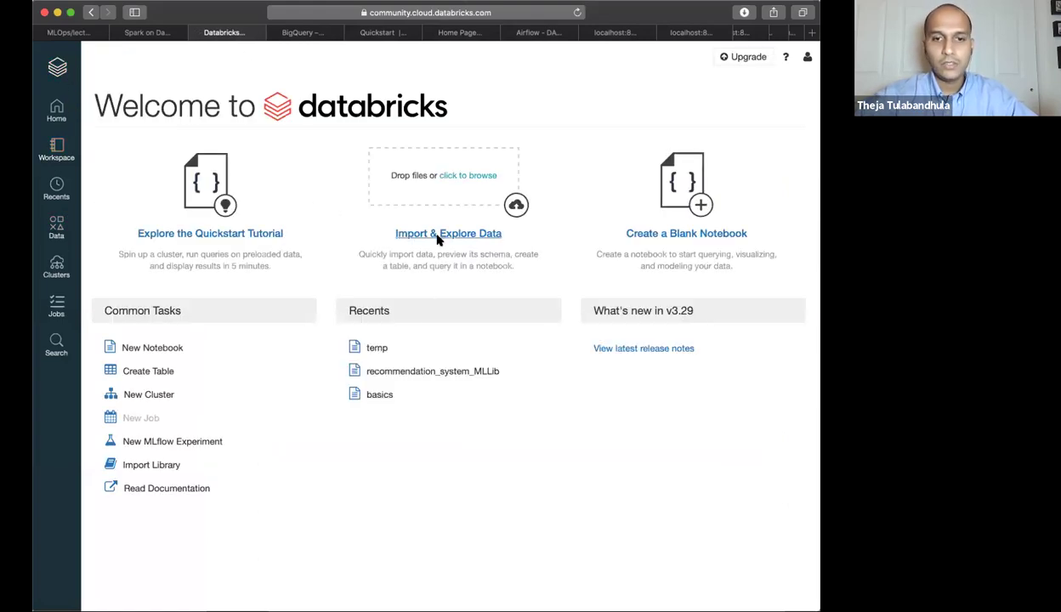
Start Import & Explore Data, compare the S3, DBFS and Other sources, and choose Upload File to /FileStore/tables/.
{"action": "left_click", "coordinate": [438, 239]}
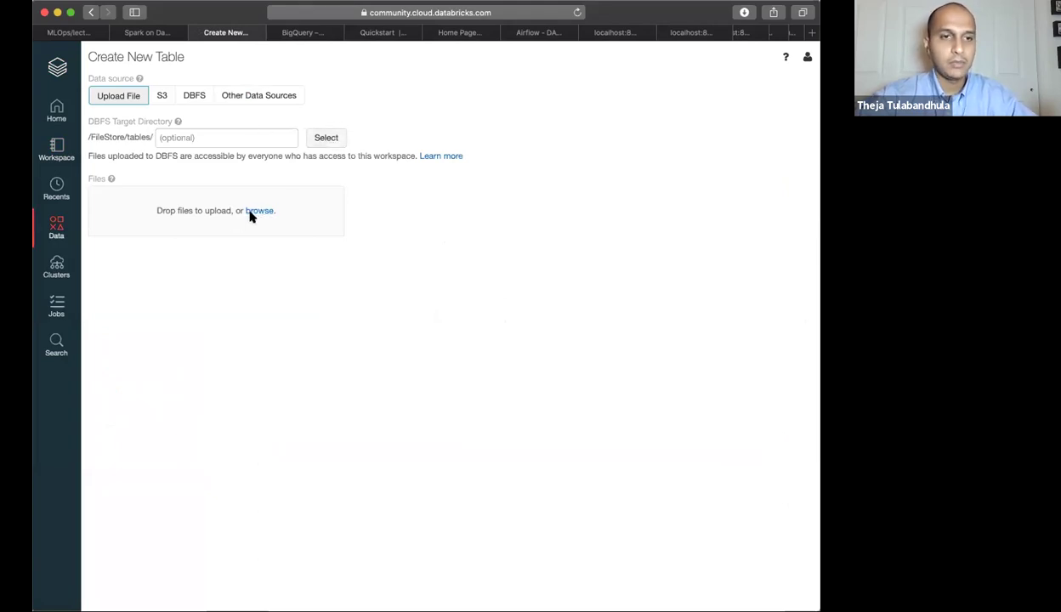
{"action": "left_click", "coordinate": [161, 97]}
{"action": "left_click", "coordinate": [193, 97]}
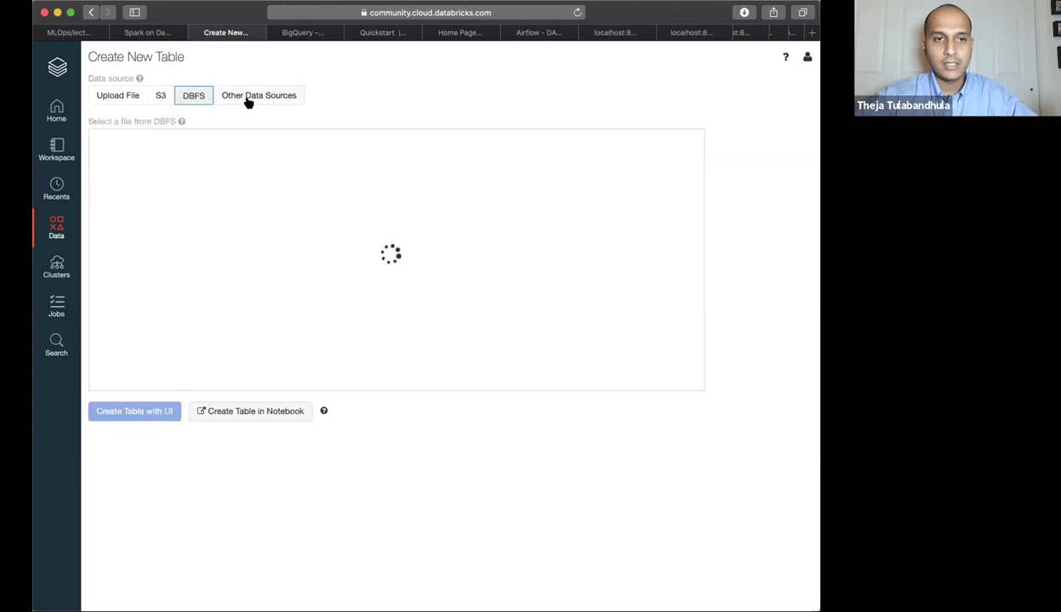
{"action": "left_click", "coordinate": [194, 97]}
{"action": "left_click", "coordinate": [116, 95]}
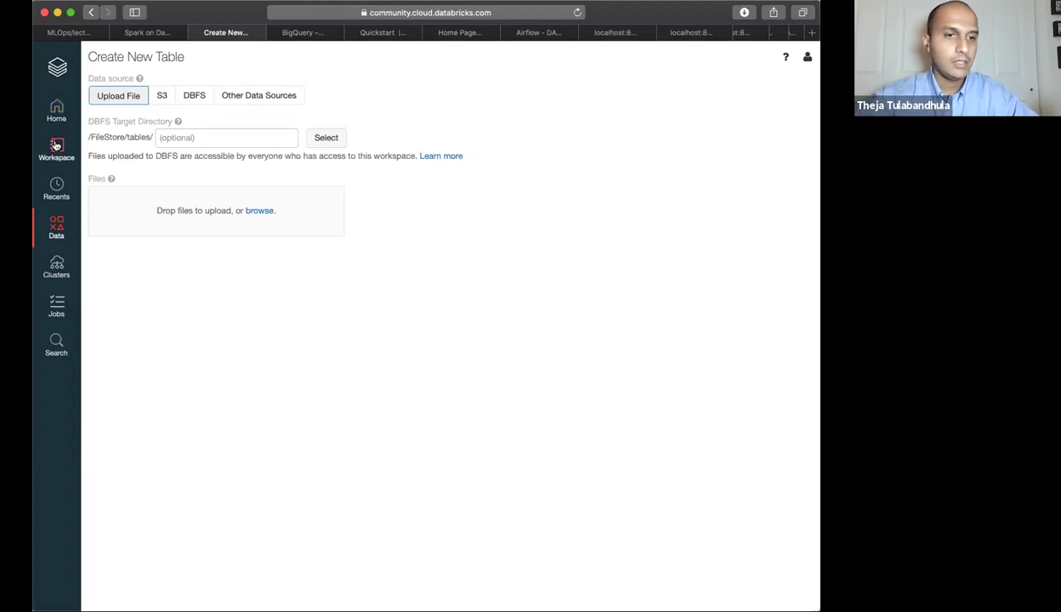
{"action": "left_click", "coordinate": [56, 146]}
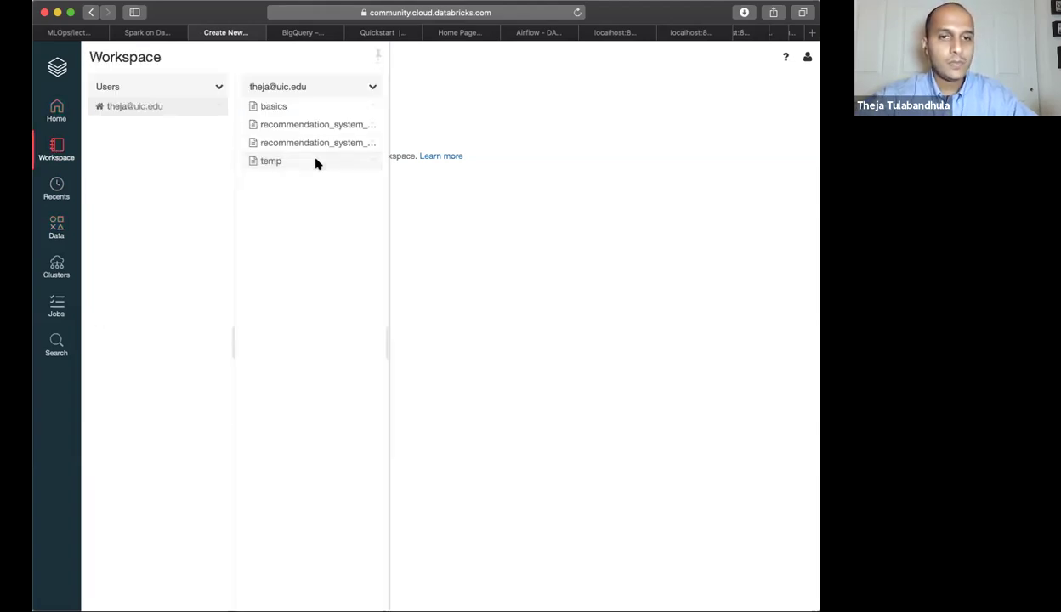
{"action": "left_click", "coordinate": [632, 251]}
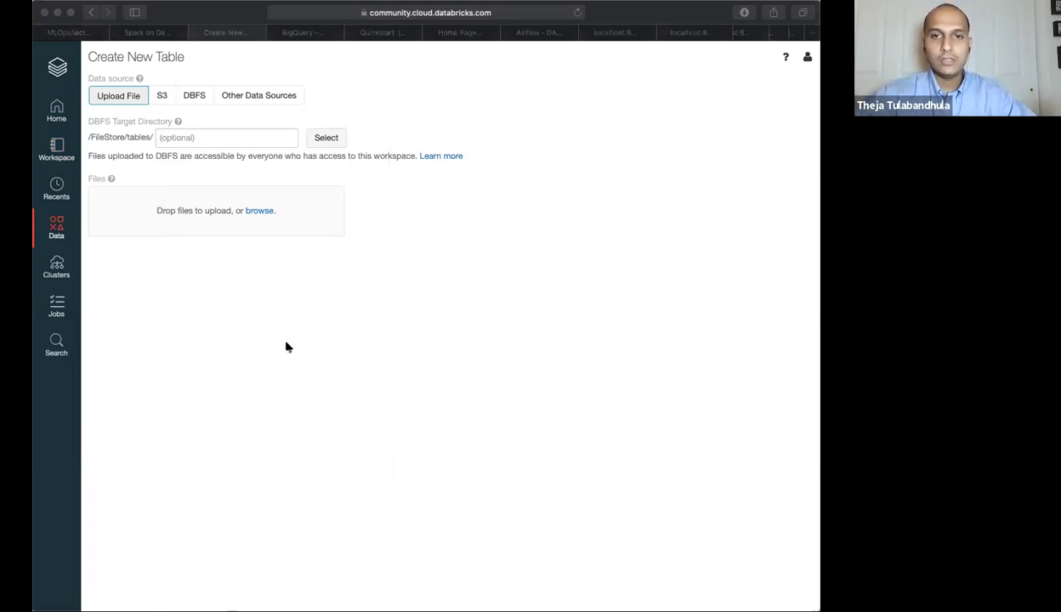
{"action": "left_click", "coordinate": [623, 43]}
Switch to the airflow backfill terminal and clear its screen.
{"action": "left_click", "coordinate": [692, 34]}
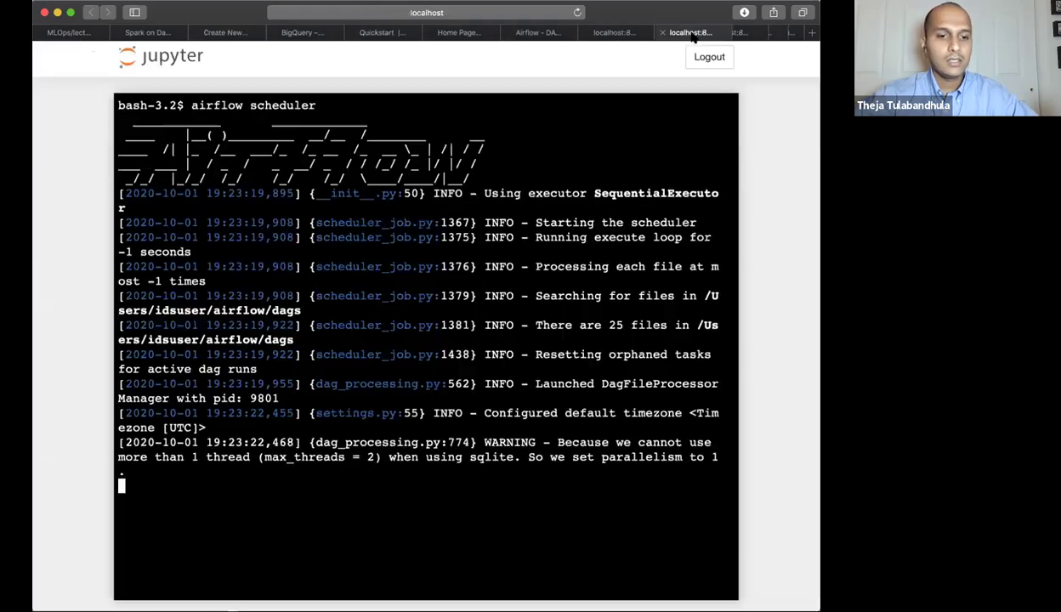
{"action": "scroll", "coordinate": [742, 35], "scroll_direction": "right", "scroll_amount": 3}
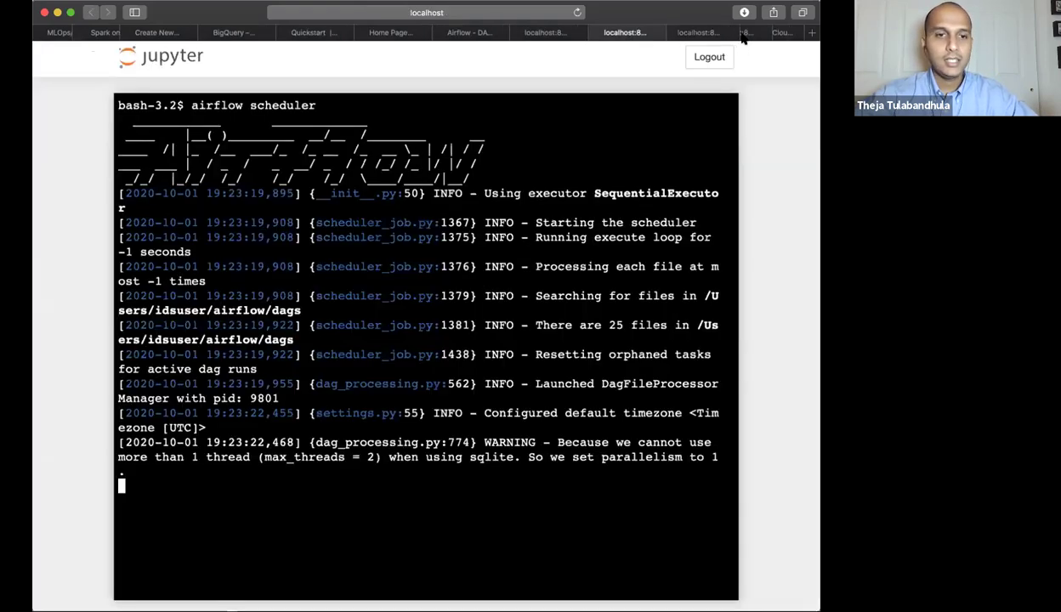
{"action": "left_click", "coordinate": [606, 34]}
{"action": "type", "text": "clea"}
{"action": "key", "text": "BackSpace"}
{"action": "key", "text": "BackSpace"}
{"action": "key", "text": "BackSpace"}
{"action": "key", "text": "BackSpace"}
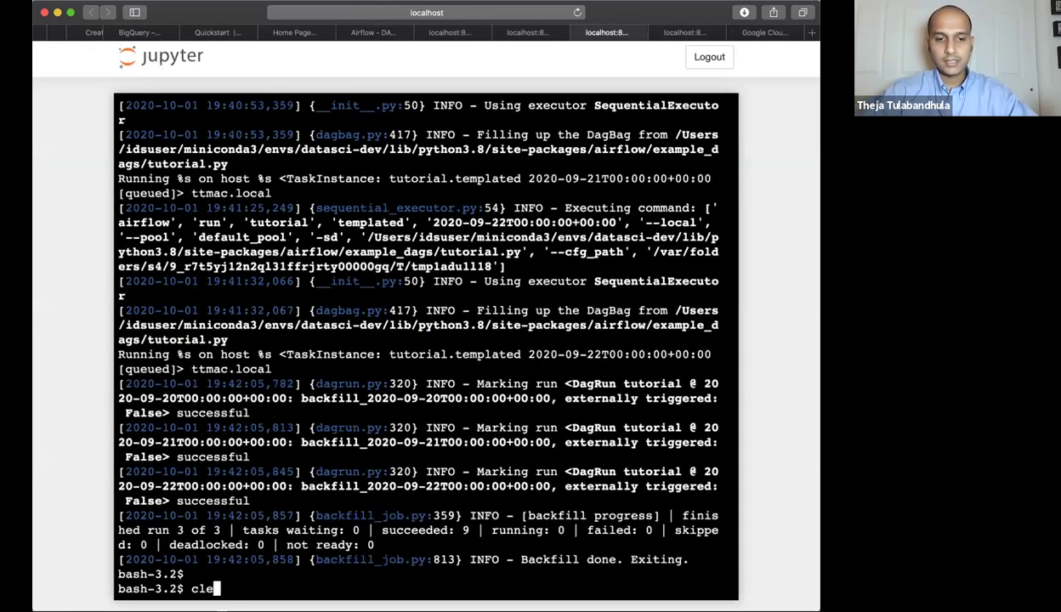
{"action": "key", "text": "Up"}
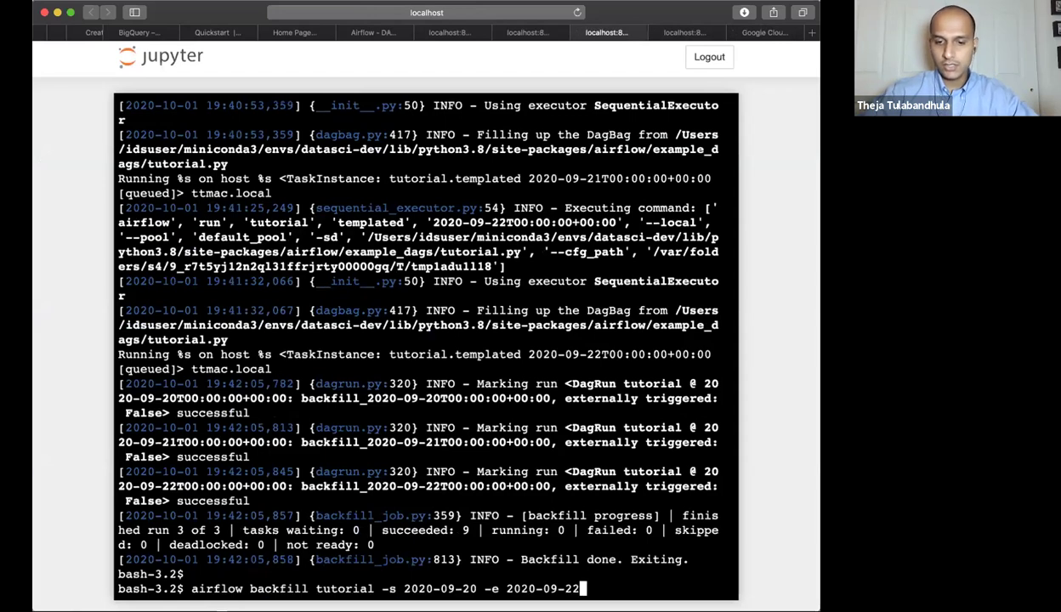
{"action": "key", "text": "ctrl+u"}
{"action": "type", "text": "clear"}
{"action": "key", "text": "Return"}
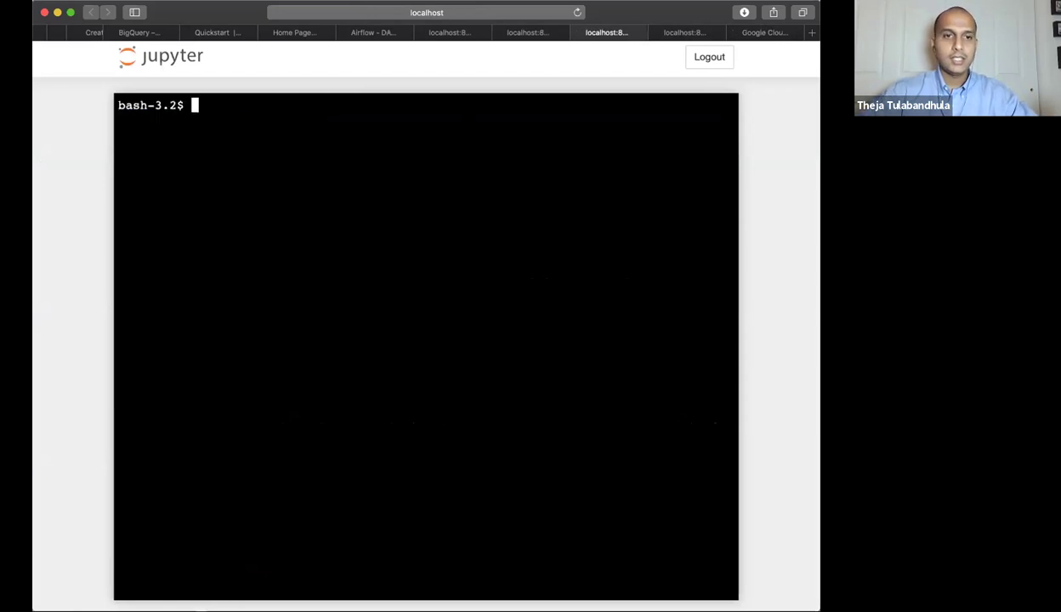
Confirm the working directory is /Users/idsuser/airflow with pwd, then cd back home.
{"action": "type", "text": "pwd"}
{"action": "key", "text": "Return"}
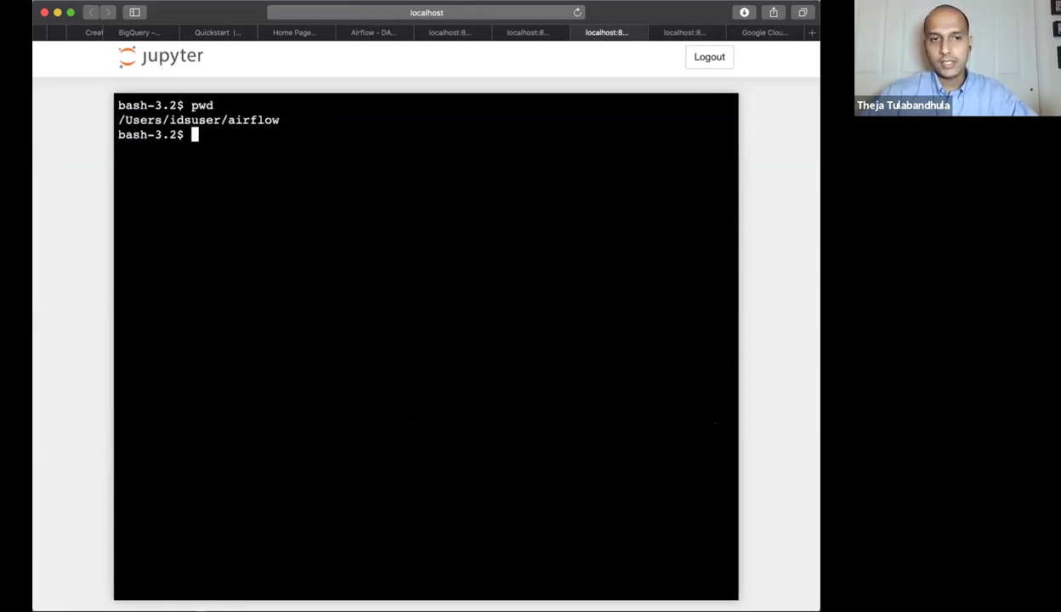
{"action": "type", "text": "cd"}
{"action": "key", "text": "Return"}
Type cd .surprise_data/ at the prompt using Tab completion.
{"action": "type", "text": "cd"}
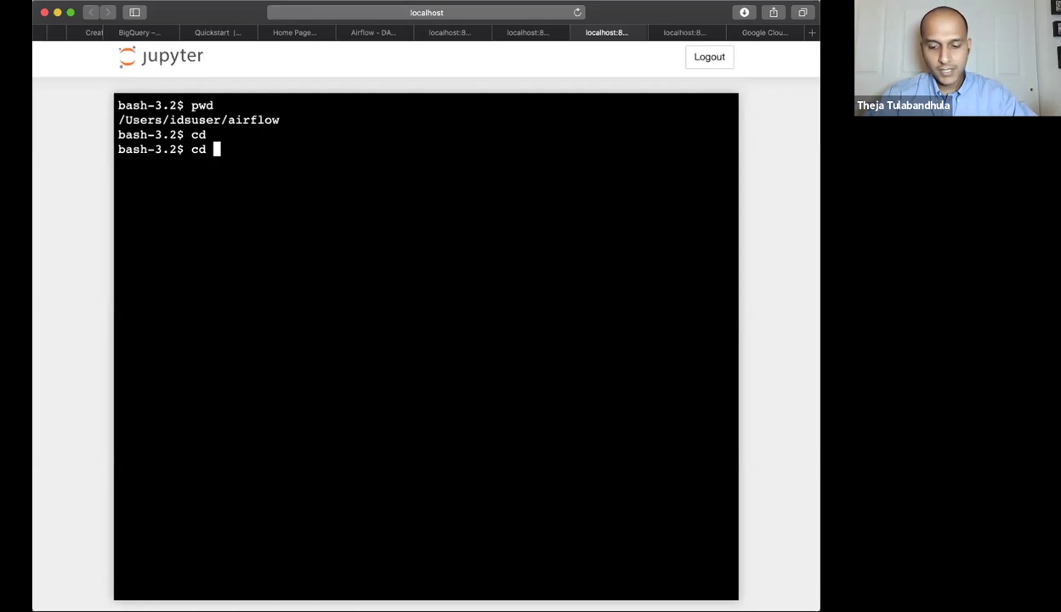
{"action": "type", "text": "."}
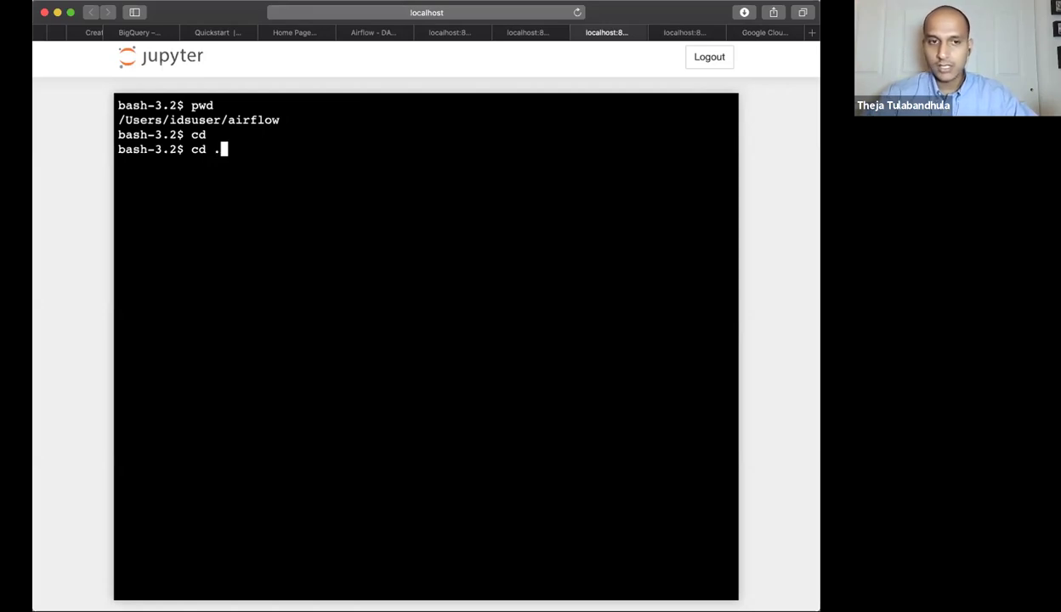
{"action": "type", "text": "su"}
{"action": "key", "text": "Tab"}
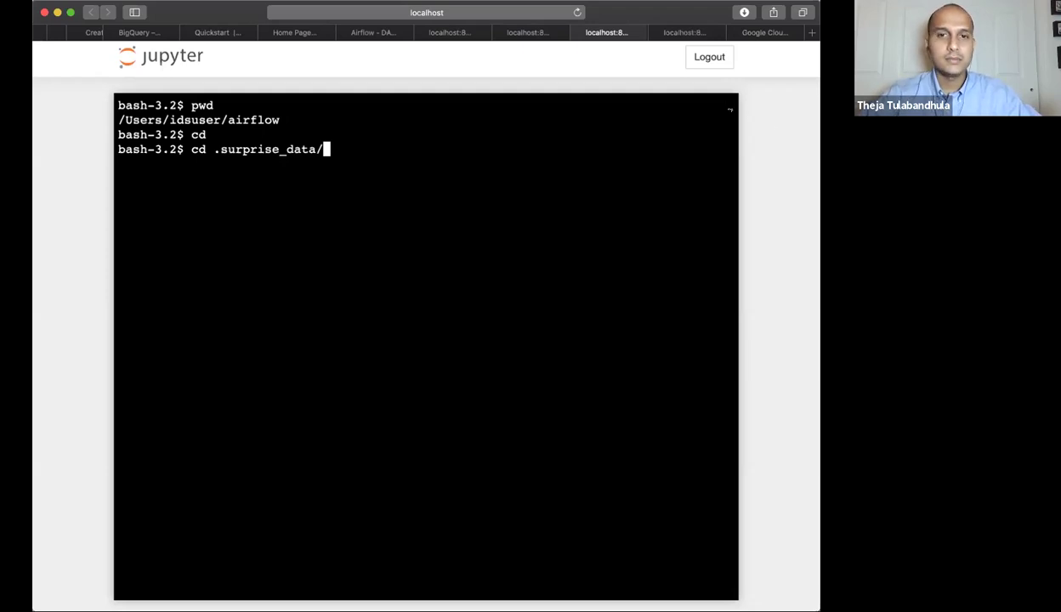
{"action": "left_click", "coordinate": [72, 224]}
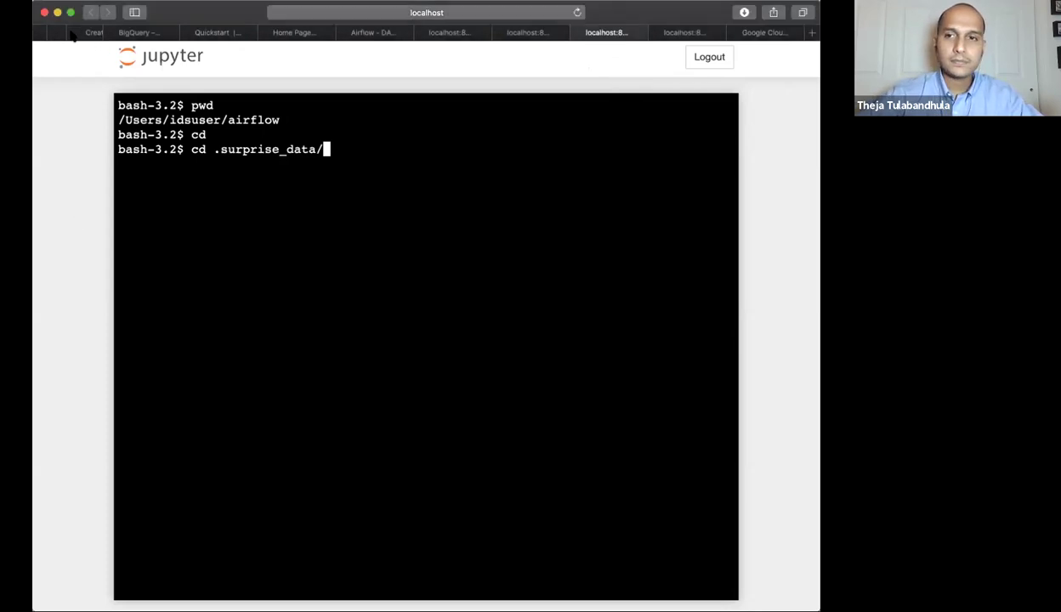
{"action": "scroll", "coordinate": [85, 34], "scroll_direction": "left", "scroll_amount": 2}
{"action": "scroll", "coordinate": [86, 37], "scroll_direction": "left", "scroll_amount": 1}
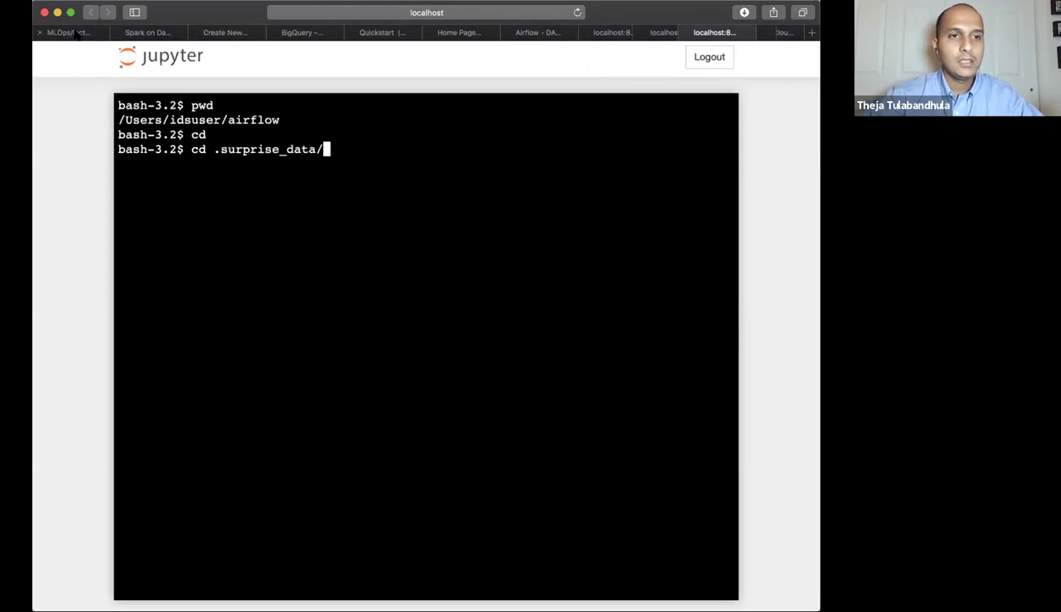
Highlight the load_builtin('ml-100k') line on the Recommendation (SVD) Training page, then return to the scheduler terminal.
{"action": "left_click", "coordinate": [150, 33]}
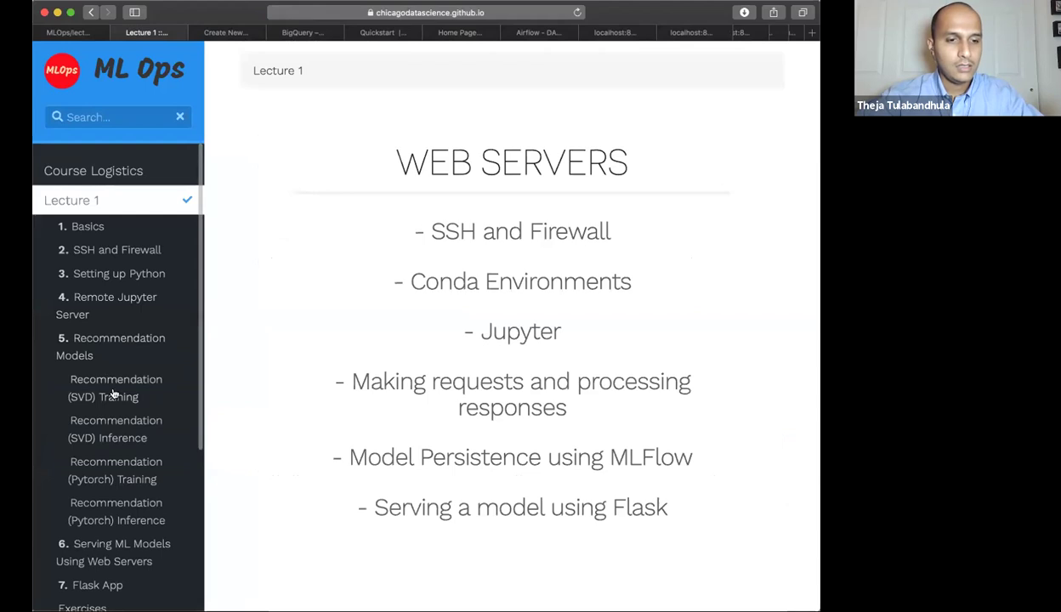
{"action": "left_click", "coordinate": [113, 394]}
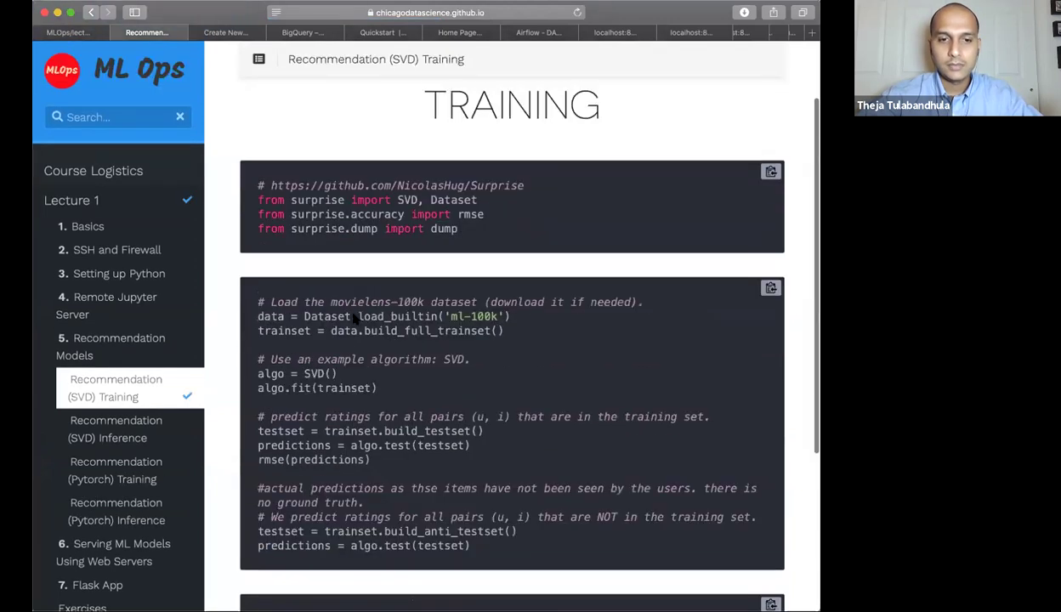
{"action": "triple_click", "coordinate": [346, 273]}
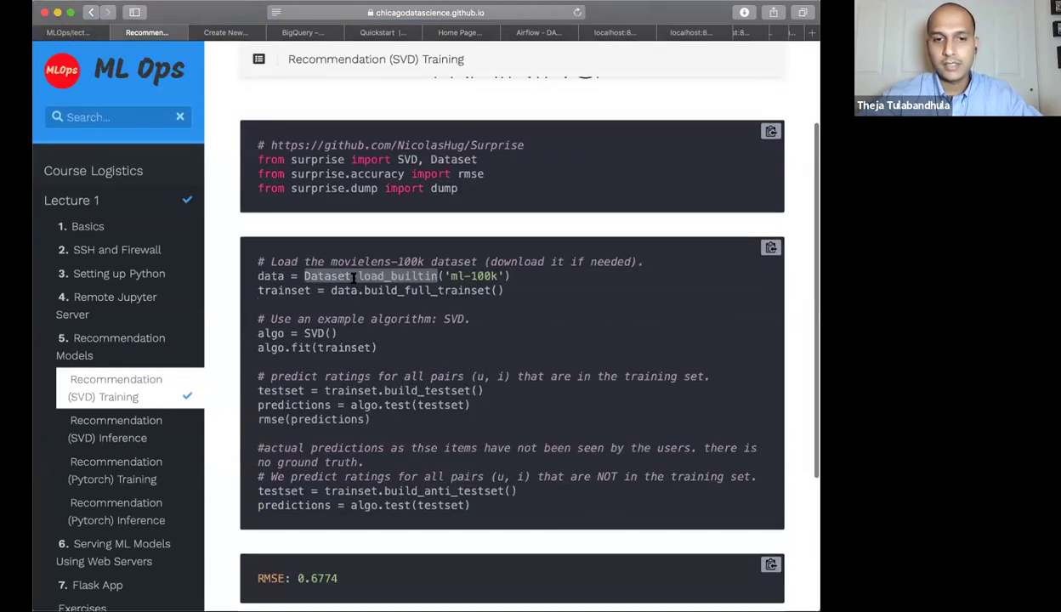
{"action": "triple_click", "coordinate": [374, 276]}
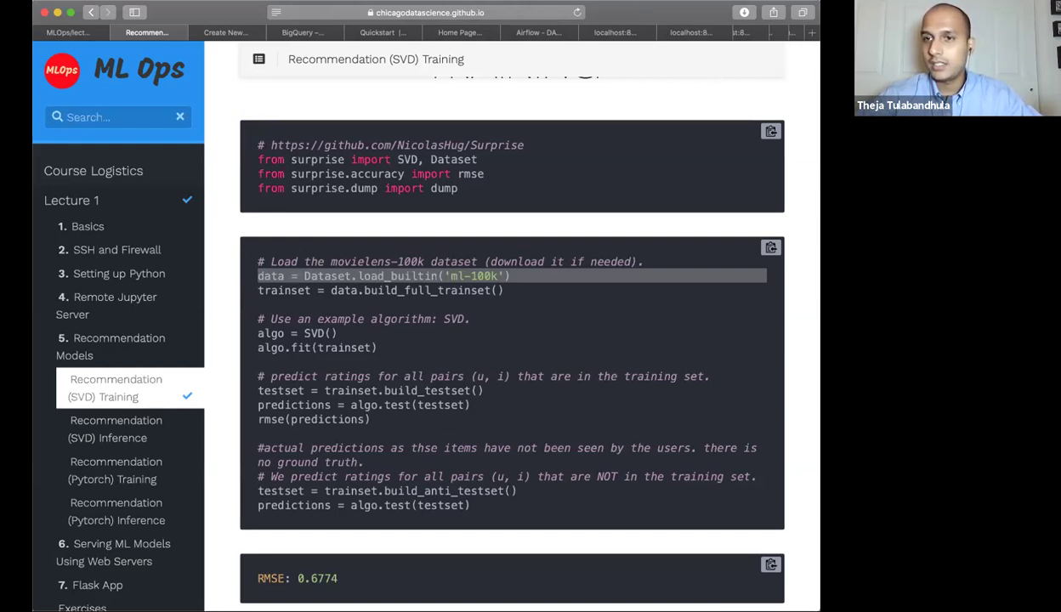
{"action": "left_click", "coordinate": [691, 32]}
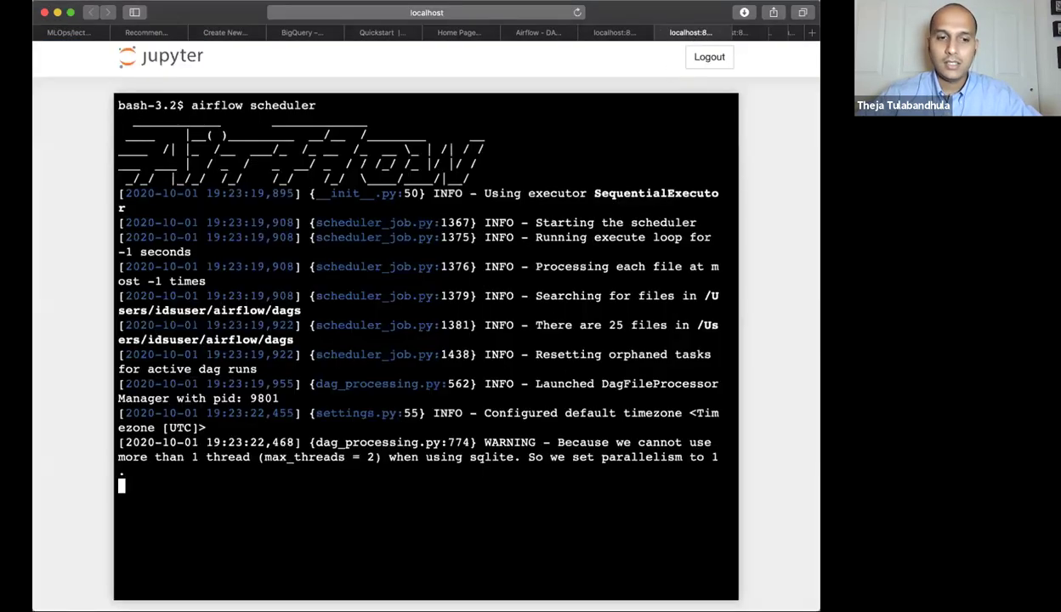
Stop the airflow scheduler with Ctrl+C, clear the screen and exit that terminal.
{"action": "key", "text": "ctrl+c"}
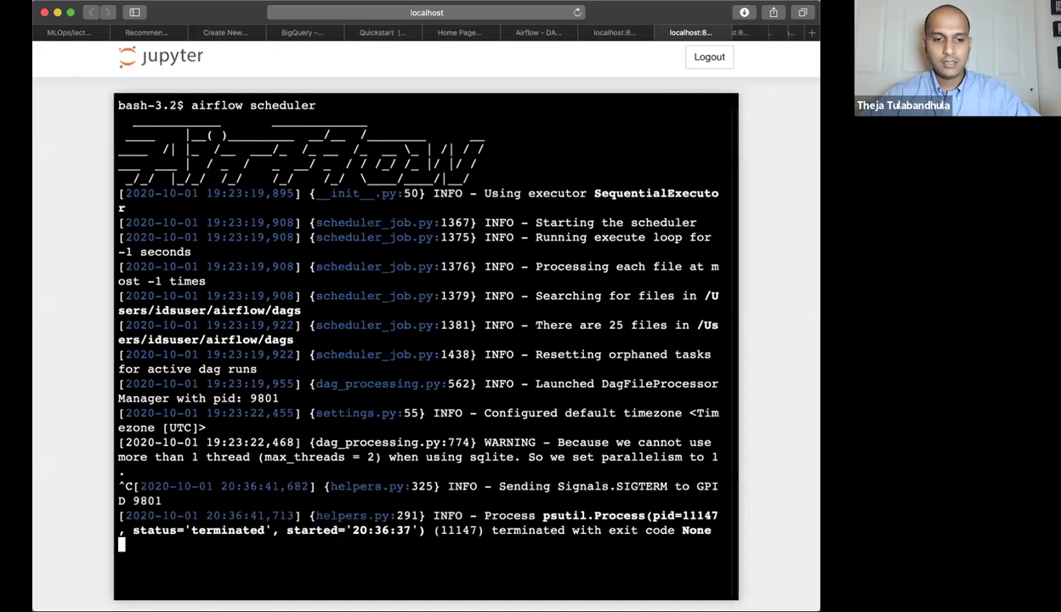
{"action": "type", "text": "clear"}
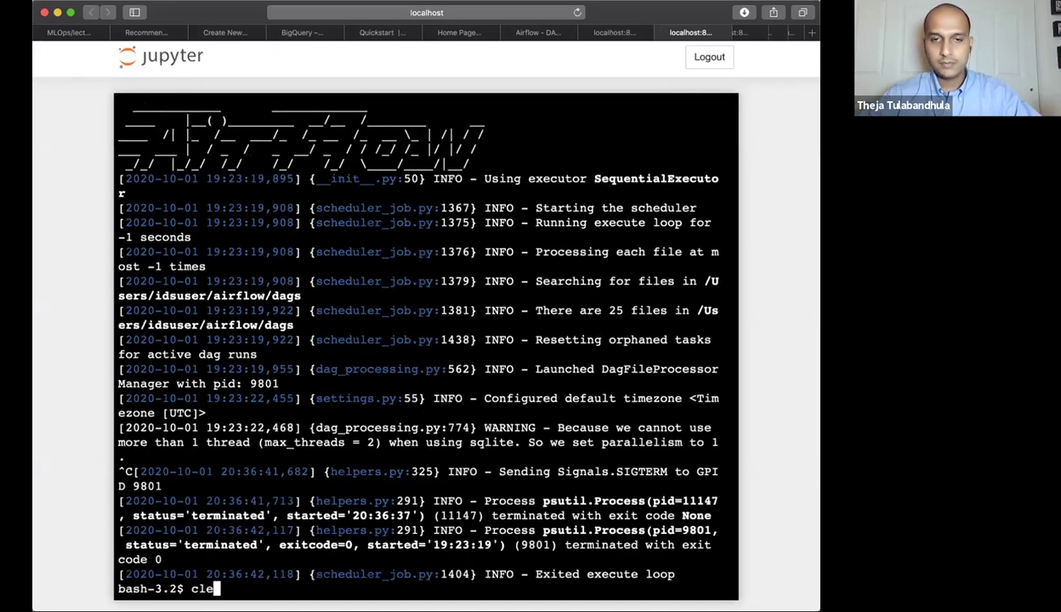
{"action": "key", "text": "Return"}
{"action": "type", "text": "exit"}
{"action": "key", "text": "Return"}
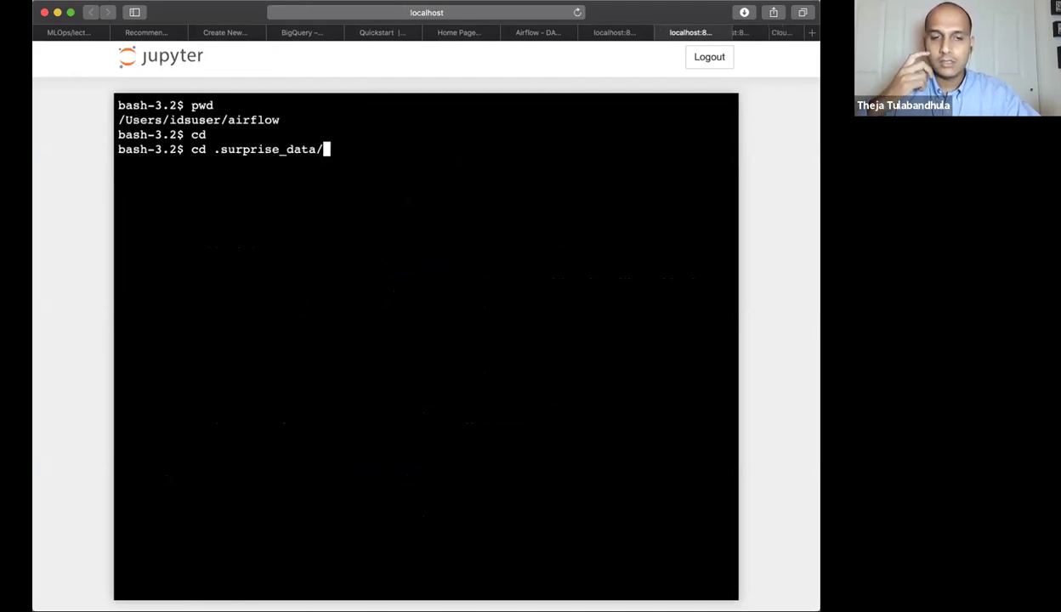
Enter .surprise_data and list it with ls and ls -la, showing it is empty.
{"action": "key", "text": "Return"}
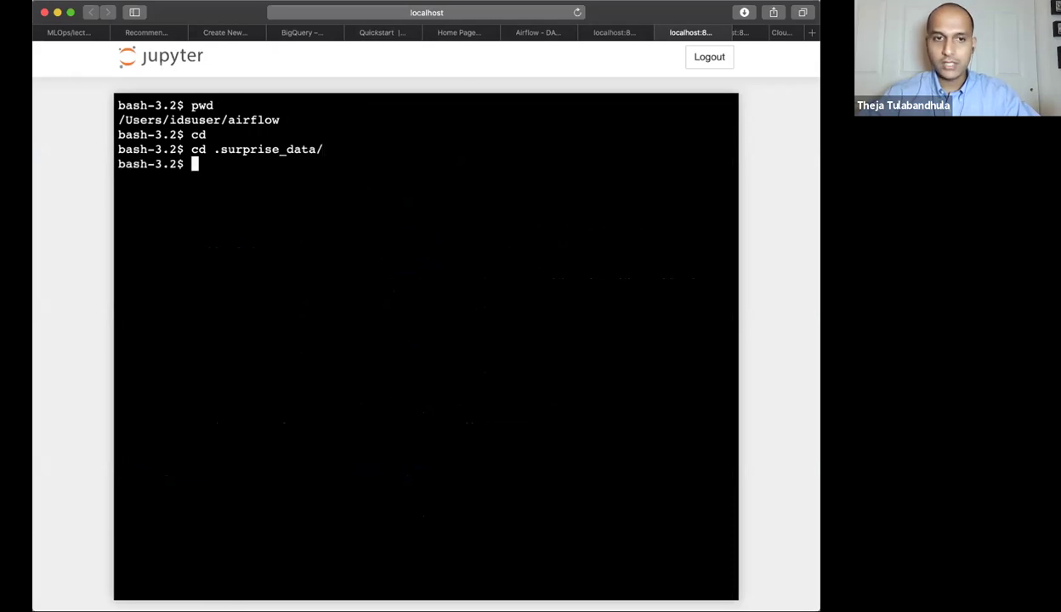
{"action": "type", "text": "ls"}
{"action": "key", "text": "Return"}
{"action": "type", "text": "cd"}
{"action": "key", "text": "BackSpace"}
{"action": "key", "text": "BackSpace"}
{"action": "type", "text": "ls -la"}
{"action": "key", "text": "Return"}
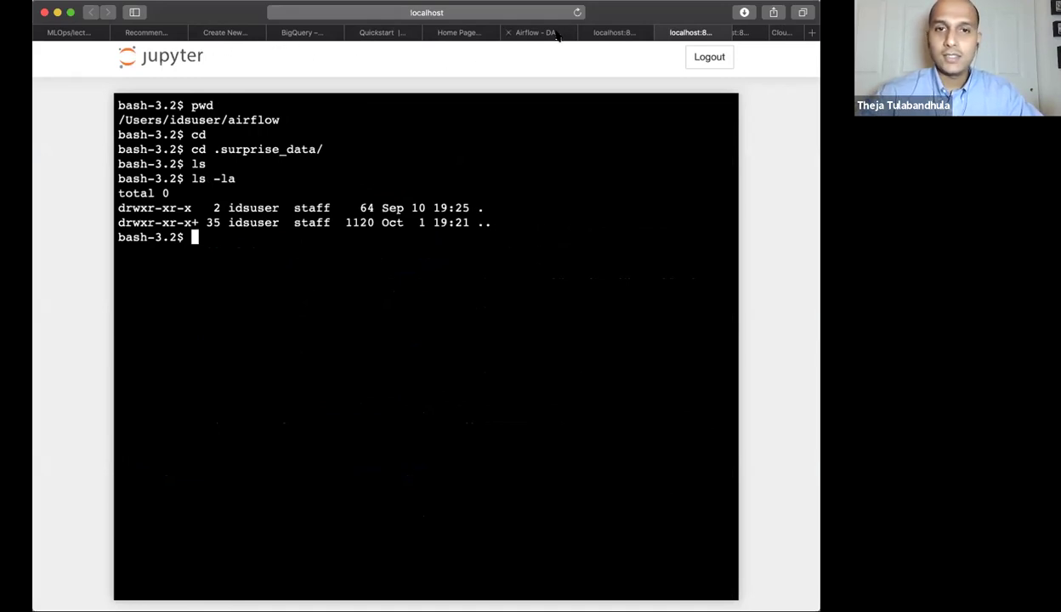
{"action": "left_click", "coordinate": [458, 34]}
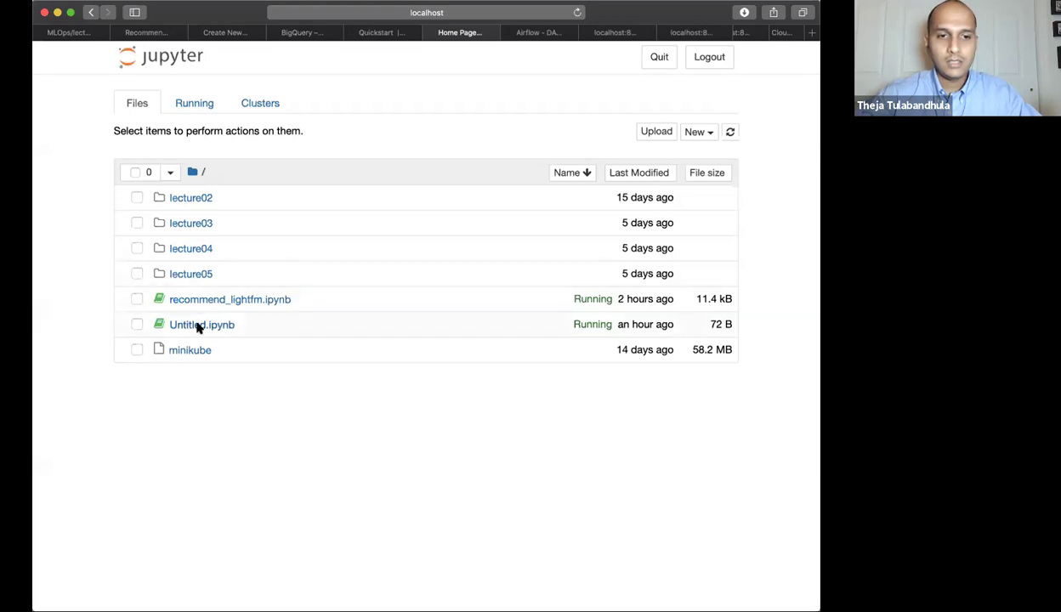
Open Untitled.ipynb and place the cursor in its empty code cell.
{"action": "left_click", "coordinate": [198, 326]}
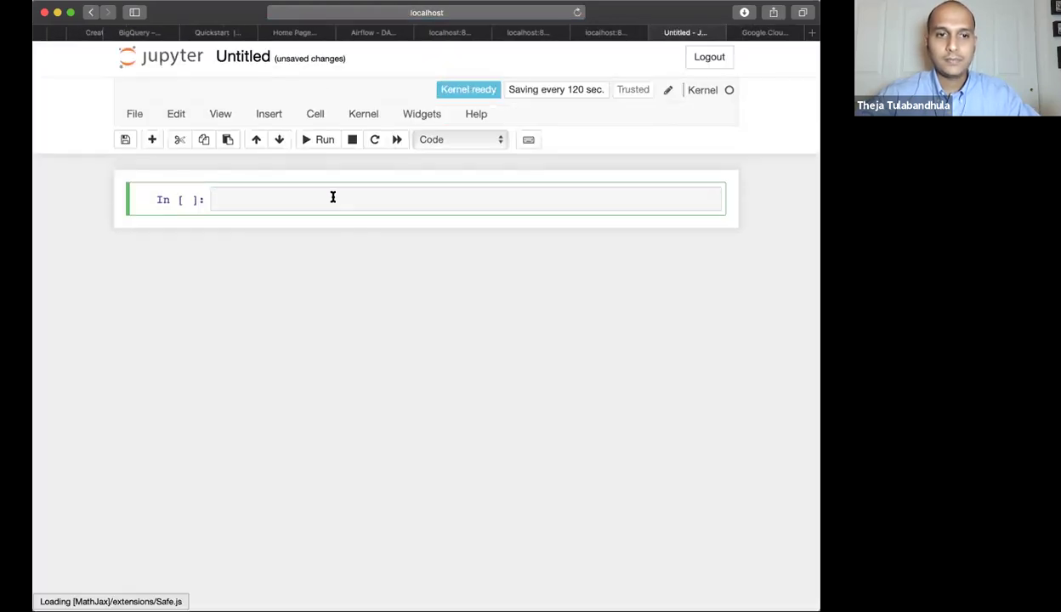
{"action": "left_click", "coordinate": [304, 182]}
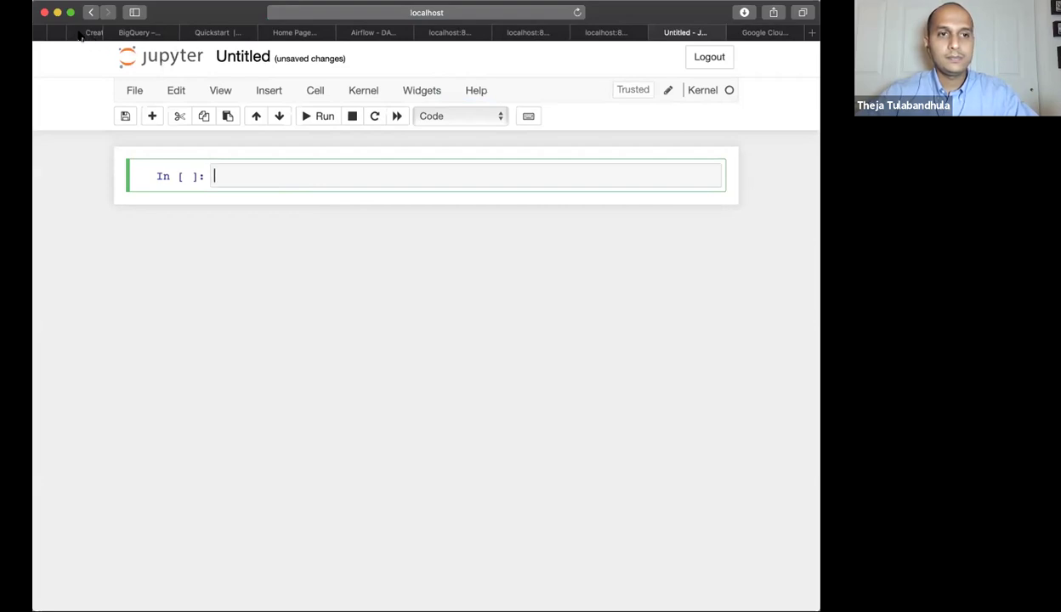
{"action": "scroll", "coordinate": [88, 33], "scroll_direction": "left", "scroll_amount": 3}
Select the Surprise SVD/Dataset import and ml-100k loading lines on the SVD training page.
{"action": "left_click", "coordinate": [146, 33]}
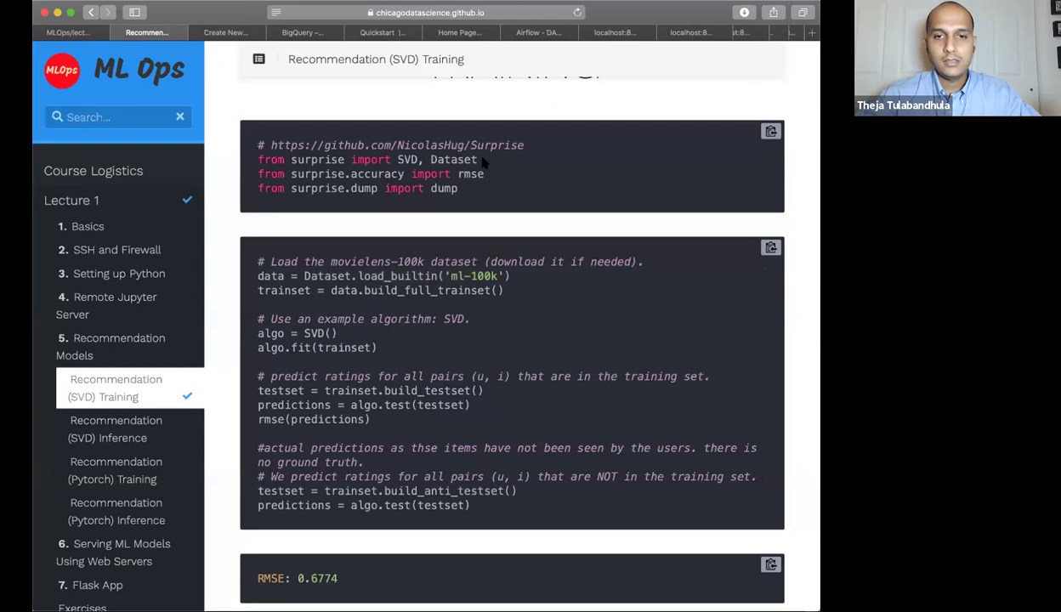
{"action": "left_click_drag", "start_coordinate": [476, 159], "coordinate": [258, 154]}
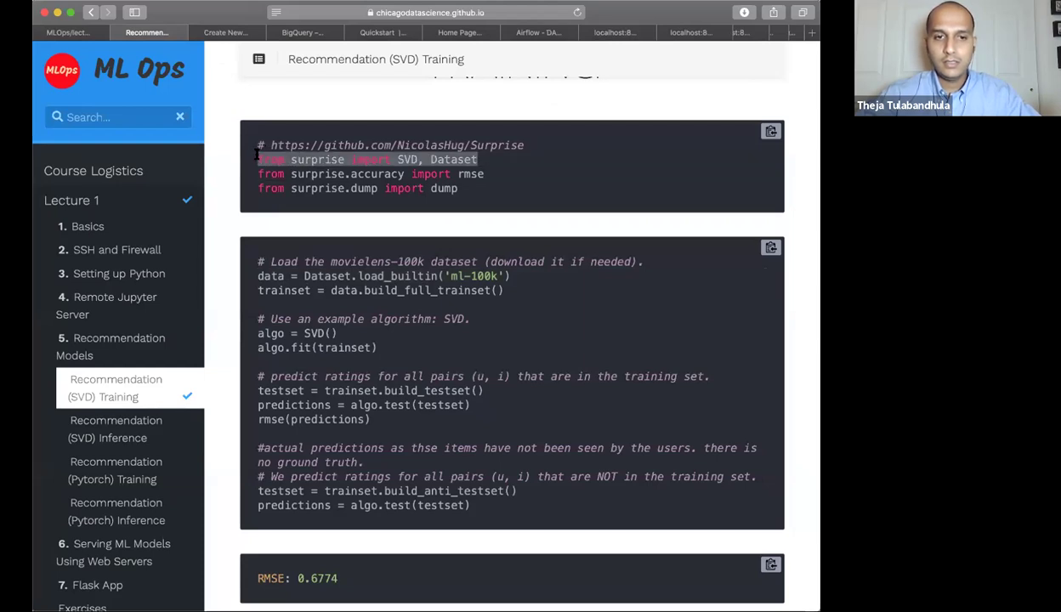
{"action": "left_click", "coordinate": [619, 76]}
{"action": "triple_click", "coordinate": [438, 276]}
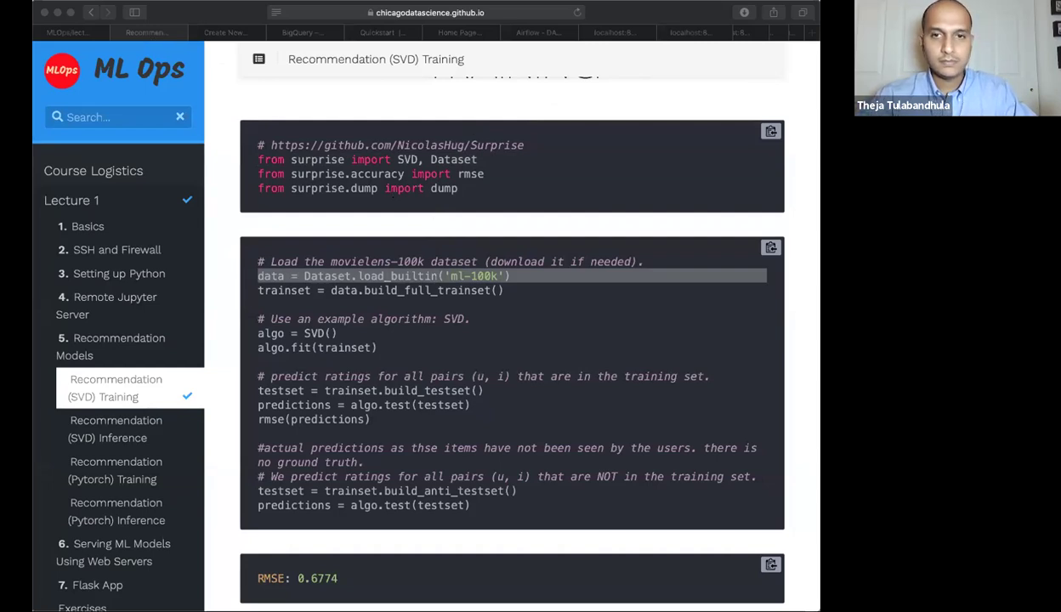
{"action": "left_click", "coordinate": [186, 42]}
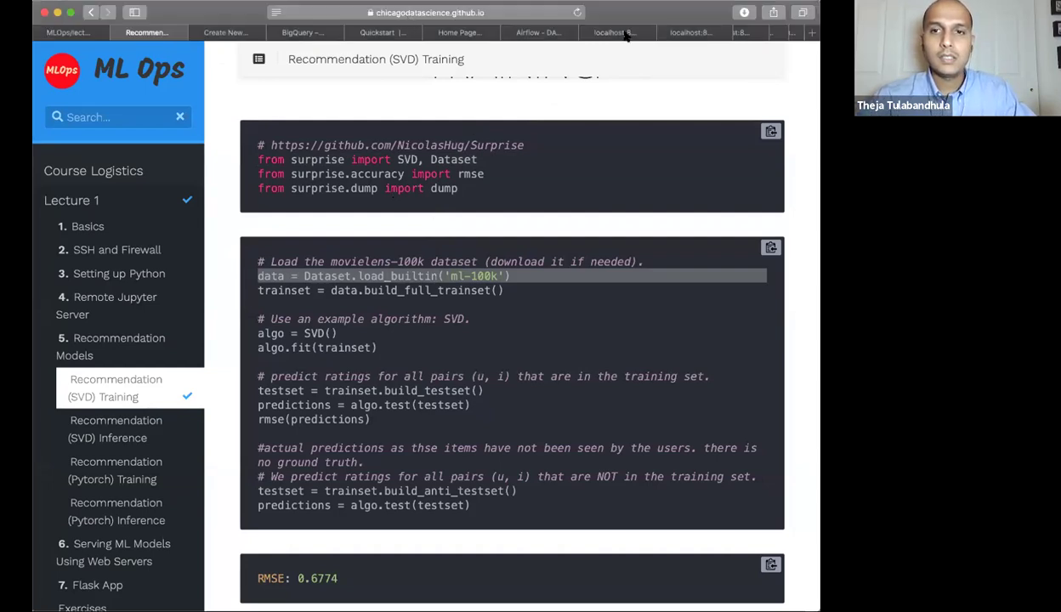
{"action": "left_click", "coordinate": [722, 86]}
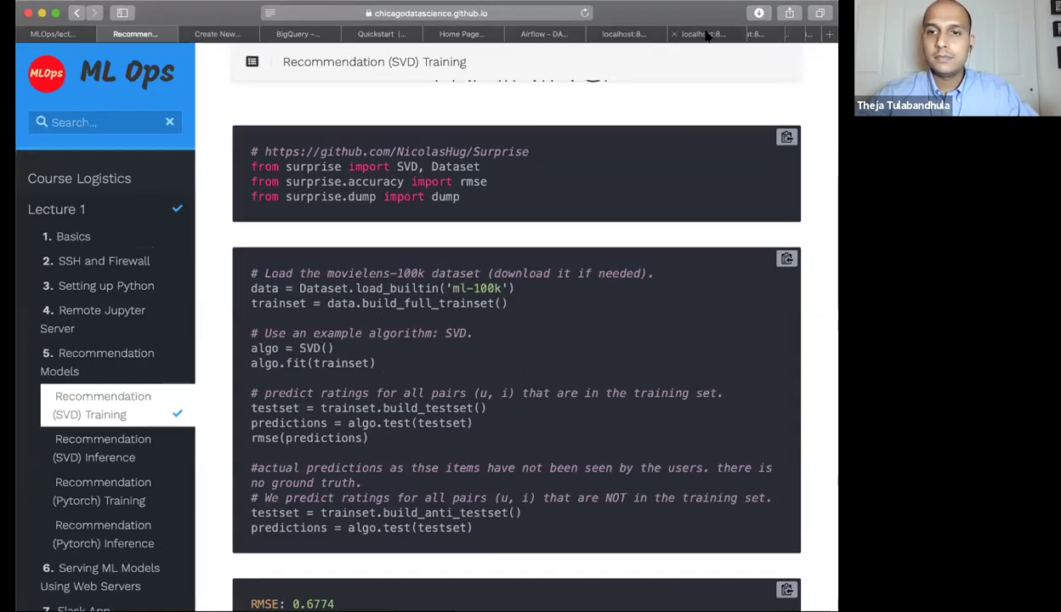
{"action": "left_click", "coordinate": [462, 36]}
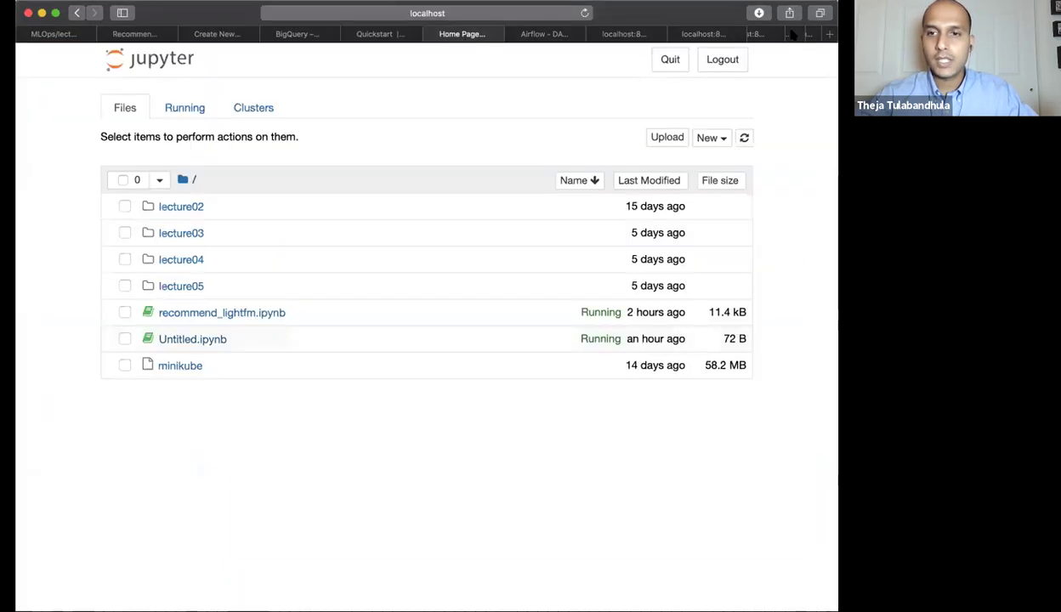
Paste the ml-100k loading code into Untitled, run it, and confirm the download with Y.
{"action": "left_click", "coordinate": [195, 338]}
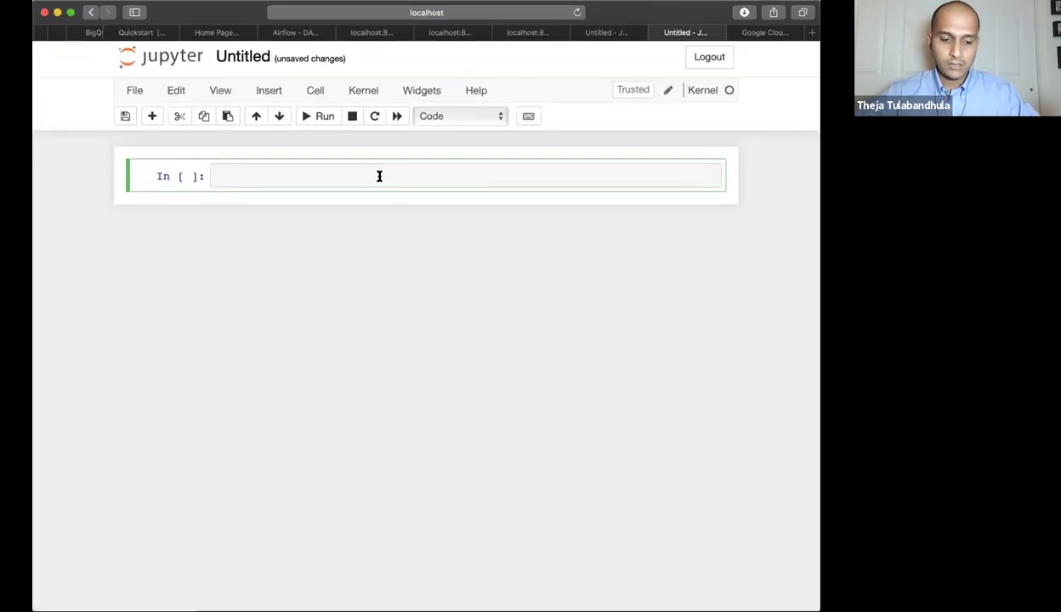
{"action": "key", "text": "super+v"}
{"action": "key", "text": "BackSpace"}
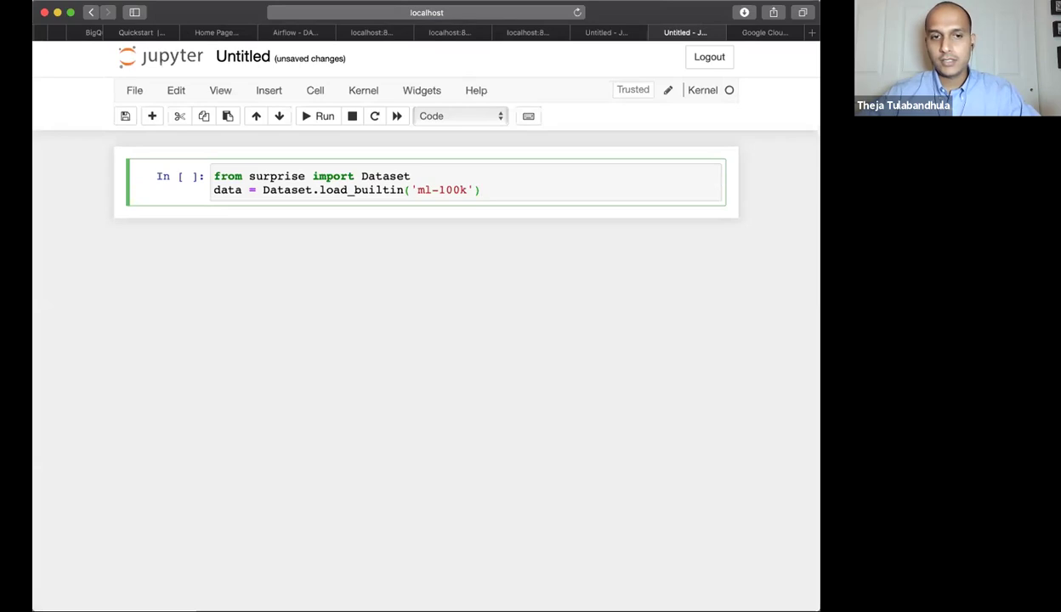
{"action": "key", "text": "shift+Return"}
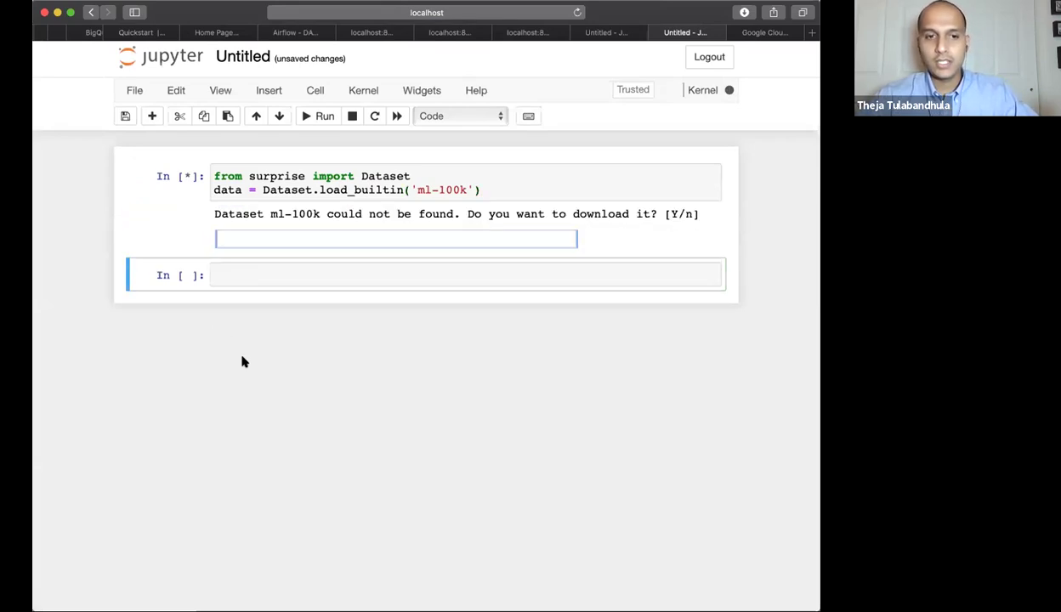
{"action": "type", "text": "Y"}
{"action": "key", "text": "Return"}
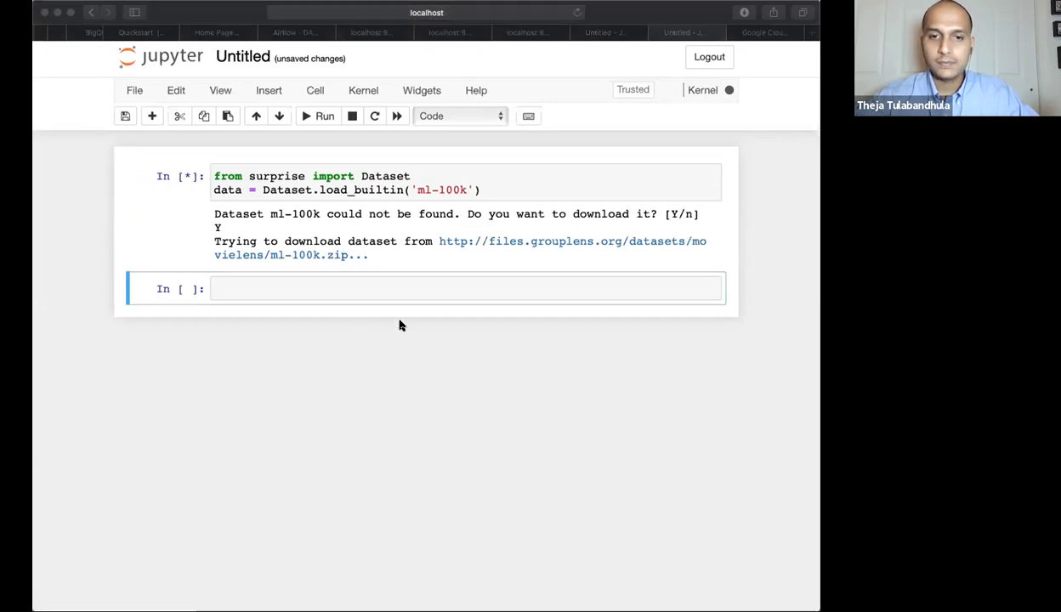
Save the notebook and close the Untitled notebook tabs, choosing Leave Page.
{"action": "left_click", "coordinate": [623, 367]}
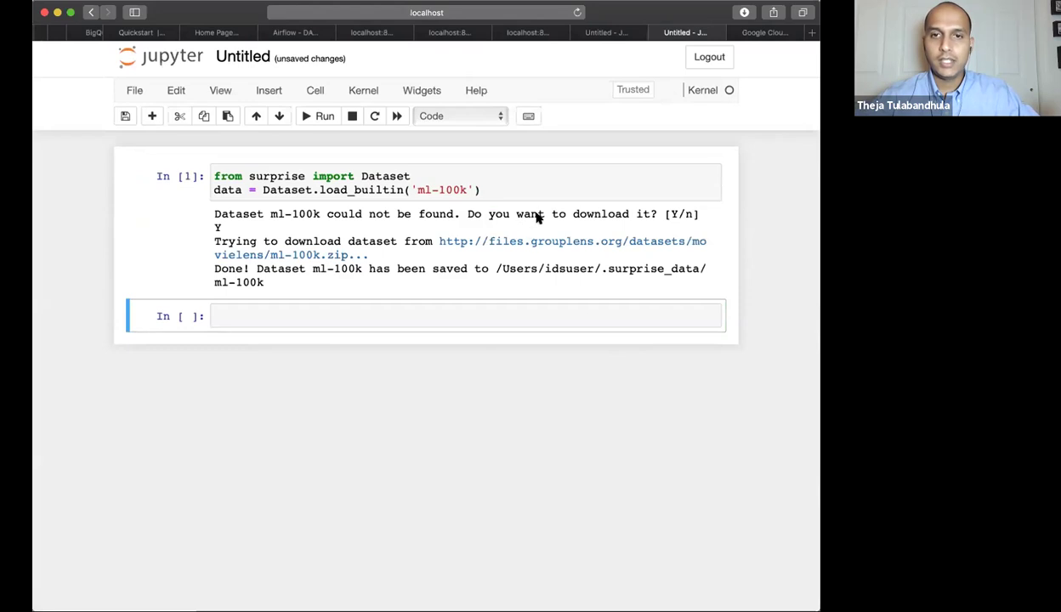
{"action": "key", "text": "Up"}
{"action": "key", "text": "d"}
{"action": "key", "text": "d"}
{"action": "key", "text": "Return"}
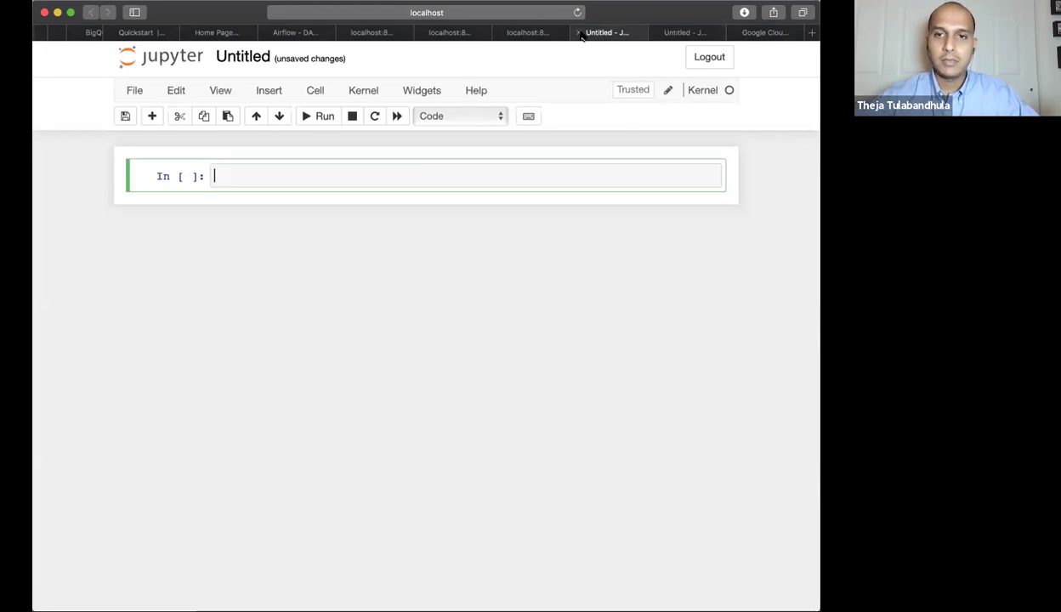
{"action": "left_click", "coordinate": [578, 33]}
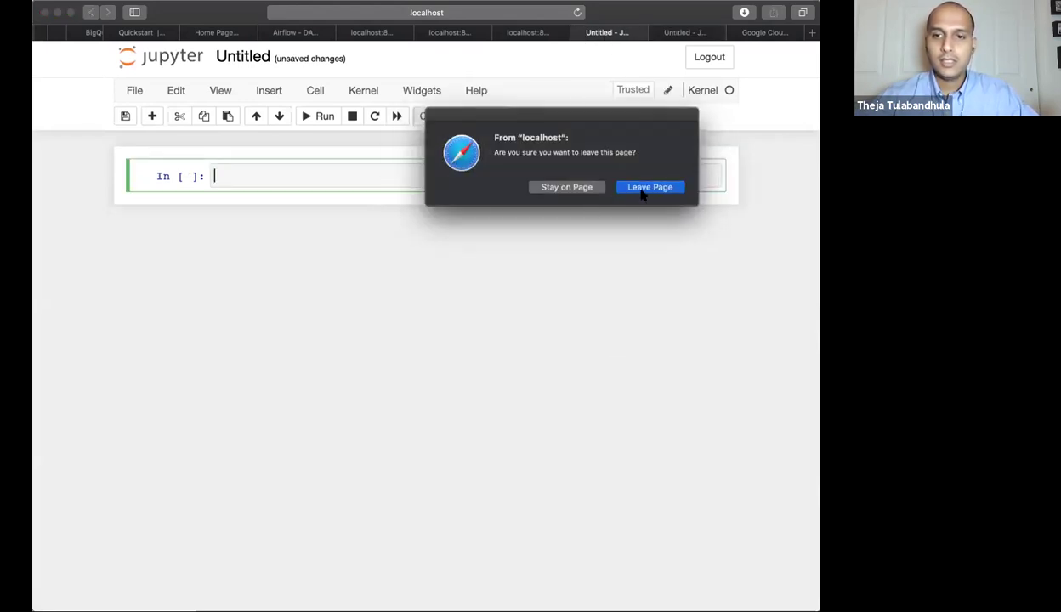
{"action": "left_click", "coordinate": [646, 187]}
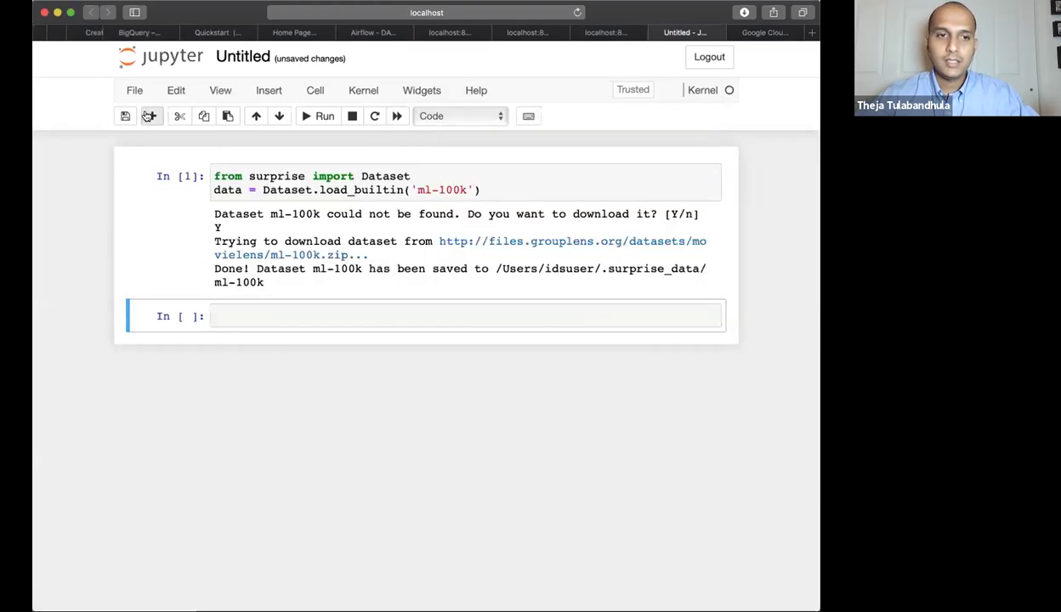
{"action": "left_click", "coordinate": [126, 115]}
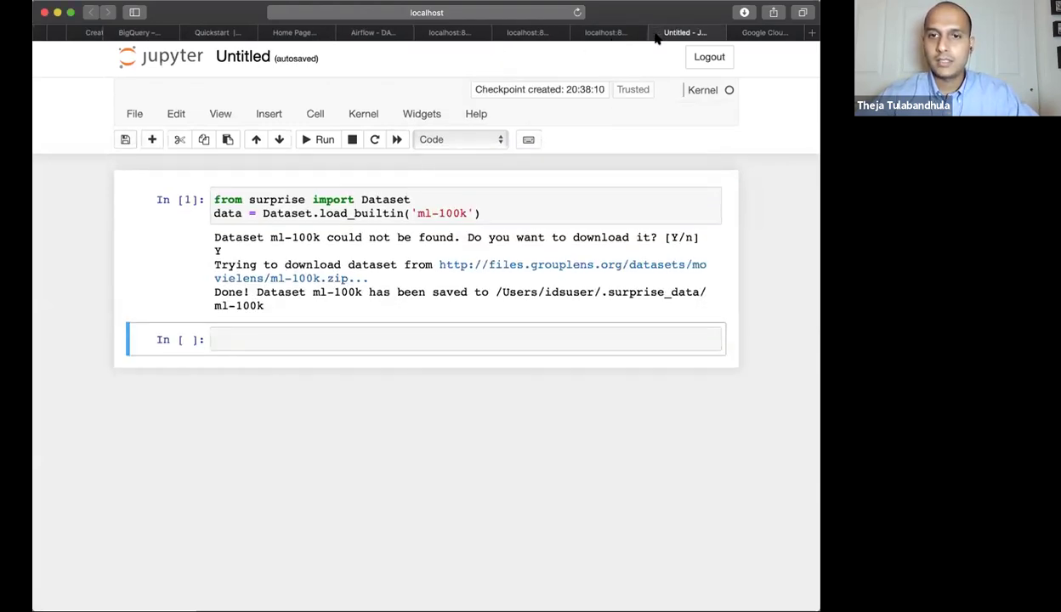
{"action": "left_click", "coordinate": [656, 34]}
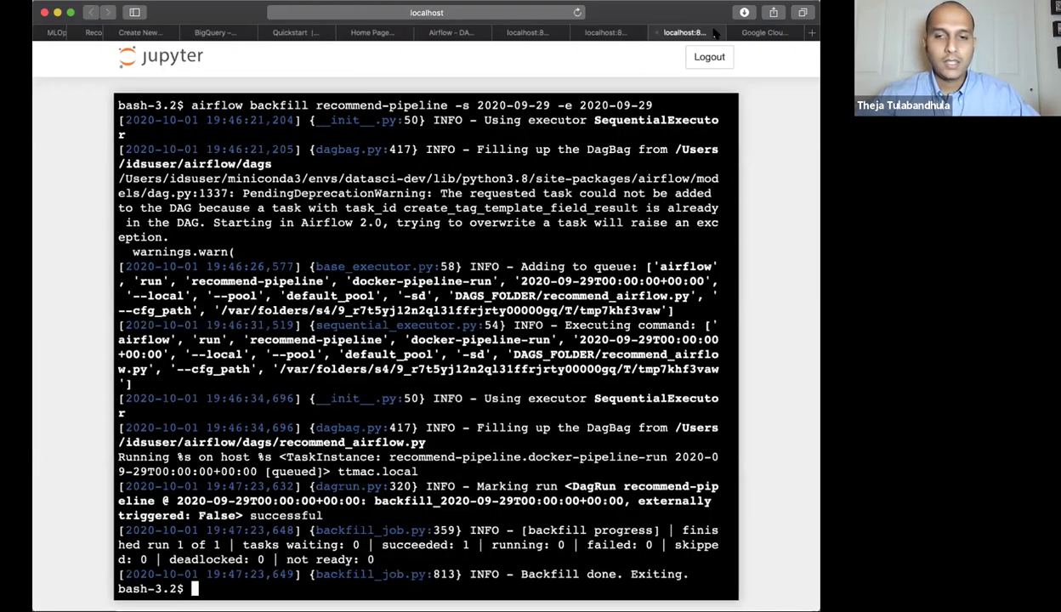
Clear and exit the old terminal session, then list the surprise data folder.
{"action": "type", "text": "clear"}
{"action": "key", "text": "Return"}
{"action": "type", "text": "exit"}
{"action": "key", "text": "Return"}
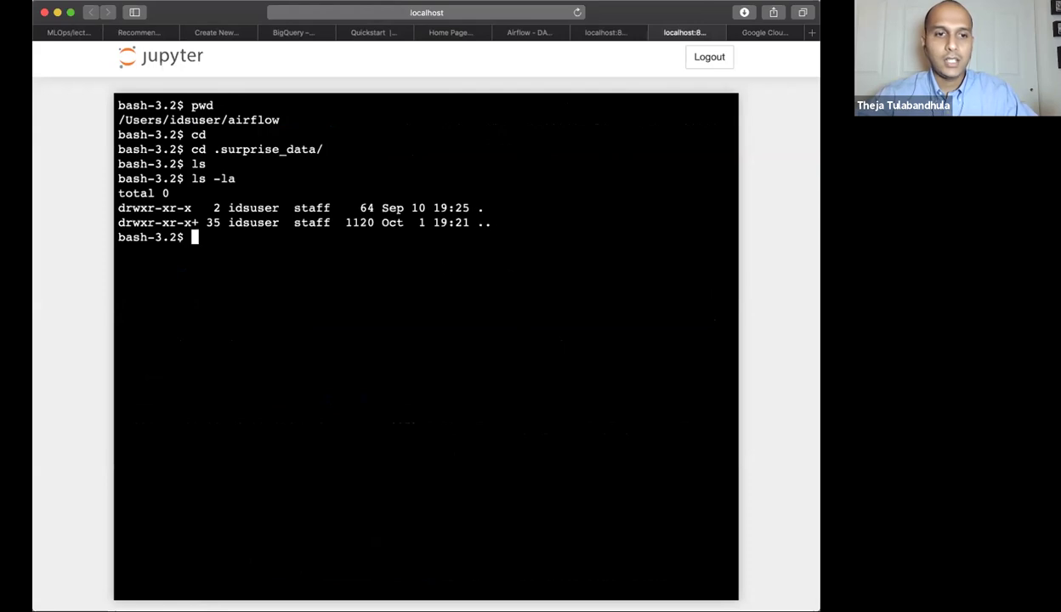
{"action": "type", "text": "ls"}
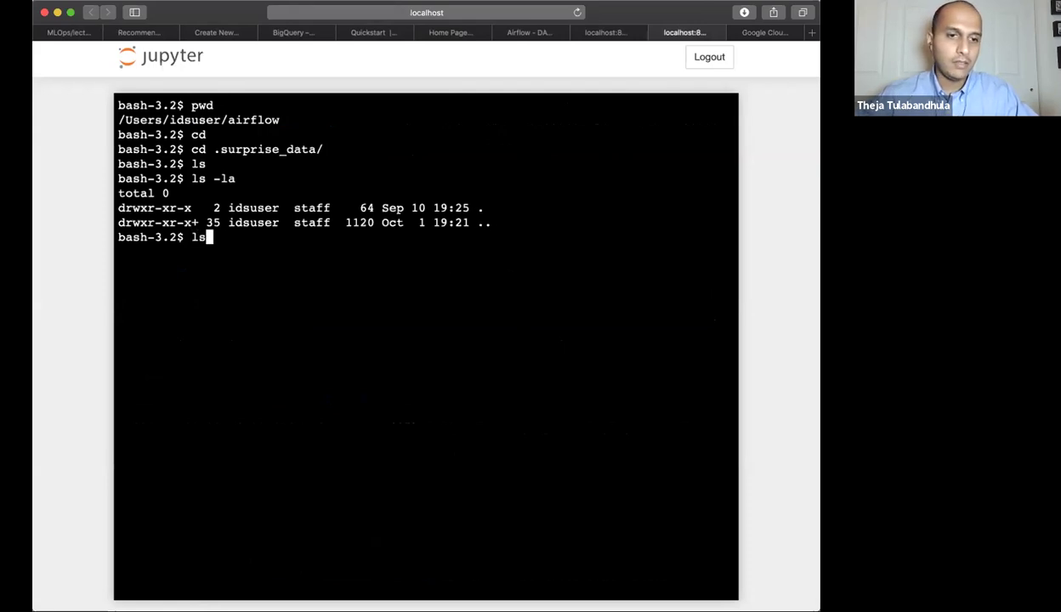
{"action": "key", "text": "Return"}
Enter the ml-100k folder, clear the screen, and list its files.
{"action": "type", "text": "cd m"}
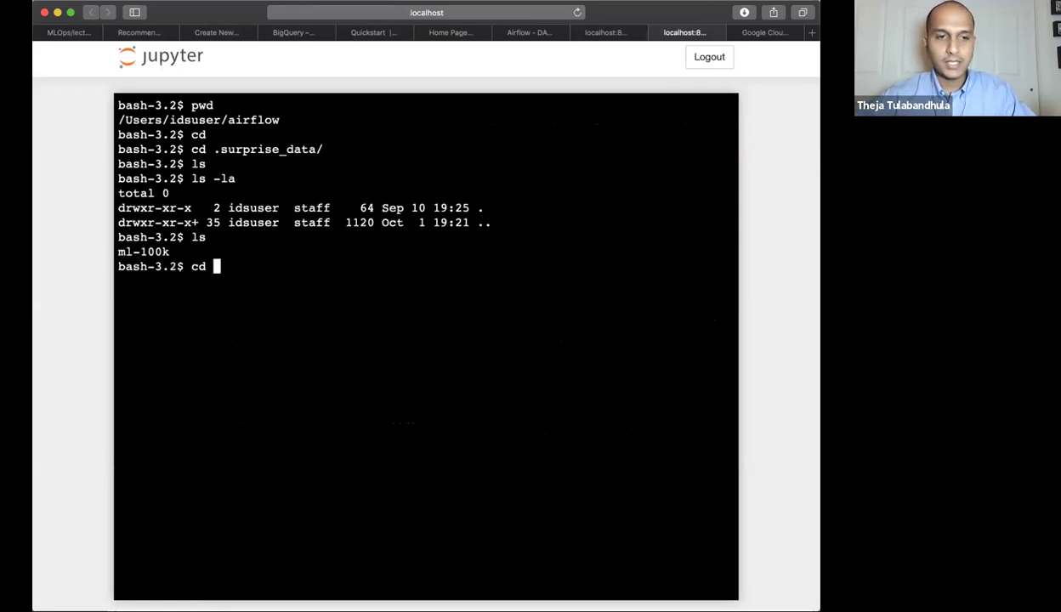
{"action": "key", "text": "Tab"}
{"action": "key", "text": "Return"}
{"action": "type", "text": "s"}
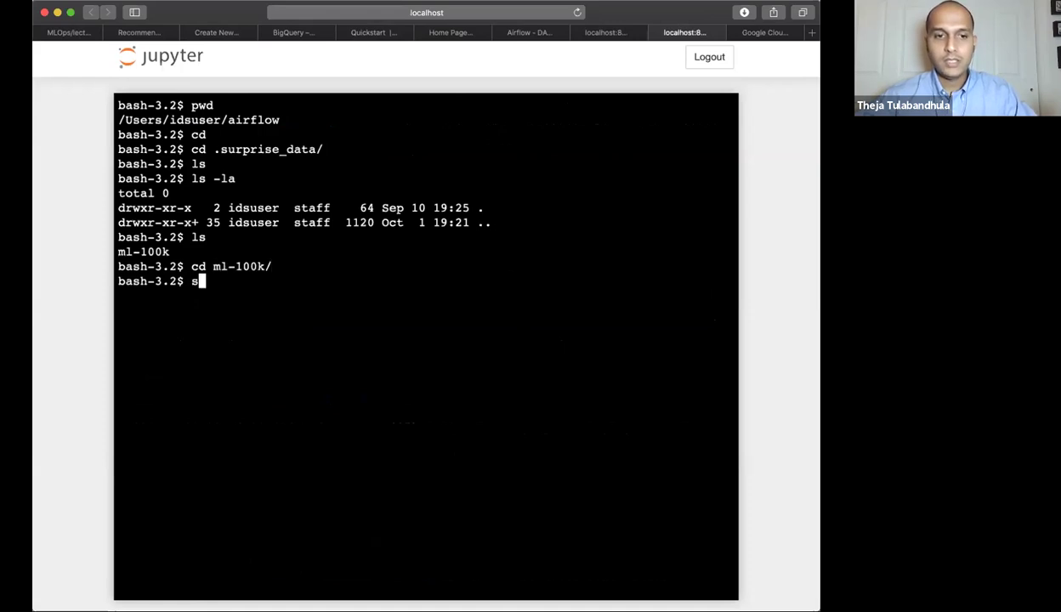
{"action": "key", "text": "Return"}
{"action": "type", "text": "ls"}
{"action": "key", "text": "Return"}
{"action": "type", "text": "cd ml-100k/"}
{"action": "key", "text": "Tab"}
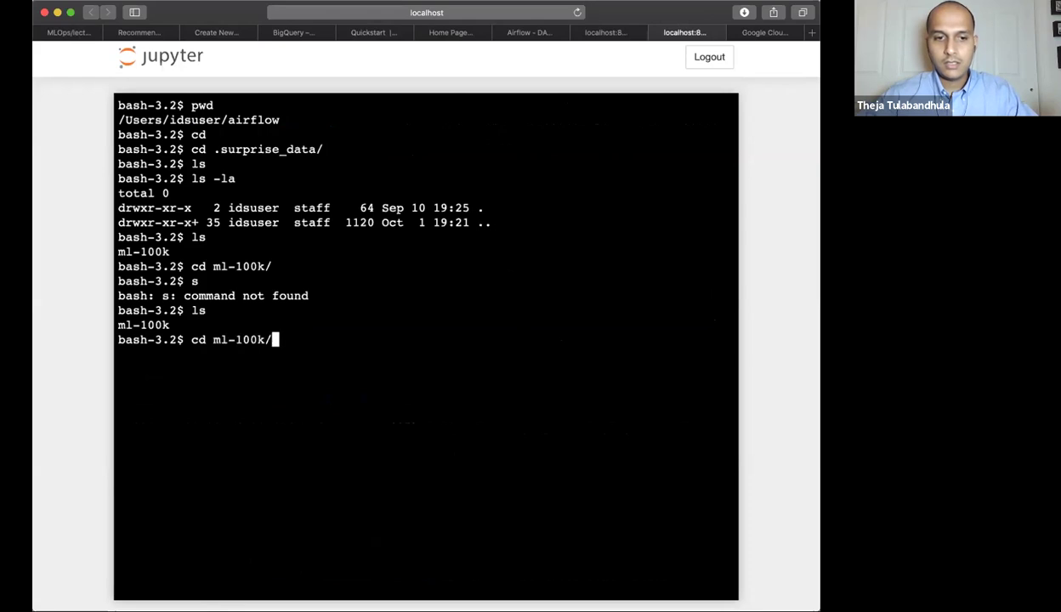
{"action": "key", "text": "Return"}
{"action": "type", "text": "clear"}
{"action": "key", "text": "Return"}
{"action": "type", "text": "ls"}
{"action": "key", "text": "Return"}
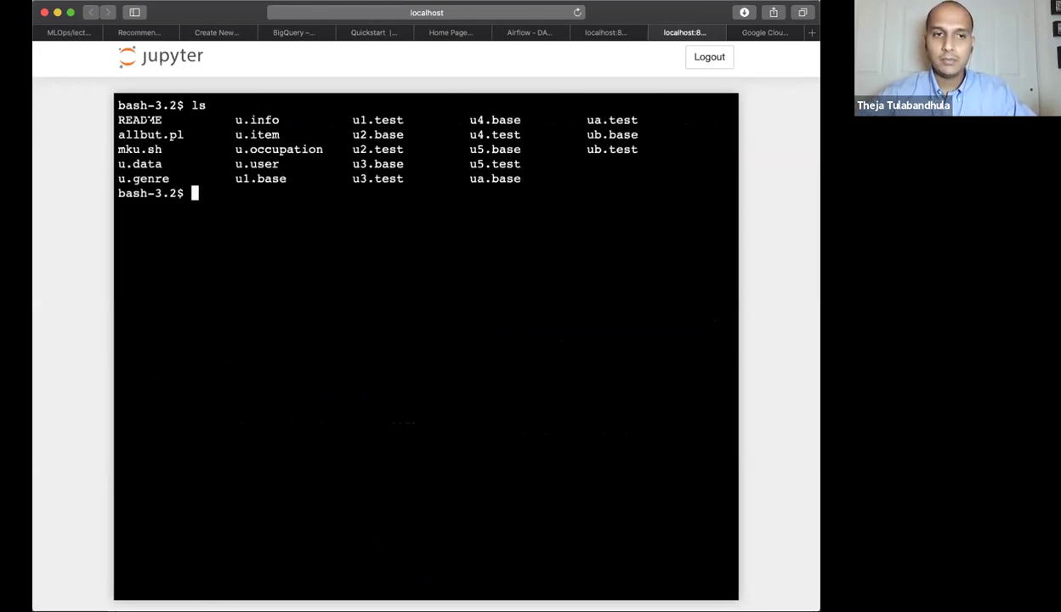
Highlight README, the u1–u5 base/test files, u.data and u.item in the listing.
{"action": "double_click", "coordinate": [150, 120]}
{"action": "key", "text": "Escape"}
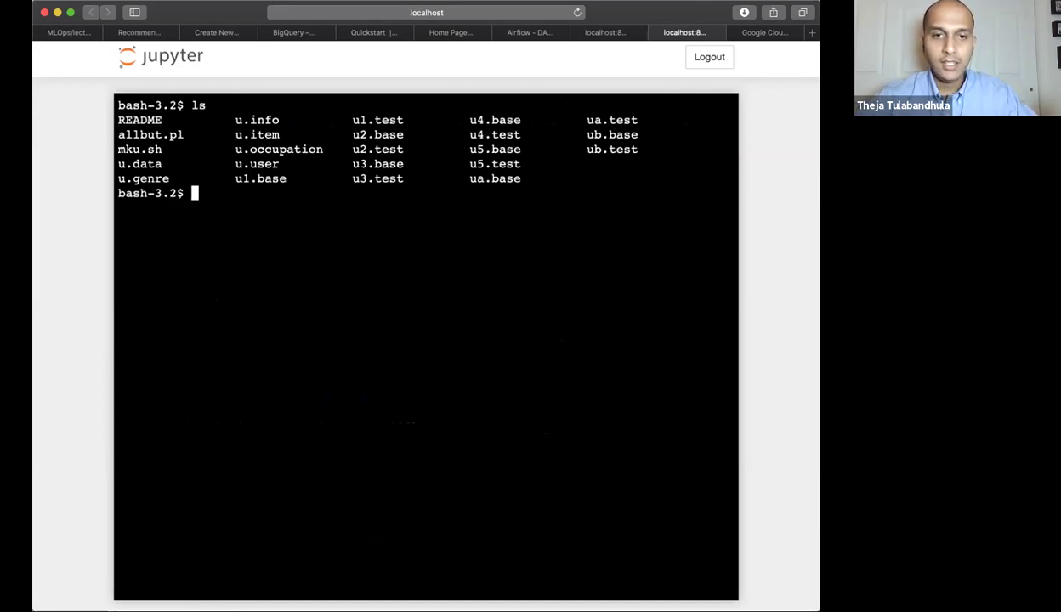
{"action": "left_click_drag", "start_coordinate": [352, 117], "coordinate": [379, 177]}
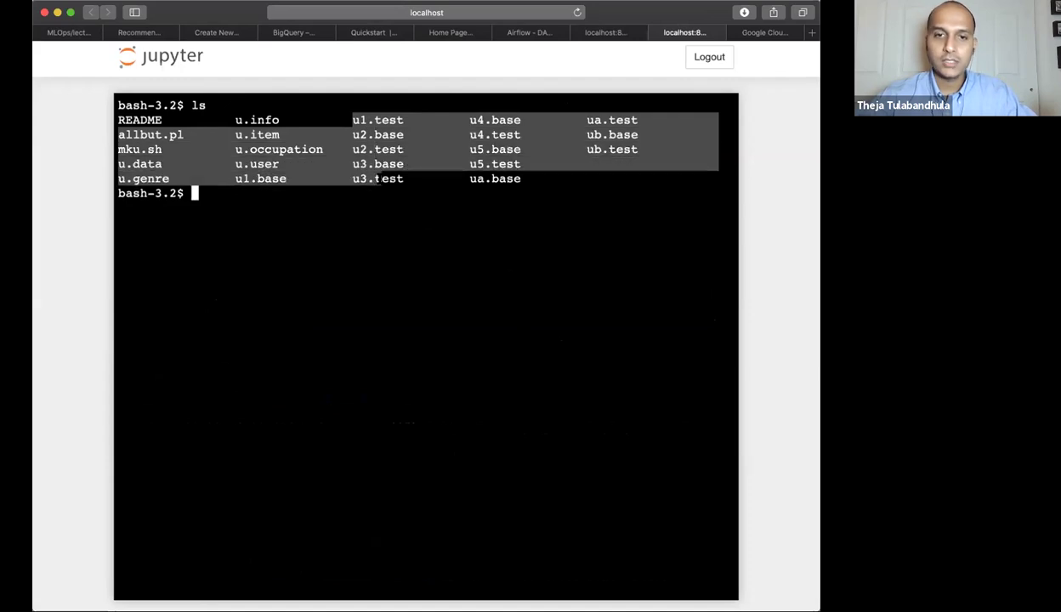
{"action": "left_click", "coordinate": [330, 155]}
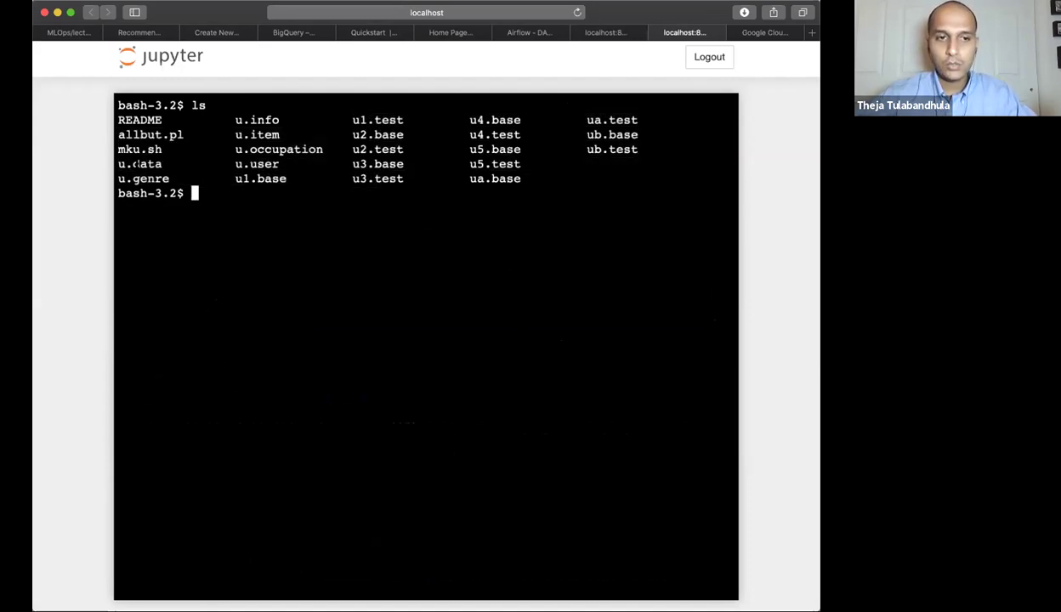
{"action": "double_click", "coordinate": [136, 163]}
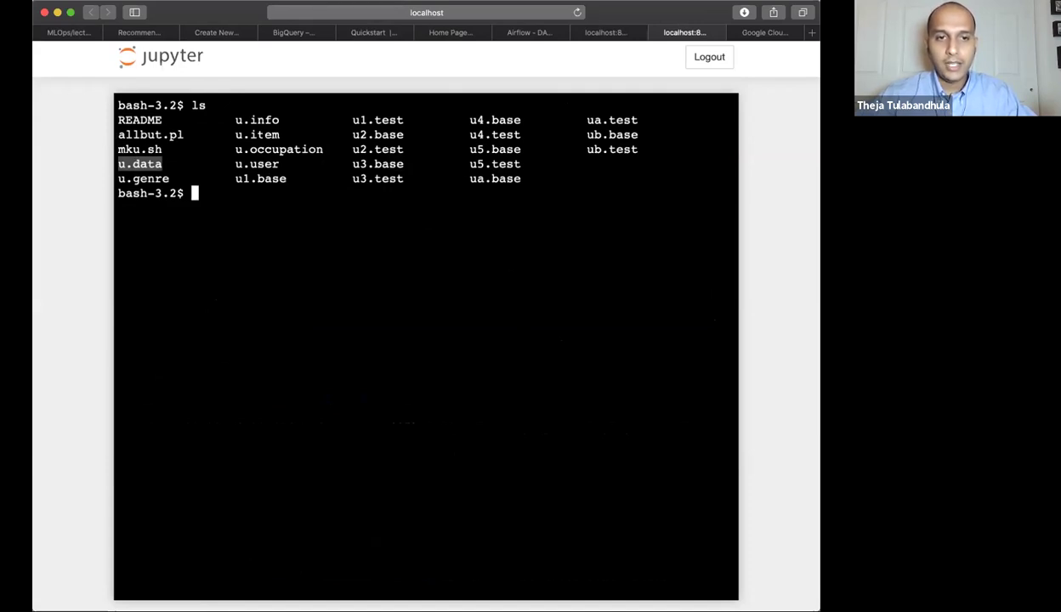
{"action": "double_click", "coordinate": [257, 134]}
Show head u.data and highlight user id 196, item id 242 and timestamp 881250949.
{"action": "type", "text": "les"}
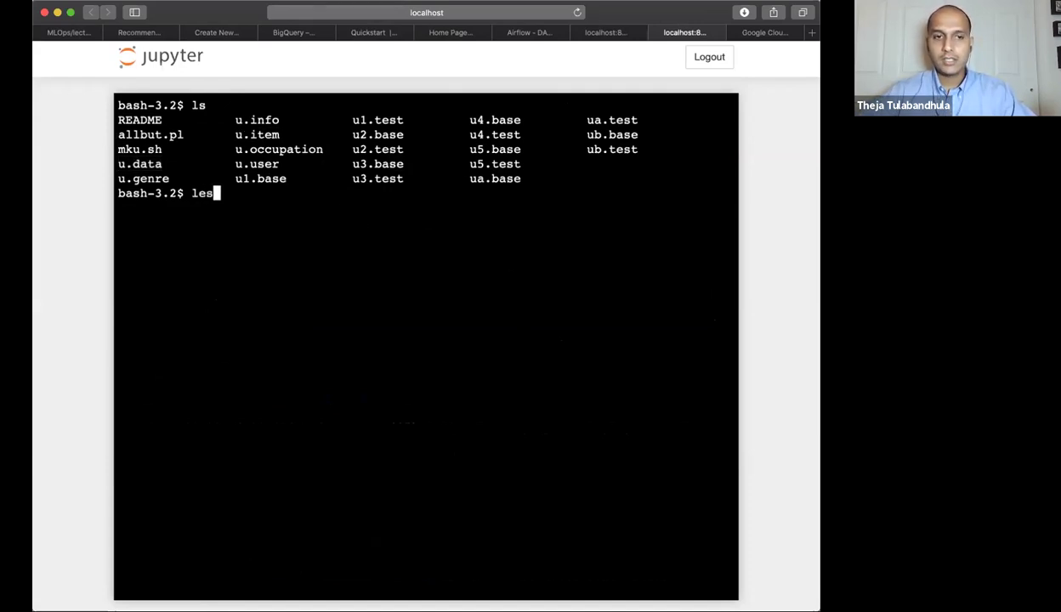
{"action": "type", "text": "s u."}
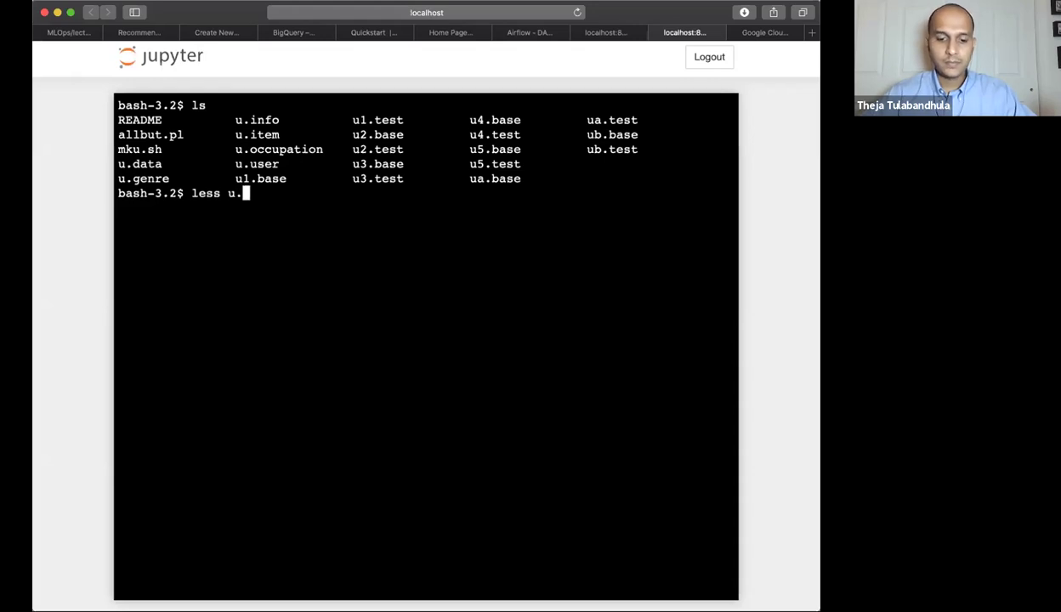
{"action": "key", "text": "BackSpace"}
{"action": "key", "text": "BackSpace"}
{"action": "key", "text": "BackSpace"}
{"action": "key", "text": "BackSpace"}
{"action": "key", "text": "BackSpace"}
{"action": "key", "text": "BackSpace"}
{"action": "key", "text": "BackSpace"}
{"action": "type", "text": "head u.data"}
{"action": "key", "text": "Return"}
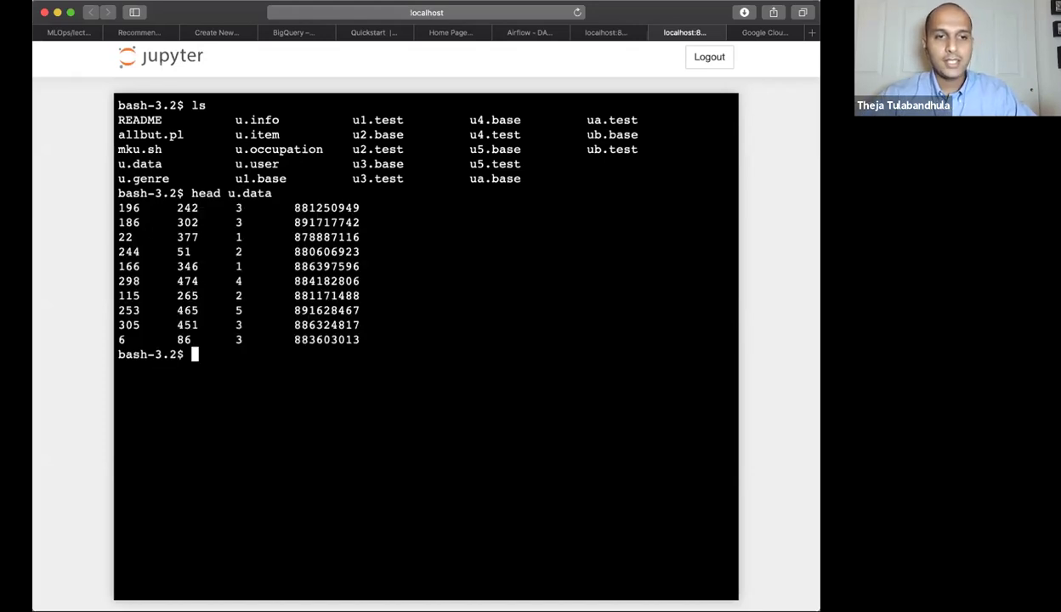
{"action": "left_click_drag", "start_coordinate": [119, 208], "coordinate": [366, 340]}
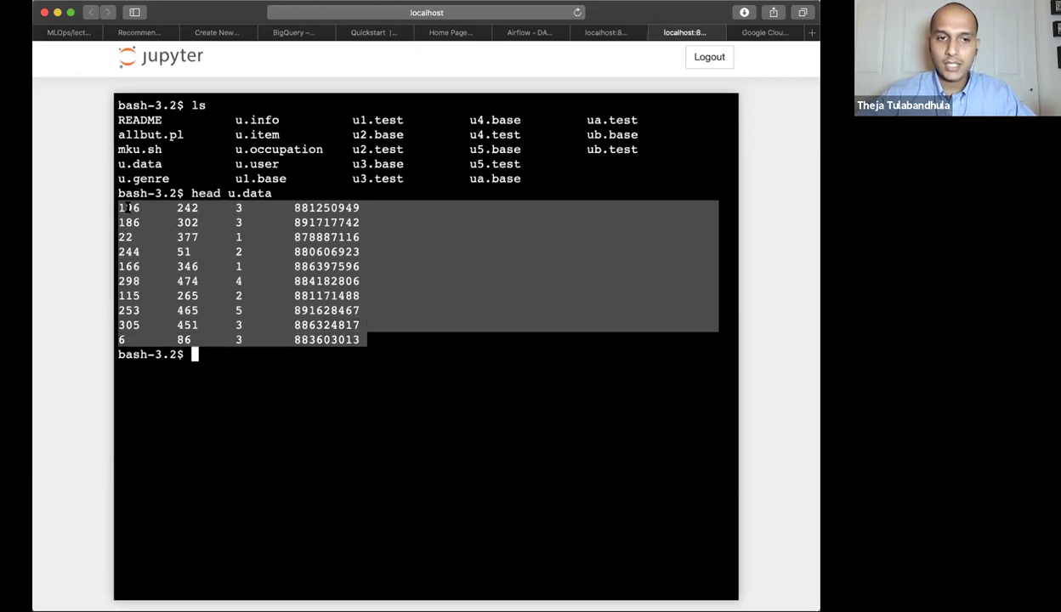
{"action": "double_click", "coordinate": [136, 207]}
{"action": "double_click", "coordinate": [180, 207]}
{"action": "left_click", "coordinate": [181, 208]}
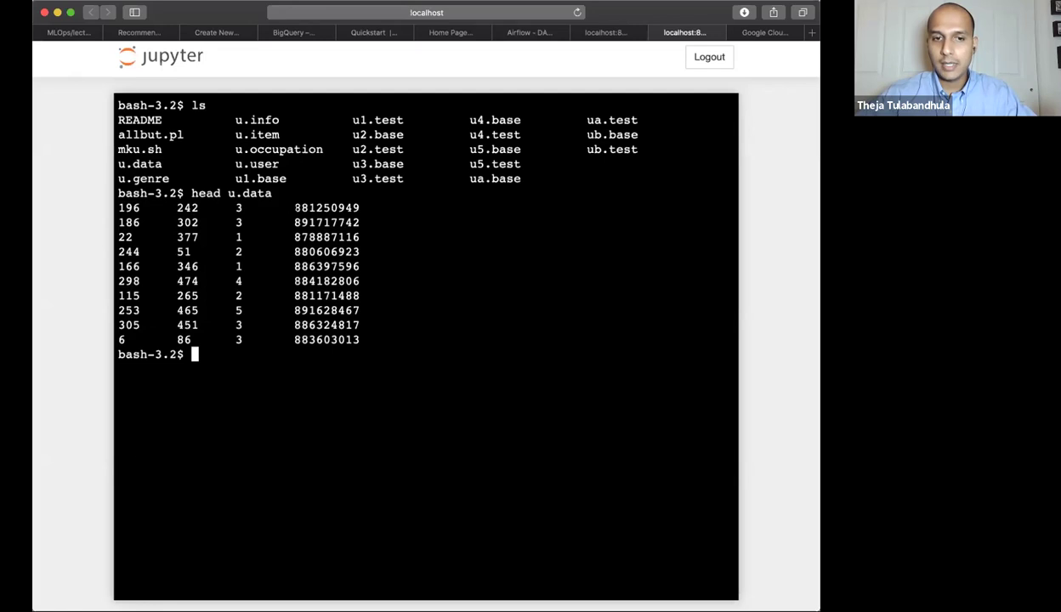
{"action": "double_click", "coordinate": [312, 208]}
{"action": "left_click", "coordinate": [313, 207]}
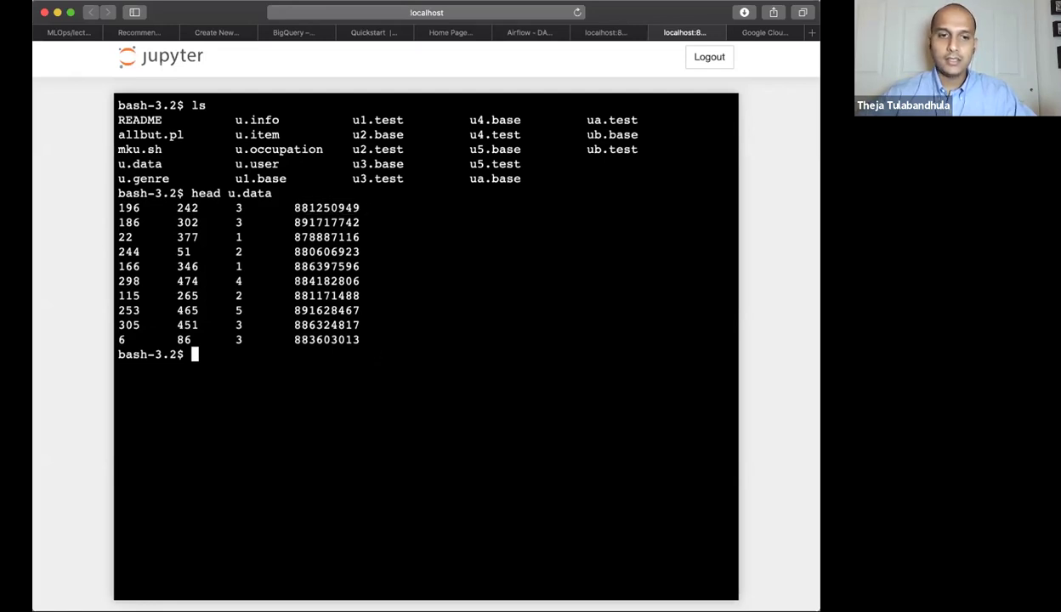
Show head u.item, highlight movie id 1 Toy Story and 01-Jan-1995, then open its IMDb link.
{"action": "key", "text": "Up"}
{"action": "key", "text": "BackSpace"}
{"action": "key", "text": "BackSpace"}
{"action": "key", "text": "BackSpace"}
{"action": "key", "text": "BackSpace"}
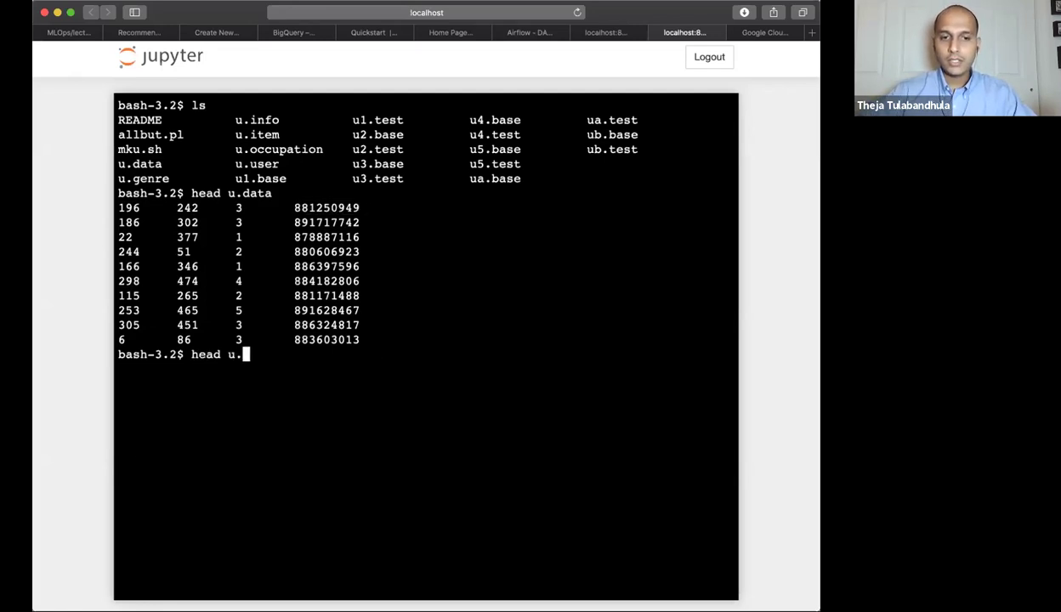
{"action": "type", "text": "item"}
{"action": "key", "text": "Return"}
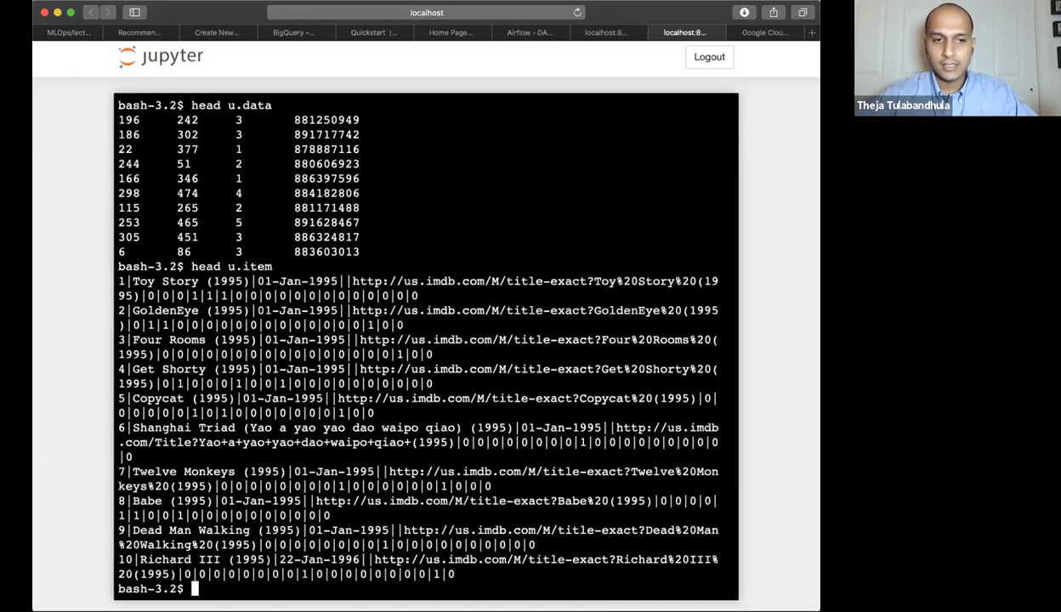
{"action": "double_click", "coordinate": [122, 281]}
{"action": "left_click_drag", "start_coordinate": [122, 280], "coordinate": [153, 280]}
{"action": "right_click", "coordinate": [141, 279]}
{"action": "key", "text": "Escape"}
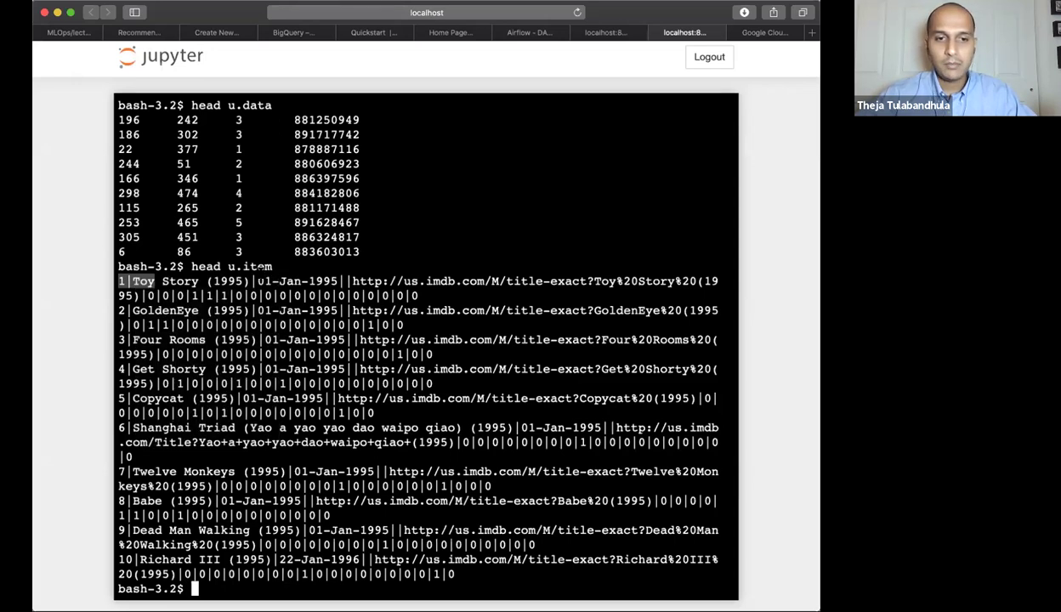
{"action": "left_click_drag", "start_coordinate": [257, 280], "coordinate": [119, 281]}
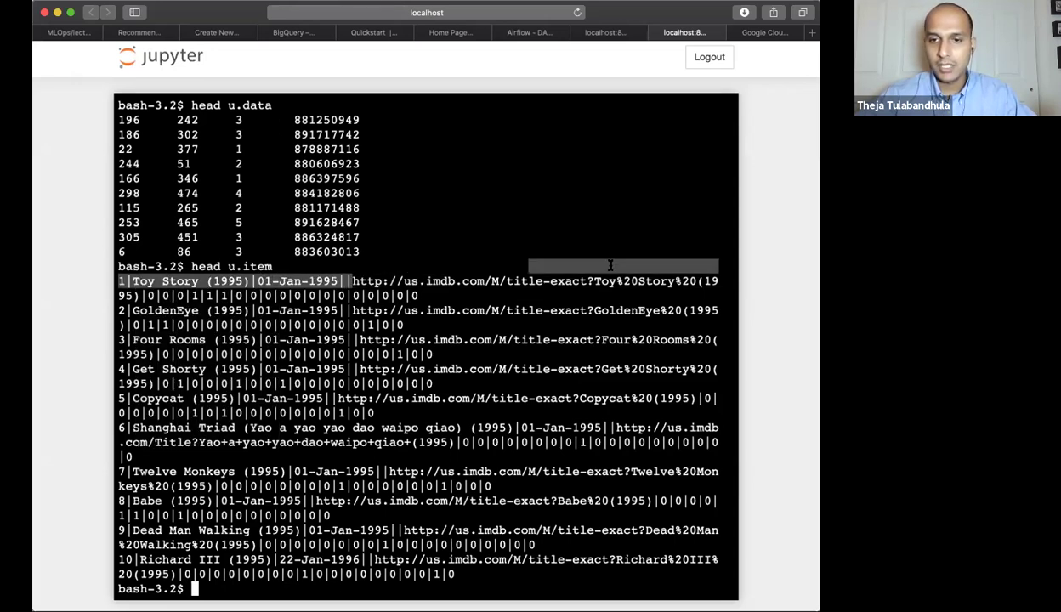
{"action": "left_click", "coordinate": [621, 289]}
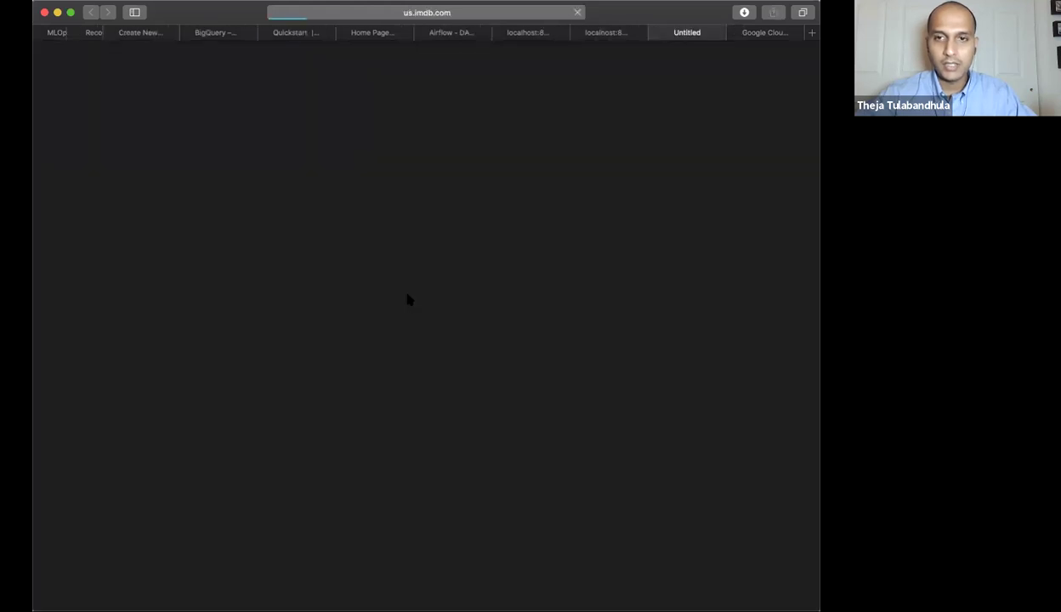
Close the IMDb tab with Cmd+W and clear the terminal screen.
{"action": "key", "text": "super+w"}
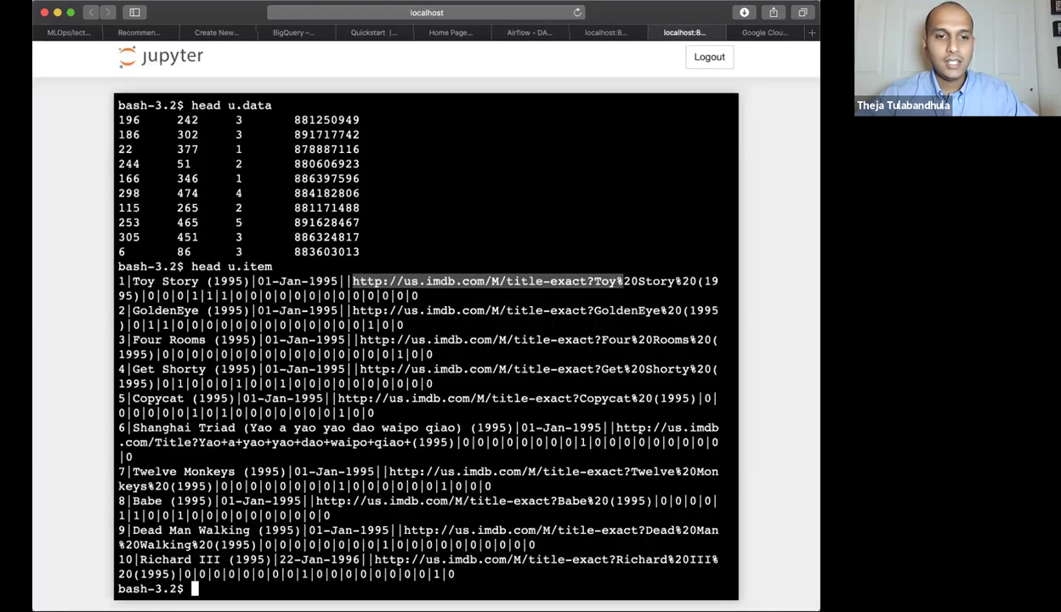
{"action": "type", "text": "clear"}
{"action": "key", "text": "Return"}
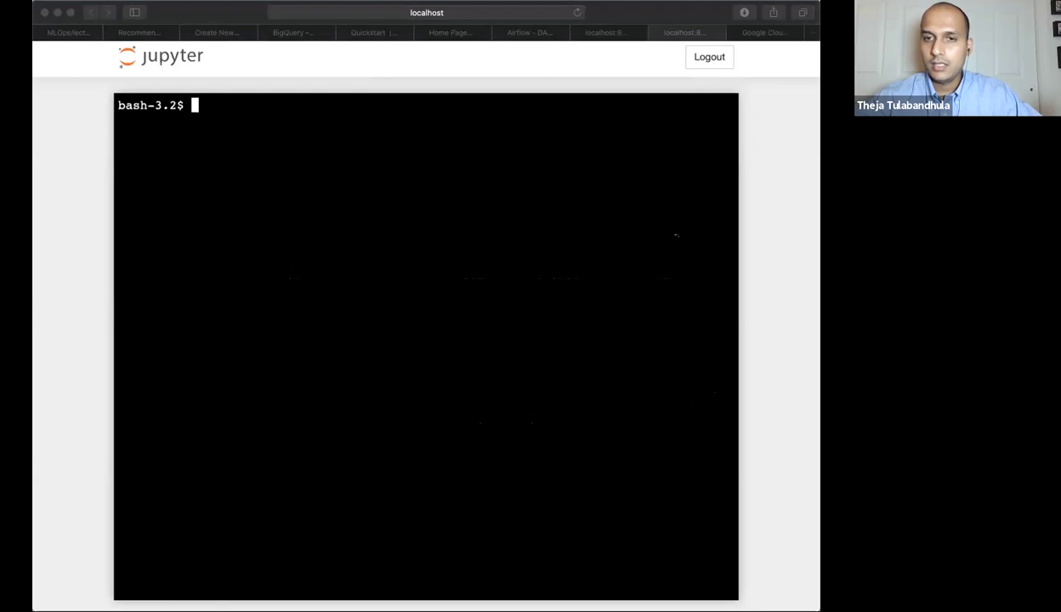
{"action": "left_click", "coordinate": [91, 85]}
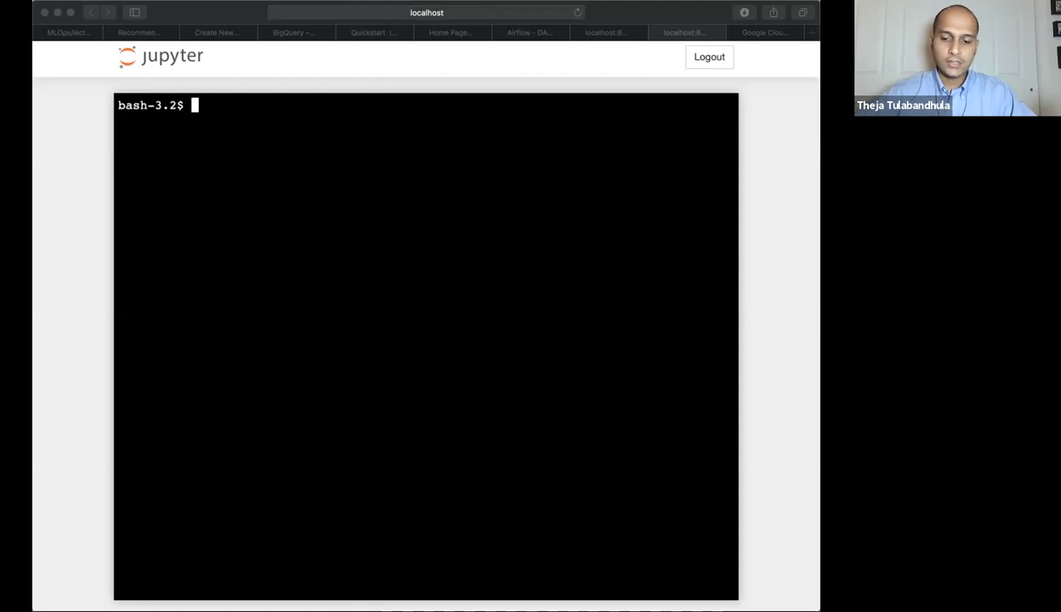
{"action": "key", "text": "super+Tab"}
{"action": "type", "text": "less"}
{"action": "key", "text": "BackSpace"}
{"action": "key", "text": "BackSpace"}
{"action": "key", "text": "BackSpace"}
{"action": "key", "text": "BackSpace"}
{"action": "key", "text": "BackSpace"}
Preview u.data, then rename it to u.data_no_header.
{"action": "type", "text": "head"}
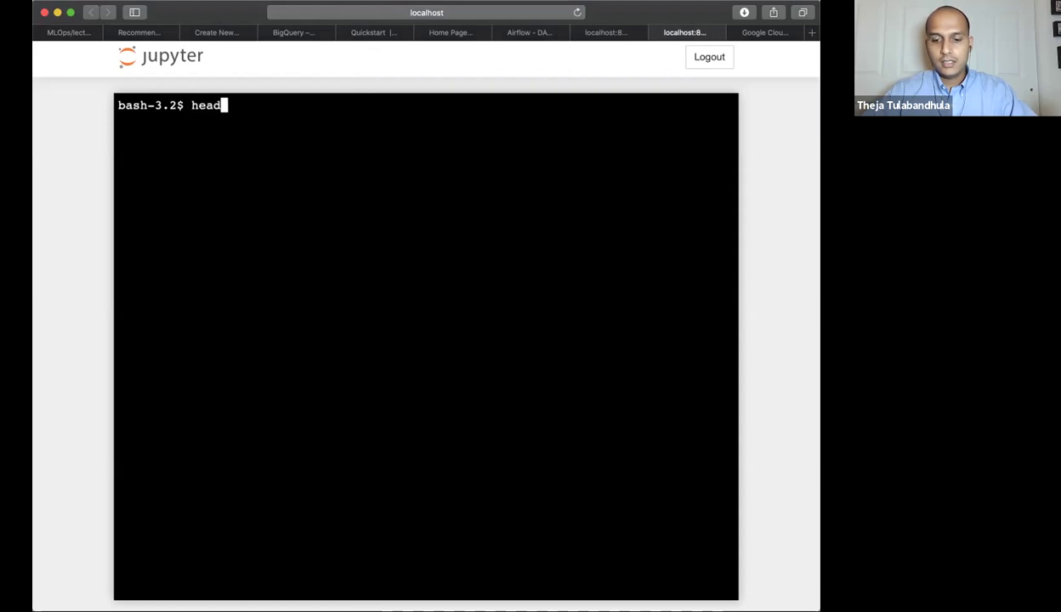
{"action": "type", "text": " u.data"}
{"action": "key", "text": "Return"}
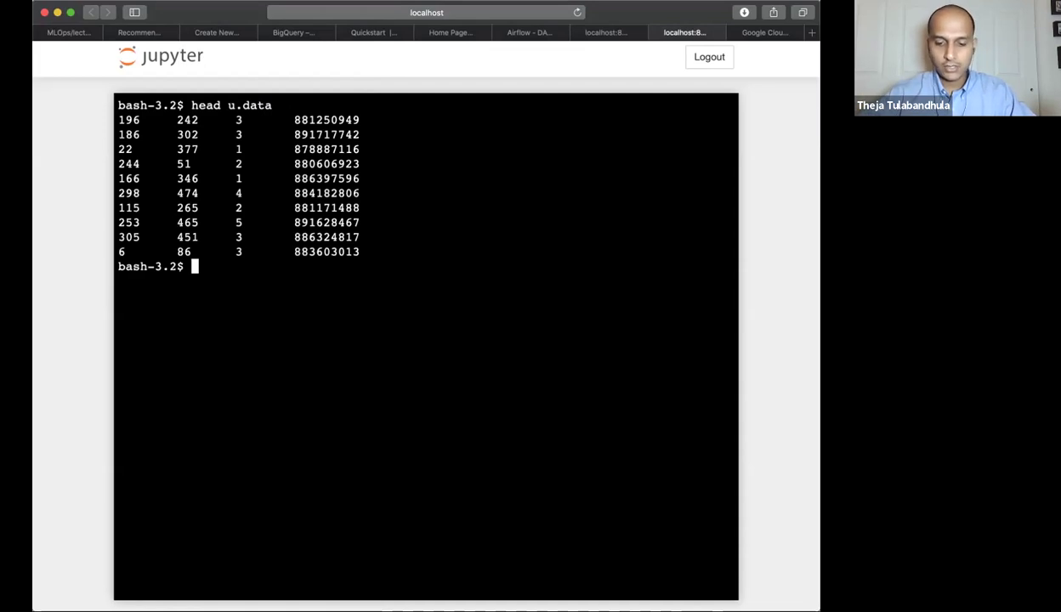
{"action": "type", "text": "mv u.d"}
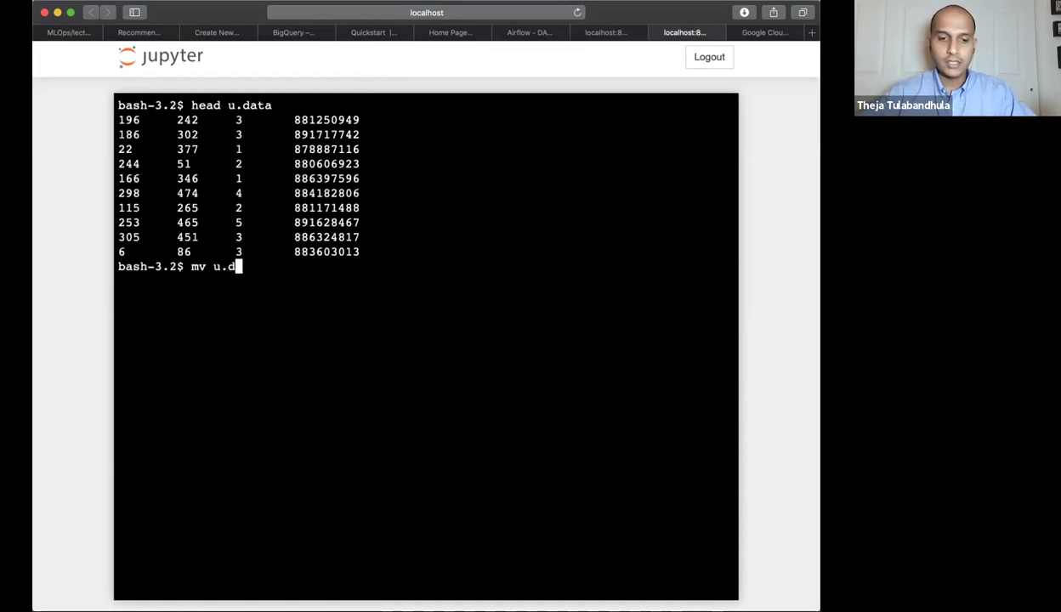
{"action": "type", "text": "ata u.data_"}
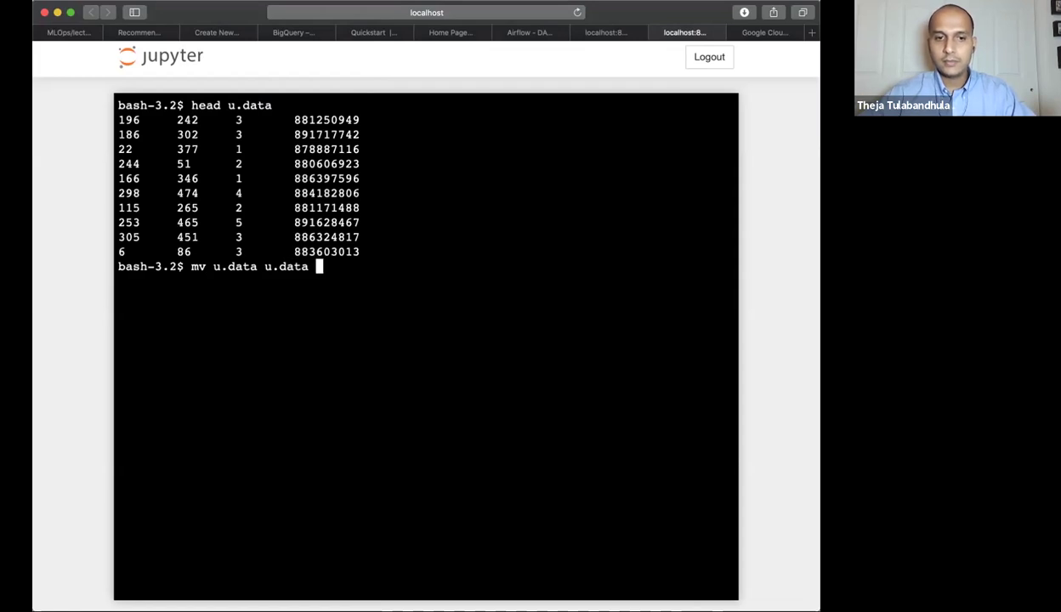
{"action": "type", "text": "no_header"}
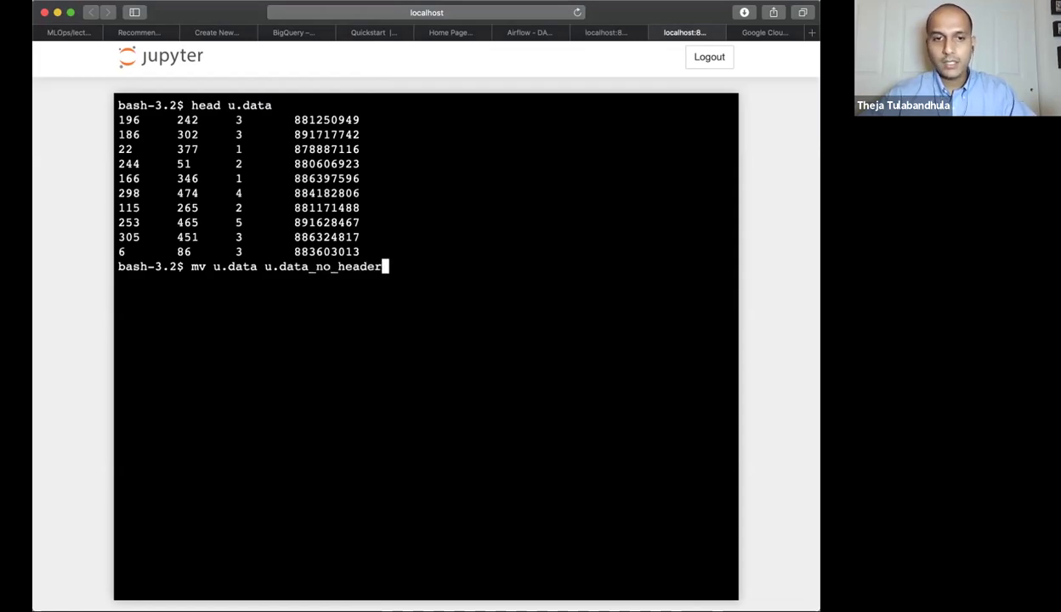
{"action": "key", "text": "Return"}
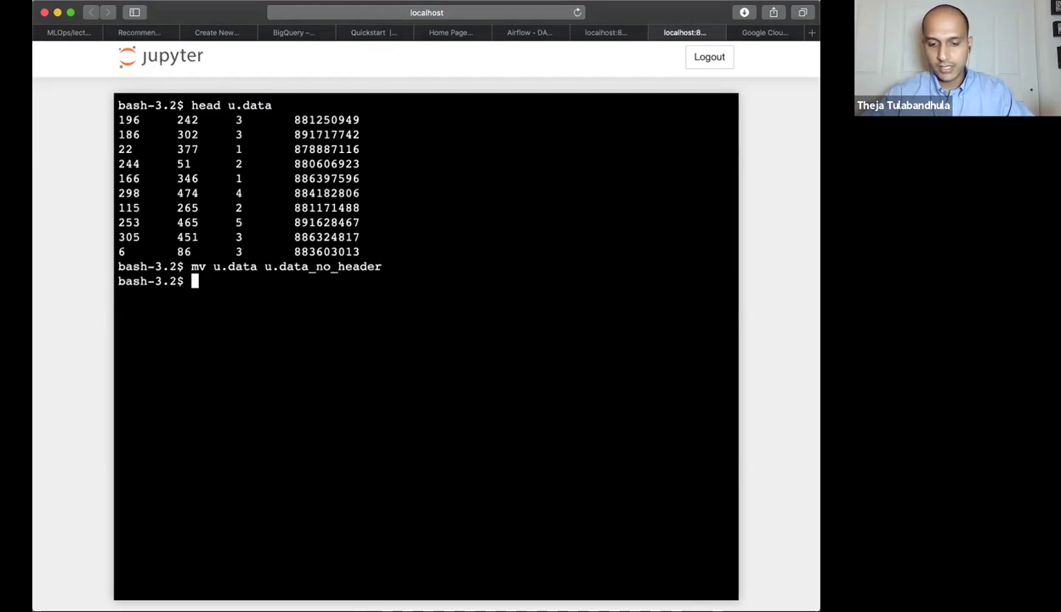
Create a new u.data in vi containing the header 'uid iid rating timestamp'.
{"action": "type", "text": "vim"}
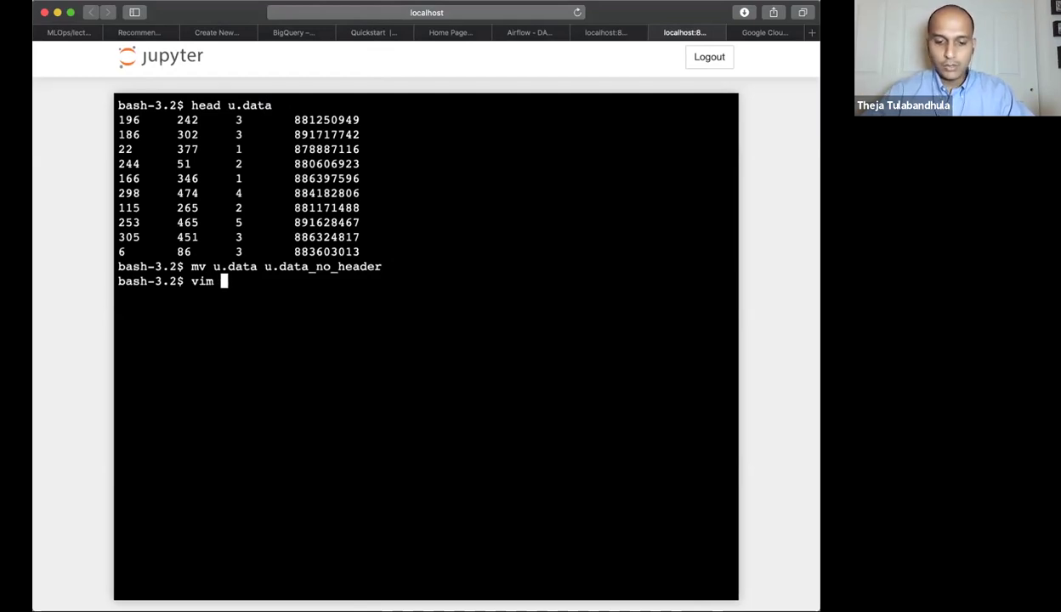
{"action": "type", "text": "u.data"}
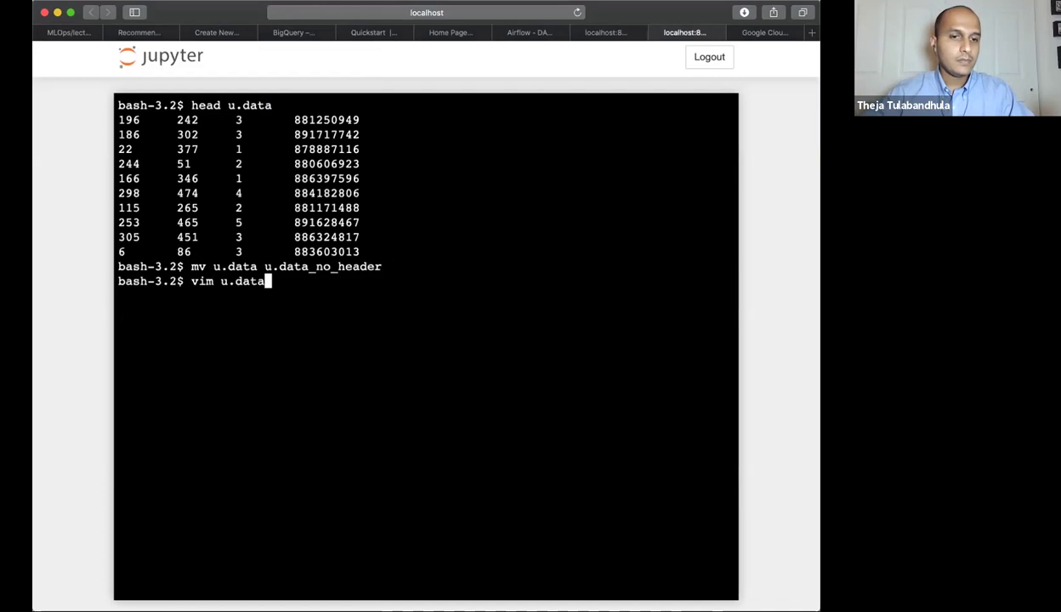
{"action": "key", "text": "Return"}
{"action": "type", "text": "i"}
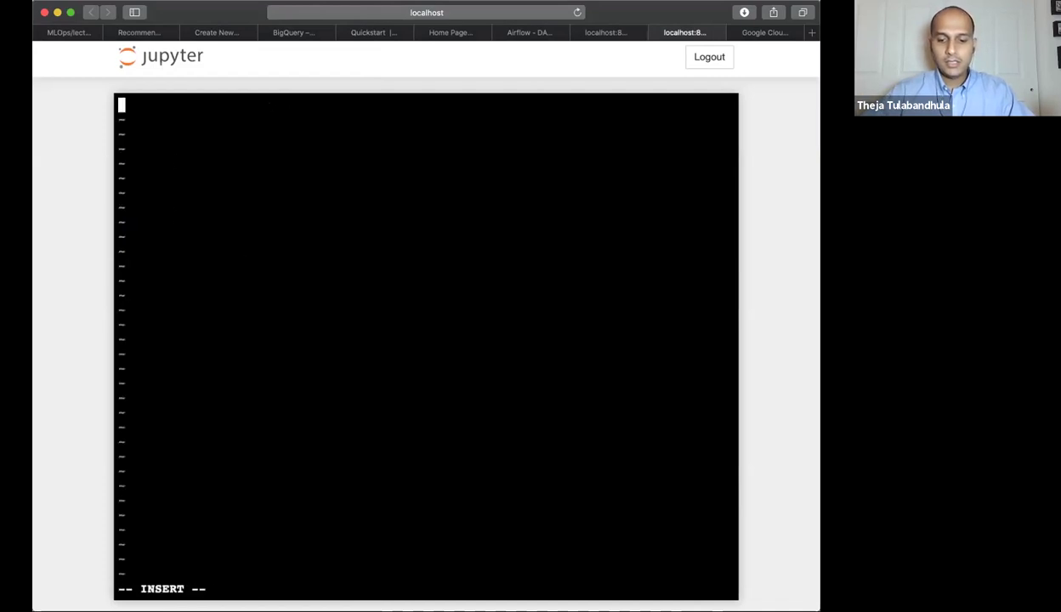
{"action": "type", "text": "uid iid"}
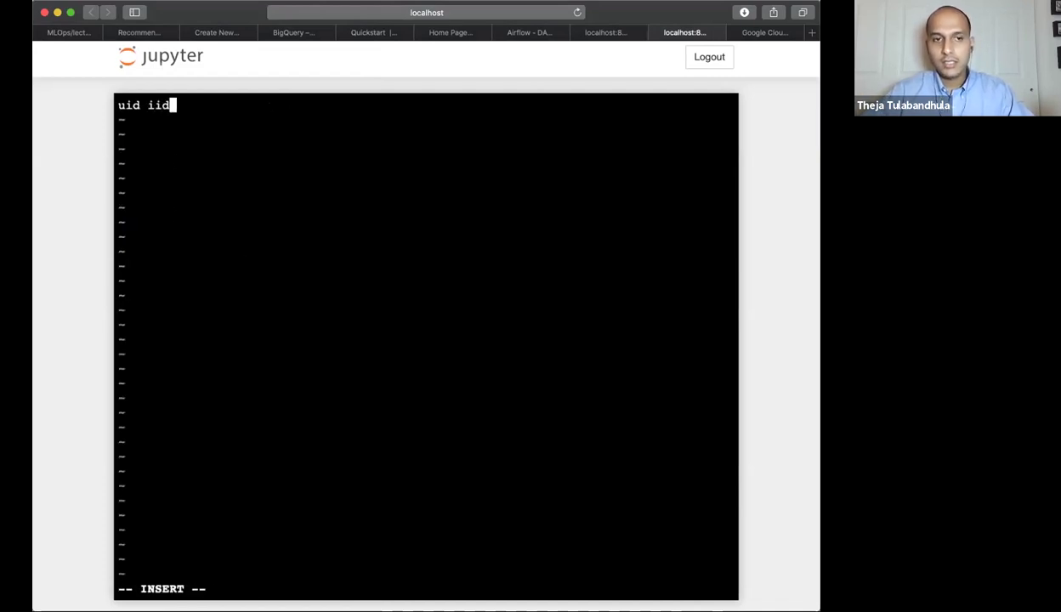
{"action": "type", "text": " rat"}
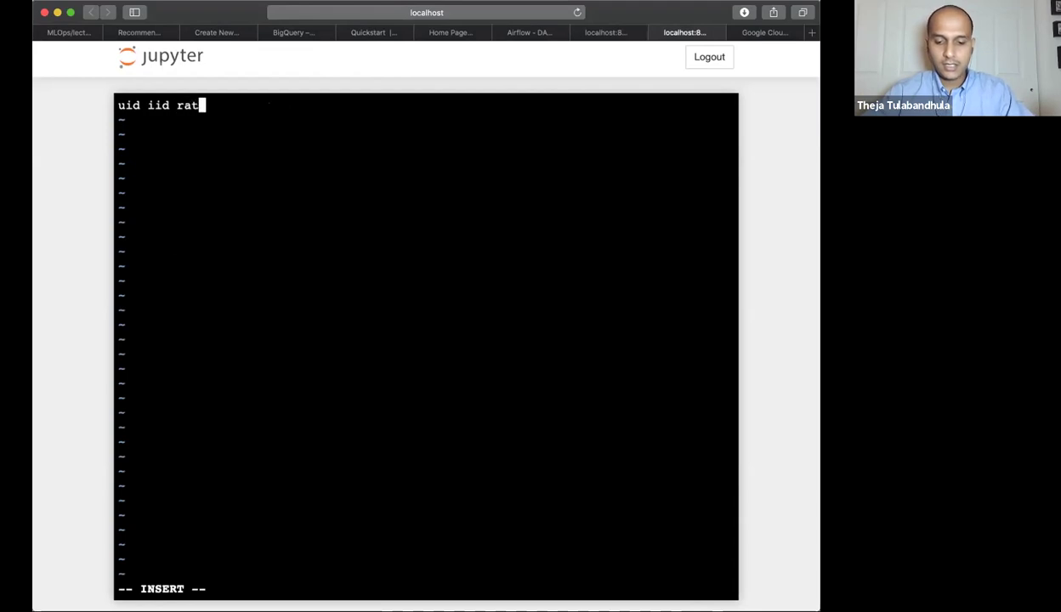
{"action": "type", "text": "ing timestamp"}
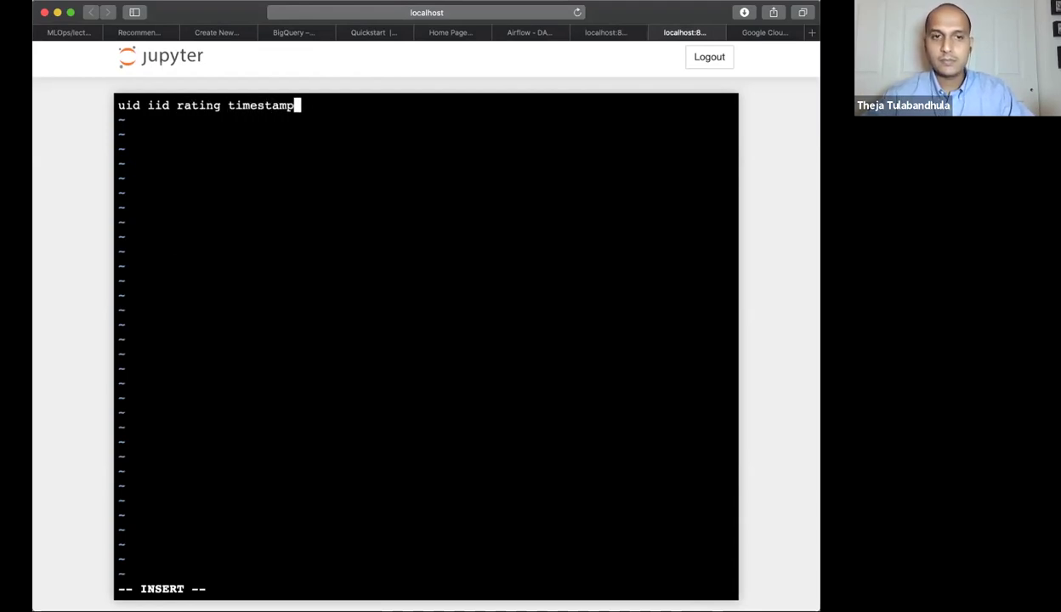
{"action": "key", "text": "Escape"}
{"action": "type", "text": ":wq"}
{"action": "key", "text": "Return"}
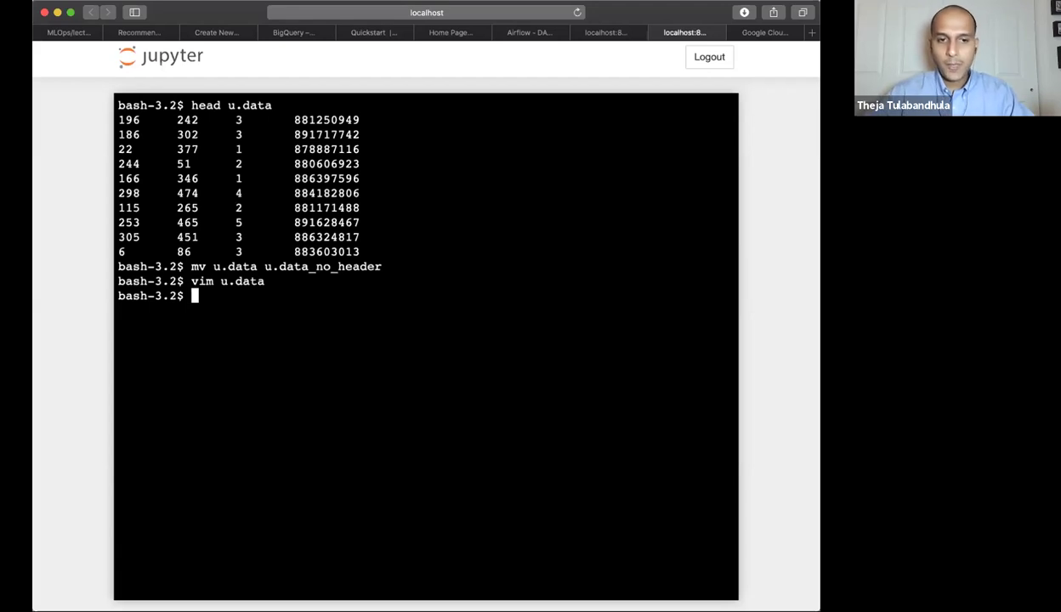
Append u.data_no_header onto u.data with cat >> and preview the result with head.
{"action": "type", "text": "cat "}
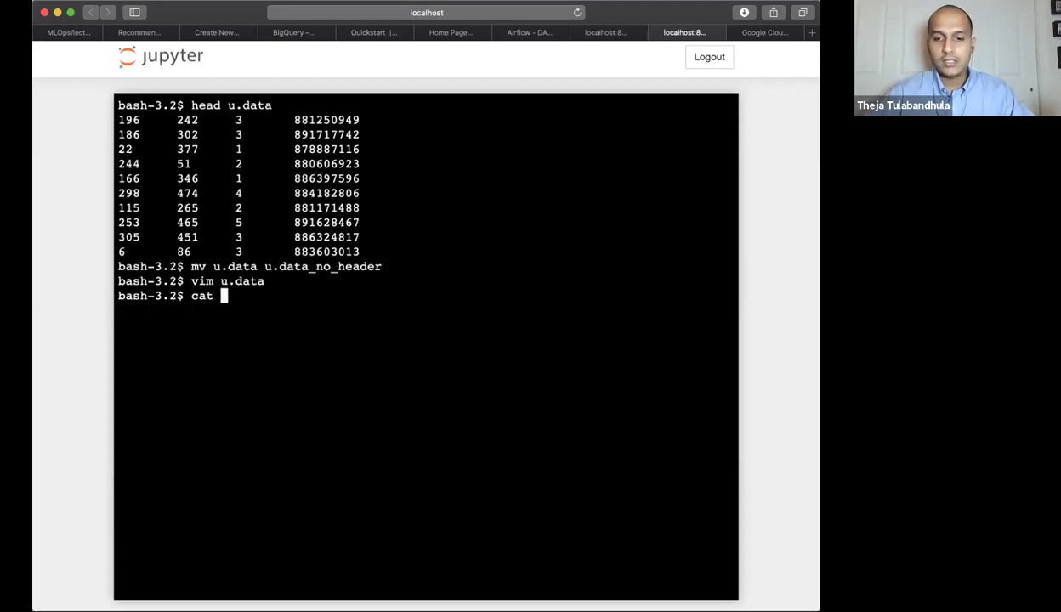
{"action": "type", "text": "u"}
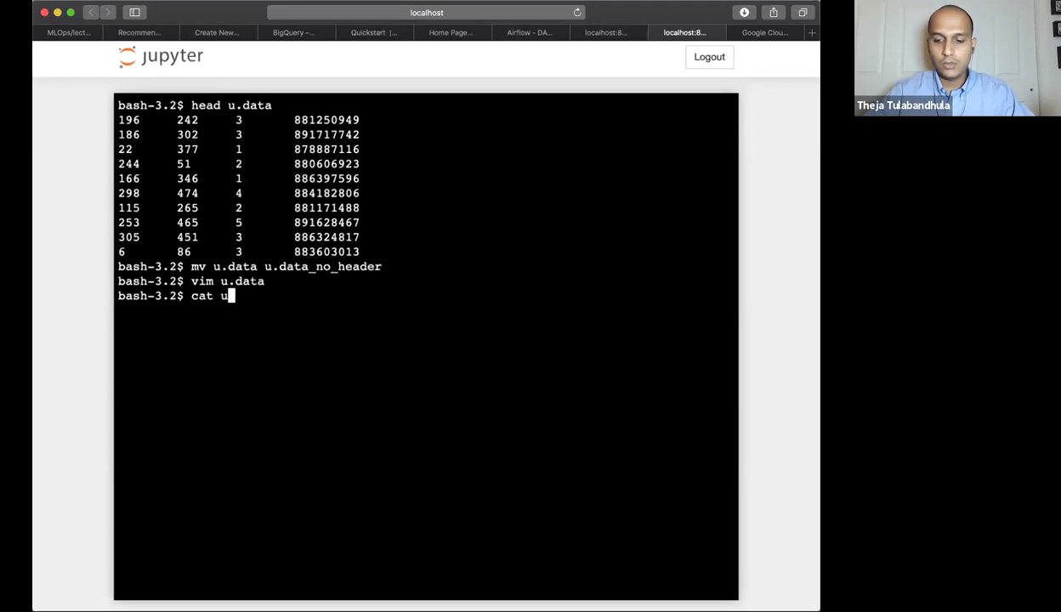
{"action": "type", "text": ".data"}
{"action": "key", "text": "Tab"}
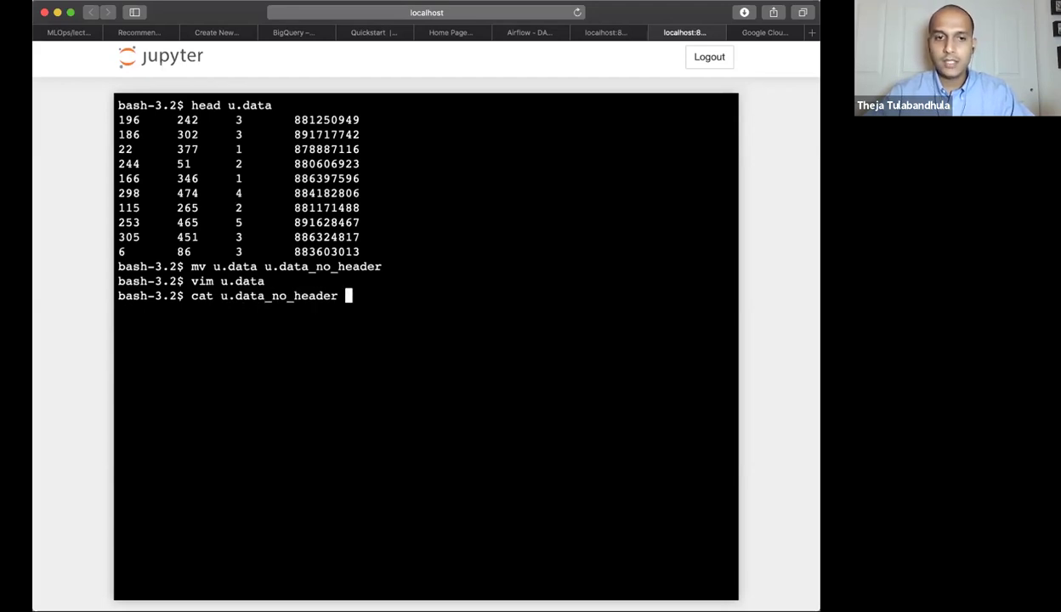
{"action": "type", "text": ">> u"}
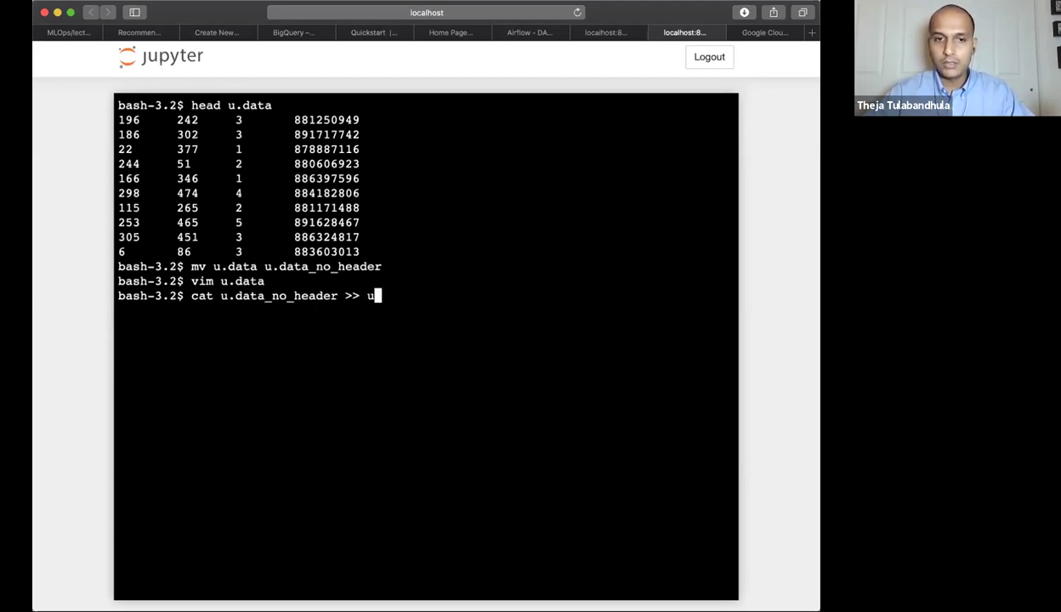
{"action": "type", "text": ".data"}
{"action": "key", "text": "Return"}
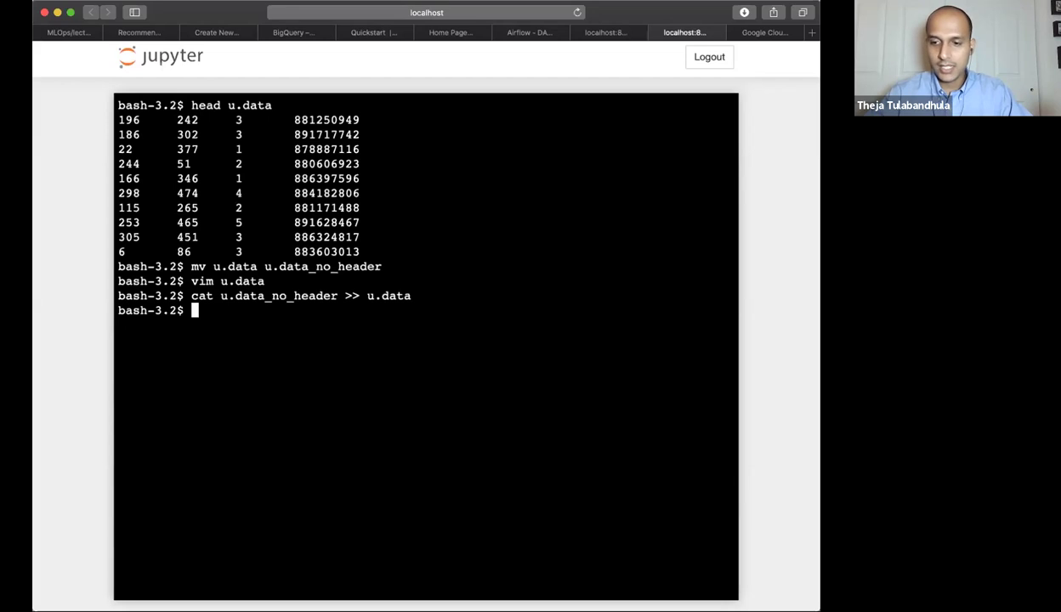
{"action": "type", "text": "head u.data"}
{"action": "key", "text": "Return"}
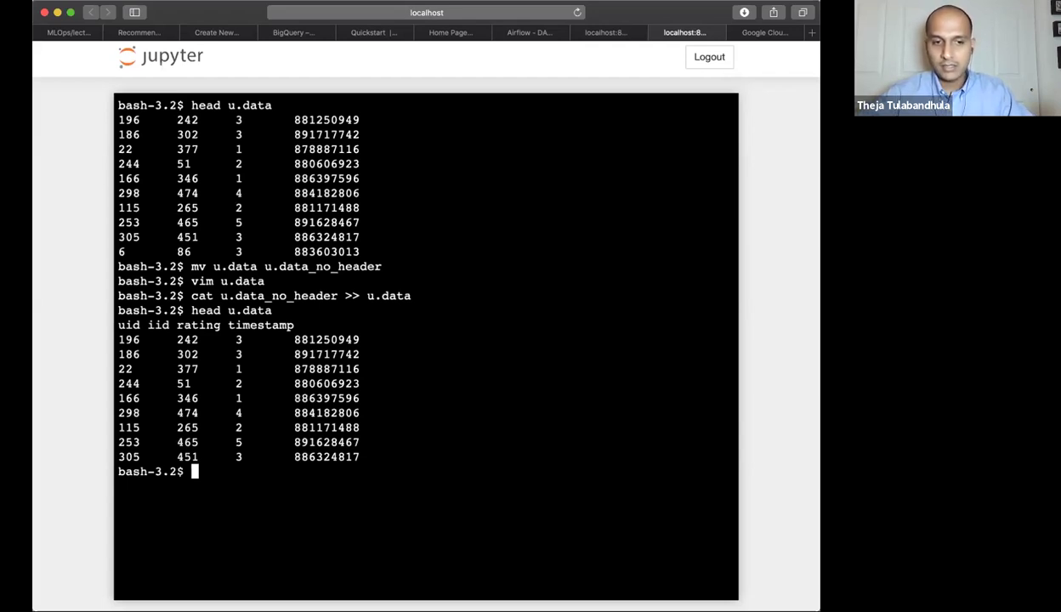
Overwrite u.data with only its first line using head -n 1.
{"action": "type", "text": "rm"}
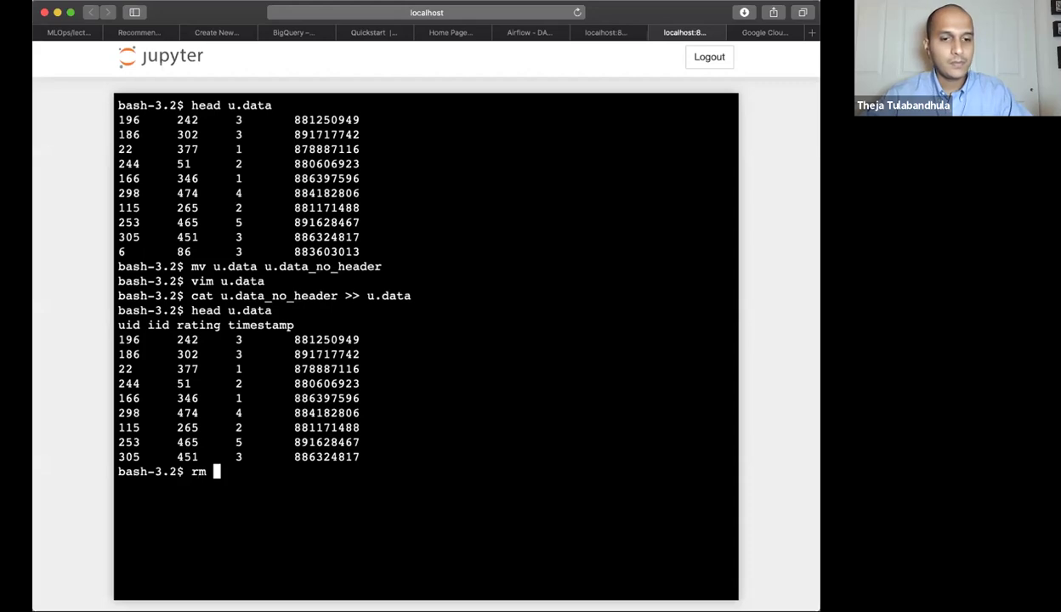
{"action": "key", "text": "BackSpace"}
{"action": "key", "text": "BackSpace"}
{"action": "key", "text": "BackSpace"}
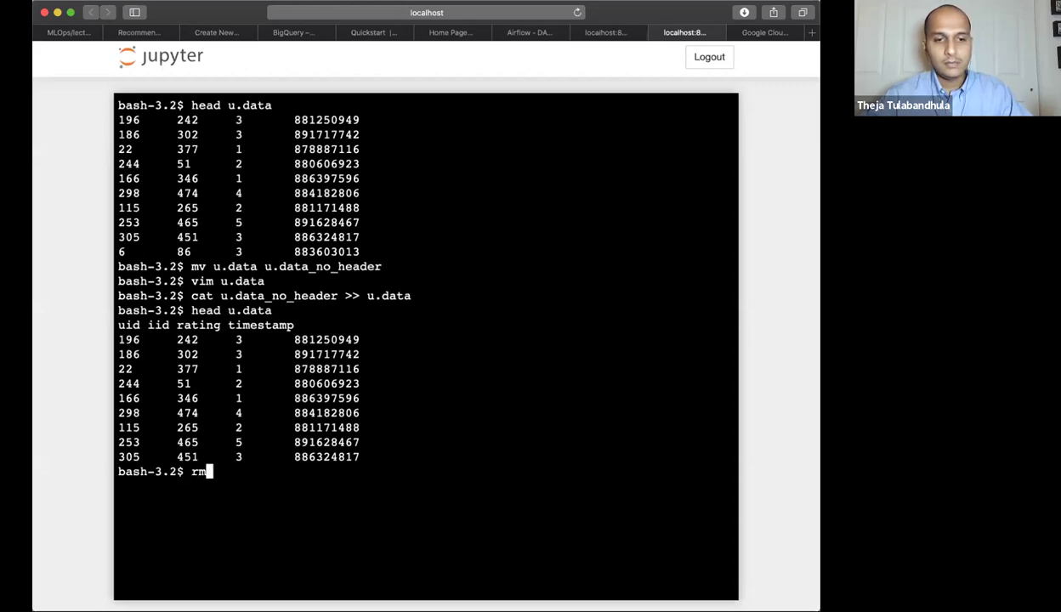
{"action": "type", "text": "head "}
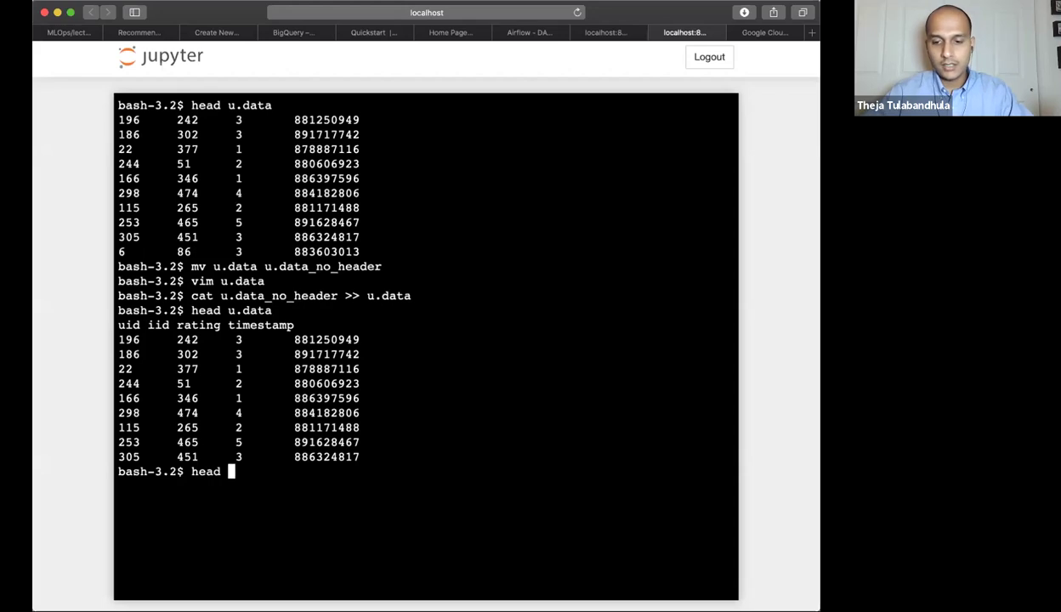
{"action": "type", "text": "-n 1 u."}
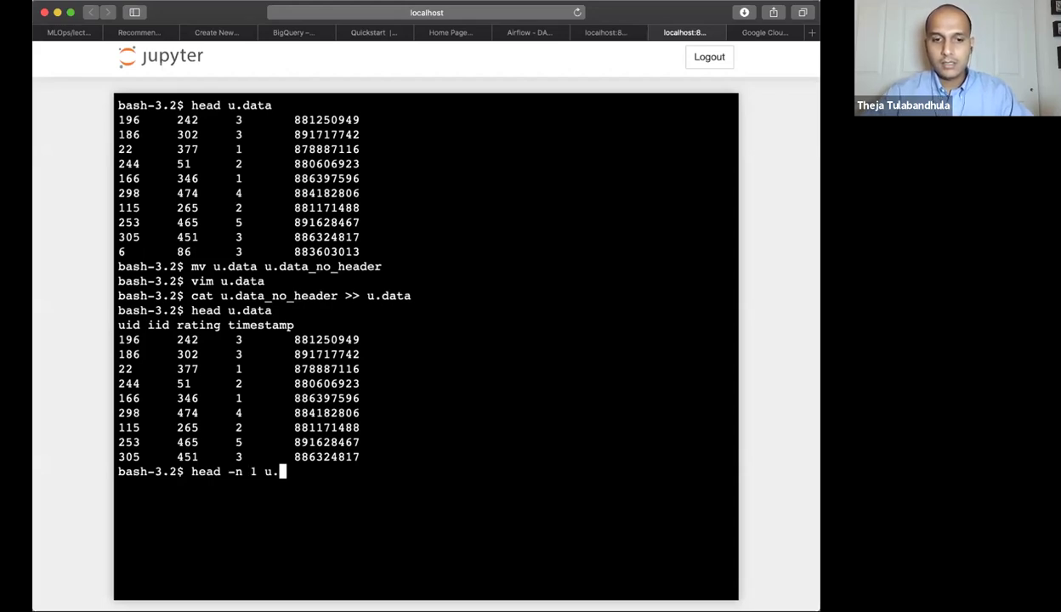
{"action": "type", "text": "data > u.da"}
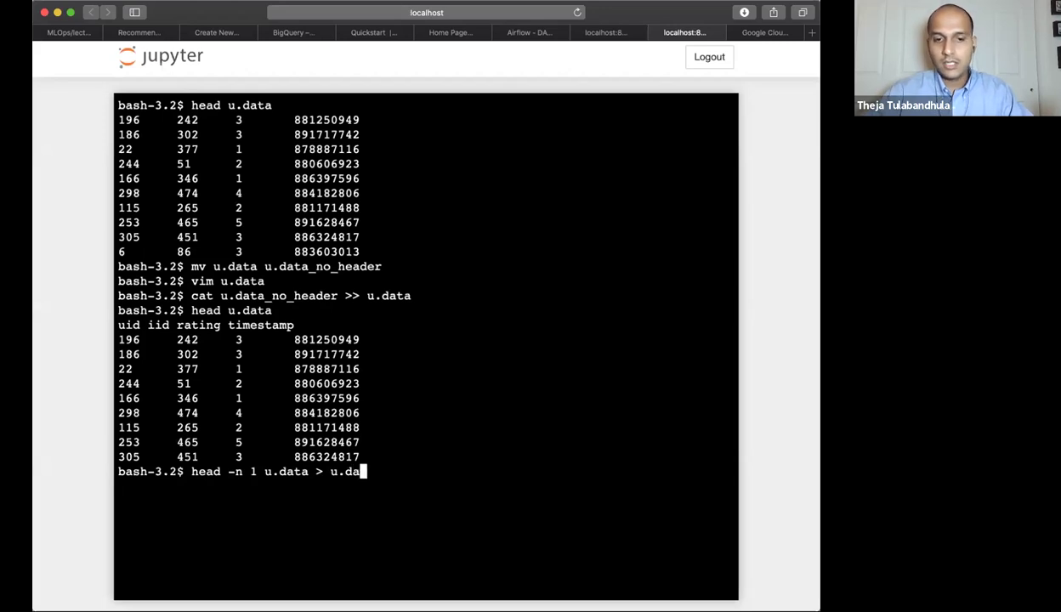
{"action": "type", "text": "ta"}
{"action": "key", "text": "Return"}
In vim, write a tab-separated uid iid rating timestamp header into u.data and save.
{"action": "type", "text": "less"}
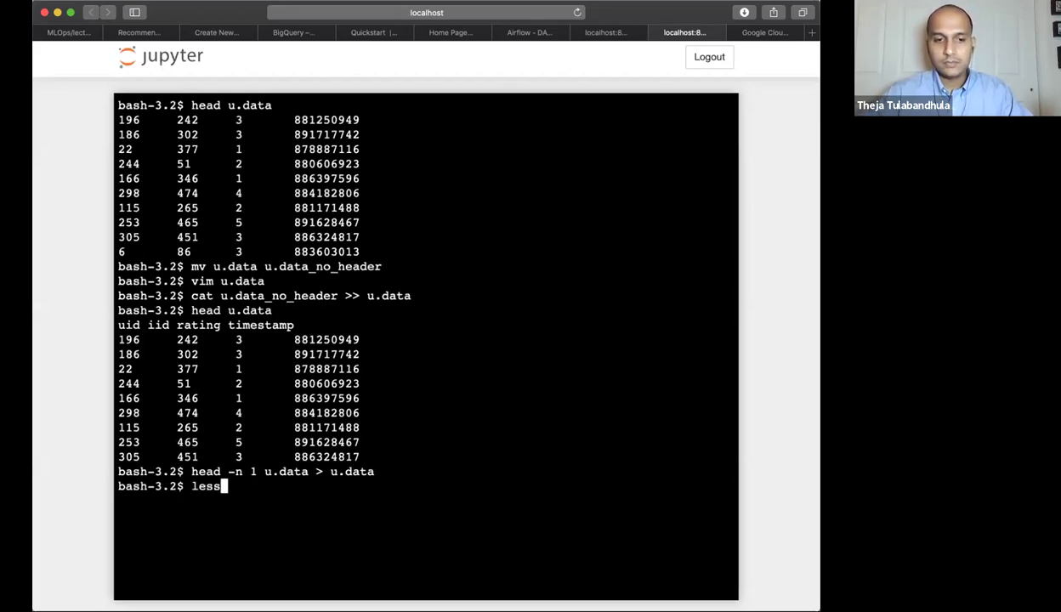
{"action": "key", "text": "BackSpace"}
{"action": "key", "text": "BackSpace"}
{"action": "key", "text": "BackSpace"}
{"action": "key", "text": "BackSpace"}
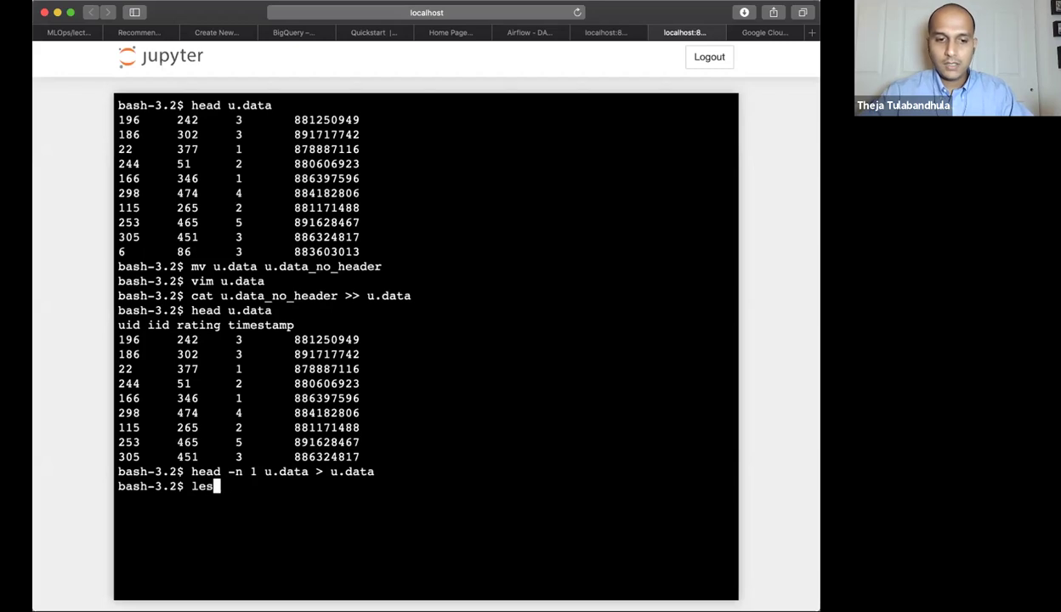
{"action": "type", "text": "vim u"}
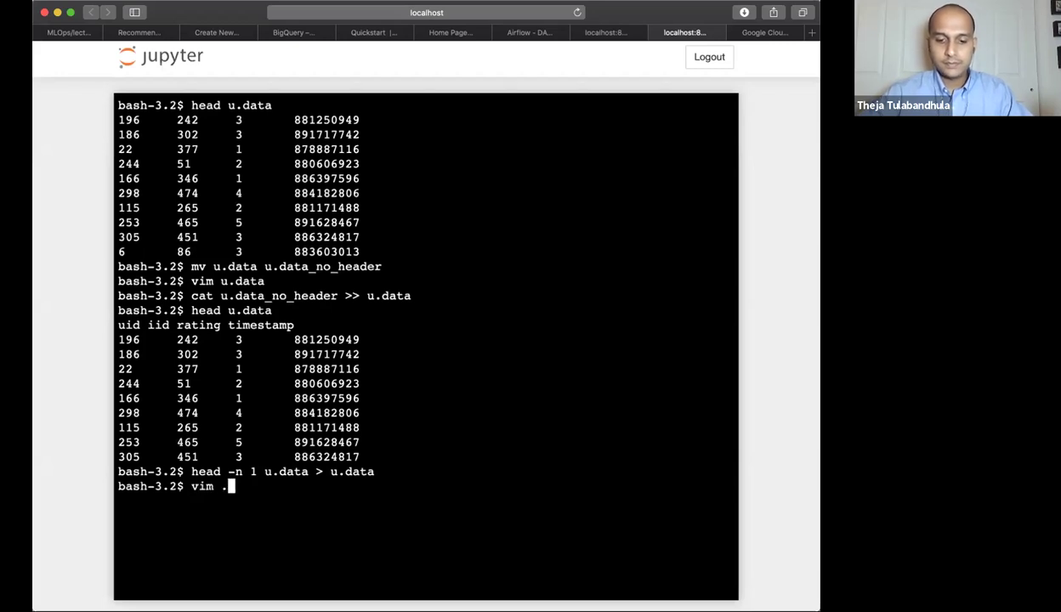
{"action": "type", "text": ".data"}
{"action": "key", "text": "Return"}
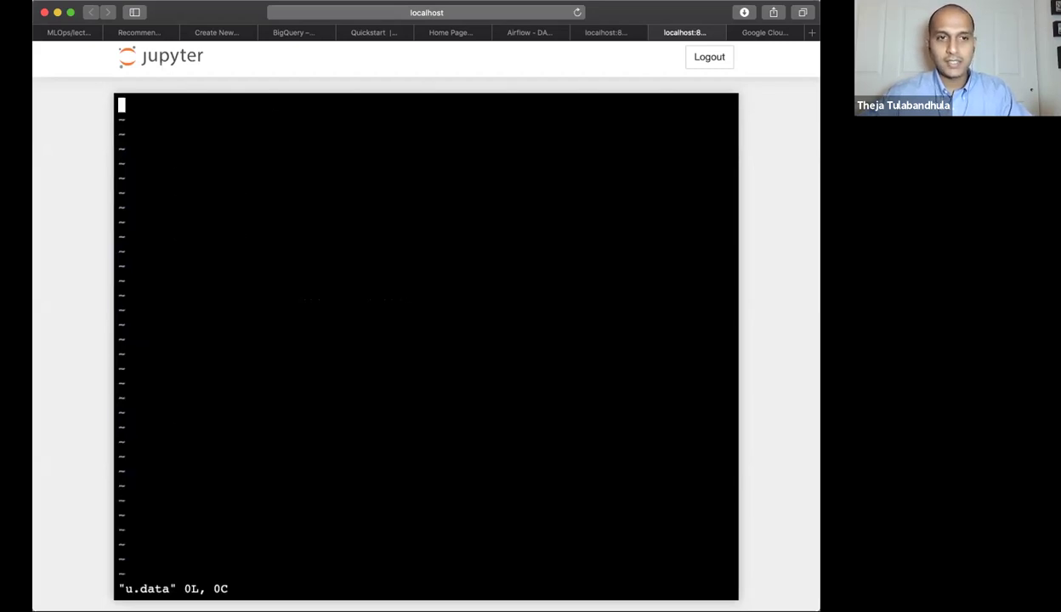
{"action": "type", "text": "ia"}
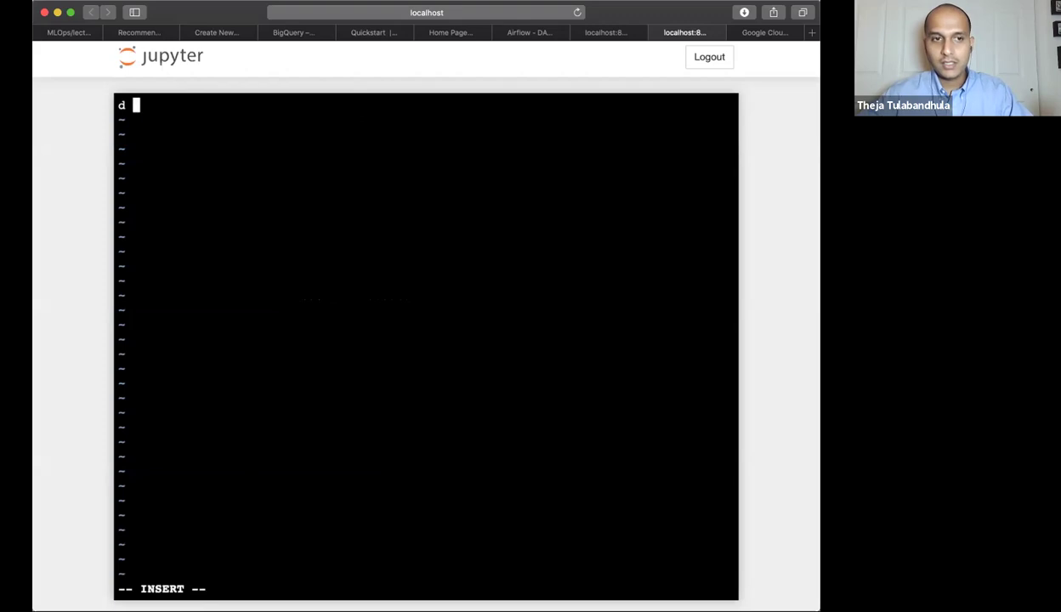
{"action": "key", "text": "BackSpace"}
{"action": "type", "text": "uid"}
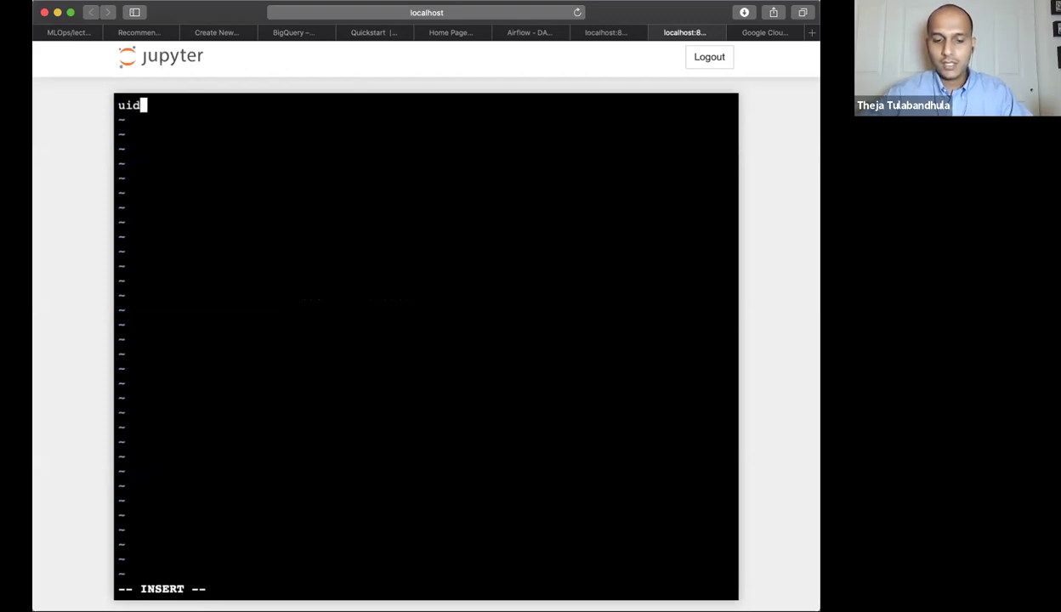
{"action": "key", "text": "Tab"}
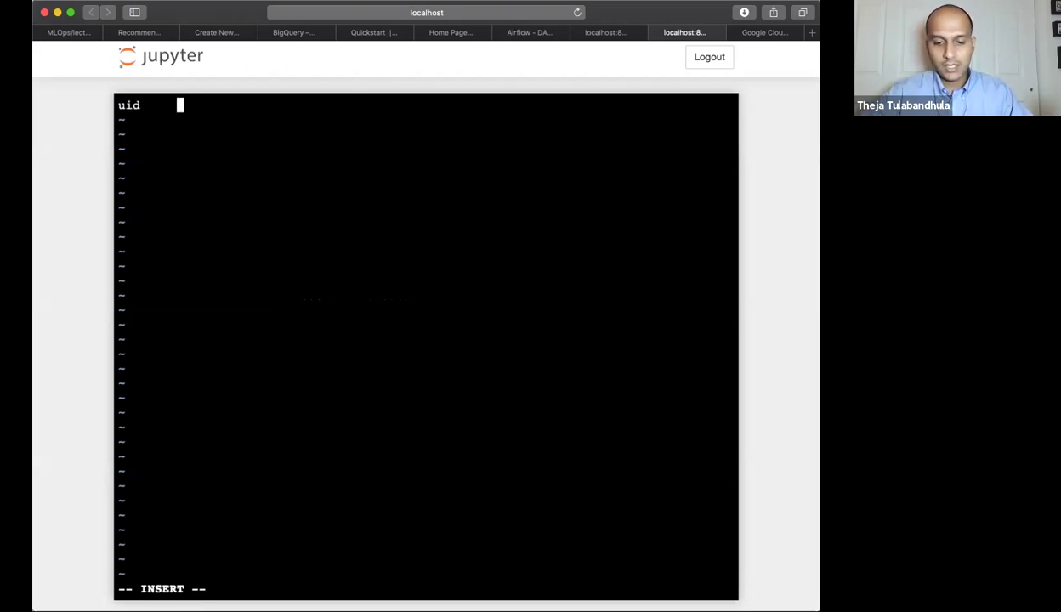
{"action": "type", "text": "iid"}
{"action": "key", "text": "Tab"}
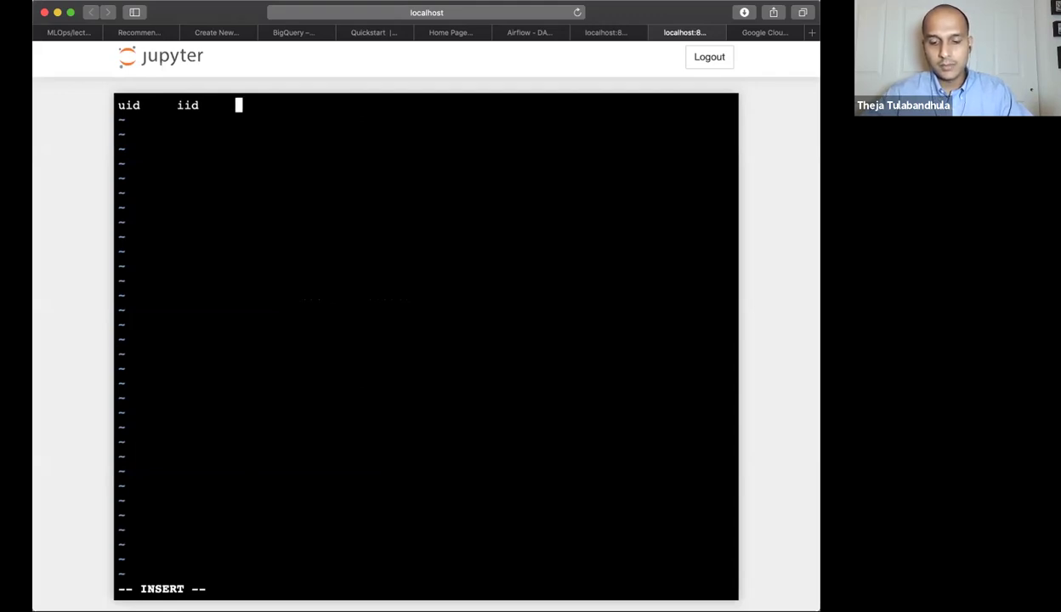
{"action": "type", "text": "rating "}
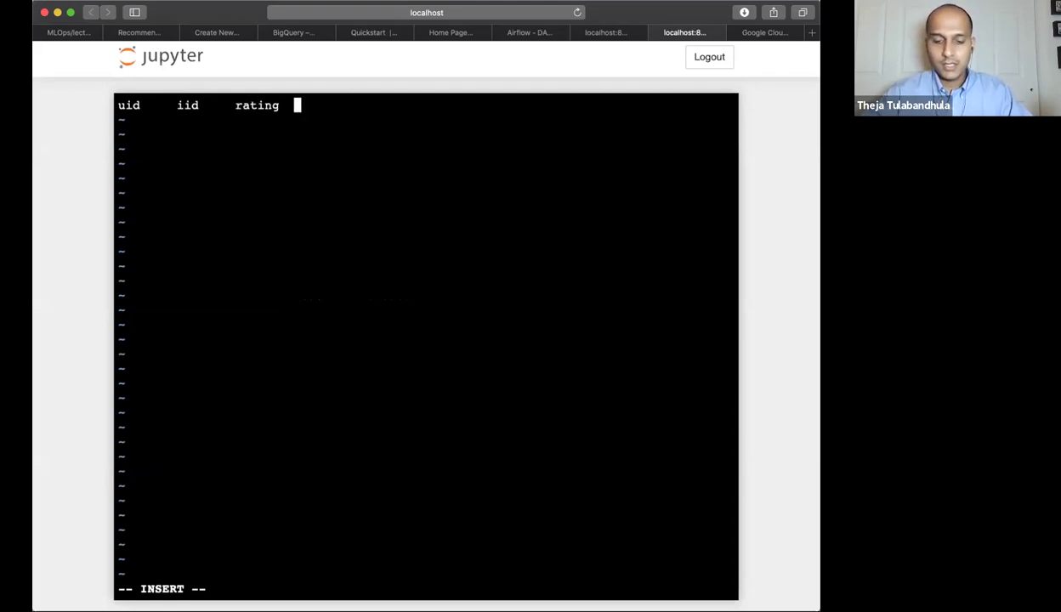
{"action": "type", "text": " timestamp"}
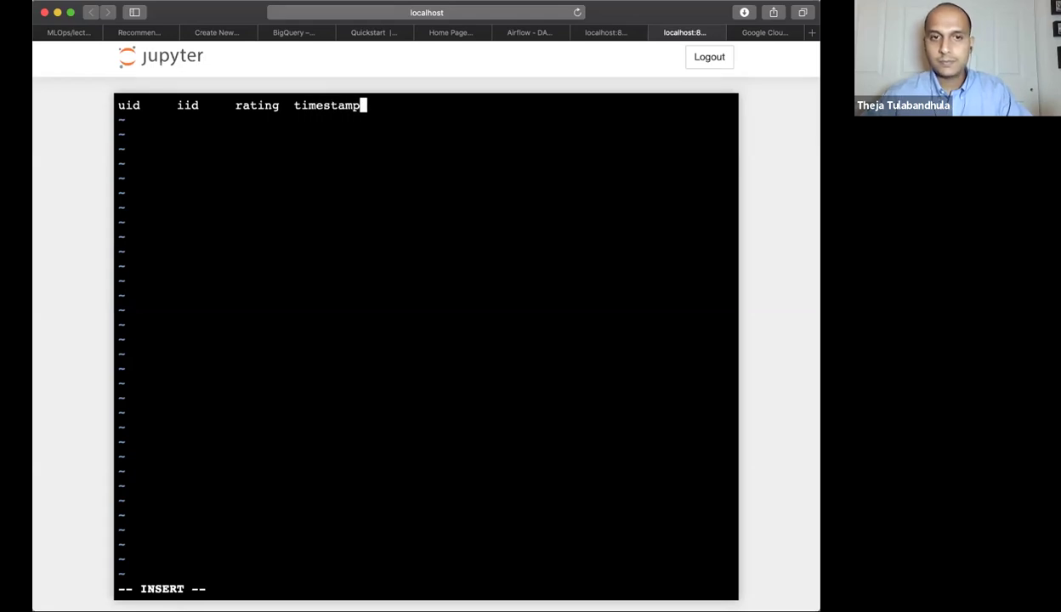
{"action": "key", "text": "Escape"}
{"action": "type", "text": ":wq"}
{"action": "key", "text": "Return"}
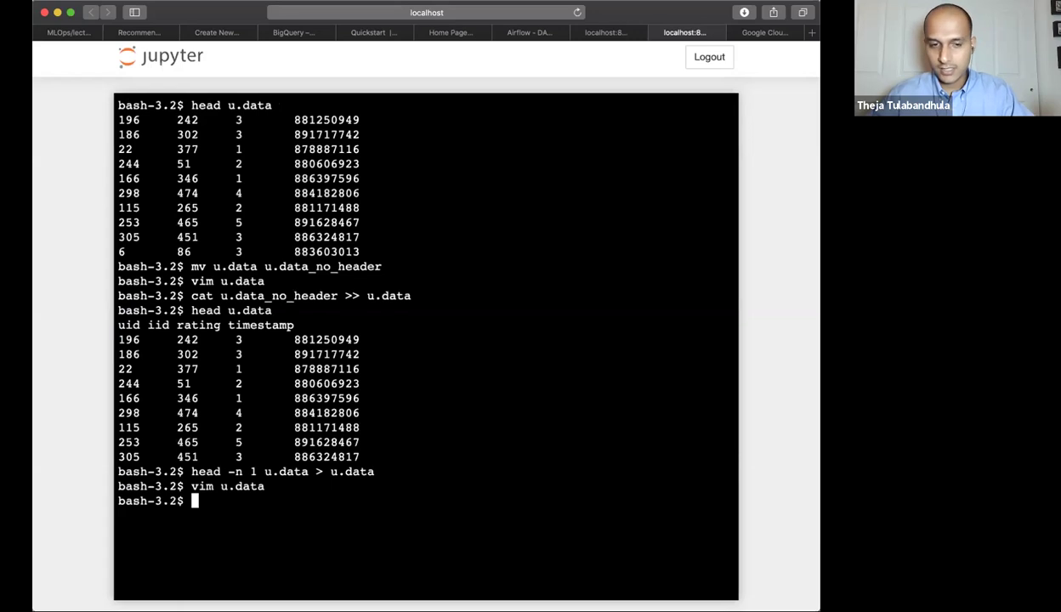
Append u.data_no_header back onto u.data, check the header in vim, then clear the terminal.
{"action": "key", "text": "Up"}
{"action": "key", "text": "Up"}
{"action": "key", "text": "Up"}
{"action": "key", "text": "Up"}
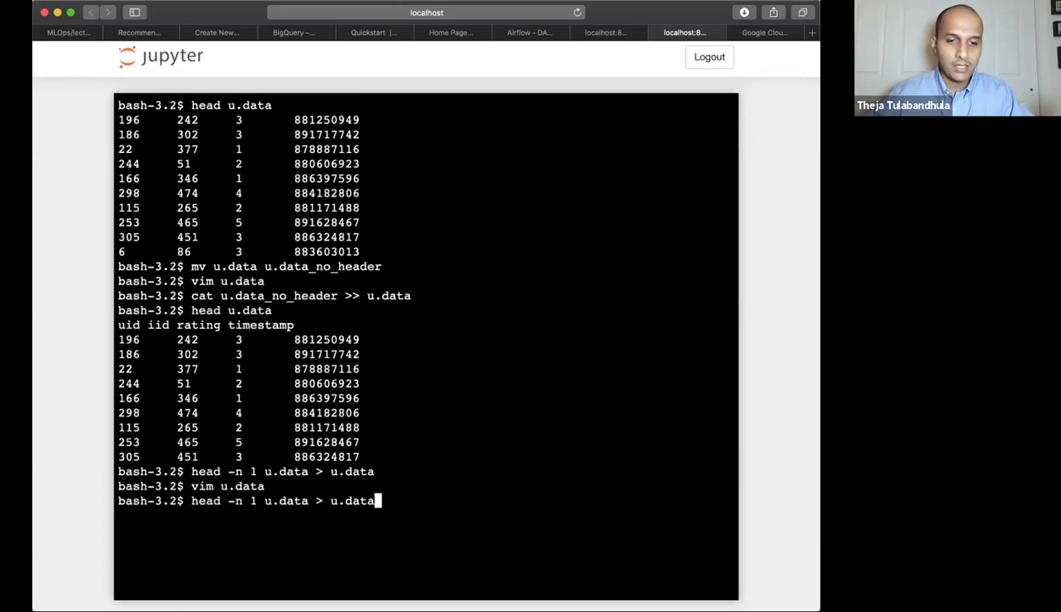
{"action": "key", "text": "Return"}
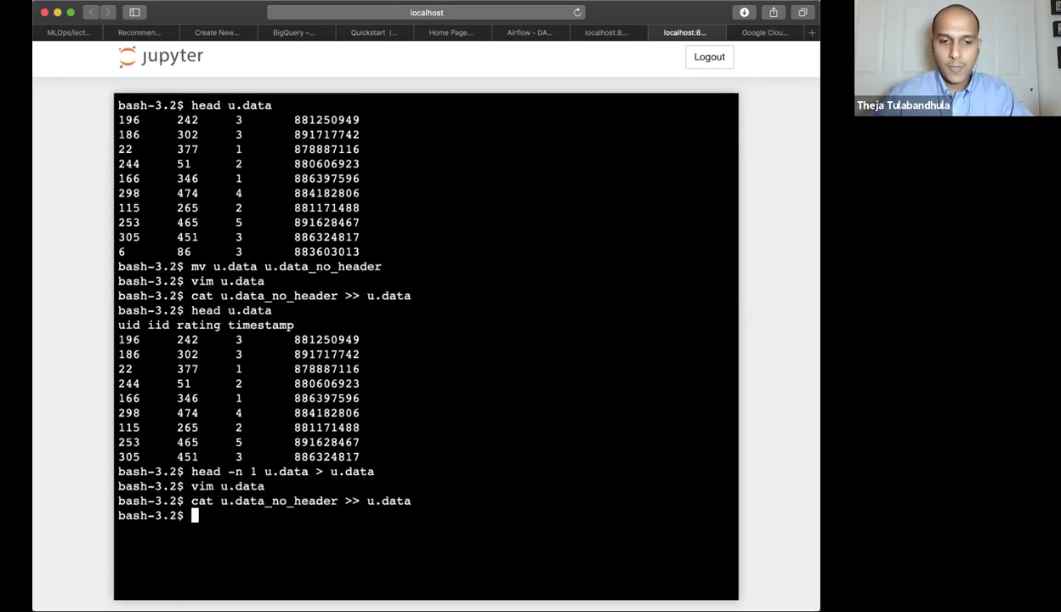
{"action": "key", "text": "Up"}
{"action": "key", "text": "Up"}
{"action": "key", "text": "Return"}
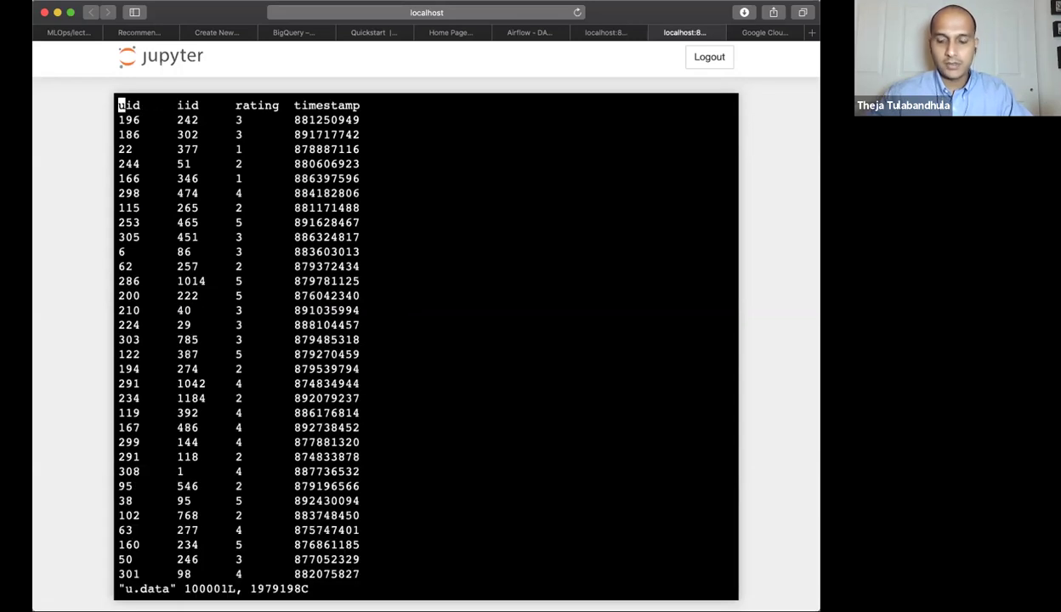
{"action": "type", "text": ":q"}
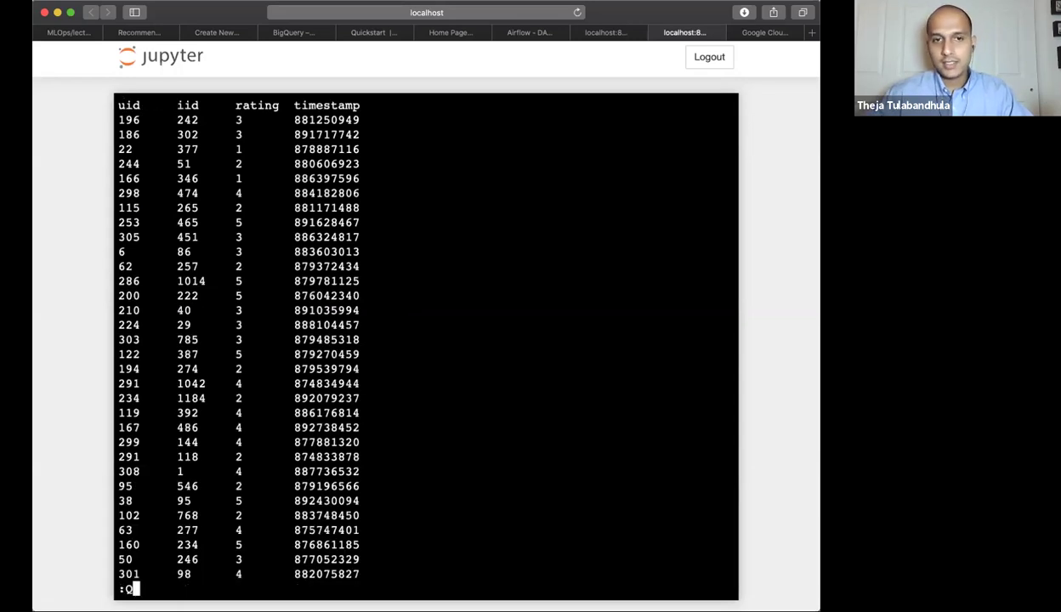
{"action": "key", "text": "Return"}
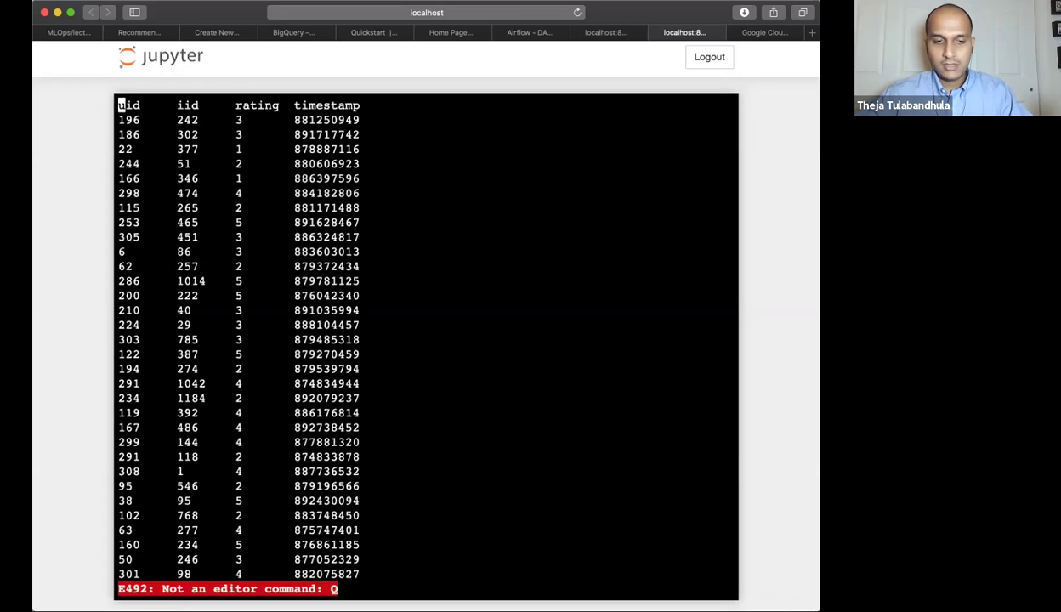
{"action": "type", "text": ":q!"}
{"action": "key", "text": "Return"}
{"action": "type", "text": "clear"}
{"action": "key", "text": "Return"}
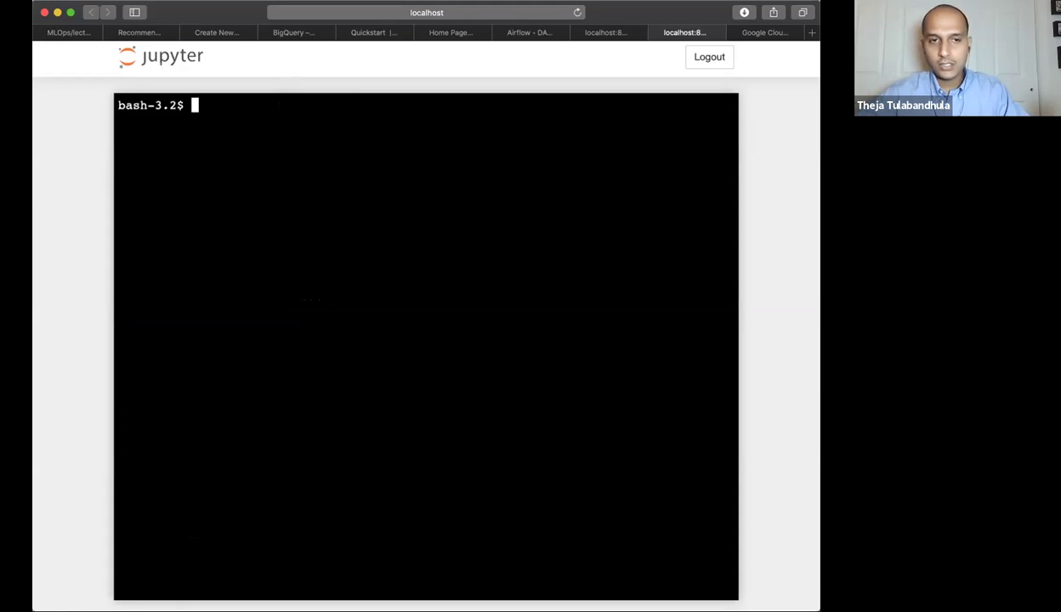
Enter the command cat u.item | cut -f 1,2 > movies_raw.dat at the terminal prompt.
{"action": "key", "text": "super+Tab"}
{"action": "key", "text": "super+Tab"}
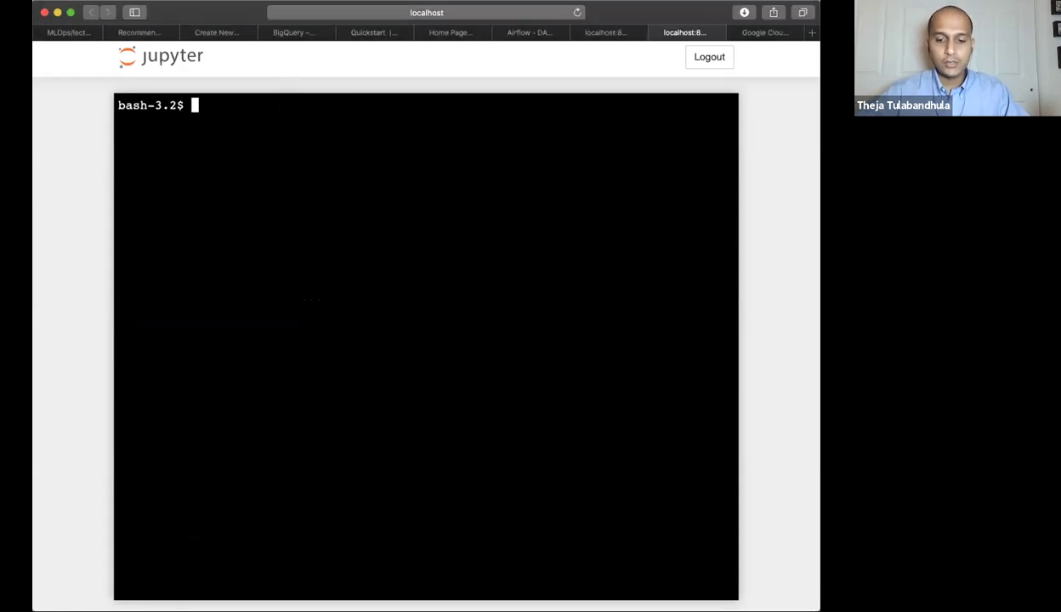
{"action": "type", "text": "car"}
{"action": "key", "text": "BackSpace"}
{"action": "key", "text": "BackSpace"}
{"action": "type", "text": "t u.t"}
{"action": "key", "text": "BackSpace"}
{"action": "type", "text": "it"}
{"action": "key", "text": "Tab"}
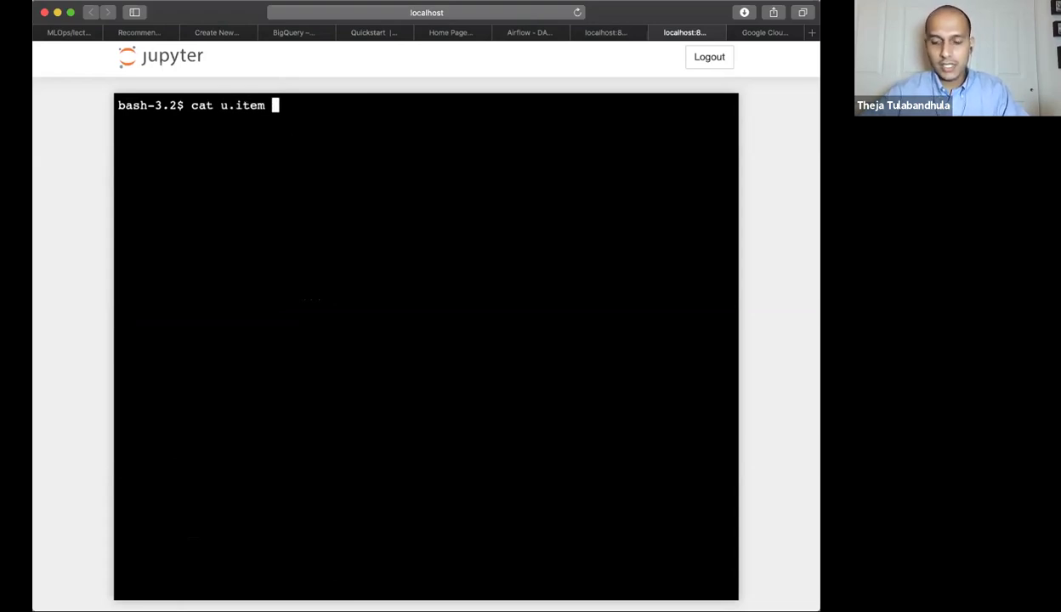
{"action": "type", "text": "| cu"}
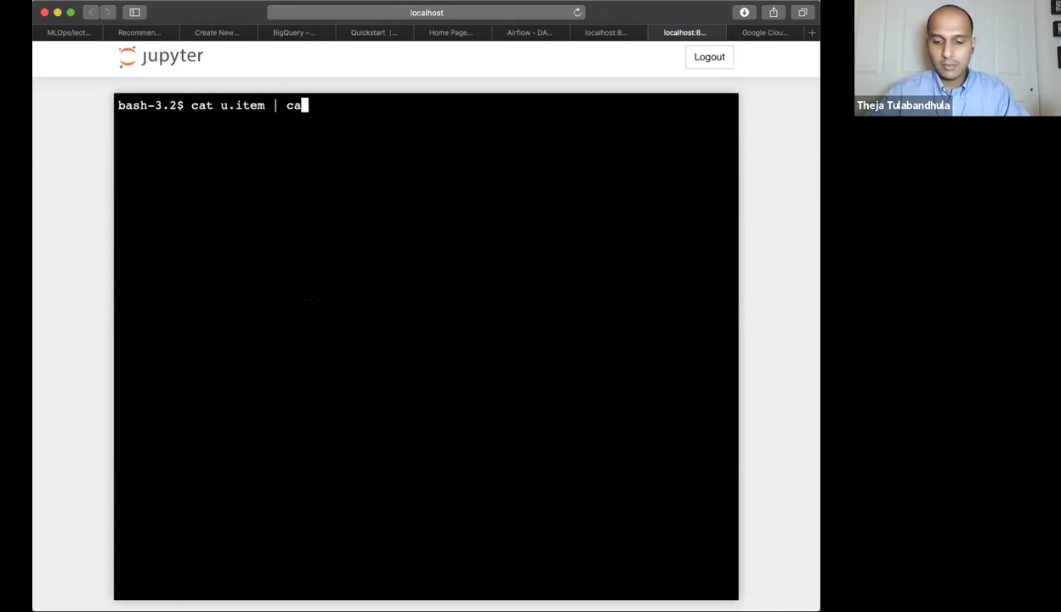
{"action": "key", "text": "BackSpace"}
{"action": "type", "text": "ut "}
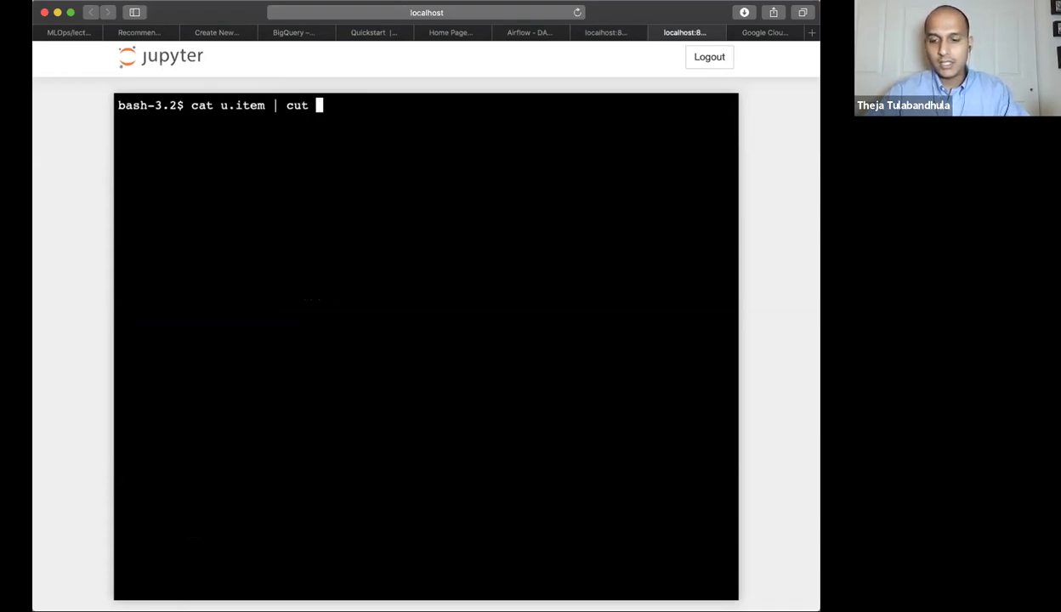
{"action": "type", "text": "-f 1,2"}
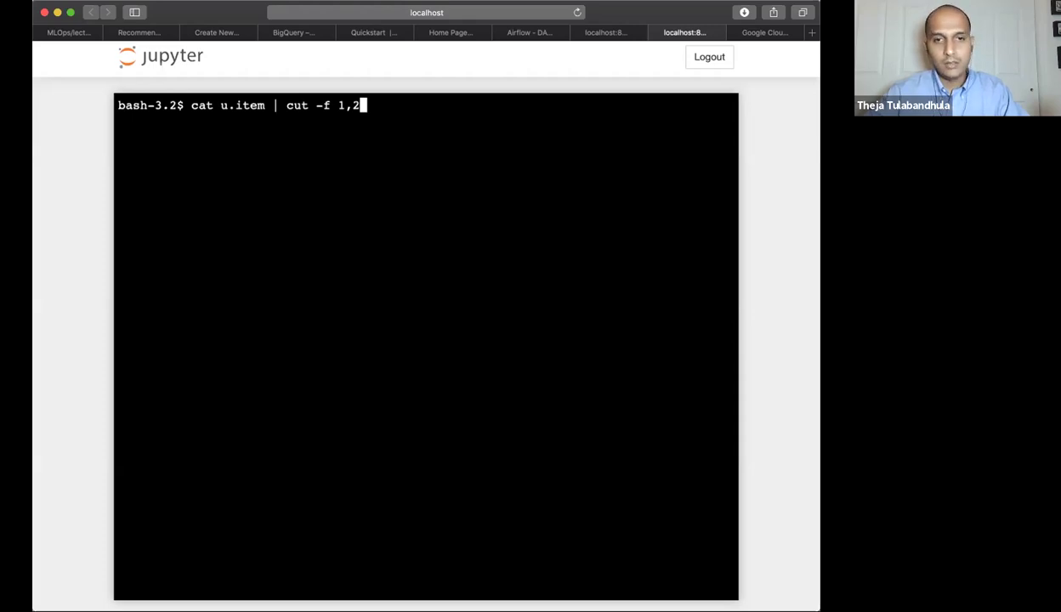
{"action": "type", "text": "> "}
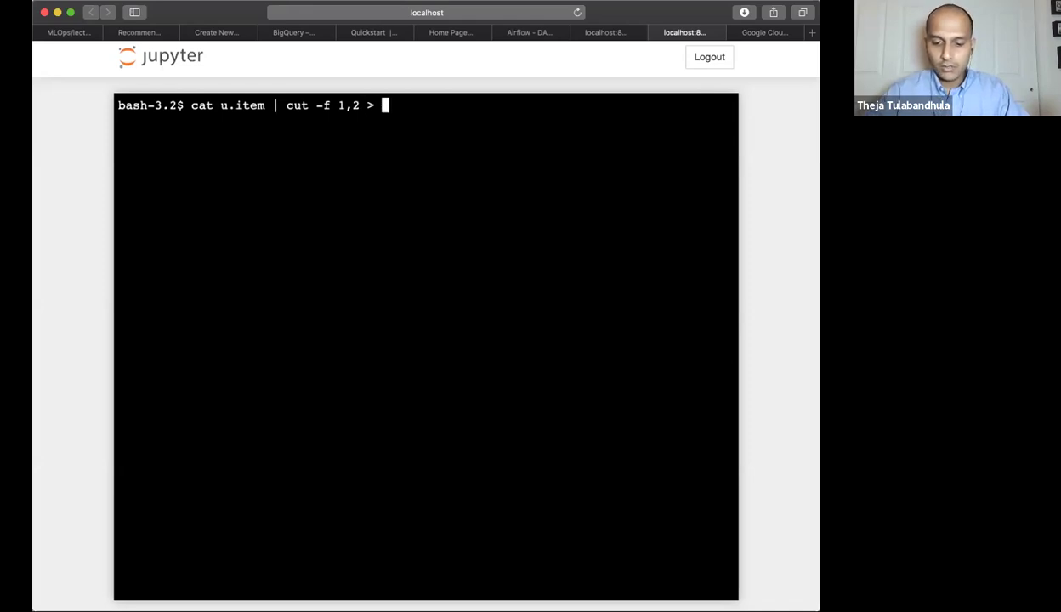
{"action": "type", "text": "mvies"}
{"action": "key", "text": "BackSpace"}
{"action": "key", "text": "BackSpace"}
{"action": "key", "text": "BackSpace"}
{"action": "key", "text": "BackSpace"}
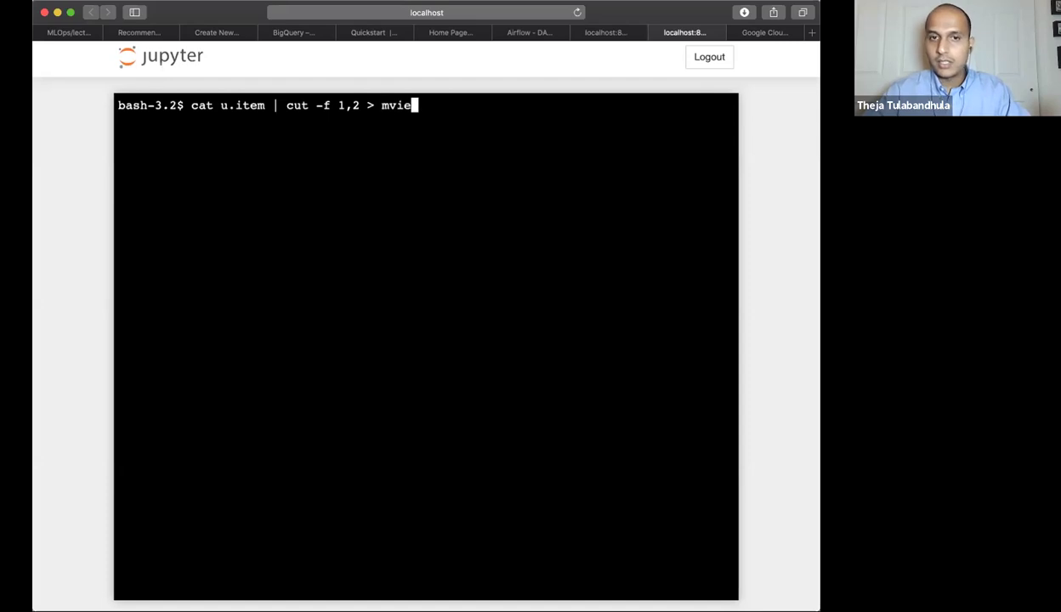
{"action": "type", "text": "ovies_d"}
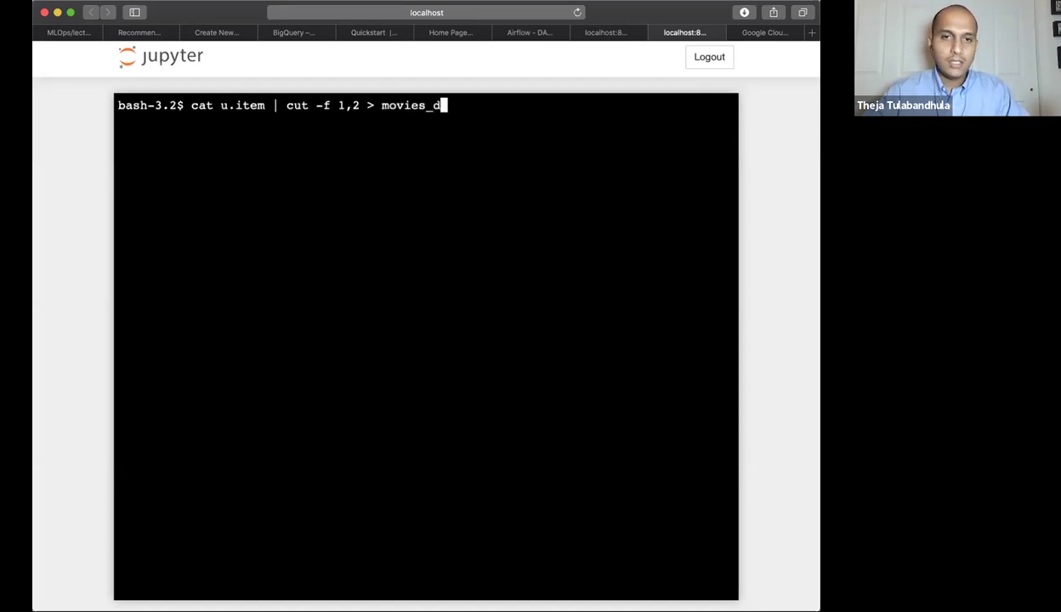
{"action": "key", "text": "BackSpace"}
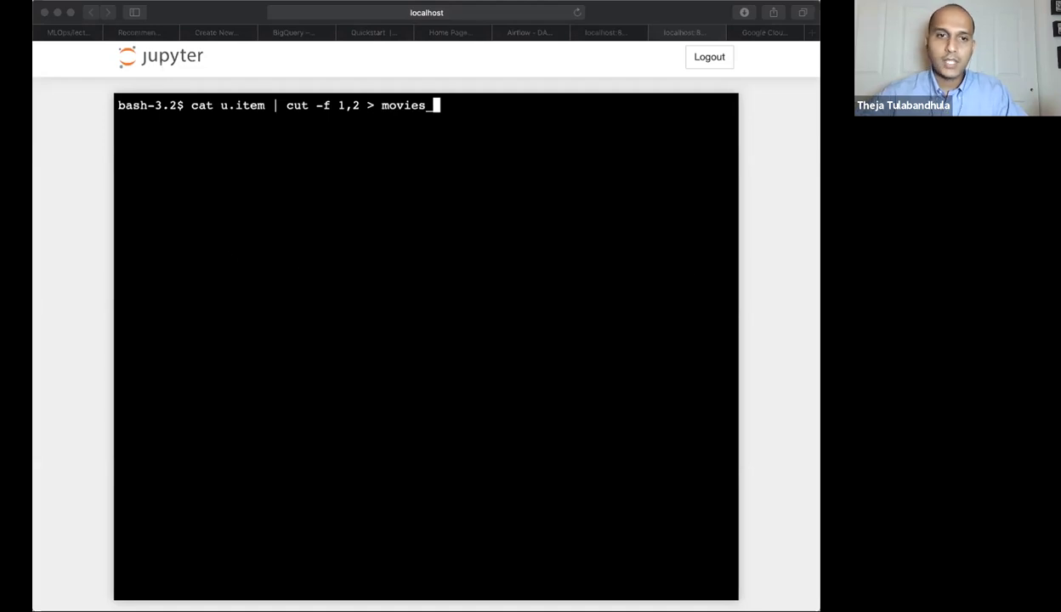
{"action": "key", "text": "super+Tab"}
{"action": "type", "text": "raw.dat"}
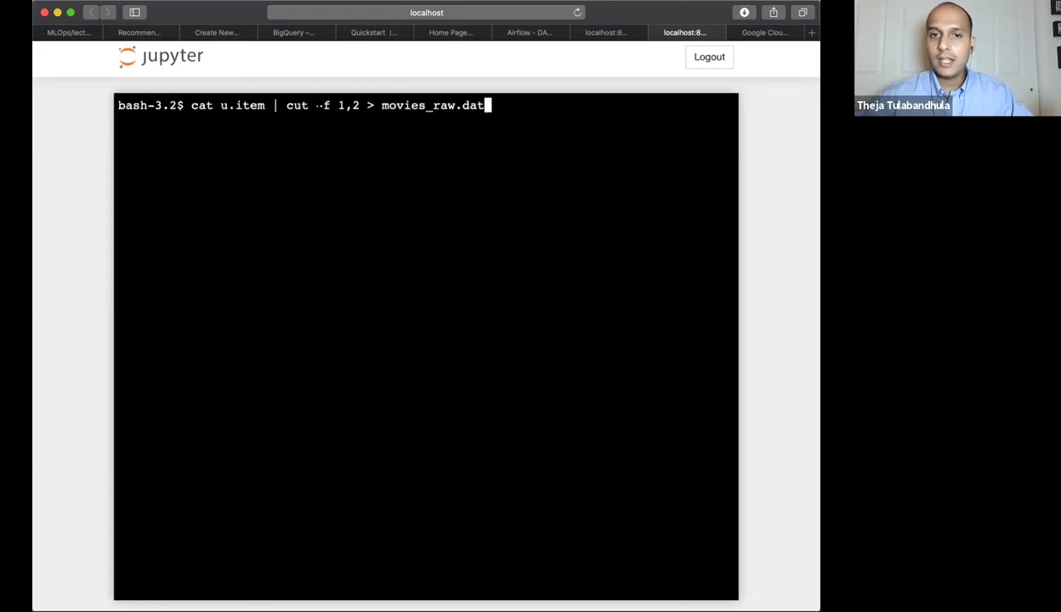
Add the -d "|" delimiter to the cut command and run it, getting Illegal byte sequence.
{"action": "key", "text": "Left"}
{"action": "key", "text": "Left"}
{"action": "key", "text": "Left"}
{"action": "key", "text": "Left"}
{"action": "key", "text": "Left"}
{"action": "key", "text": "Left"}
{"action": "key", "text": "Left"}
{"action": "key", "text": "Left"}
{"action": "key", "text": "Left"}
{"action": "key", "text": "Left"}
{"action": "key", "text": "Left"}
{"action": "key", "text": "Left"}
{"action": "key", "text": "Left"}
{"action": "key", "text": "Left"}
{"action": "key", "text": "Left"}
{"action": "key", "text": "Left"}
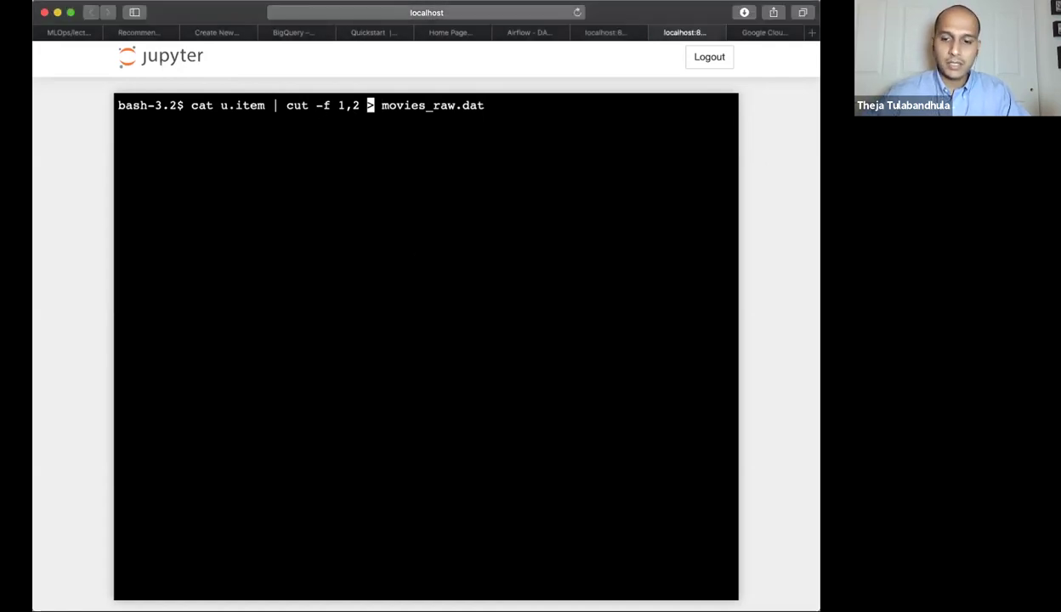
{"action": "type", "text": "-d "}
{"action": "type", "text": "\"|\""}
{"action": "key", "text": "Left"}
{"action": "type", "text": "|"}
{"action": "key", "text": "Right"}
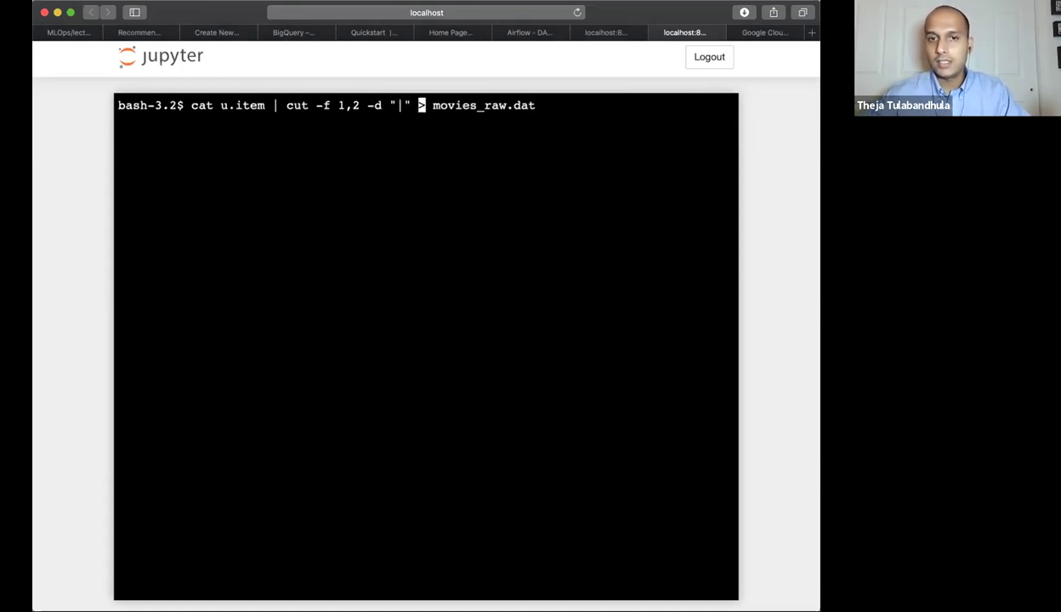
{"action": "key", "text": "Left"}
{"action": "key", "text": "Left"}
{"action": "key", "text": "Left"}
{"action": "key", "text": "Left"}
{"action": "key", "text": "Left"}
{"action": "key", "text": "Left"}
{"action": "key", "text": "Left"}
{"action": "key", "text": "Left"}
{"action": "key", "text": "Left"}
{"action": "key", "text": "Left"}
{"action": "key", "text": "Left"}
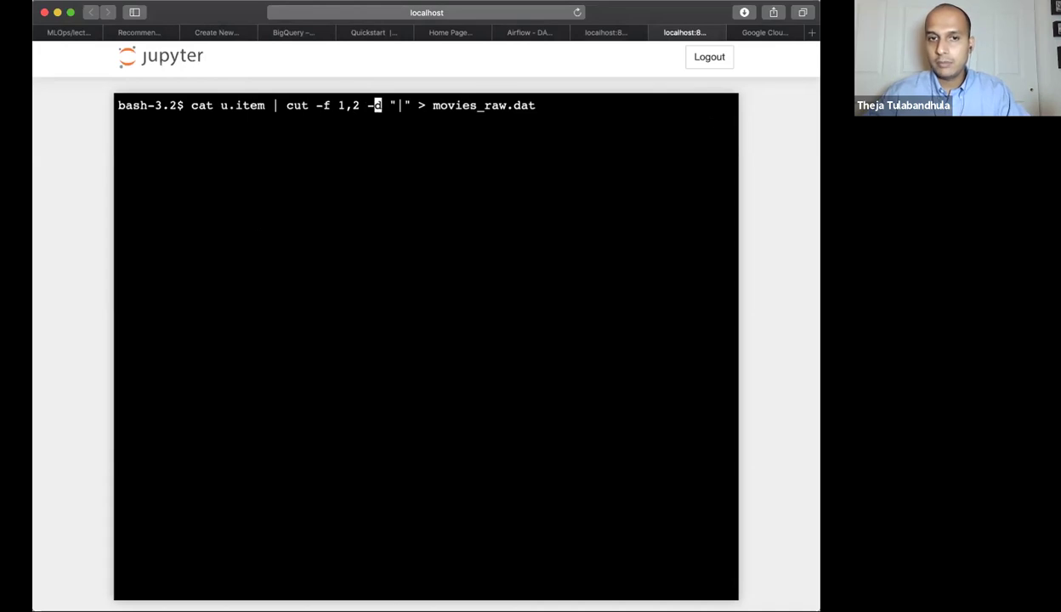
{"action": "key", "text": "Right"}
{"action": "key", "text": "Right"}
{"action": "key", "text": "Right"}
{"action": "key", "text": "Right"}
{"action": "key", "text": "Right"}
{"action": "key", "text": "Right"}
{"action": "key", "text": "Right"}
{"action": "key", "text": "Right"}
{"action": "key", "text": "Right"}
{"action": "key", "text": "Right"}
{"action": "key", "text": "Right"}
{"action": "key", "text": "Right"}
{"action": "key", "text": "Right"}
{"action": "key", "text": "Right"}
{"action": "key", "text": "Right"}
{"action": "key", "text": "Right"}
{"action": "key", "text": "Right"}
{"action": "key", "text": "Right"}
{"action": "key", "text": "Right"}
{"action": "key", "text": "Right"}
{"action": "key", "text": "Right"}
{"action": "key", "text": "Right"}
{"action": "key", "text": "Right"}
{"action": "key", "text": "Right"}
{"action": "key", "text": "Right"}
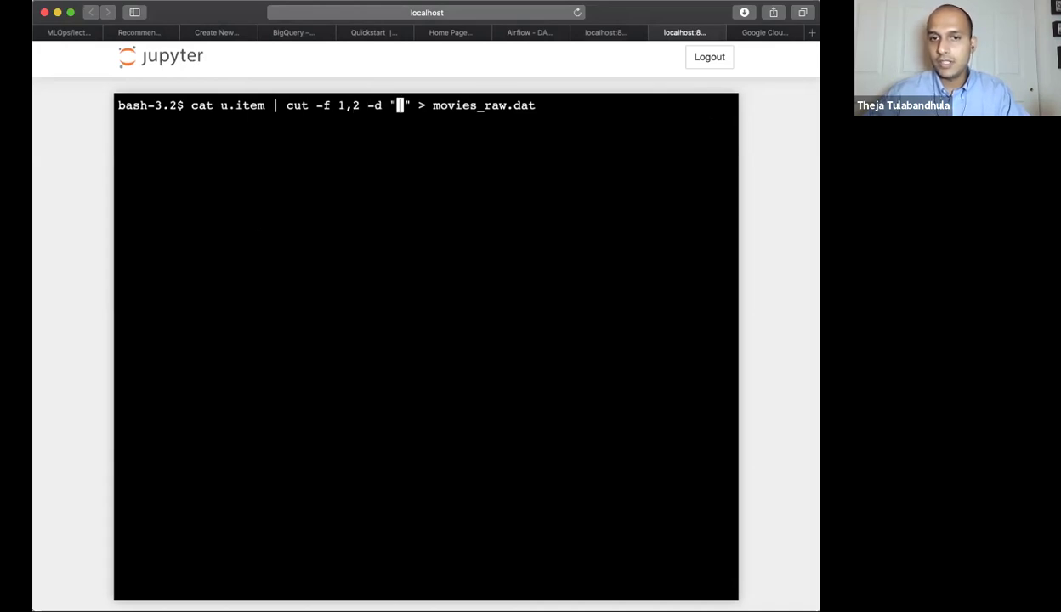
{"action": "key", "text": "Right"}
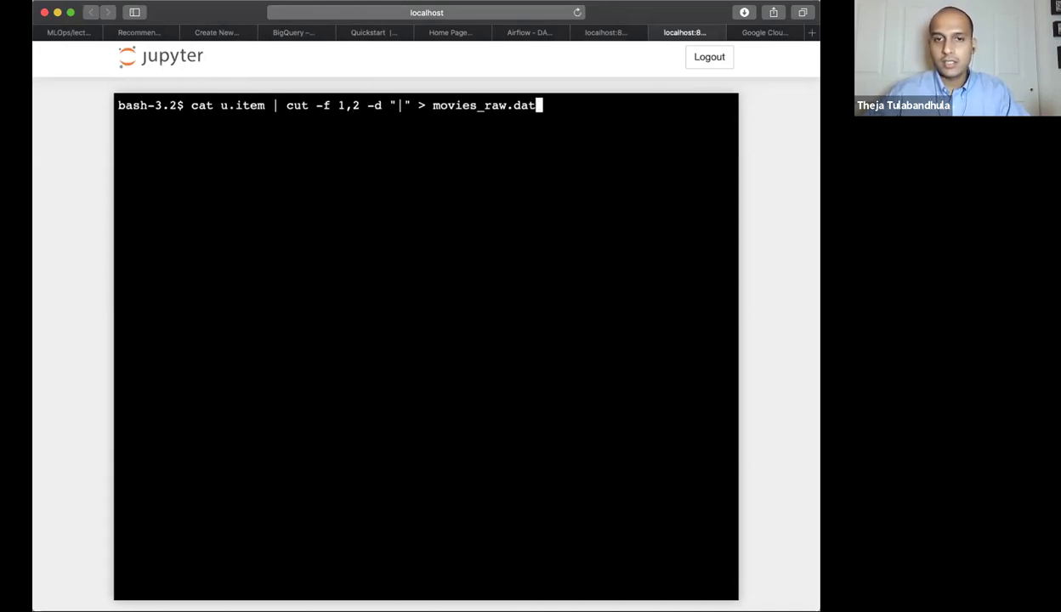
{"action": "key", "text": "Return"}
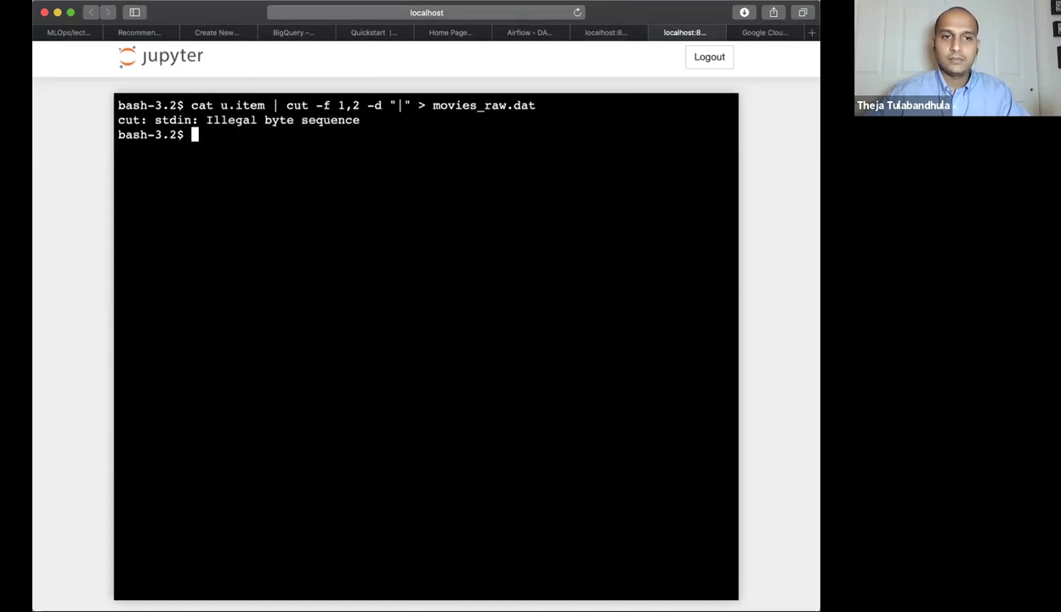
Rerun the cut on u.item without the > movies_raw.dat redirect to preview its output.
{"action": "key", "text": "Up"}
{"action": "key", "text": "Left"}
{"action": "key", "text": "Left"}
{"action": "key", "text": "Left"}
{"action": "key", "text": "Left"}
{"action": "key", "text": "Left"}
{"action": "key", "text": "Left"}
{"action": "key", "text": "Left"}
{"action": "key", "text": "Left"}
{"action": "key", "text": "Left"}
{"action": "key", "text": "Left"}
{"action": "key", "text": "Left"}
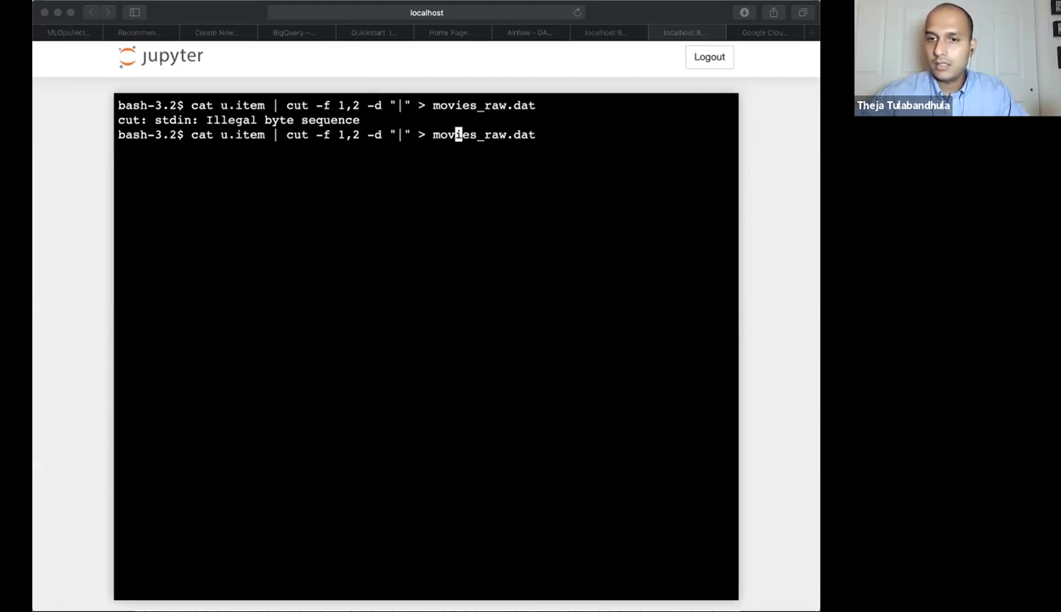
{"action": "key", "text": "super+Tab"}
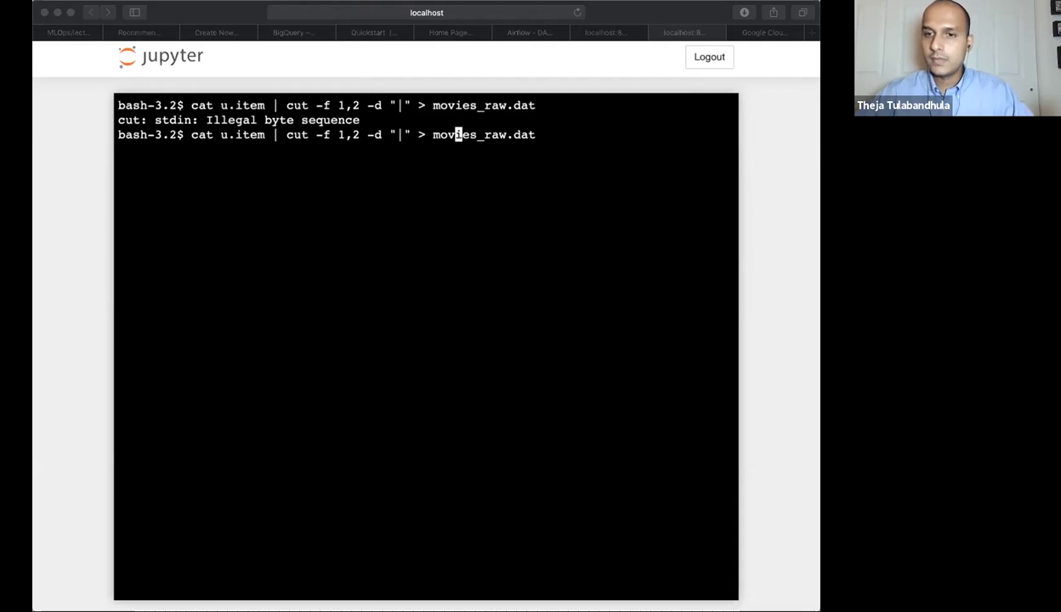
{"action": "key", "text": "super+Tab"}
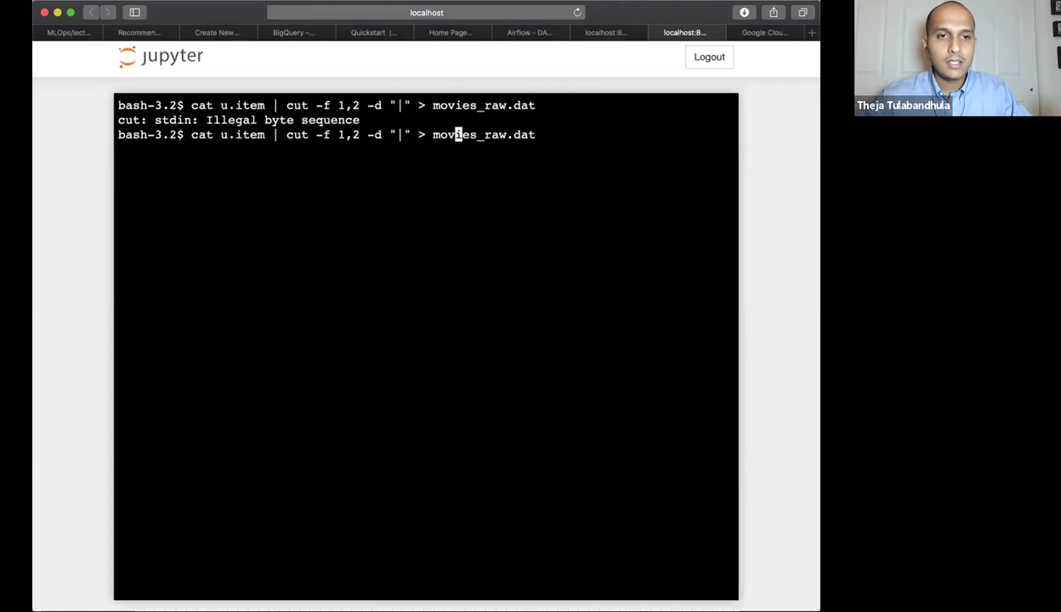
{"action": "key", "text": "Left"}
{"action": "key", "text": "Left"}
{"action": "key", "text": "Left"}
{"action": "key", "text": "Left"}
{"action": "key", "text": "Left"}
{"action": "key", "text": "Left"}
{"action": "key", "text": "Left"}
{"action": "key", "text": "Left"}
{"action": "key", "text": "Left"}
{"action": "key", "text": "Left"}
{"action": "key", "text": "Left"}
{"action": "key", "text": "Left"}
{"action": "key", "text": "Left"}
{"action": "key", "text": "Left"}
{"action": "key", "text": "Left"}
{"action": "key", "text": "Left"}
{"action": "key", "text": "Left"}
{"action": "key", "text": "Left"}
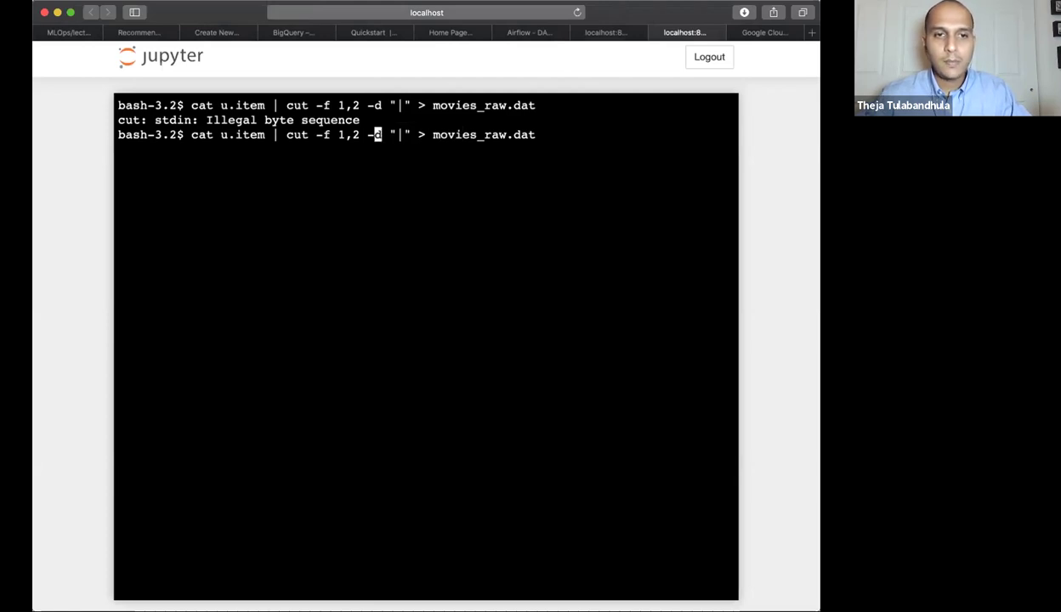
{"action": "key", "text": "Left"}
{"action": "key", "text": "Left"}
{"action": "key", "text": "Left"}
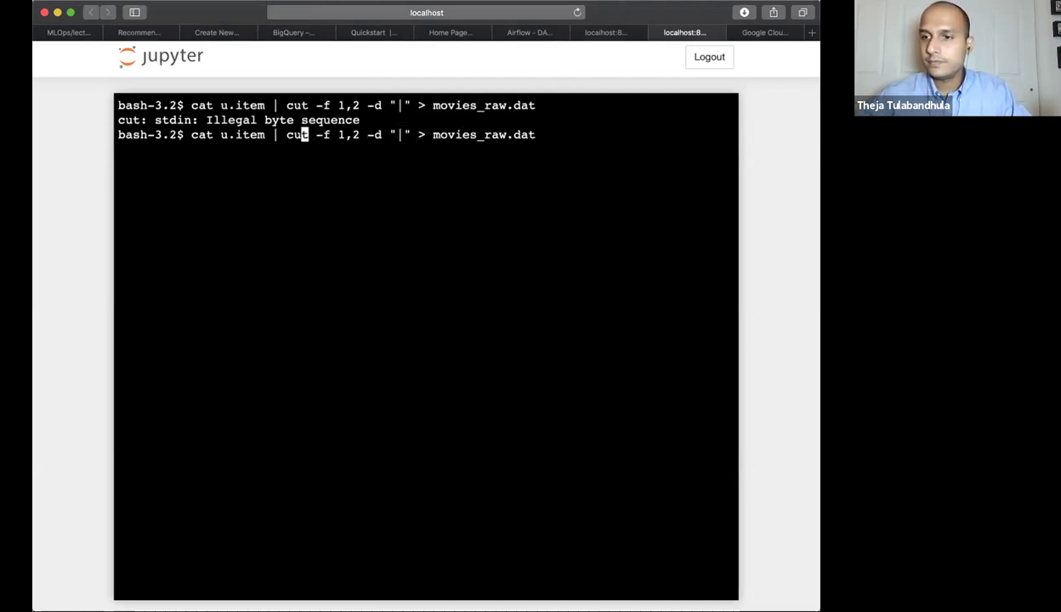
{"action": "key", "text": "super+Tab"}
{"action": "key", "text": "super+Tab"}
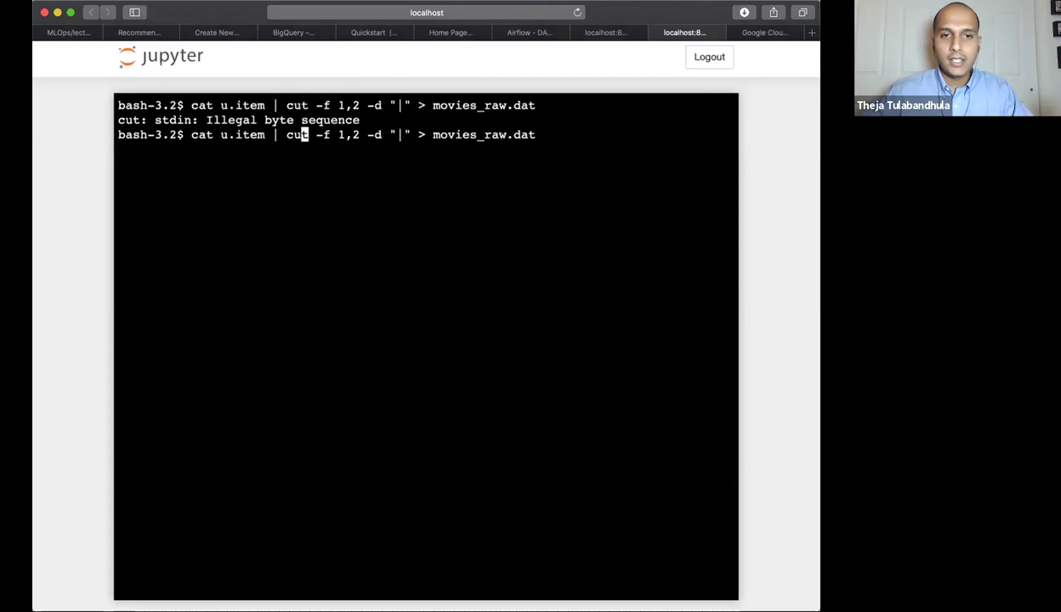
{"action": "key", "text": "Right"}
{"action": "key", "text": "Right"}
{"action": "key", "text": "Right"}
{"action": "key", "text": "Right"}
{"action": "key", "text": "Right"}
{"action": "key", "text": "Right"}
{"action": "key", "text": "Right"}
{"action": "key", "text": "Right"}
{"action": "key", "text": "Right"}
{"action": "key", "text": "Right"}
{"action": "key", "text": "Right"}
{"action": "key", "text": "Right"}
{"action": "key", "text": "Right"}
{"action": "key", "text": "Right"}
{"action": "key", "text": "Right"}
{"action": "key", "text": "Right"}
{"action": "key", "text": "Right"}
{"action": "key", "text": "Right"}
{"action": "key", "text": "Right"}
{"action": "key", "text": "Right"}
{"action": "key", "text": "Right"}
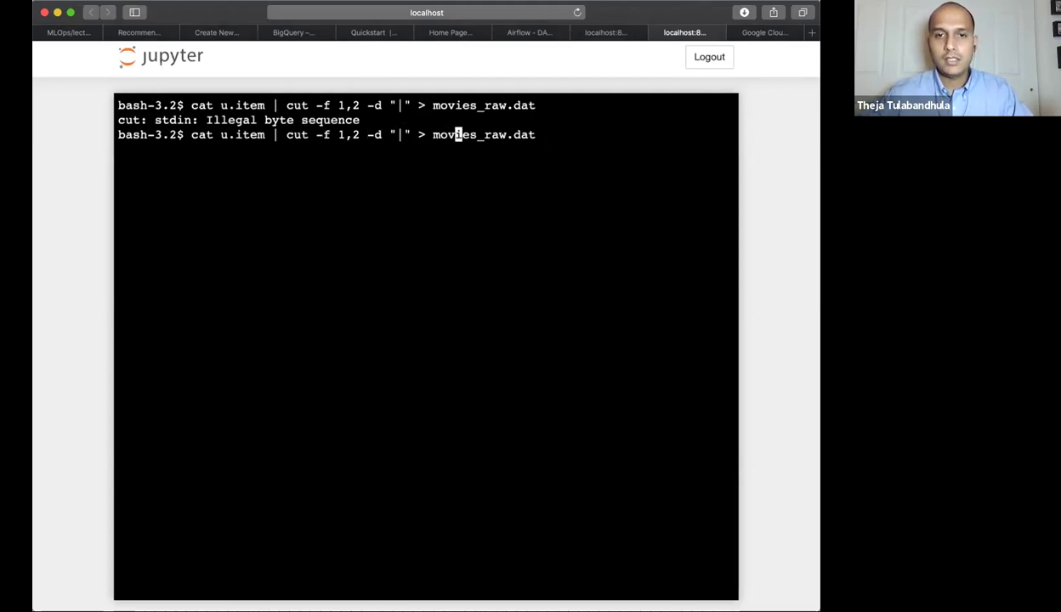
{"action": "key", "text": "Right"}
{"action": "key", "text": "Right"}
{"action": "key", "text": "Right"}
{"action": "key", "text": "Right"}
{"action": "key", "text": "Right"}
{"action": "key", "text": "Right"}
{"action": "key", "text": "Right"}
{"action": "key", "text": "Right"}
{"action": "key", "text": "Right"}
{"action": "key", "text": "Right"}
{"action": "key", "text": "Right"}
{"action": "key", "text": "BackSpace"}
{"action": "key", "text": "BackSpace"}
{"action": "key", "text": "BackSpace"}
{"action": "key", "text": "BackSpace"}
{"action": "key", "text": "BackSpace"}
{"action": "key", "text": "BackSpace"}
{"action": "key", "text": "BackSpace"}
{"action": "key", "text": "BackSpace"}
{"action": "key", "text": "BackSpace"}
{"action": "key", "text": "BackSpace"}
{"action": "key", "text": "BackSpace"}
{"action": "key", "text": "BackSpace"}
{"action": "key", "text": "BackSpace"}
{"action": "key", "text": "BackSpace"}
{"action": "key", "text": "BackSpace"}
{"action": "key", "text": "BackSpace"}
{"action": "key", "text": "BackSpace"}
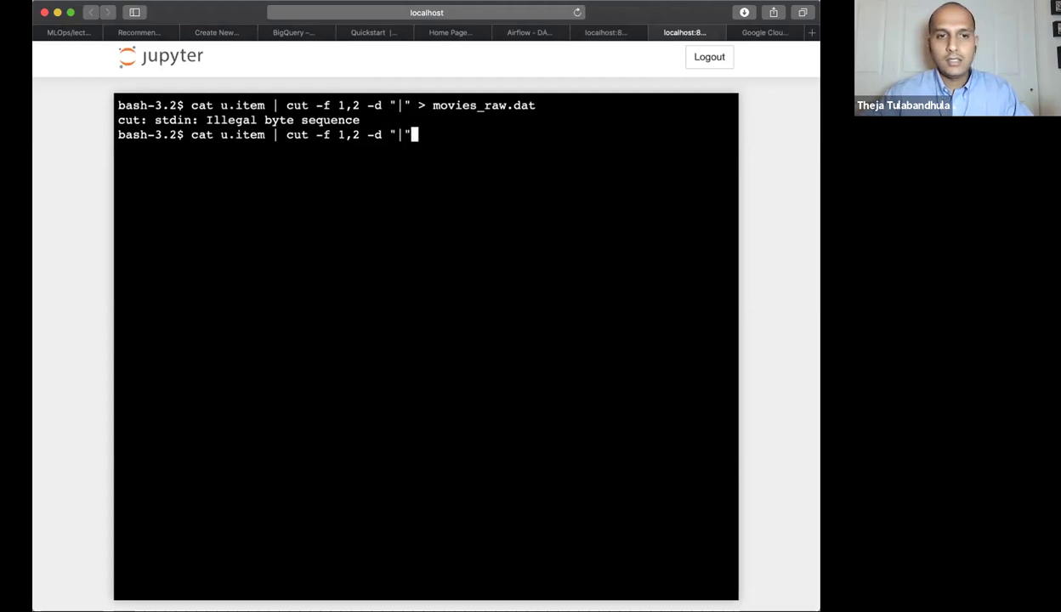
{"action": "key", "text": "Return"}
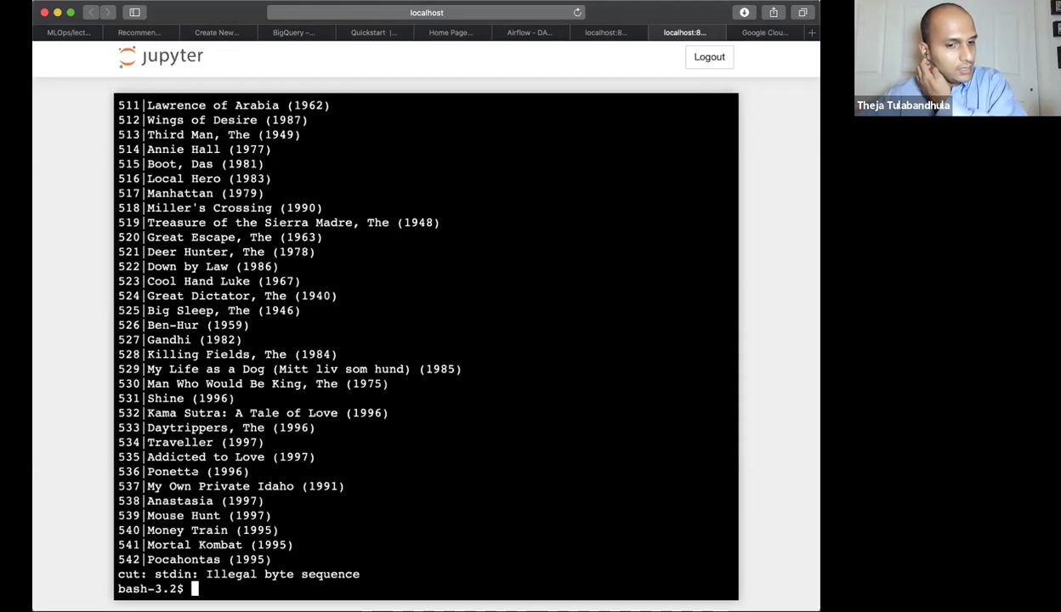
Erase the recalled cut command and run clear to empty the terminal.
{"action": "triple_click", "coordinate": [225, 573]}
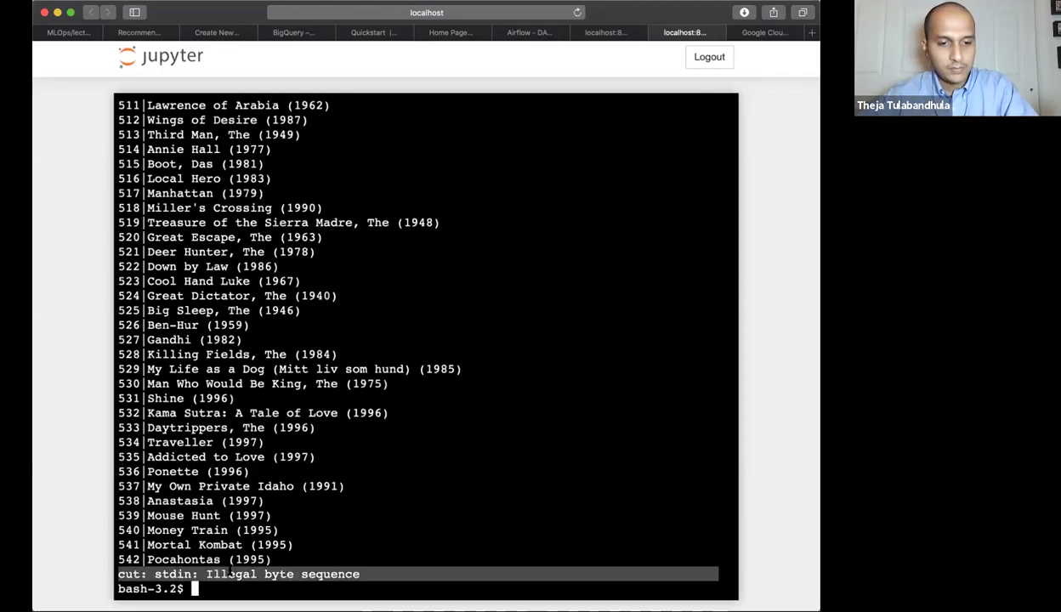
{"action": "left_click", "coordinate": [229, 576]}
{"action": "key", "text": "Up"}
{"action": "key", "text": "Up"}
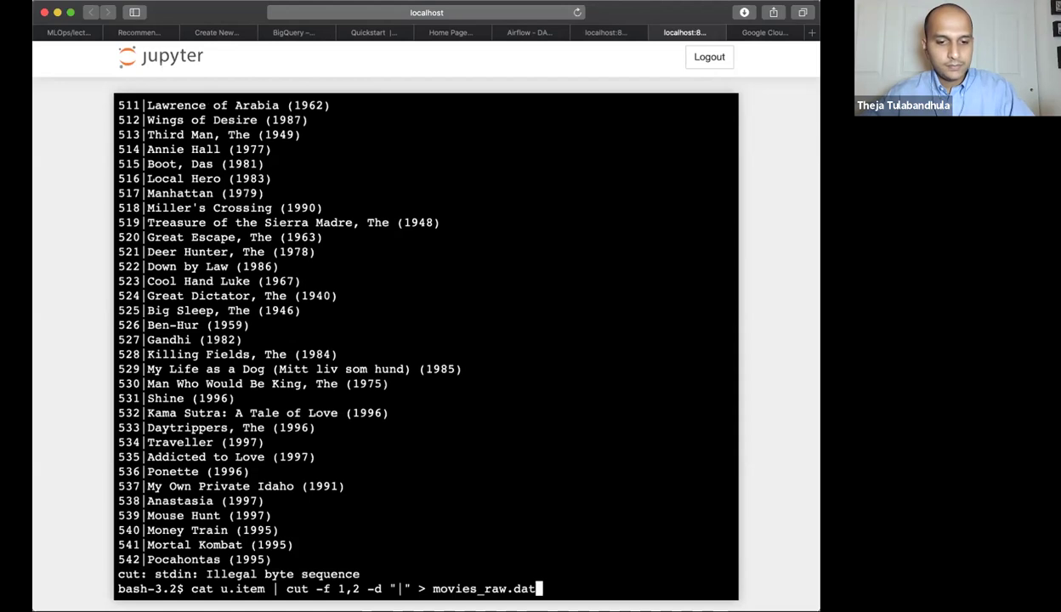
{"action": "key", "text": "Down"}
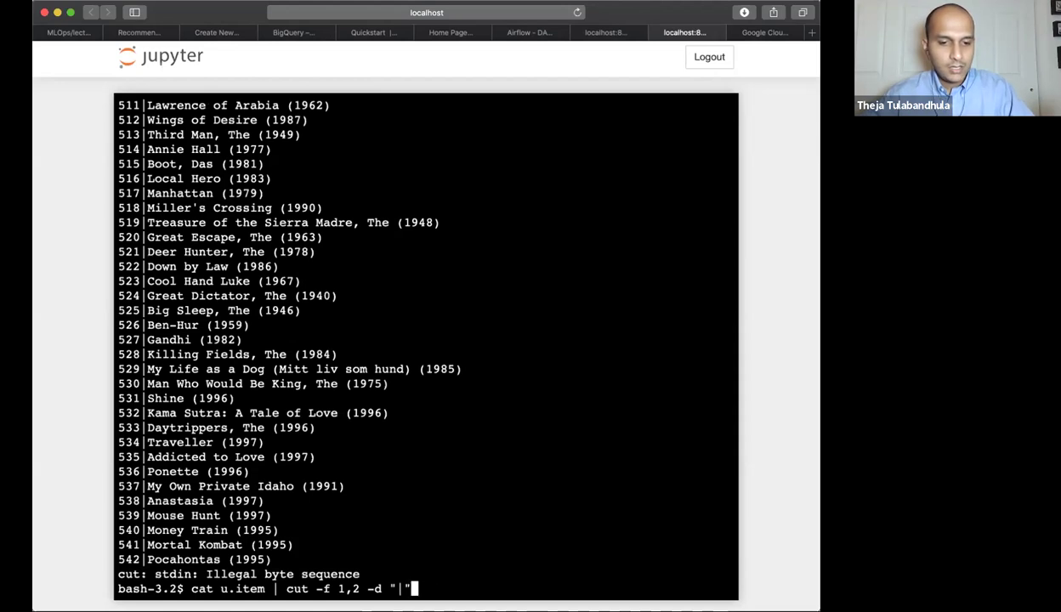
{"action": "key", "text": "ctrl+u"}
{"action": "type", "text": "clear"}
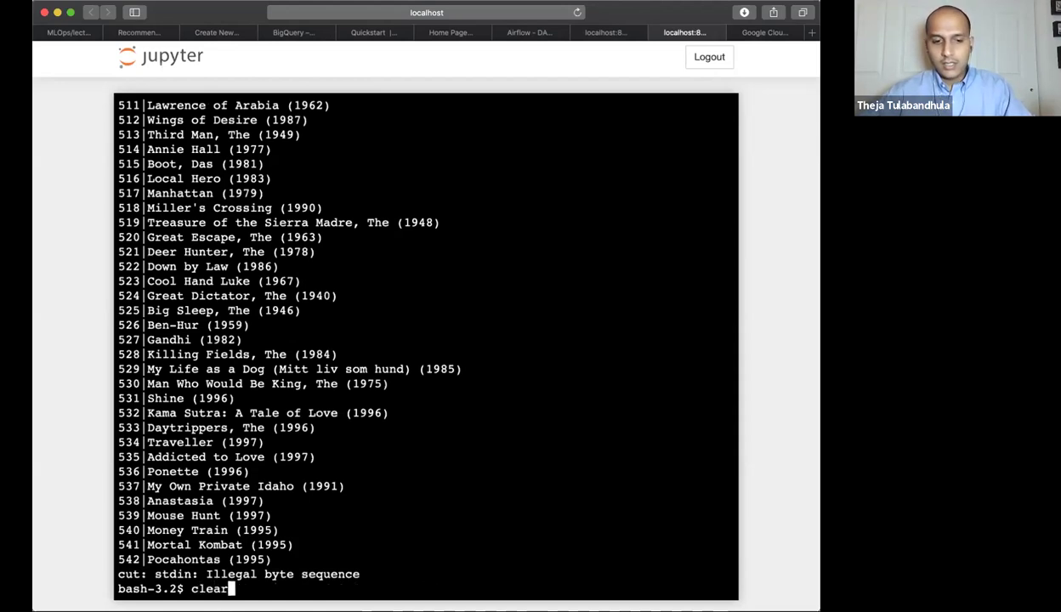
{"action": "key", "text": "Return"}
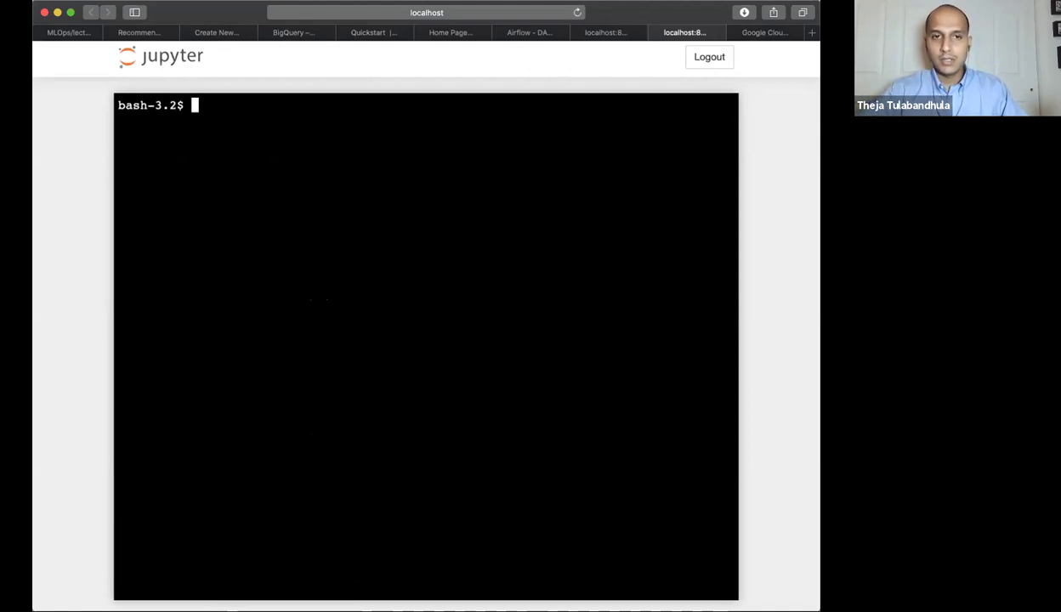
{"action": "key", "text": "super+t"}
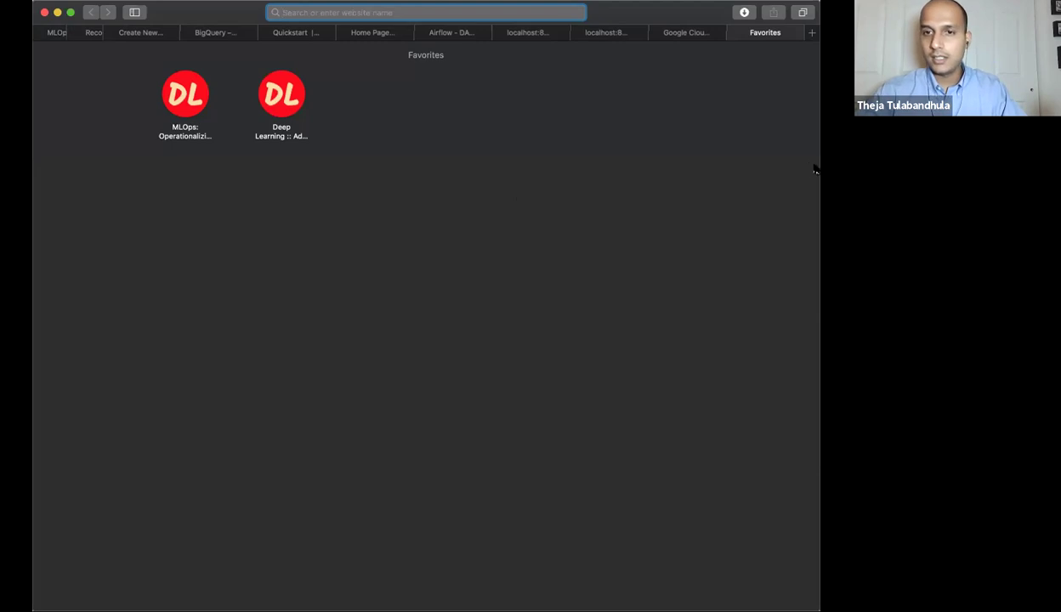
Paste the AWS console sign-in link into the new Safari tab and load it.
{"action": "key", "text": "super+Tab"}
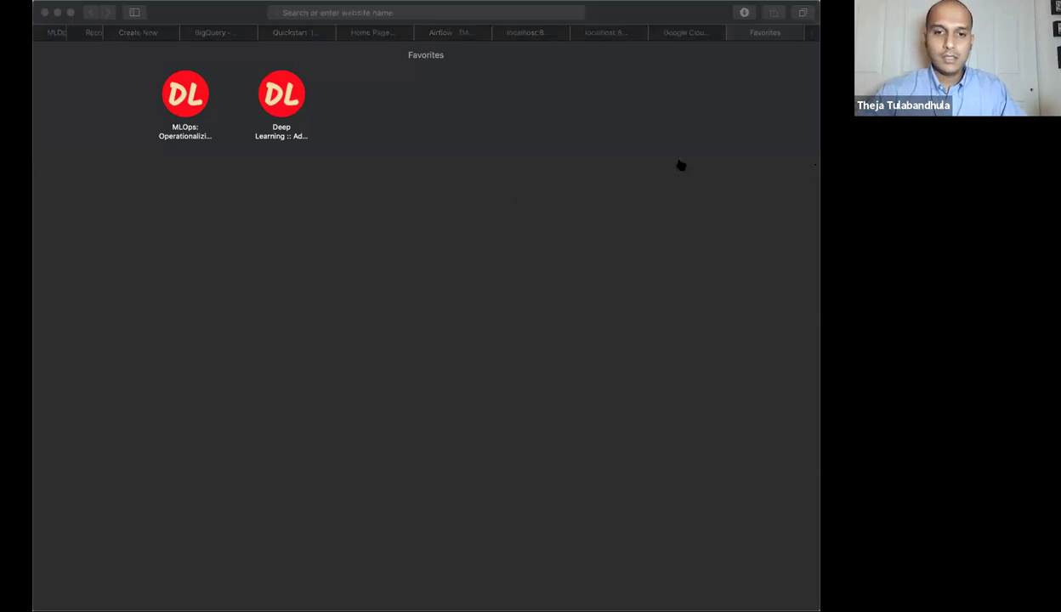
{"action": "left_click", "coordinate": [536, 22]}
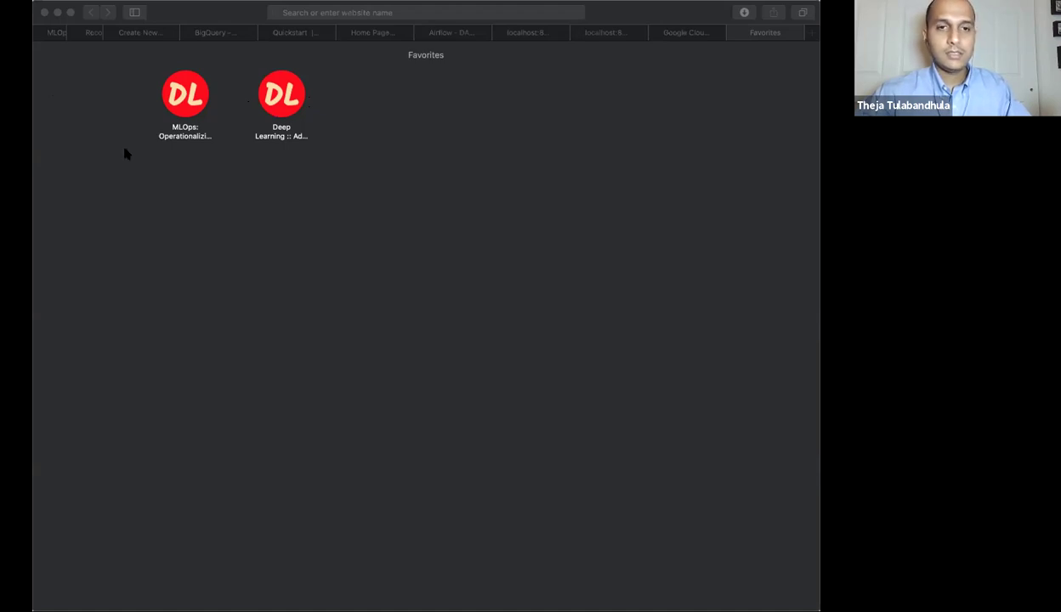
{"action": "left_click", "coordinate": [458, 58]}
{"action": "type", "text": "https://chicagodatascience.signin.aws.amazon.com/console"}
{"action": "key", "text": "Return"}
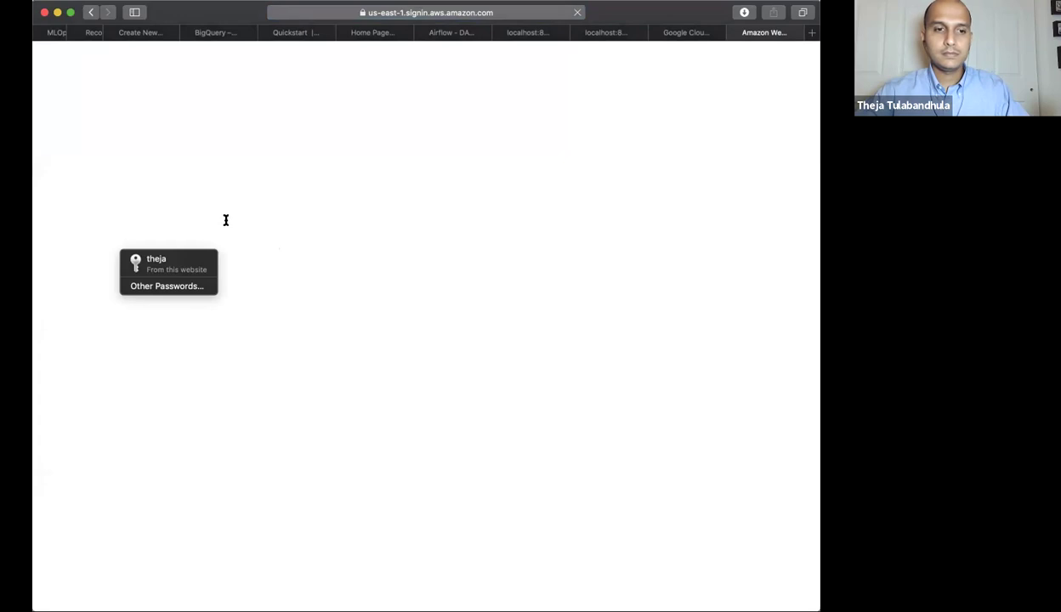
Sign in with the saved autofill login, then search for S3 and open it.
{"action": "left_click", "coordinate": [163, 260]}
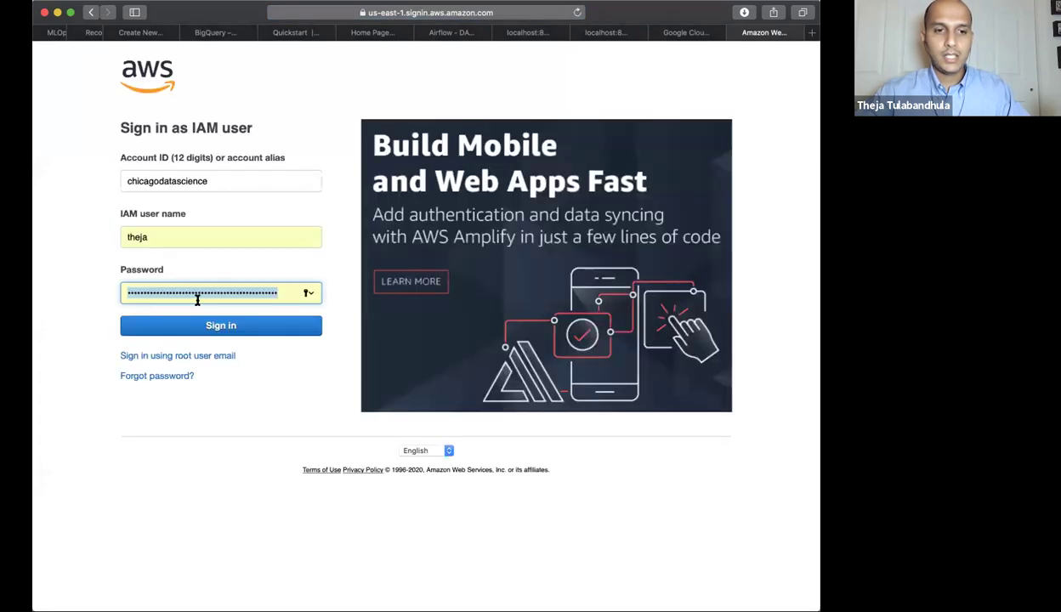
{"action": "left_click", "coordinate": [243, 330]}
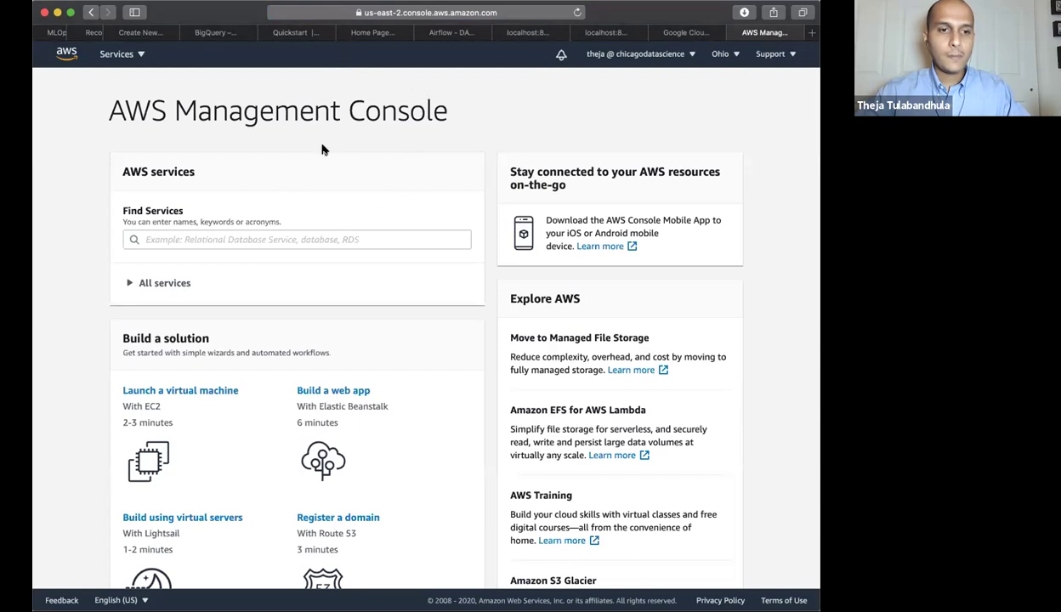
{"action": "left_click", "coordinate": [245, 233]}
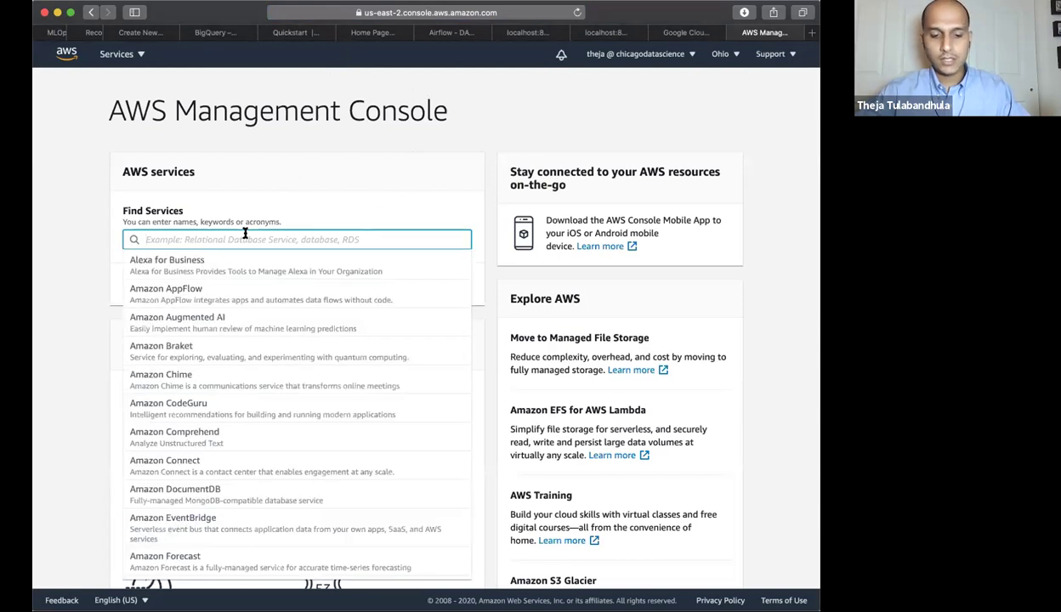
{"action": "type", "text": "S3"}
{"action": "left_click", "coordinate": [221, 267]}
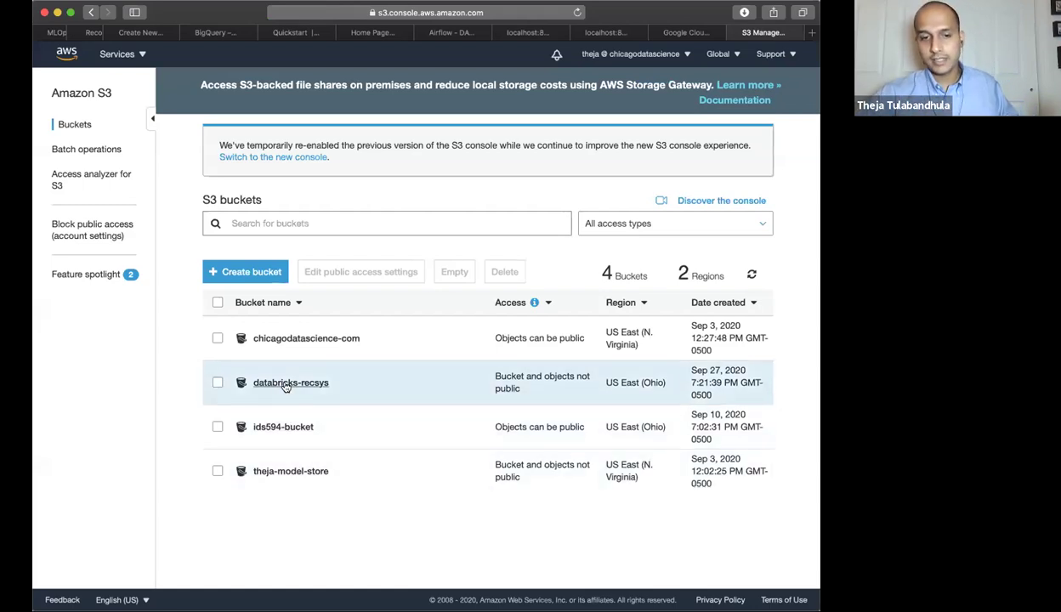
Create bucket some-name-594 in US East (Ohio), keeping default options and permissions.
{"action": "left_click", "coordinate": [246, 273]}
{"action": "left_click", "coordinate": [191, 224]}
{"action": "type", "text": "some-name"}
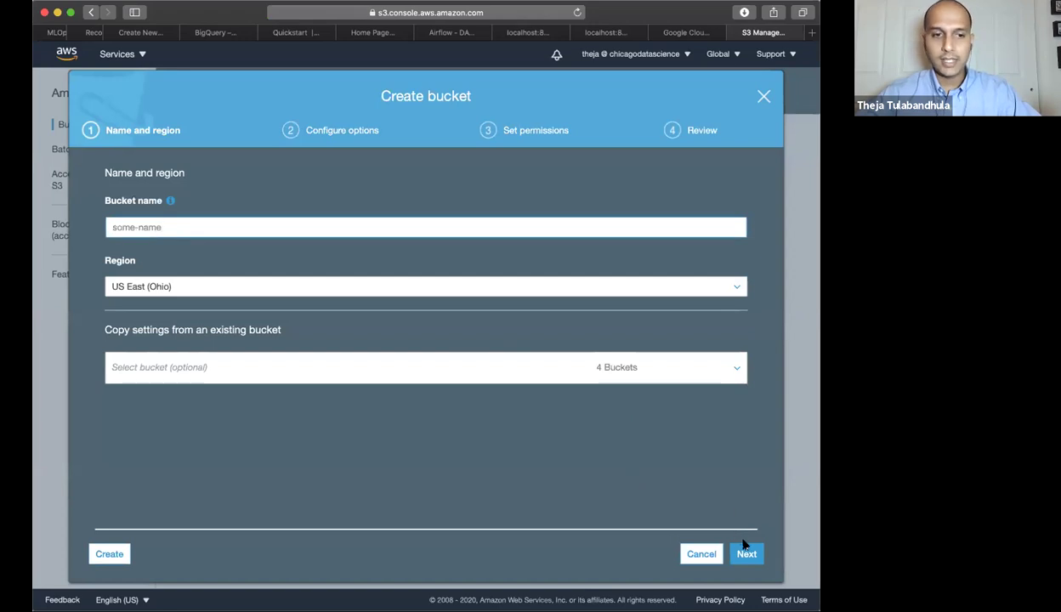
{"action": "left_click", "coordinate": [744, 552]}
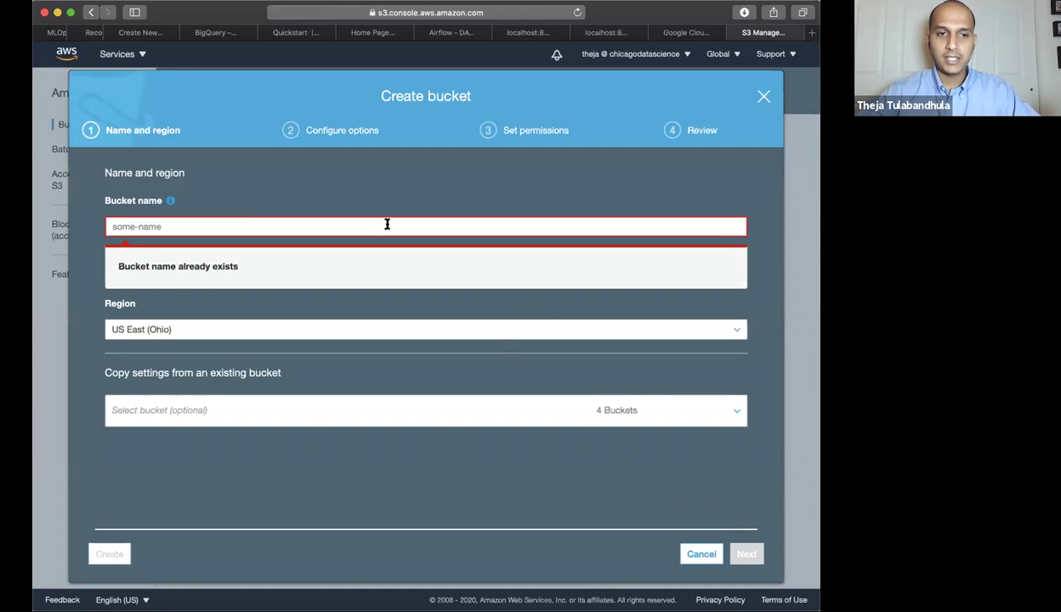
{"action": "type", "text": "-"}
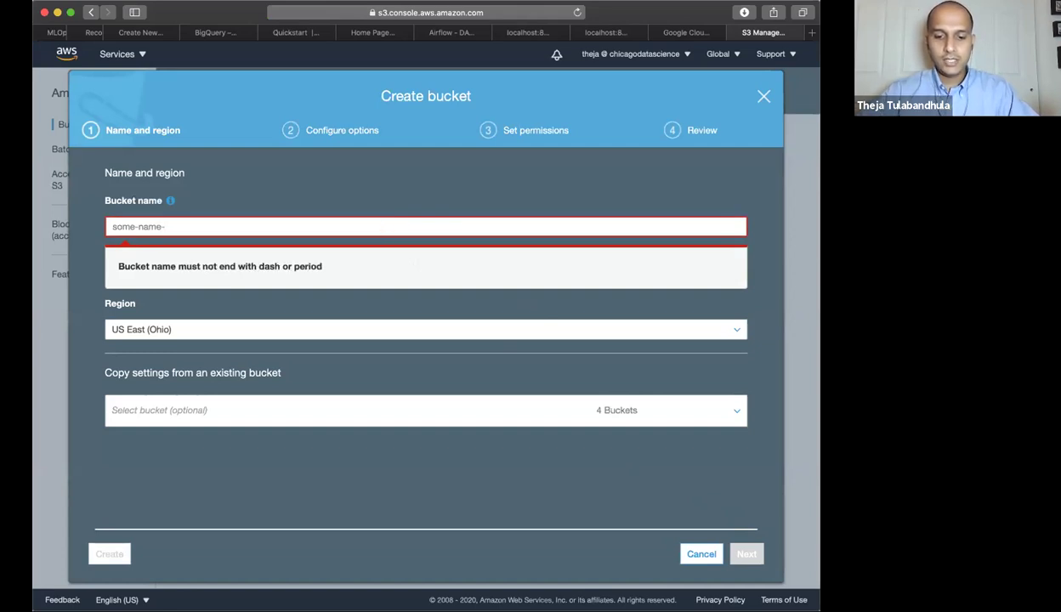
{"action": "type", "text": "594"}
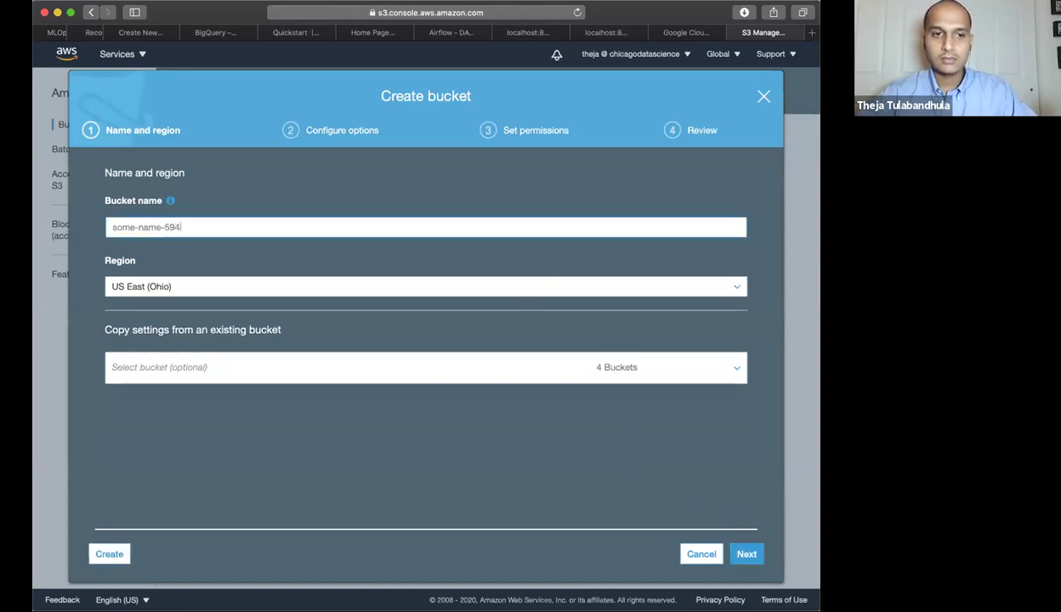
{"action": "left_click", "coordinate": [747, 555]}
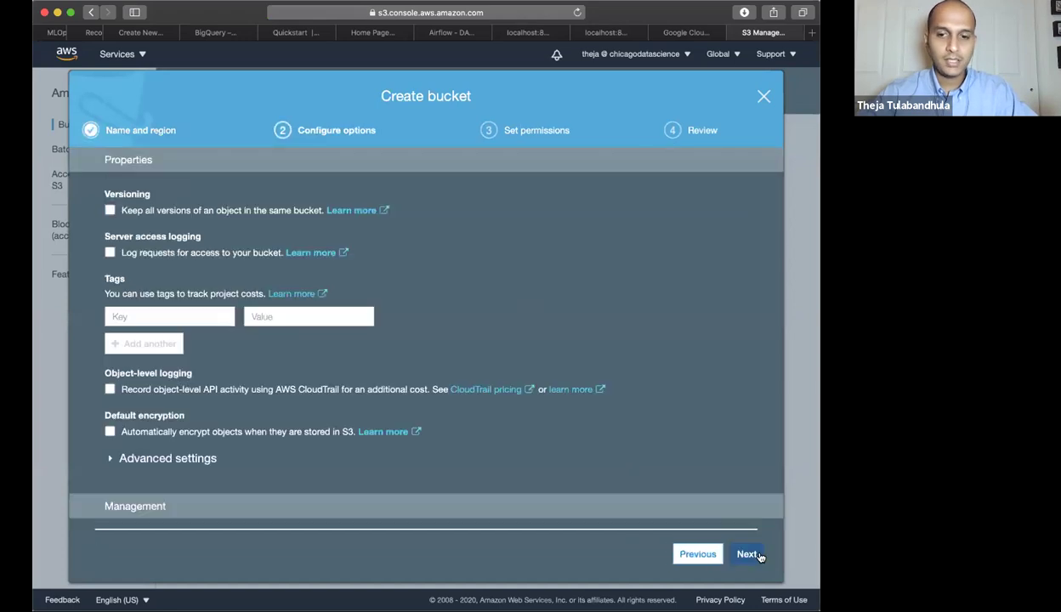
{"action": "scroll", "coordinate": [692, 485], "scroll_direction": "down", "scroll_amount": 1}
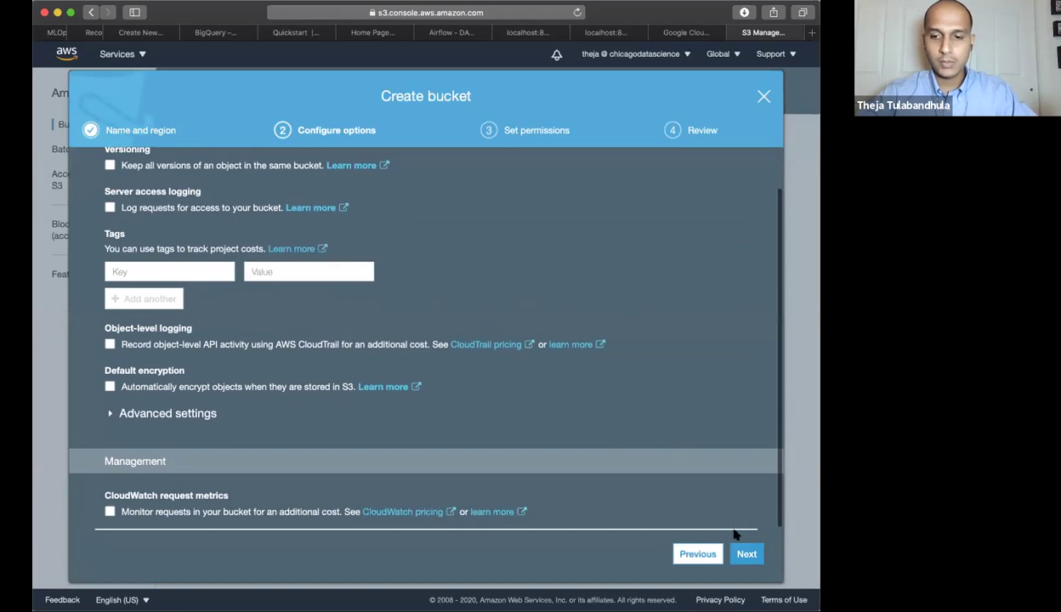
{"action": "left_click", "coordinate": [746, 554]}
{"action": "left_click", "coordinate": [747, 555]}
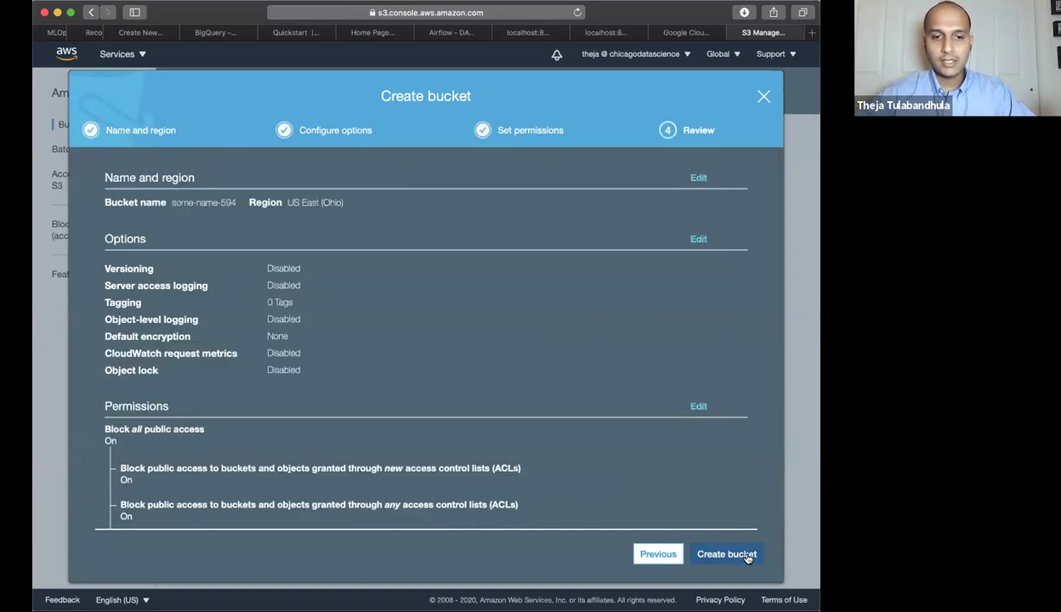
{"action": "left_click", "coordinate": [747, 556]}
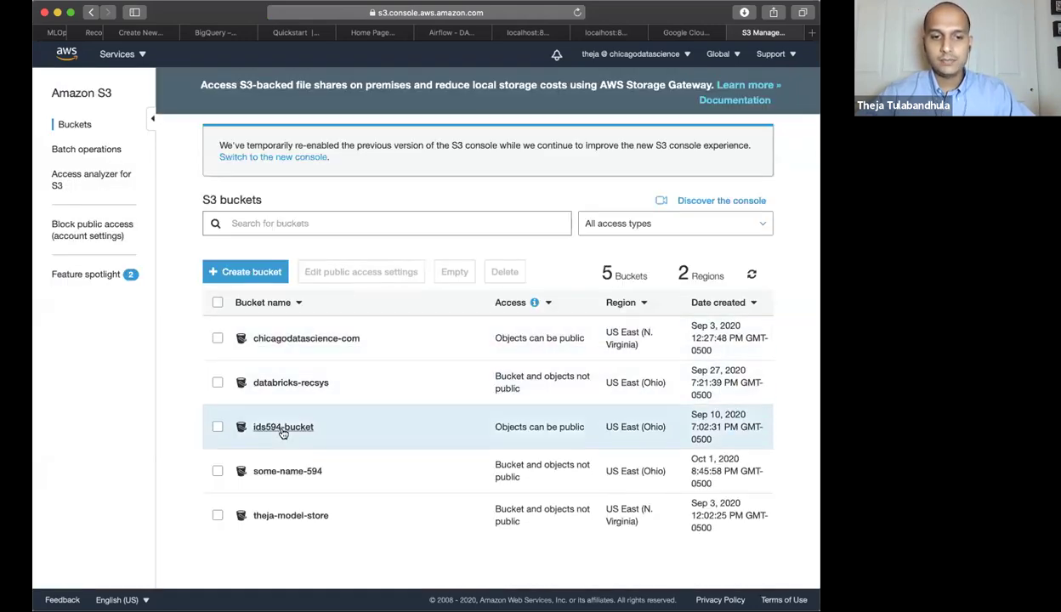
Check the empty some-name-594 bucket, then open databricks-recsys to view u.parquet, movies_raw.dat and u.data.
{"action": "left_click", "coordinate": [289, 473]}
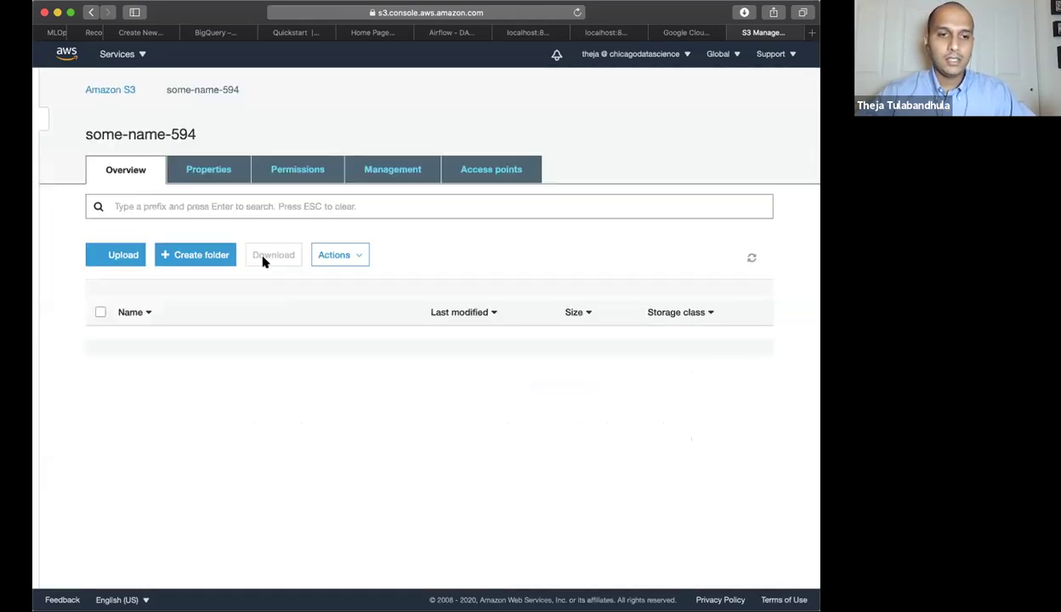
{"action": "scroll", "coordinate": [350, 351], "scroll_direction": "down", "scroll_amount": 3}
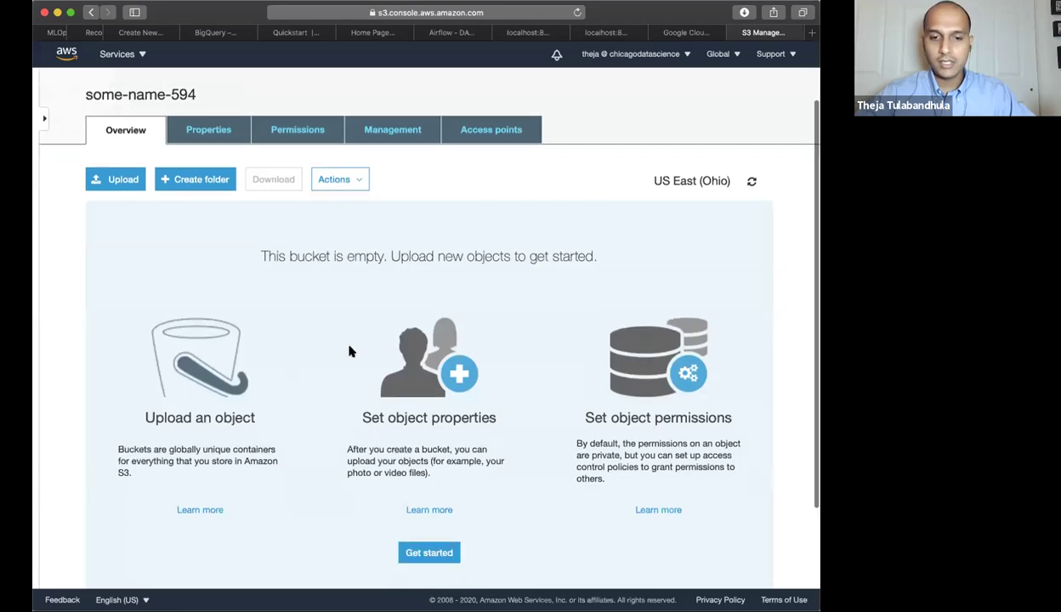
{"action": "scroll", "coordinate": [430, 408], "scroll_direction": "up", "scroll_amount": 3}
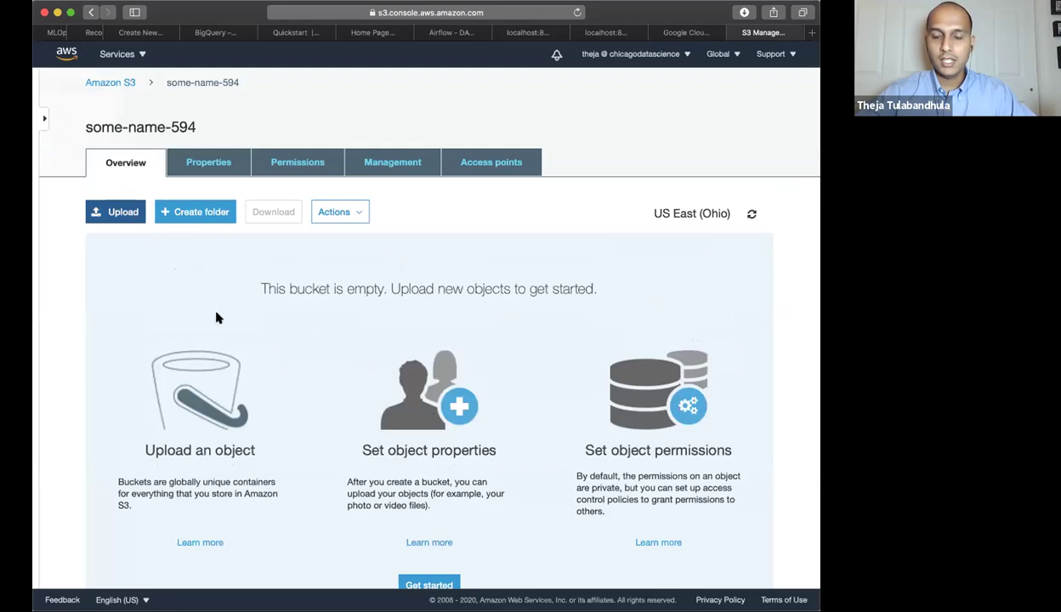
{"action": "left_click", "coordinate": [110, 83]}
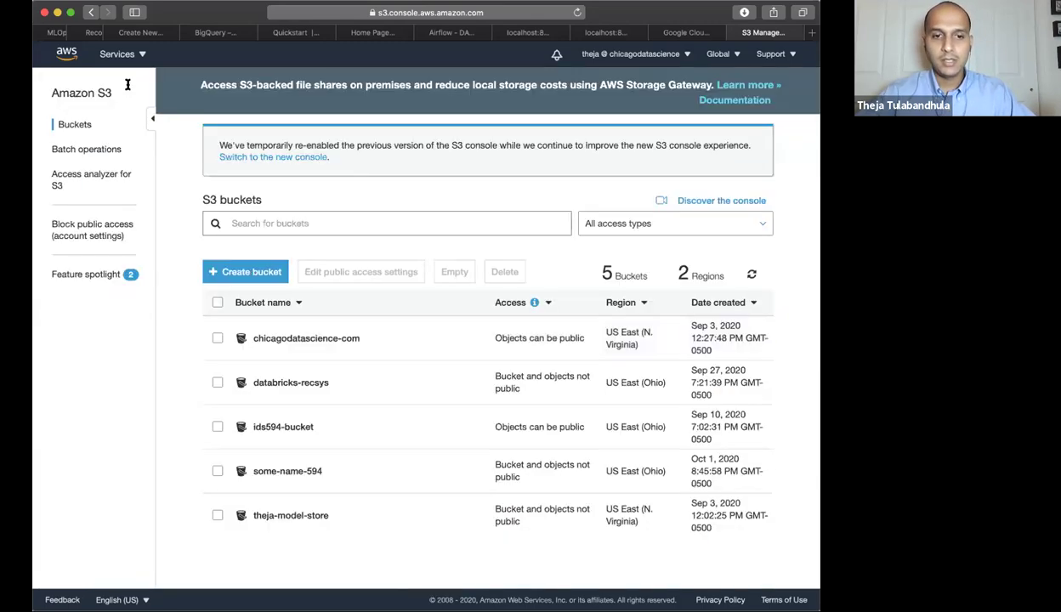
{"action": "left_click", "coordinate": [292, 383]}
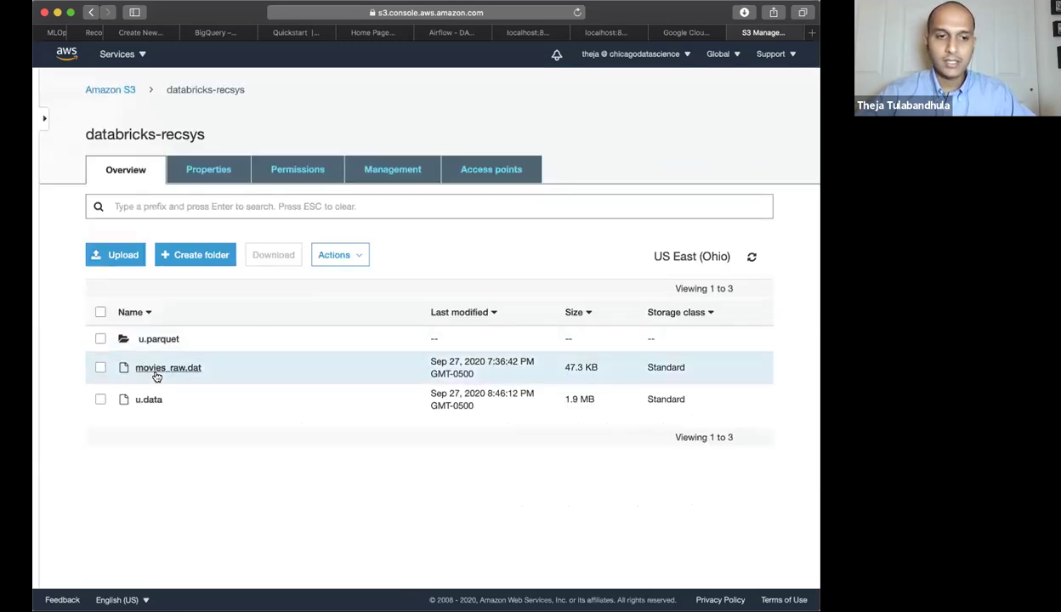
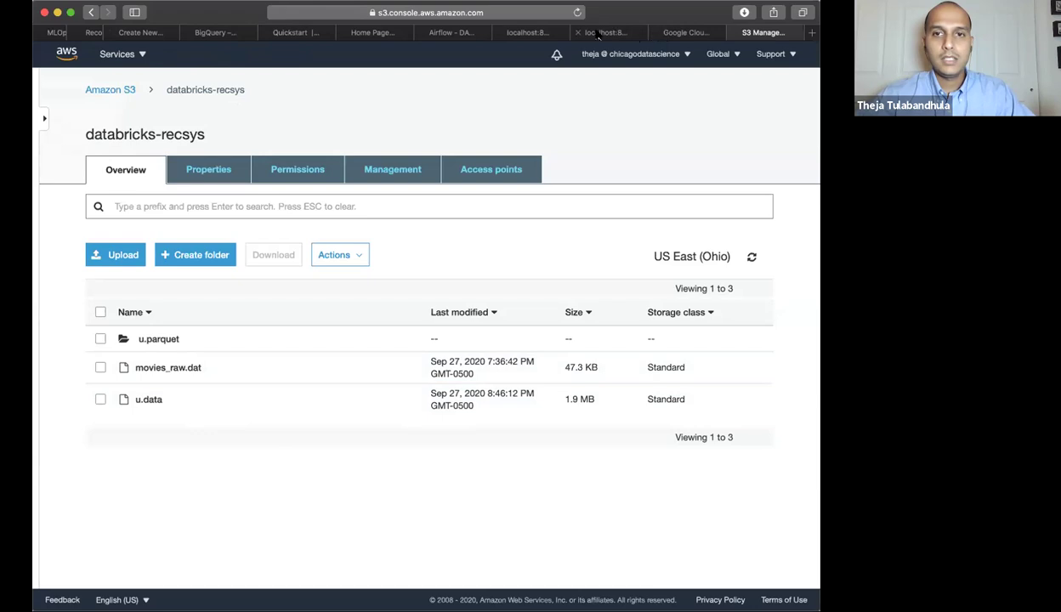
Close the Cloud Composer Quickstart and BigQuery console tabs in Safari.
{"action": "left_click", "coordinate": [368, 32]}
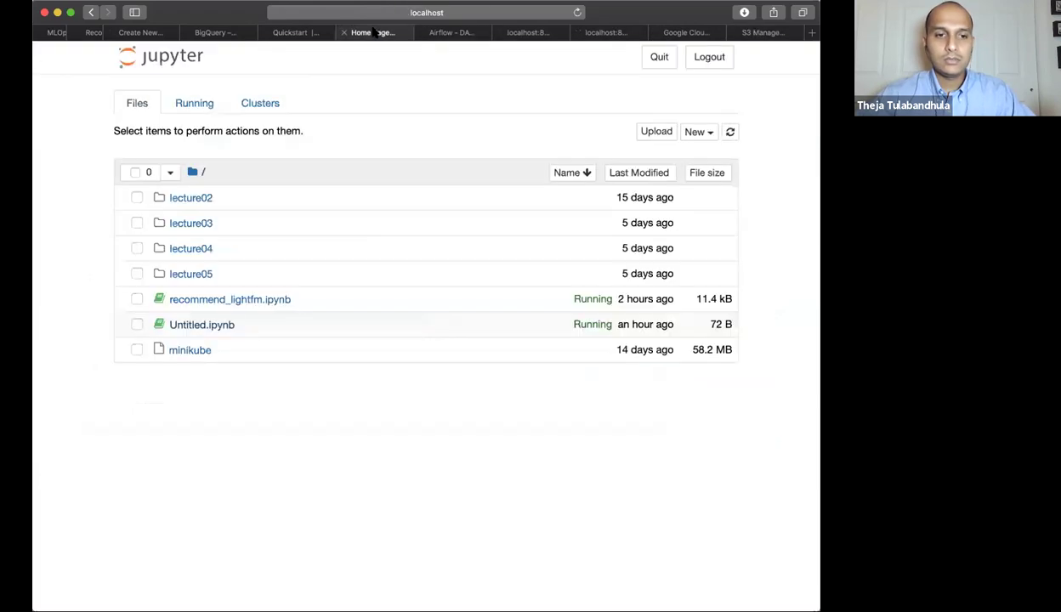
{"action": "left_click", "coordinate": [291, 33]}
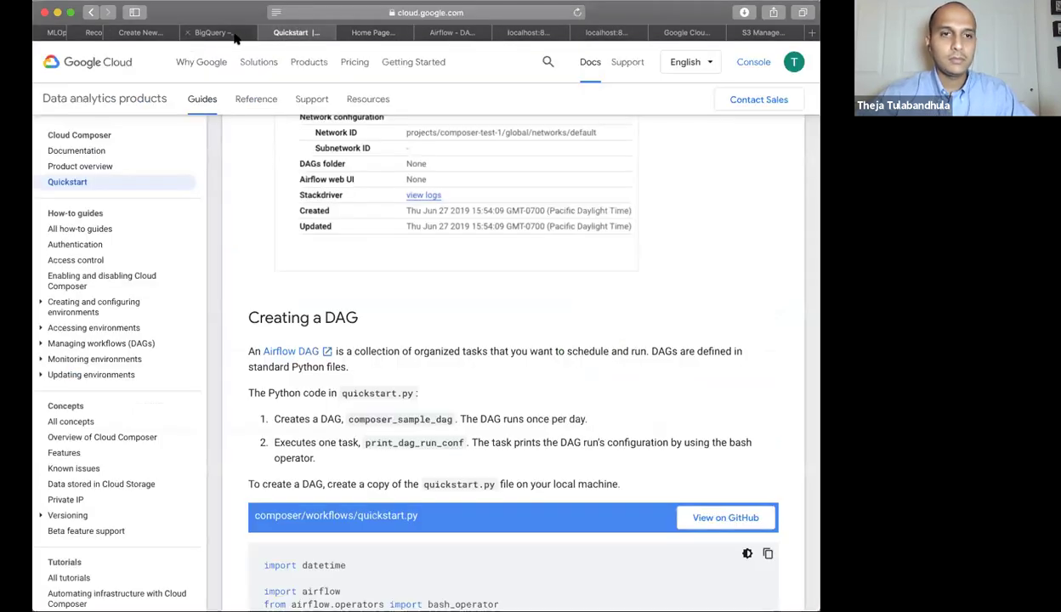
{"action": "scroll", "coordinate": [314, 272], "scroll_direction": "up", "scroll_amount": 5}
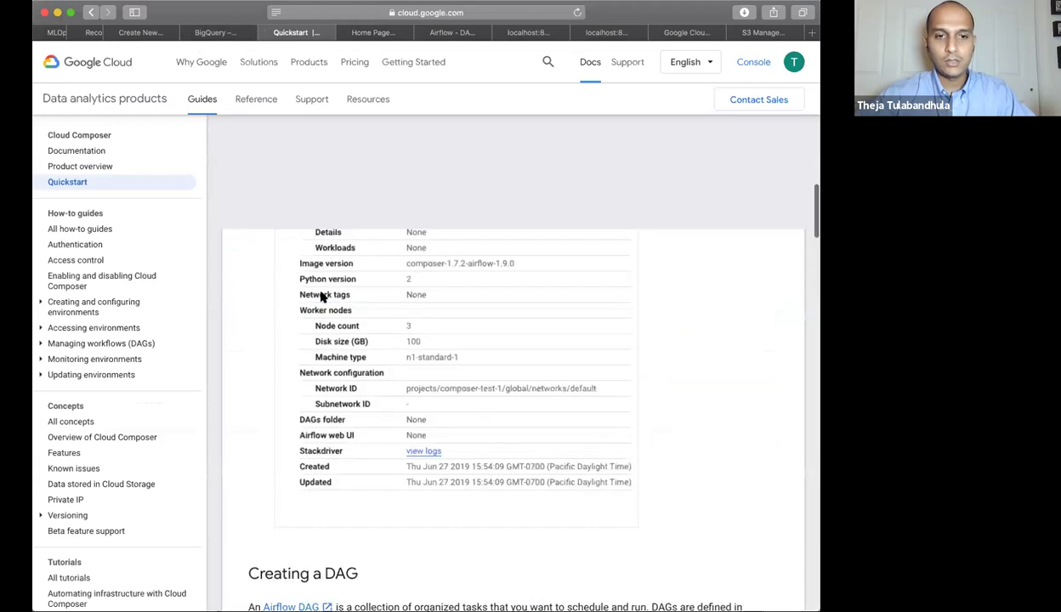
{"action": "left_click", "coordinate": [266, 32]}
{"action": "left_click", "coordinate": [213, 34]}
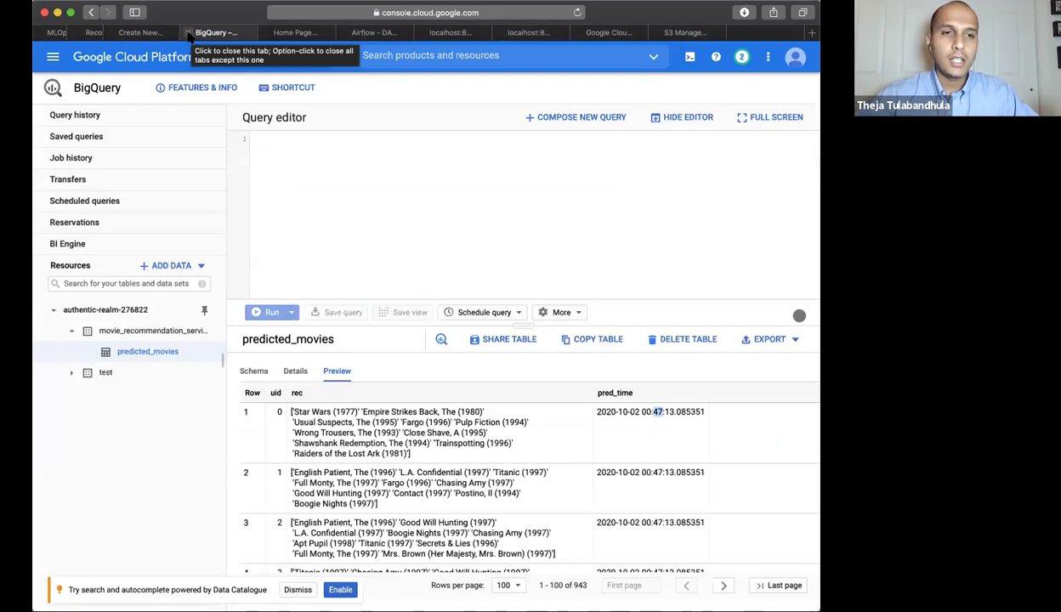
{"action": "left_click", "coordinate": [189, 35]}
From the Databricks Workspace browser, open the temp Python notebook attached to recommendation-cluster.
{"action": "left_click", "coordinate": [140, 33]}
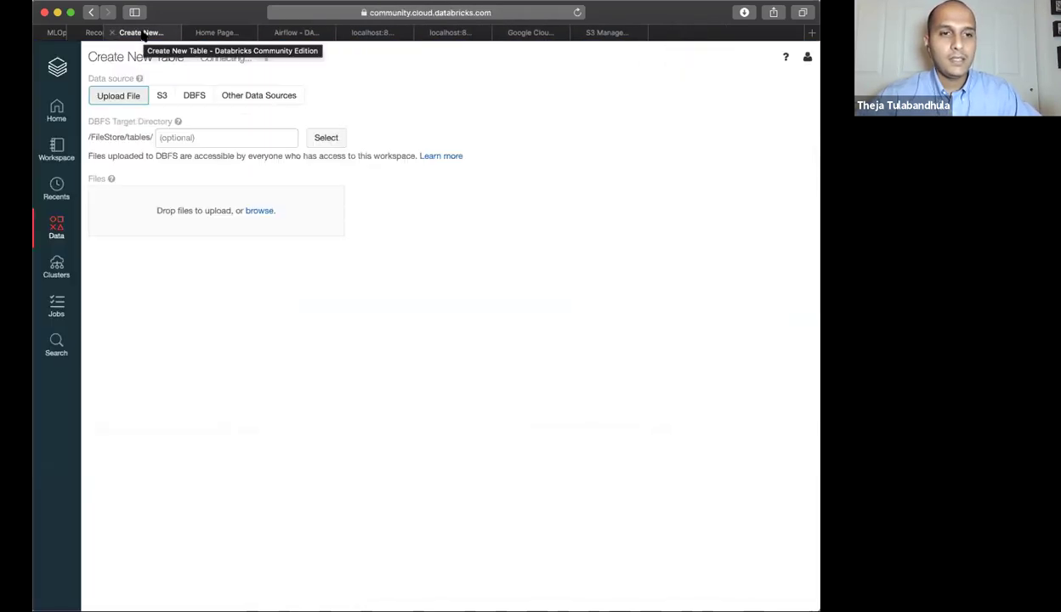
{"action": "left_click", "coordinate": [49, 157]}
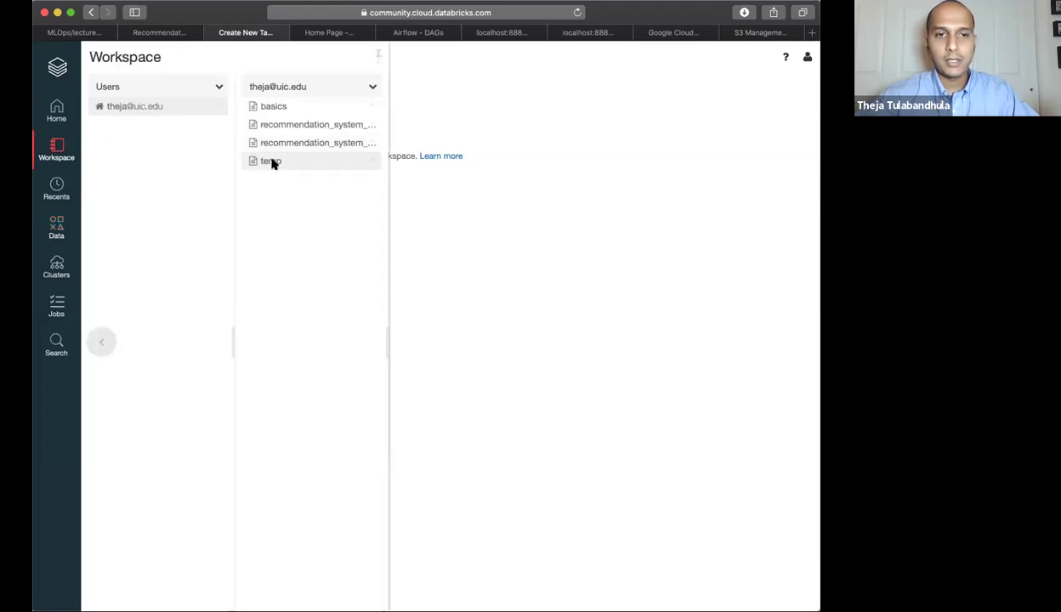
{"action": "left_click", "coordinate": [271, 161]}
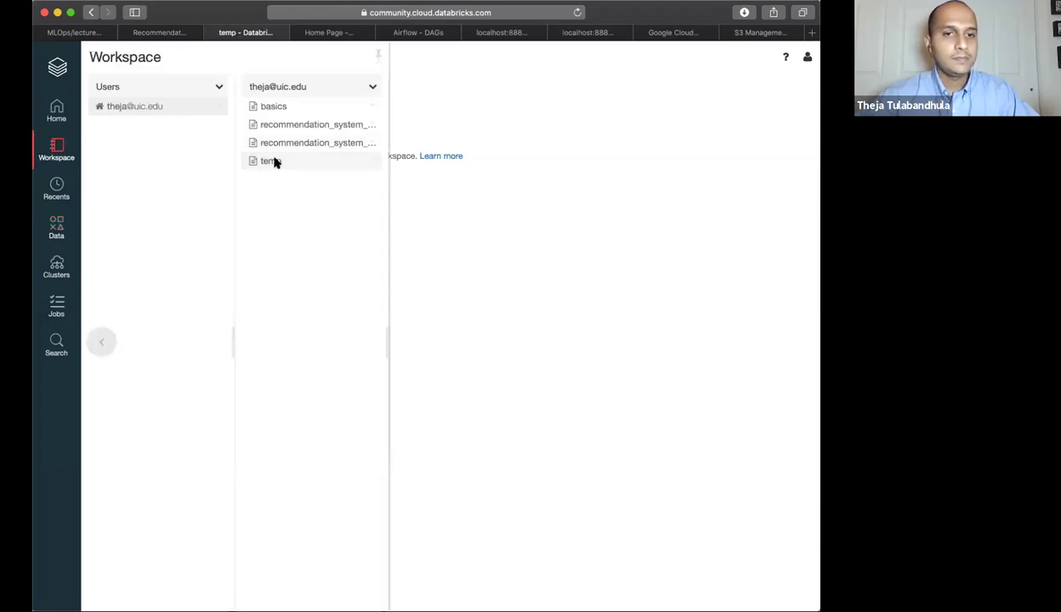
{"action": "left_click", "coordinate": [242, 120]}
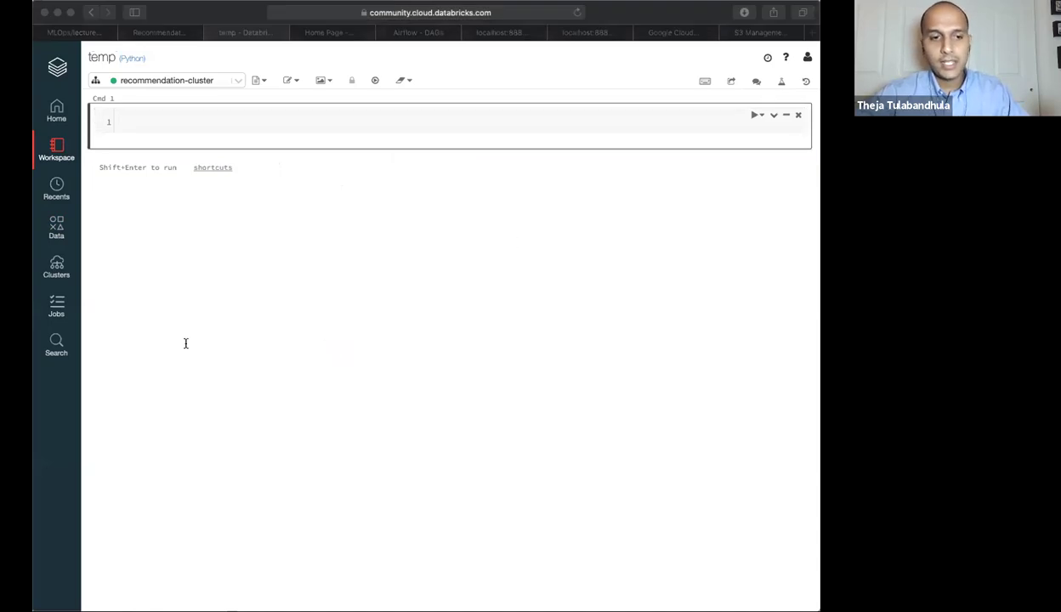
Paste the AWS_ACCESS_KEY and AWS_SECRET_KEY lines into Cmd 1, left-align them, and run the cell.
{"action": "left_click", "coordinate": [53, 345]}
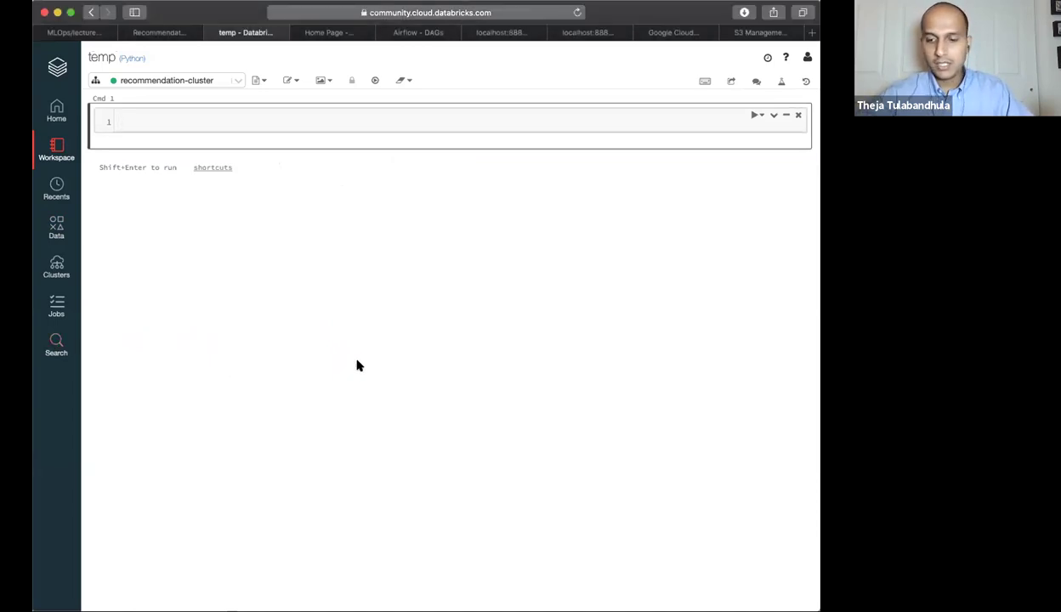
{"action": "key", "text": "super+v"}
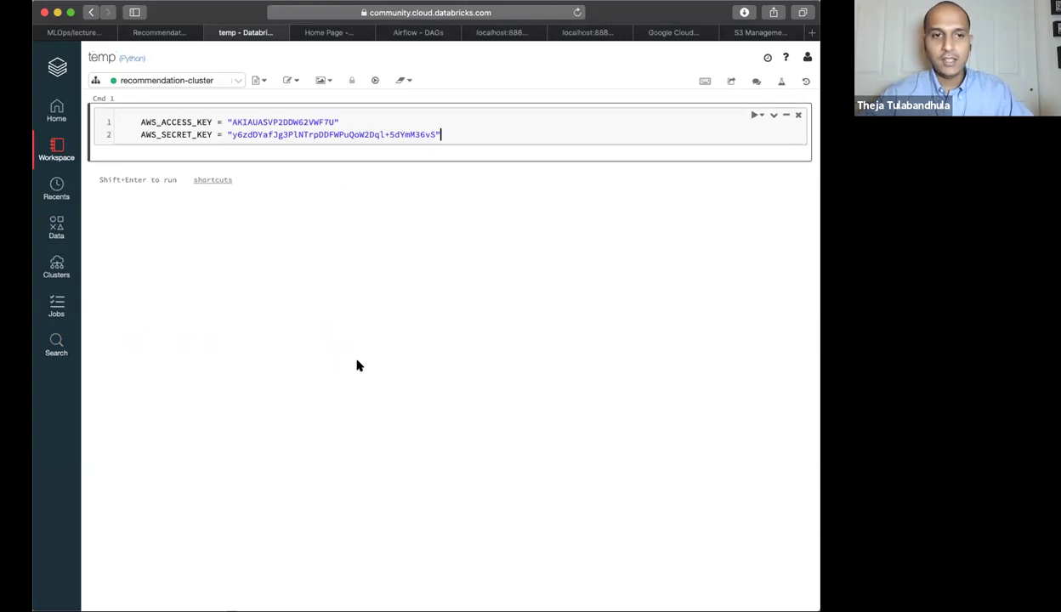
{"action": "key", "text": "Up"}
{"action": "key", "text": "Right"}
{"action": "key", "text": "Delete"}
{"action": "key", "text": "Delete"}
{"action": "key", "text": "Up"}
{"action": "key", "text": "Delete"}
{"action": "key", "text": "Delete"}
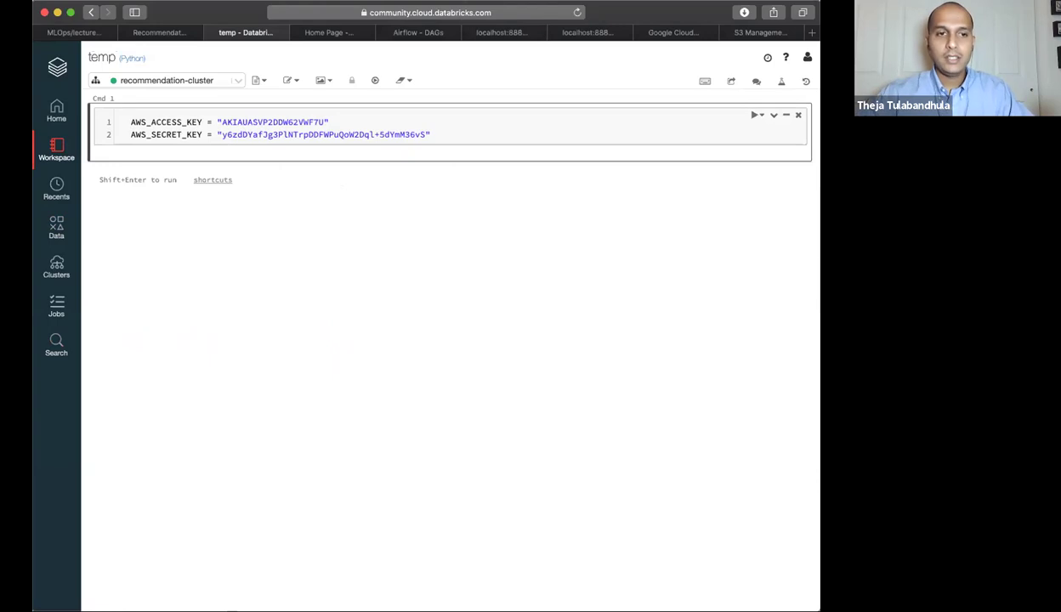
{"action": "key", "text": "shift+Return"}
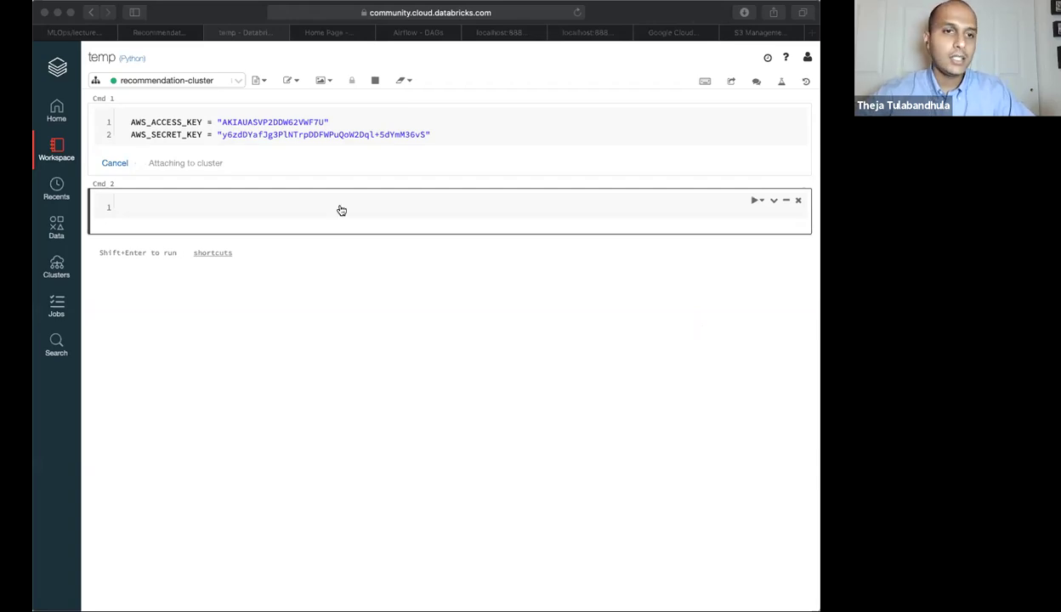
{"action": "left_click", "coordinate": [162, 32]}
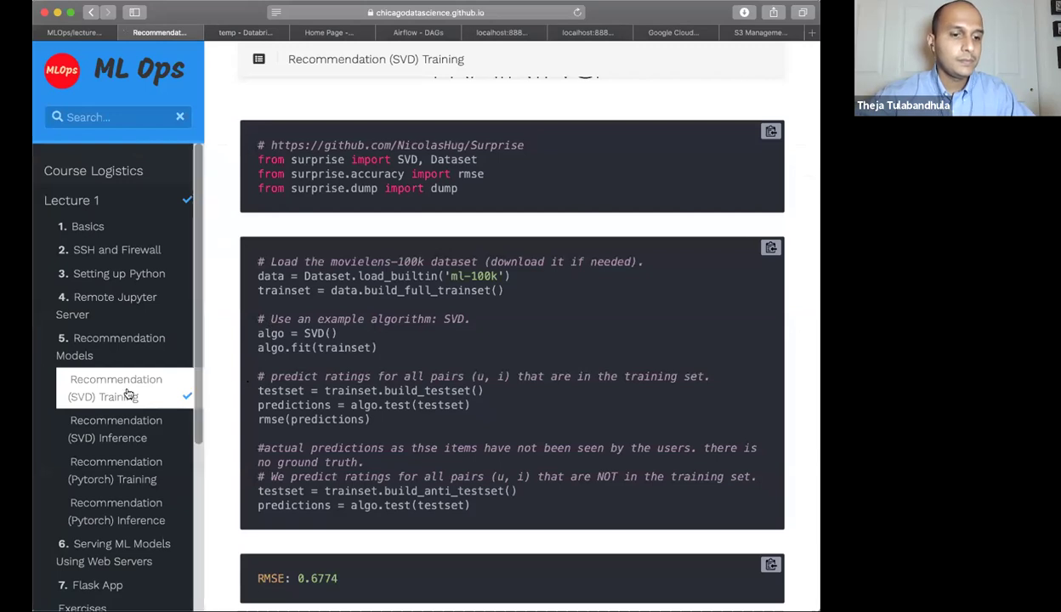
Open the Spark on Databricks lesson under Lecture 6 on the ML Ops site.
{"action": "scroll", "coordinate": [126, 394], "scroll_direction": "down", "scroll_amount": 5}
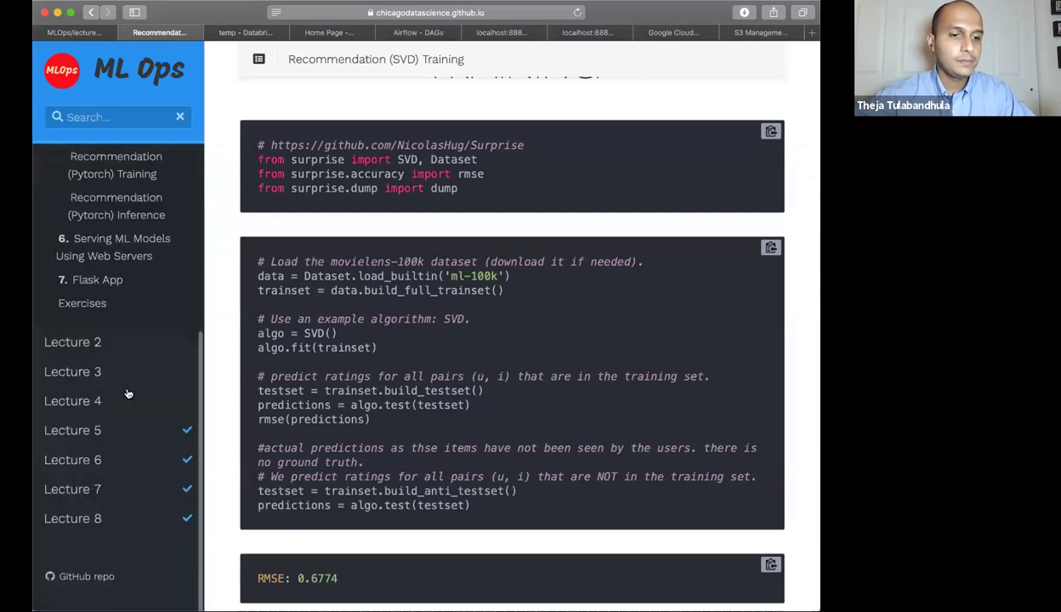
{"action": "left_click", "coordinate": [99, 460]}
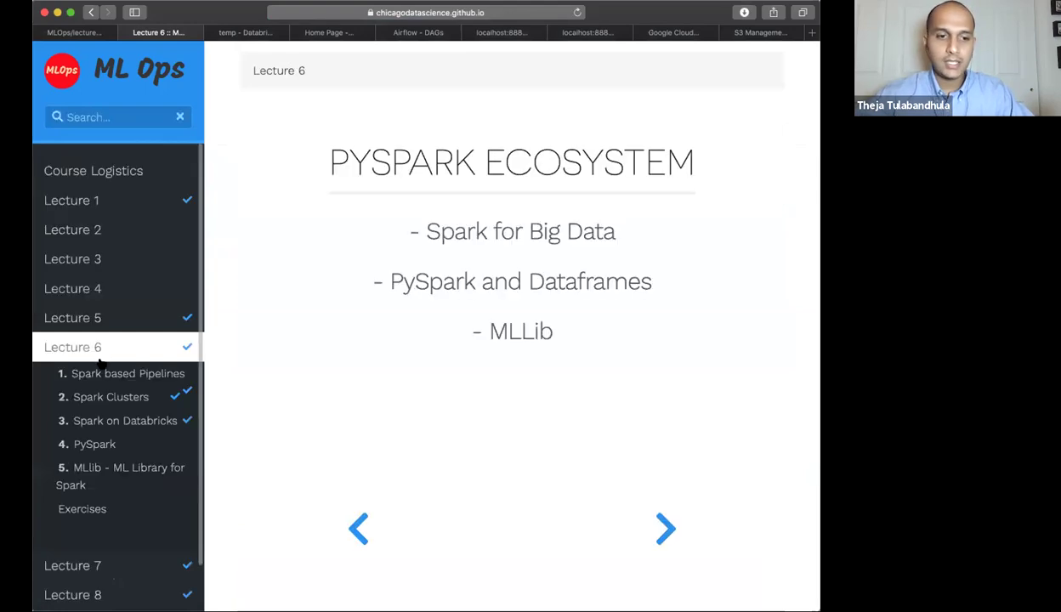
{"action": "left_click", "coordinate": [113, 422]}
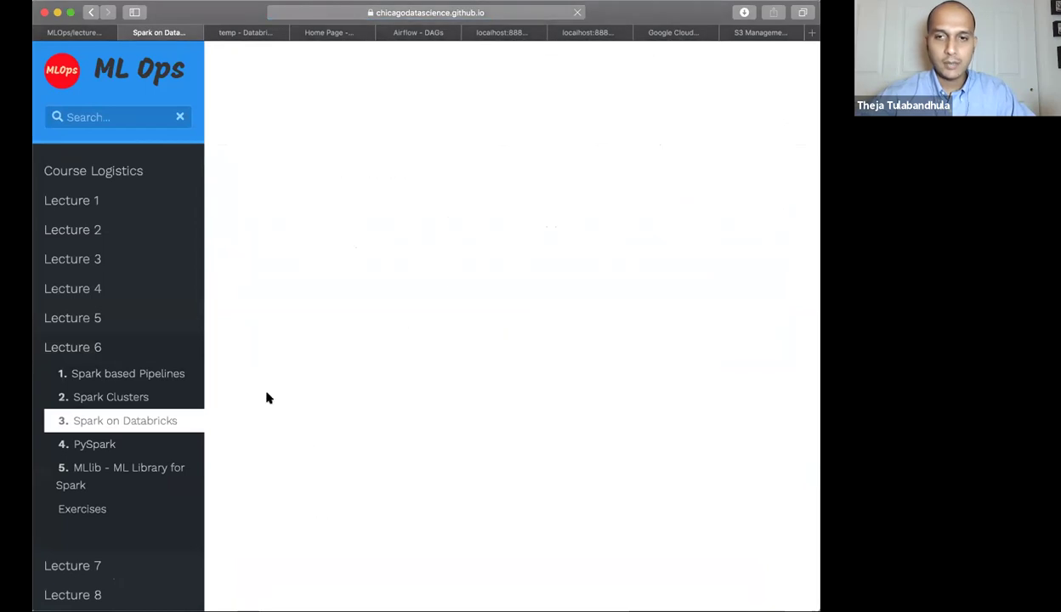
Read through the Spark on Databricks page, including its steps for obtaining AWS keys.
{"action": "scroll", "coordinate": [237, 411], "scroll_direction": "down", "scroll_amount": 20}
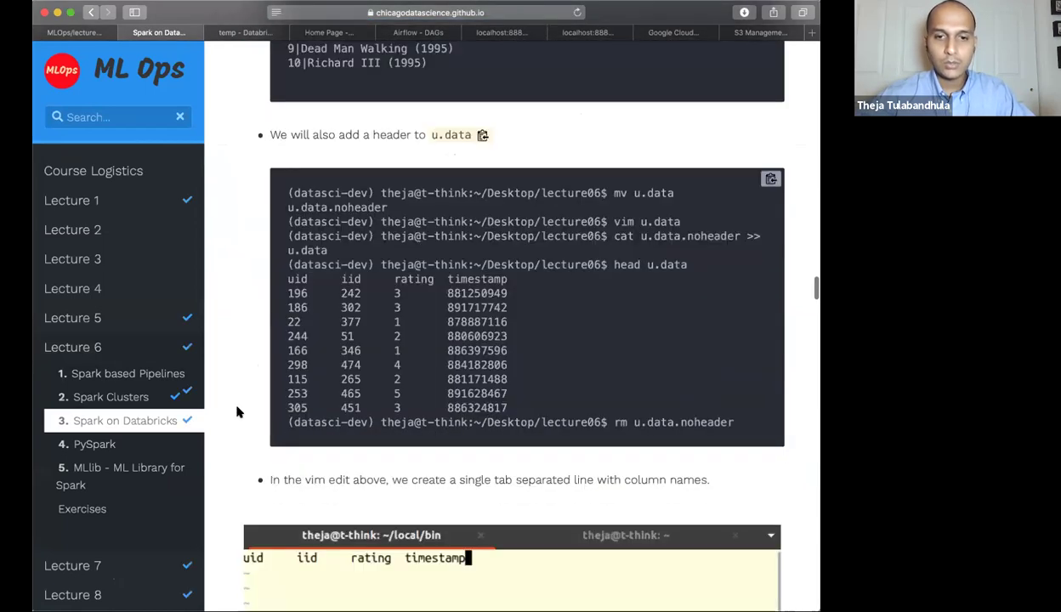
{"action": "scroll", "coordinate": [237, 411], "scroll_direction": "up", "scroll_amount": 5}
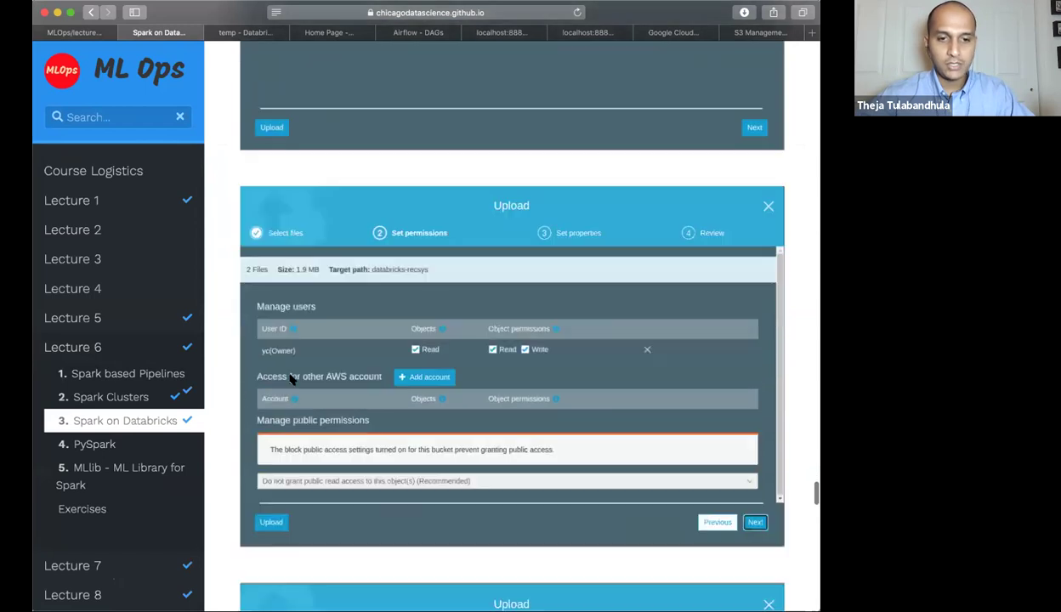
{"action": "scroll", "coordinate": [315, 285], "scroll_direction": "down", "scroll_amount": 7}
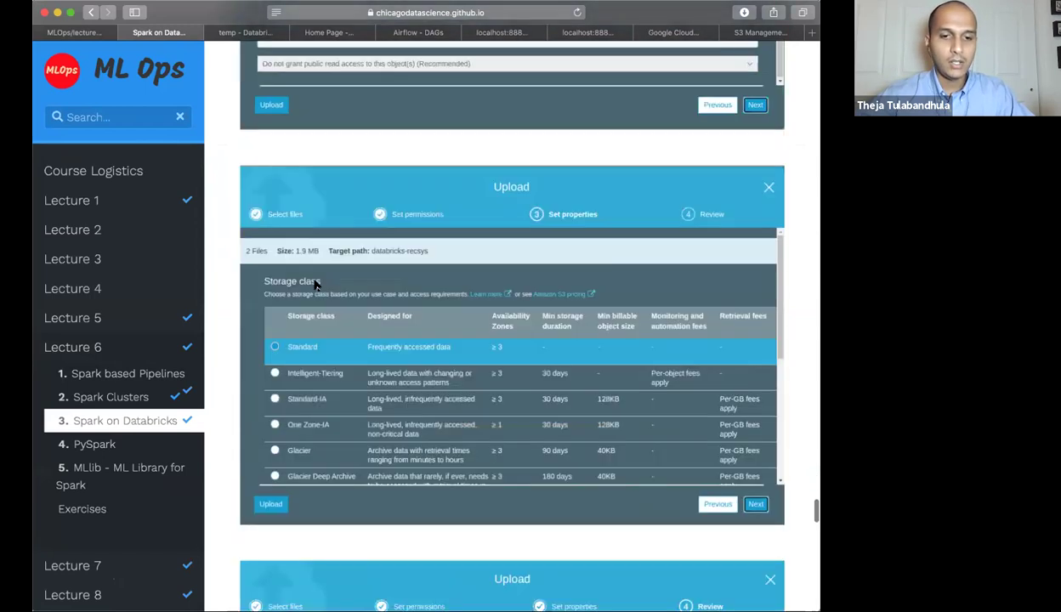
{"action": "scroll", "coordinate": [331, 211], "scroll_direction": "down", "scroll_amount": 4}
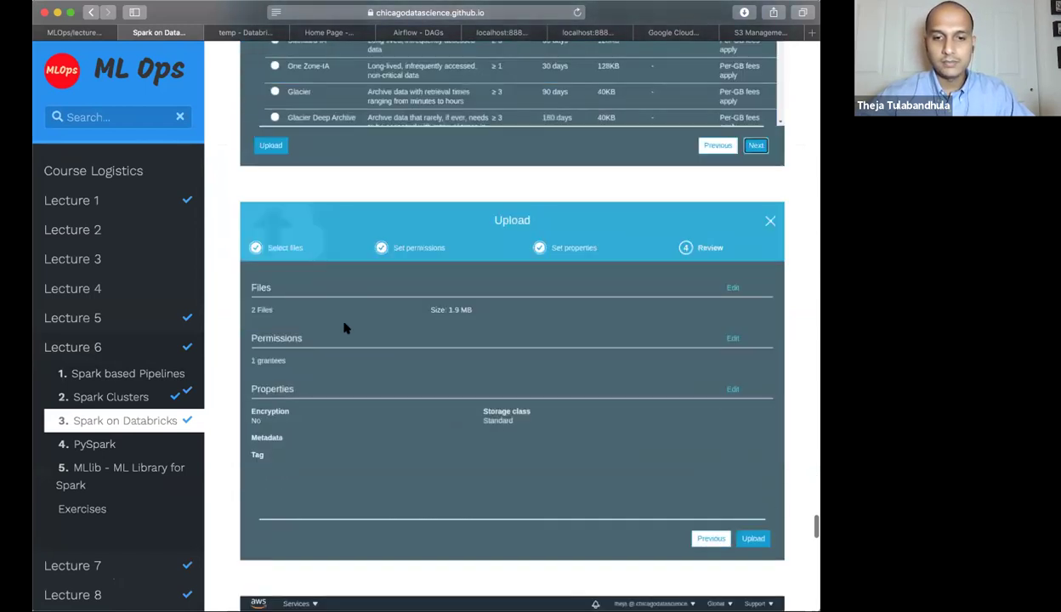
{"action": "scroll", "coordinate": [339, 292], "scroll_direction": "down", "scroll_amount": 3}
{"action": "scroll", "coordinate": [445, 289], "scroll_direction": "down", "scroll_amount": 5}
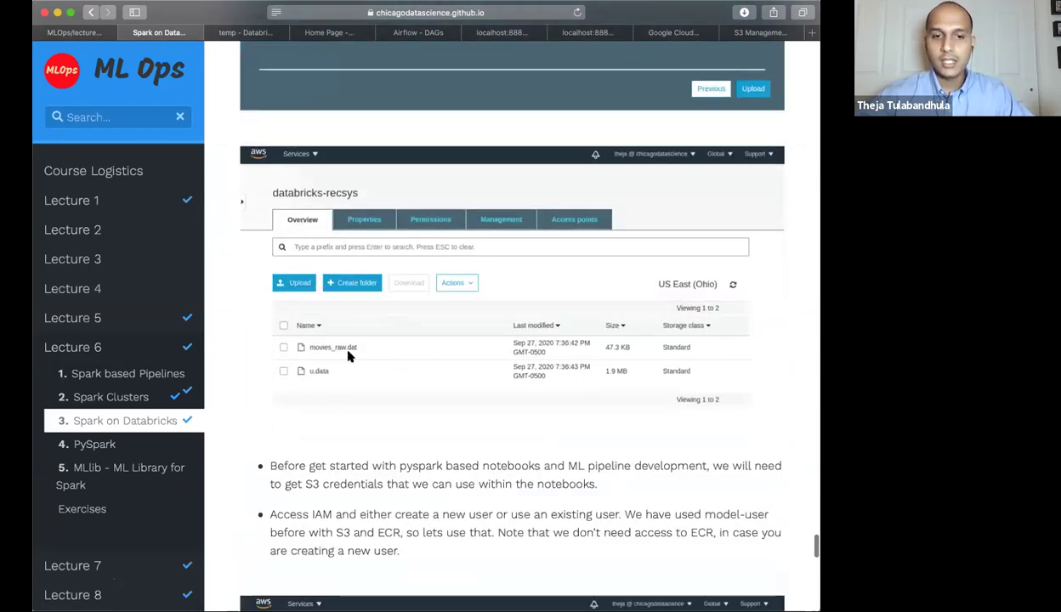
{"action": "scroll", "coordinate": [327, 377], "scroll_direction": "down", "scroll_amount": 3}
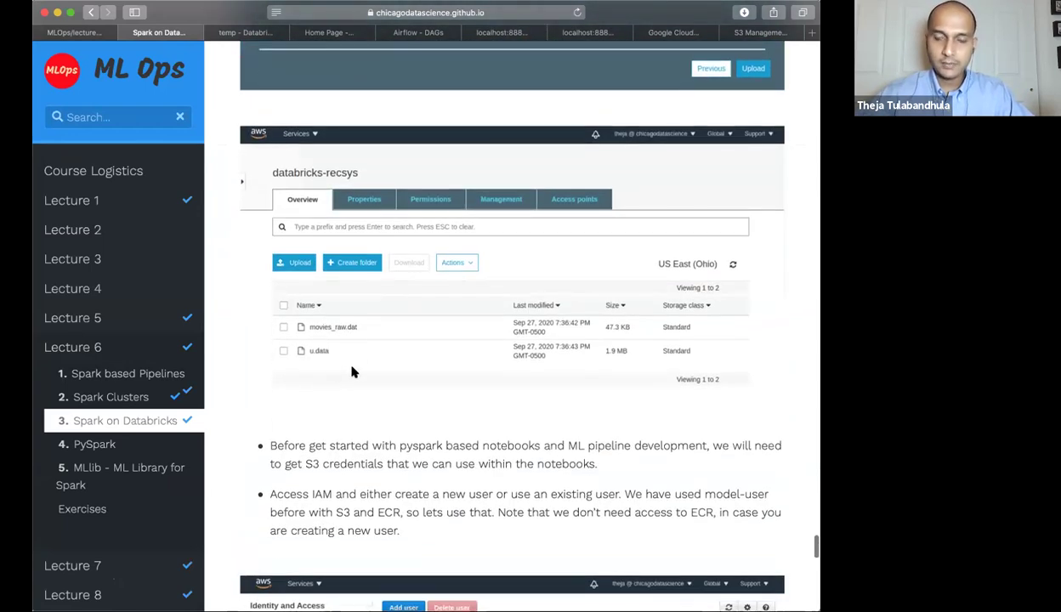
{"action": "scroll", "coordinate": [338, 331], "scroll_direction": "down", "scroll_amount": 5}
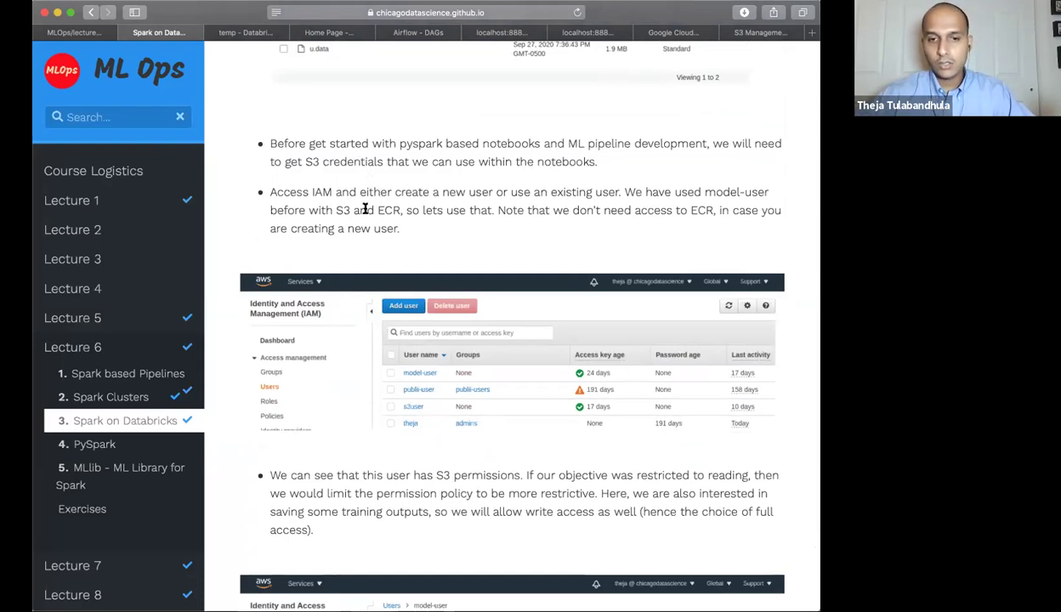
{"action": "scroll", "coordinate": [440, 293], "scroll_direction": "down", "scroll_amount": 2}
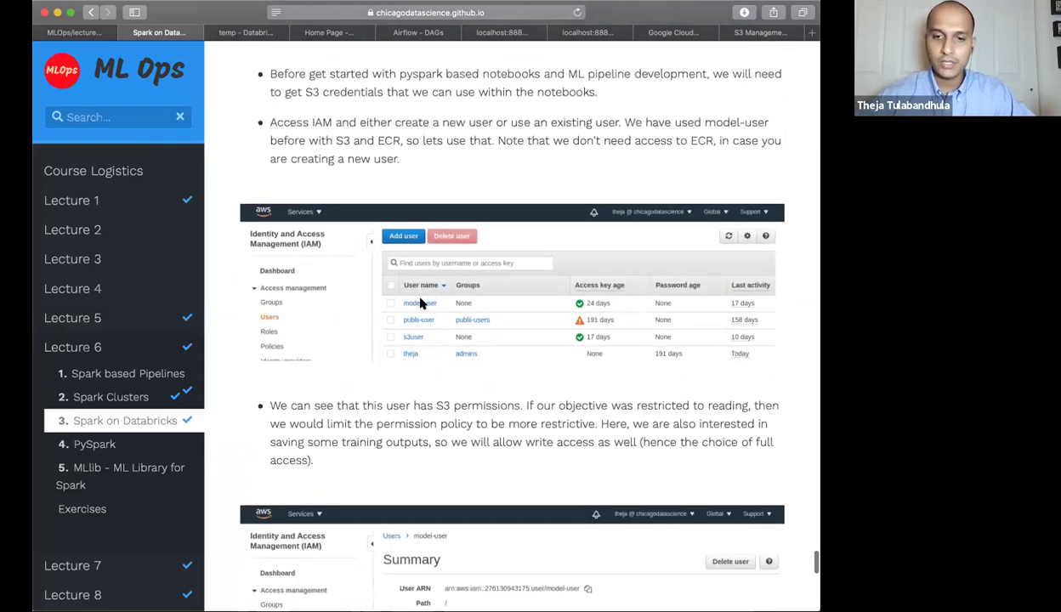
{"action": "scroll", "coordinate": [420, 302], "scroll_direction": "down", "scroll_amount": 6}
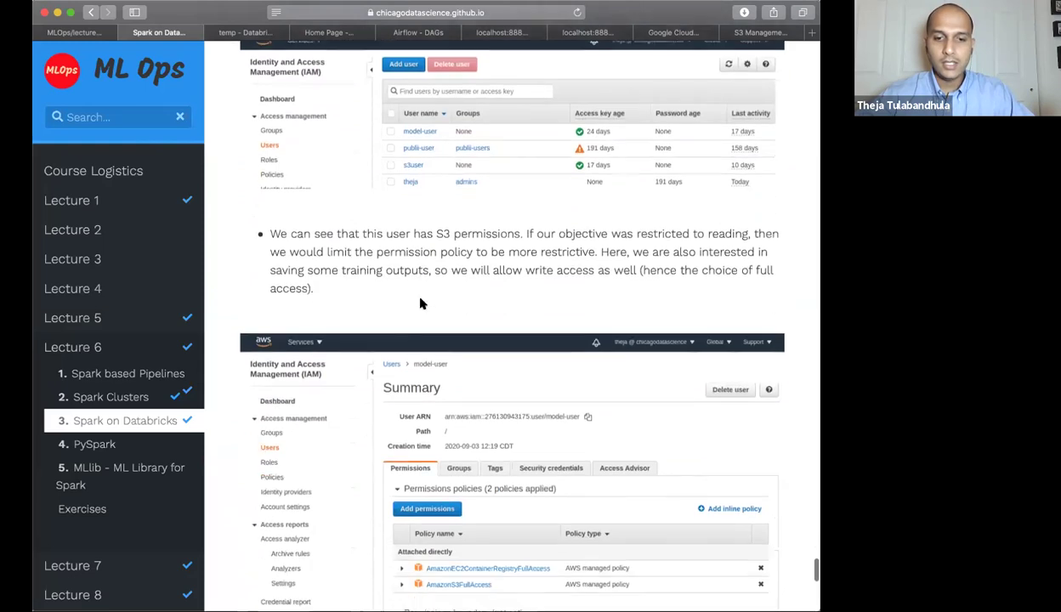
{"action": "scroll", "coordinate": [456, 401], "scroll_direction": "down", "scroll_amount": 4}
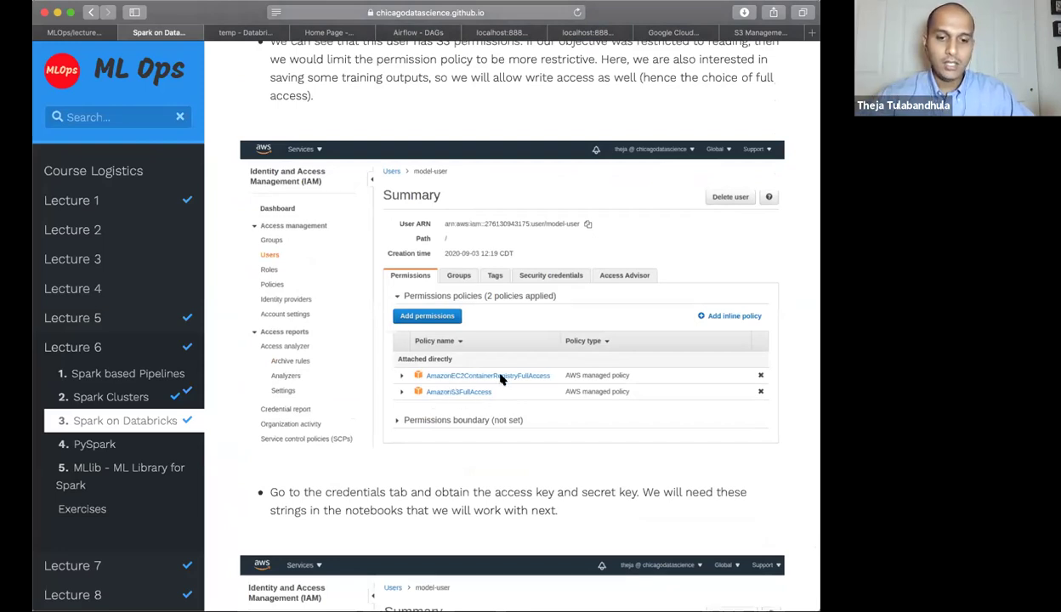
{"action": "scroll", "coordinate": [501, 380], "scroll_direction": "down", "scroll_amount": 1}
{"action": "scroll", "coordinate": [501, 380], "scroll_direction": "down", "scroll_amount": 3}
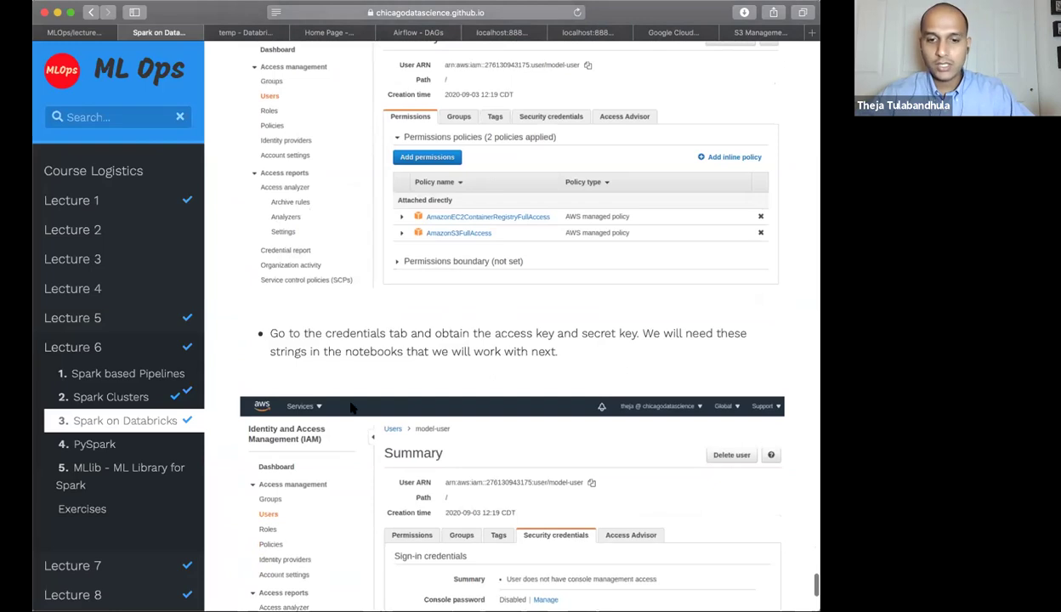
{"action": "scroll", "coordinate": [444, 386], "scroll_direction": "down", "scroll_amount": 3}
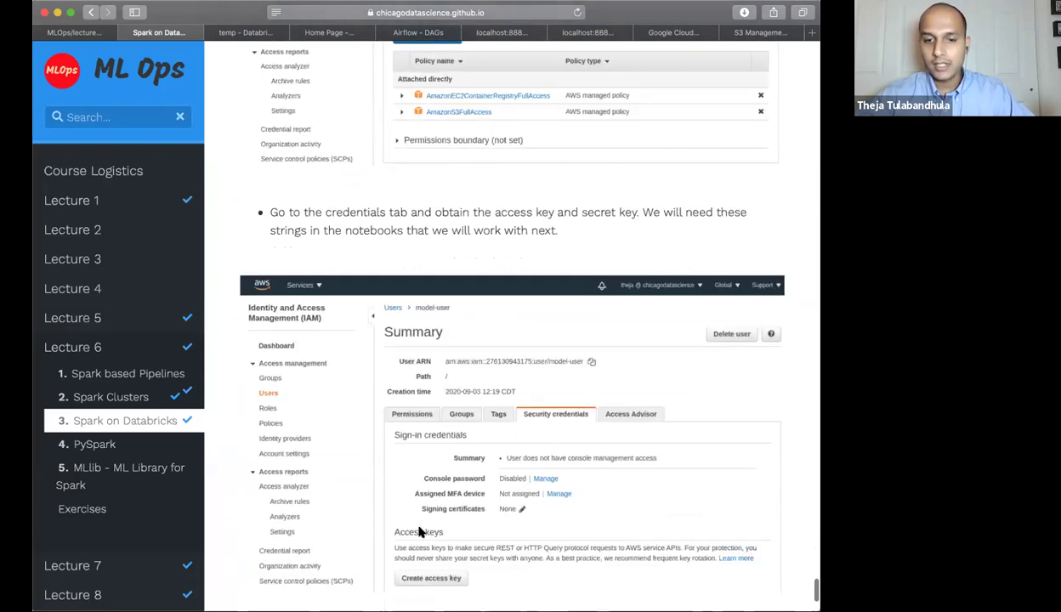
{"action": "scroll", "coordinate": [421, 527], "scroll_direction": "down", "scroll_amount": 4}
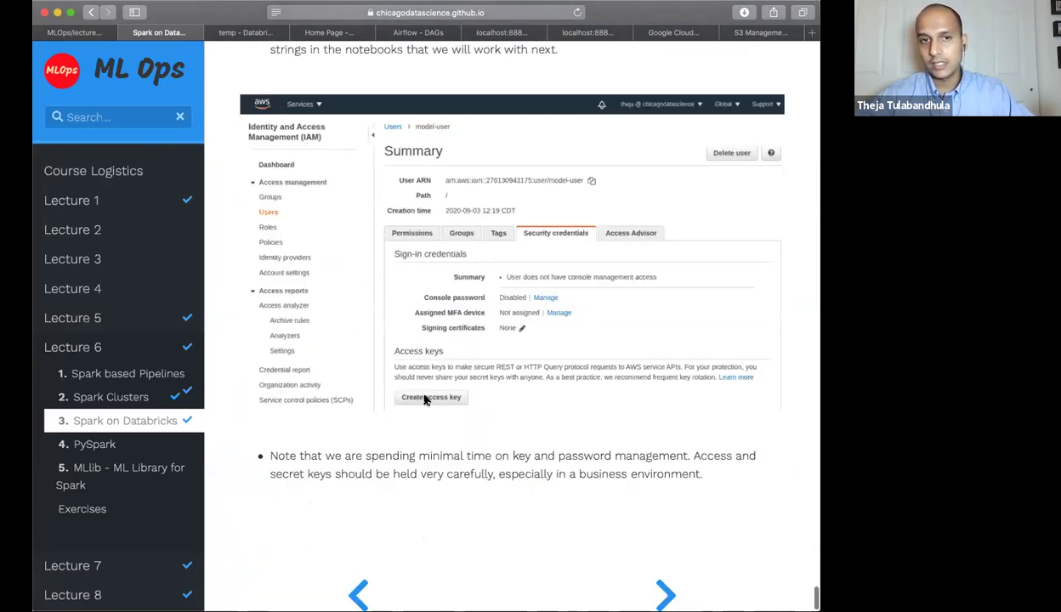
{"action": "scroll", "coordinate": [425, 399], "scroll_direction": "up", "scroll_amount": 1}
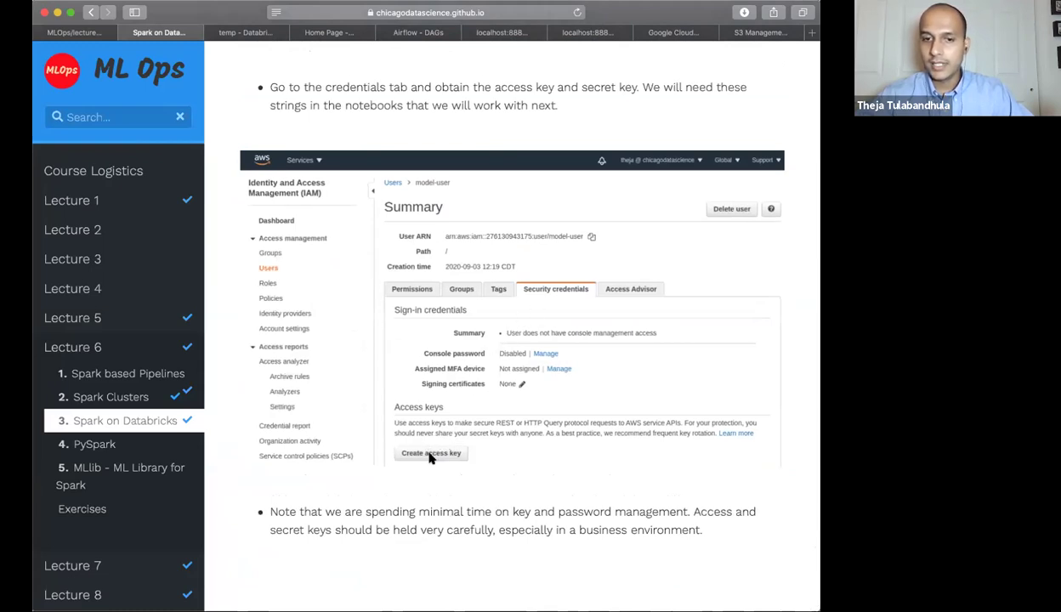
{"action": "scroll", "coordinate": [423, 456], "scroll_direction": "down", "scroll_amount": 2}
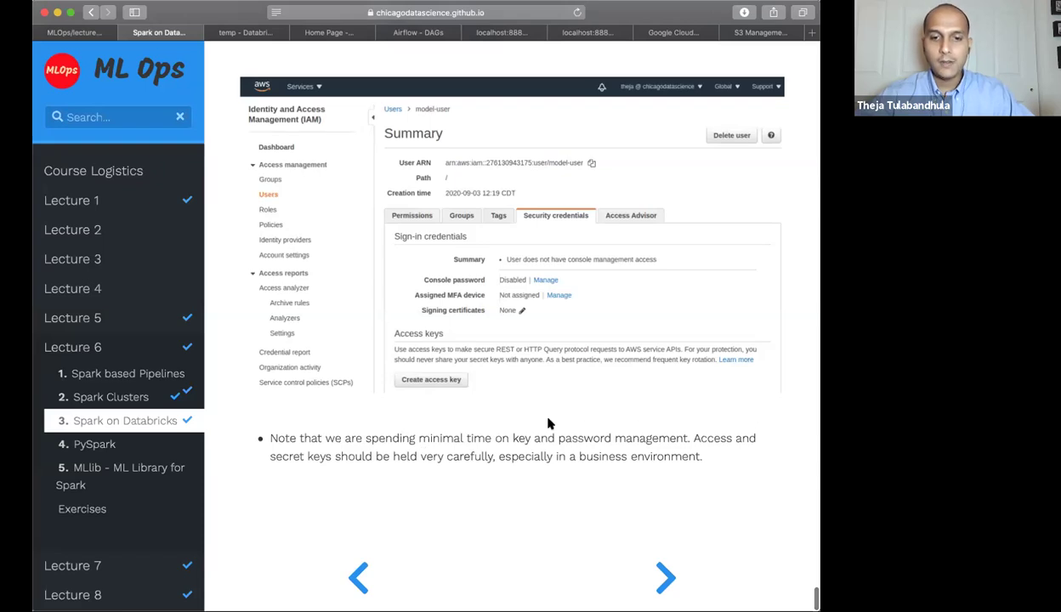
{"action": "scroll", "coordinate": [514, 126], "scroll_direction": "up", "scroll_amount": 3}
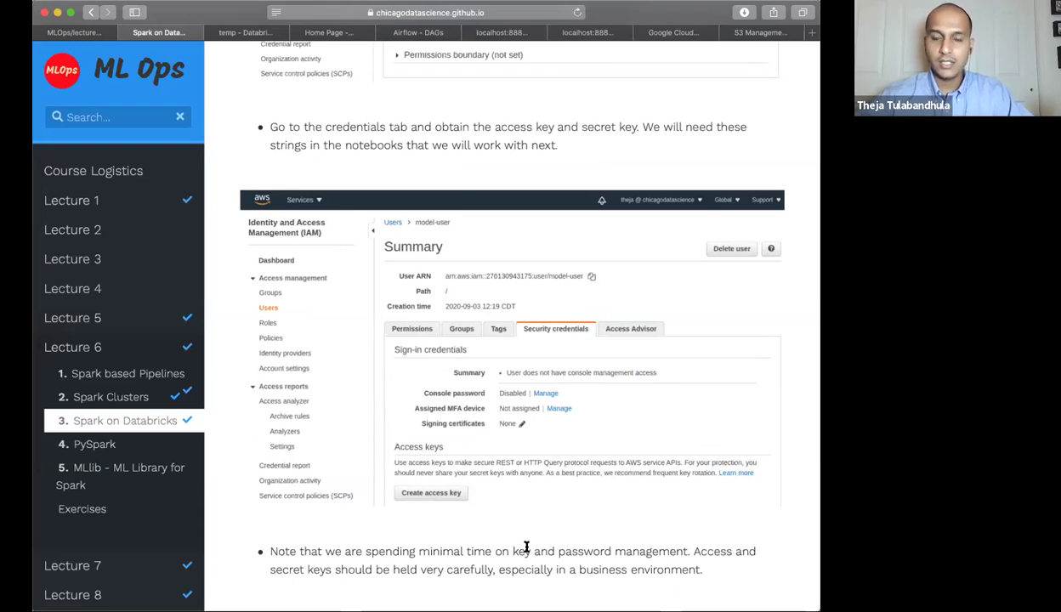
{"action": "scroll", "coordinate": [545, 544], "scroll_direction": "down", "scroll_amount": 3}
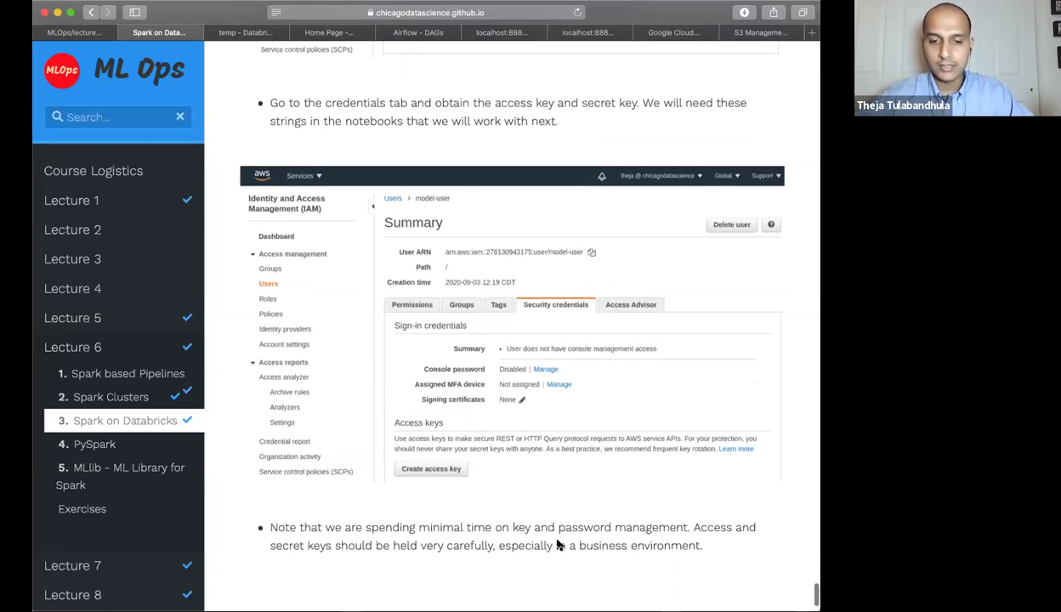
Go to the next lecture, the PySpark page, and read through its notebook steps.
{"action": "left_click", "coordinate": [663, 577]}
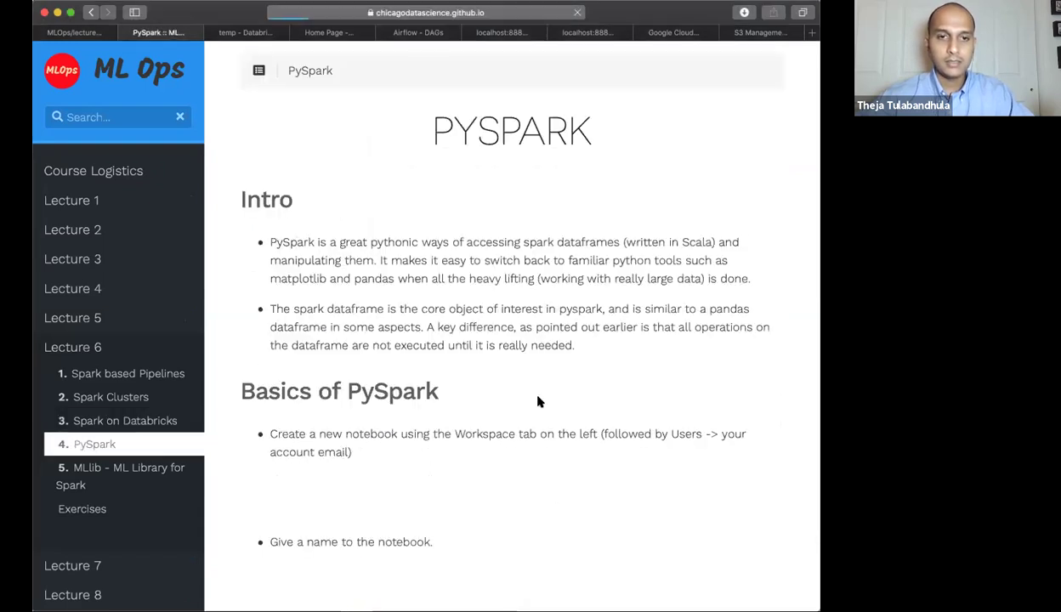
{"action": "scroll", "coordinate": [478, 380], "scroll_direction": "down", "scroll_amount": 1}
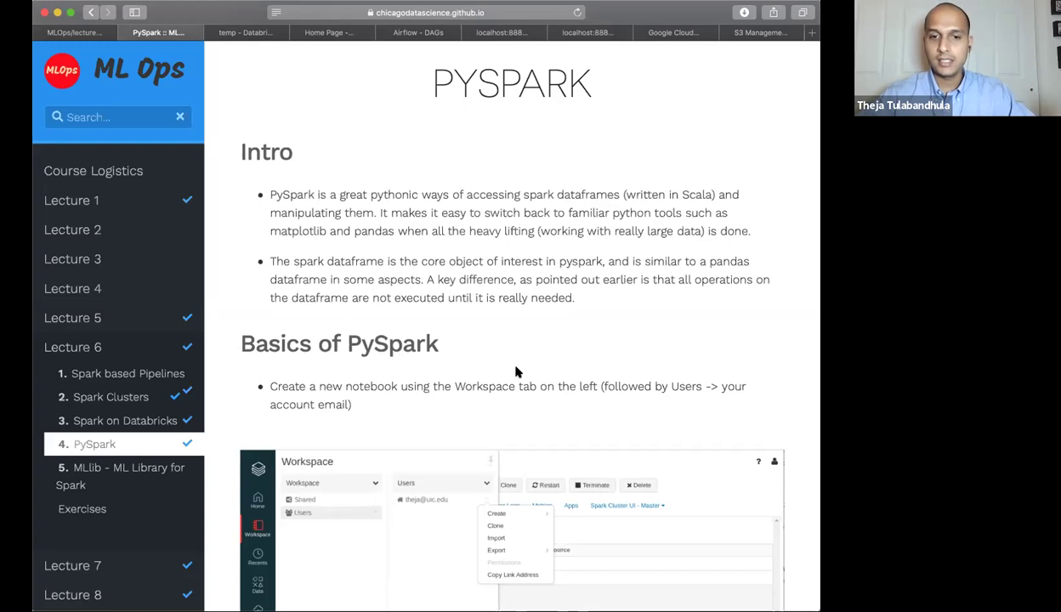
{"action": "scroll", "coordinate": [516, 372], "scroll_direction": "down", "scroll_amount": 5}
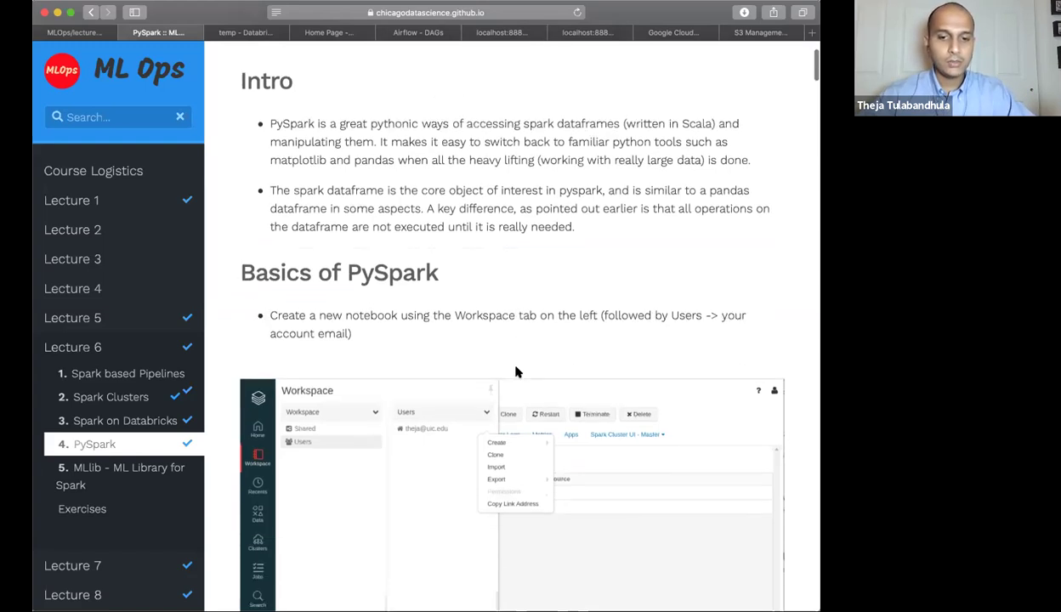
{"action": "scroll", "coordinate": [516, 372], "scroll_direction": "down", "scroll_amount": 7}
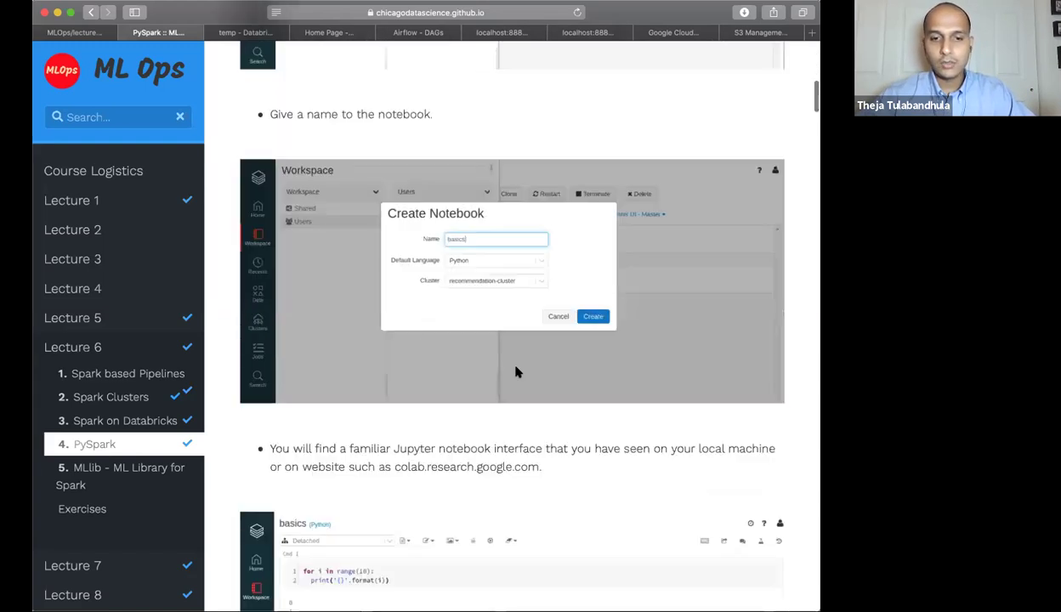
{"action": "scroll", "coordinate": [516, 371], "scroll_direction": "down", "scroll_amount": 3}
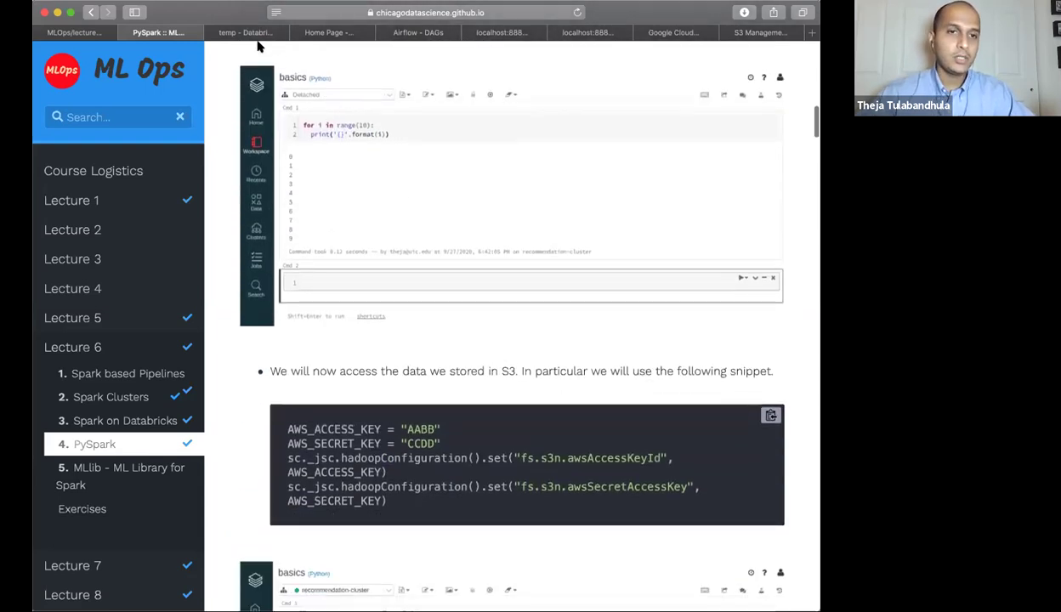
In the temp notebook, hide the code of the AWS key cell (Cmd 1).
{"action": "key", "text": "ctrl+Tab"}
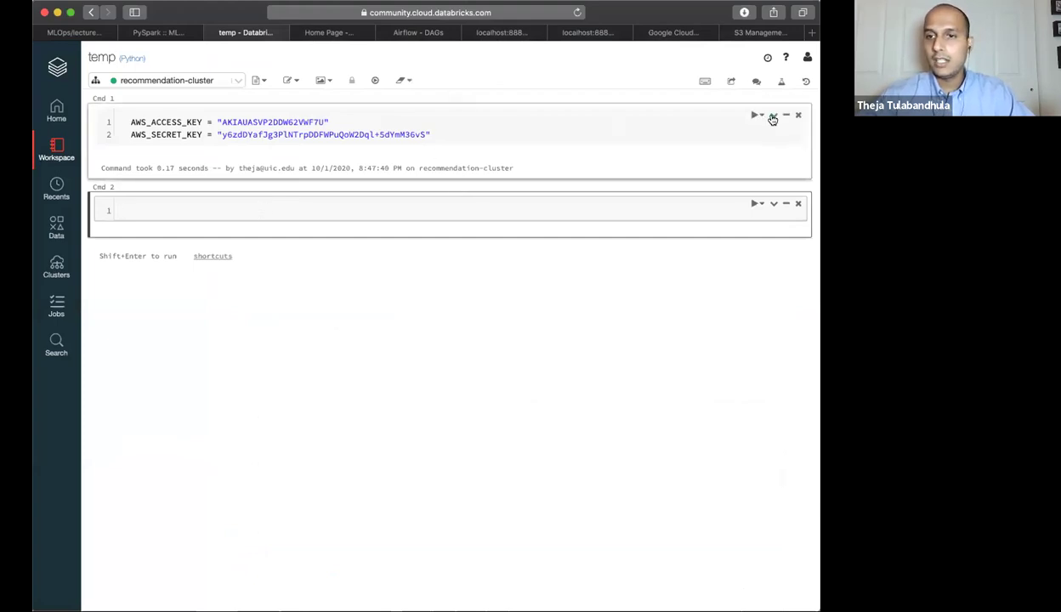
{"action": "left_click", "coordinate": [773, 115]}
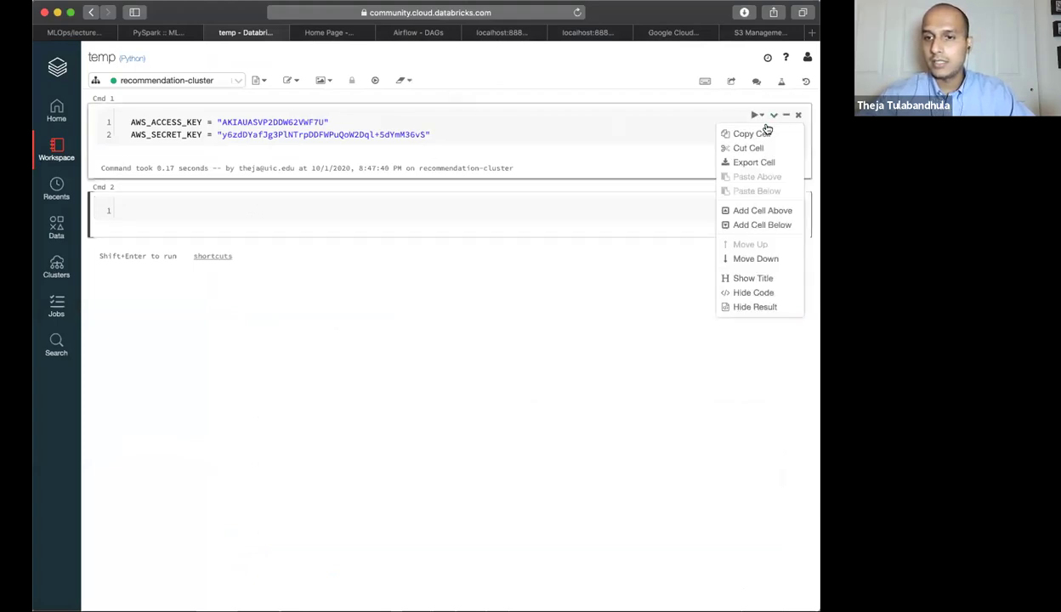
{"action": "left_click", "coordinate": [754, 292]}
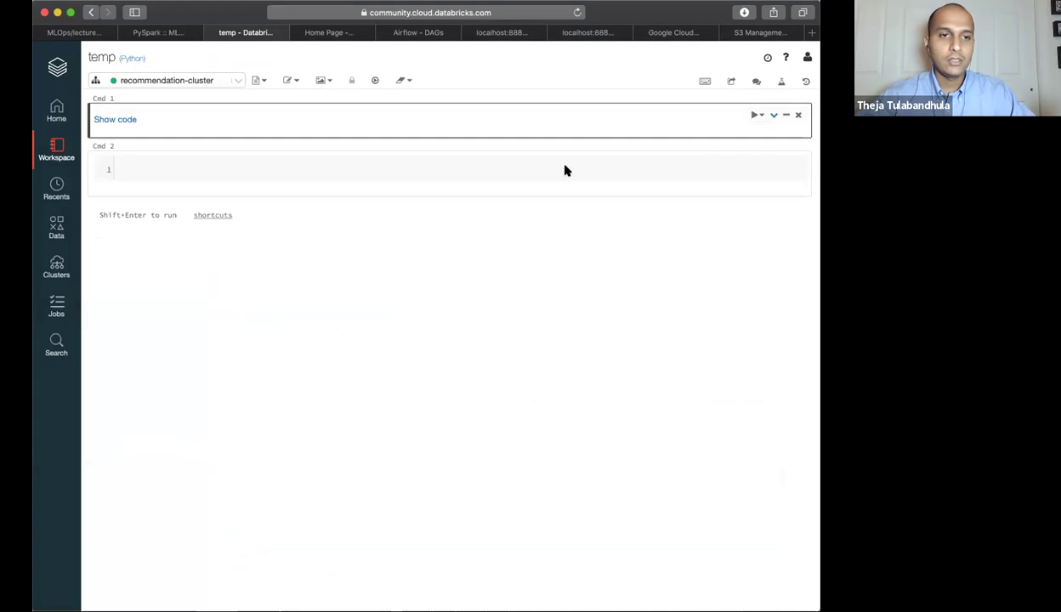
{"action": "left_click", "coordinate": [218, 169]}
Write and run 'for i in range(3): print('This is {}'.format(i))' in Cmd 2, then select Cmd 3.
{"action": "type", "text": "for "}
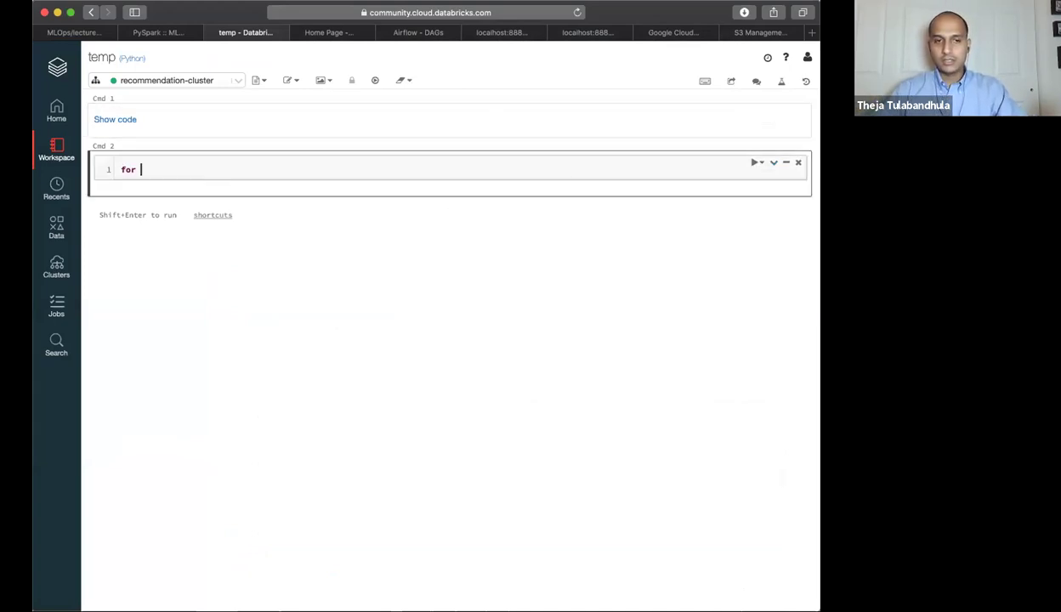
{"action": "type", "text": "i in rang"}
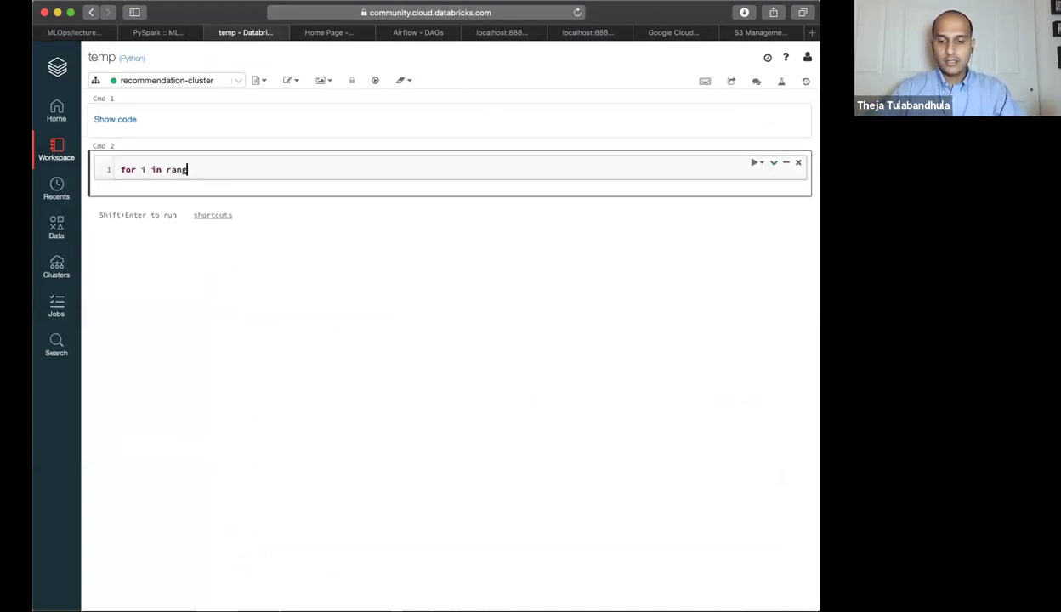
{"action": "type", "text": "e(10)"}
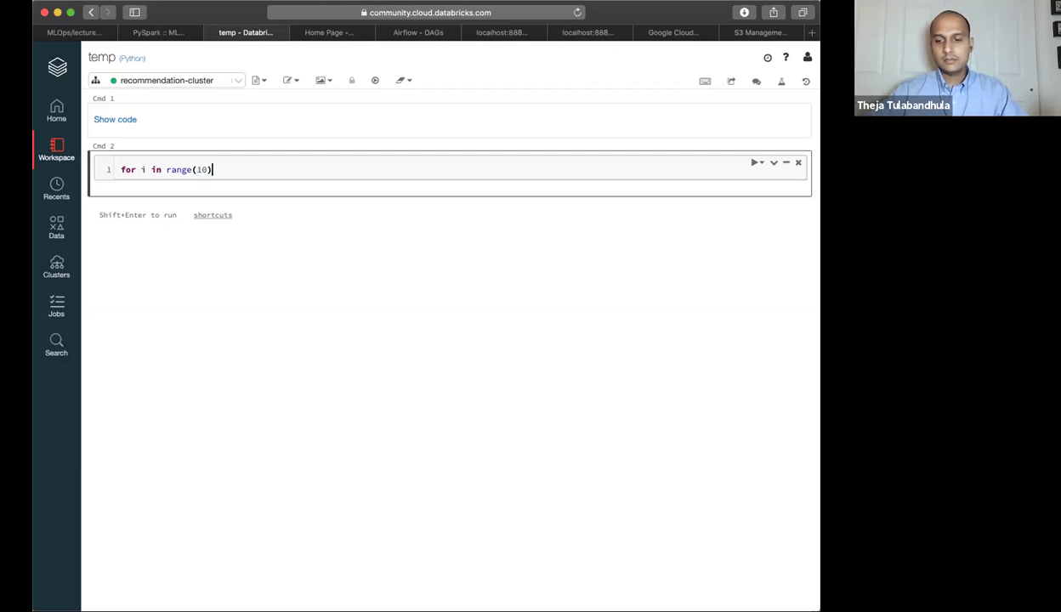
{"action": "key", "text": "BackSpace"}
{"action": "key", "text": "BackSpace"}
{"action": "key", "text": "BackSpace"}
{"action": "type", "text": "3"}
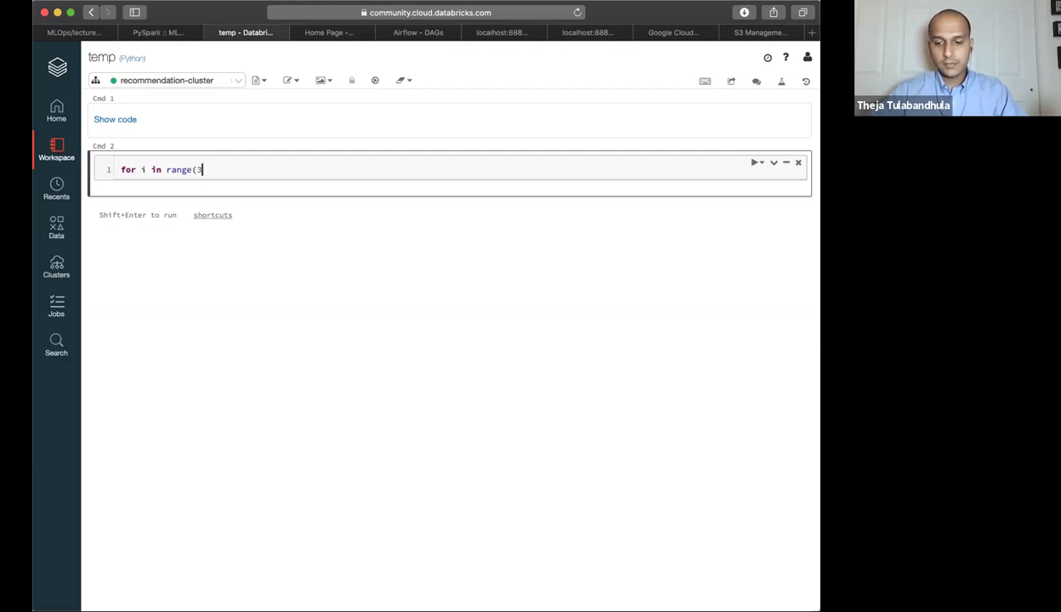
{"action": "type", "text": "):"}
{"action": "key", "text": "Return"}
{"action": "type", "text": "print"}
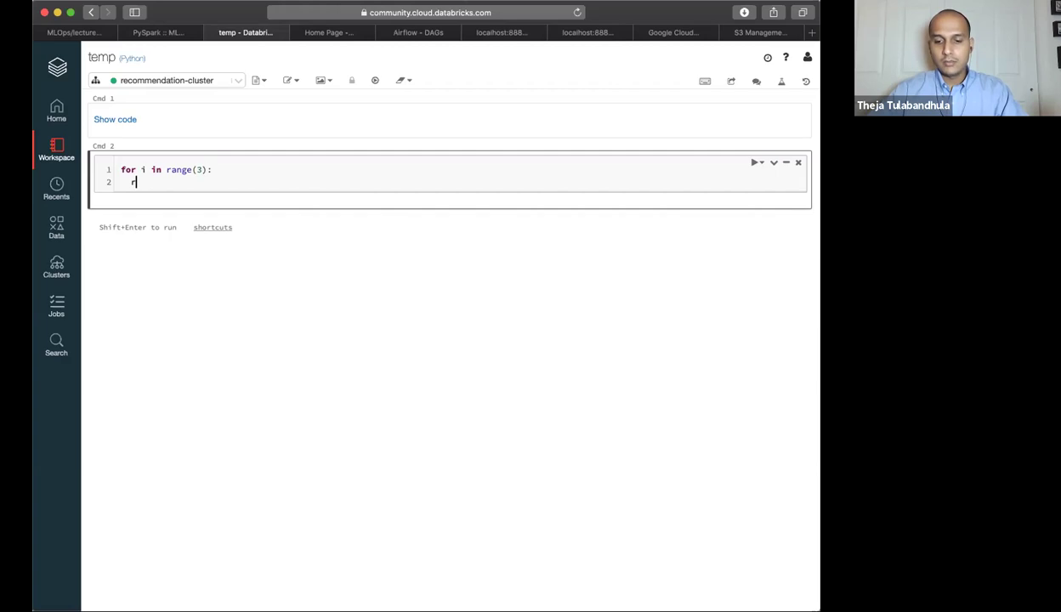
{"action": "type", "text": "('"}
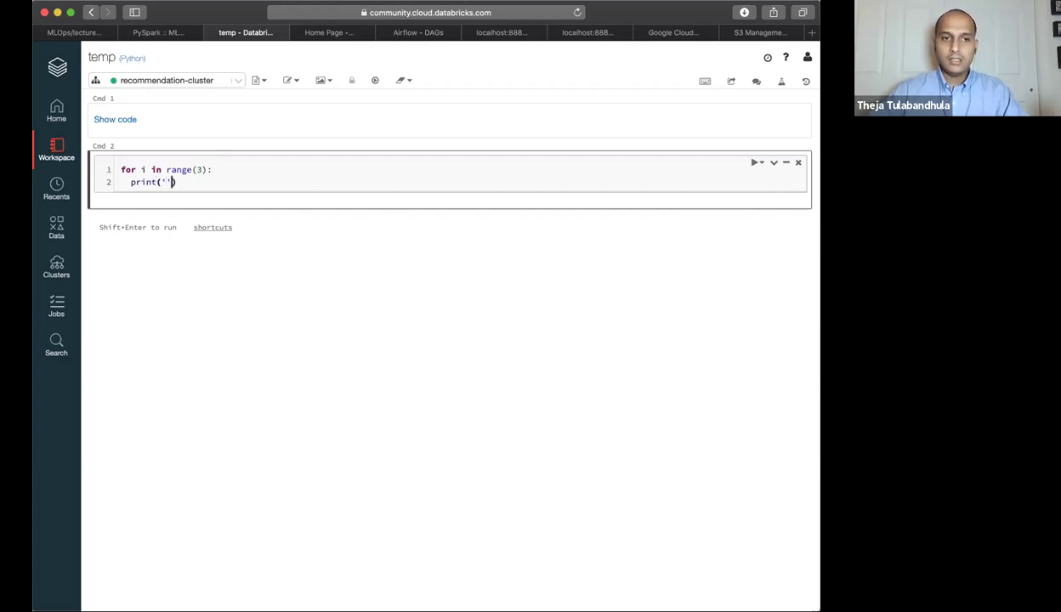
{"action": "type", "text": "This i"}
{"action": "type", "text": "{"}
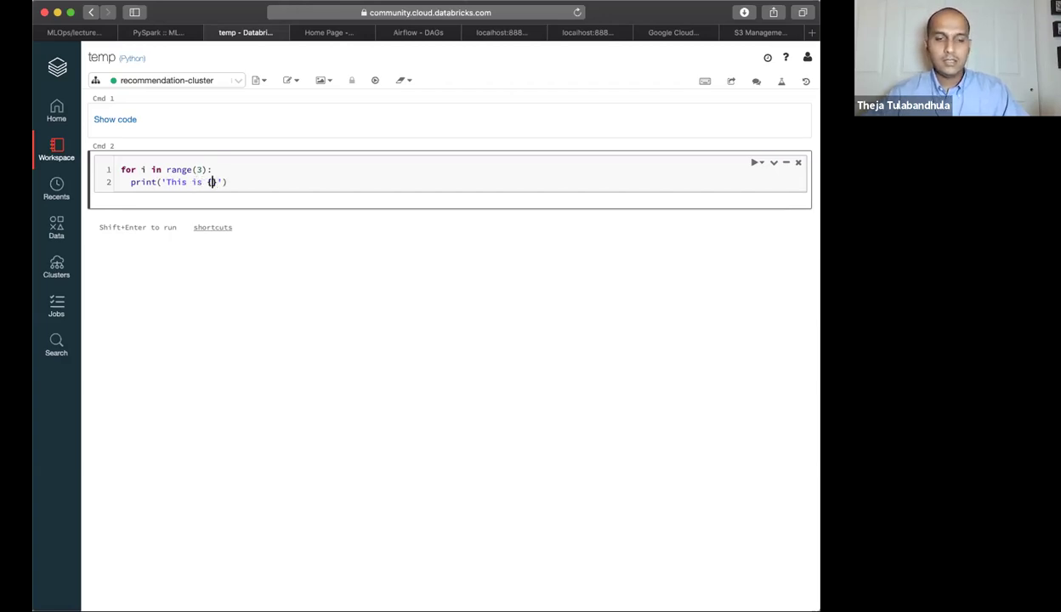
{"action": "type", "text": "}'.format"}
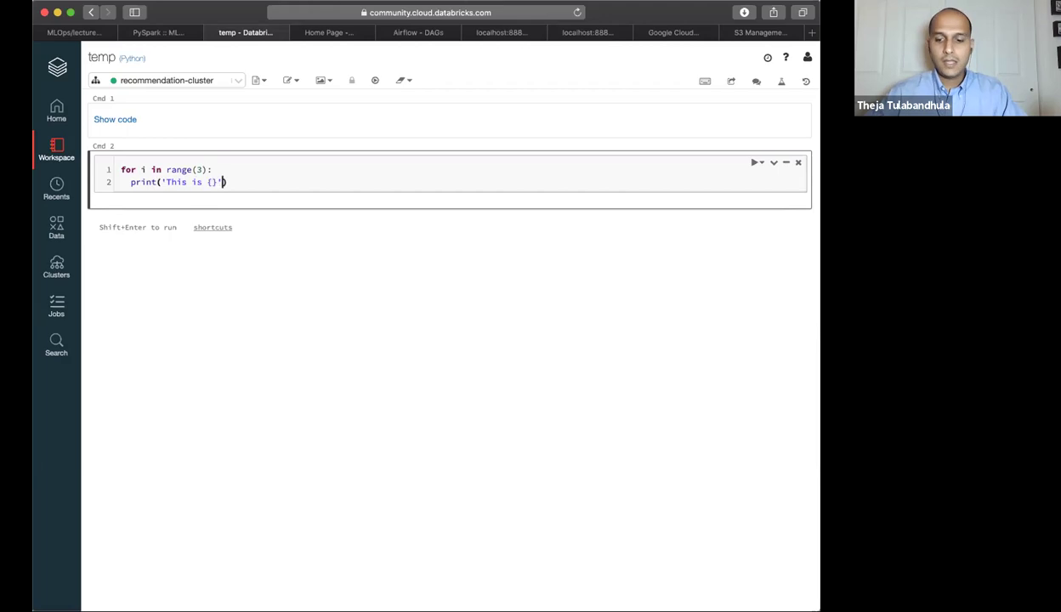
{"action": "type", "text": "("}
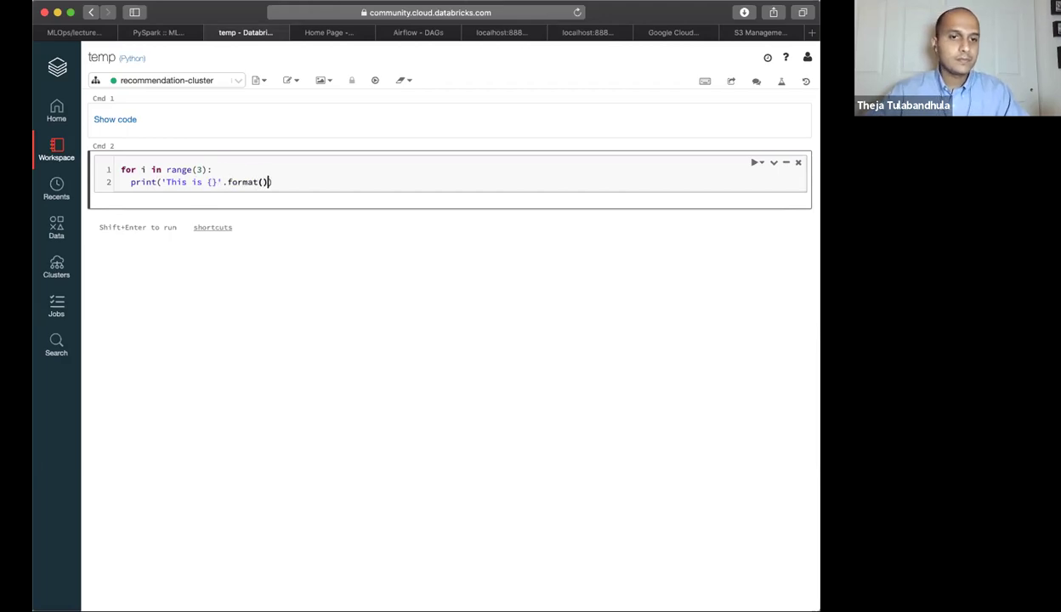
{"action": "type", "text": "i"}
{"action": "key", "text": "Right"}
{"action": "key", "text": "Right"}
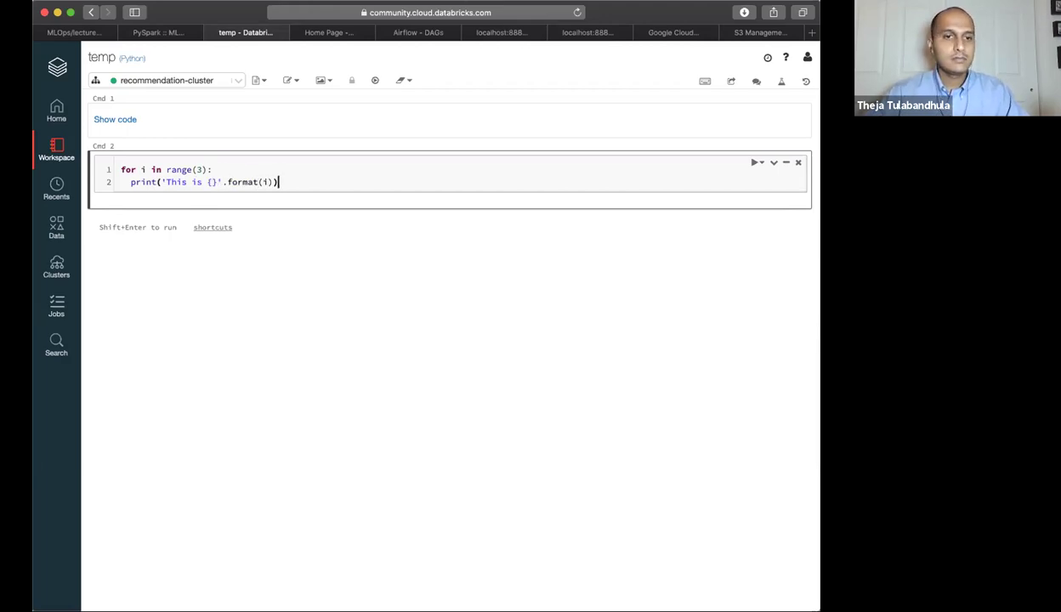
{"action": "key", "text": "shift+Return"}
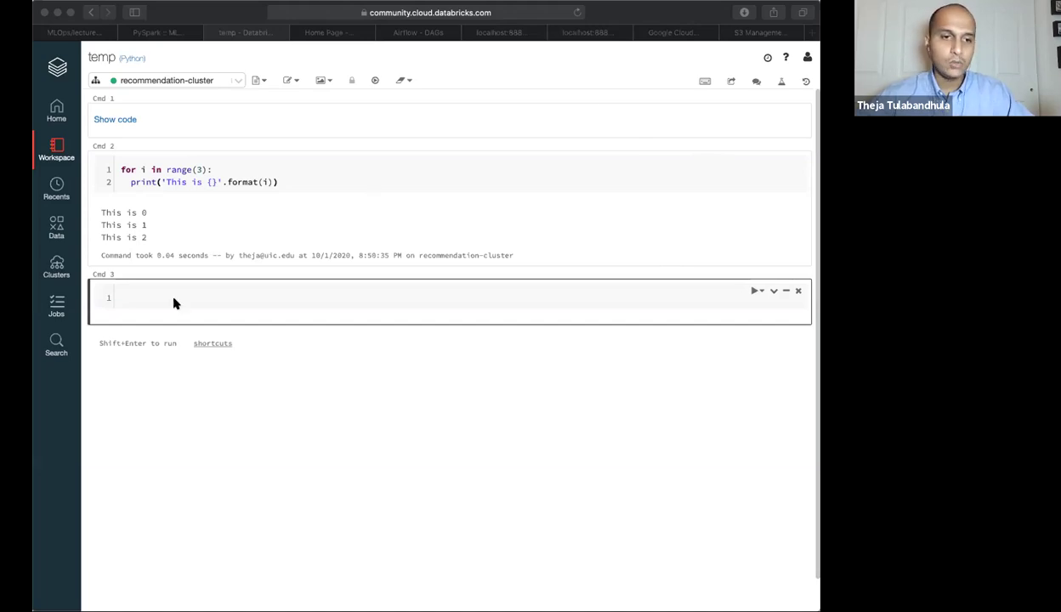
{"action": "left_click", "coordinate": [171, 298]}
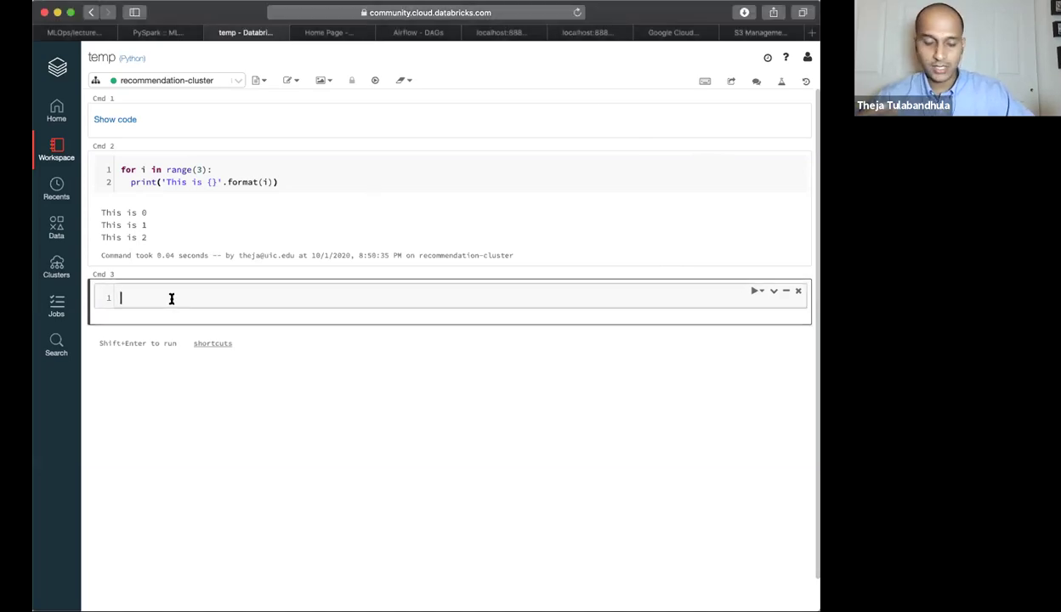